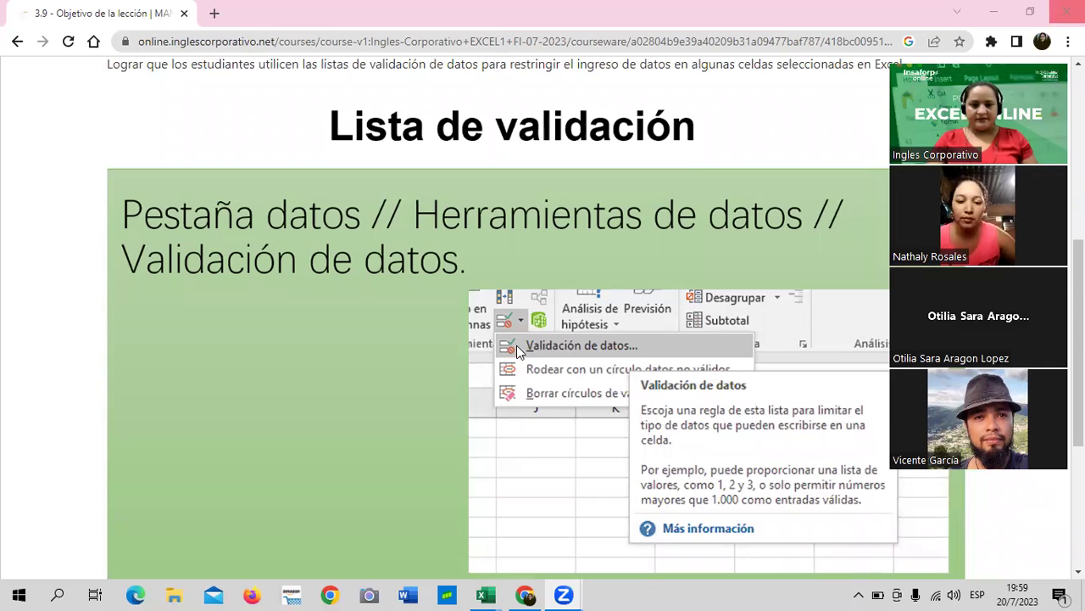
Advance to lesson 3.10, Listas de validación de datos, view its video, then switch to Excel
scroll(518, 351, "down", 2)
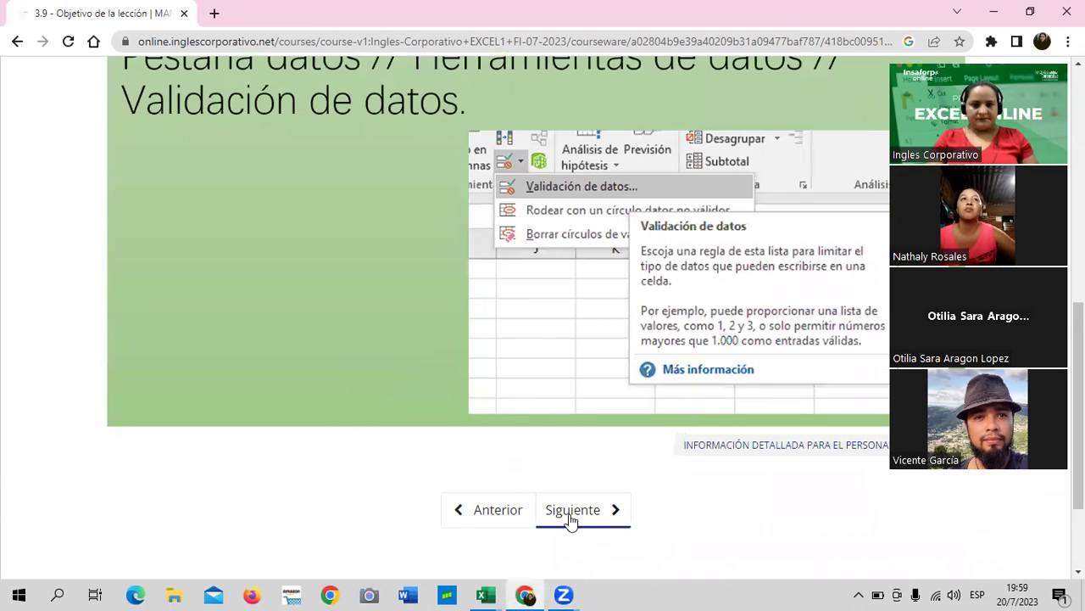
left_click(570, 511)
scroll(396, 400, "down", 5)
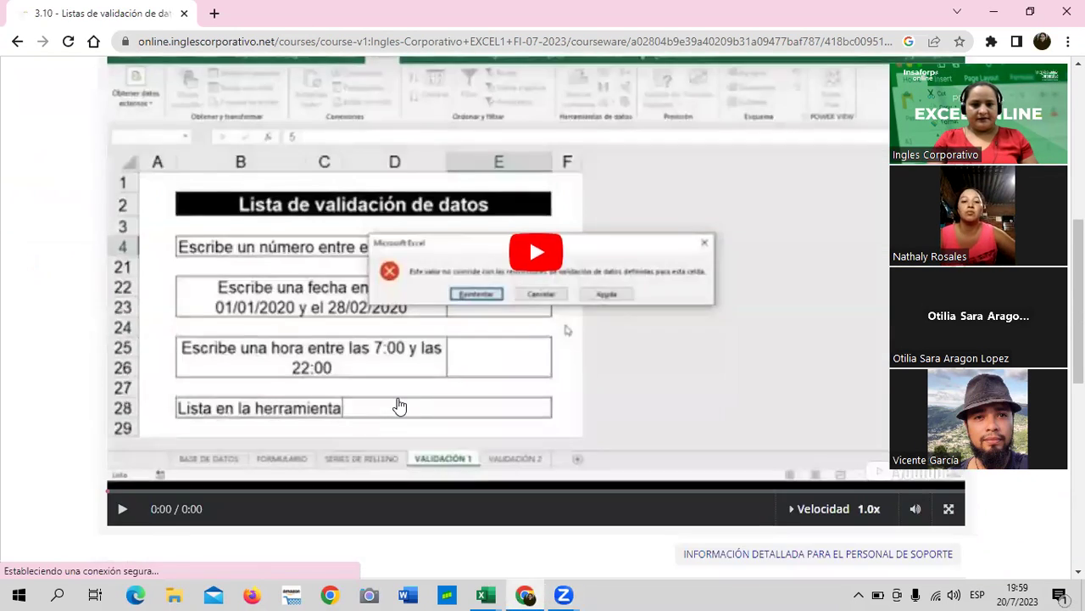
scroll(399, 408, "down", 2)
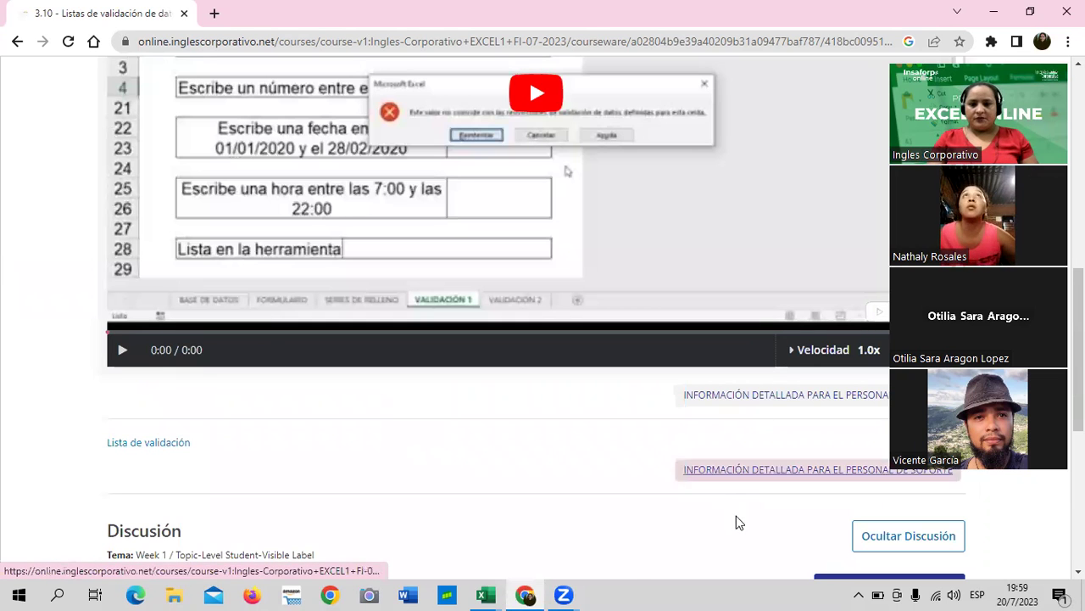
scroll(729, 500, "up", 1)
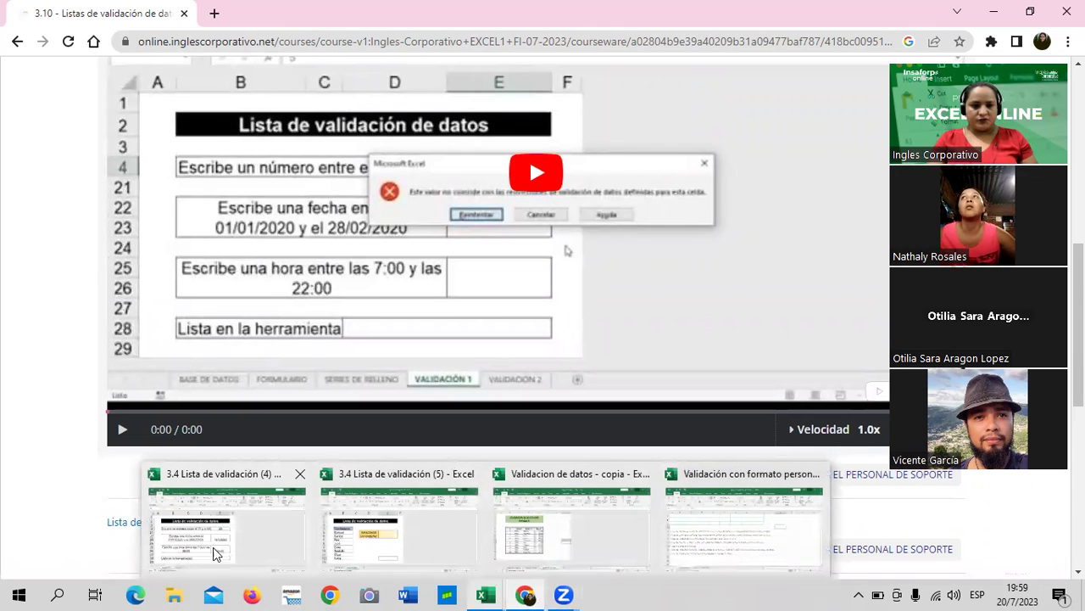
scroll(268, 538, "up", 1)
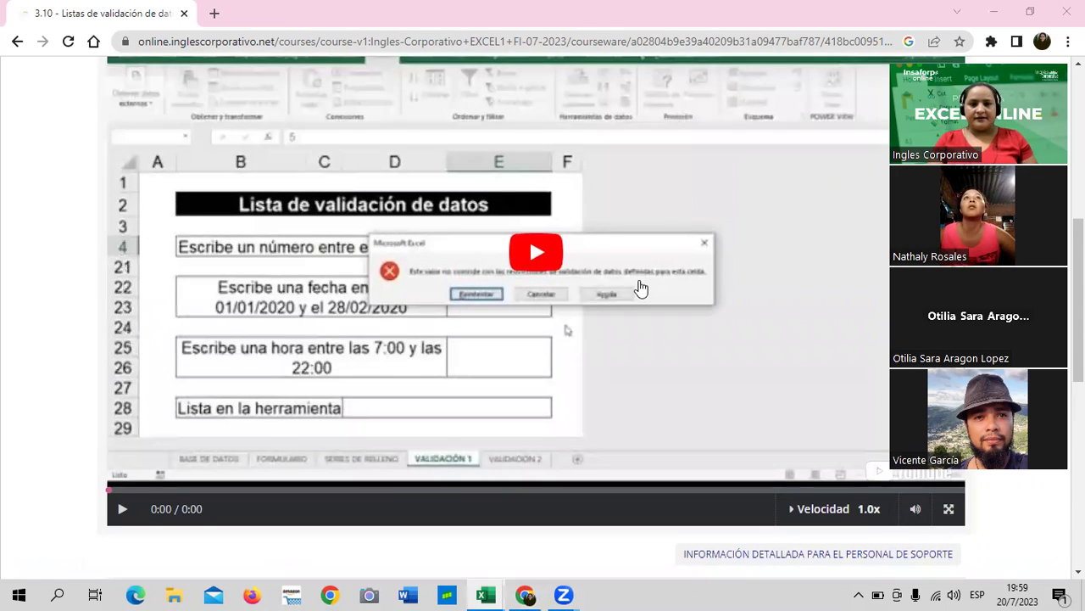
key("alt+Tab")
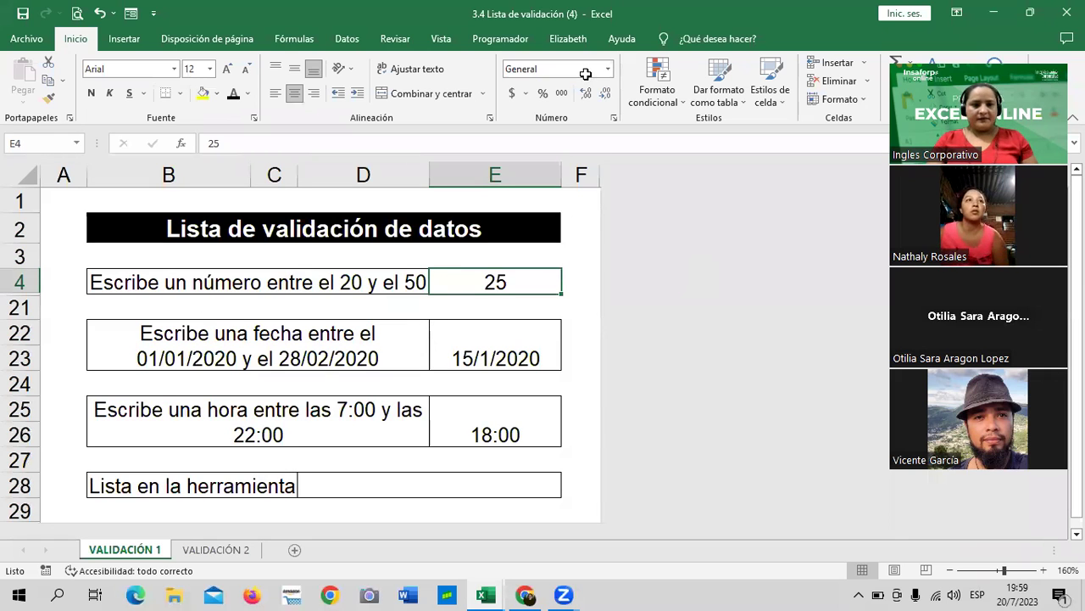
scroll(286, 397, "down", 2)
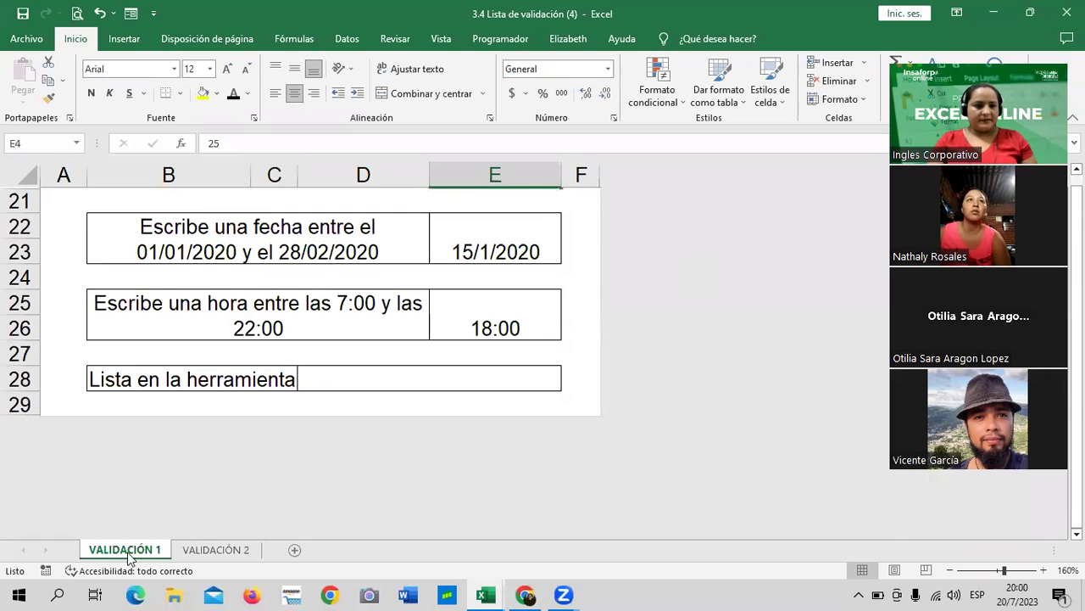
scroll(167, 511, "up", 2)
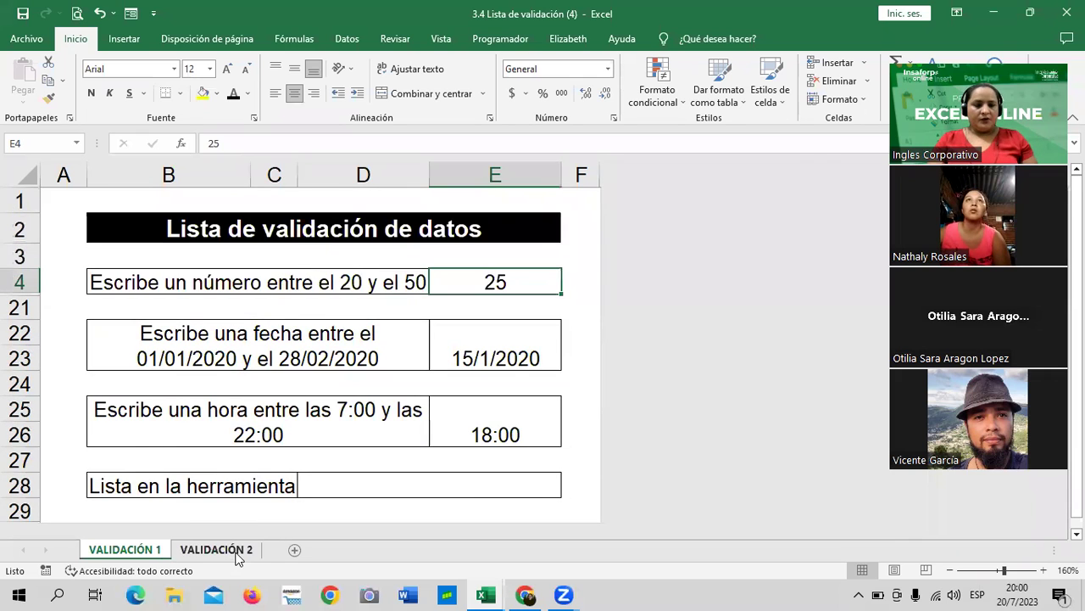
left_click(229, 552)
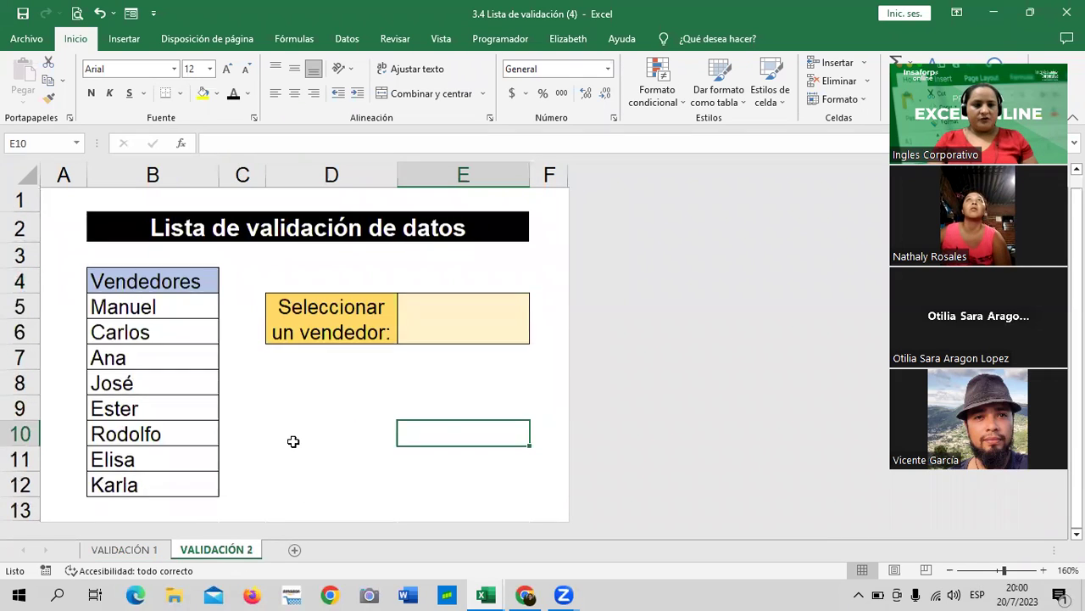
left_click(135, 551)
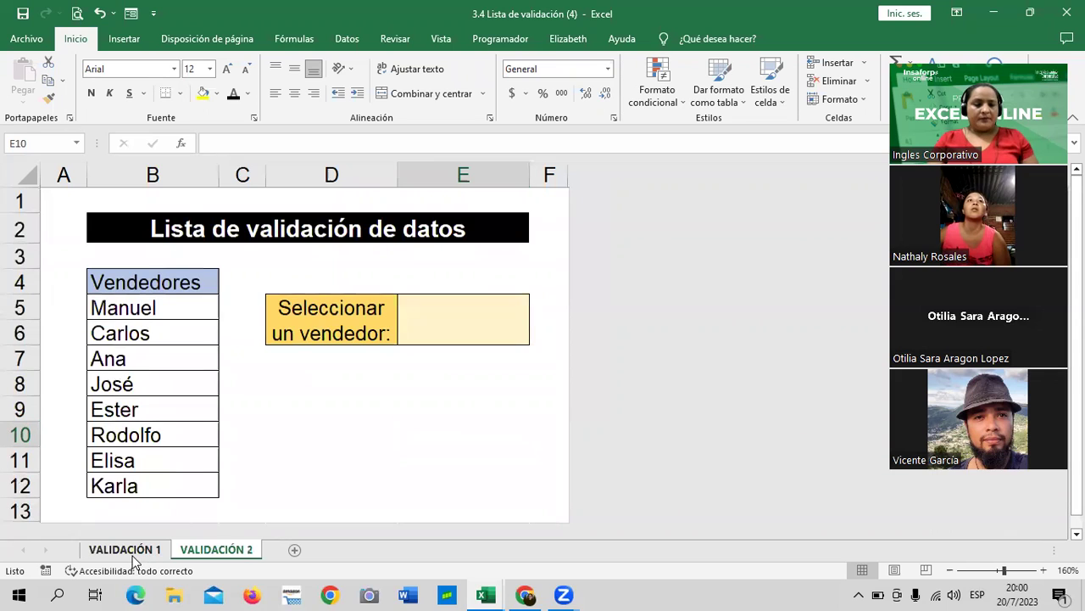
left_click(245, 555)
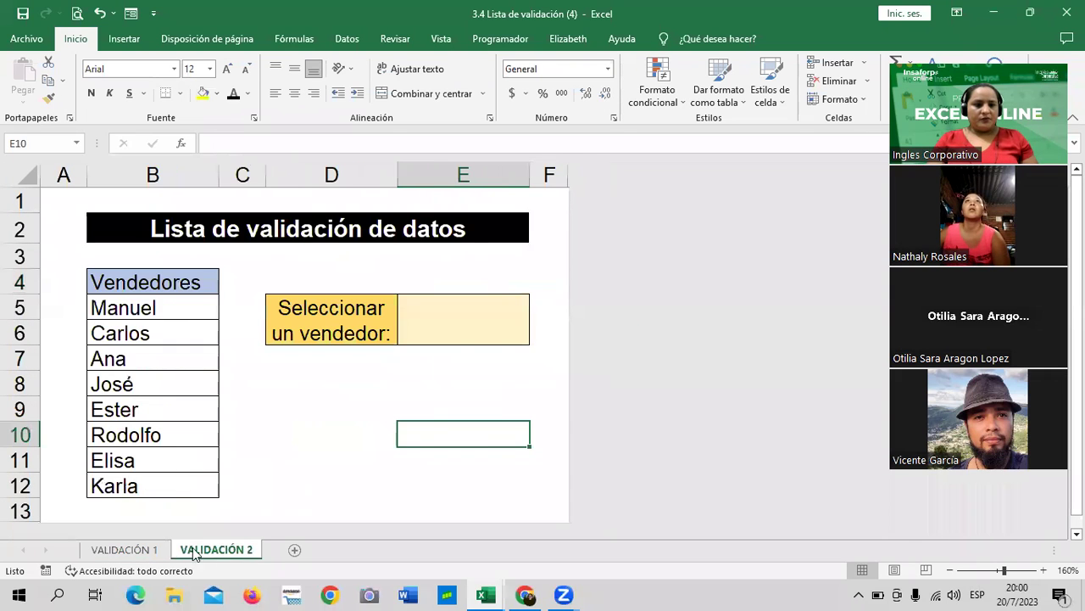
left_click(141, 558)
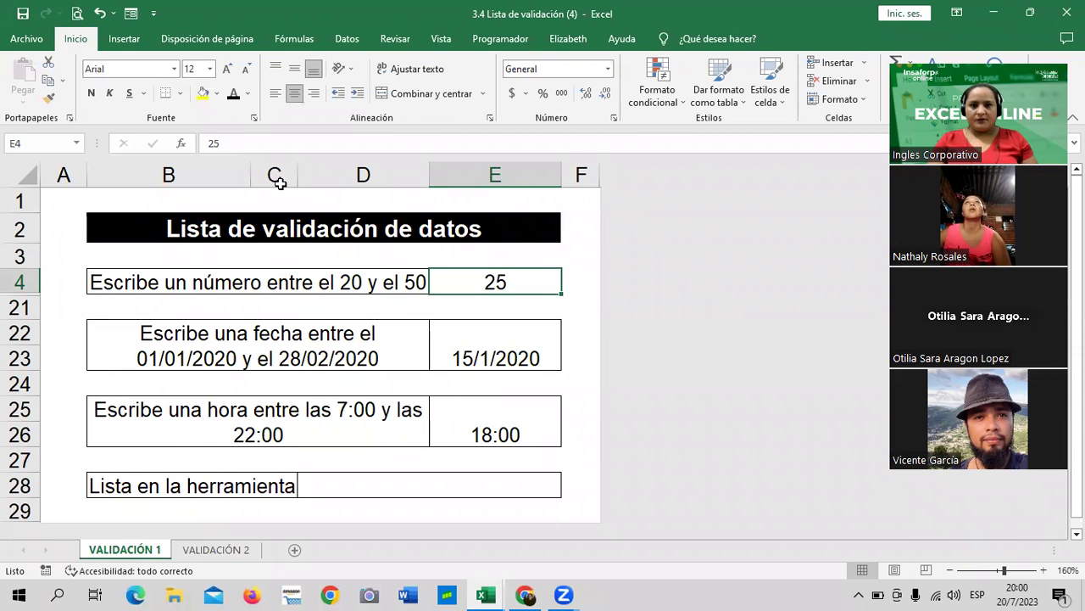
left_click(722, 185)
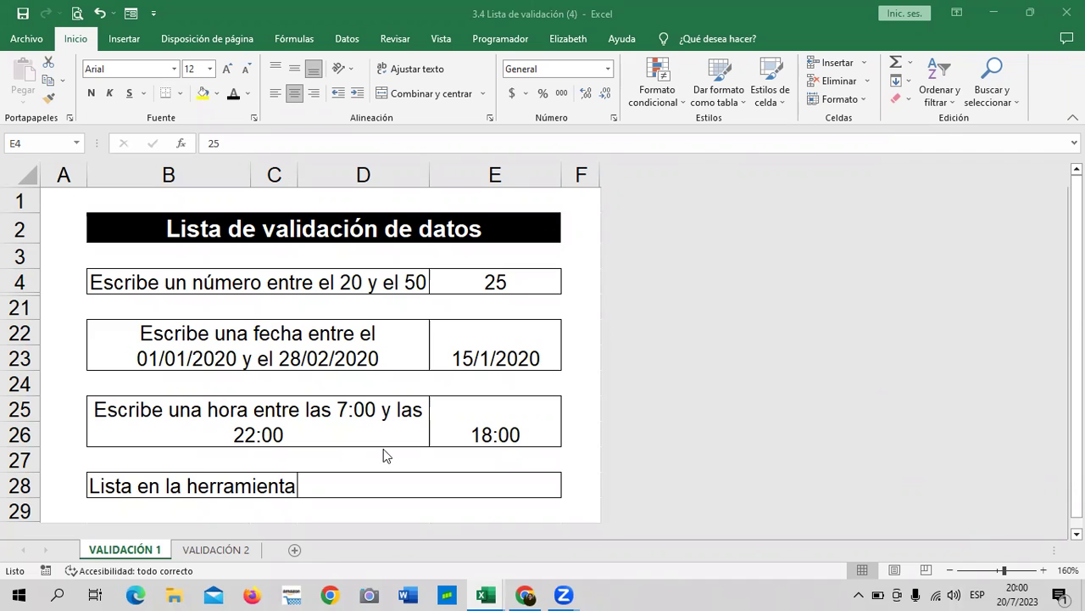
mouse_move(485, 595)
left_click(750, 535)
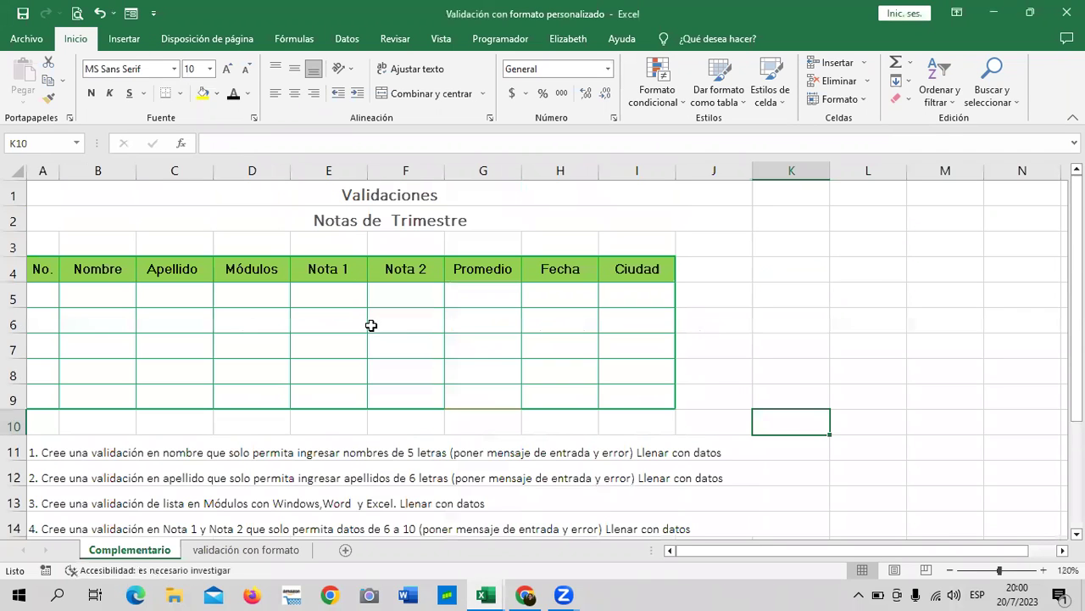
Scroll through the workbook, view the validación con formato sheet, and return to Complementario
scroll(371, 325, "down", 1)
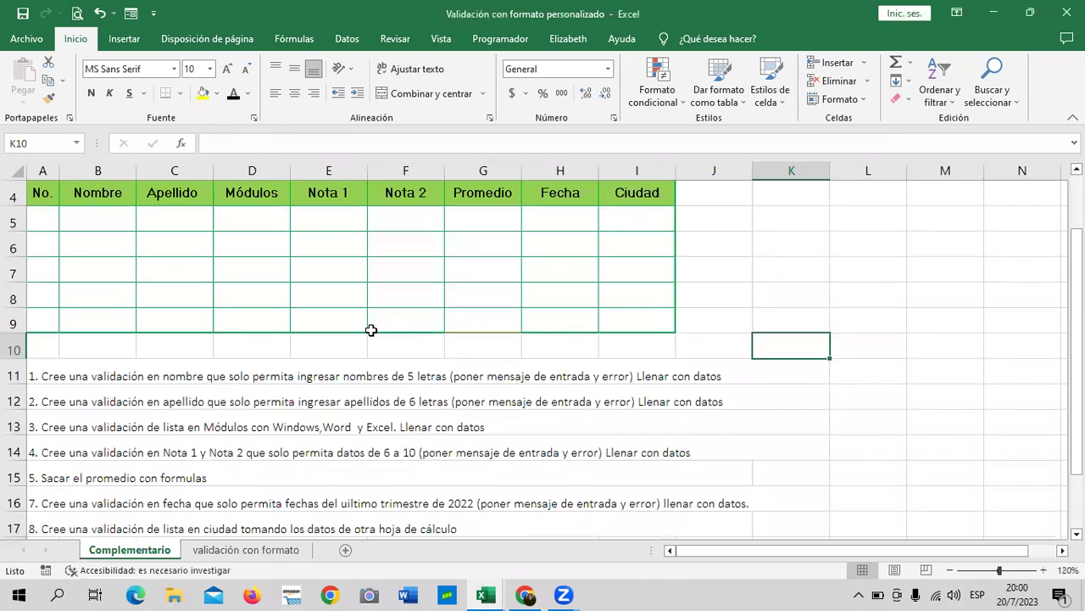
scroll(371, 330, "up", 1)
scroll(370, 327, "down", 1)
scroll(357, 331, "up", 1)
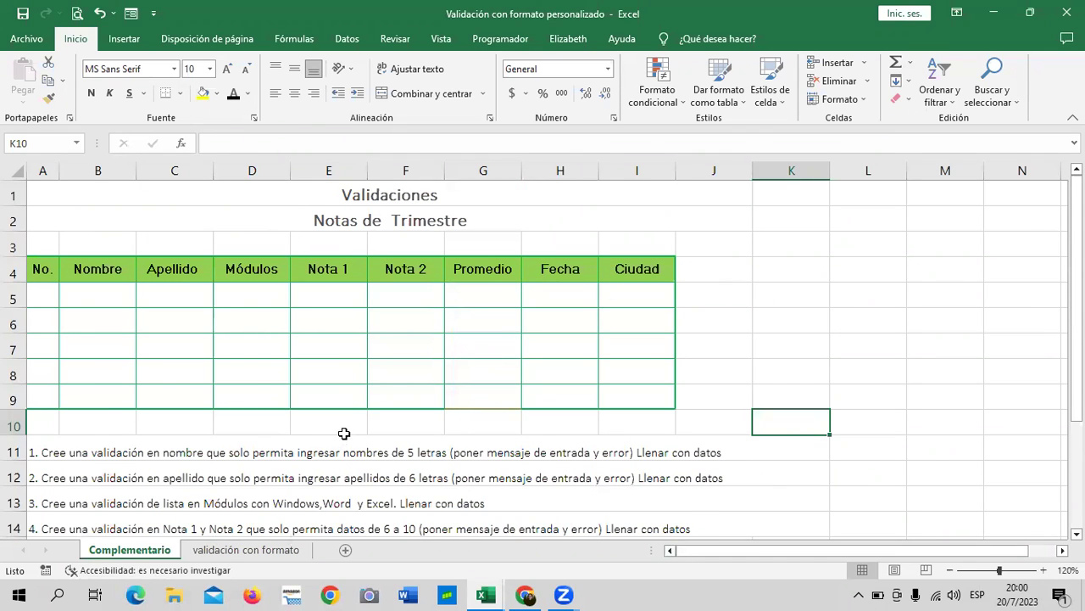
scroll(344, 434, "down", 2)
left_click(271, 552)
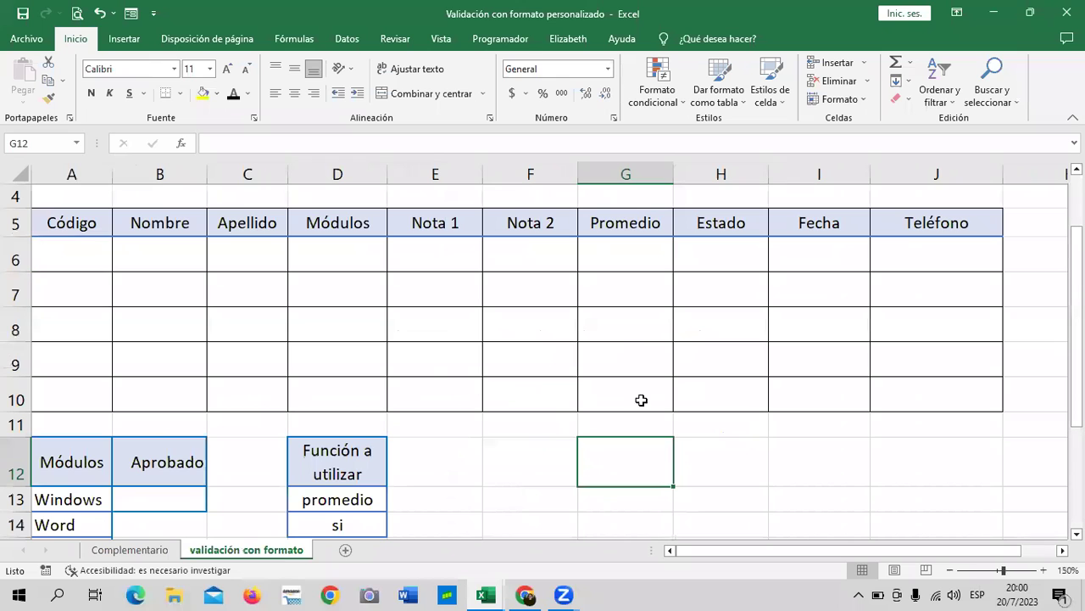
left_click(129, 549)
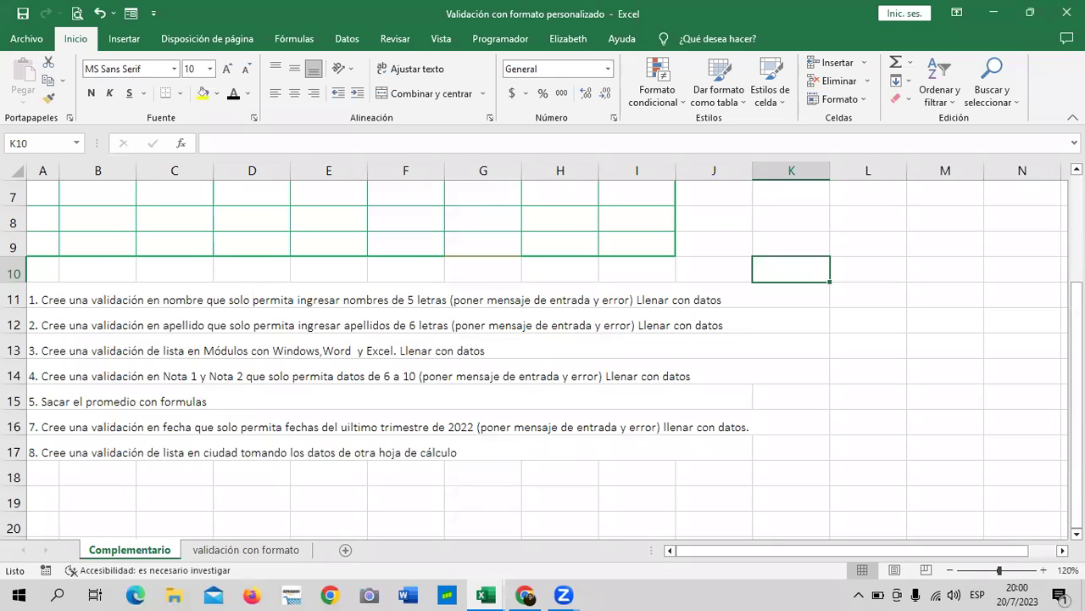
Zoom the Complementario sheet to 140%, then bring the lesson 3.10 page back in Chrome
left_click(1043, 570)
left_click(1043, 569)
scroll(518, 387, "up", 2)
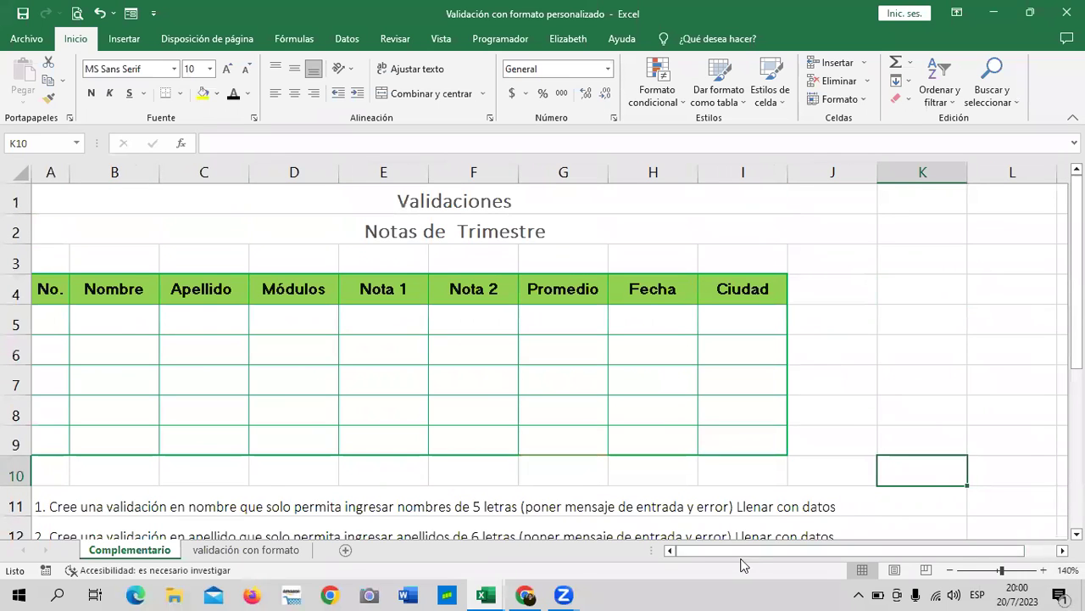
mouse_move(525, 594)
left_click(525, 542)
scroll(563, 364, "up", 2)
scroll(563, 365, "up", 1)
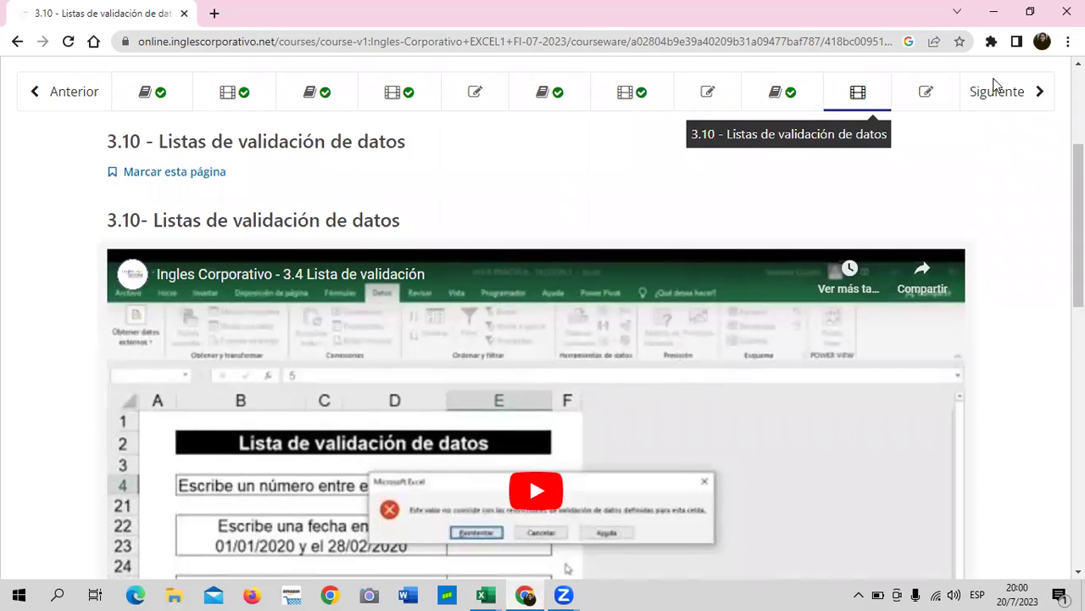
Open the 3.11 Laboratorio quiz and scroll through its four data-validation questions
left_click(933, 100)
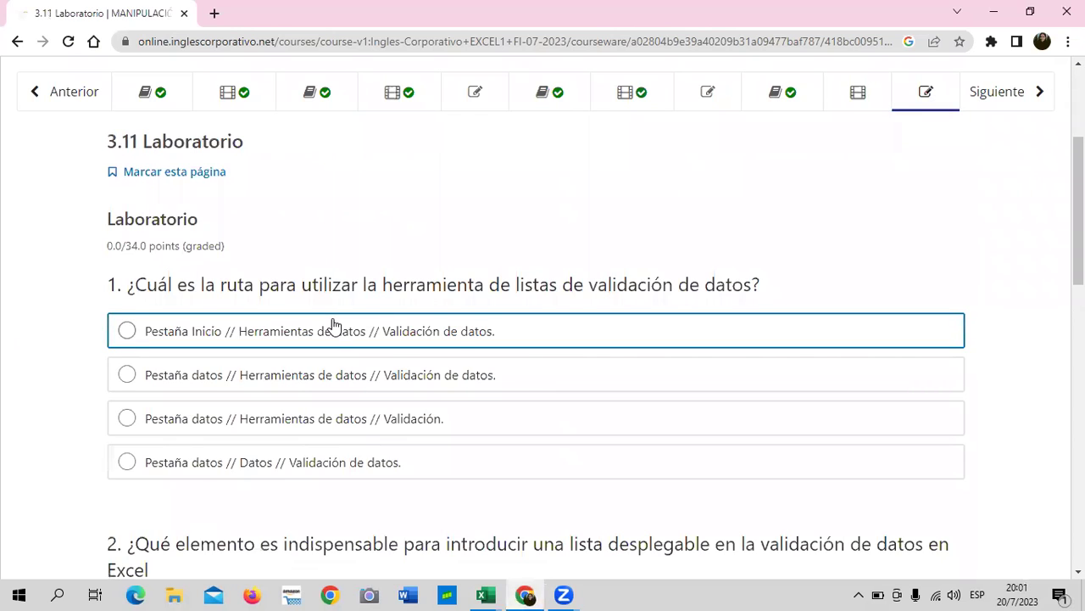
scroll(333, 326, "down", 3)
scroll(333, 327, "down", 2)
scroll(334, 326, "down", 2)
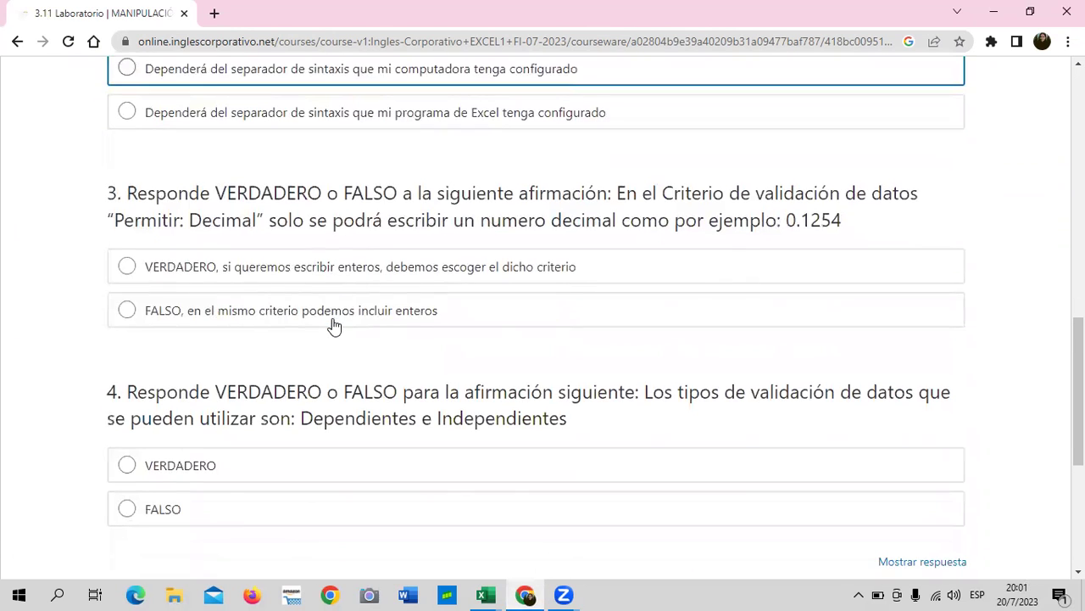
scroll(333, 327, "down", 2)
scroll(333, 326, "down", 1)
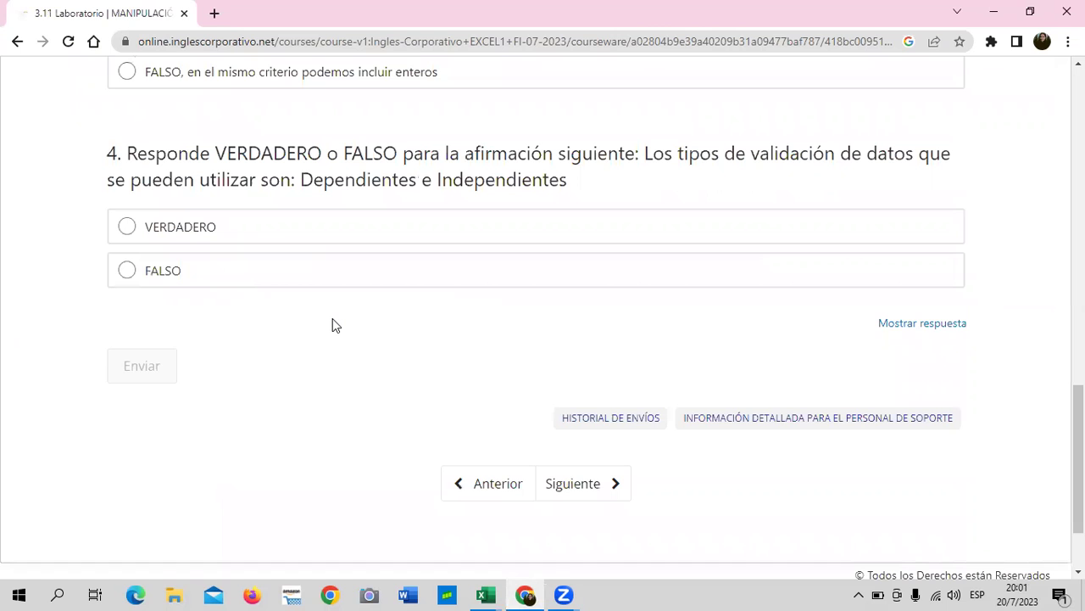
scroll(332, 323, "up", 2)
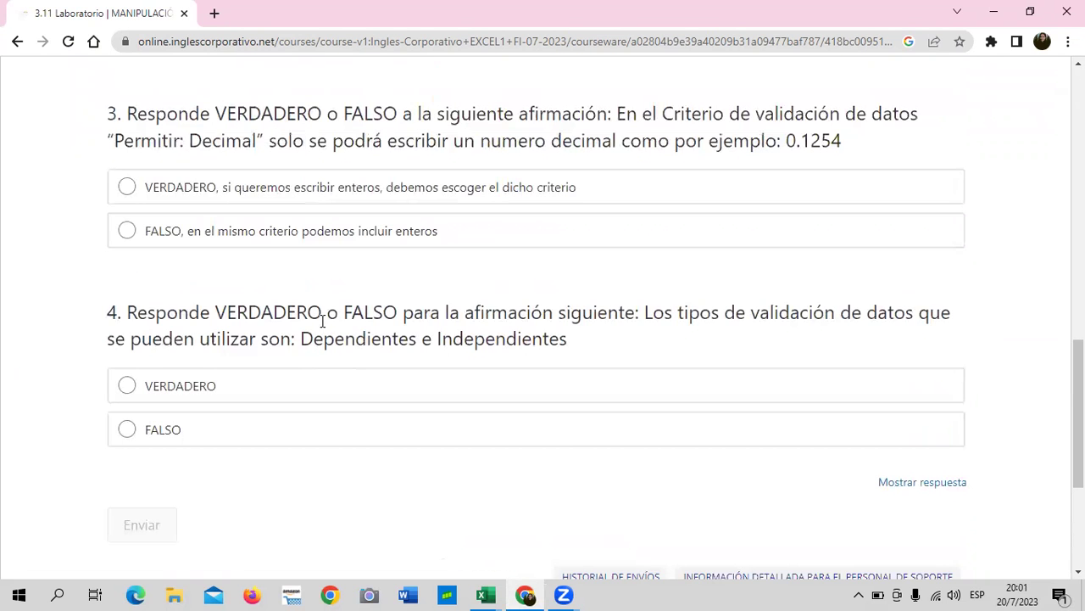
scroll(322, 322, "up", 2)
scroll(322, 322, "up", 2)
scroll(323, 328, "up", 2)
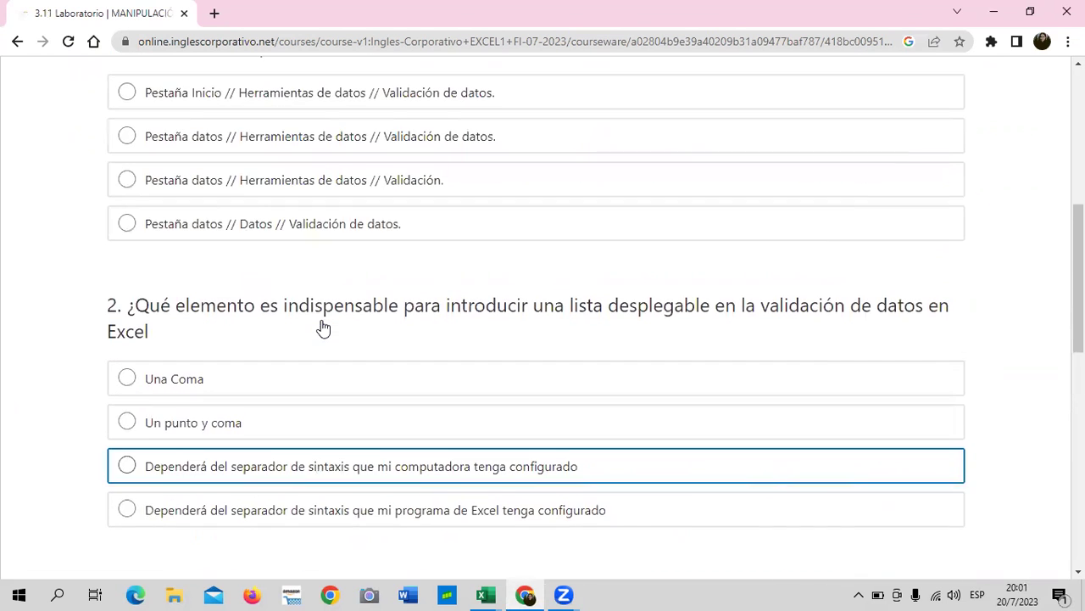
scroll(320, 324, "up", 2)
scroll(322, 321, "up", 1)
scroll(322, 320, "up", 2)
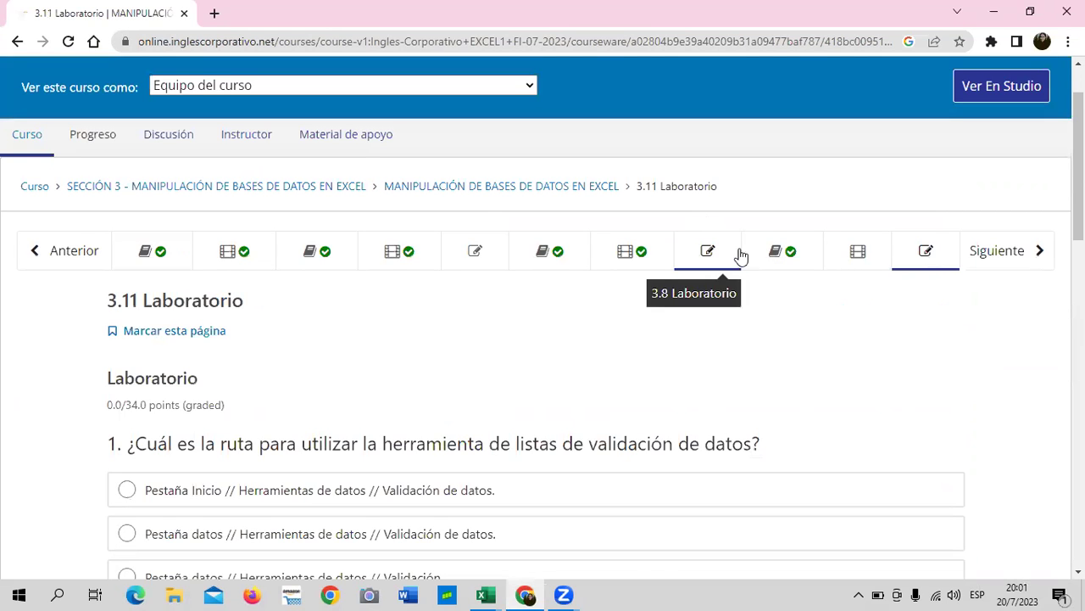
Return to lesson 3.9 and scroll to the slide on Datos > Herramientas de datos > Validación de datos
left_click(812, 257)
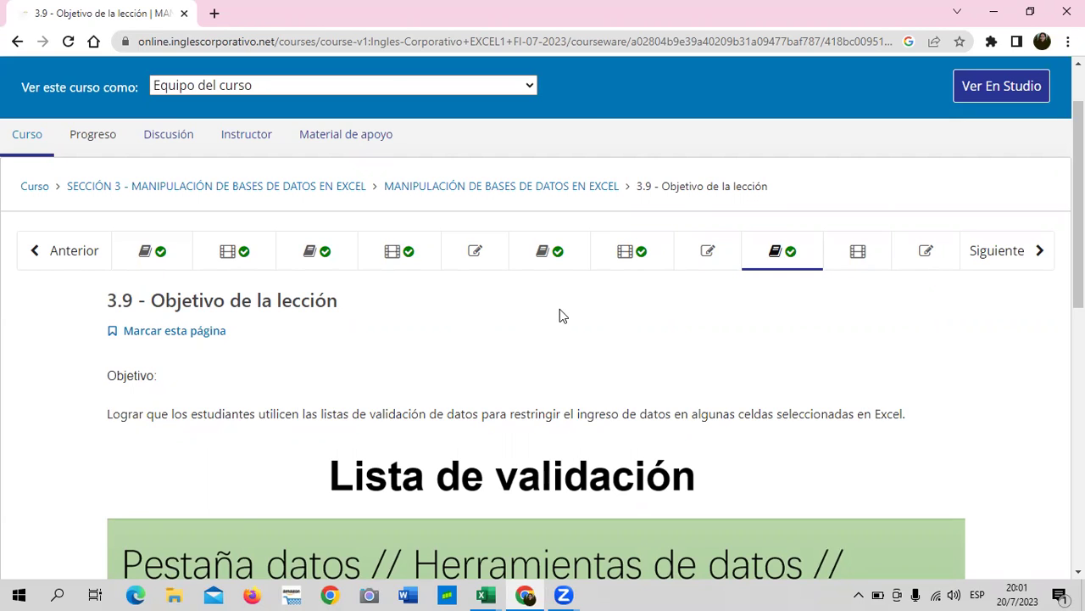
scroll(560, 308, "down", 2)
scroll(559, 308, "up", 2)
scroll(294, 330, "down", 1)
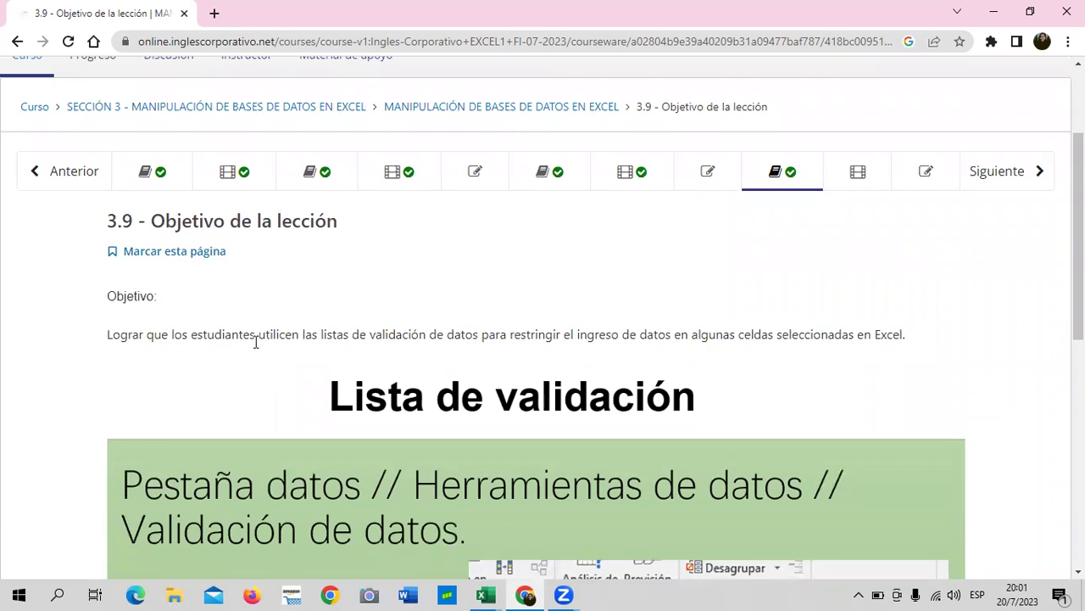
scroll(305, 340, "down", 1)
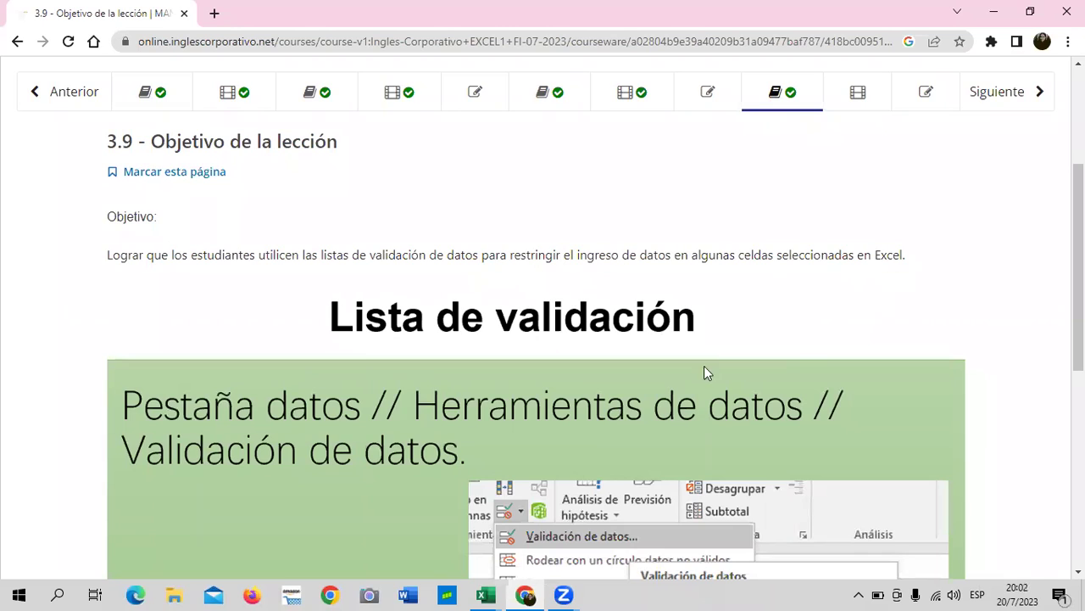
scroll(640, 382, "down", 1)
scroll(634, 378, "down", 1)
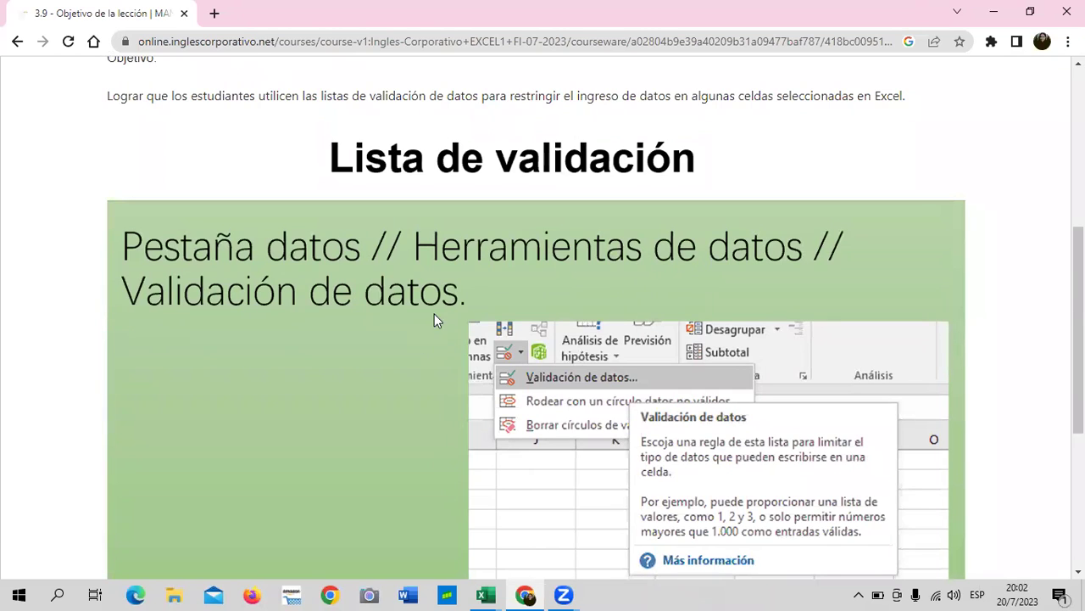
scroll(522, 353, "down", 1)
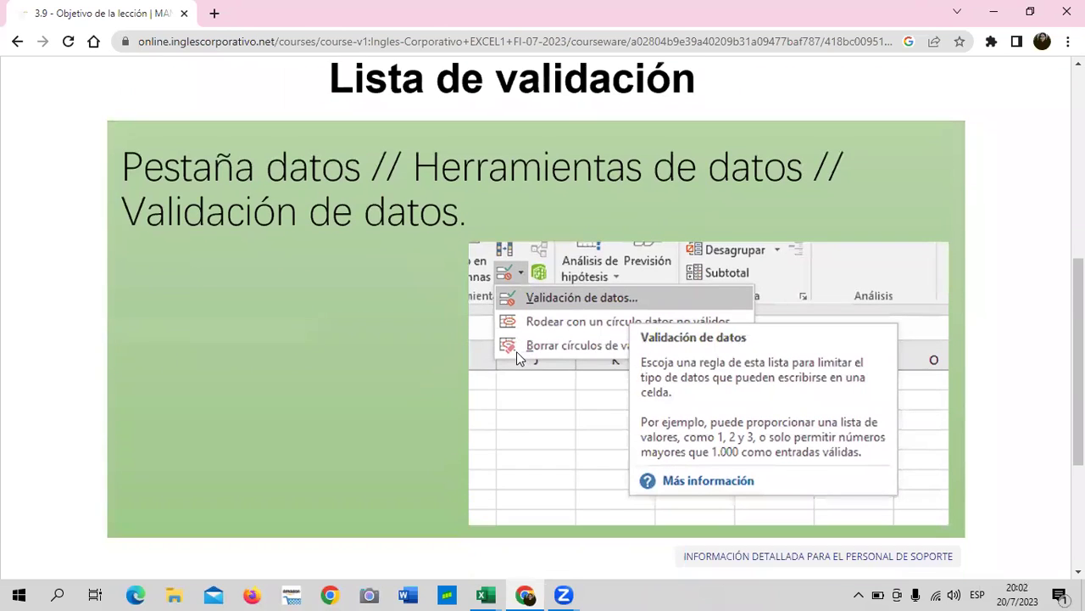
scroll(517, 353, "down", 1)
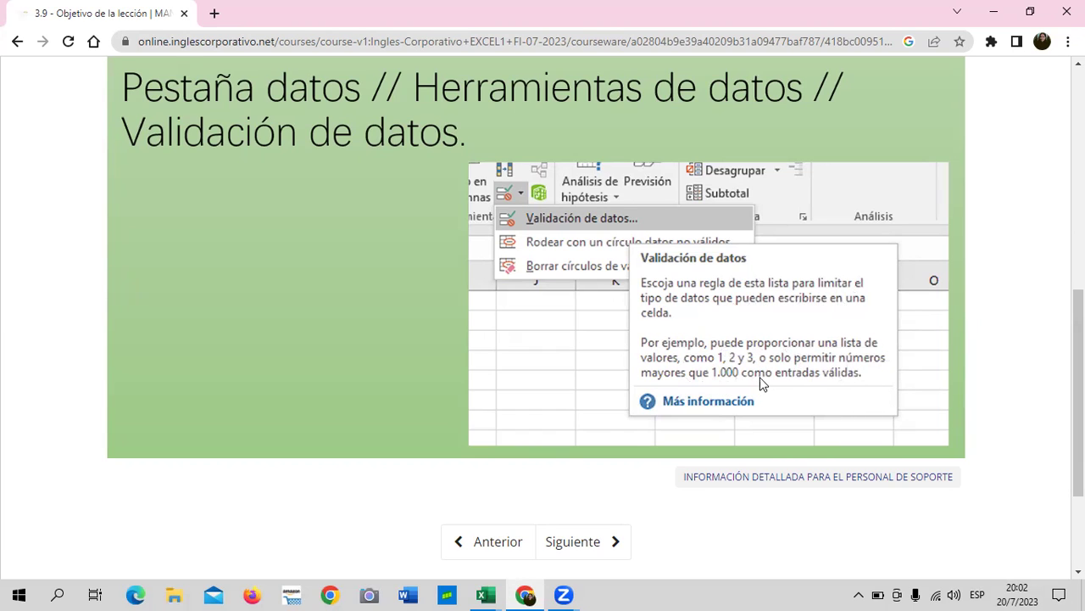
mouse_move(485, 595)
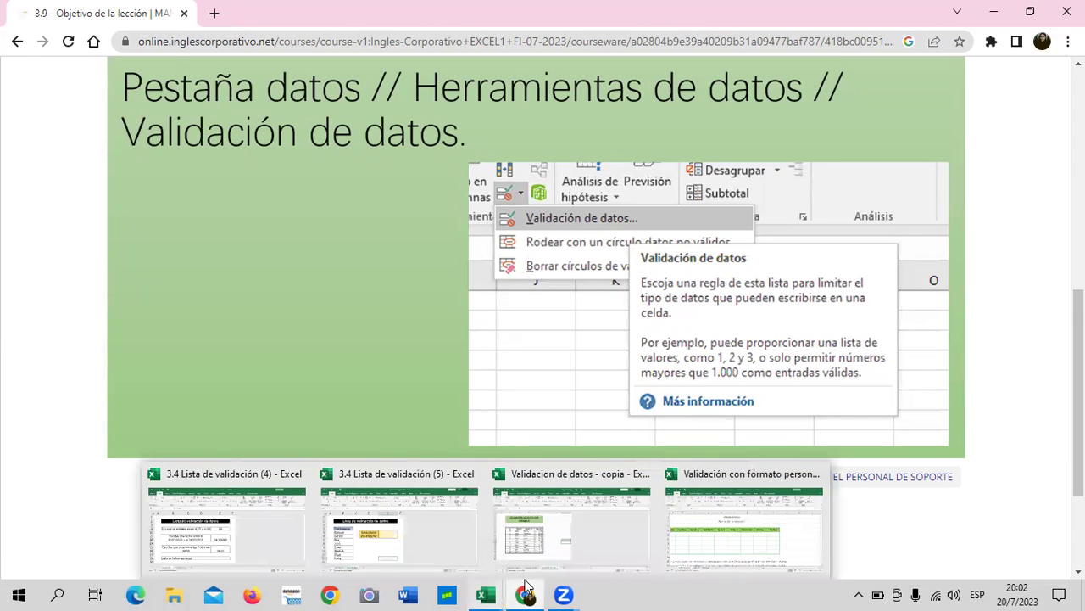
Switch to the grades workbook and open Validación de datos from the Datos tab
left_click(744, 522)
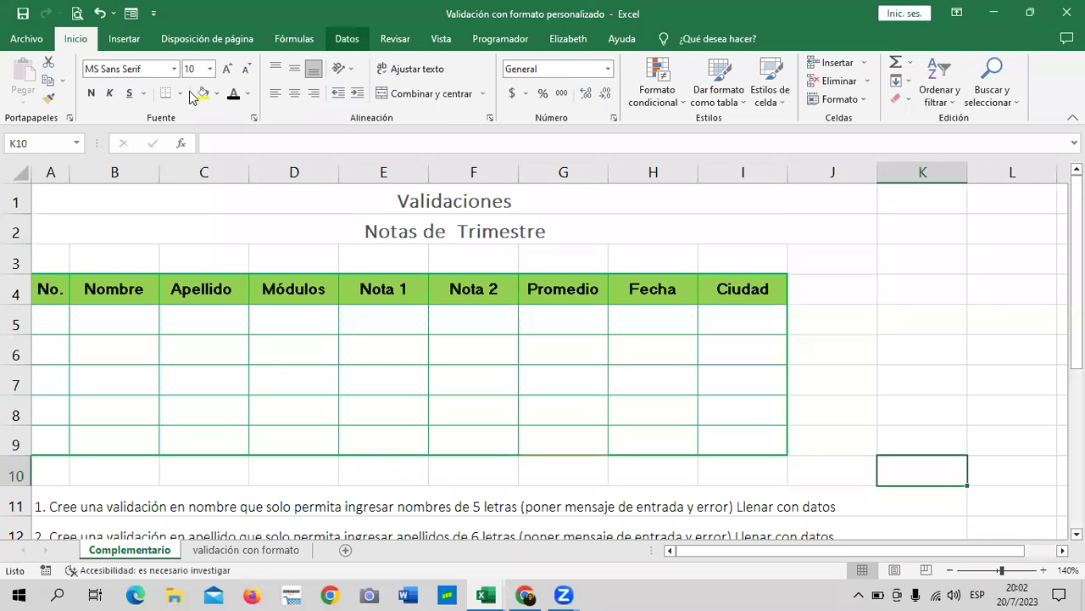
left_click(347, 38)
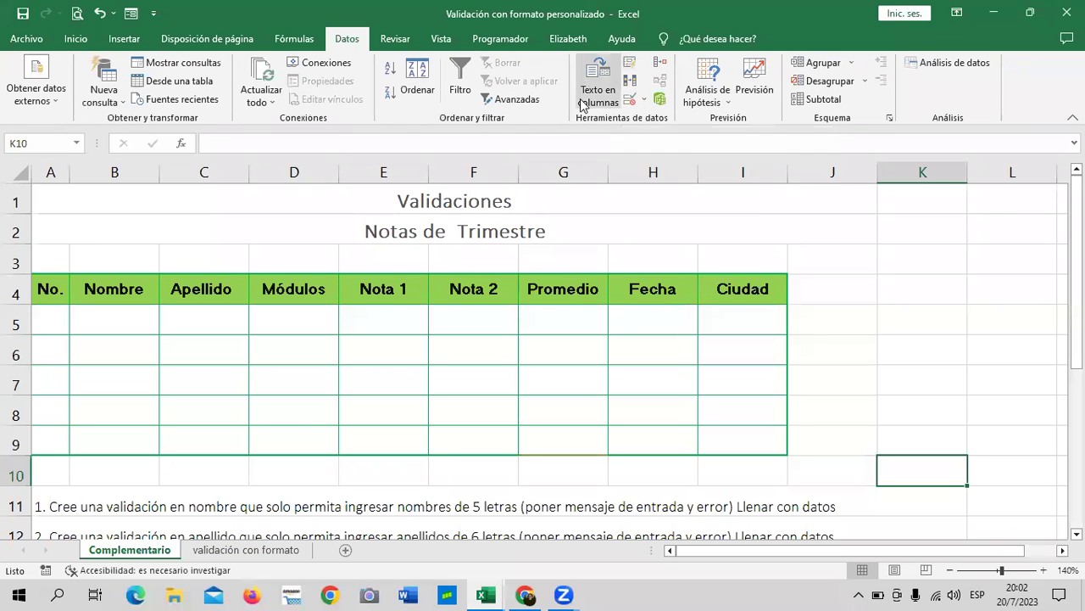
left_click(635, 104)
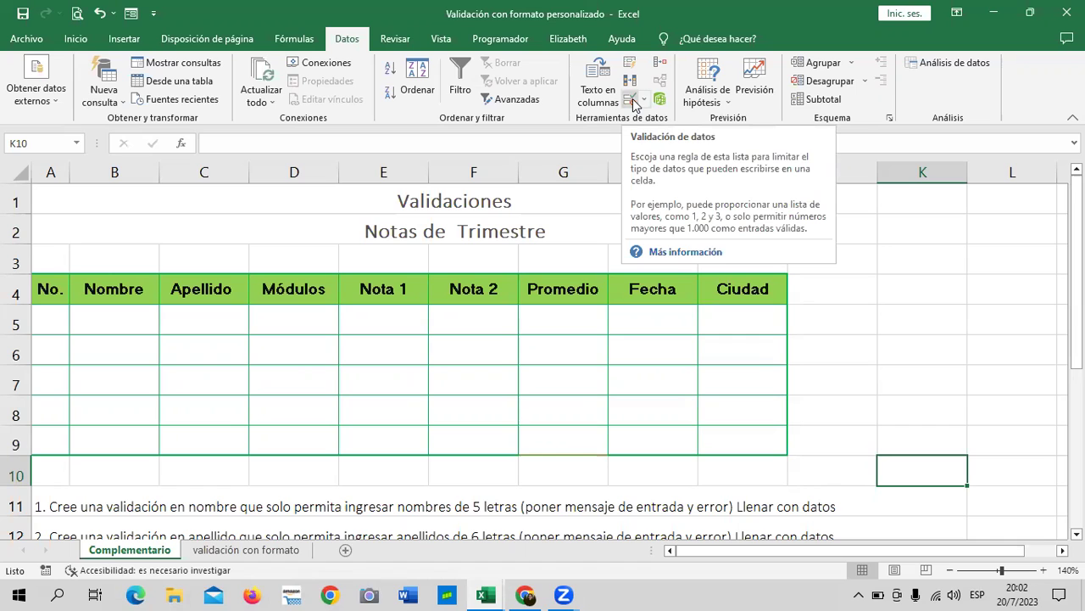
left_click(647, 102)
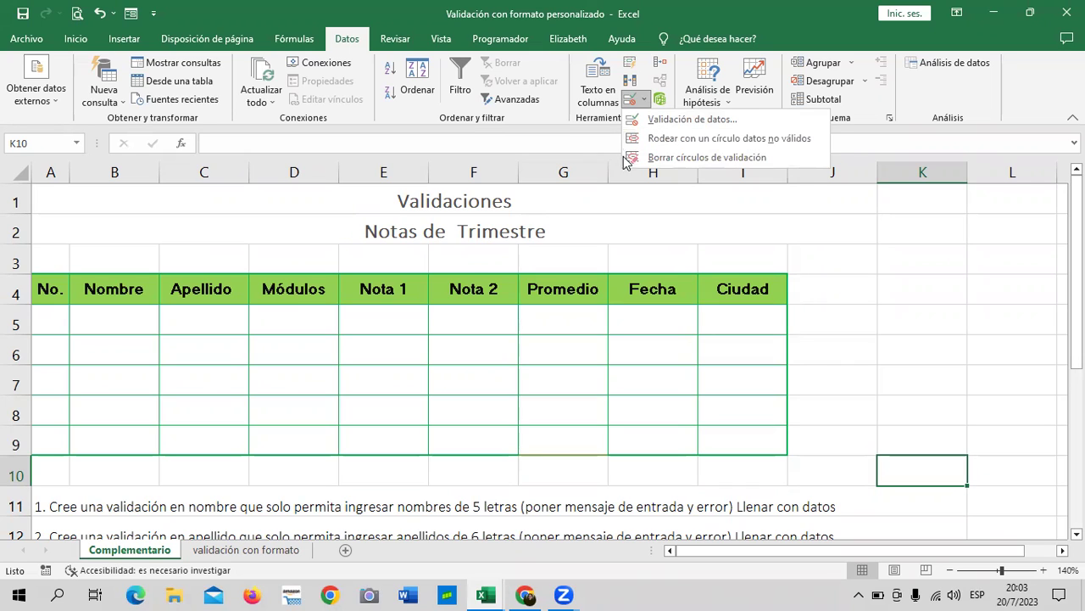
left_click(685, 119)
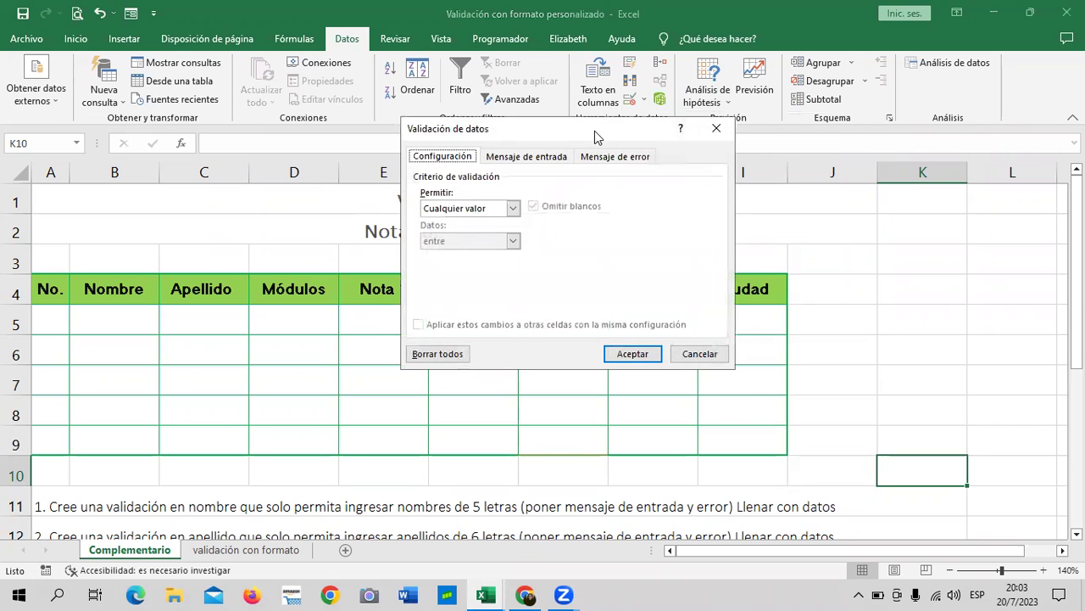
Move the Validación de datos dialog off the table and show its Mensaje de entrada settings
left_click_drag(594, 131, 618, 129)
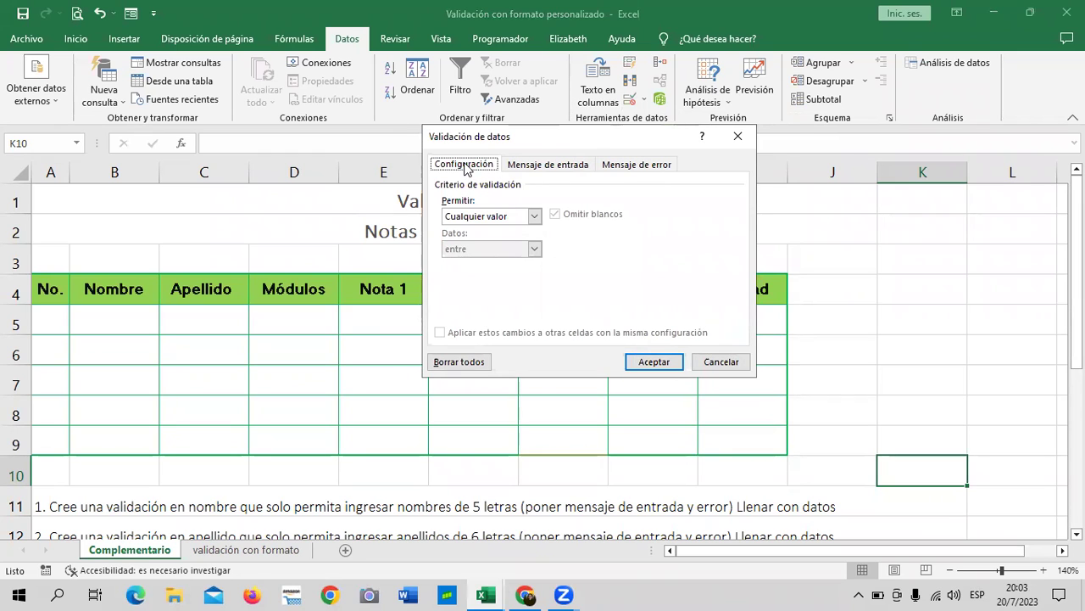
left_click(537, 166)
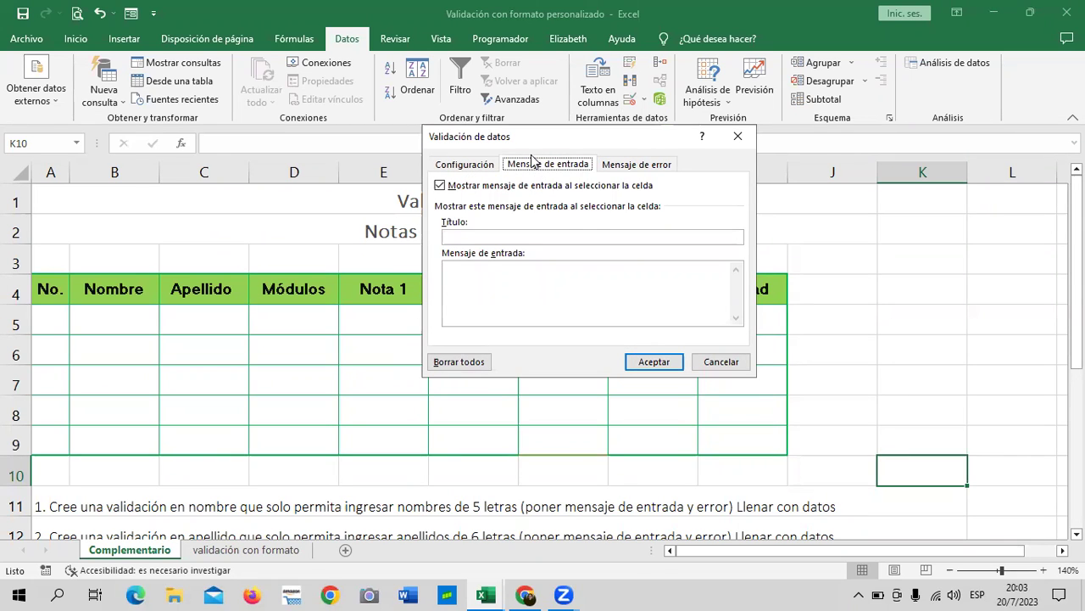
Try the Advertencia and Información error alert styles, keep Alto, and return to Configuración
left_click(625, 169)
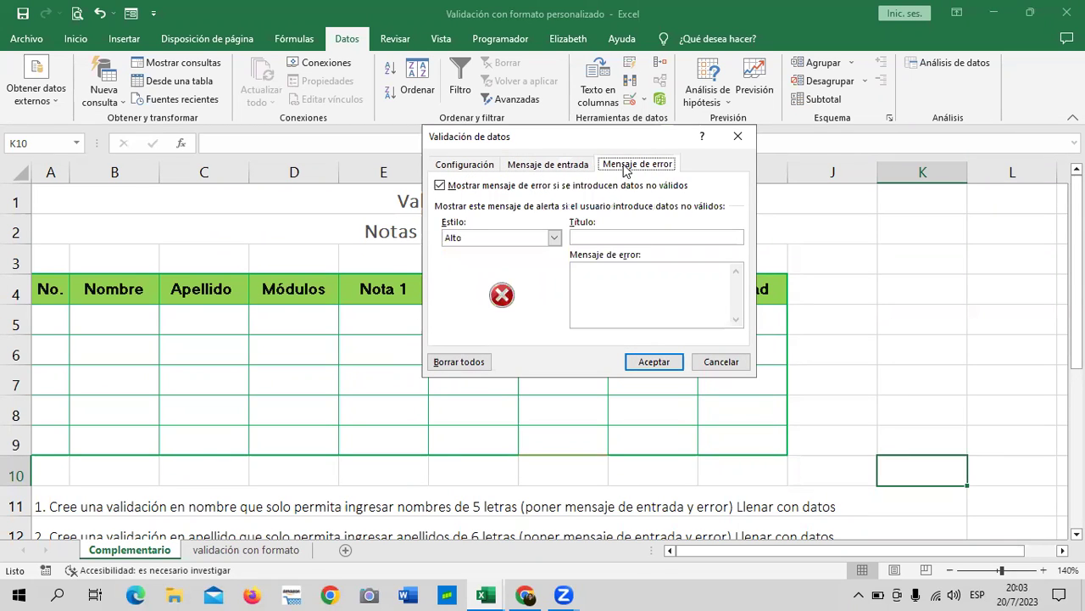
left_click(559, 167)
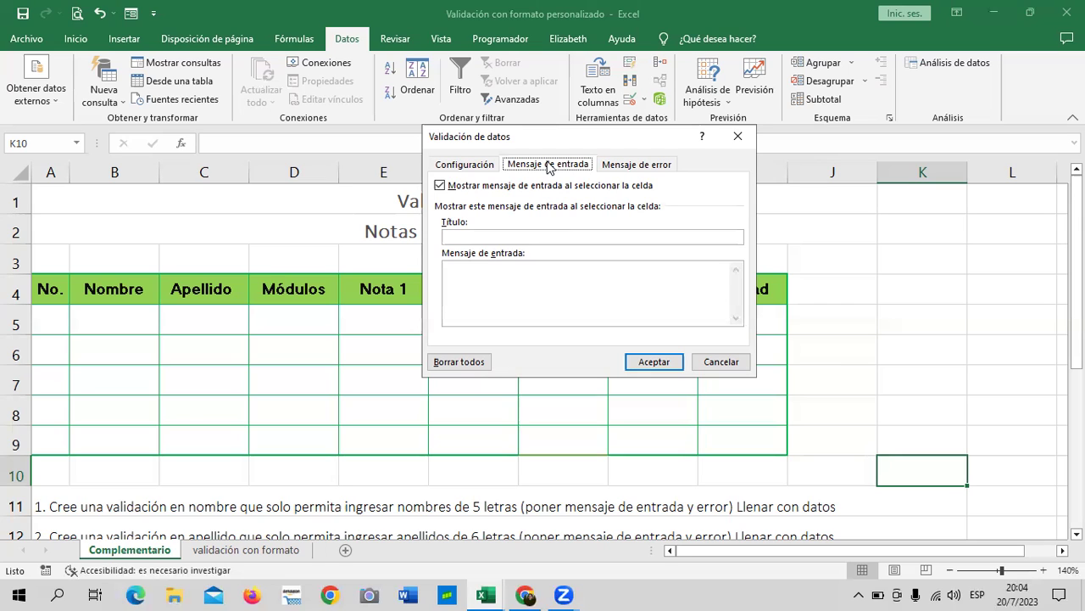
left_click(632, 166)
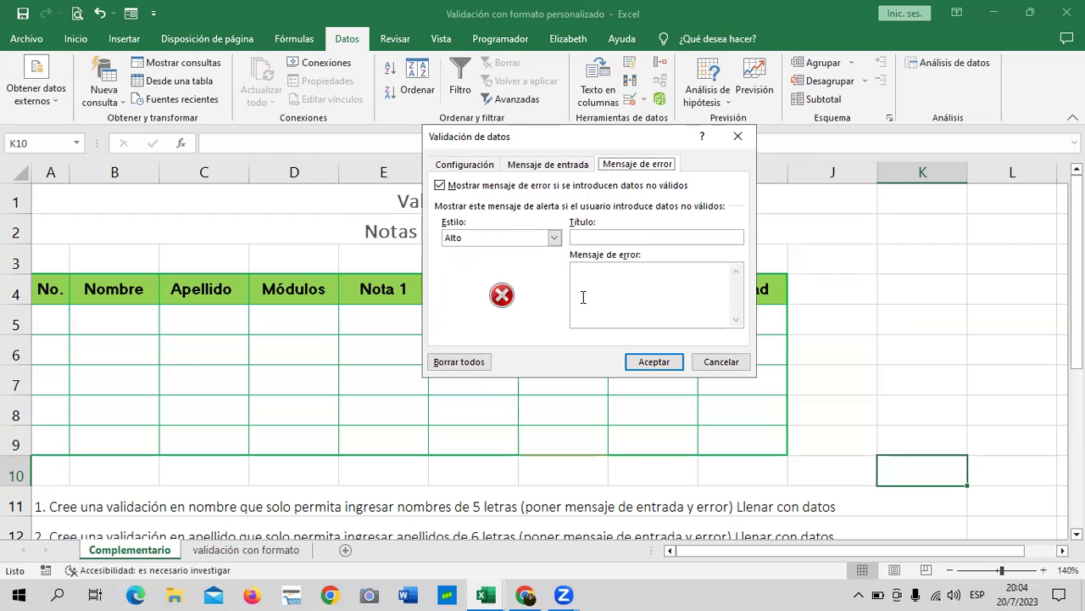
left_click(556, 237)
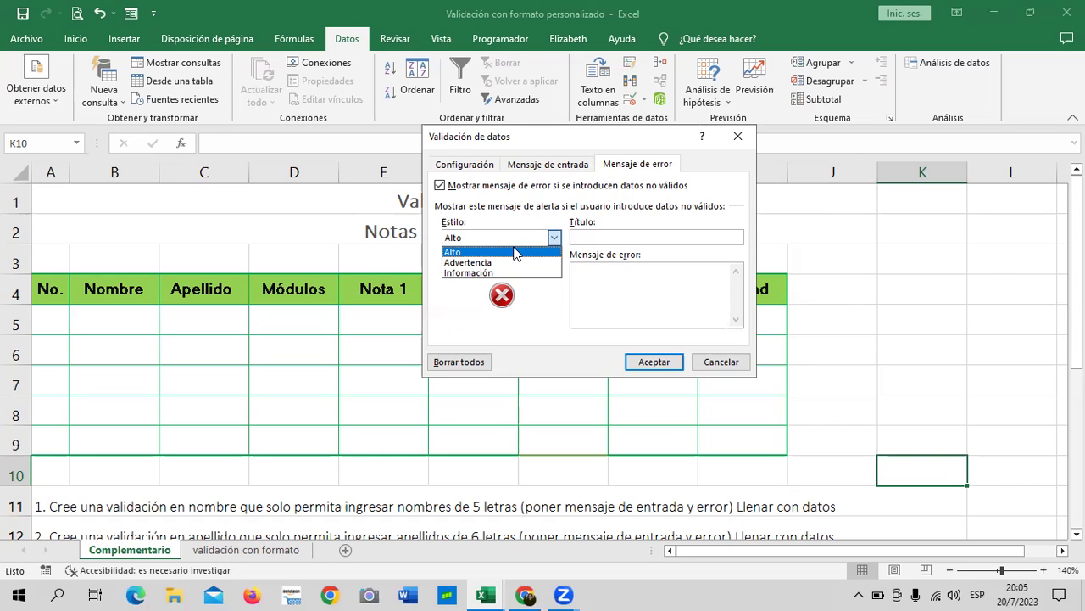
left_click(507, 263)
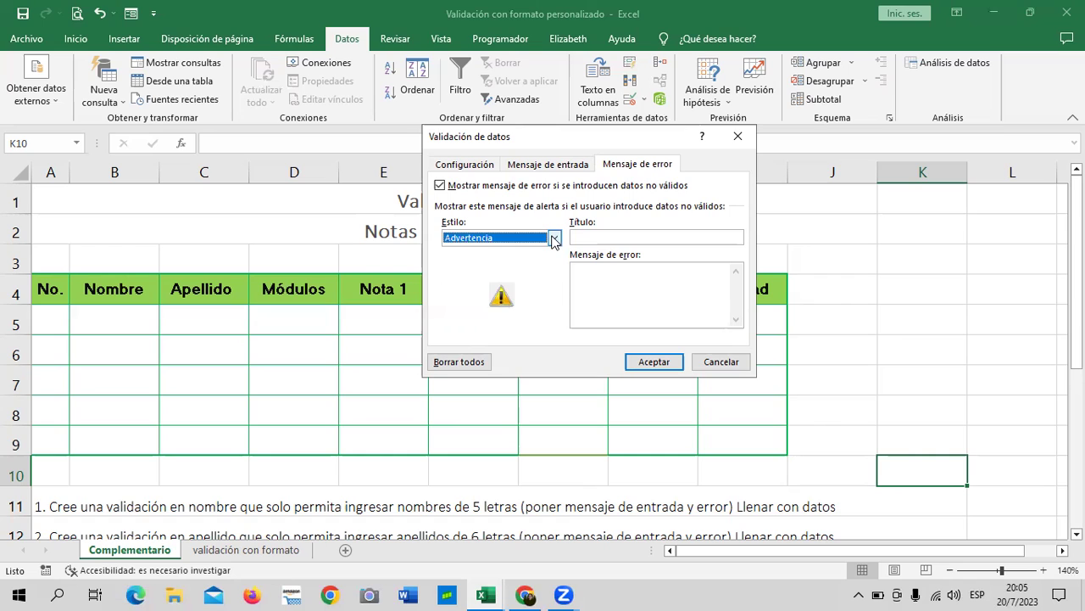
left_click(554, 238)
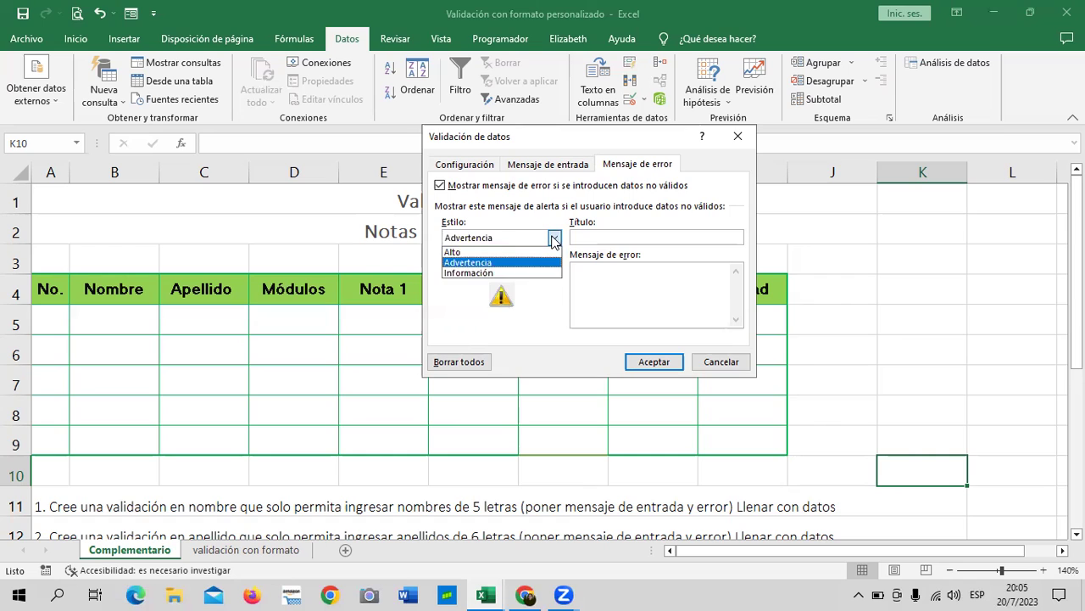
left_click(462, 273)
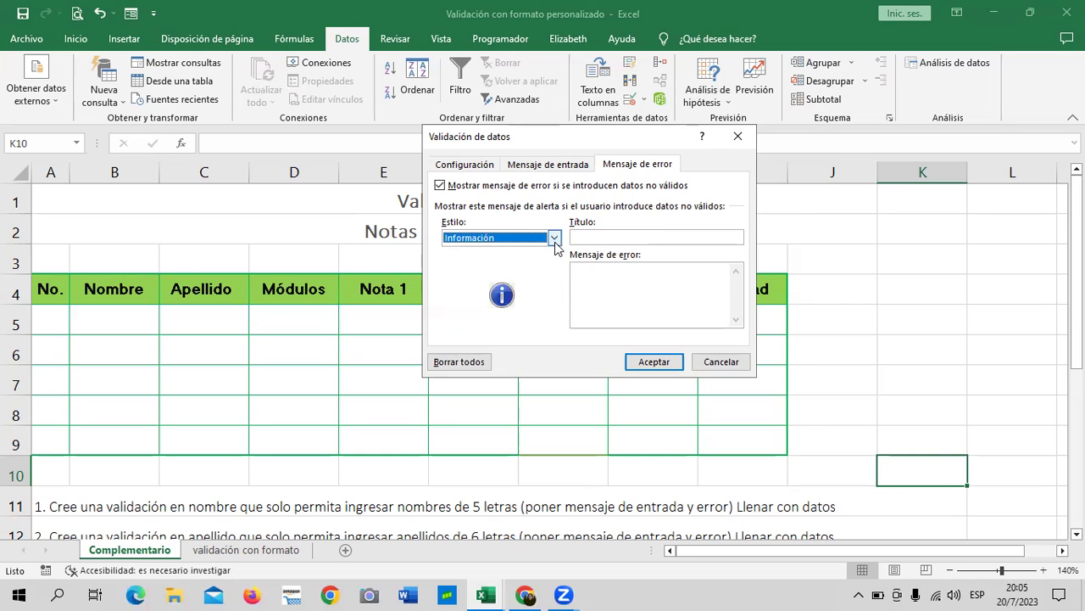
left_click(553, 239)
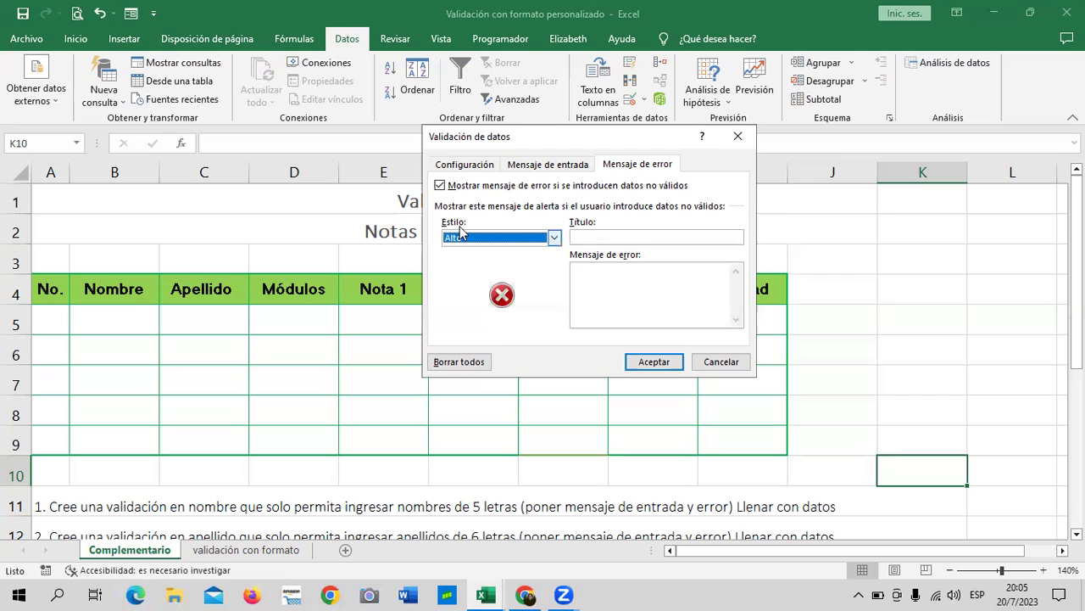
left_click(466, 166)
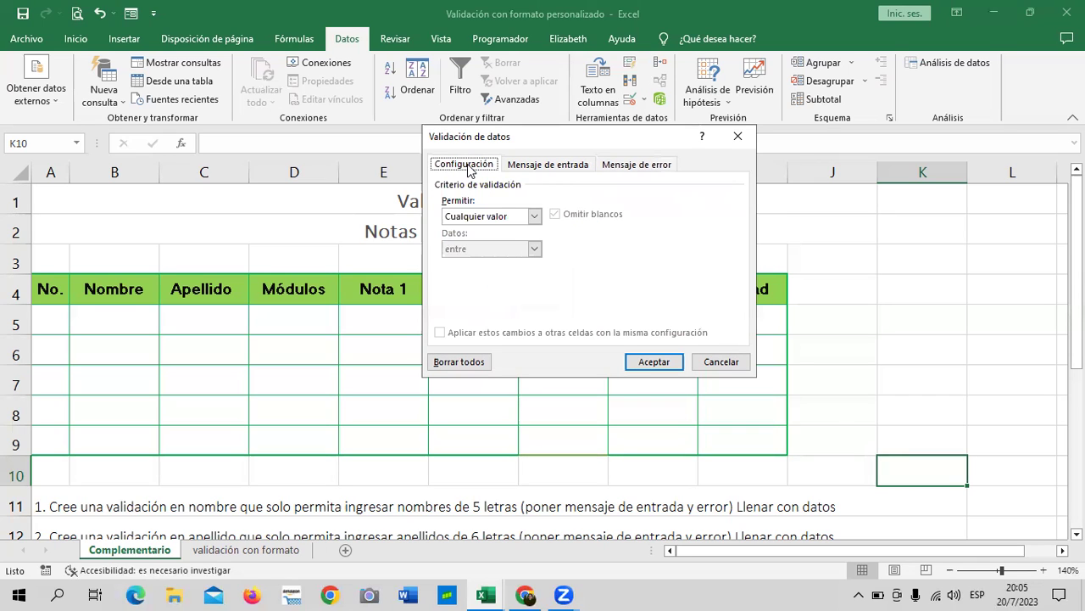
Try Número entero and Decimal, then settle on Lista with the in-cell dropdown and empty Origen
left_click(535, 216)
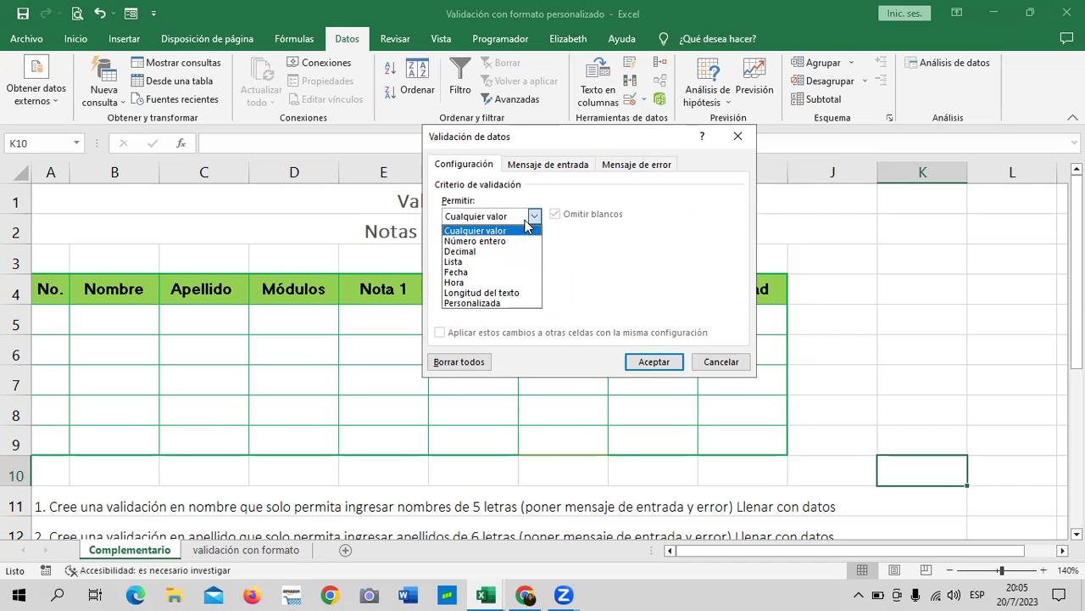
left_click(511, 241)
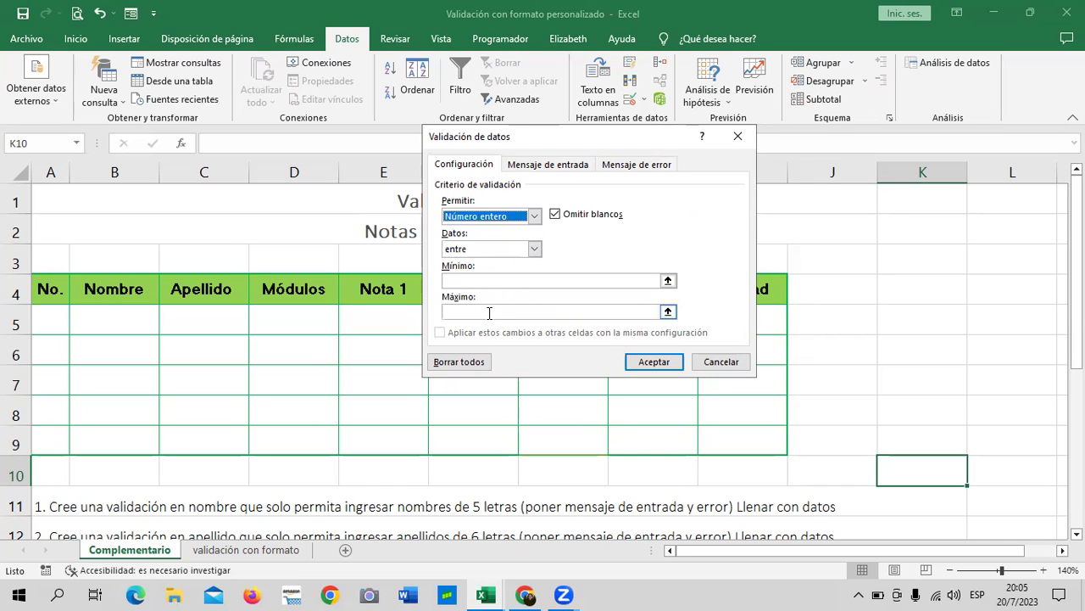
left_click(534, 216)
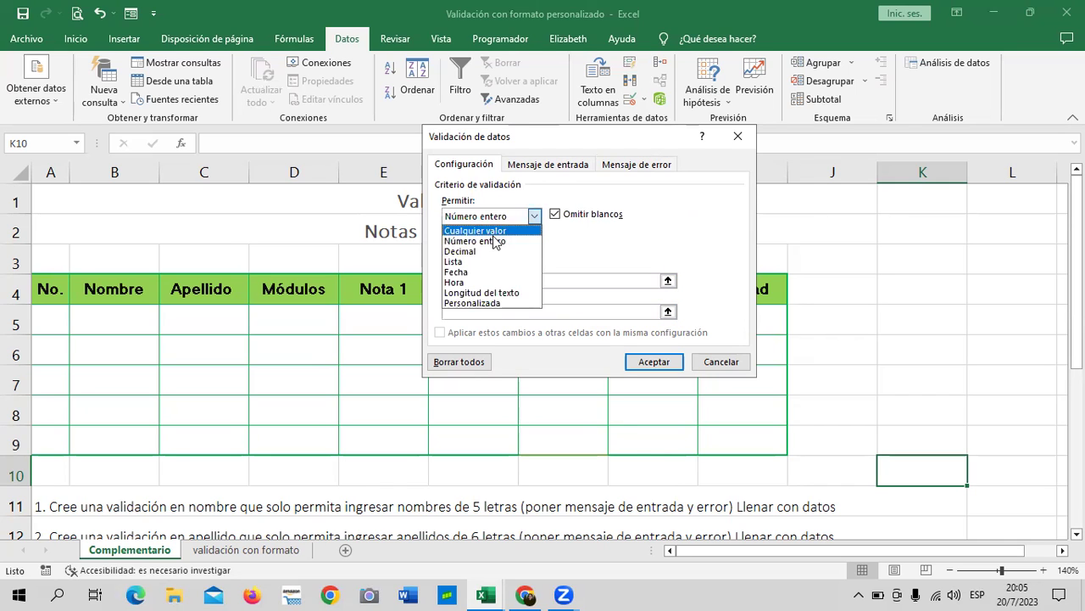
left_click(485, 251)
left_click(532, 217)
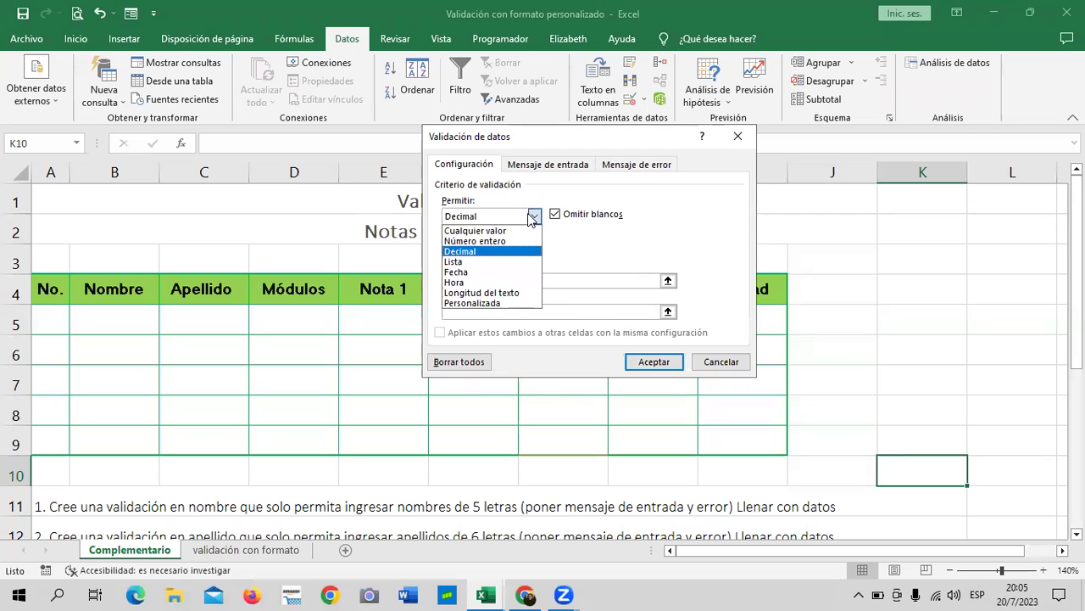
left_click(458, 261)
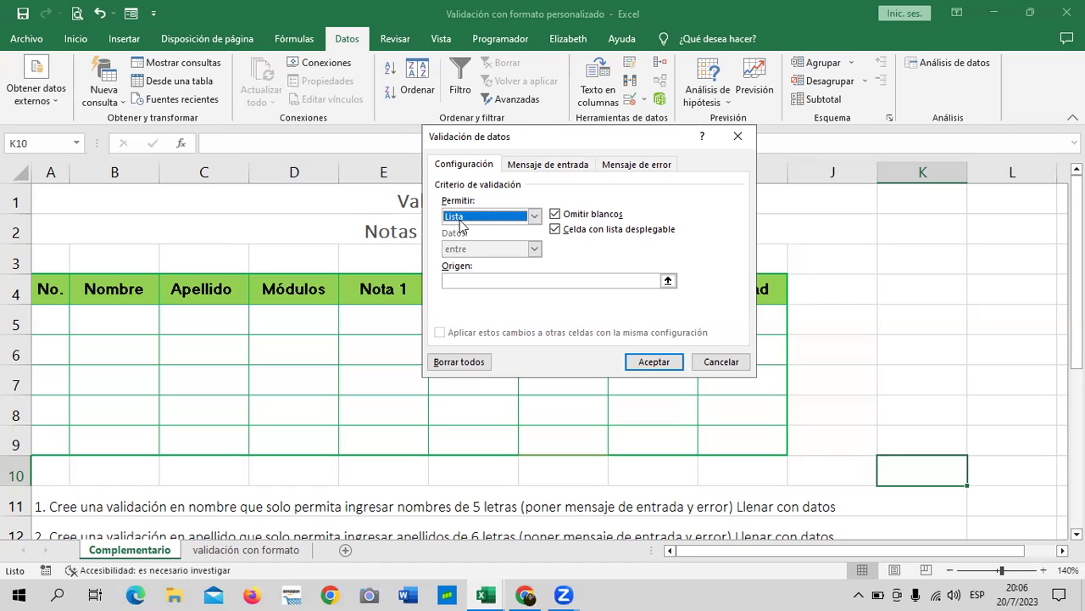
left_click(535, 216)
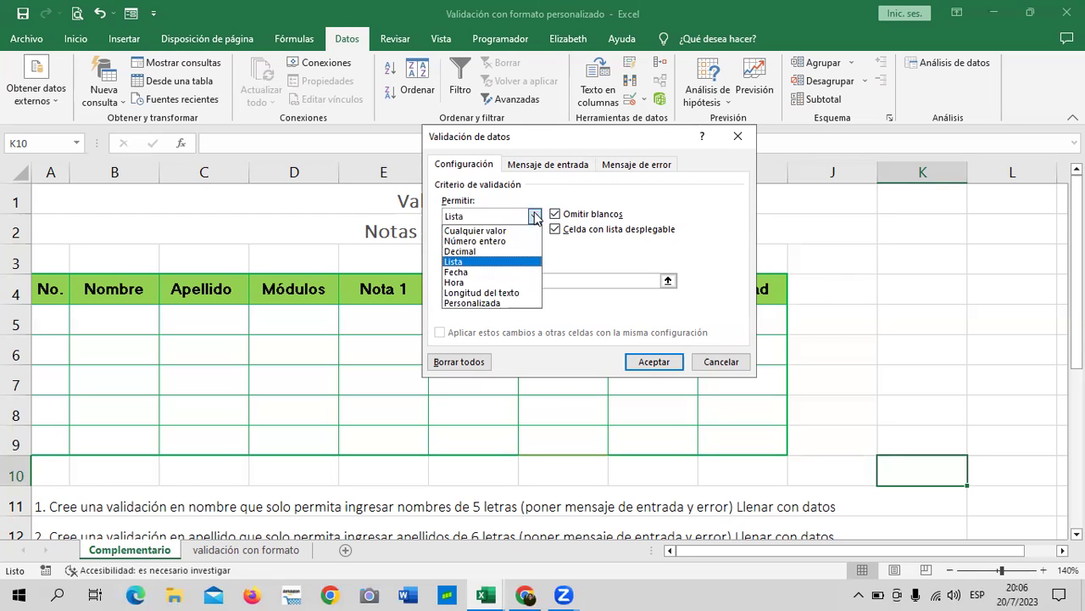
left_click(555, 283)
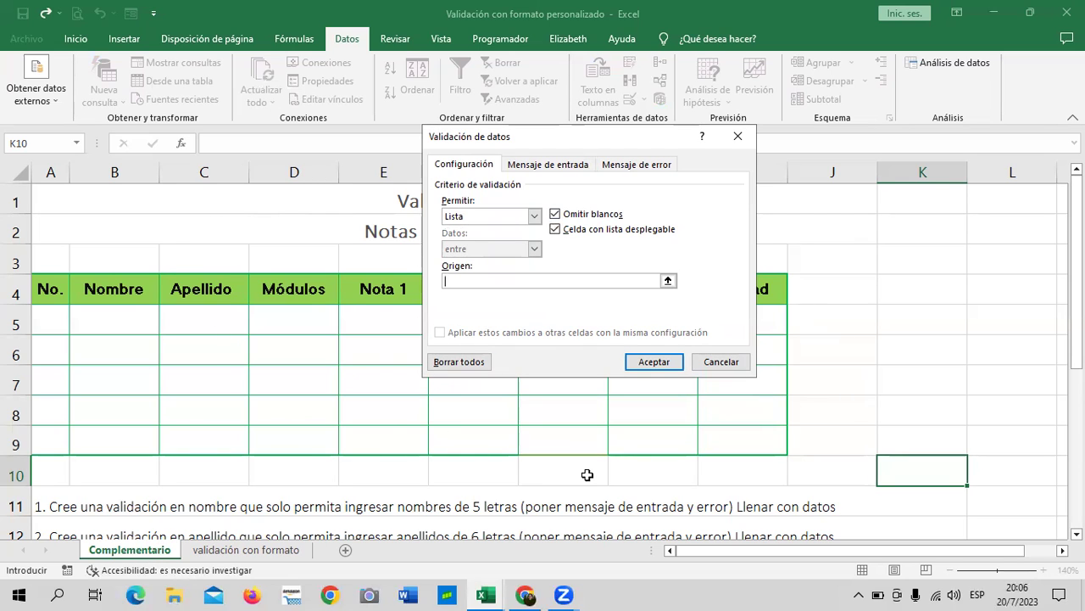
left_click(668, 279)
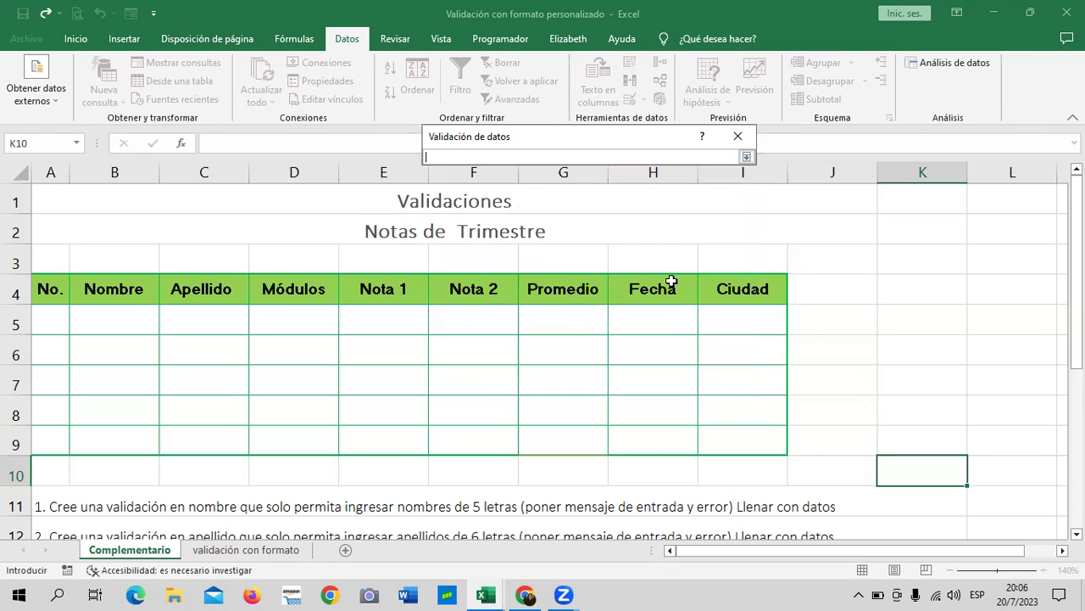
left_click(272, 552)
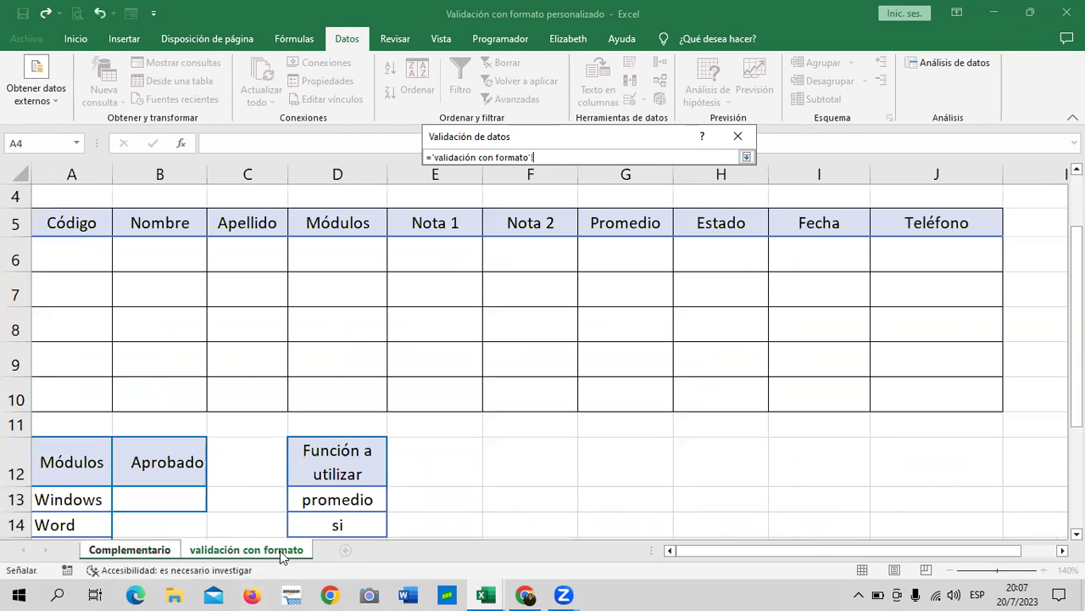
left_click(115, 549)
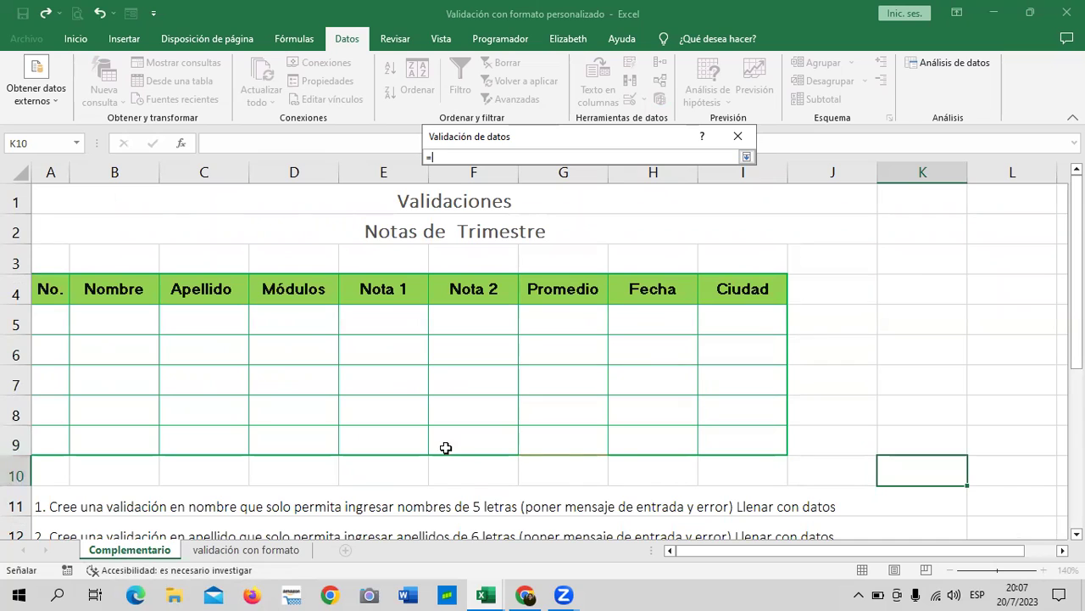
left_click(746, 157)
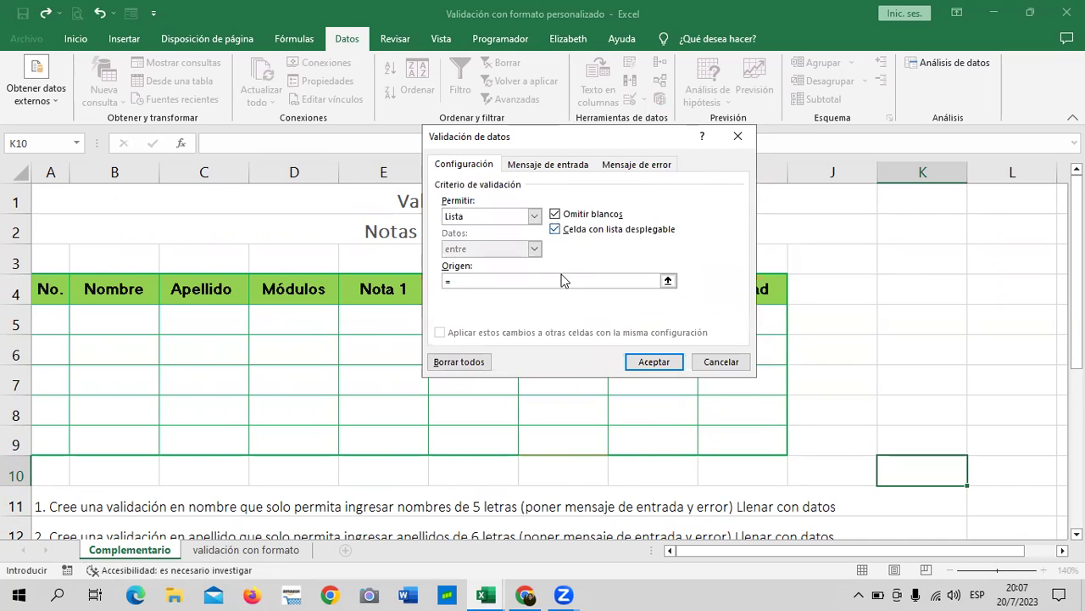
key("BackSpace")
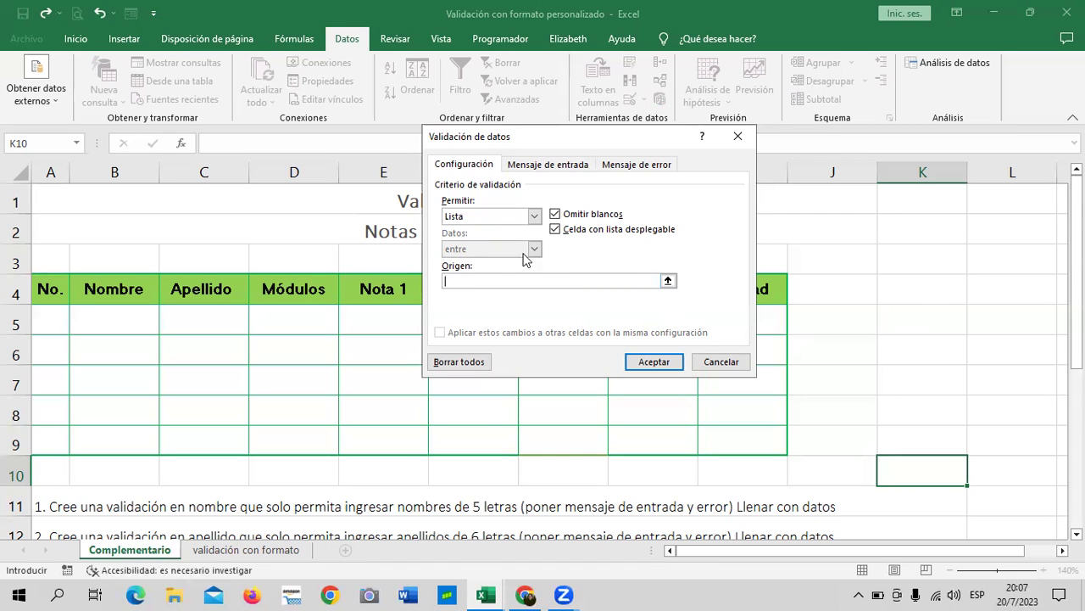
Set Permitir to Fecha and choose the igual a comparison
left_click(534, 216)
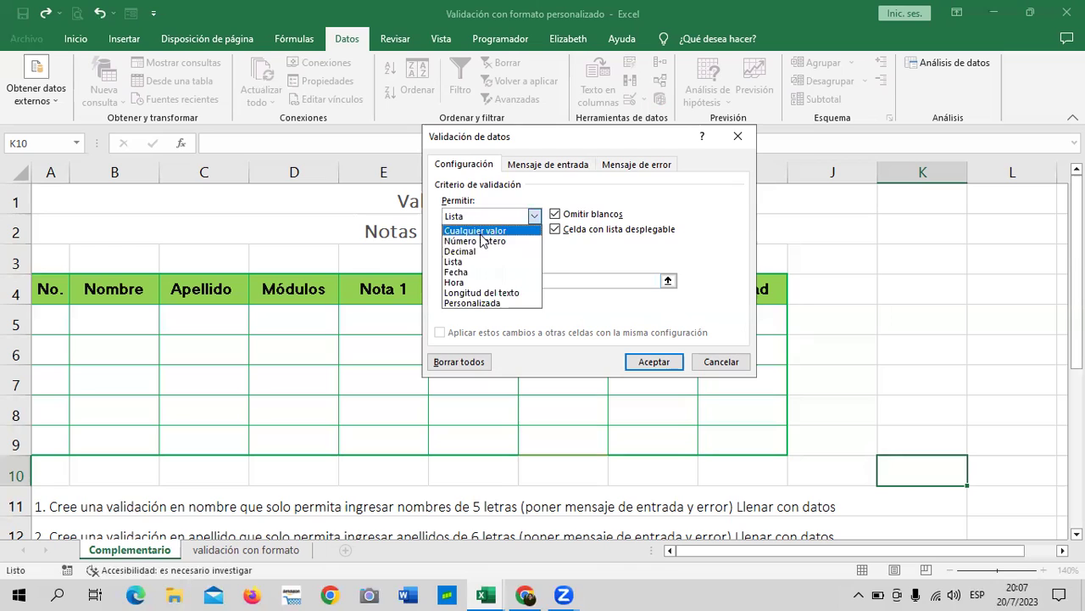
left_click(458, 272)
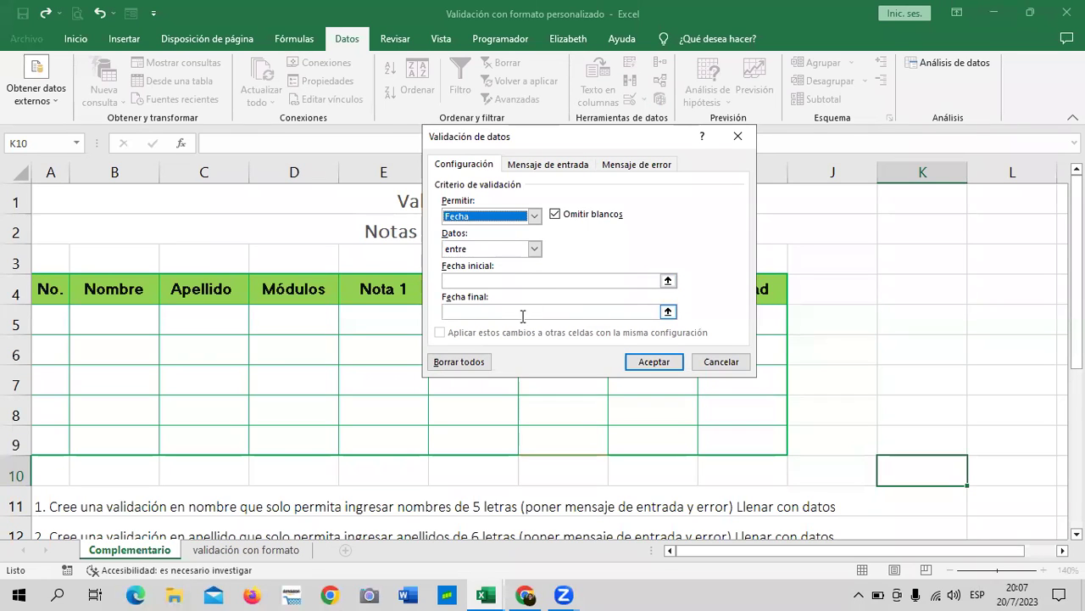
left_click(535, 249)
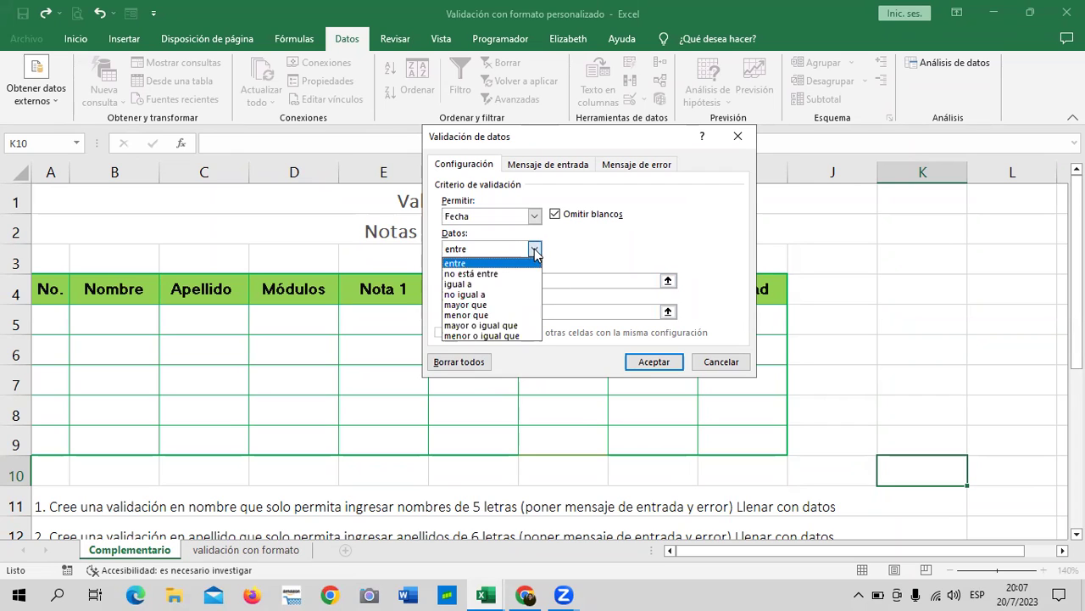
left_click(500, 284)
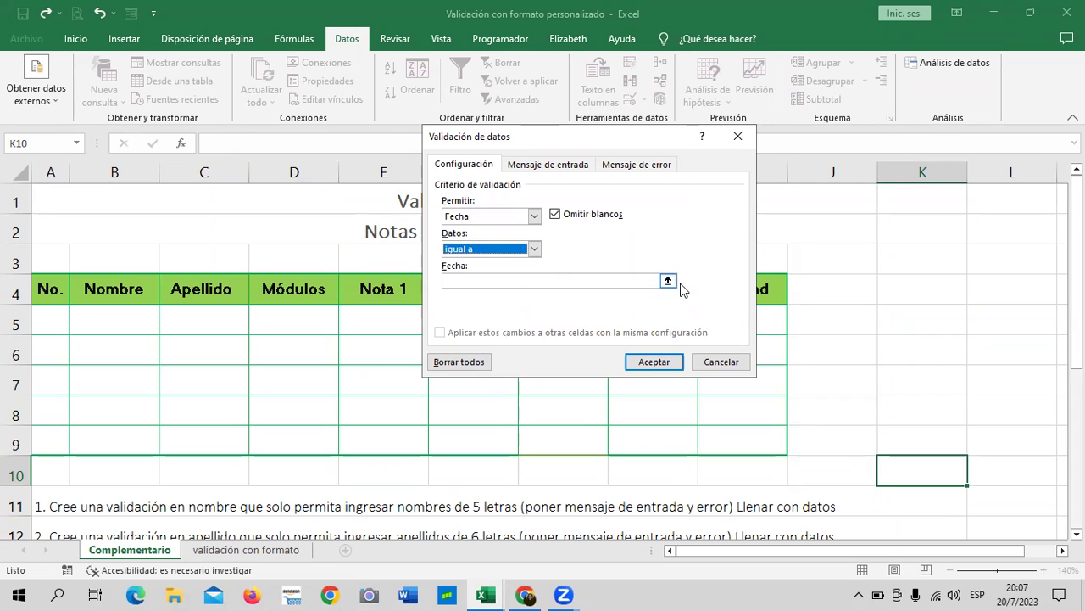
left_click(534, 248)
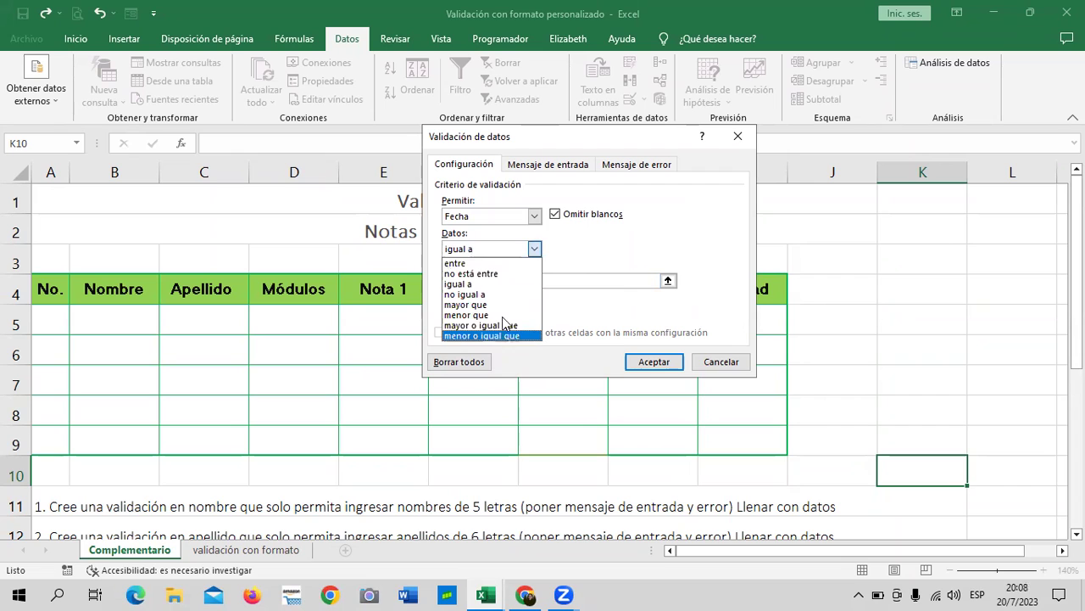
left_click(535, 218)
Switch Permitir to Hora keeping igual a, then to Longitud del texto
left_click(535, 217)
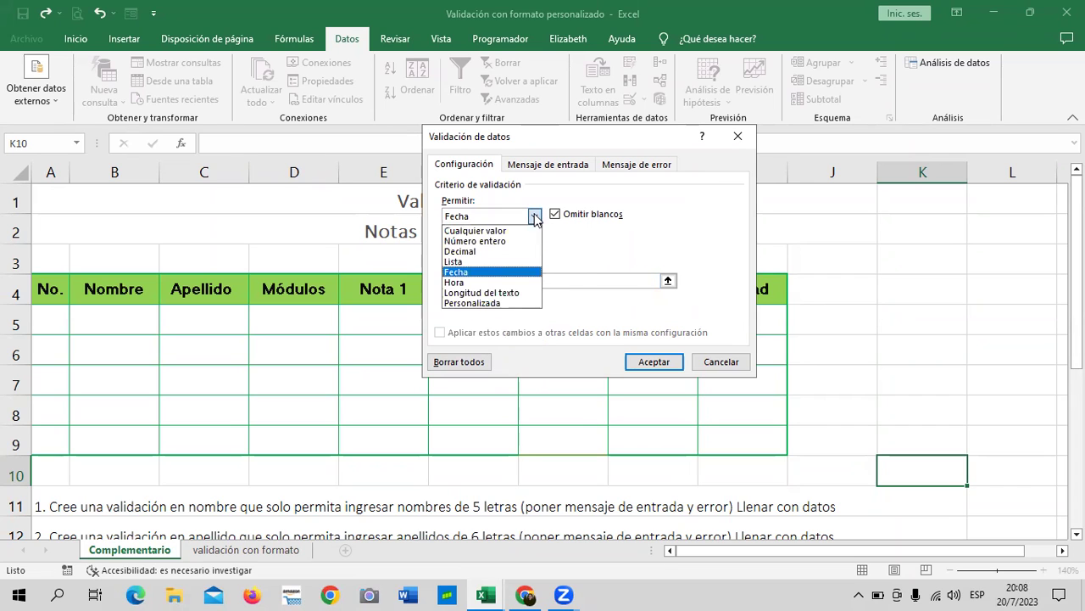
left_click(458, 282)
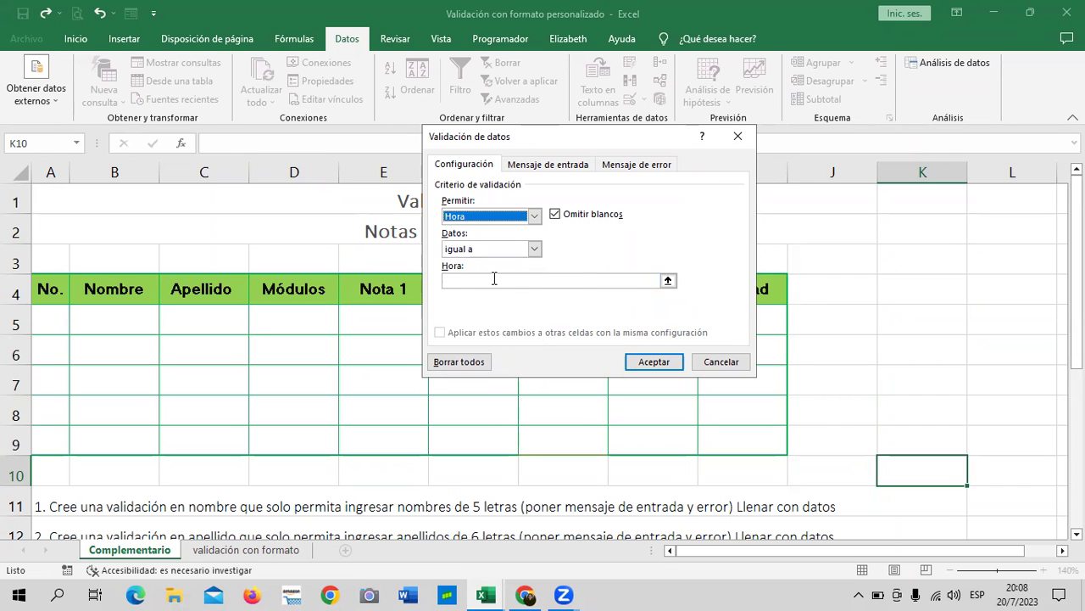
left_click(535, 249)
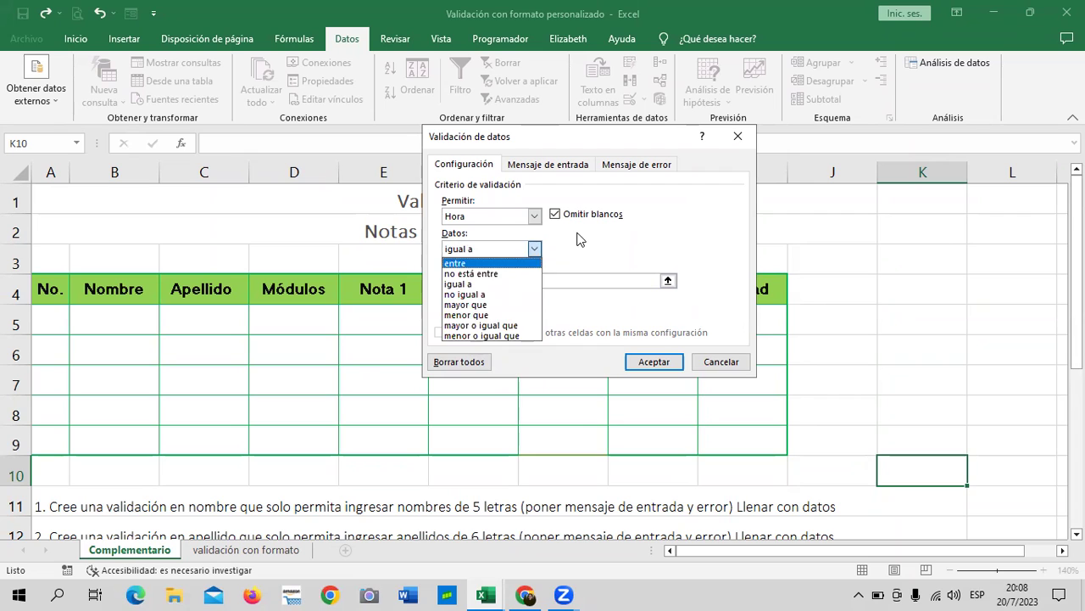
left_click(509, 219)
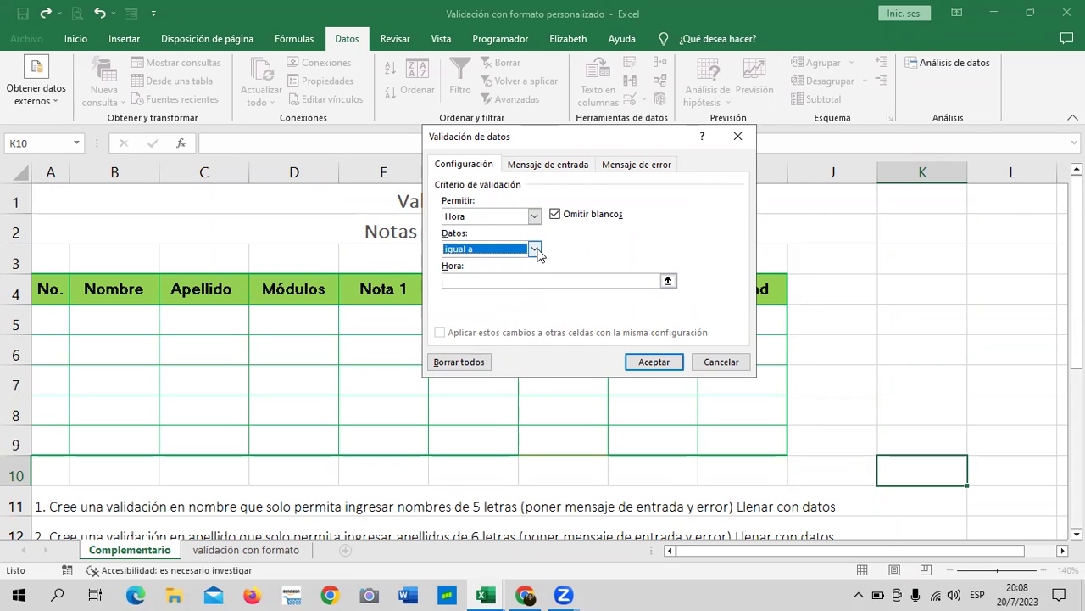
left_click(534, 215)
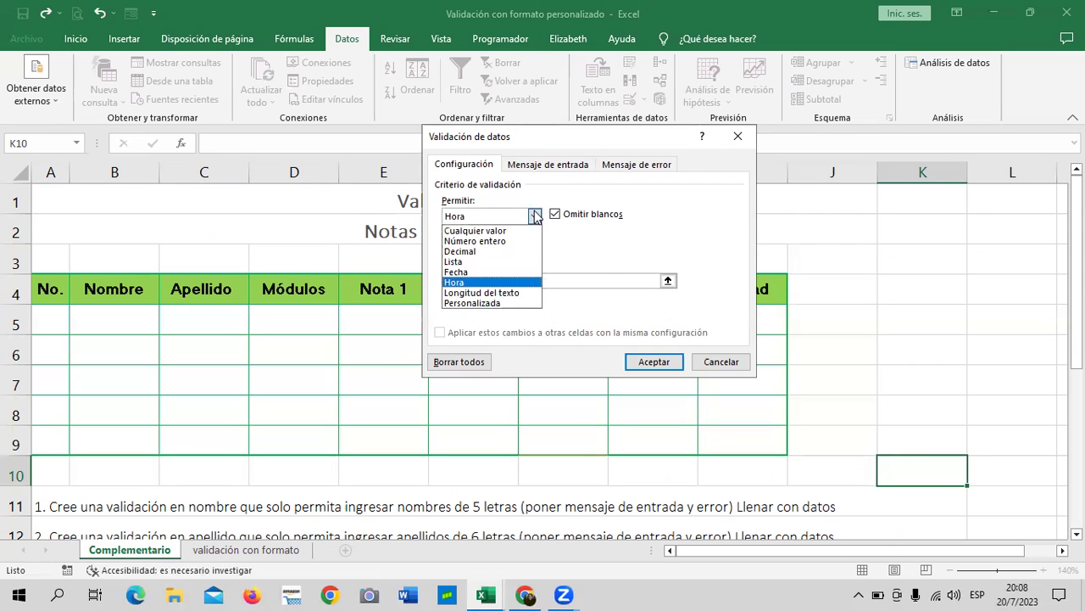
left_click(488, 292)
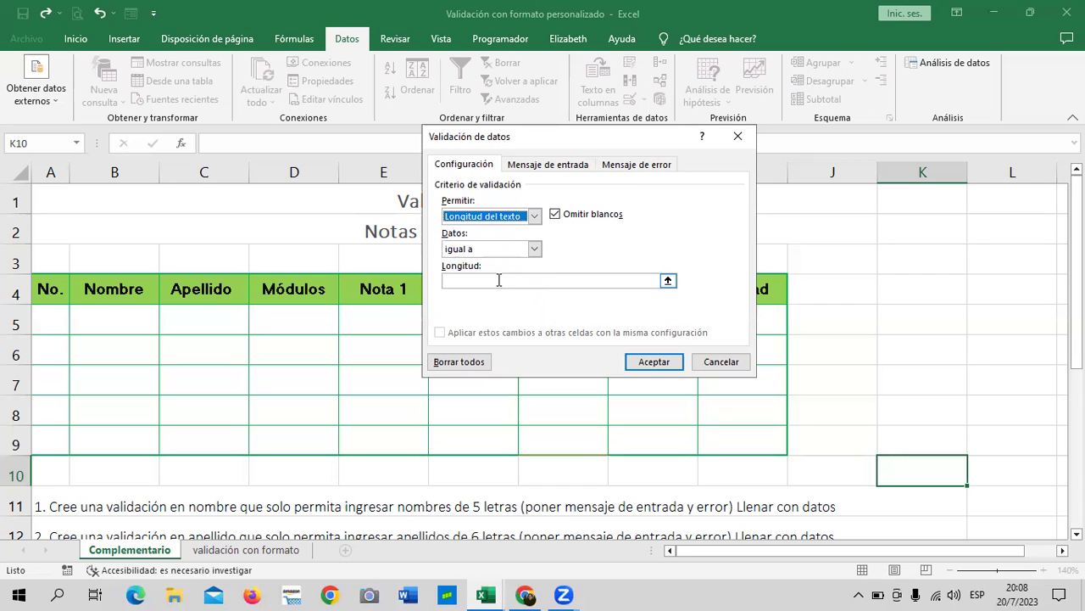
Set the length comparison to entre, switch to Personalizada, then cancel without applying
left_click(535, 248)
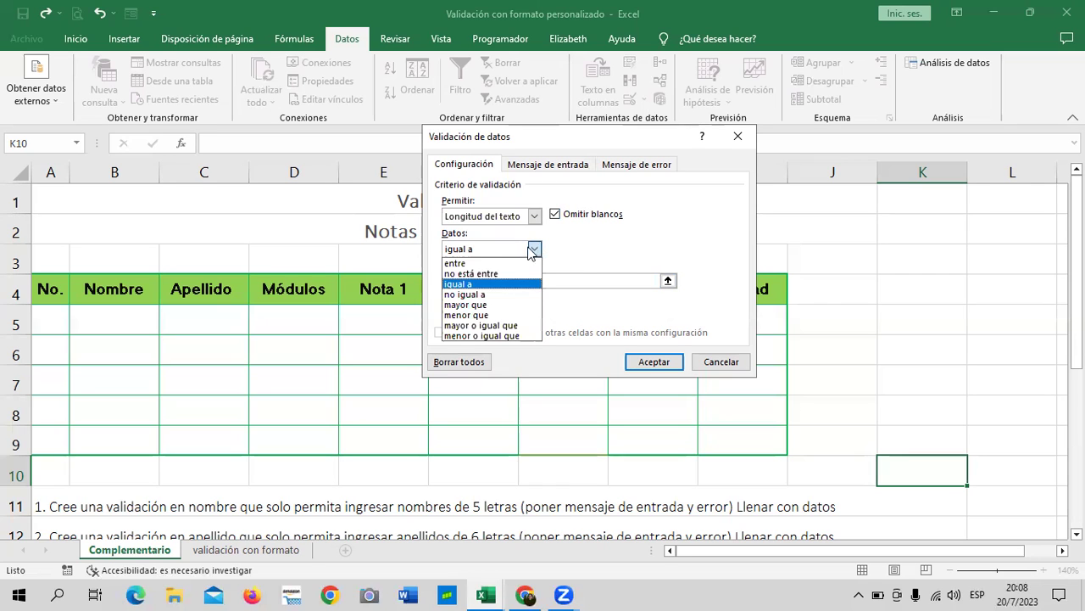
left_click(485, 264)
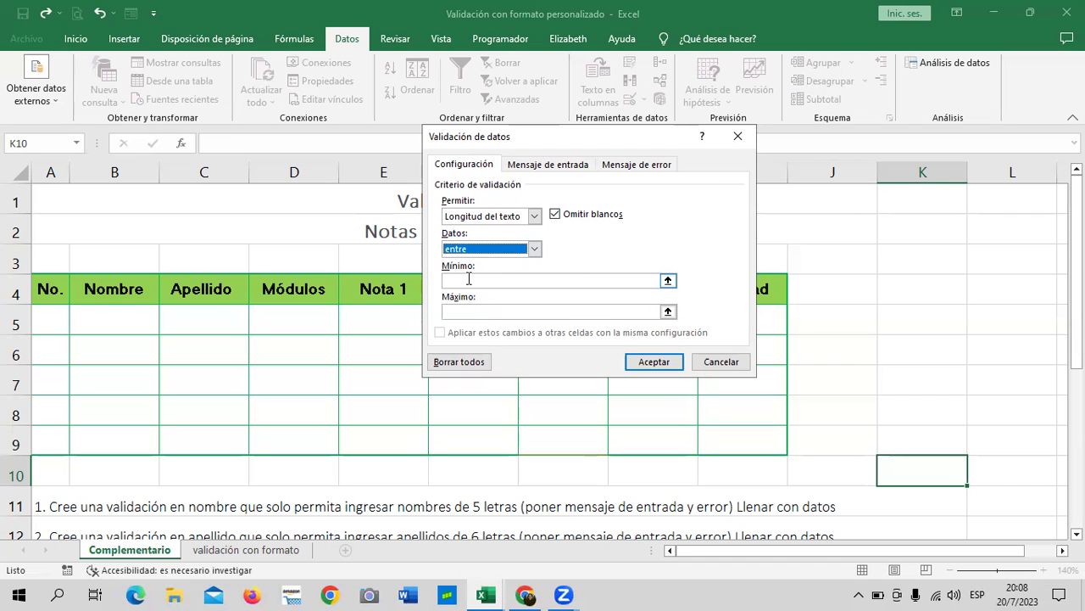
left_click(535, 248)
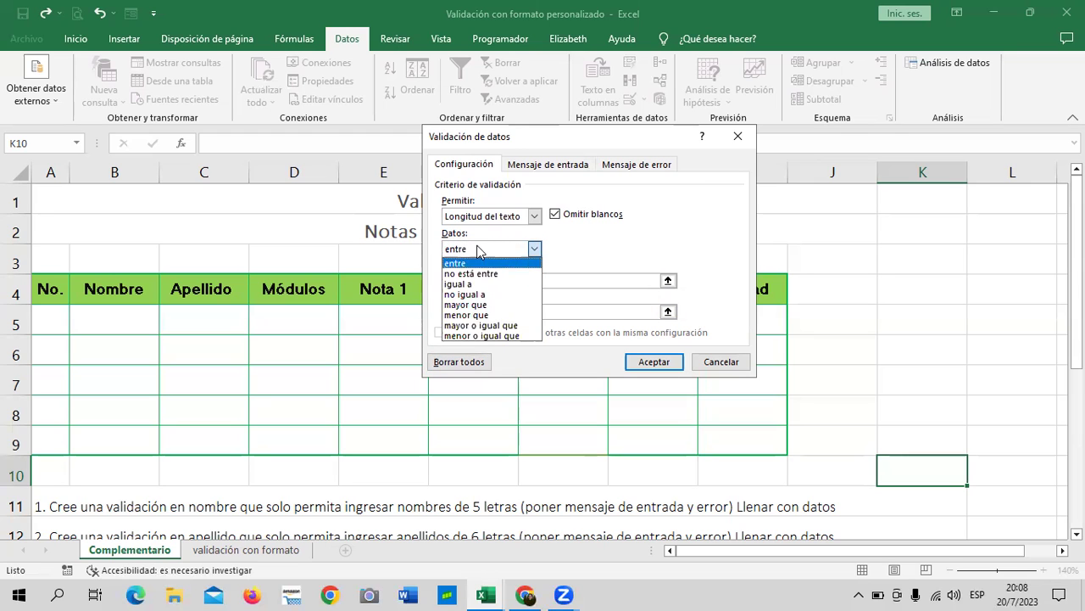
left_click(563, 250)
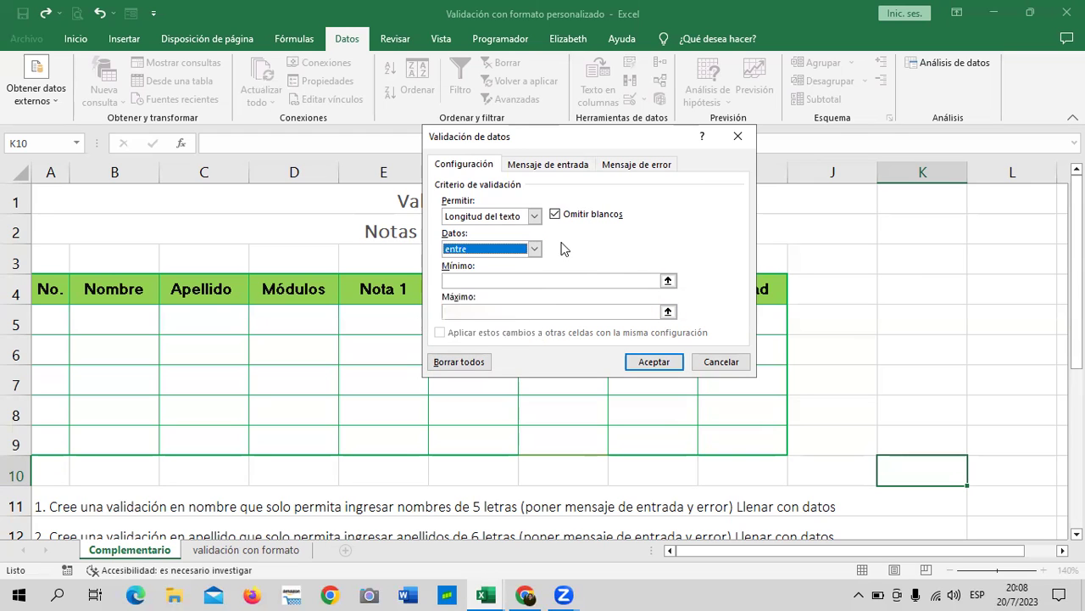
left_click(534, 216)
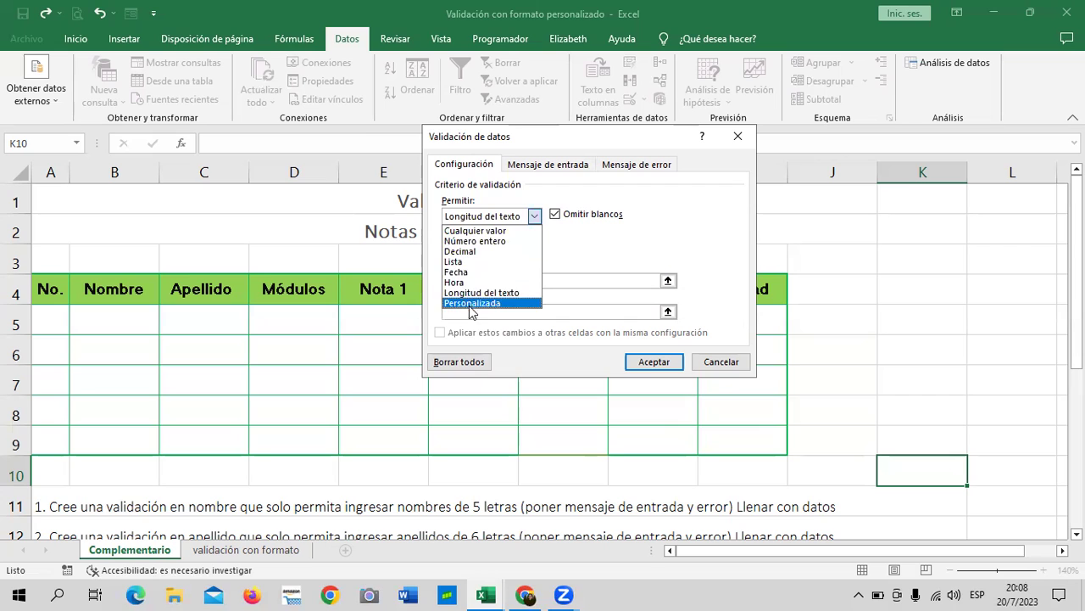
left_click(469, 303)
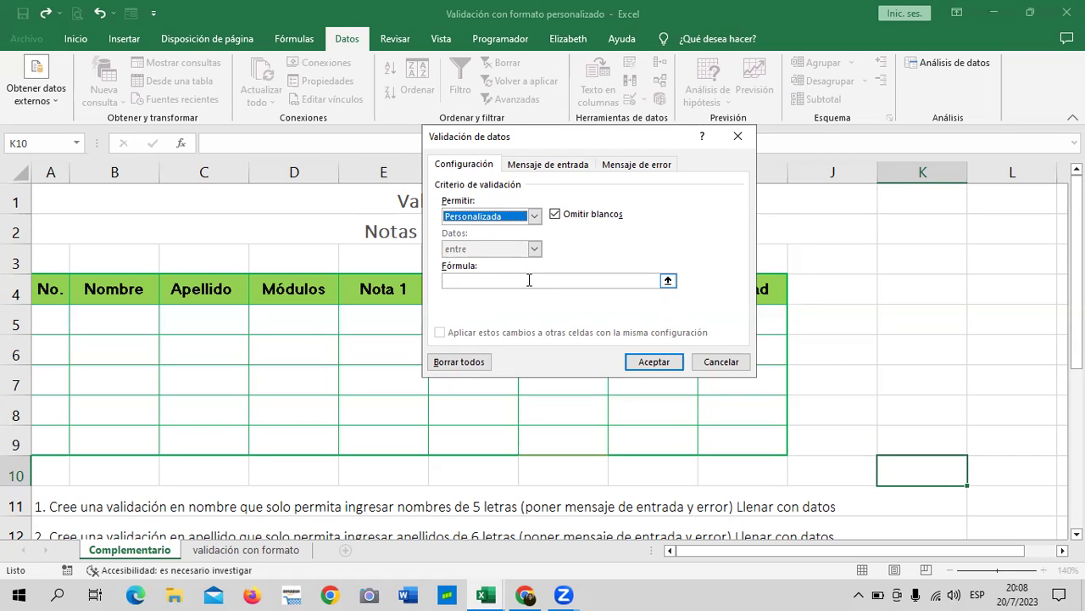
left_click(722, 361)
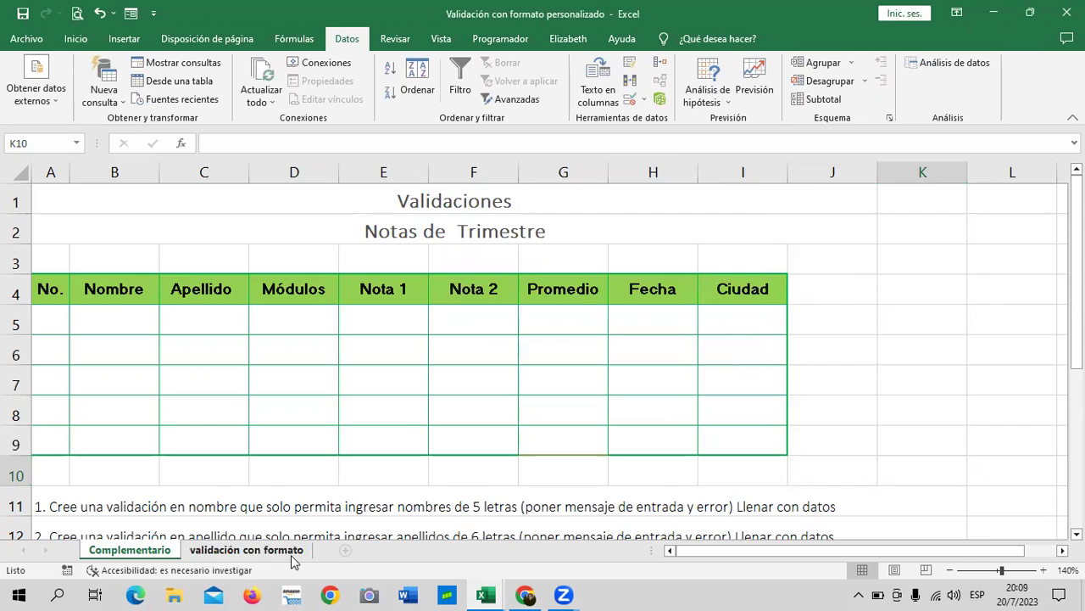
Switch to the 3.4 Lista de validación (4) workbook and its VALIDACIÓN 1 sheet
left_click(291, 555)
left_click(146, 554)
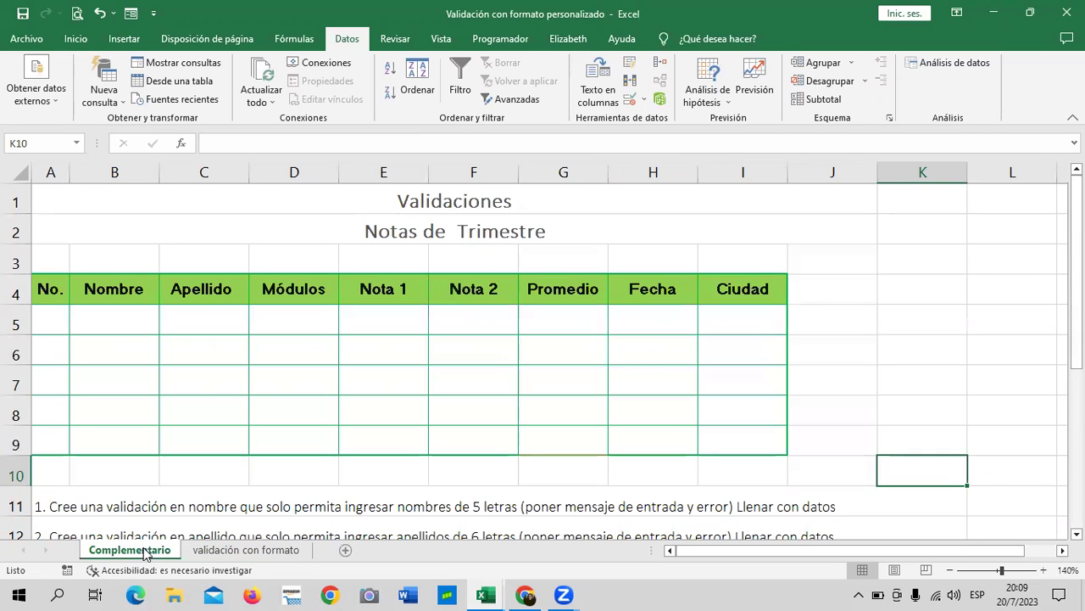
mouse_move(485, 595)
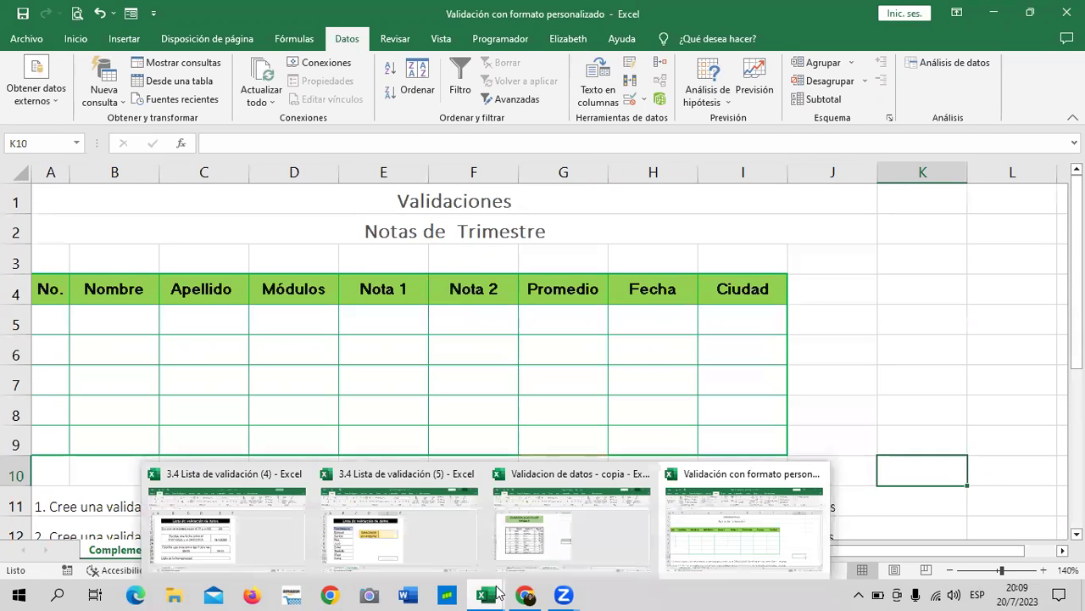
left_click(262, 547)
scroll(203, 509, "down", 2)
scroll(189, 501, "up", 2)
scroll(298, 410, "up", 1)
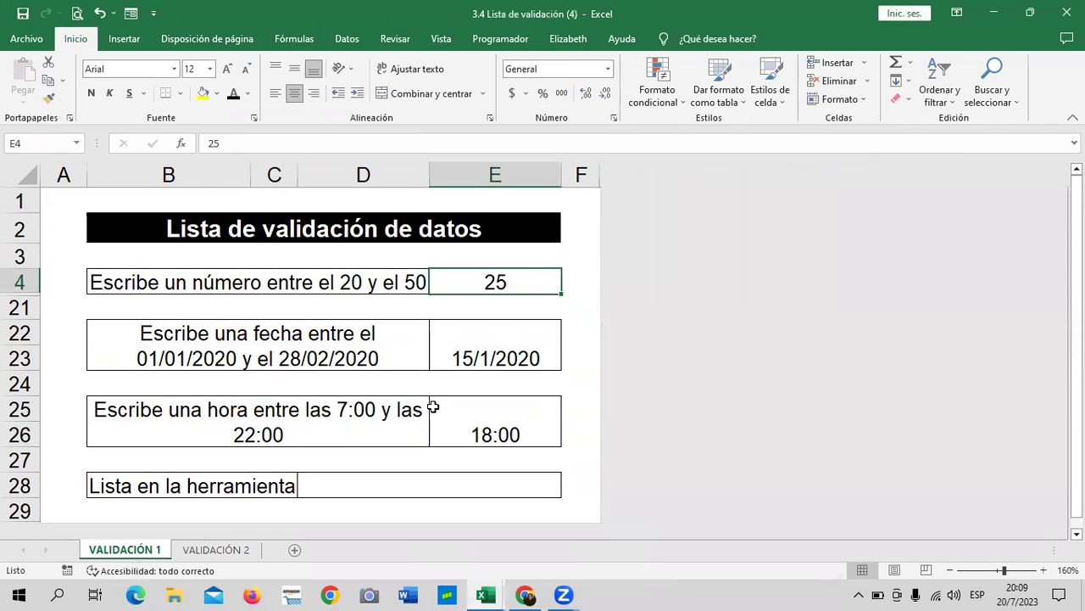
left_click(245, 551)
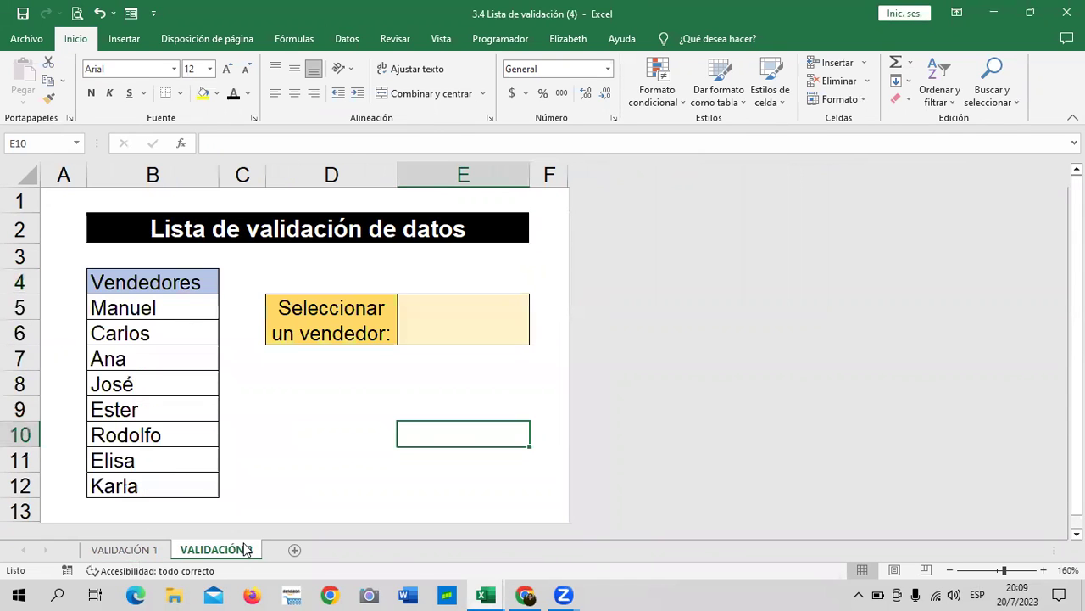
left_click(128, 551)
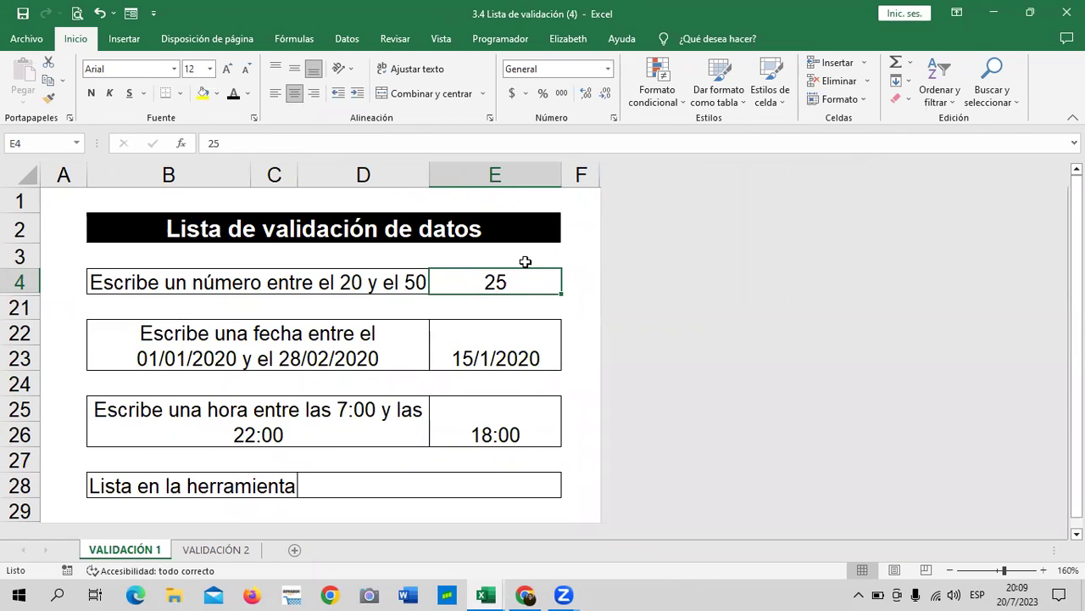
Enter 10 in E4 and cancel the validation error it triggers
type("10")
key("Return")
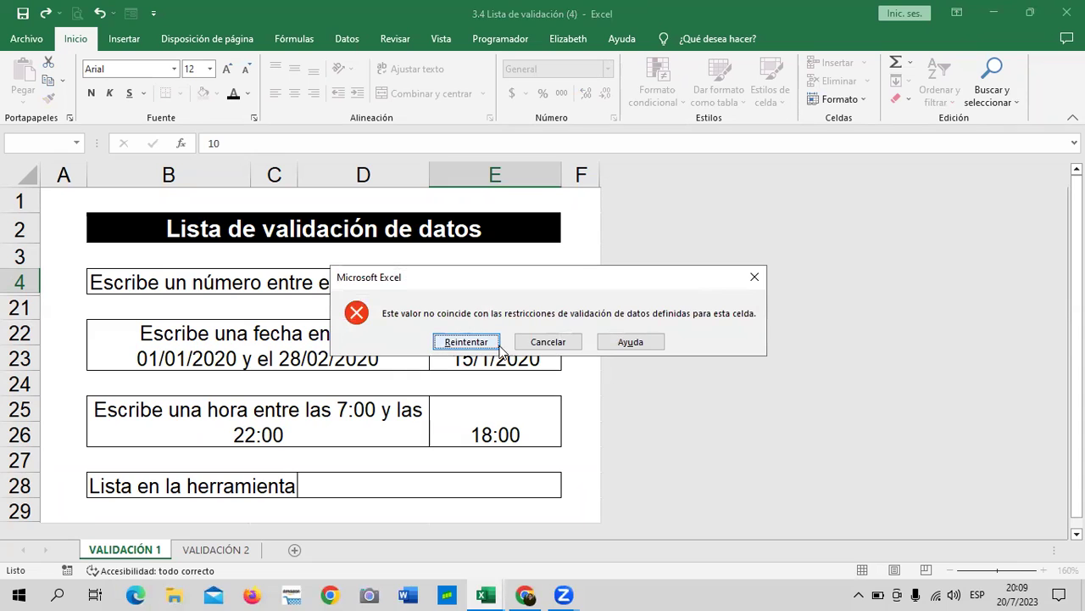
mouse_move(486, 281)
left_mouse_down()
mouse_move(670, 265)
mouse_move(556, 270)
left_mouse_up()
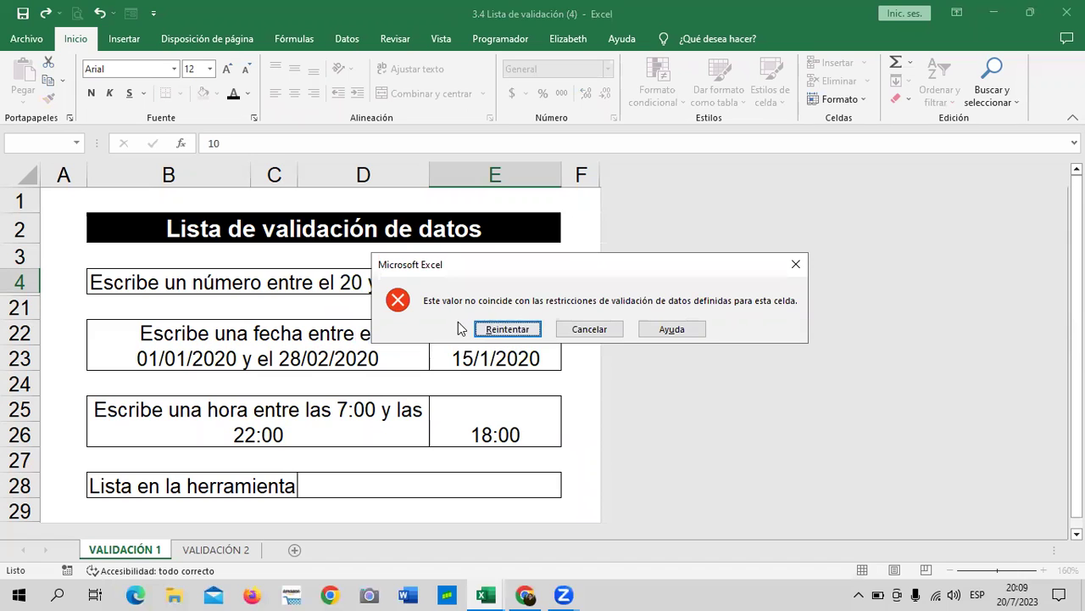
left_click(590, 331)
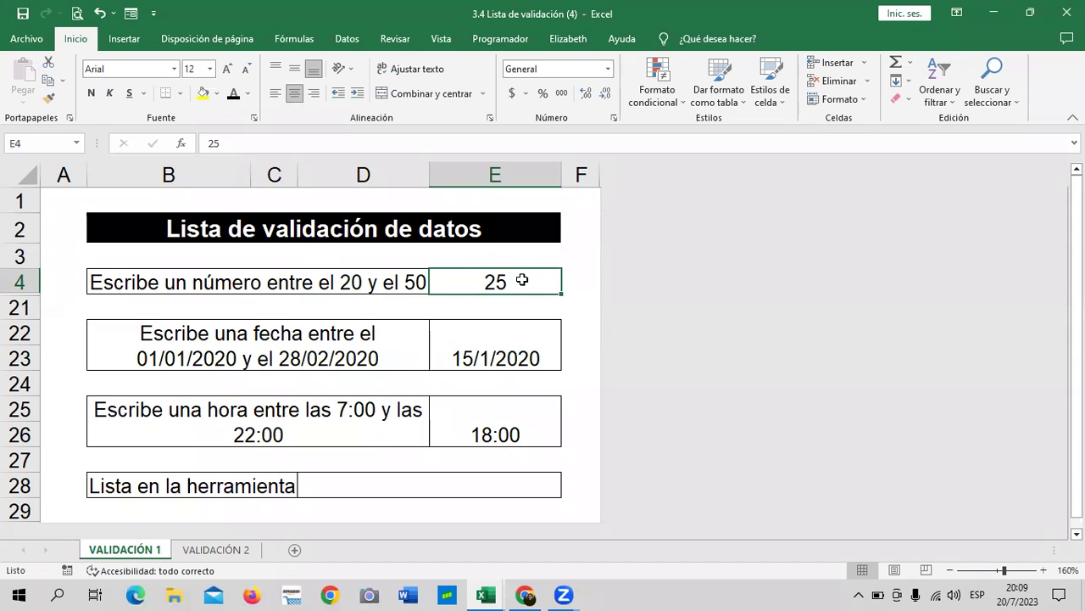
Replace 25 in E4 with 75, retry once, then cancel to keep 25
double_click(523, 281)
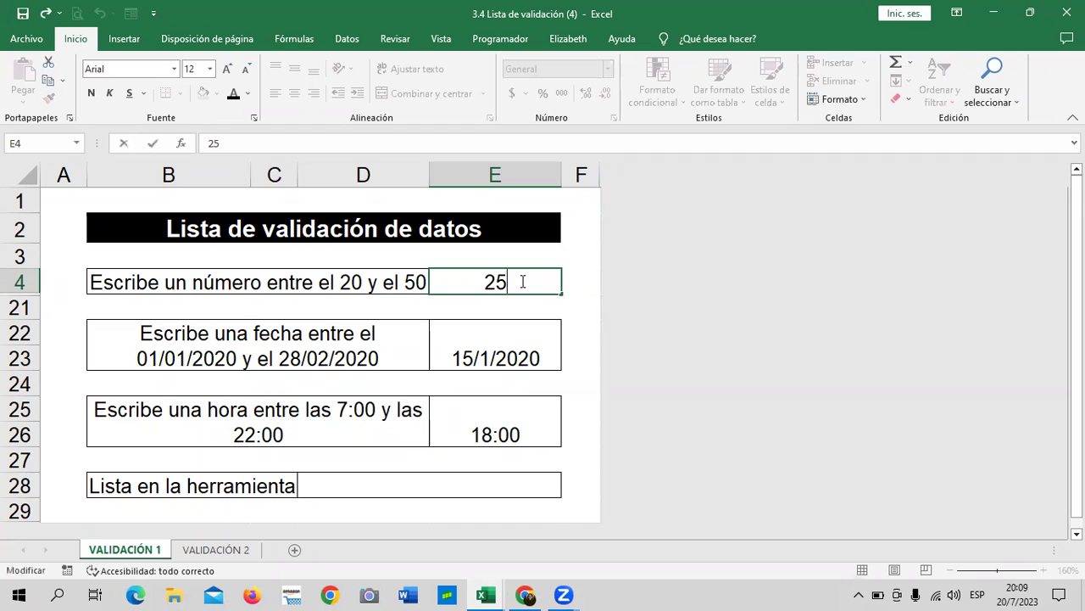
key("BackSpace")
key("BackSpace")
type("75")
key("Return")
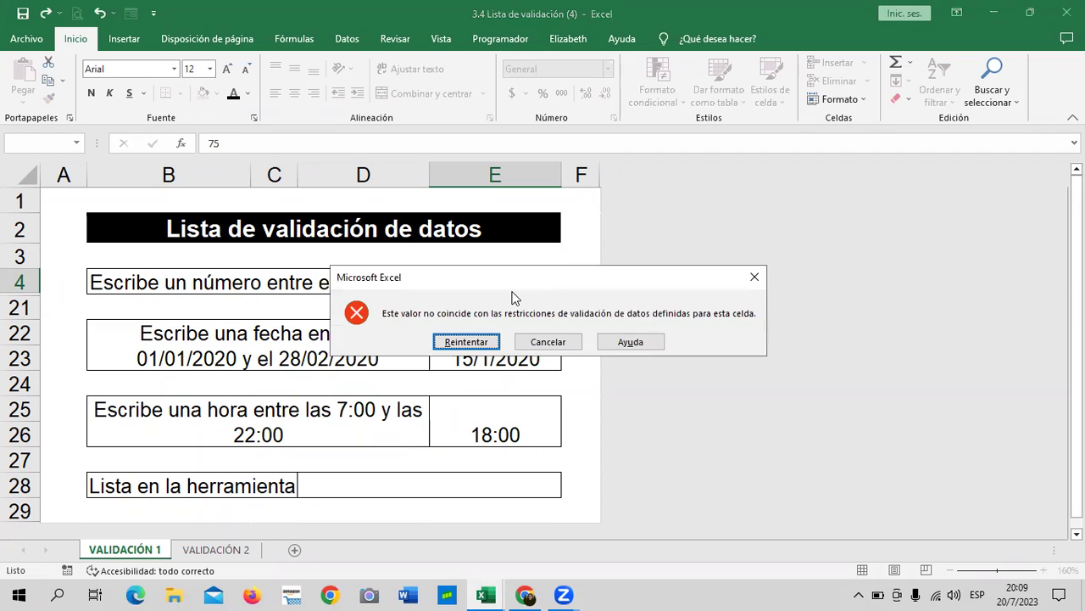
left_click(466, 342)
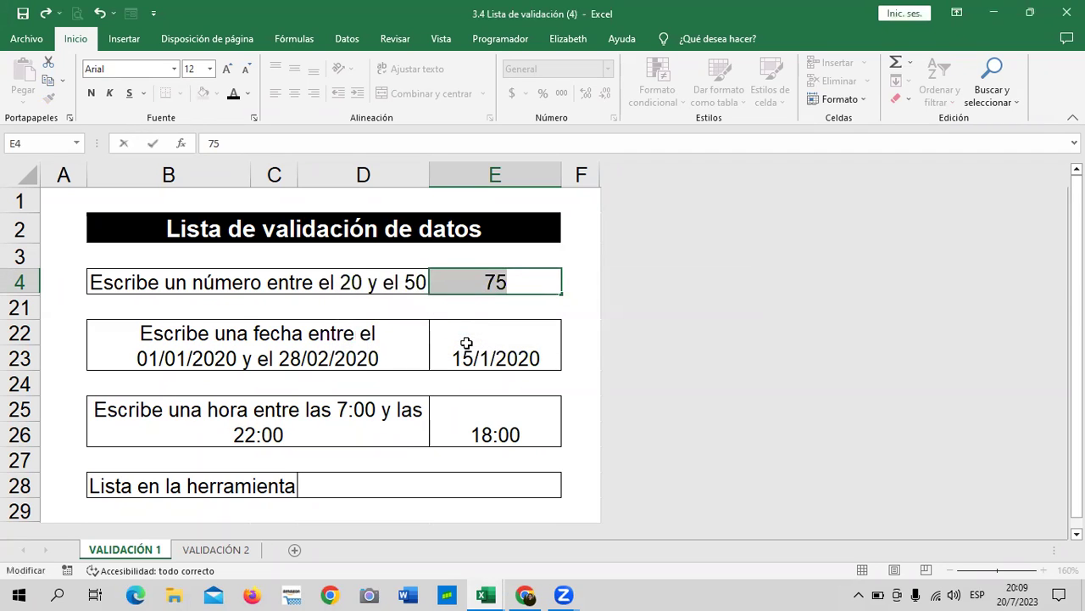
key("Return")
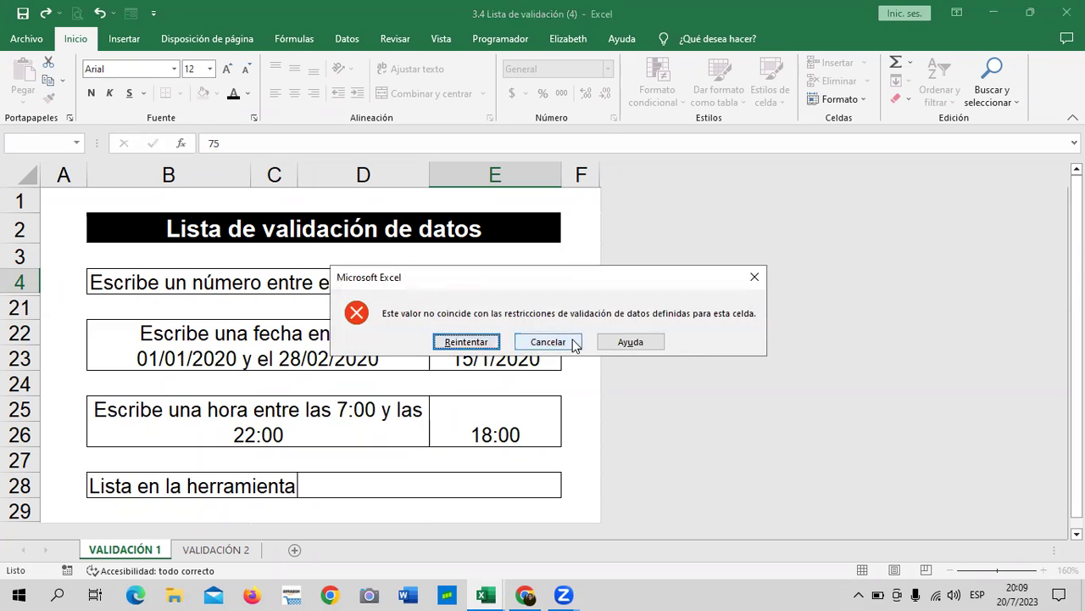
left_click(548, 342)
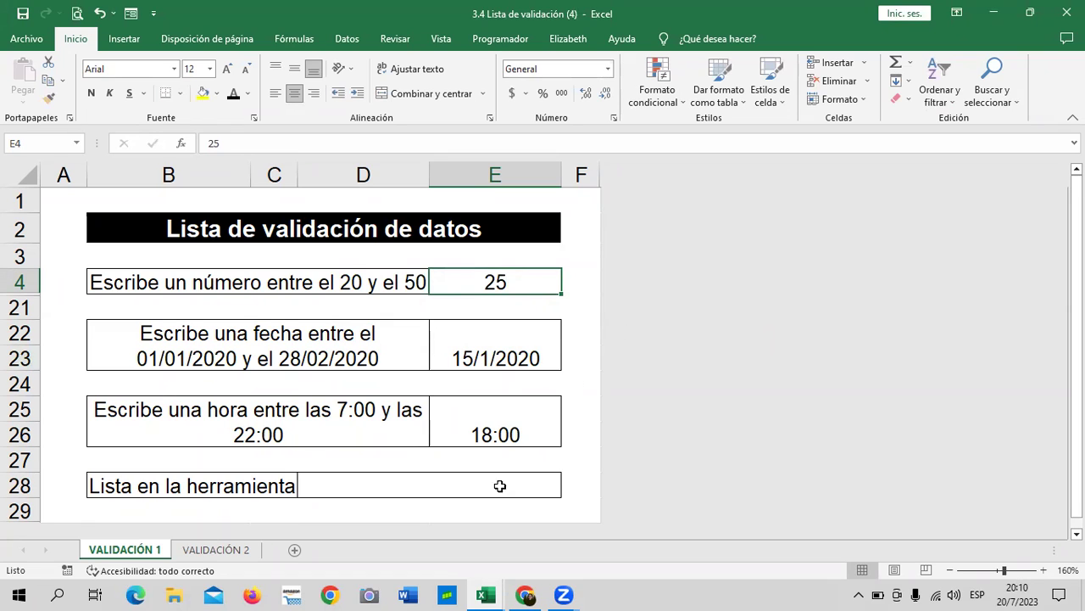
Open the VALIDACIÓN 2 sheet and inspect cell E5 and the seller names B5:B12
left_click(244, 552)
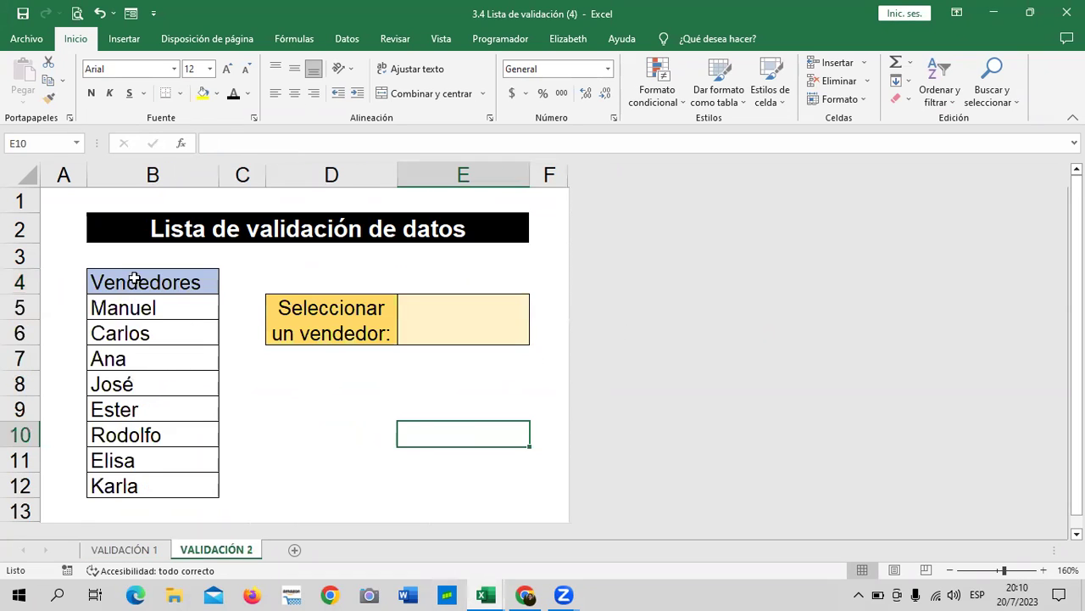
left_click(479, 331)
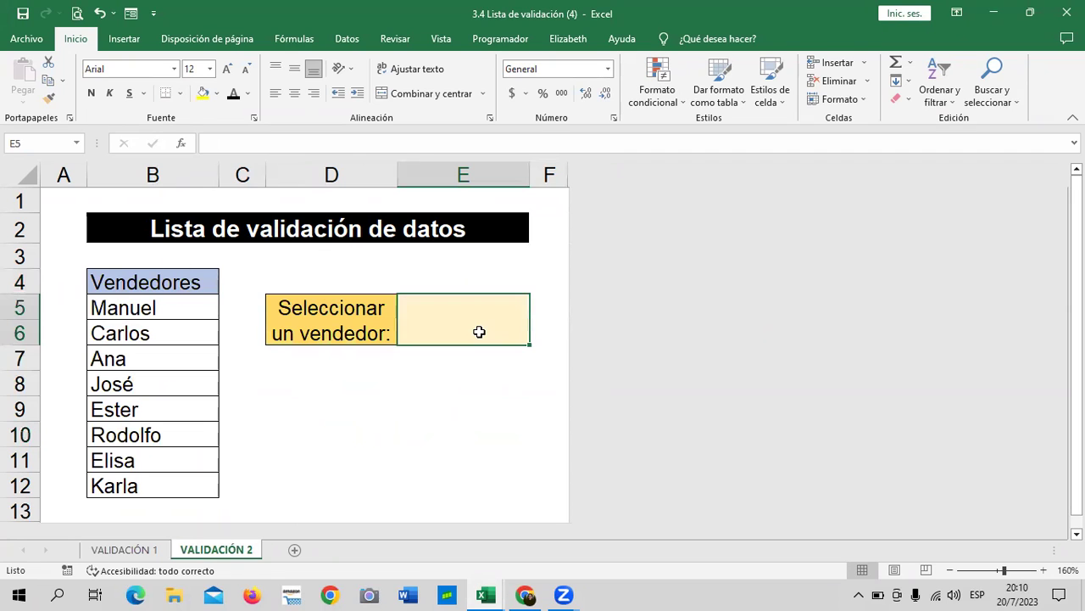
left_click_drag(170, 309, 190, 491)
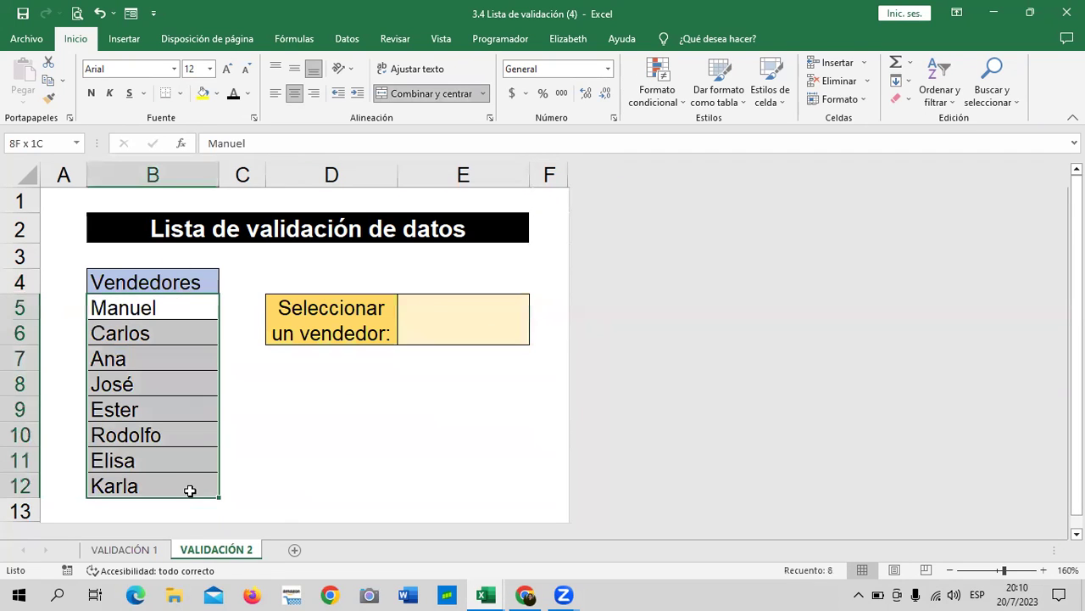
left_click(509, 317)
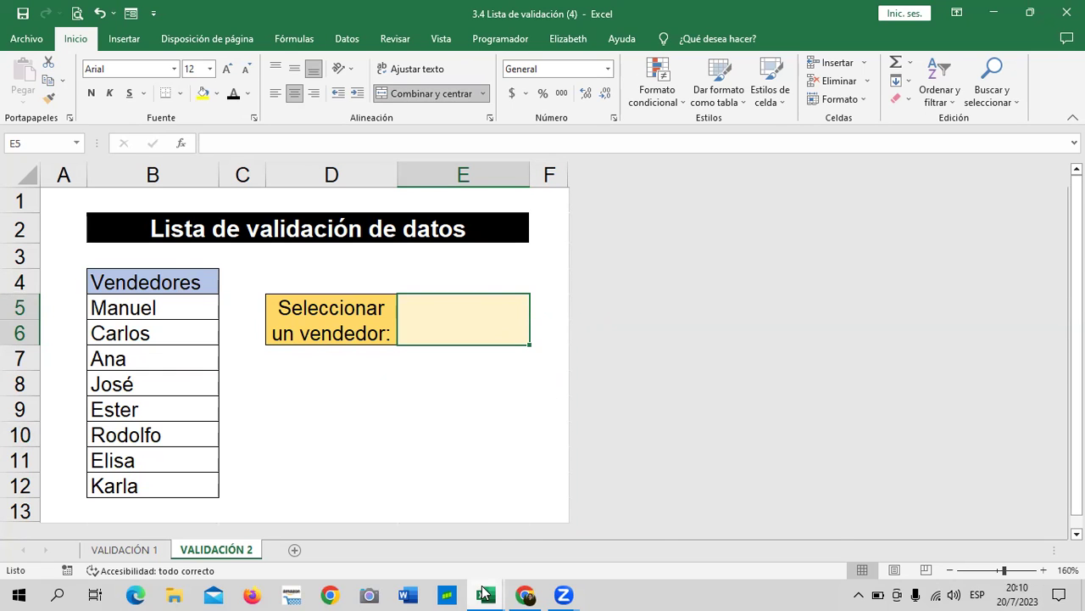
In the Validación con formato personalizado workbook, enter 1 and 2 in A5:A6 and clear a stray 4 in row 7
mouse_move(485, 594)
left_click(757, 517)
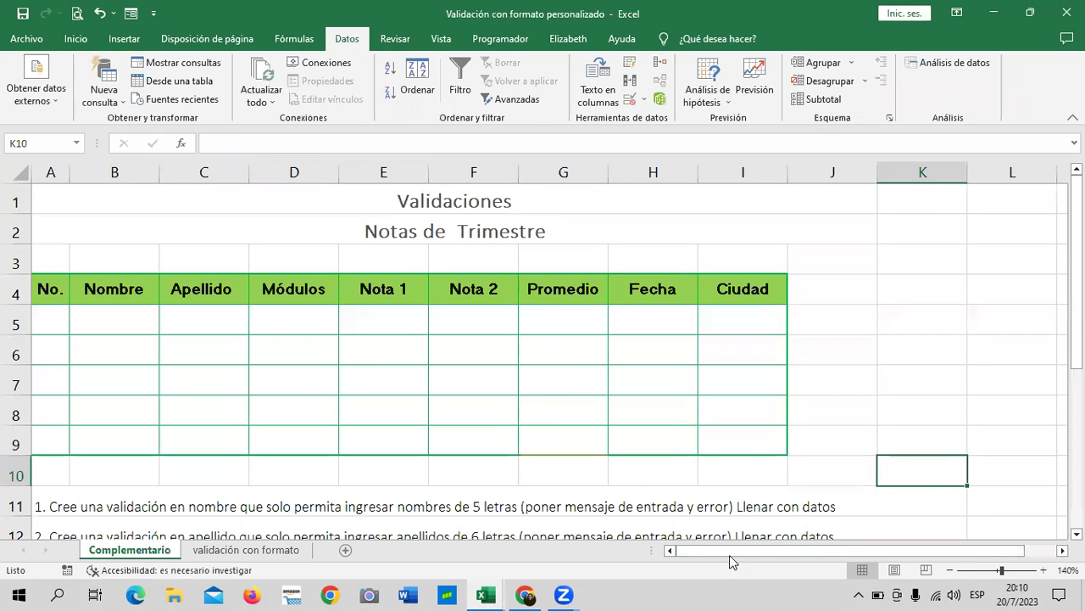
left_click(52, 319)
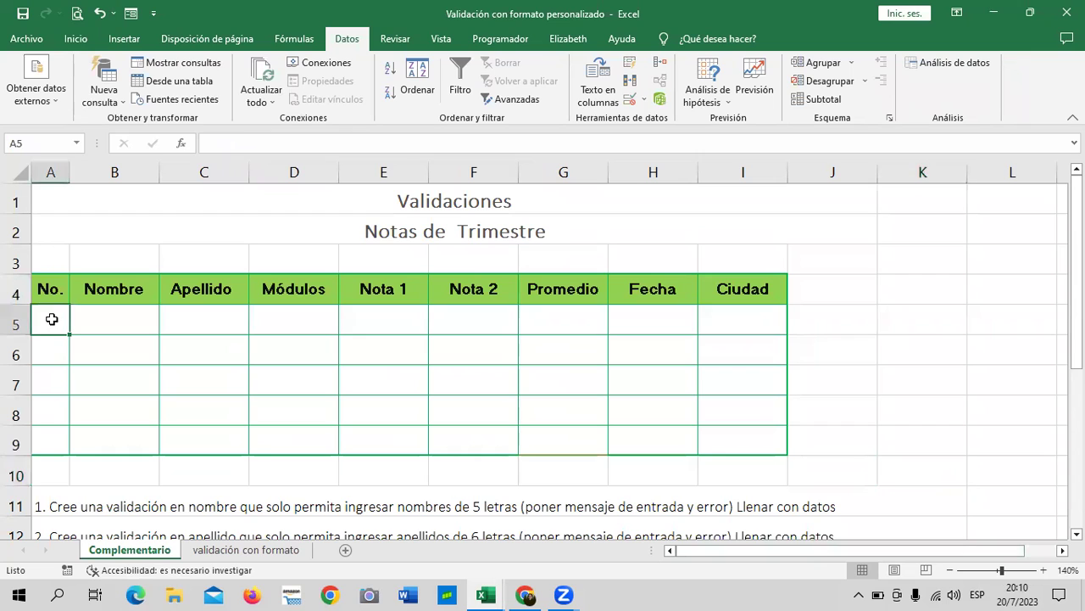
type("1")
key("Return")
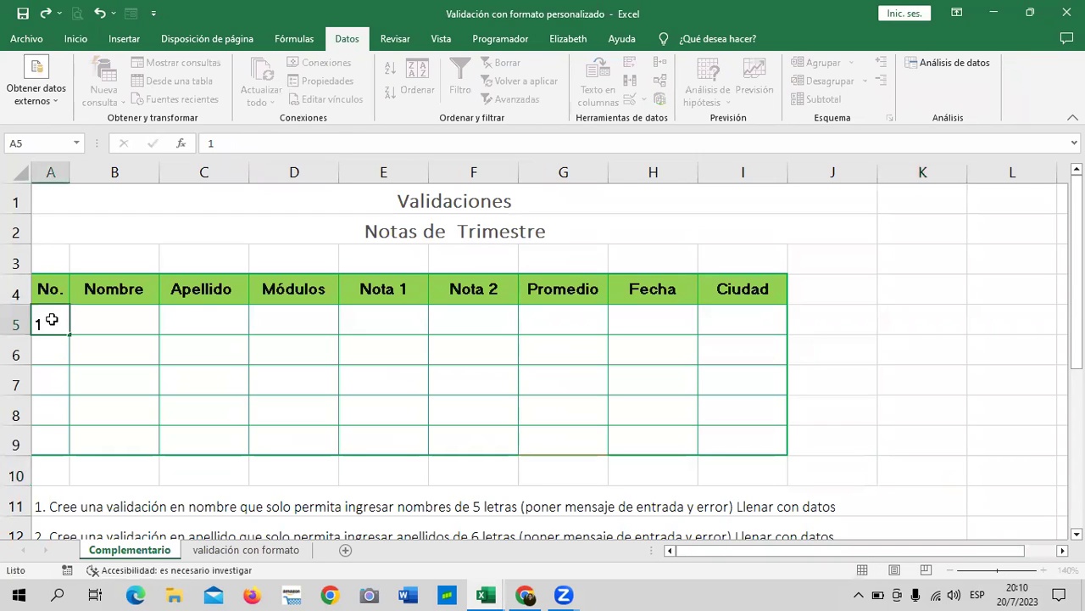
type("2")
key("Return")
type("4")
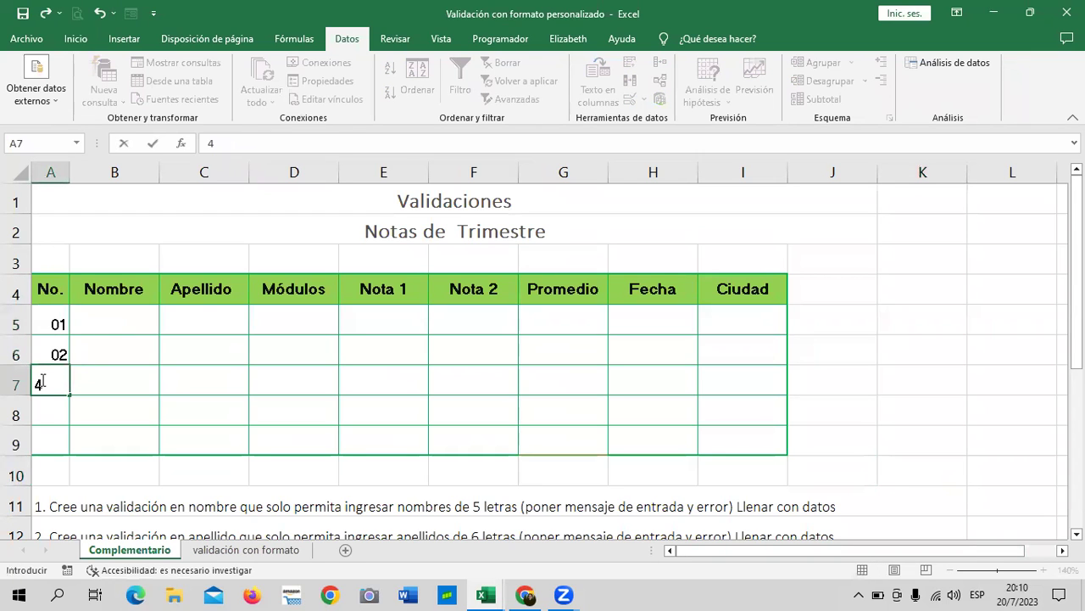
key("Return")
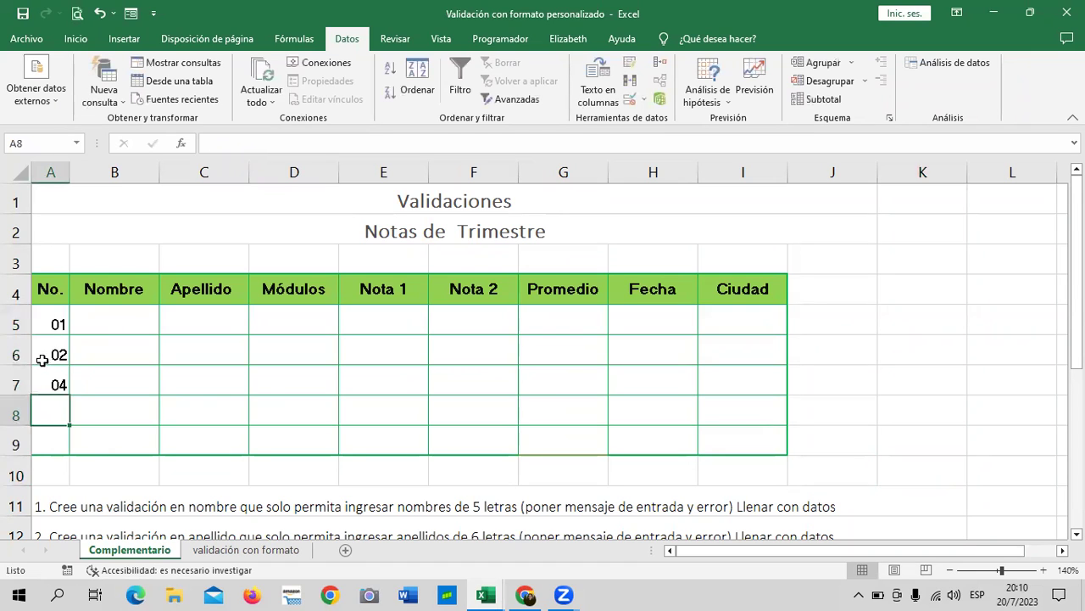
left_click(44, 356)
left_click(40, 378)
key("Delete")
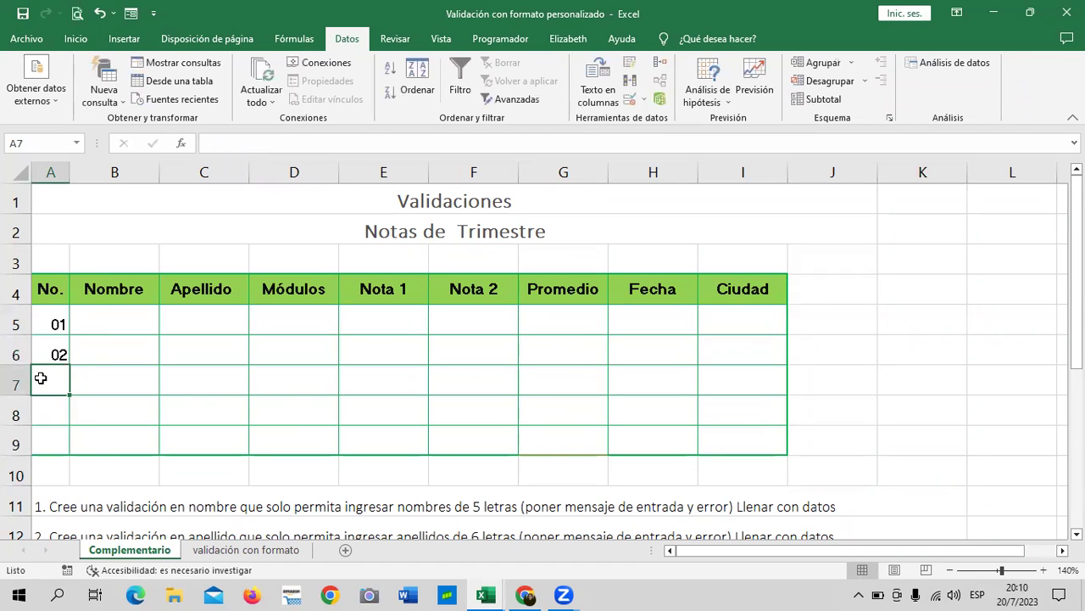
Extend the 01–02 pattern to fill 03 through 05 down to A9
mouse_move(49, 322)
left_mouse_down()
mouse_move(69, 443)
mouse_move(102, 443)
left_mouse_up()
left_click(212, 434)
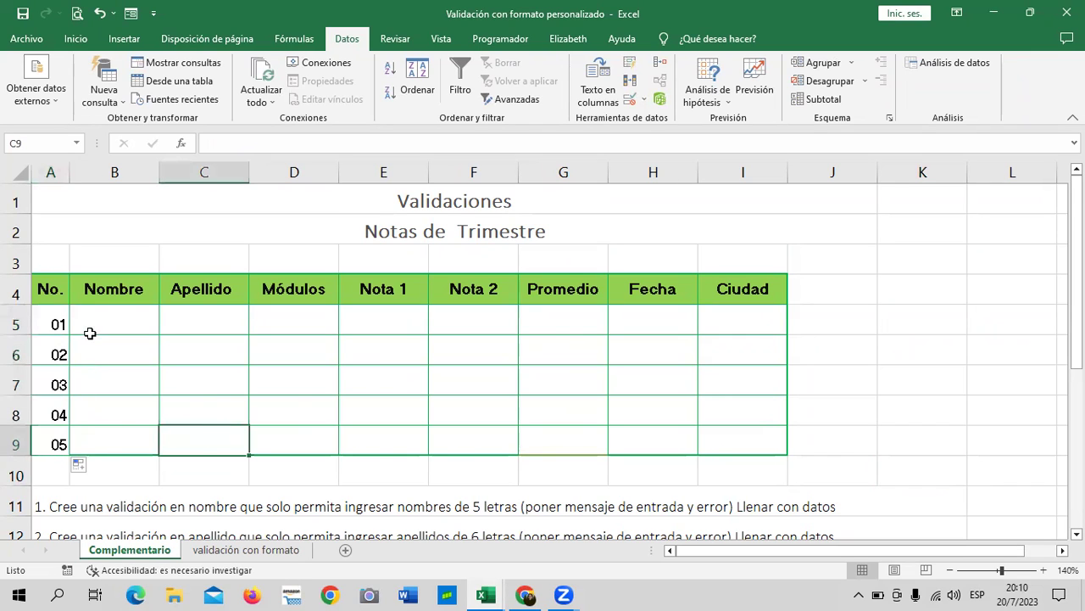
left_click(49, 321)
left_click(182, 337)
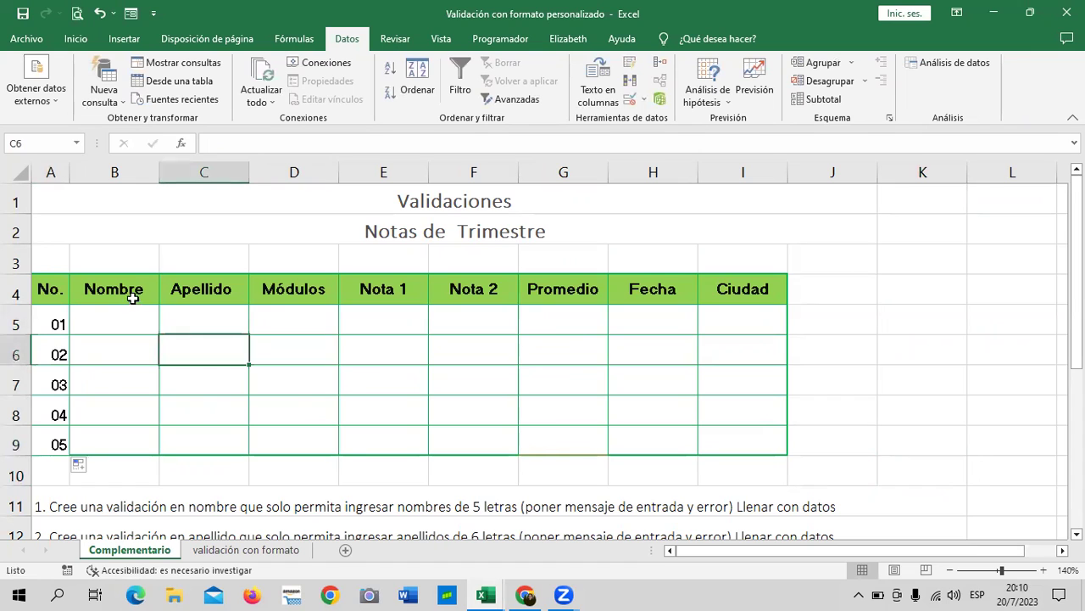
Select the five Nombre cells B5:B9
left_click(114, 313)
scroll(307, 427, "down", 1)
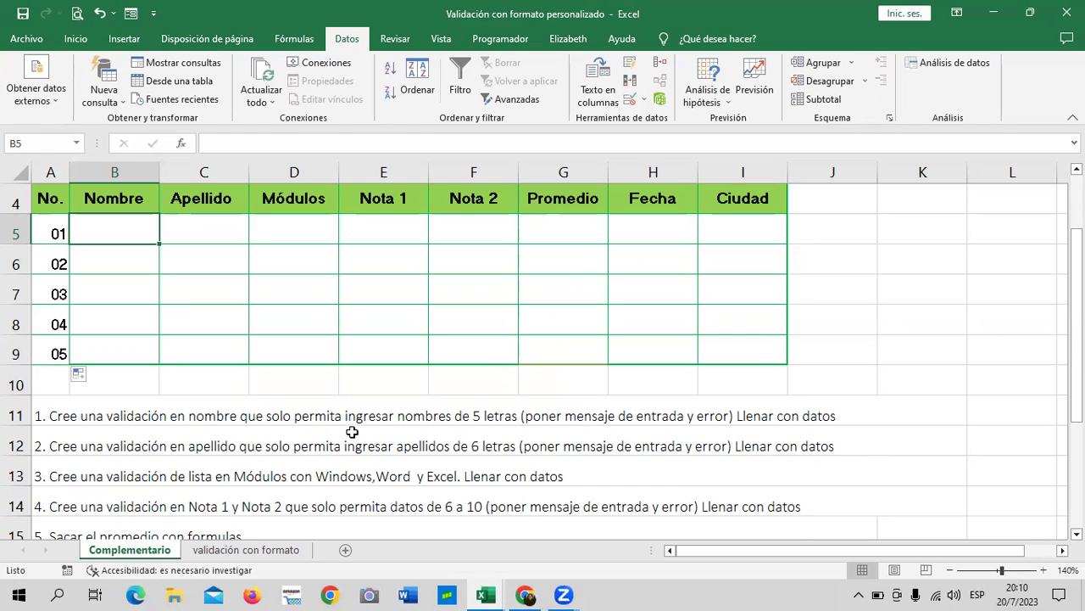
left_click(488, 313)
left_click_drag(114, 222, 108, 346)
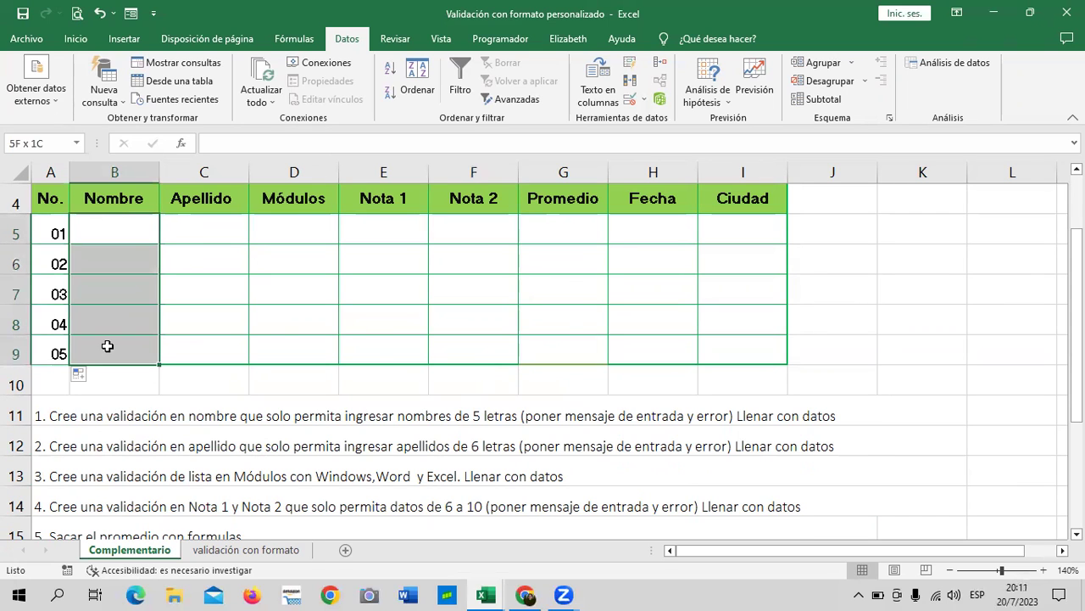
scroll(381, 351, "up", 1)
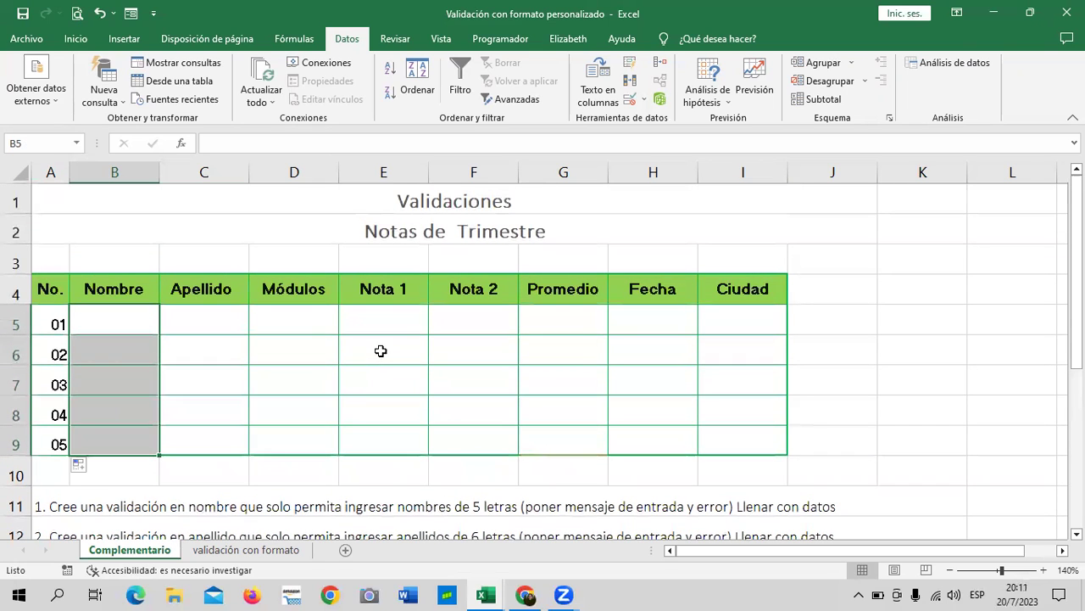
left_click(540, 334)
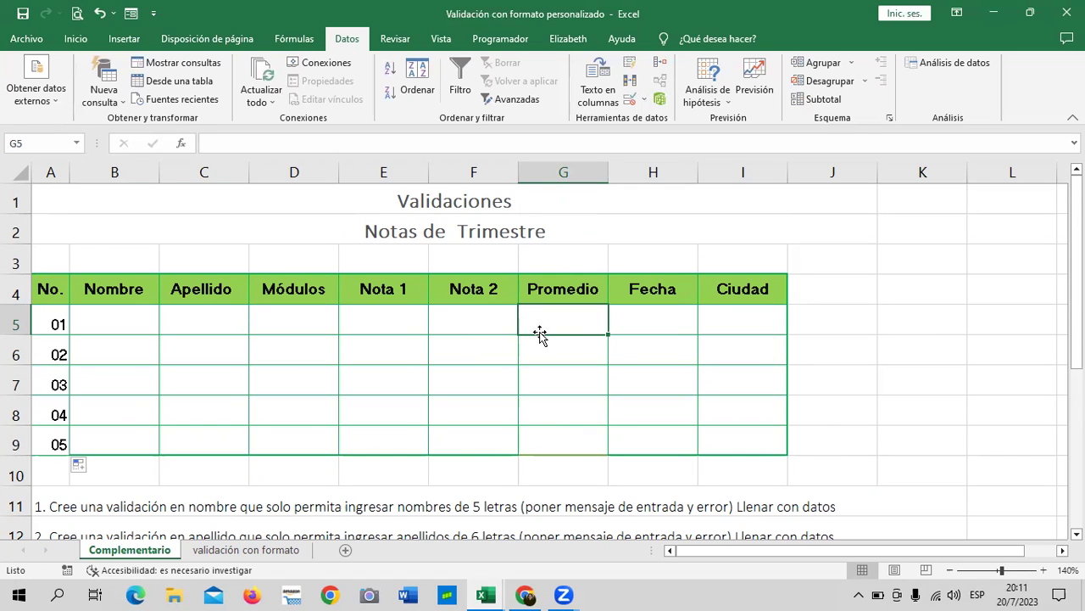
Give B5:B9 a Longitud del texto validation requiring length igual a 5
left_click(914, 378)
left_click_drag(98, 313, 110, 432)
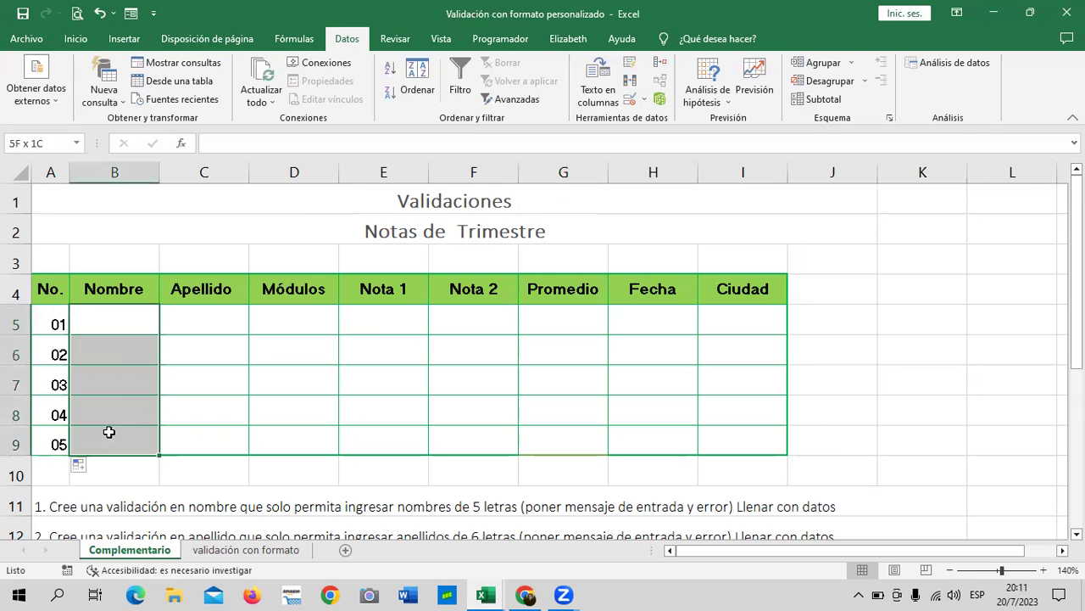
left_click(628, 103)
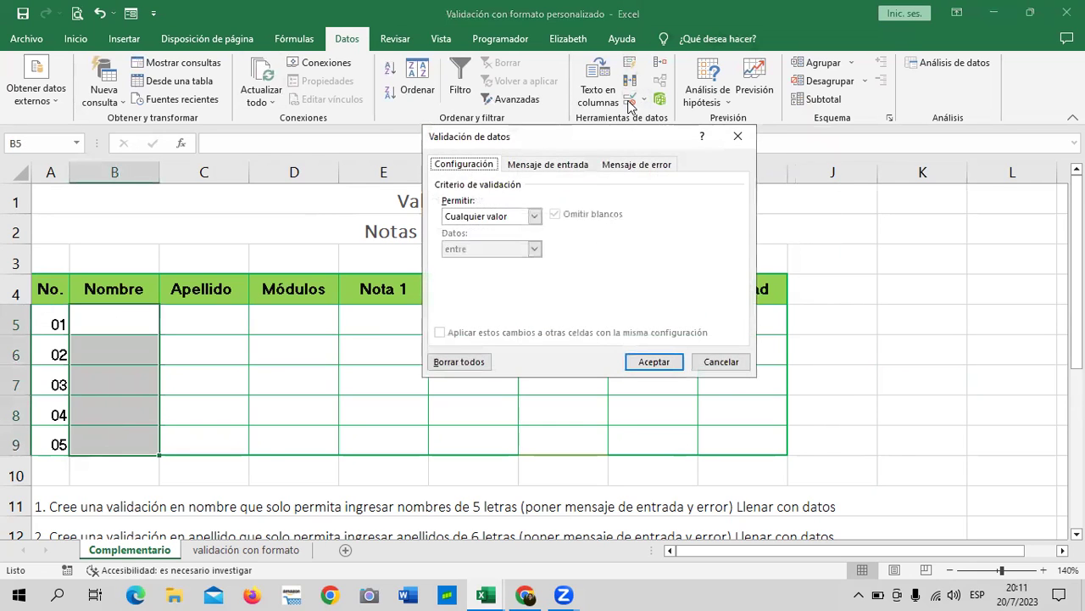
left_click(535, 217)
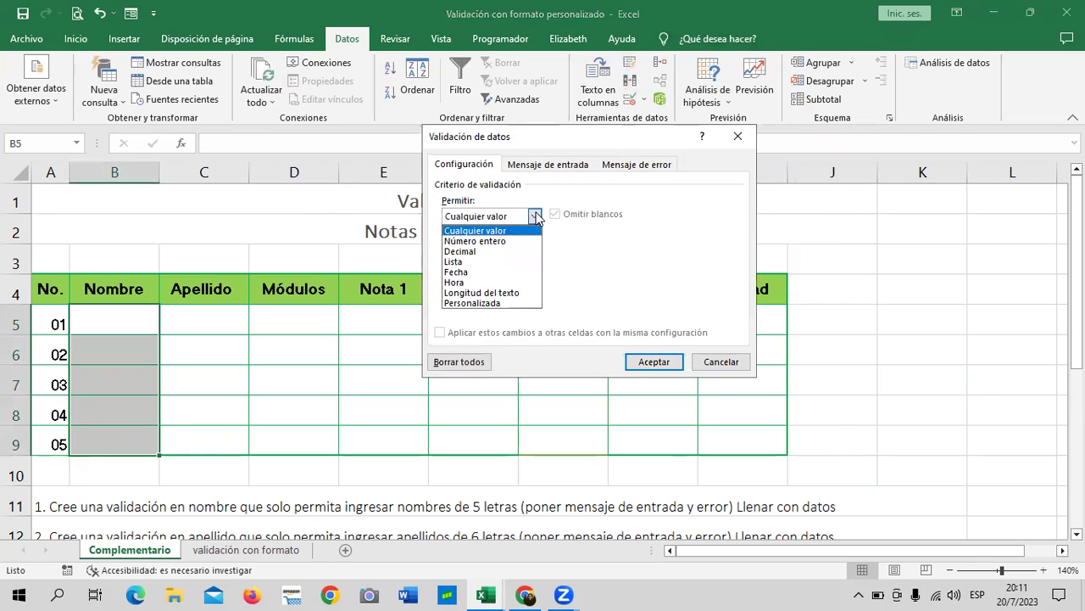
left_click(507, 293)
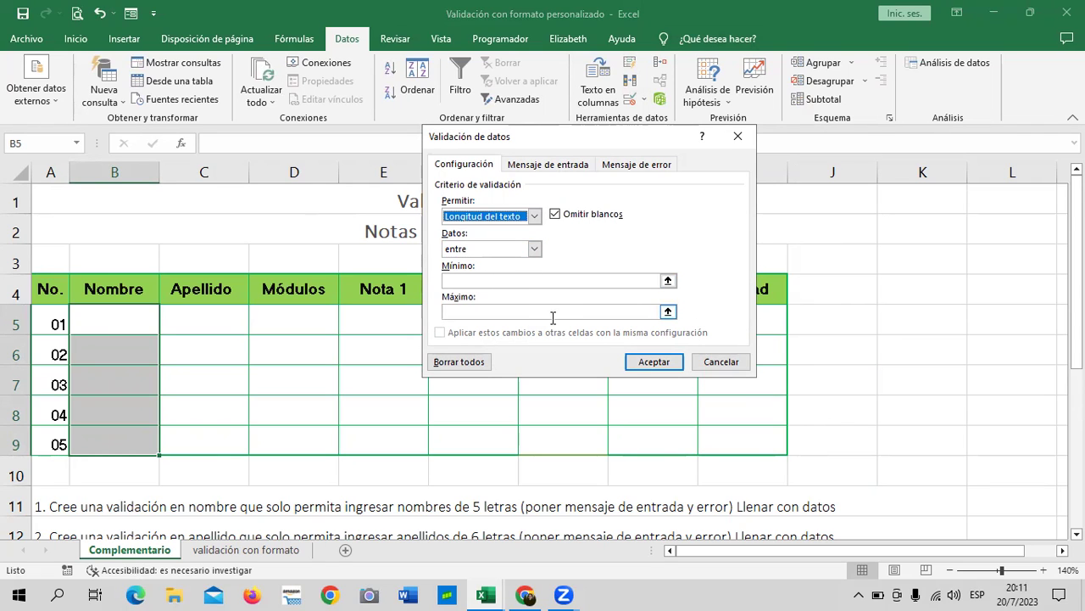
left_click(534, 248)
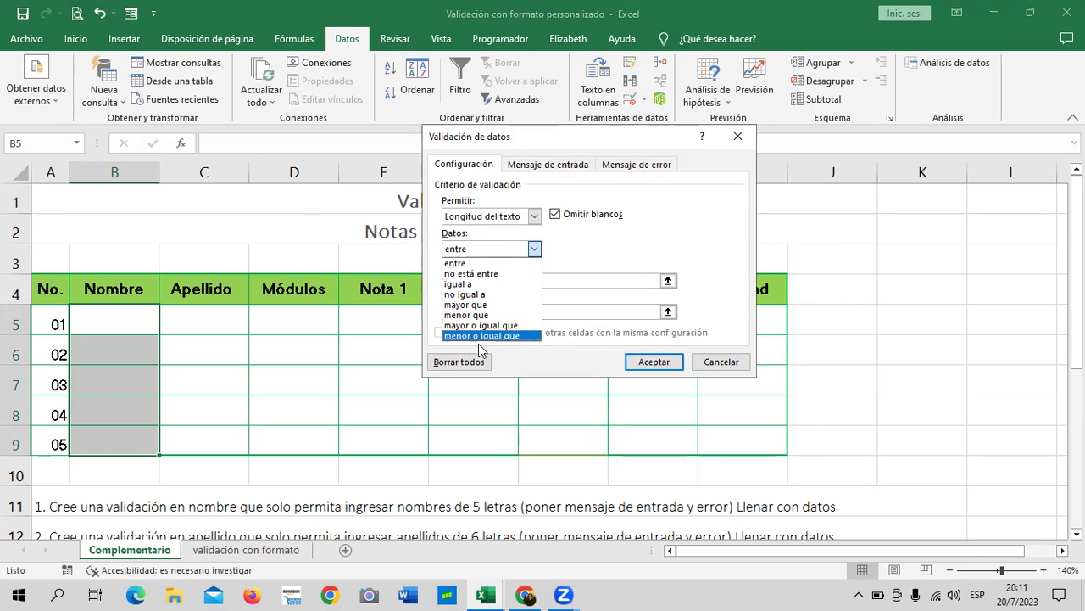
left_click(476, 283)
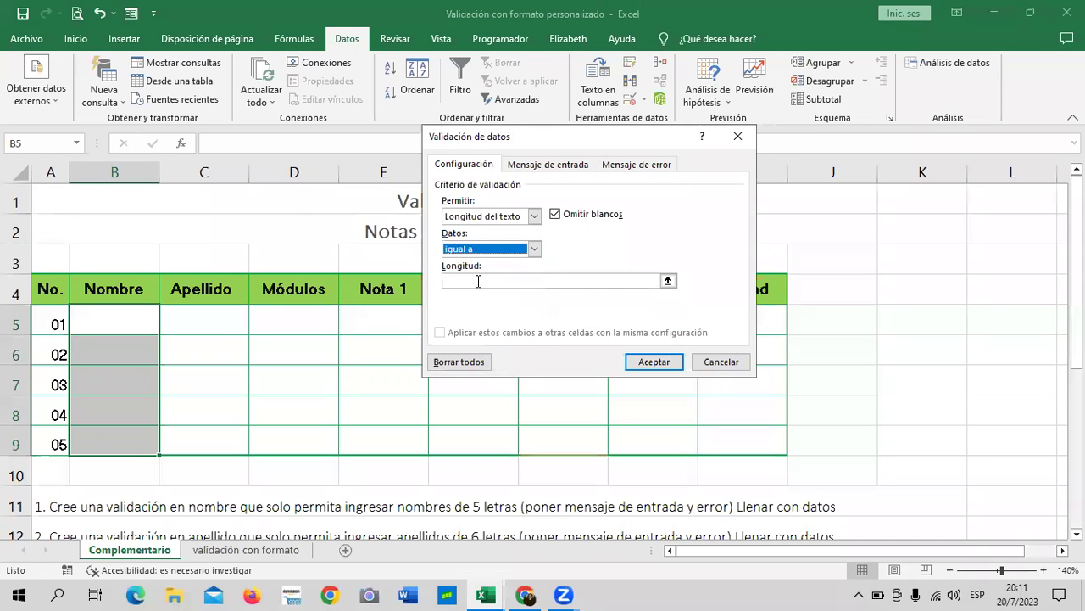
type("5")
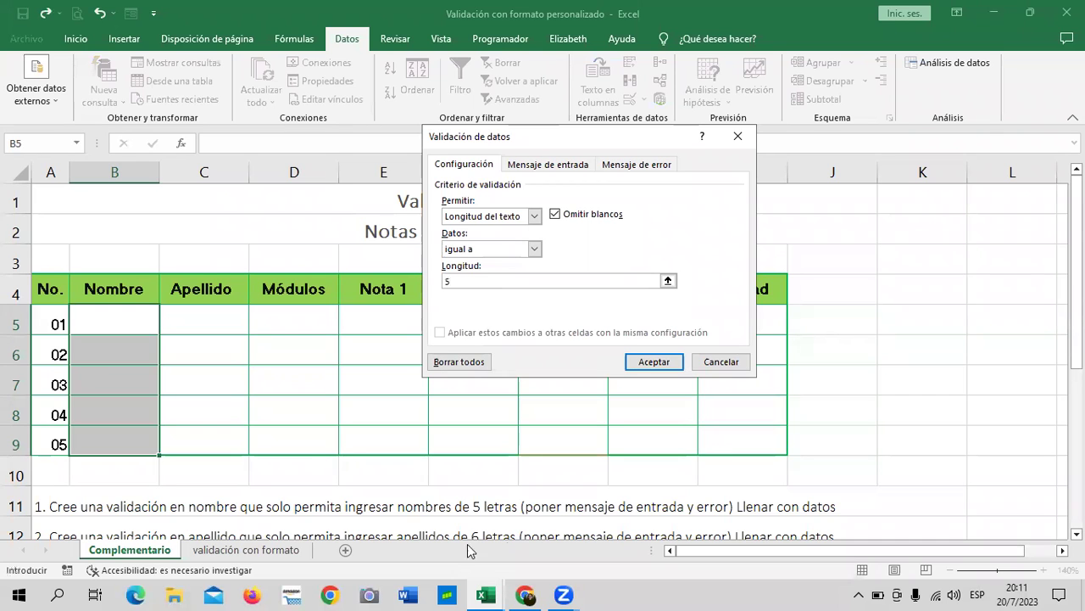
left_click(655, 364)
Test B5 with a three-letter name and retry after the rule rejects it
left_click(654, 363)
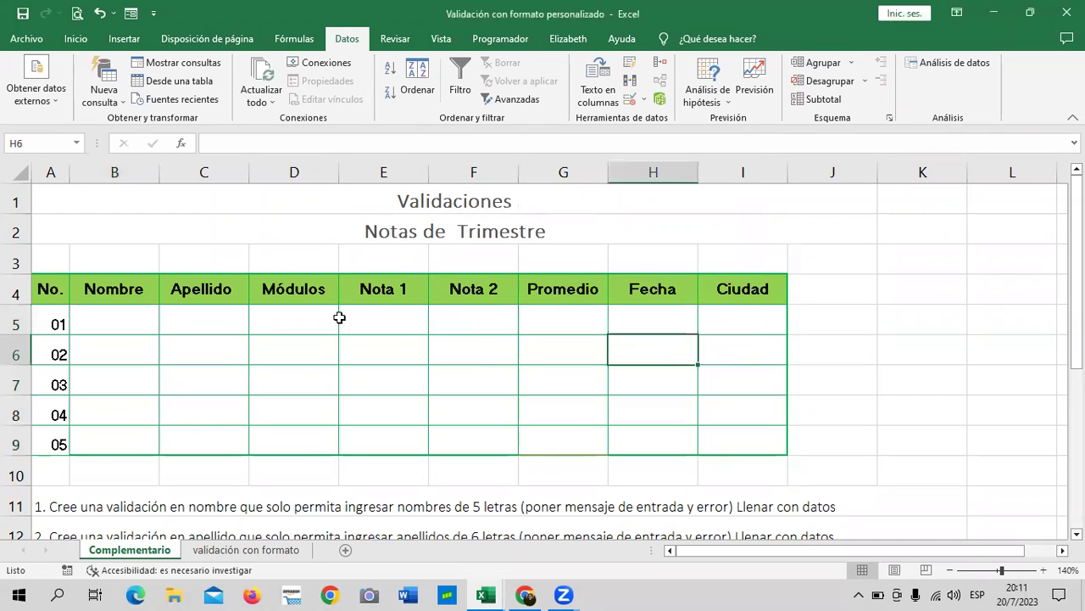
left_click(124, 322)
type("ANA")
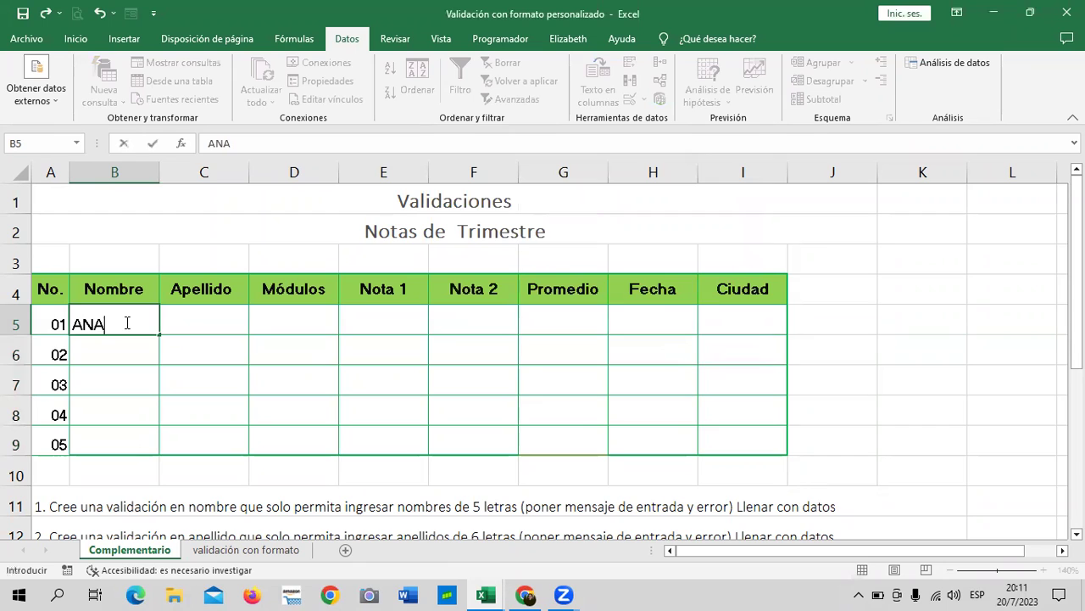
key("Return")
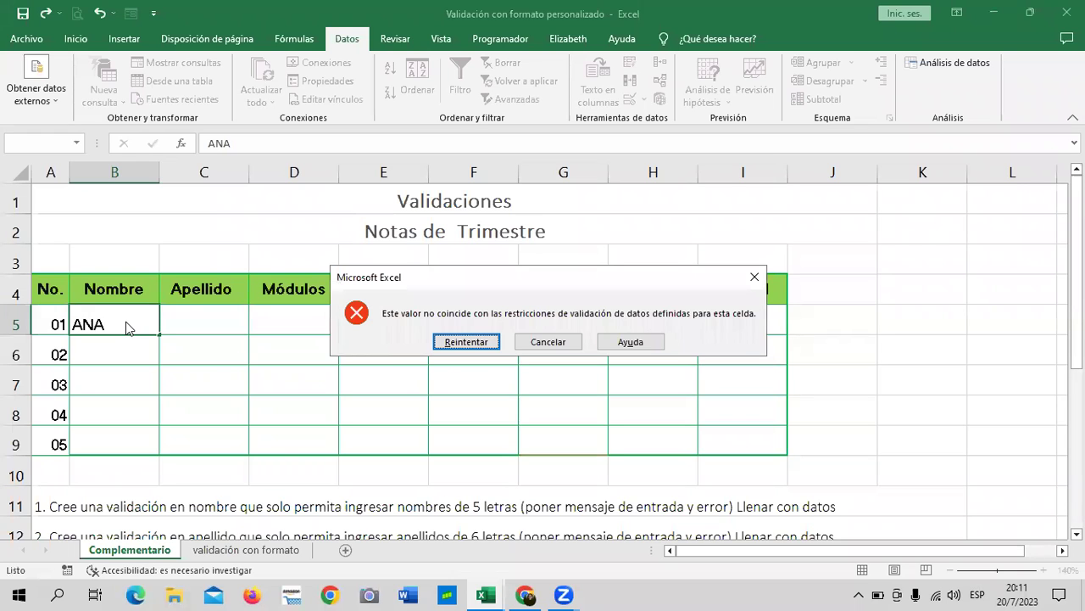
left_click(490, 338)
Enter a five-letter first name in each of B5 through B9
key("Return")
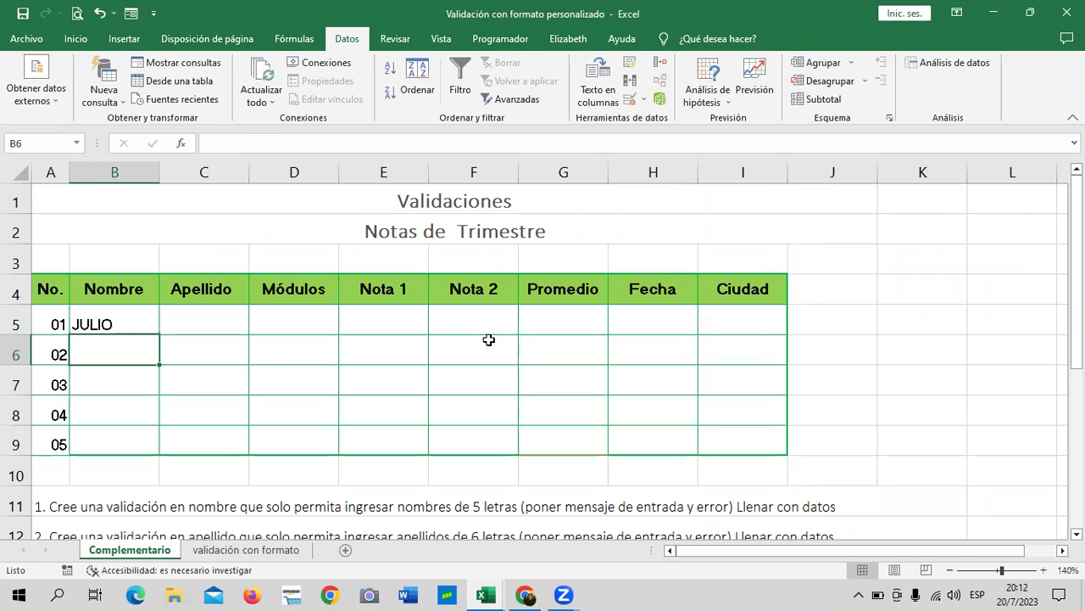
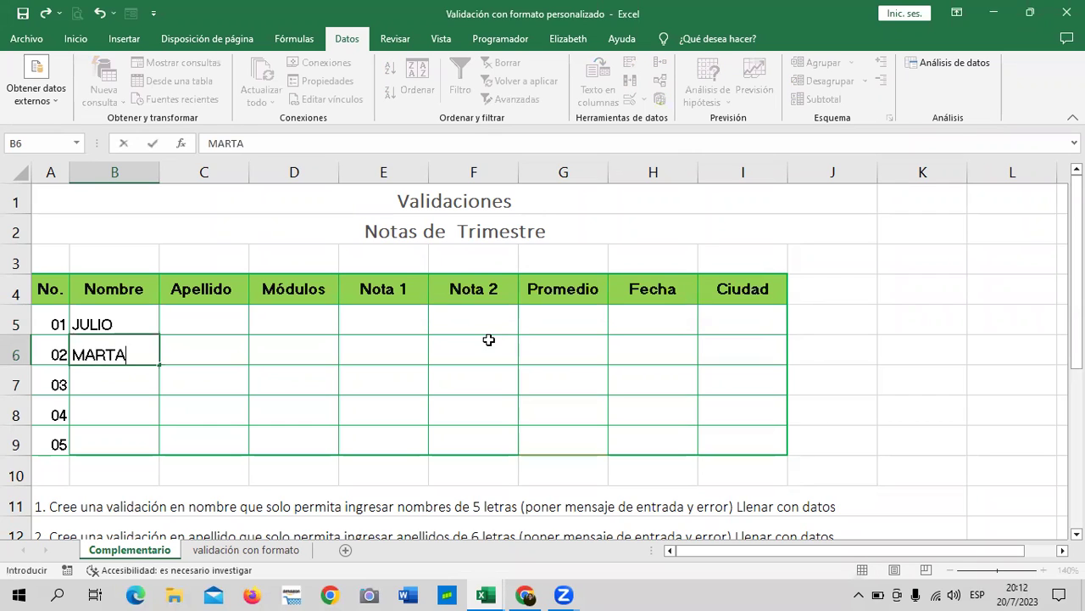
key("Return")
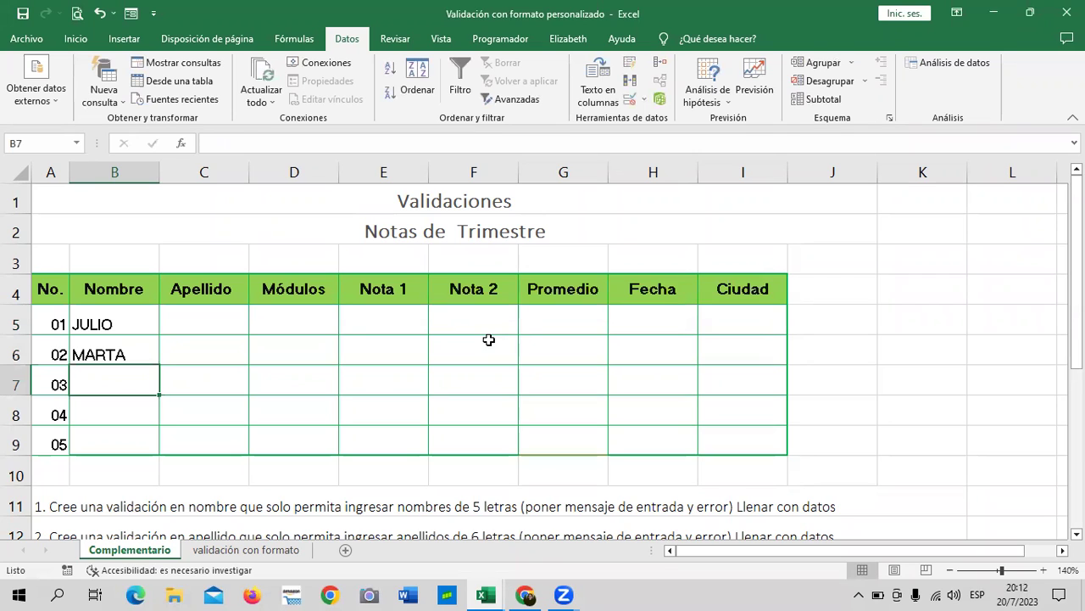
key("Return")
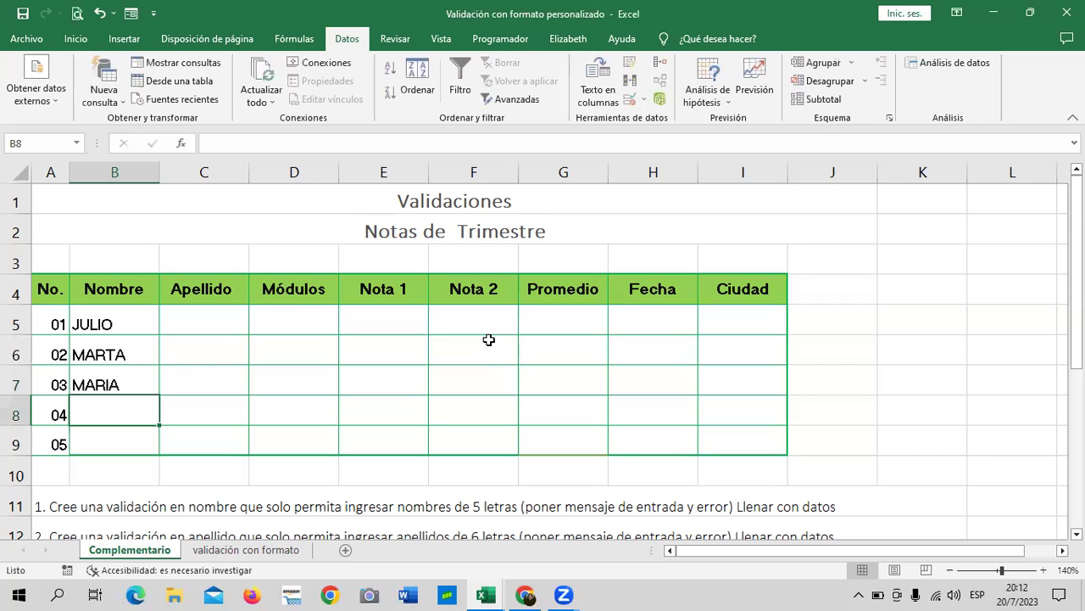
key("Return")
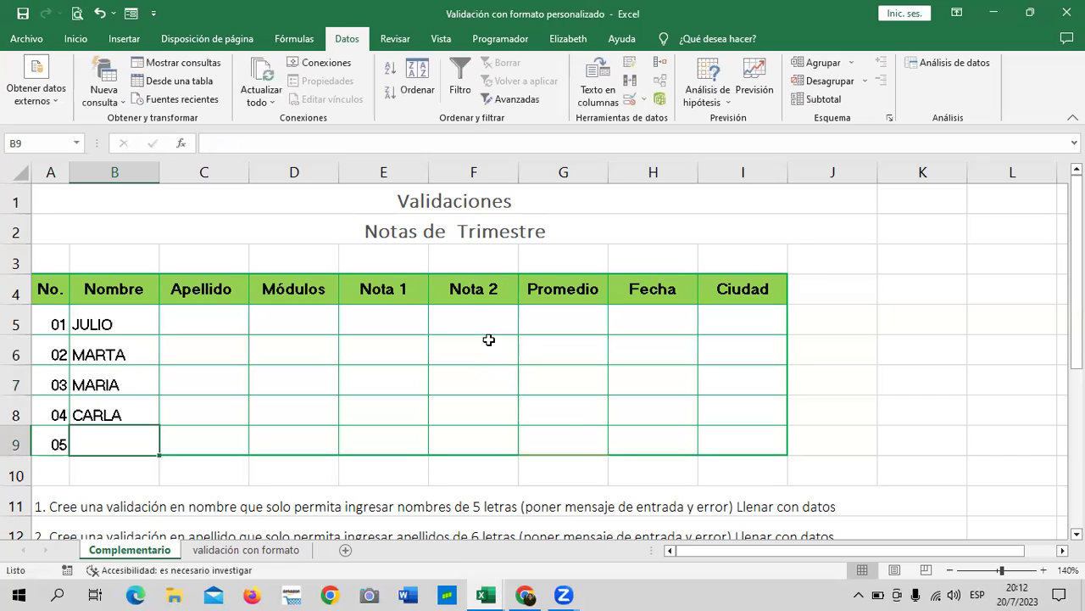
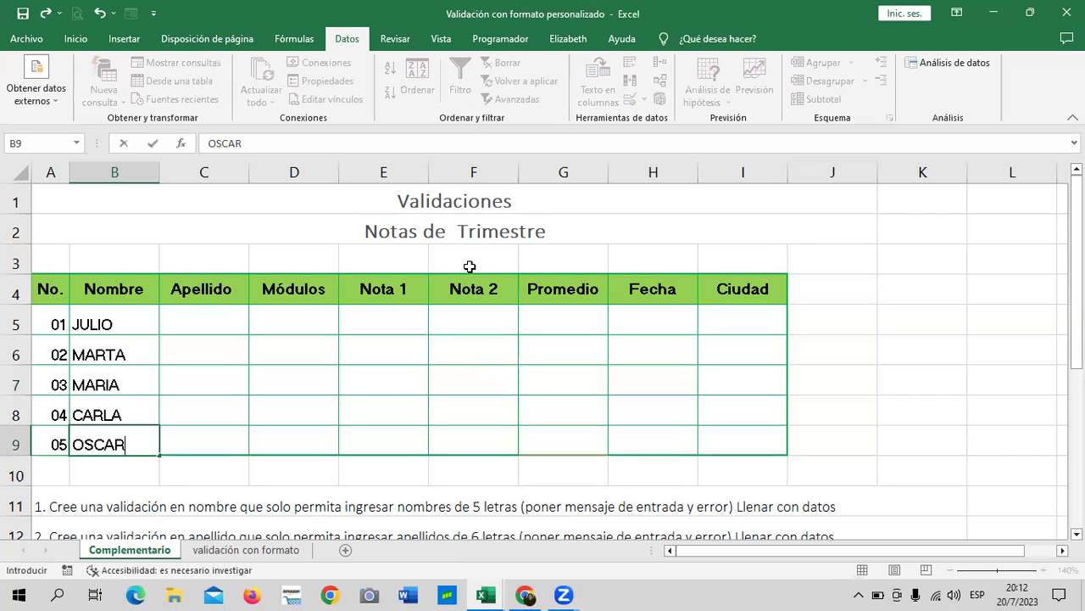
key("Return")
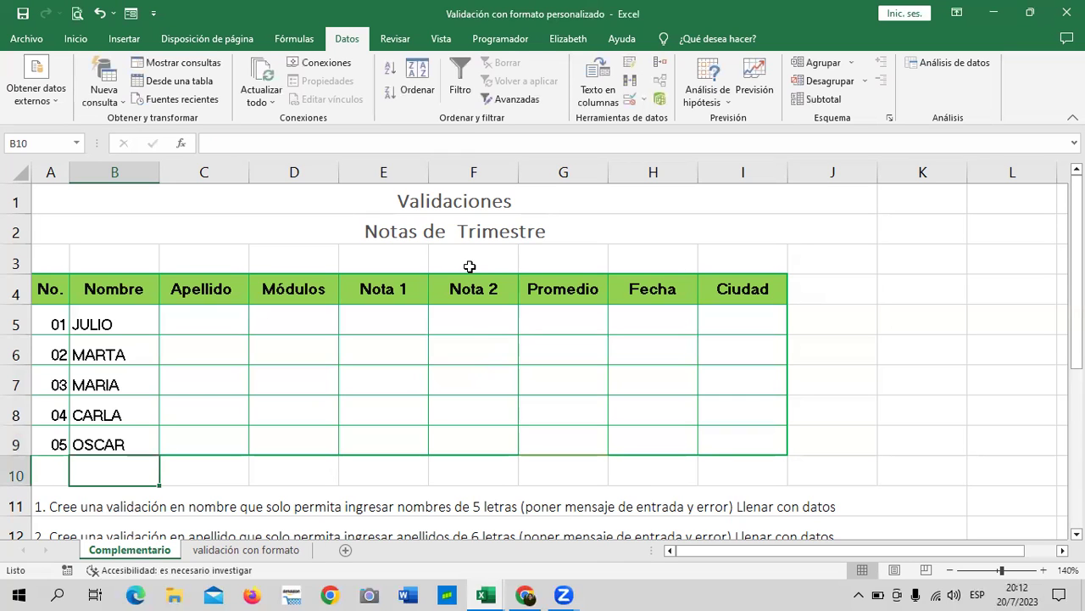
left_click(342, 440)
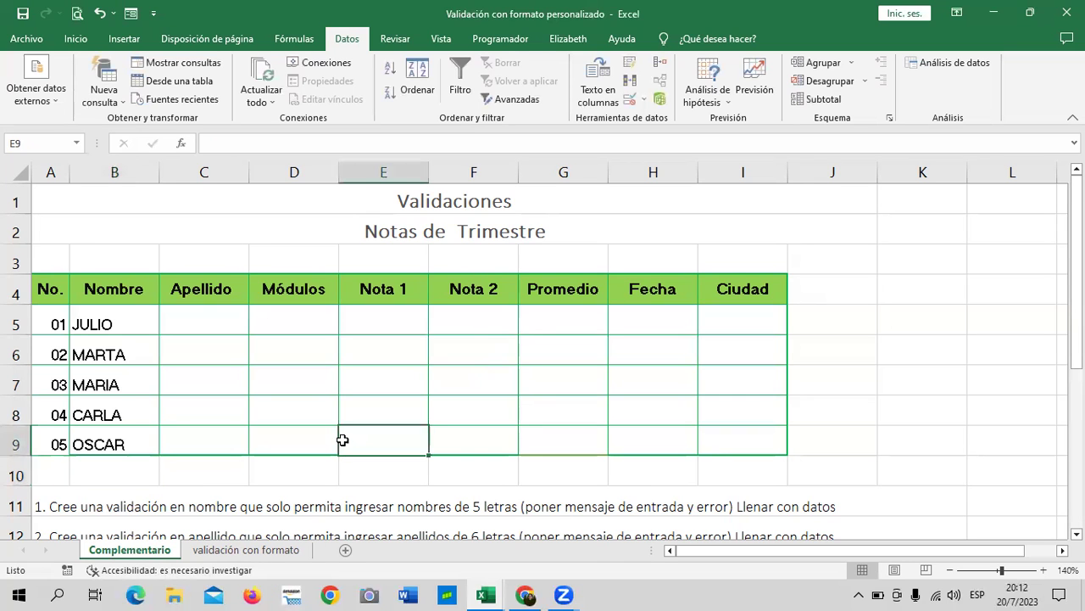
scroll(335, 447, "down", 1)
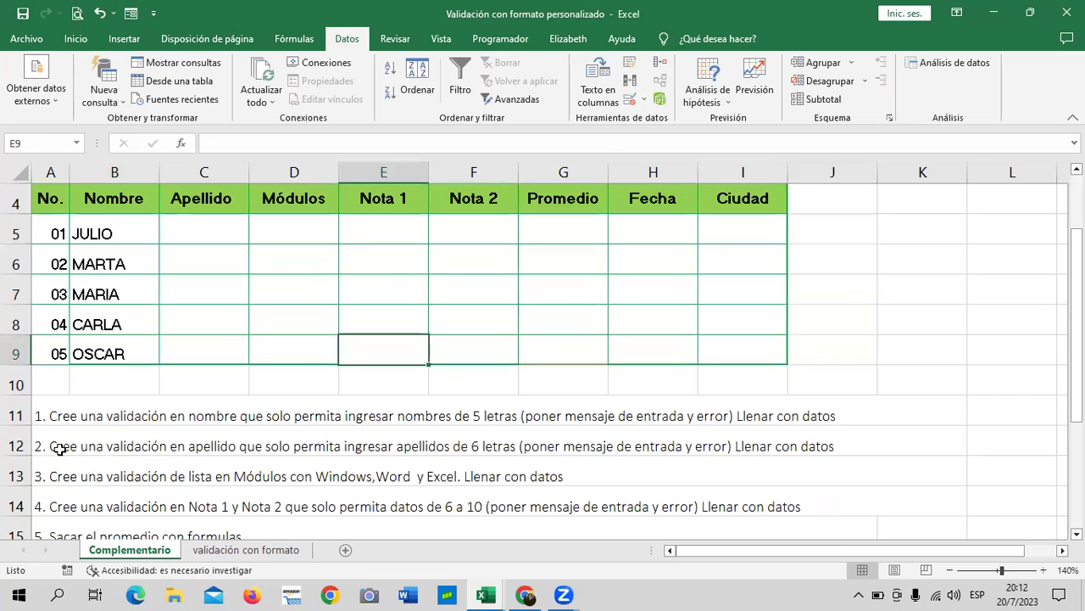
left_click(59, 449)
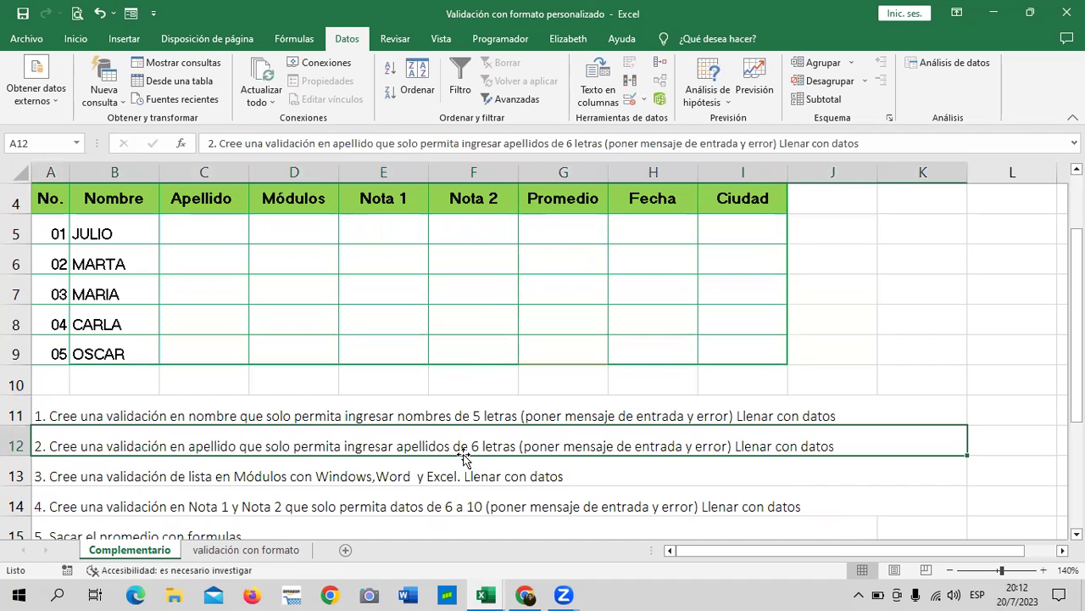
scroll(273, 332, "up", 1)
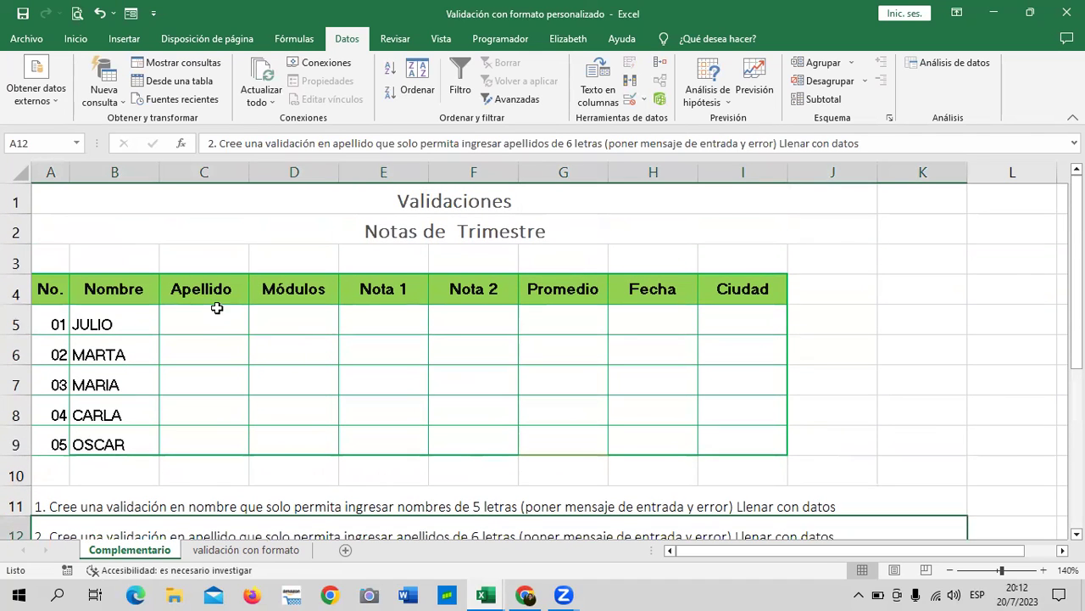
Limit C5:C9 to Longitud del texto with Mínimo 4 and Máximo 7
left_click_drag(219, 318, 208, 442)
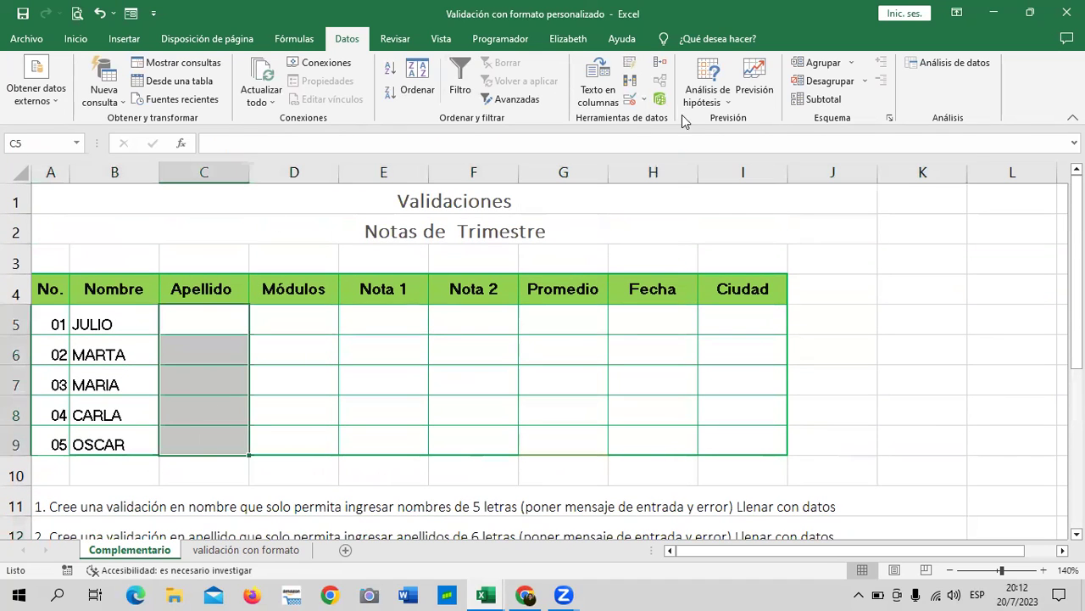
left_click(630, 99)
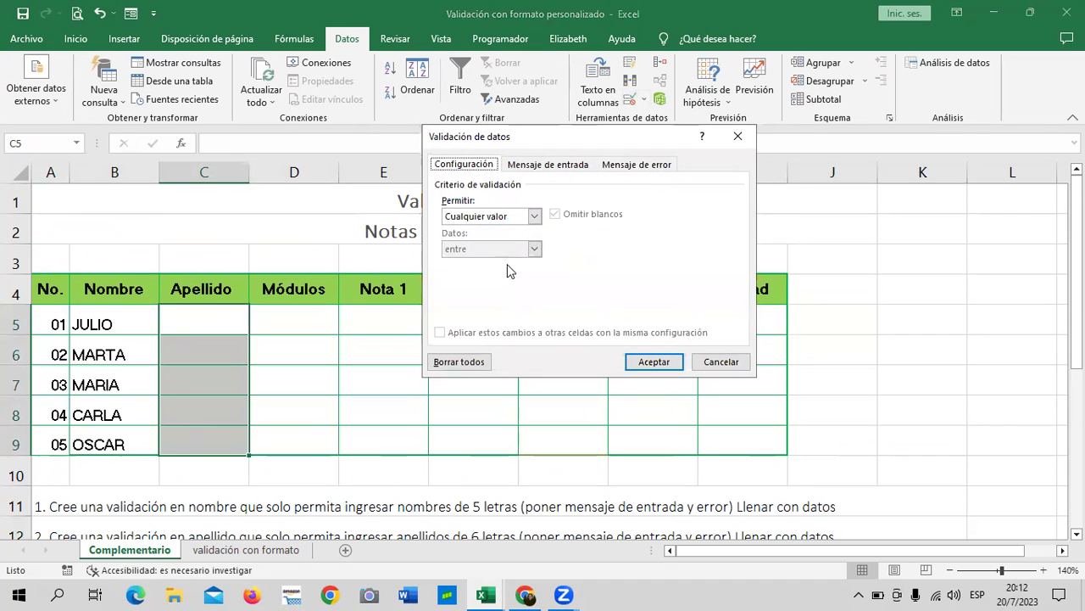
left_click(535, 216)
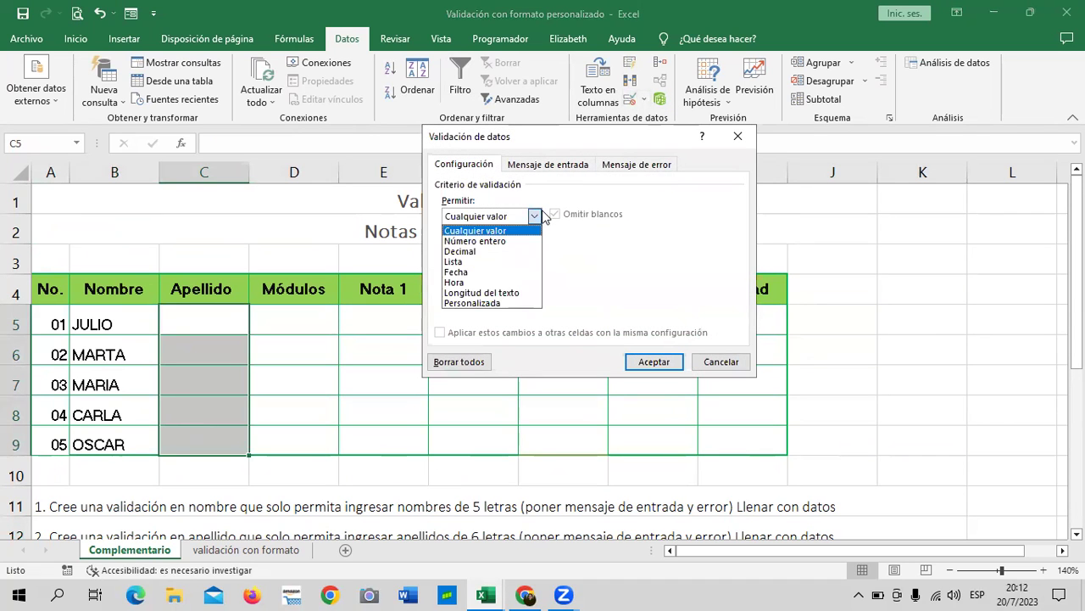
left_click(516, 292)
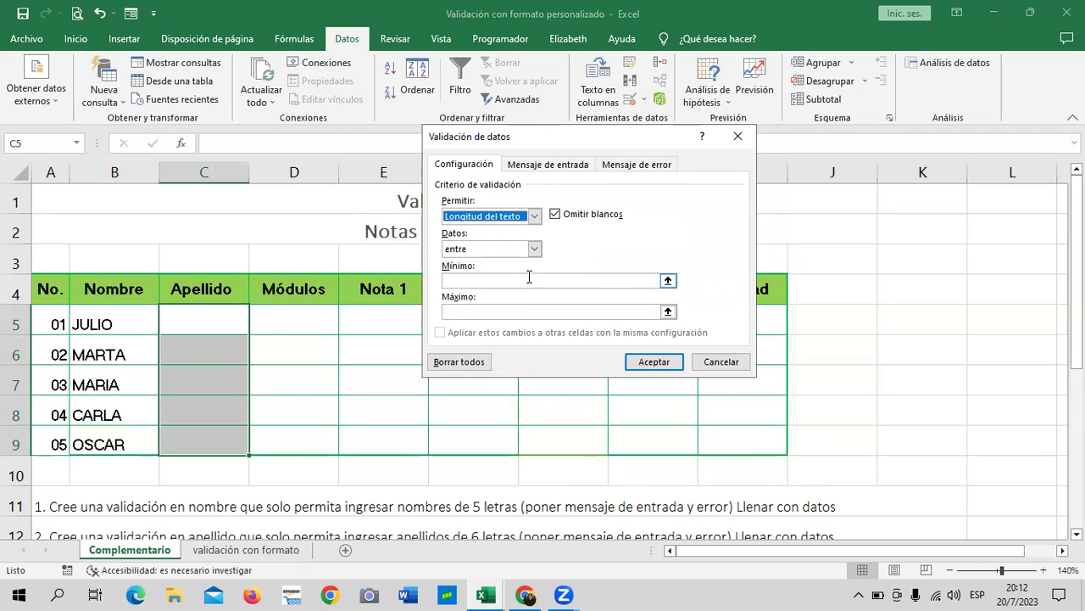
left_click(528, 280)
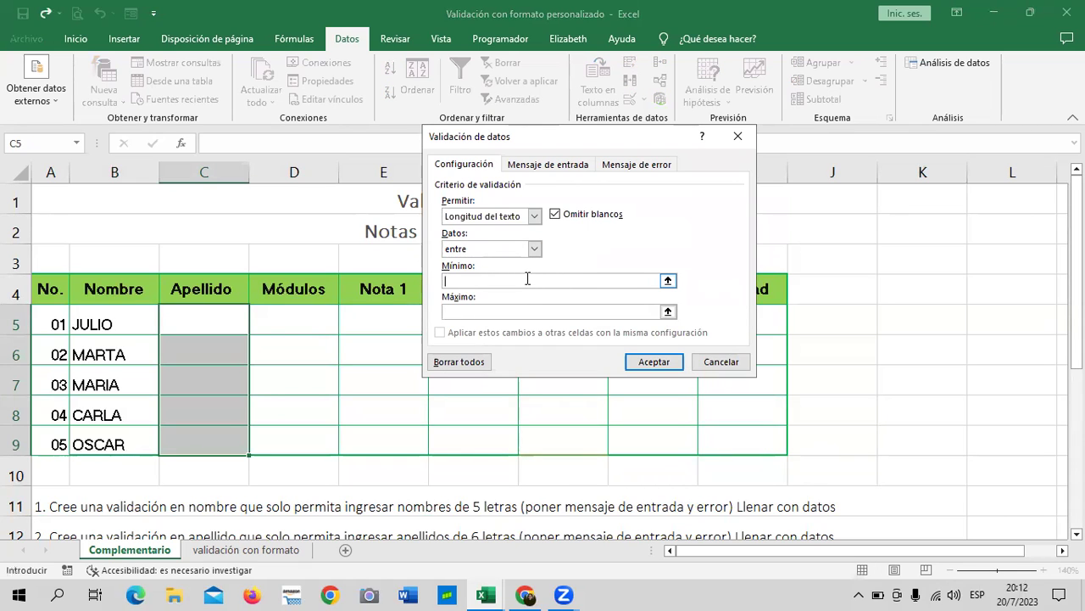
type("4")
left_click(600, 311)
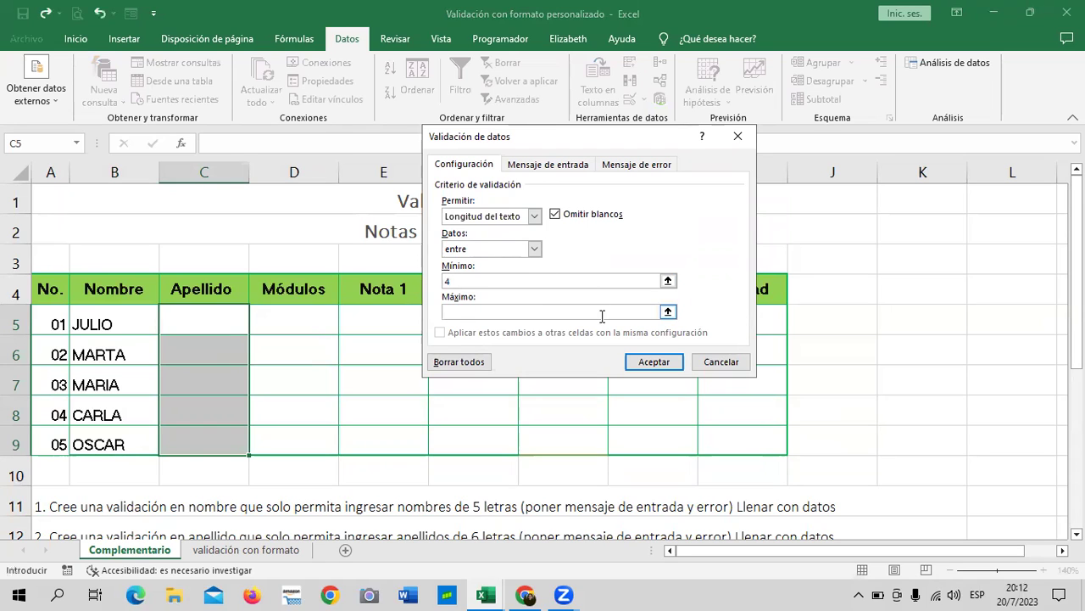
type("7")
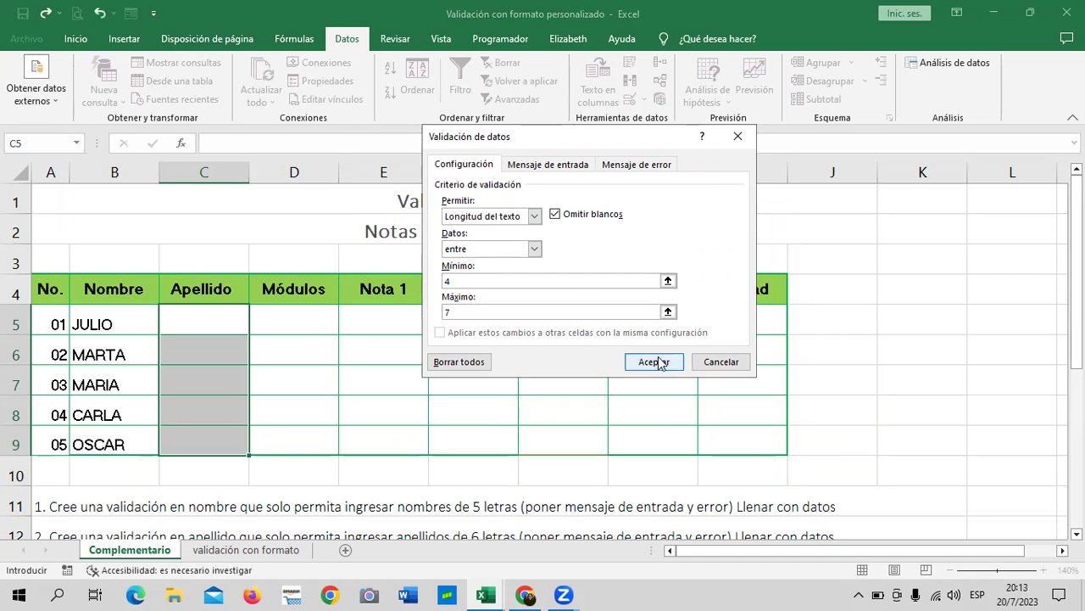
left_click(646, 164)
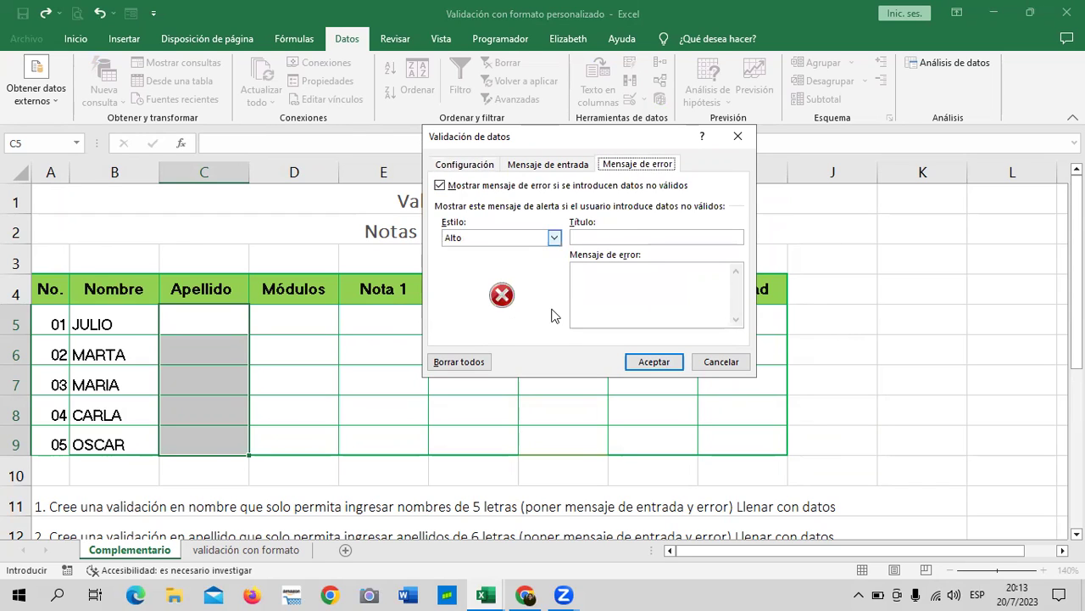
left_click(488, 165)
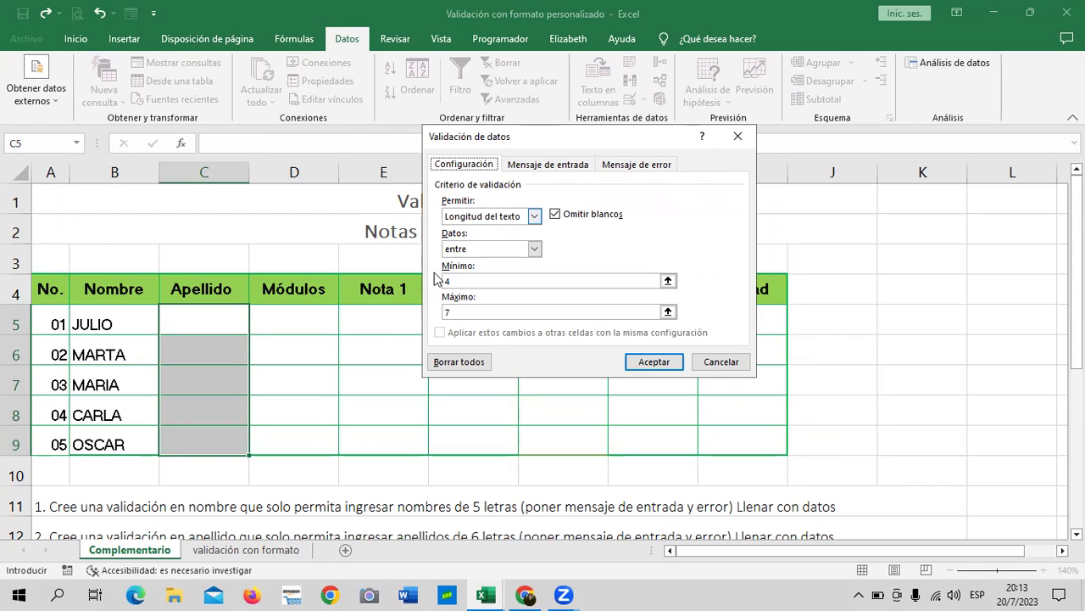
left_click(674, 368)
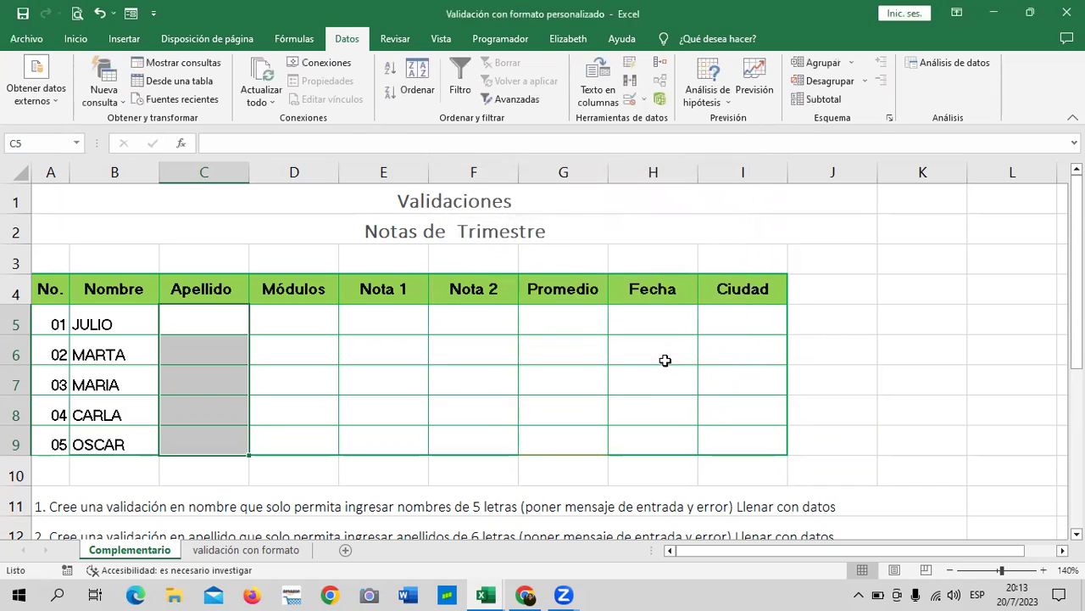
Enter a surname in C5, then replace the rejected eight-letter surname in C6 with a five-letter one
left_click(506, 405)
left_click(178, 328)
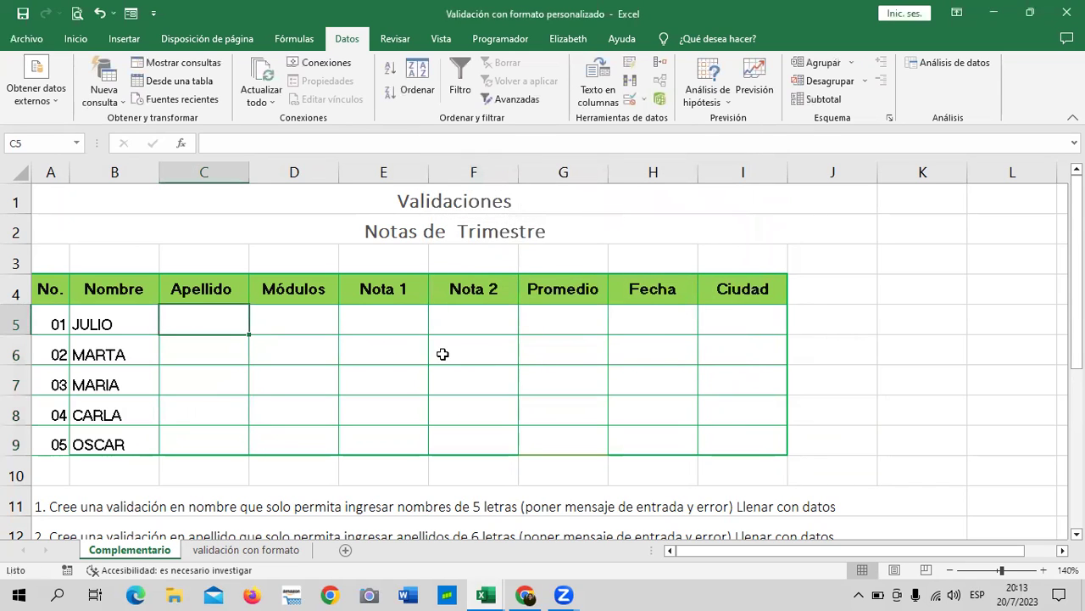
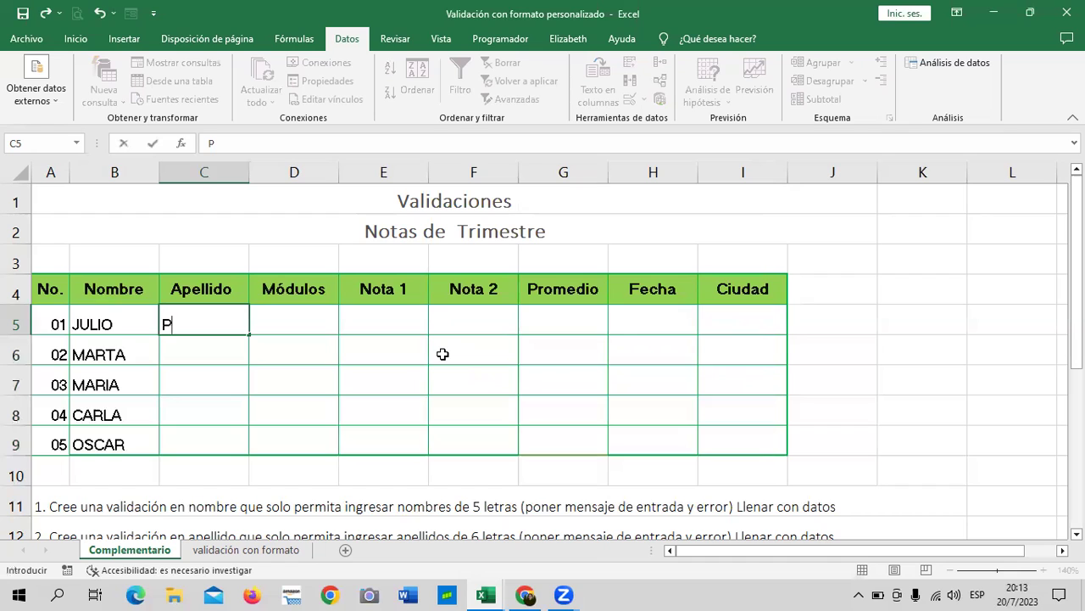
key("Return")
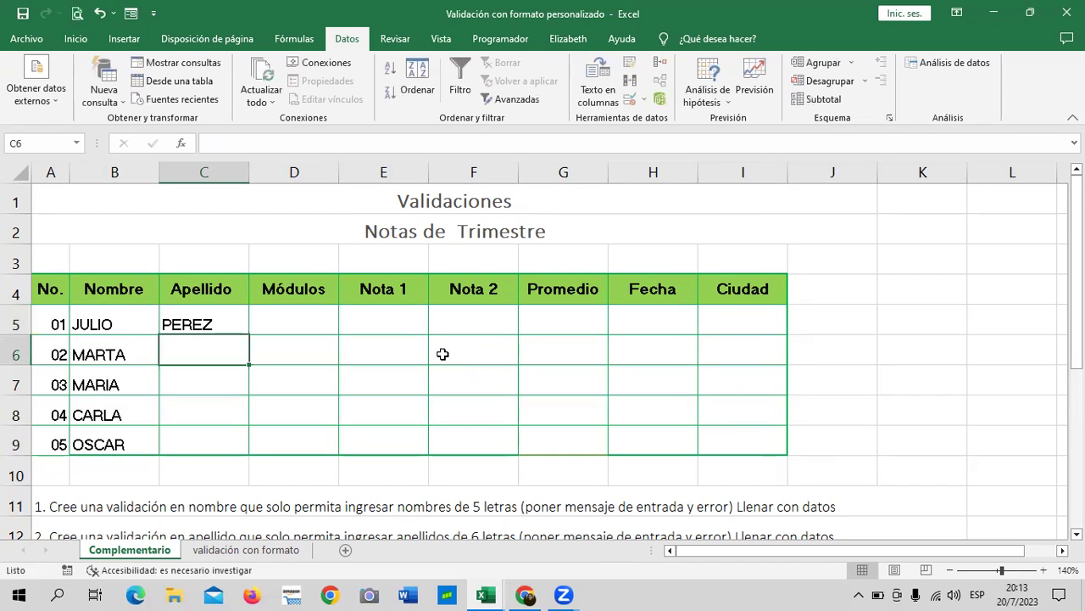
key("Return")
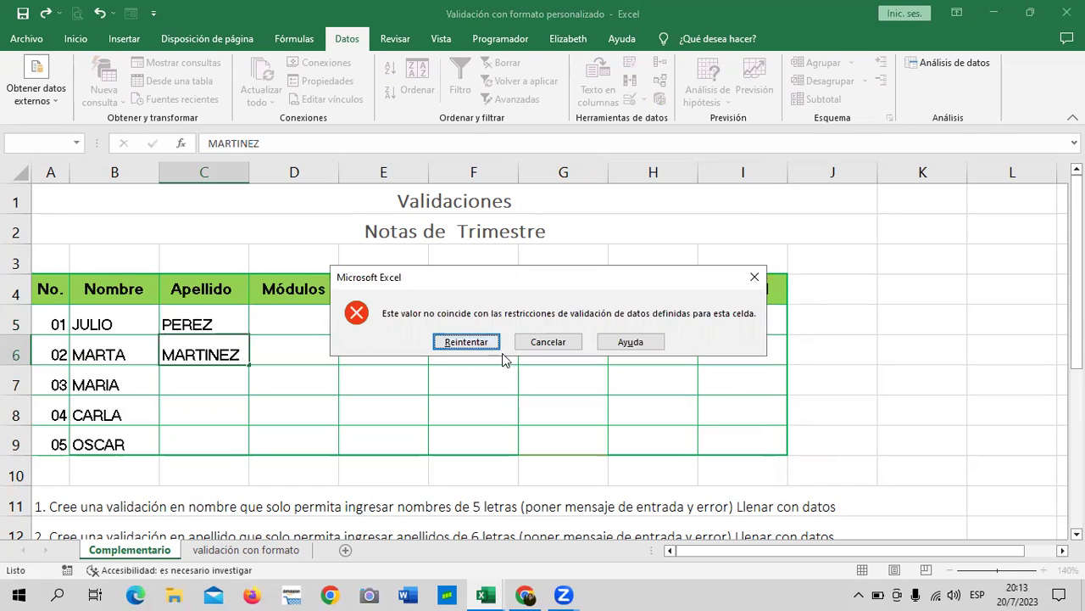
left_click(479, 340)
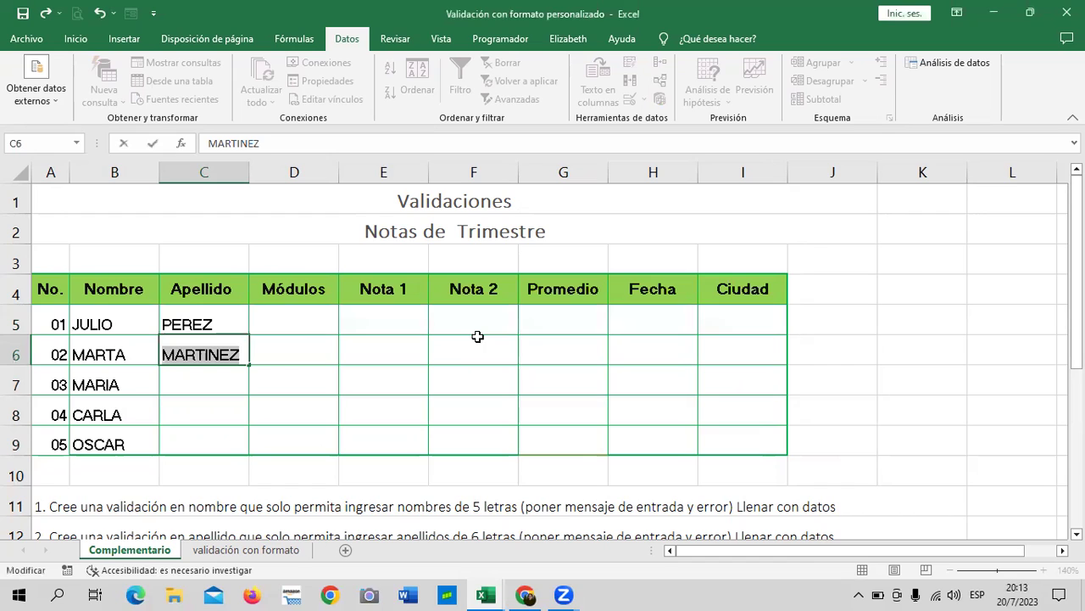
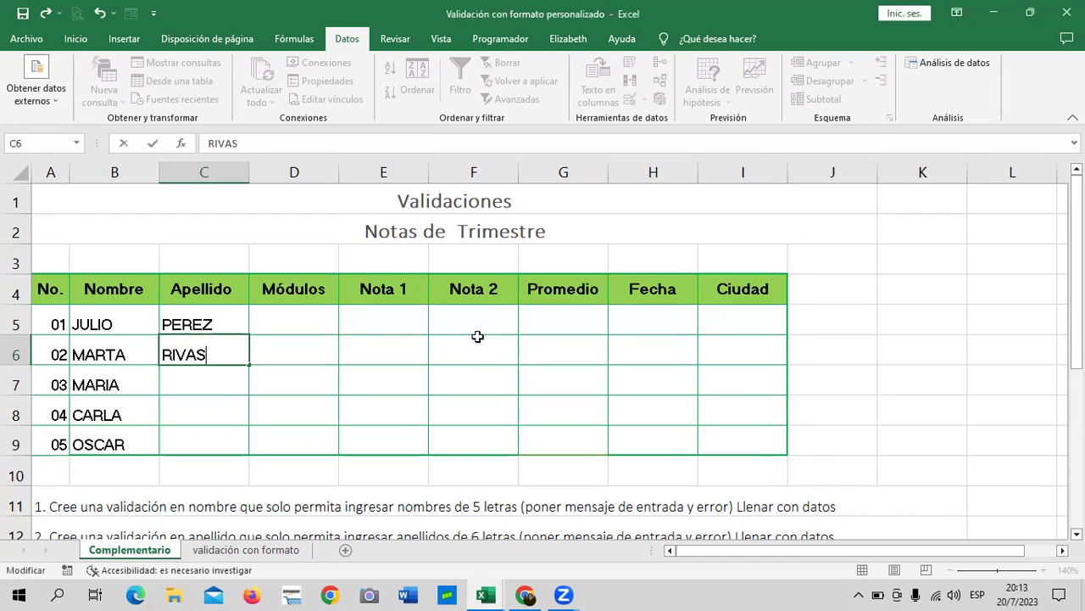
key("Return")
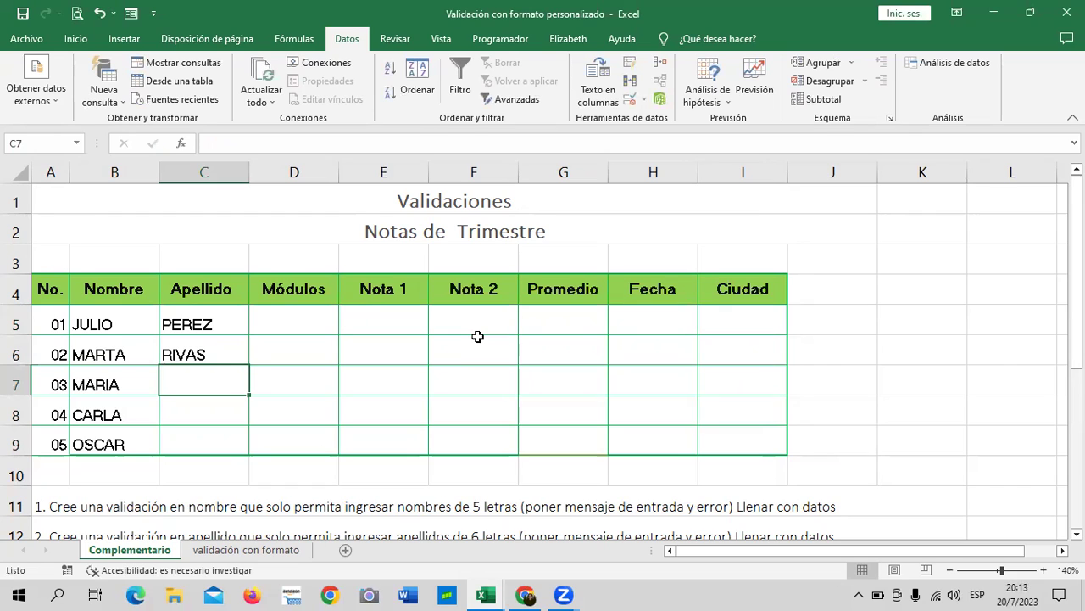
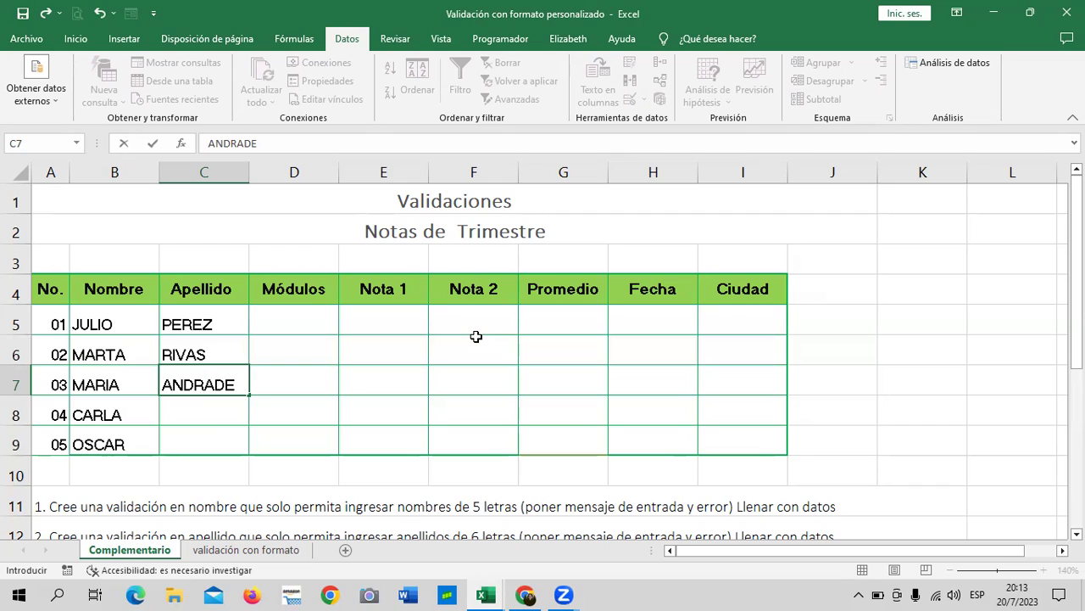
Enter the remaining three surnames in C7:C9, fixing a typo in the first
key("Return")
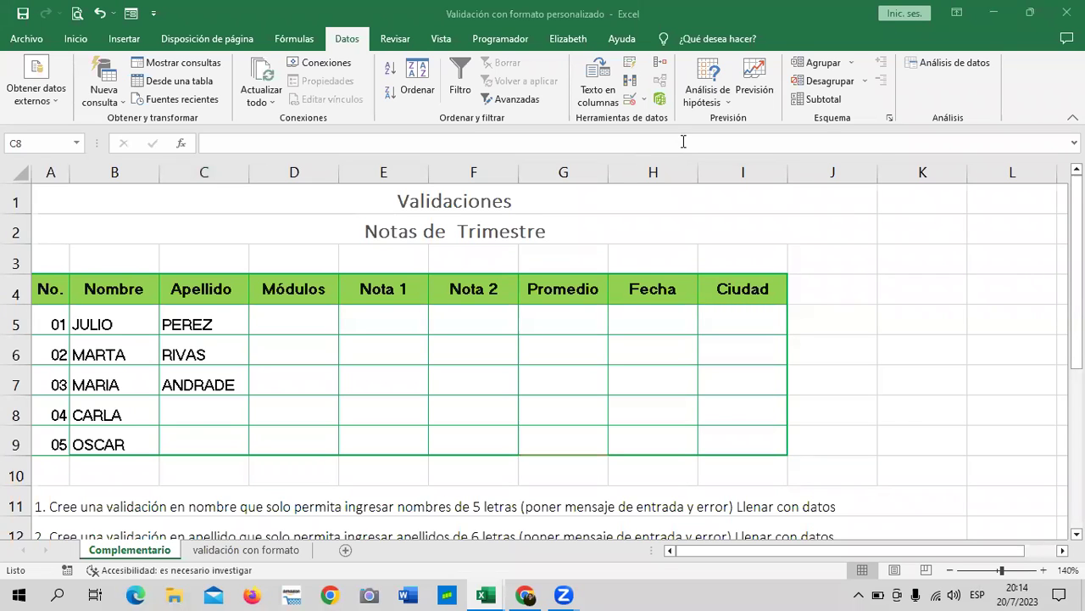
left_click(210, 409)
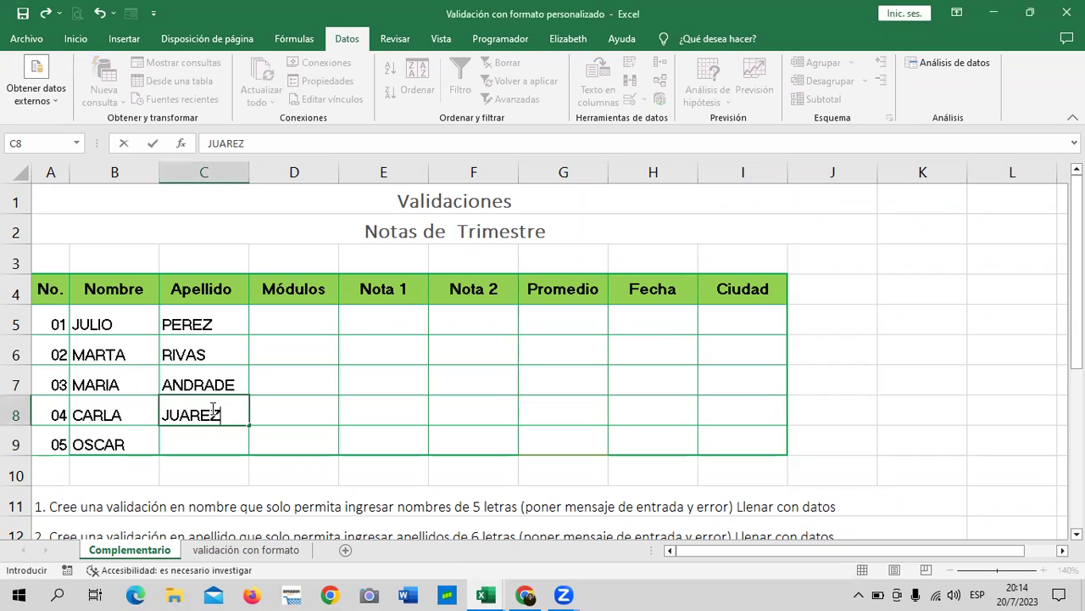
key("Return")
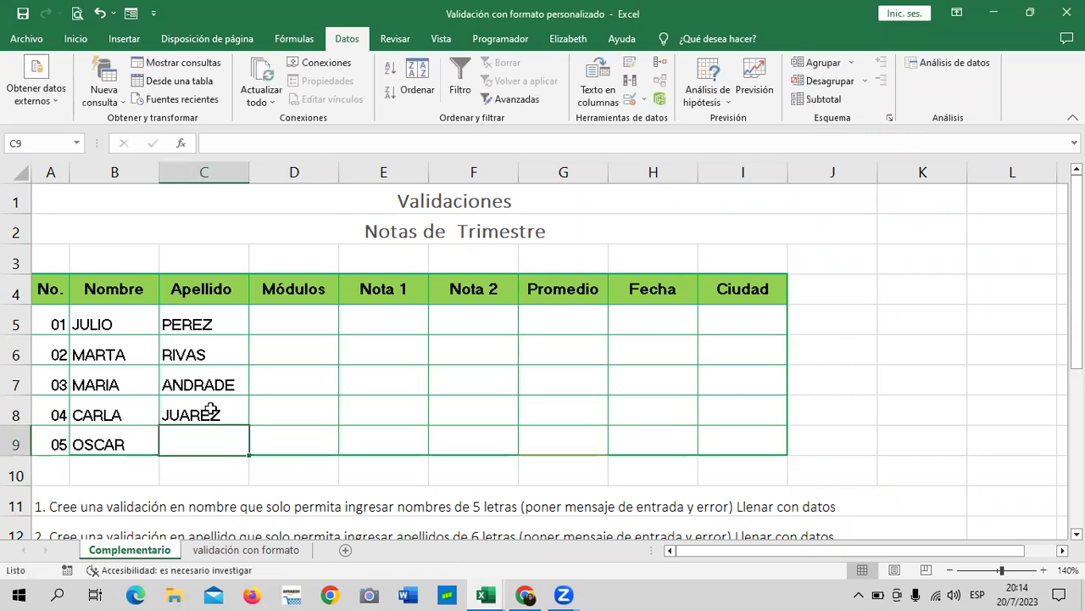
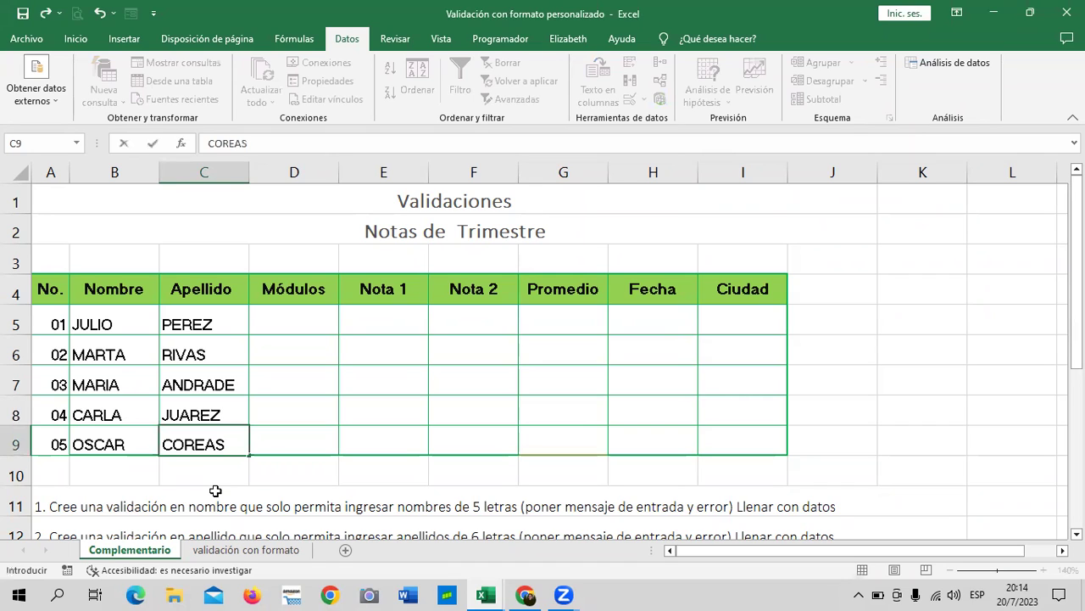
key("Return")
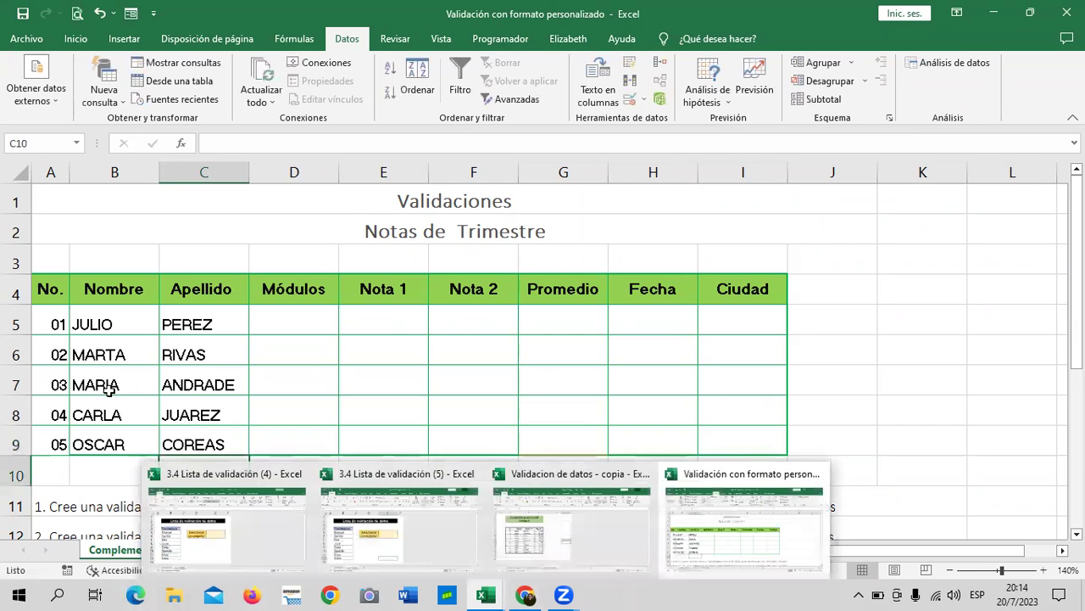
Check the entered names and the row 13 instruction, then select Módulos cells D5:D9
left_click(101, 322)
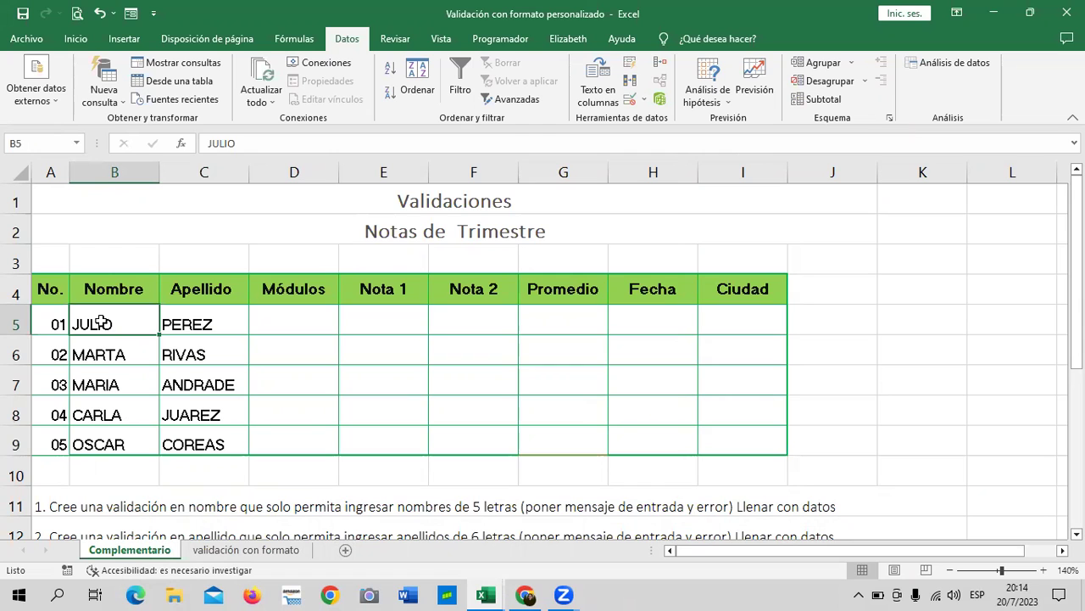
left_click(202, 323)
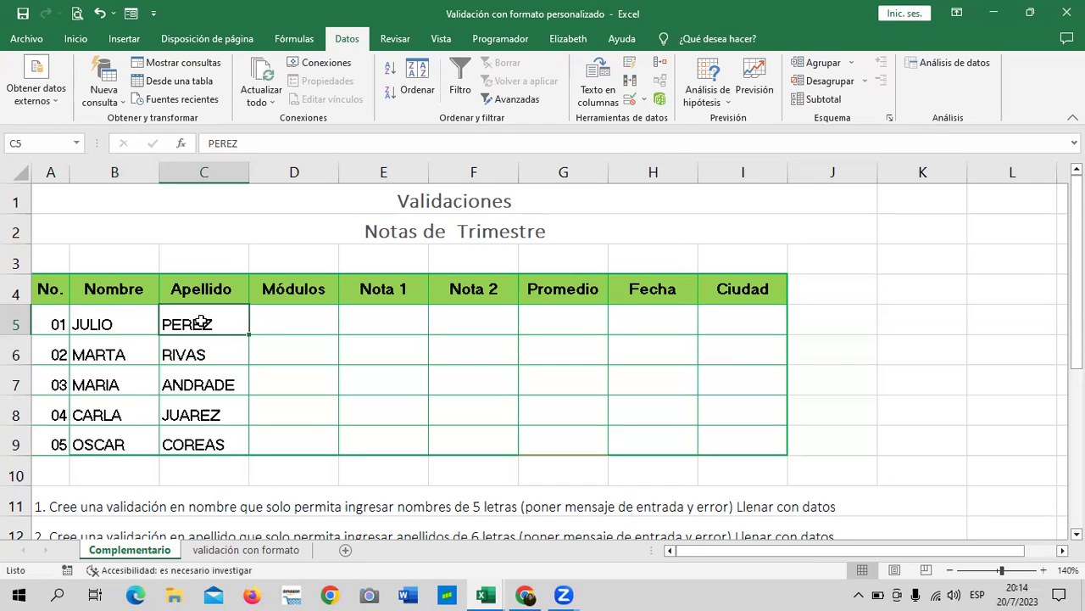
scroll(202, 322, "down", 1)
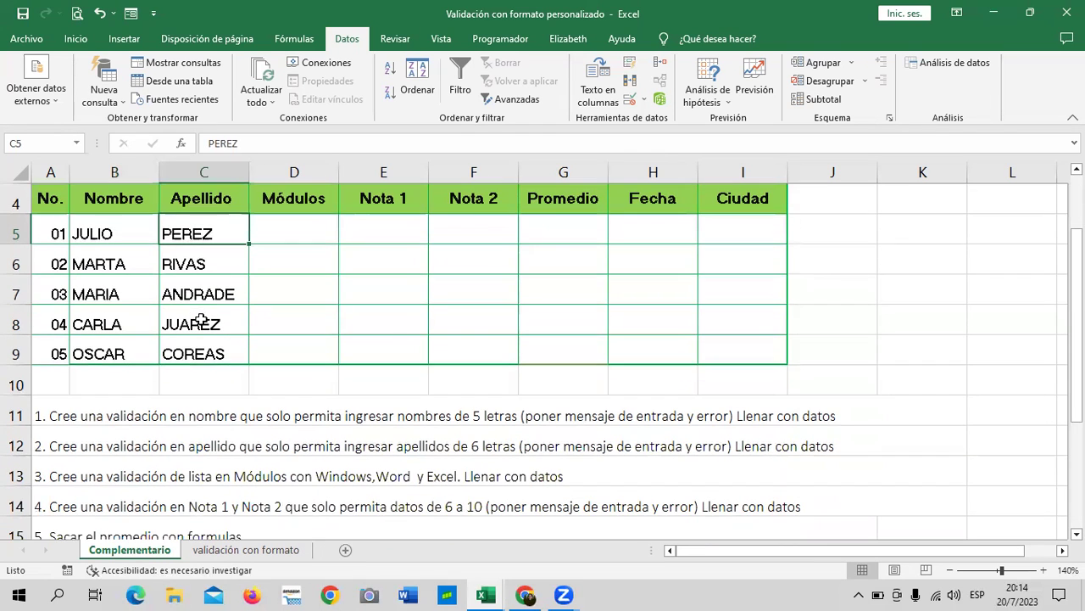
left_click(303, 296)
left_click(294, 227)
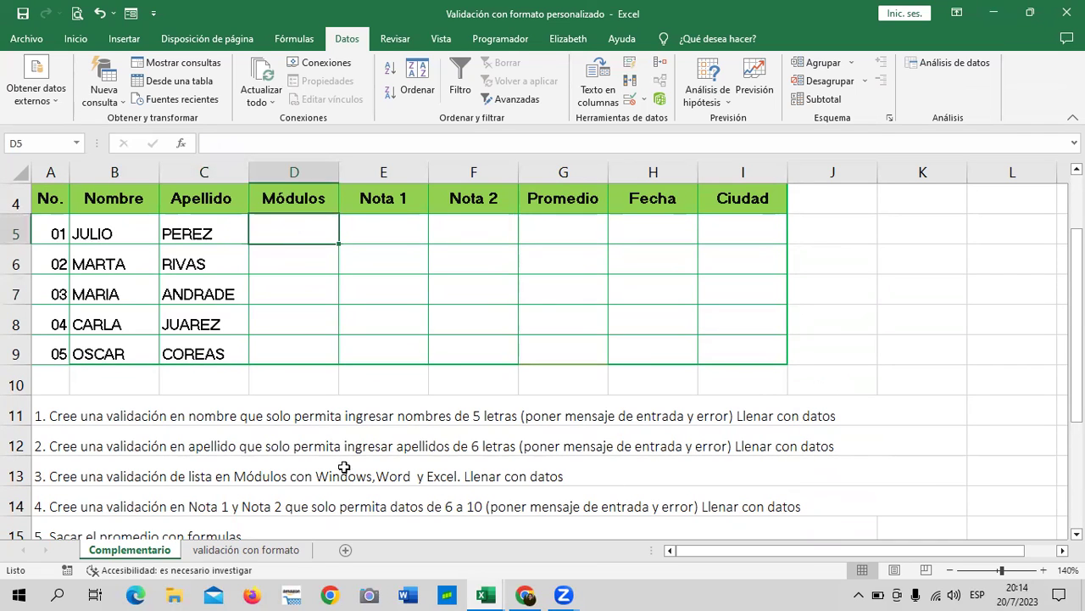
left_click(208, 475)
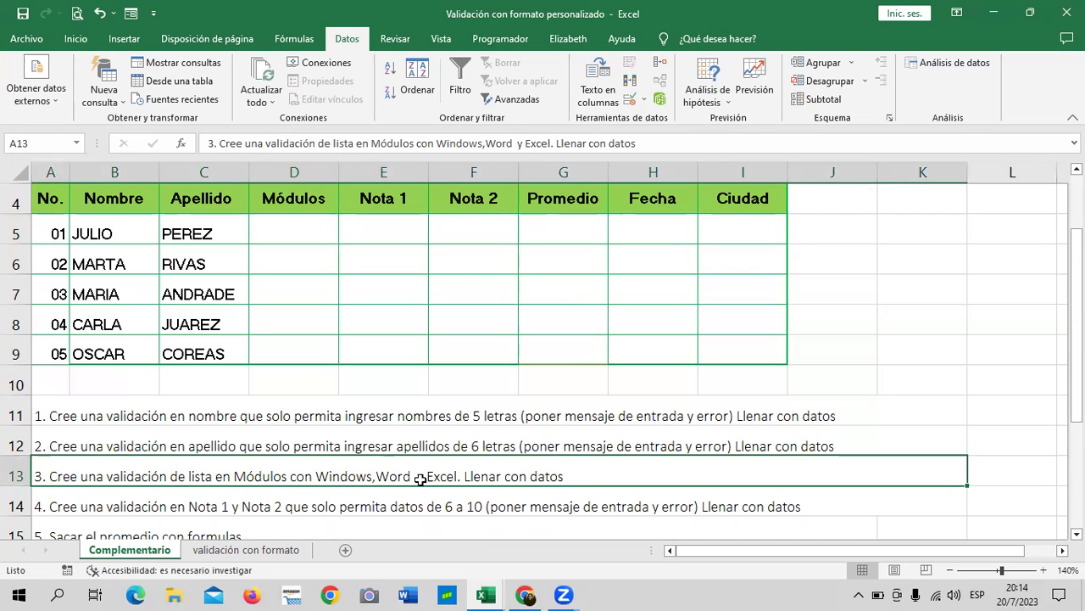
scroll(318, 351, "up", 1)
left_click_drag(290, 322, 286, 436)
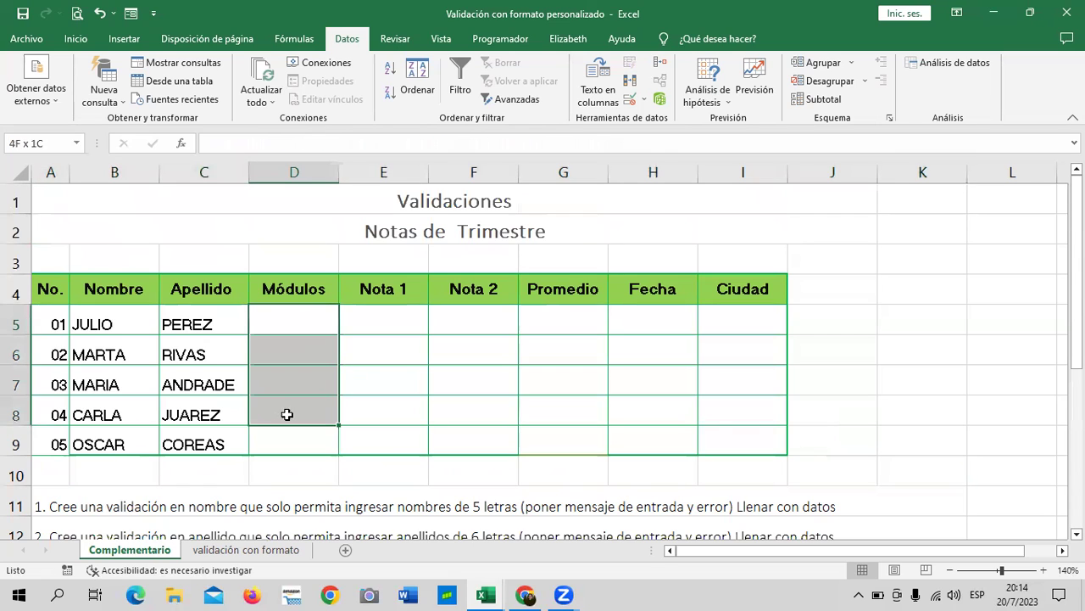
Set D5:D9 validation to Lista with source WINDOWS; WORD; EXCEL
left_click(630, 99)
left_click(534, 217)
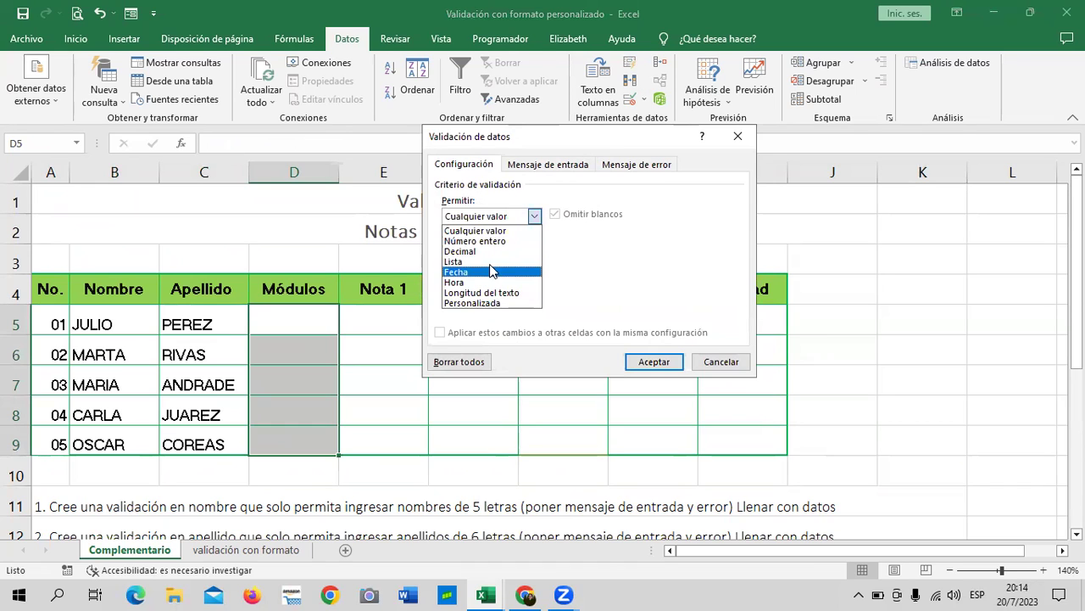
left_click(490, 262)
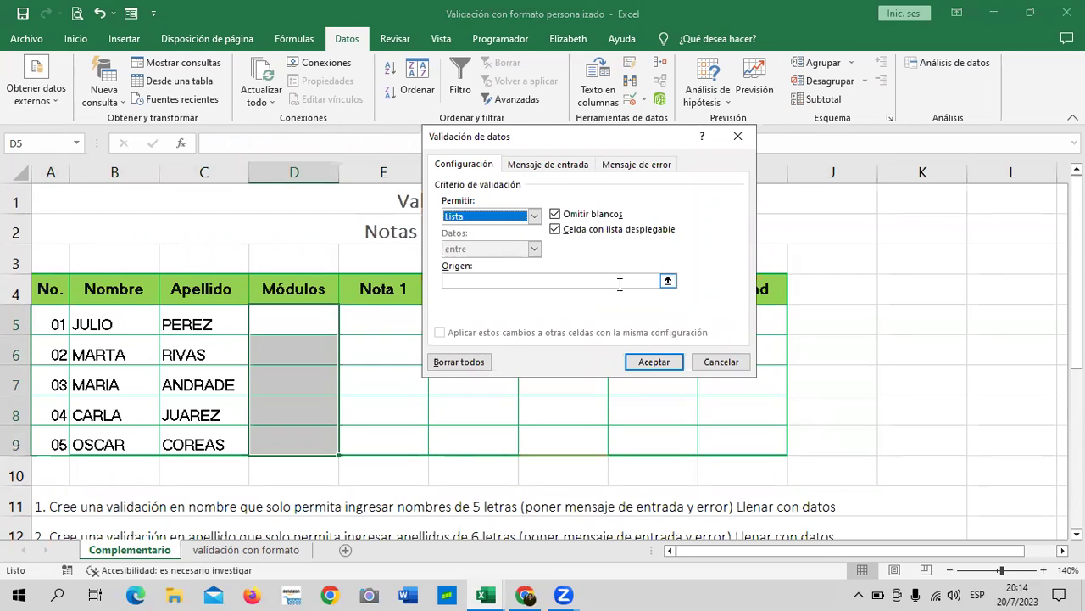
key("alt+Down")
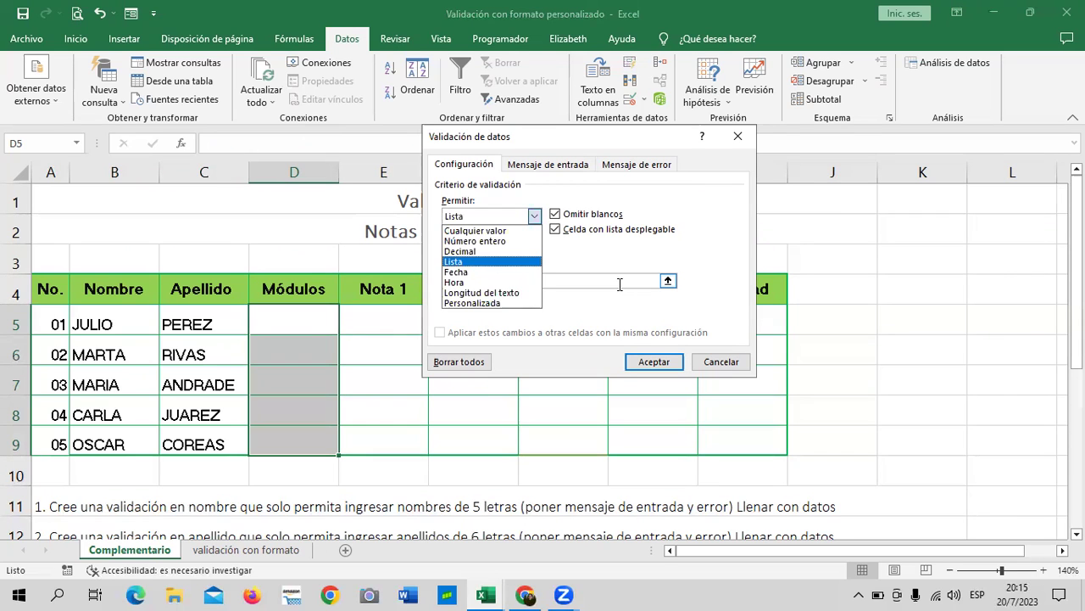
left_click(522, 261)
left_click(518, 280)
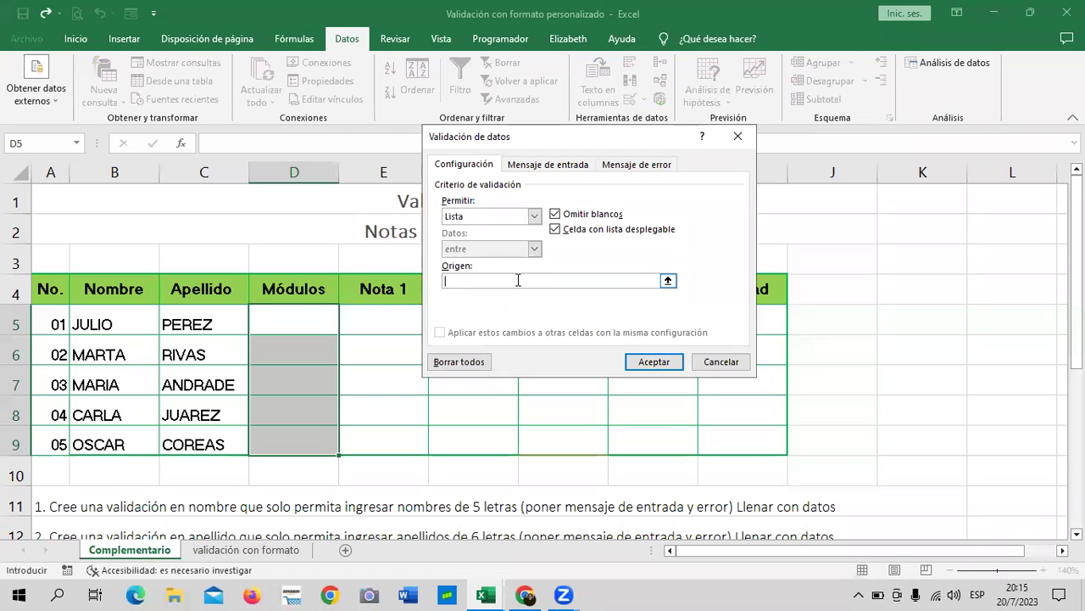
type("WINDOW")
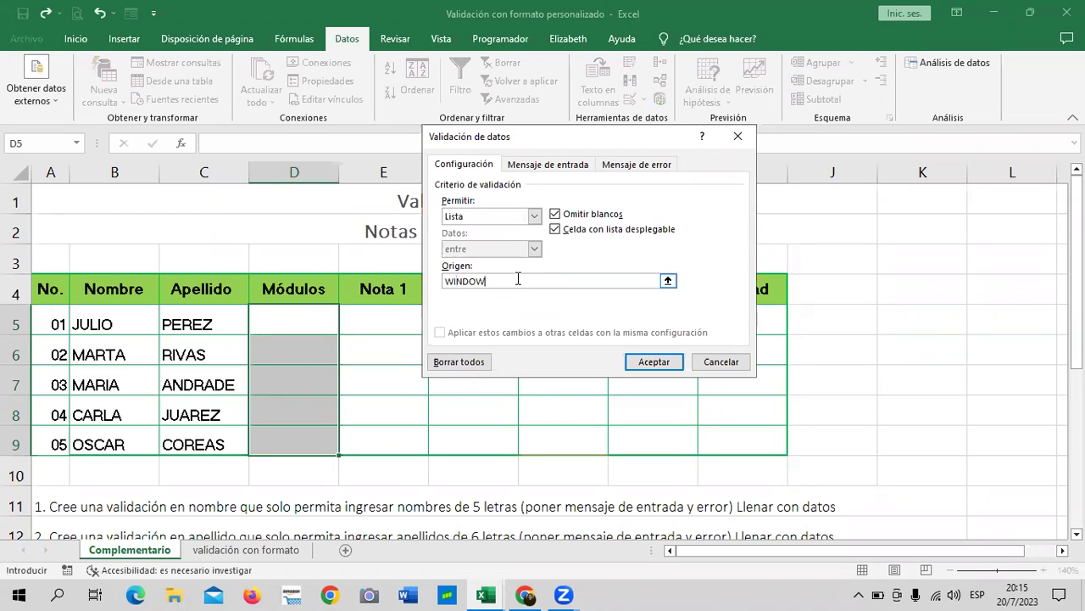
type("S")
type(",")
type("WORD")
type("; EXC")
type("EL")
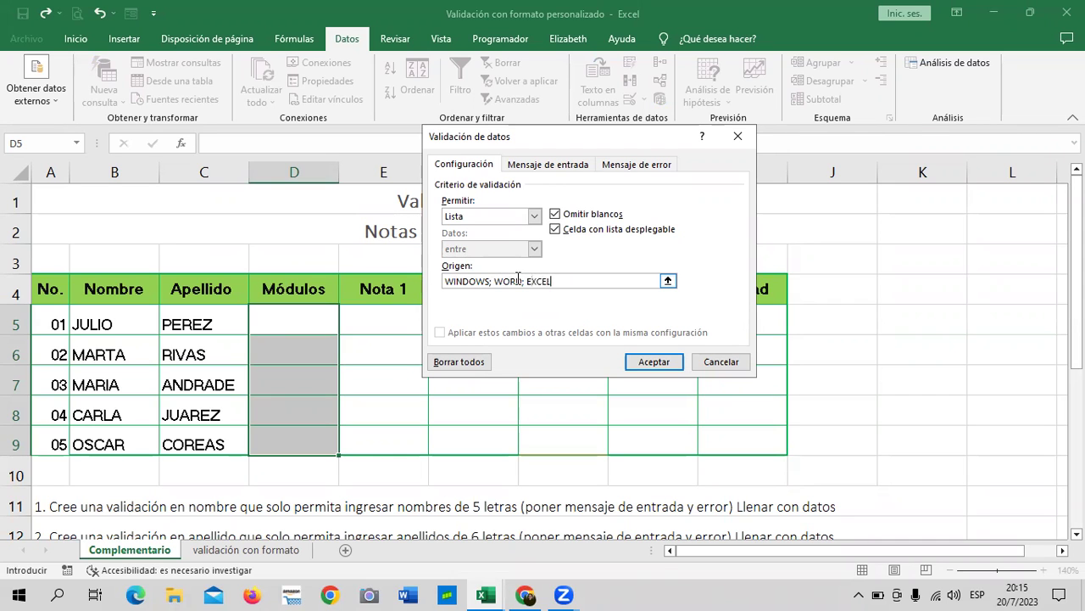
left_click(673, 363)
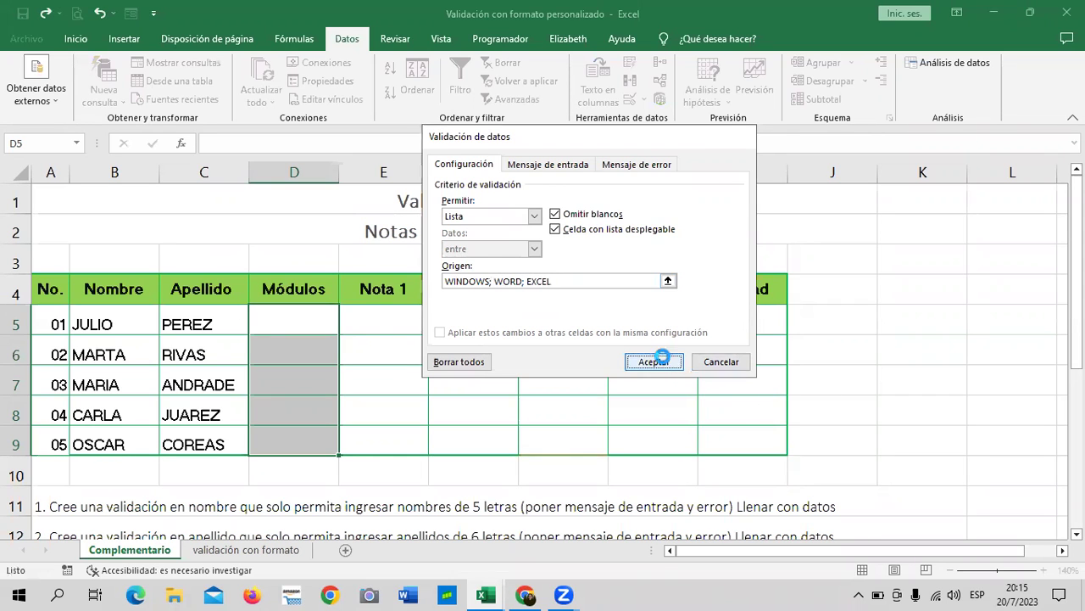
left_click(392, 319)
Choose WORD for D5 from its dropdown
left_click(296, 322)
left_click(346, 328)
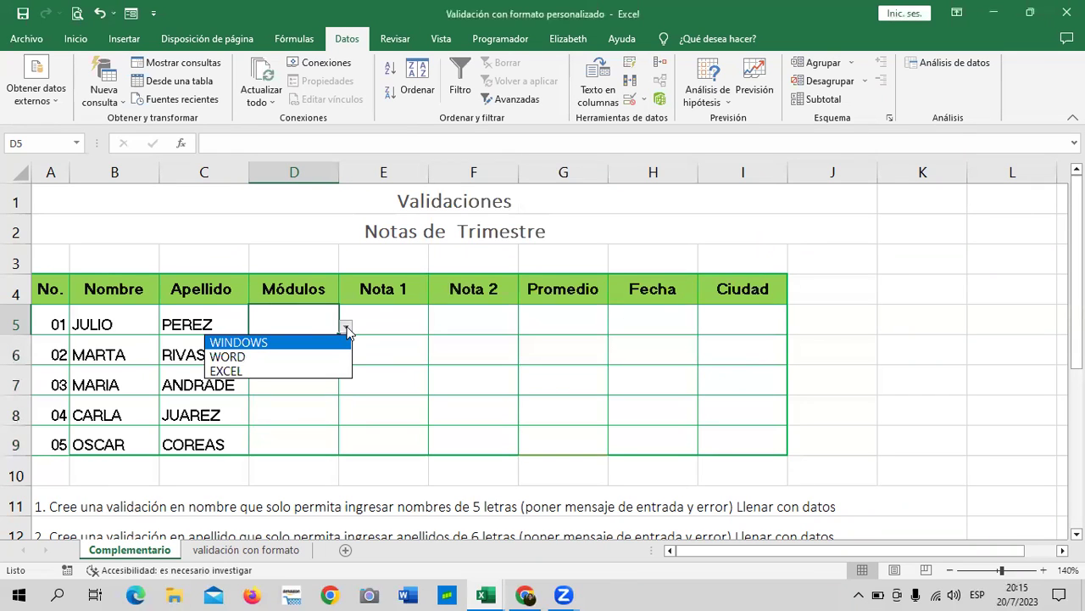
left_click(266, 358)
left_click(298, 349)
left_click(324, 315)
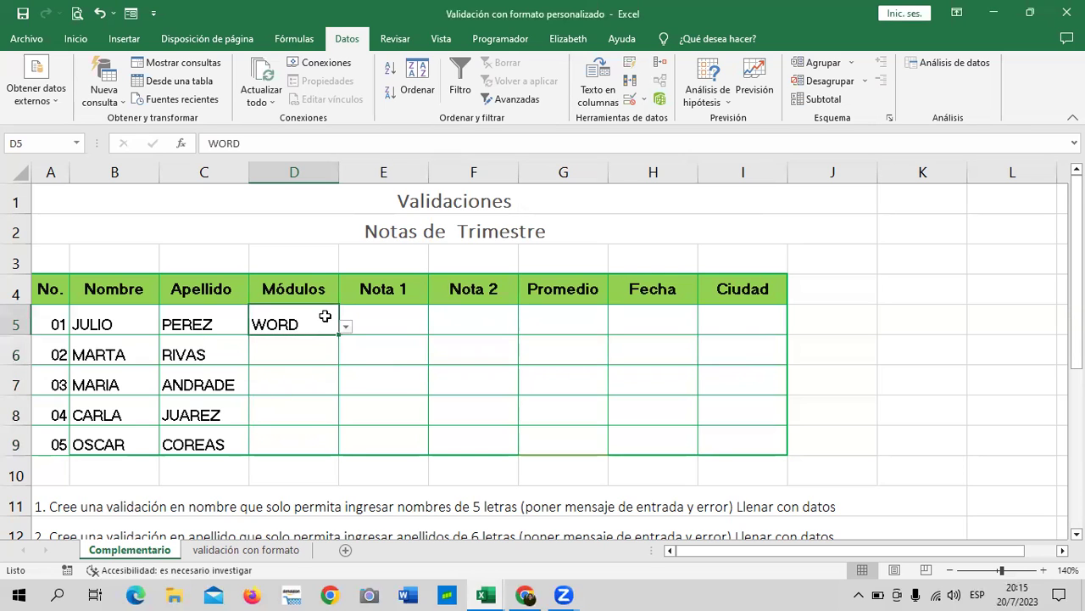
Add the input message SELECCIONE UNO DE LOS MODULOS DEL CURSO to D5:D9
left_click_drag(325, 315, 308, 443)
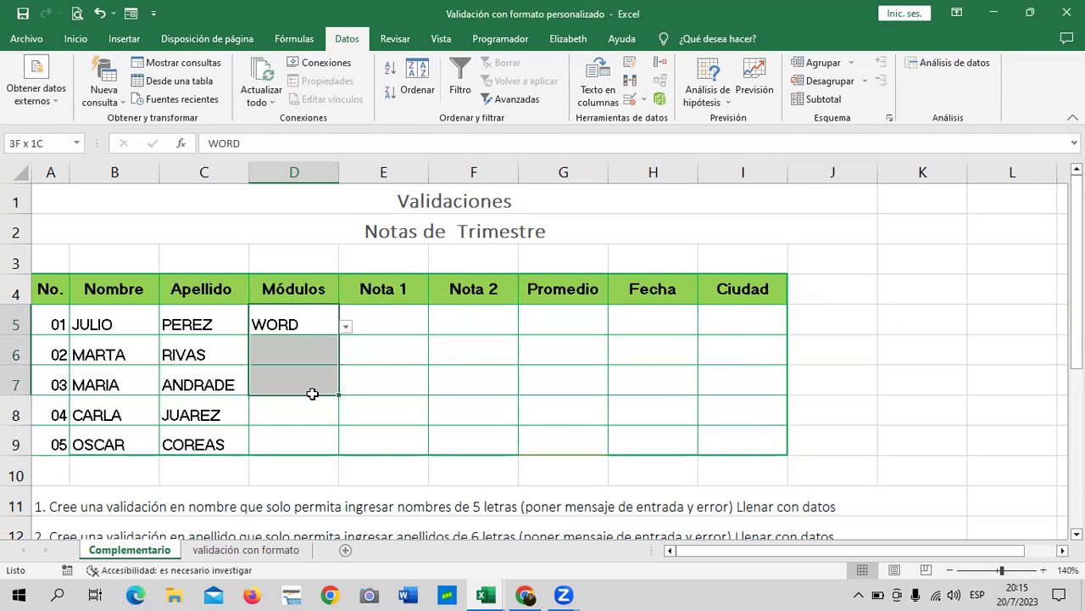
left_click(631, 99)
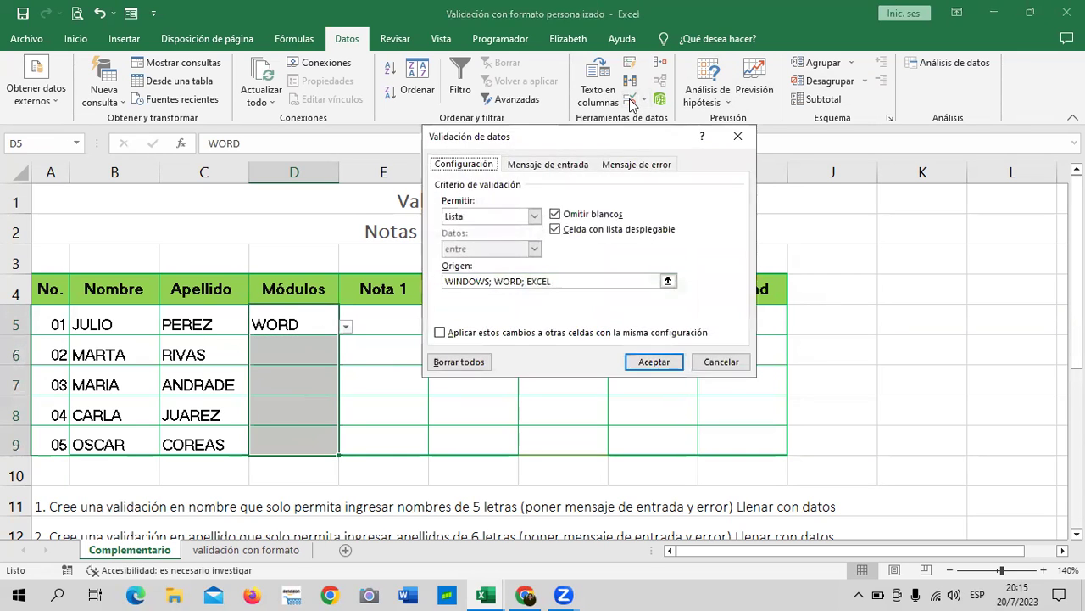
left_click(585, 161)
left_click(541, 277)
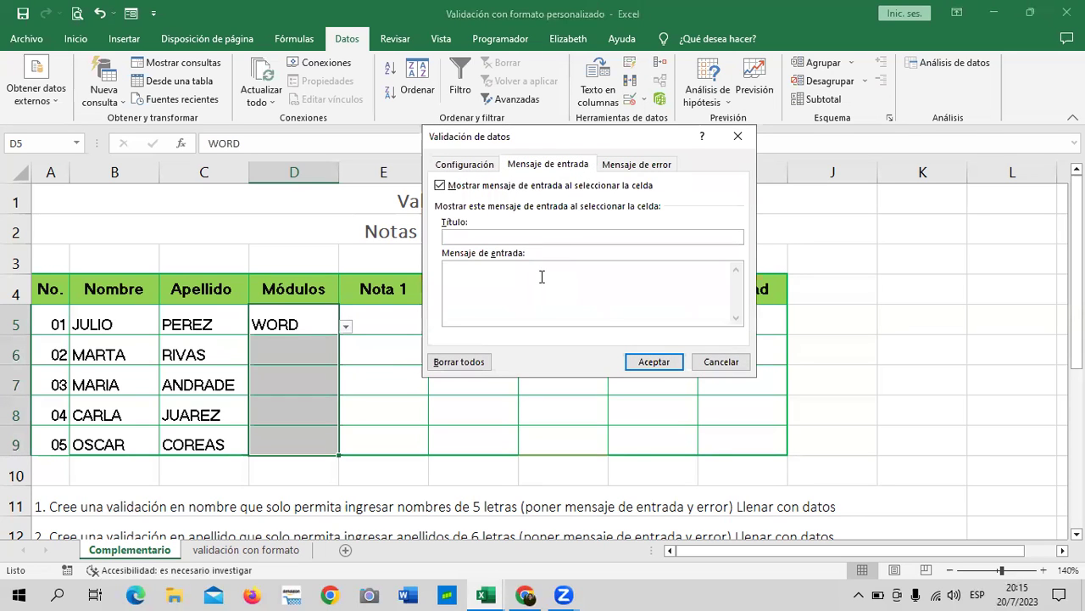
type("SELECCIONE UNO DE ")
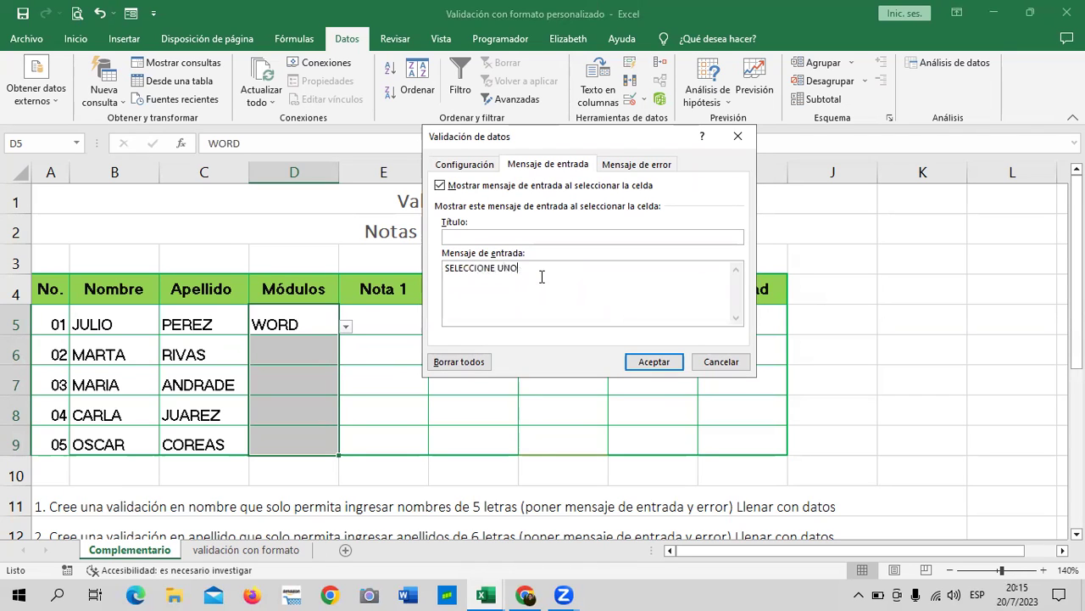
type("LOS MODU")
type("LOS DEL CURSO")
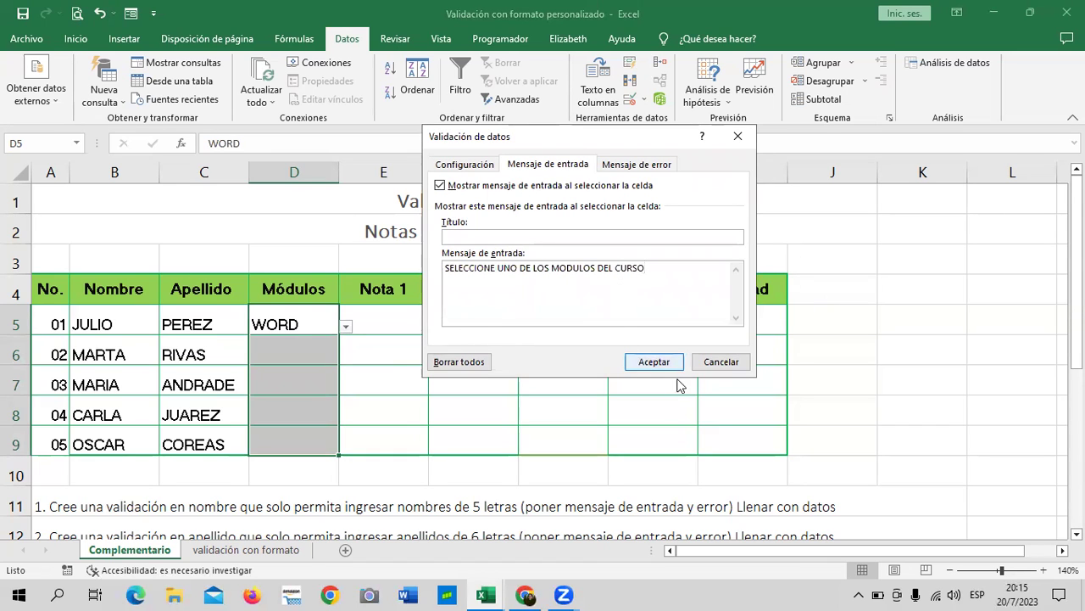
left_click(660, 361)
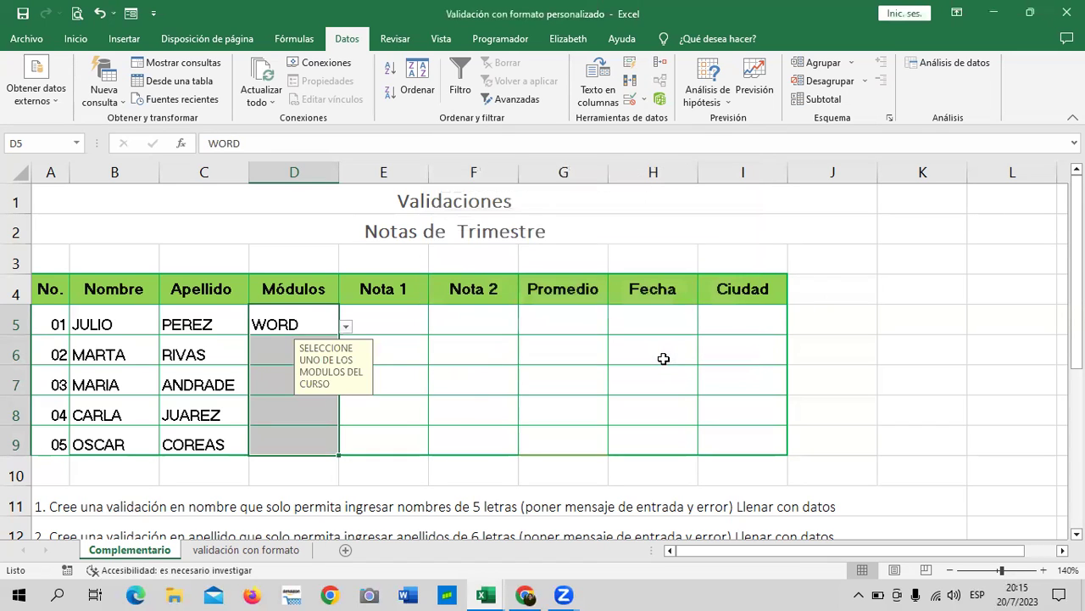
Pick WINDOWS for D6 and EXCEL for D7 from the Módulos dropdown
left_click(309, 330)
left_click(286, 341)
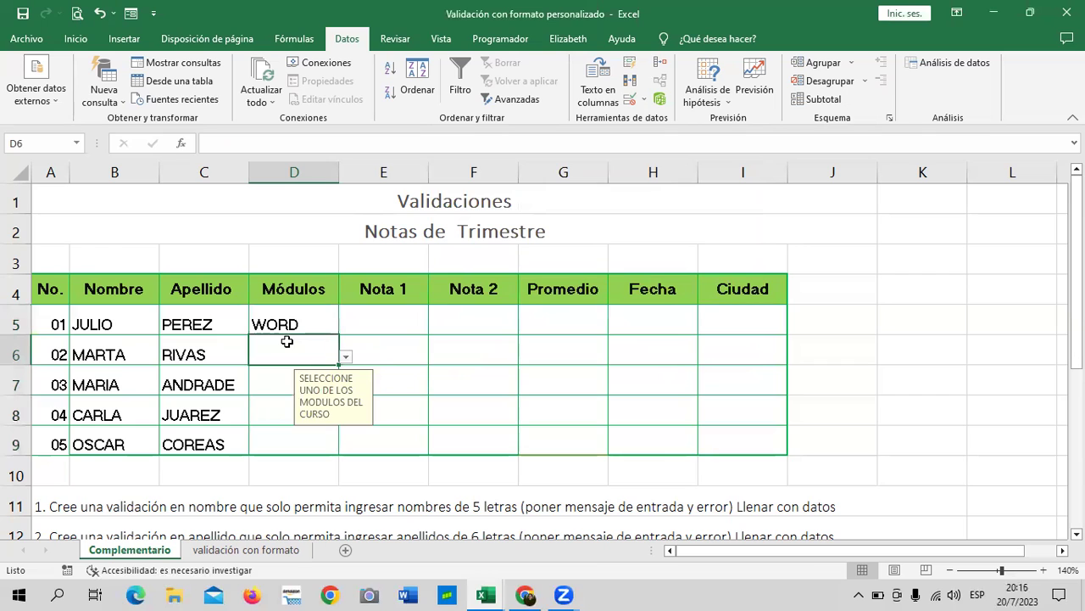
left_click(346, 357)
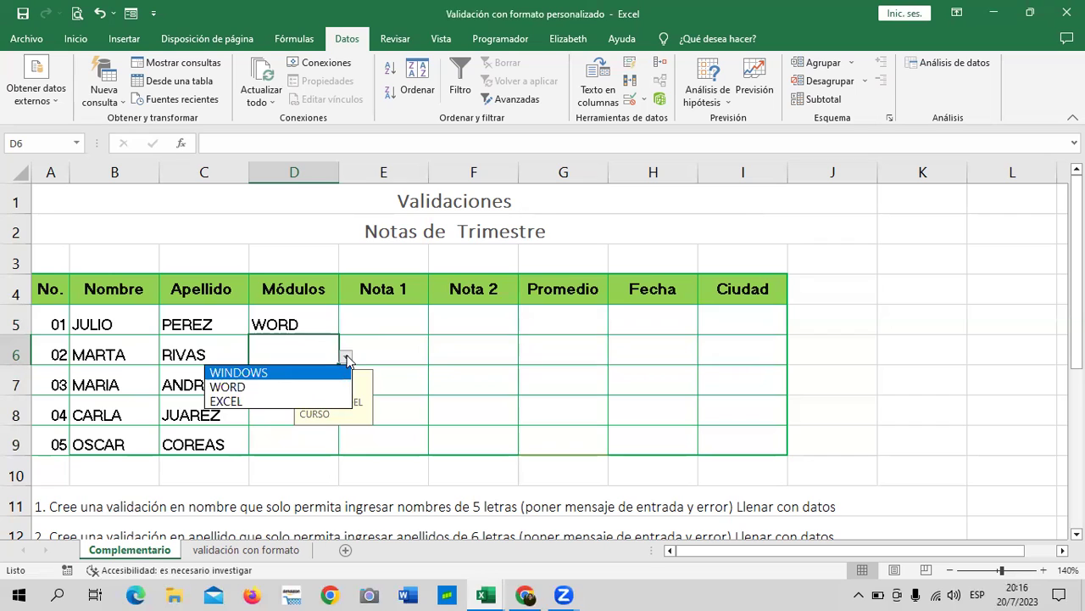
left_click(273, 373)
left_click(275, 378)
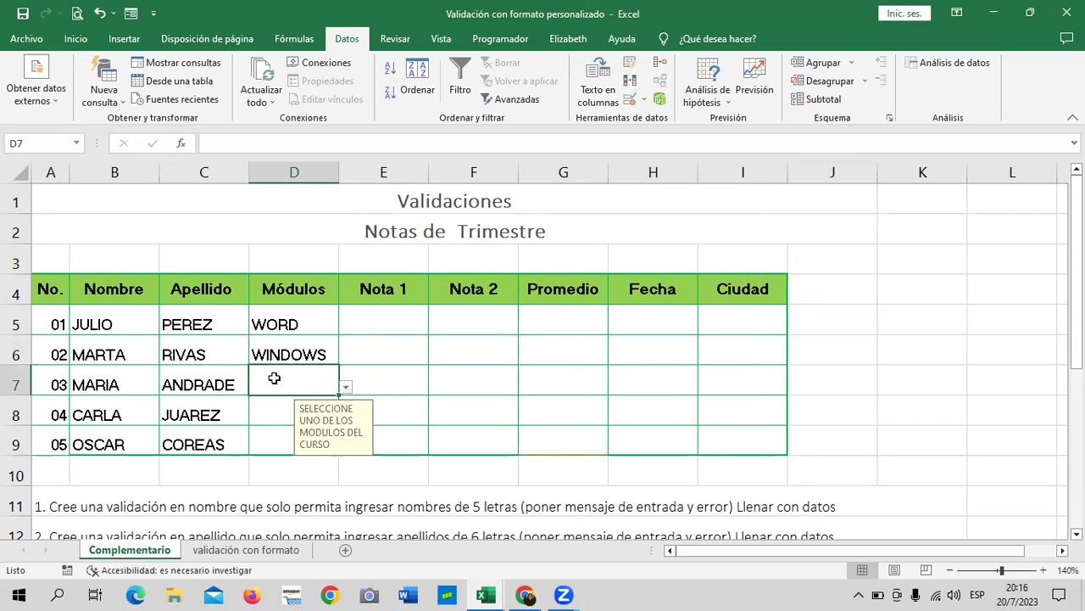
left_click(346, 387)
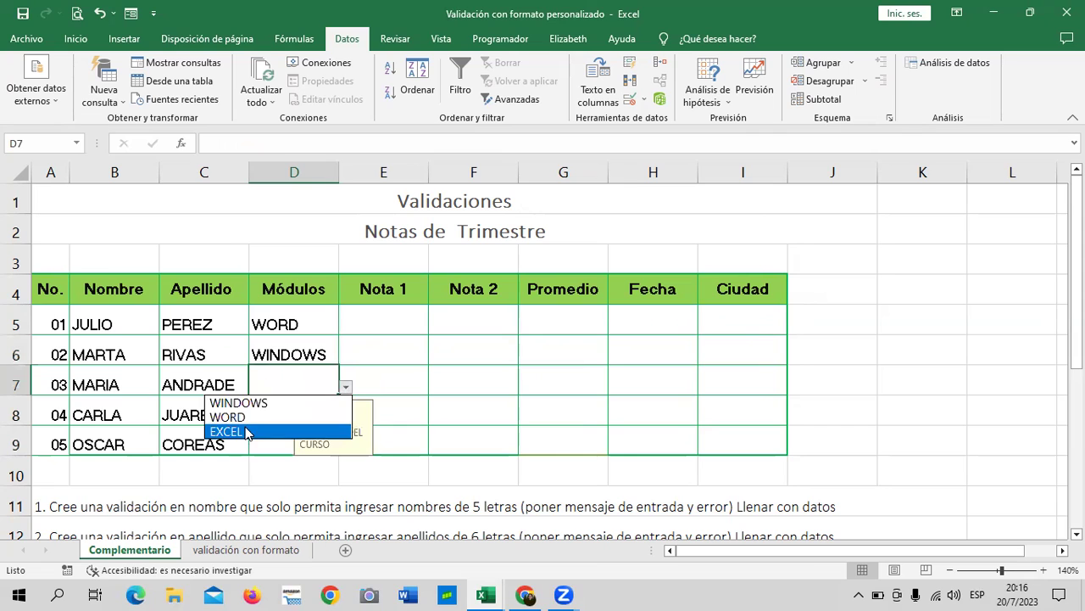
left_click(283, 431)
Pick WORD for D8 and WINDOWS for D9 from the Módulos dropdown
left_click(285, 407)
left_click(345, 420)
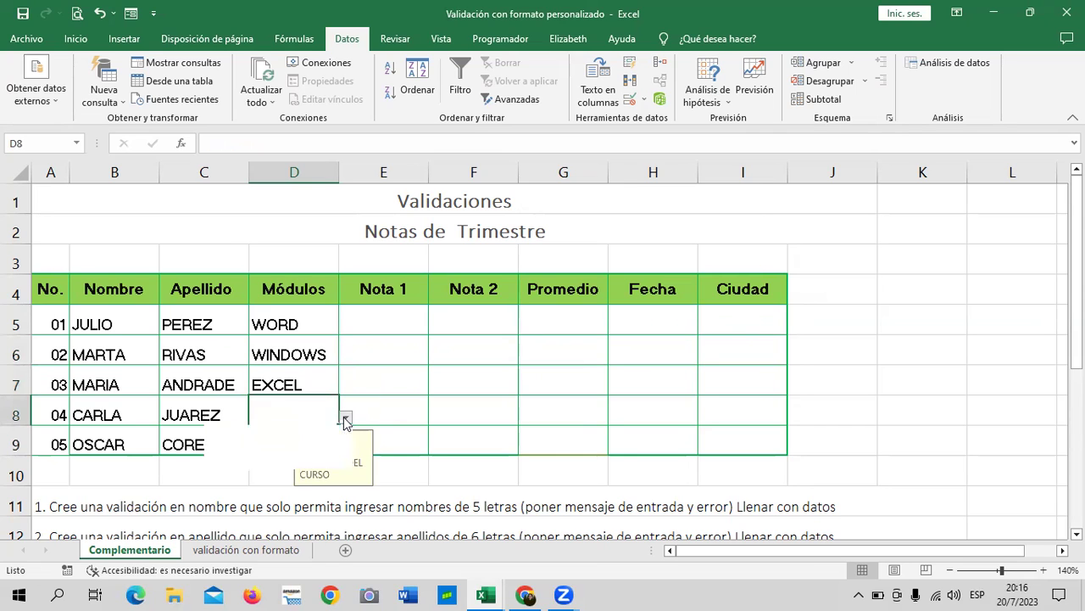
left_click(276, 444)
left_click(293, 439)
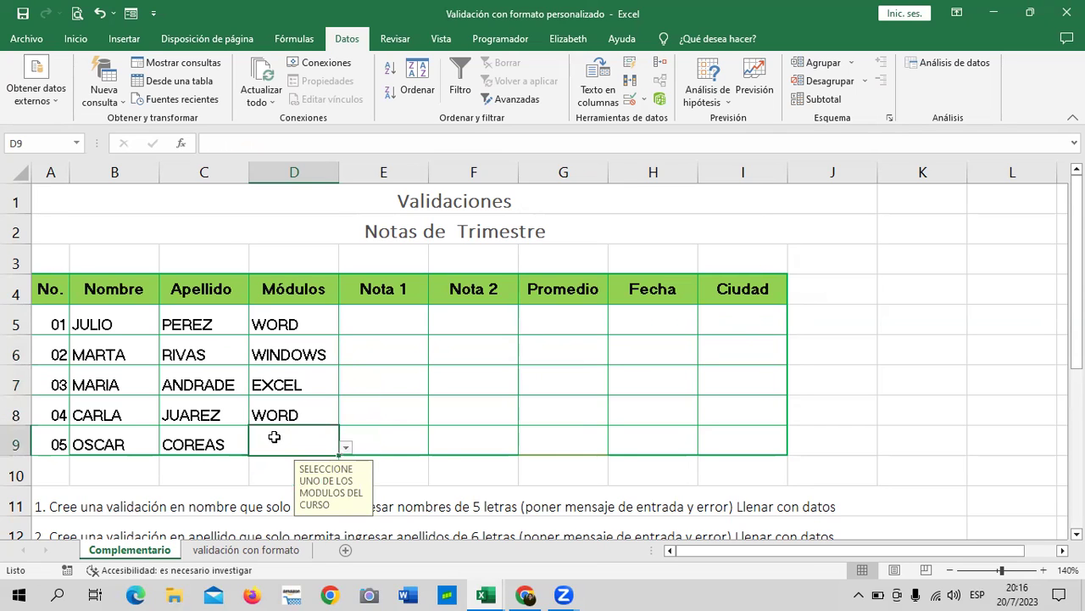
left_click(346, 446)
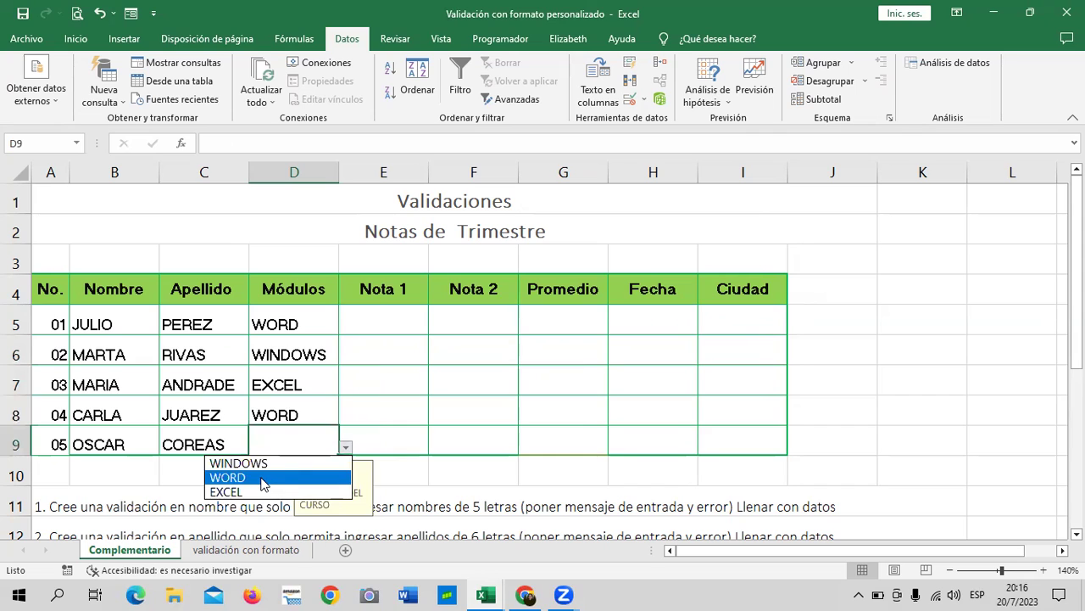
left_click(283, 463)
Check each Módulos entry in D5 to D9 and its input message
left_click(375, 431)
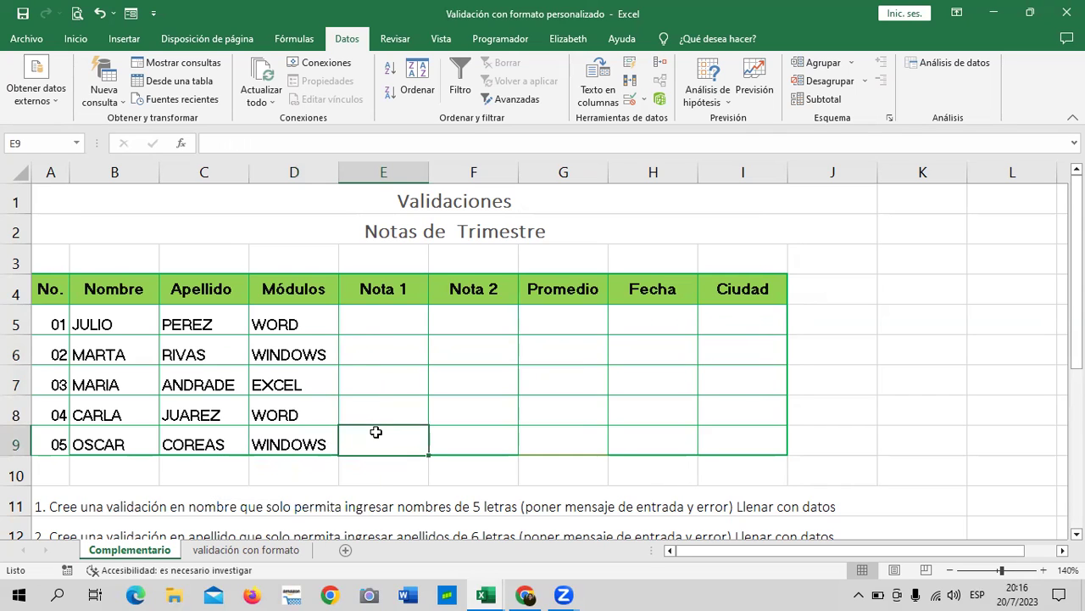
left_click(299, 318)
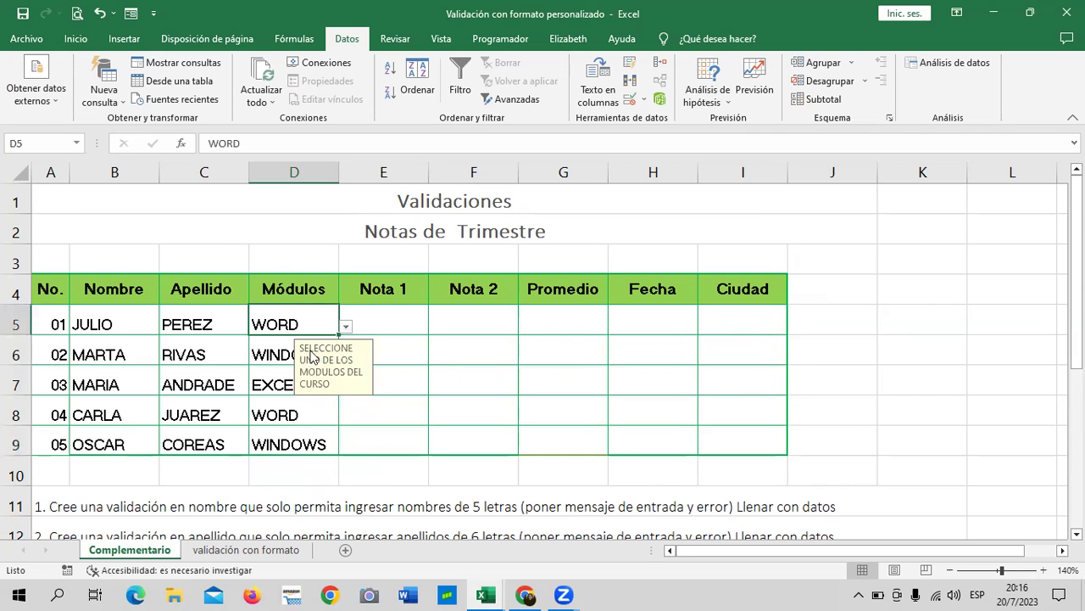
left_click(287, 358)
left_click(280, 379)
left_click(270, 411)
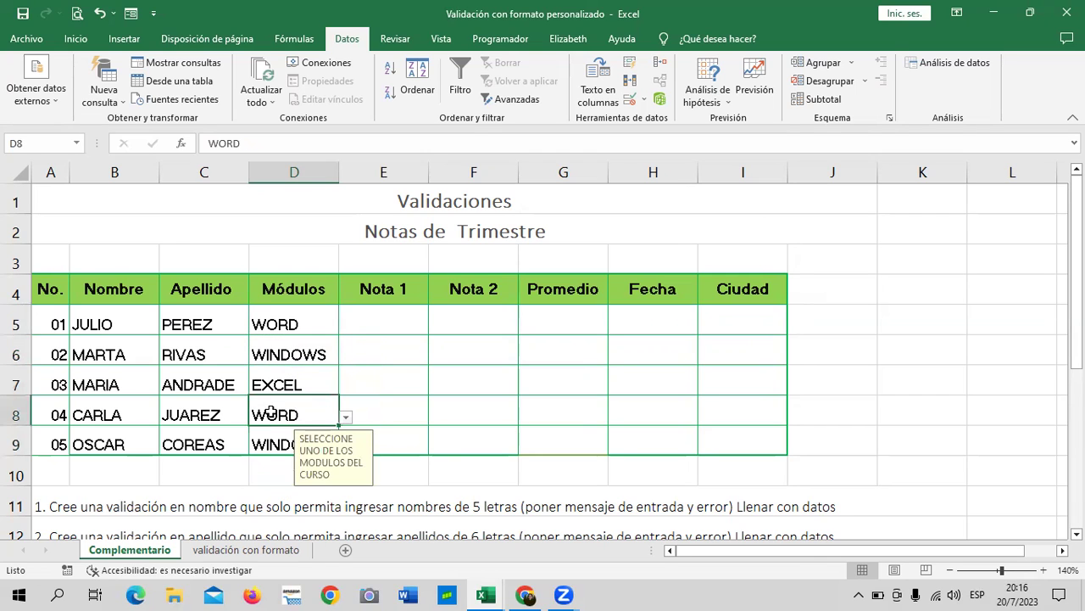
left_click(268, 438)
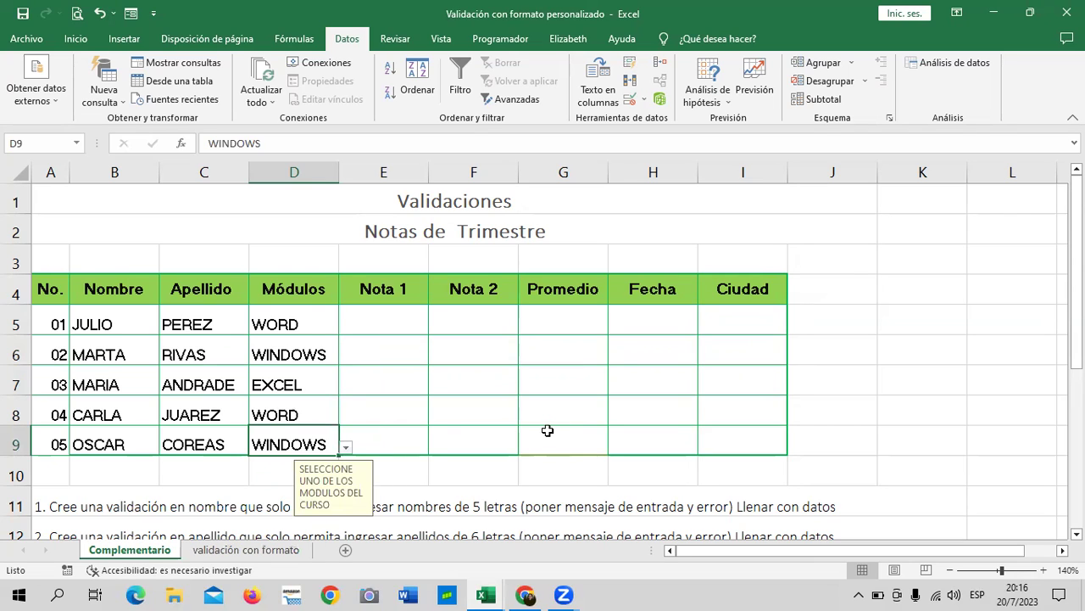
Select the grade cells E5:F9 under Nota 1 and Nota 2
scroll(381, 429, "down", 1)
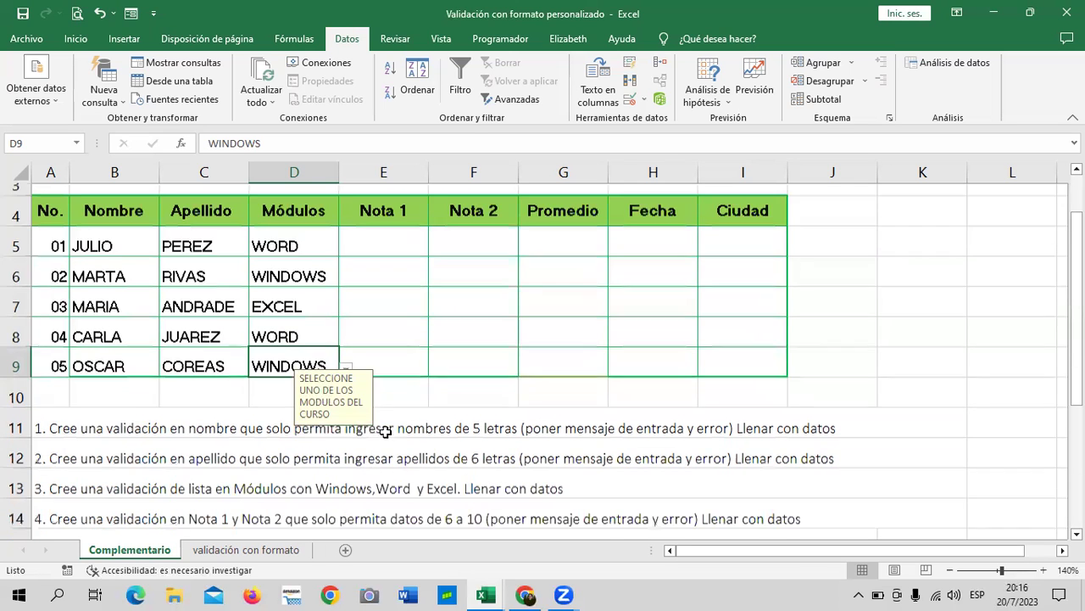
scroll(381, 429, "up", 1)
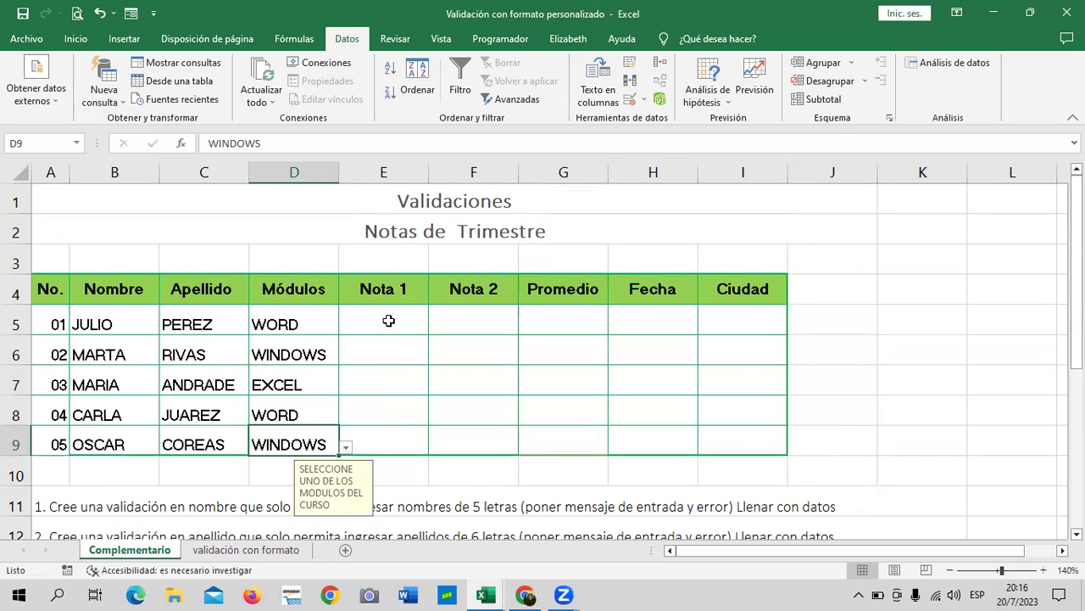
left_click(388, 319)
left_click(487, 319)
scroll(487, 317, "down", 1)
scroll(486, 317, "down", 1)
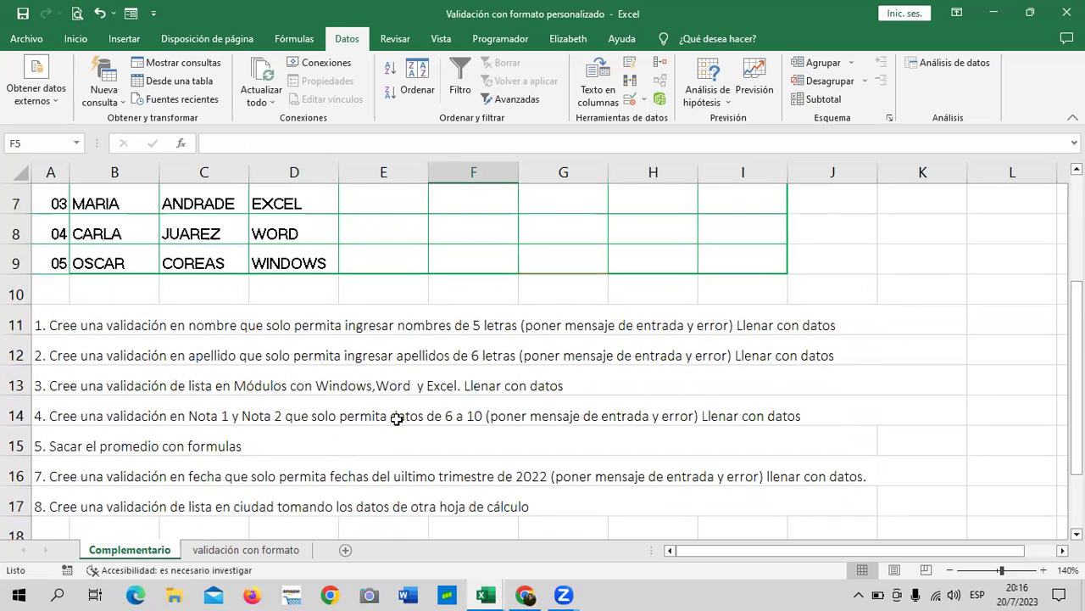
scroll(462, 390, "up", 2)
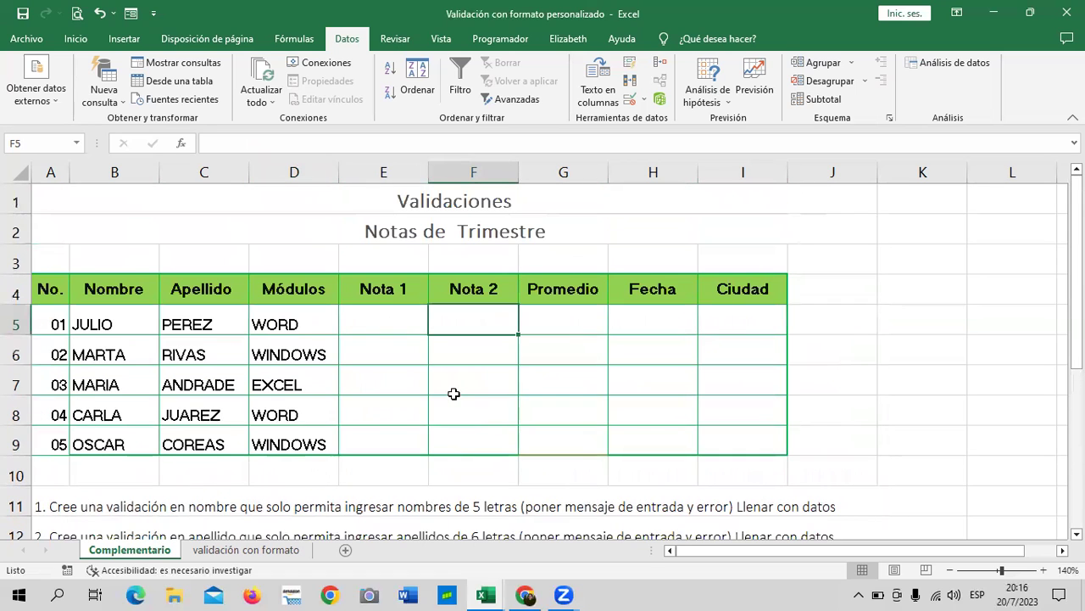
left_click(399, 322)
mouse_move(399, 322)
left_mouse_down()
mouse_move(486, 412)
mouse_move(487, 438)
left_mouse_up()
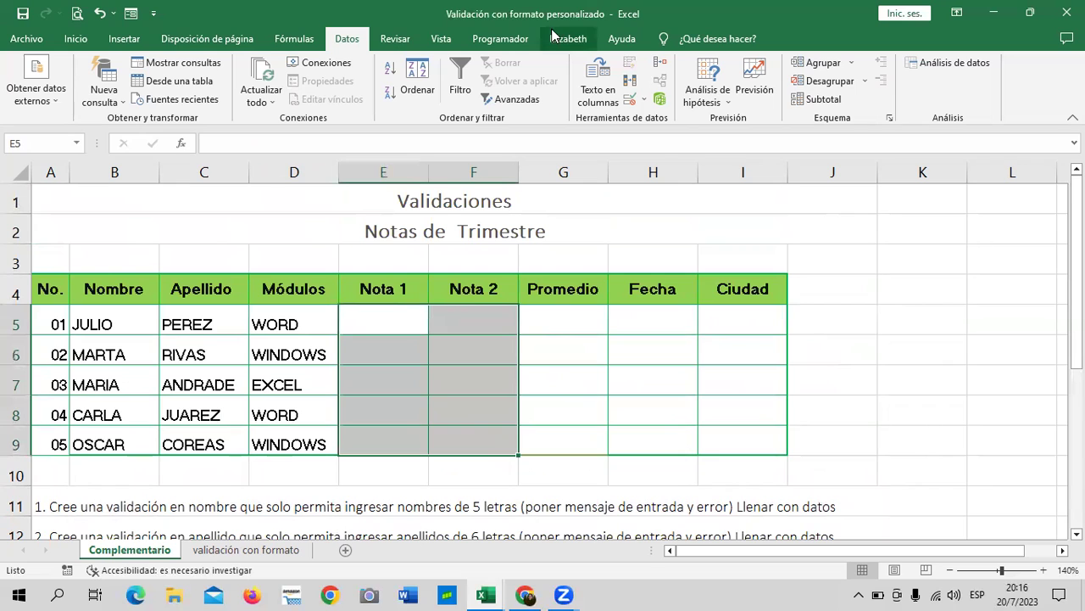
Restrict the grade cells to whole numbers with minimum 6 and maximum 10
left_click(630, 98)
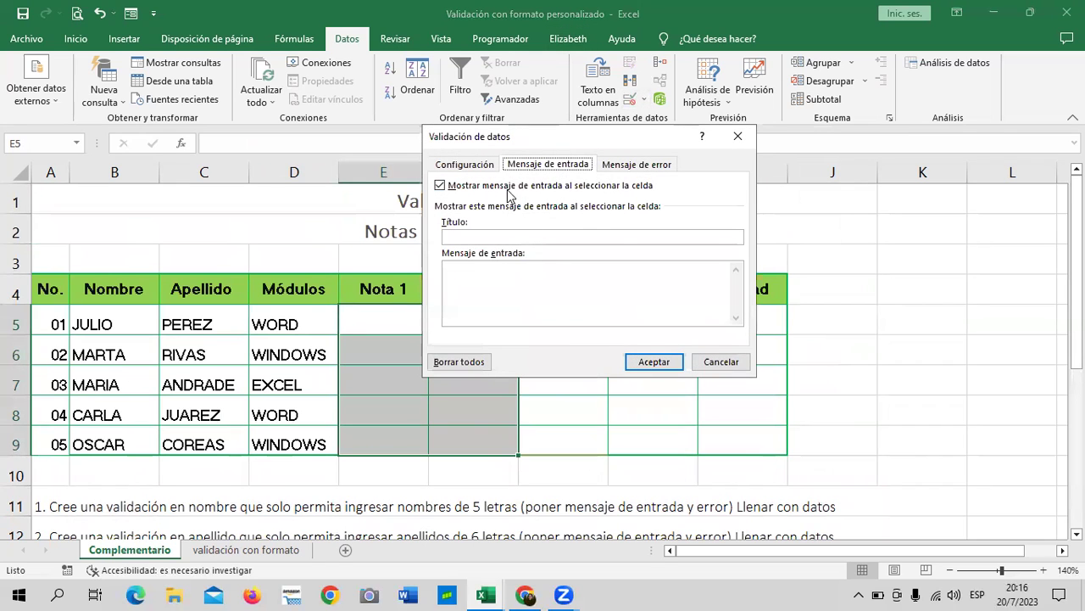
left_click(471, 165)
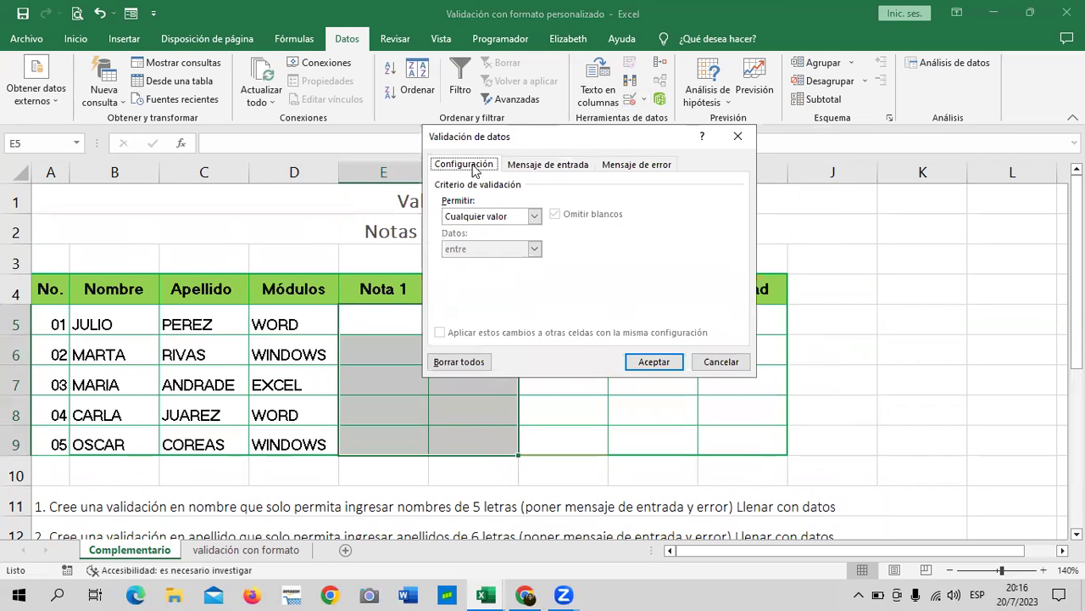
left_click(535, 217)
left_click(511, 241)
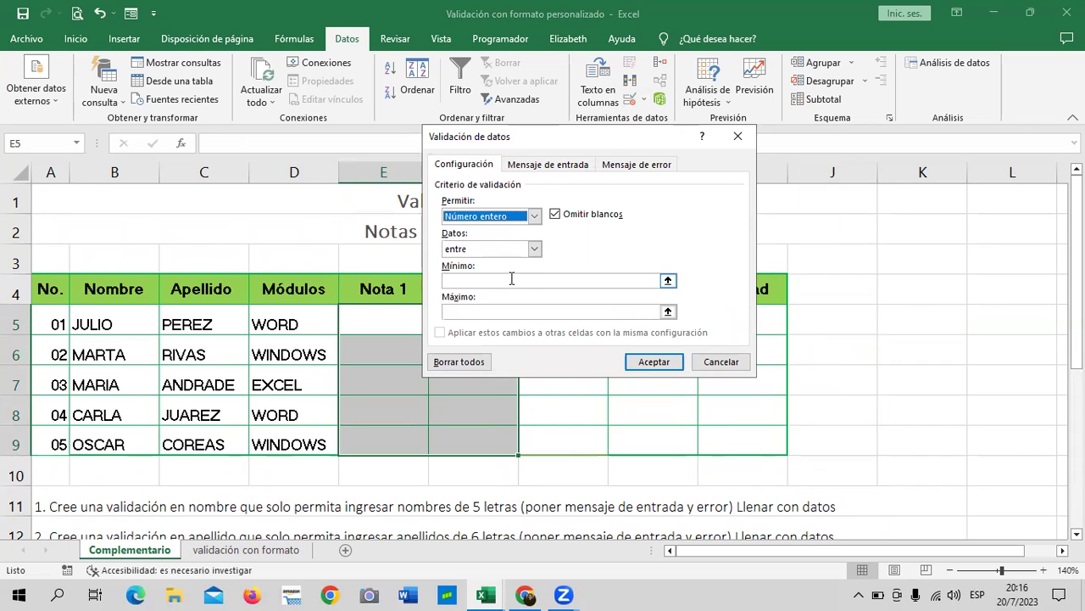
left_click(495, 278)
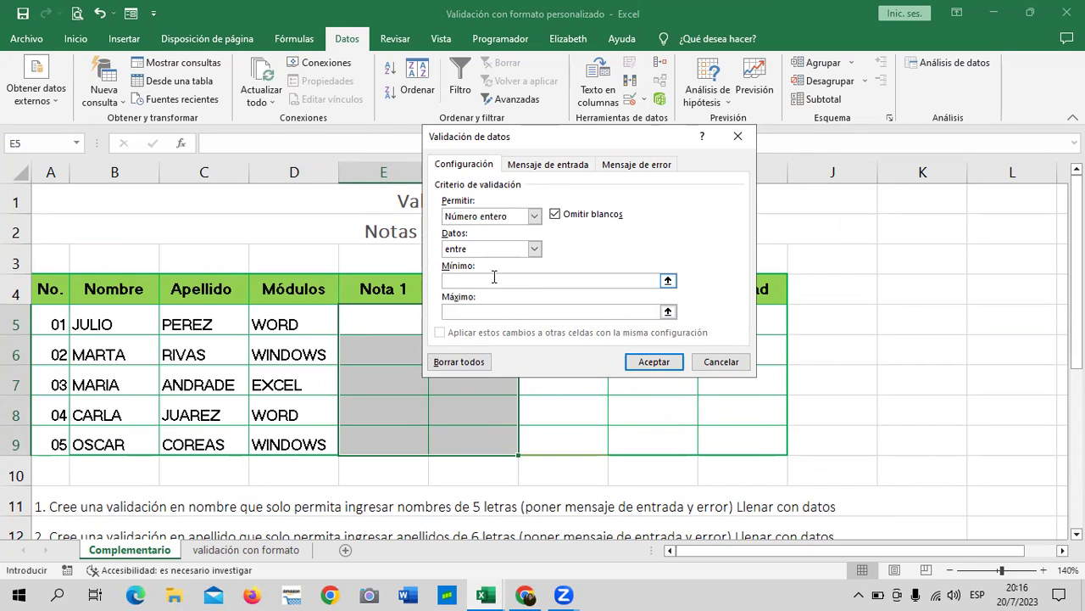
type("6")
left_click(504, 312)
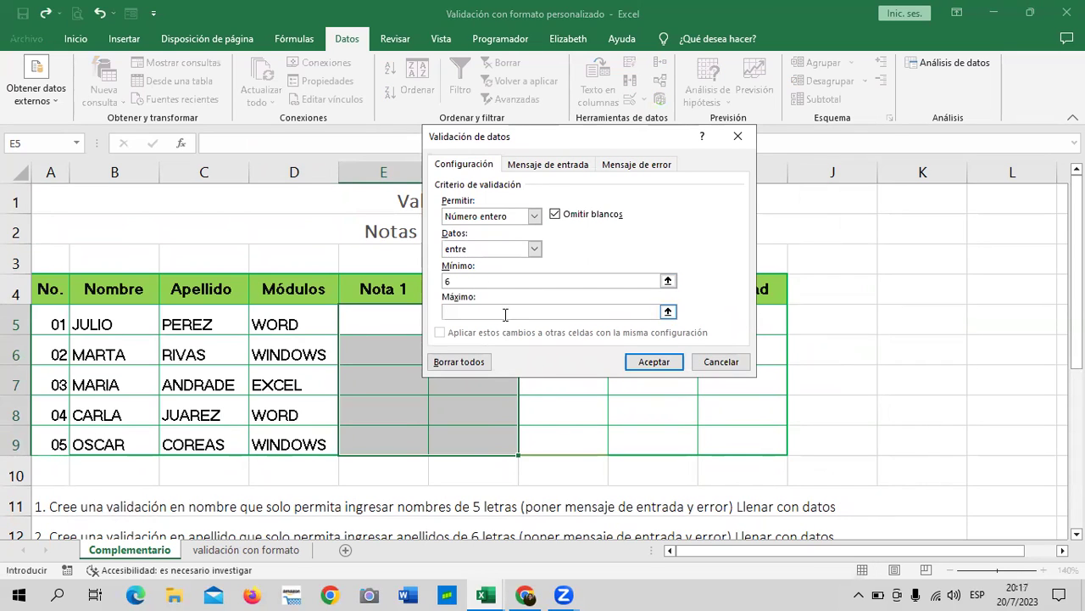
type("10")
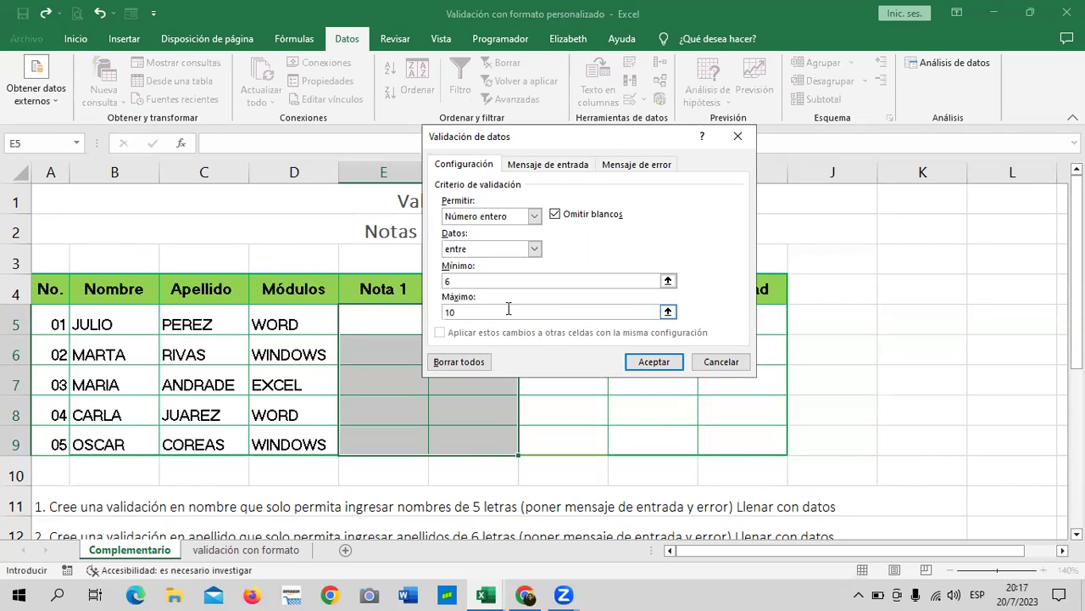
Add the input message 'INGRESE UNA NOTA ENTRE 6 Y 10' and apply the validation
left_click(549, 164)
left_click(502, 273)
type("INGRE")
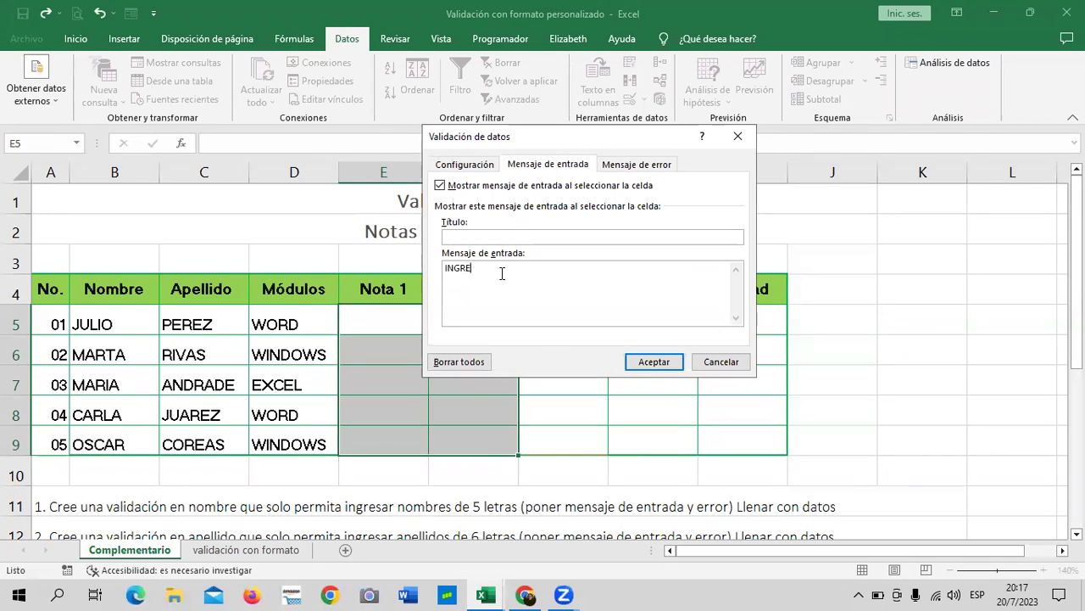
type("S EU NA NOTA")
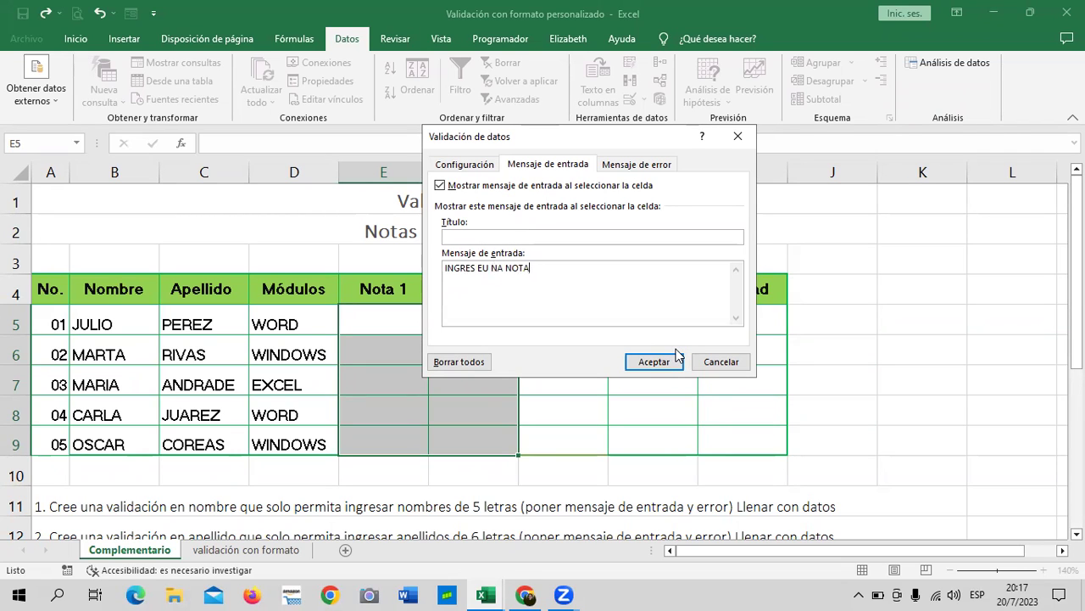
key("BackSpace")
key("BackSpace")
key("BackSpace")
type("NA ")
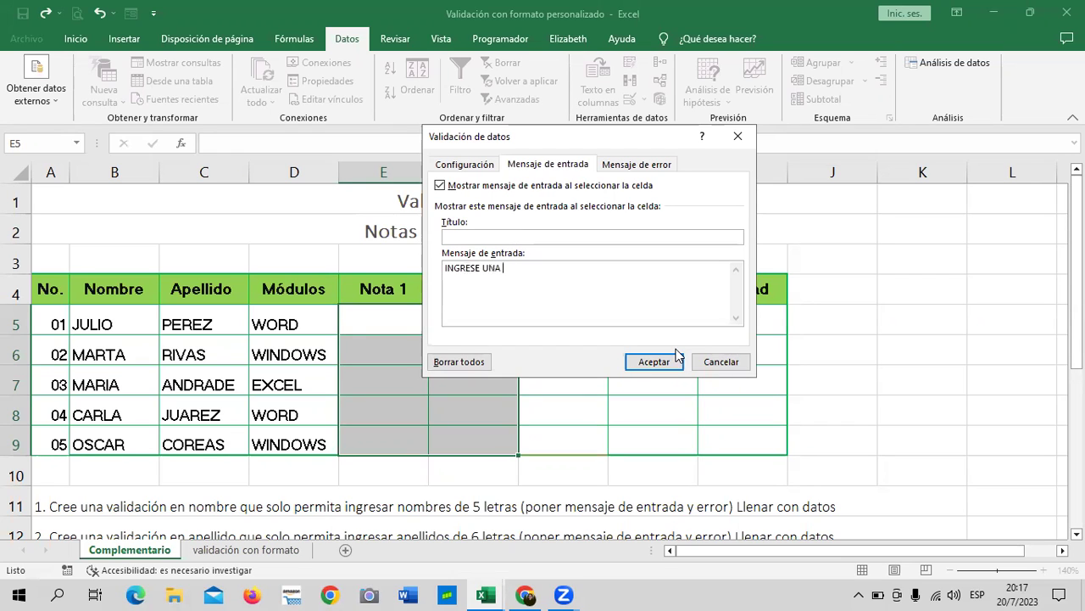
type("ENTRE 6")
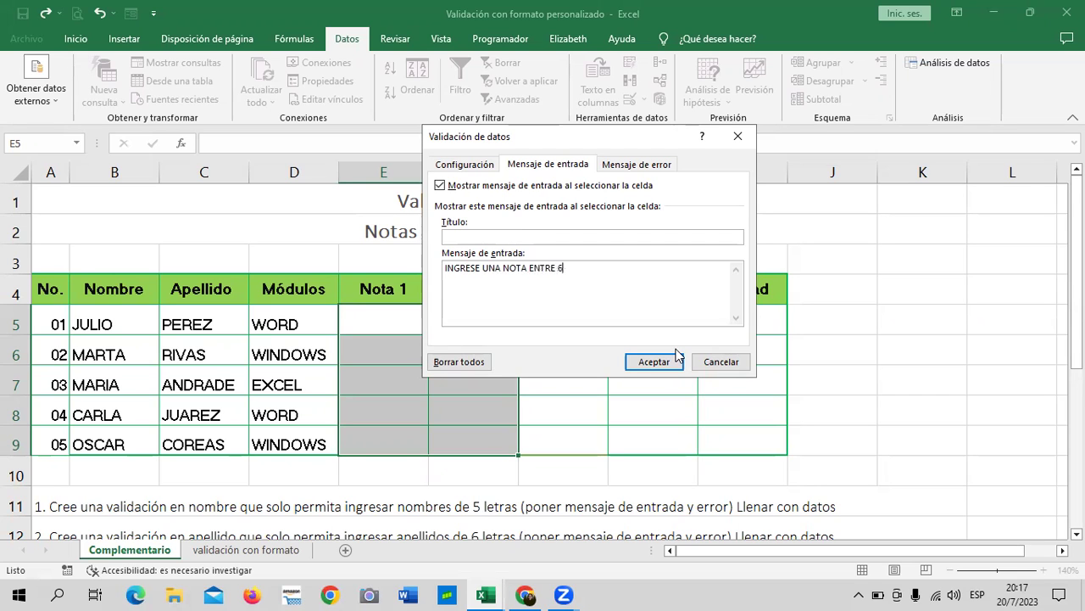
type("10")
left_click(645, 363)
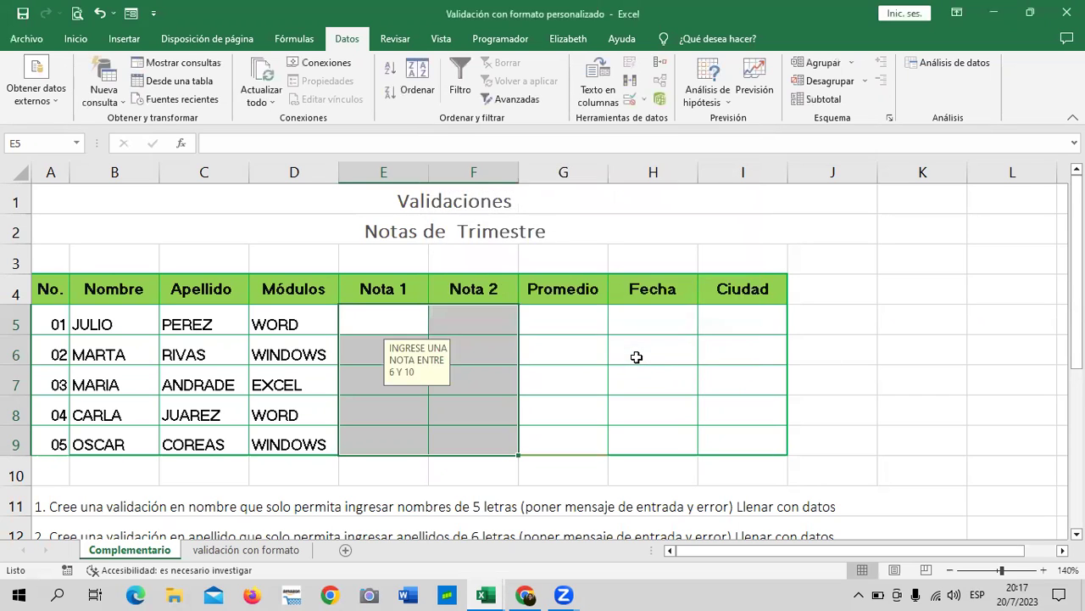
left_click(395, 319)
type("5")
key("Return")
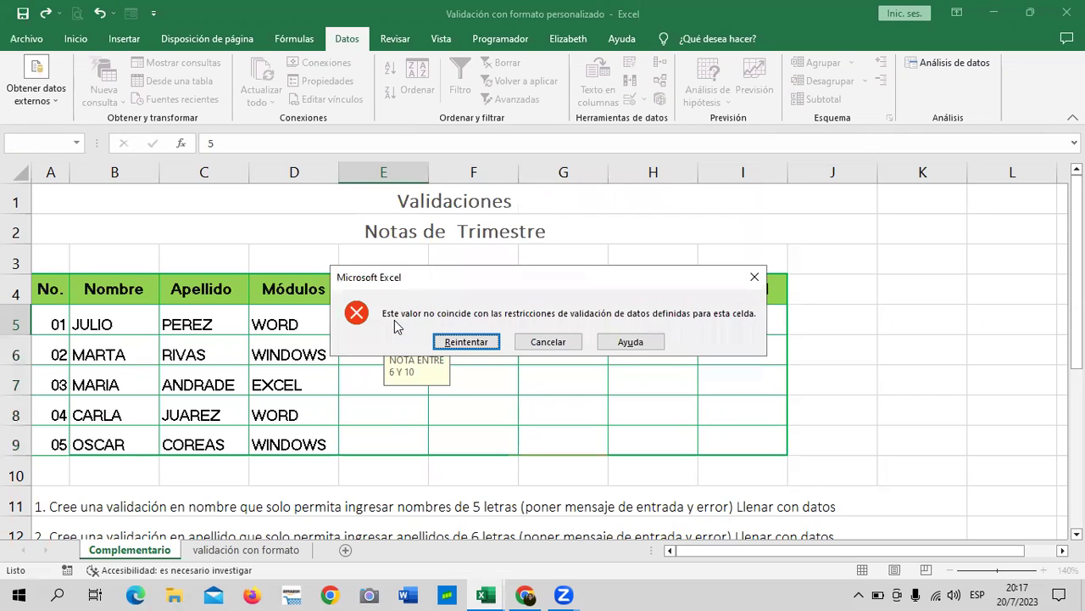
left_click(548, 341)
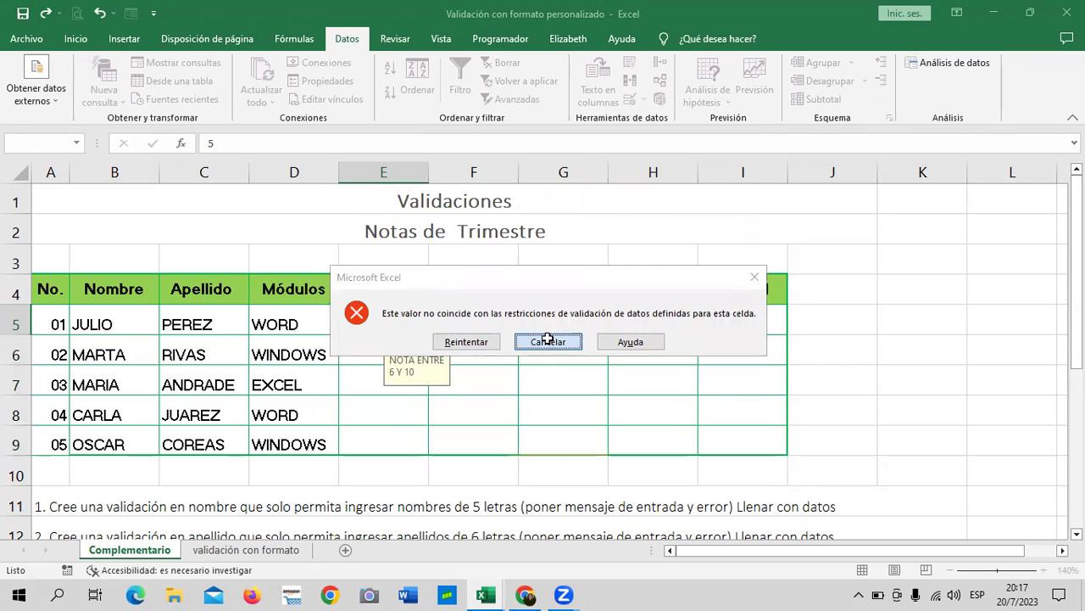
left_click_drag(411, 317, 469, 415)
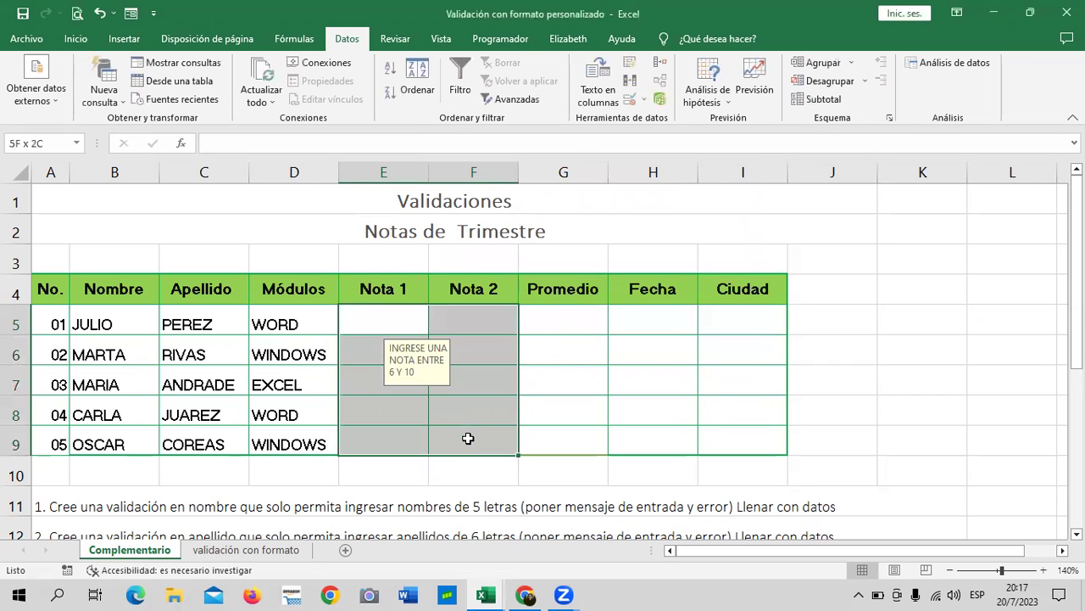
left_click(609, 95)
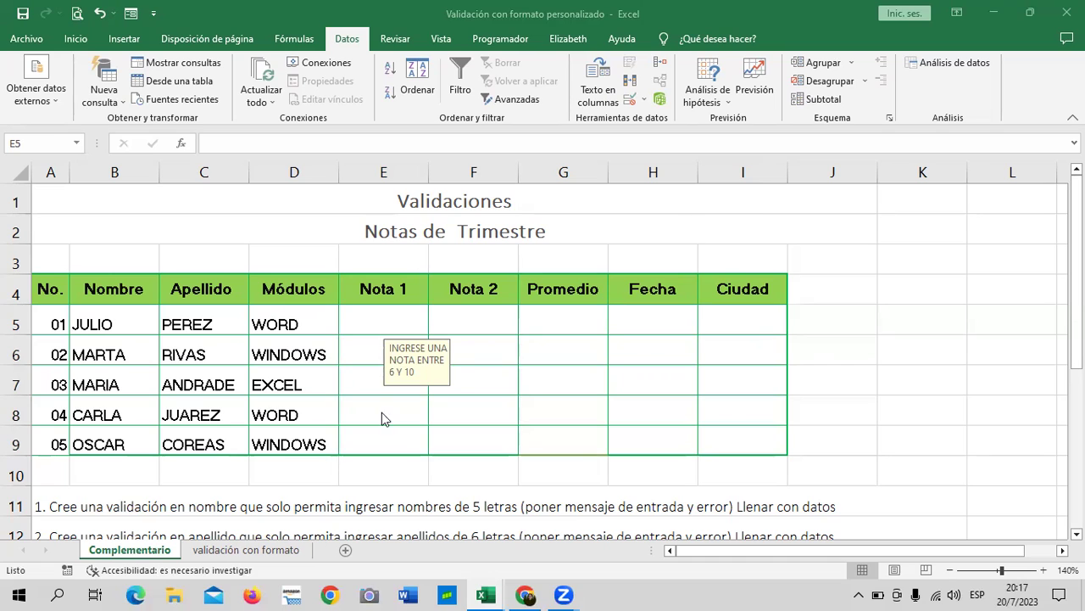
Append ', WORD, EXCEL' to the Módulos list source for D5:D9
left_click_drag(382, 322, 473, 441)
left_click_drag(304, 314, 297, 441)
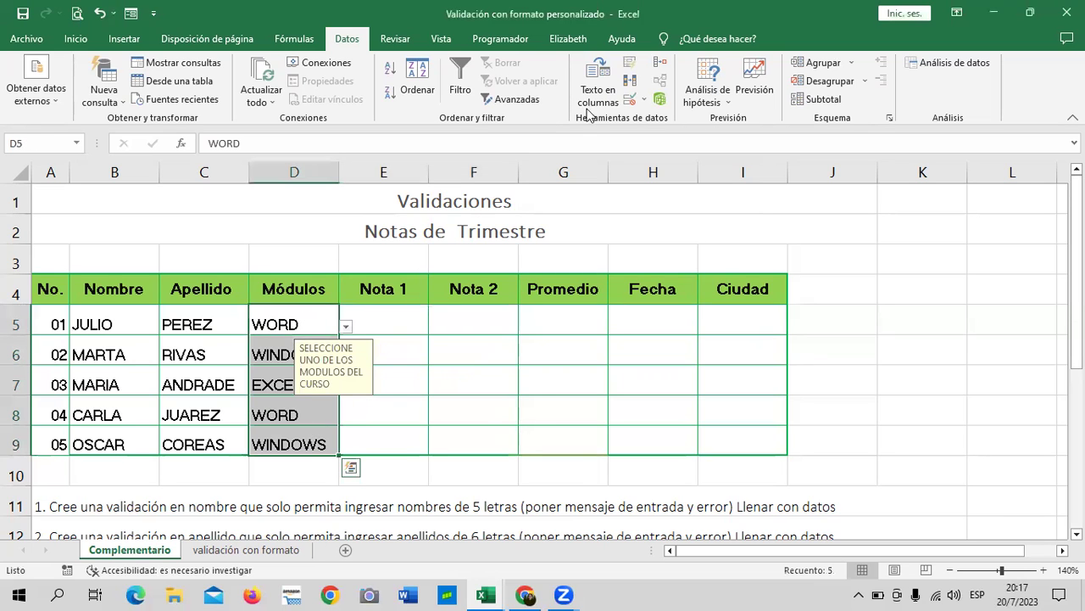
left_click(630, 100)
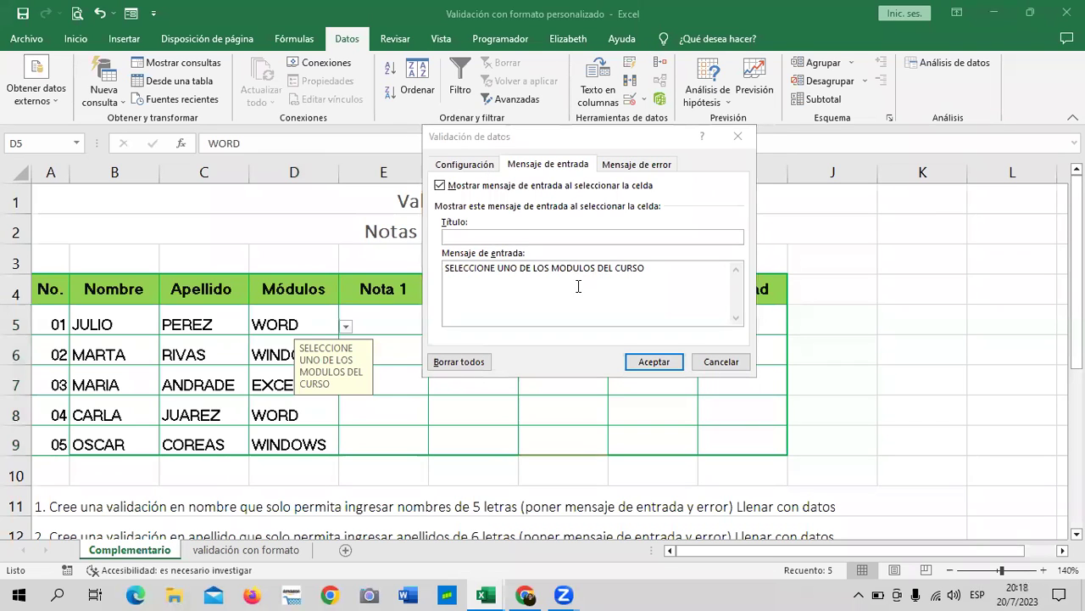
left_click(712, 362)
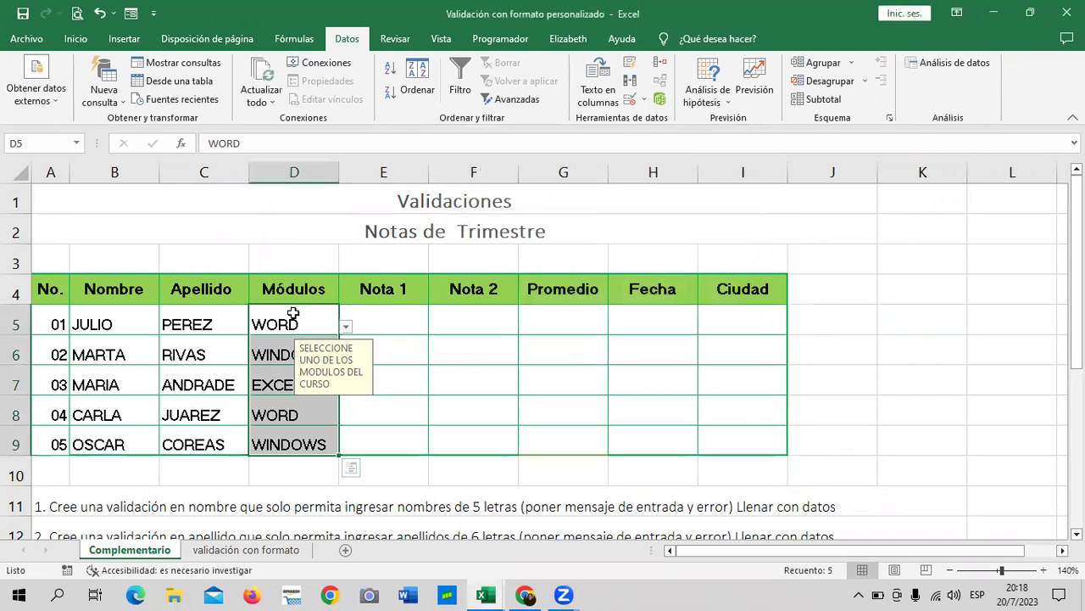
left_click(628, 101)
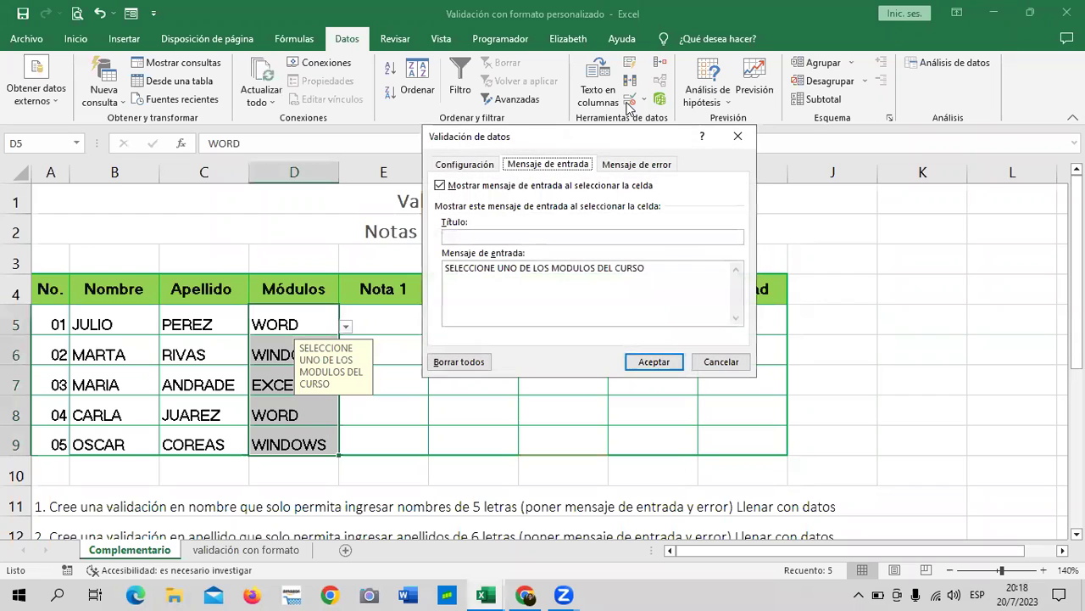
left_click(467, 165)
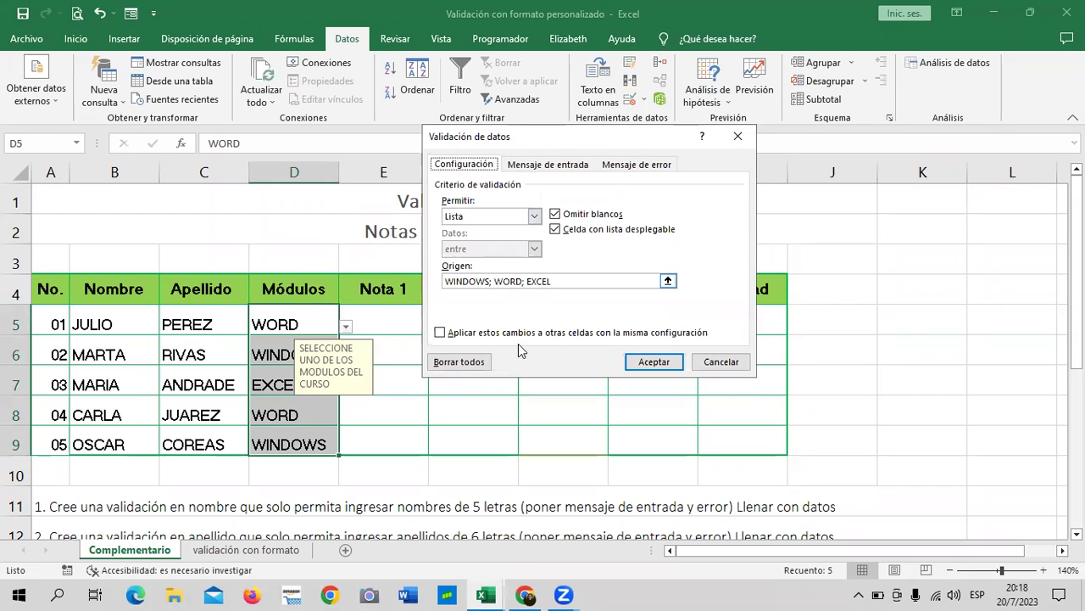
left_click(569, 282)
key("BackSpace")
key("BackSpace")
key("BackSpace")
key("BackSpace")
type(", ")
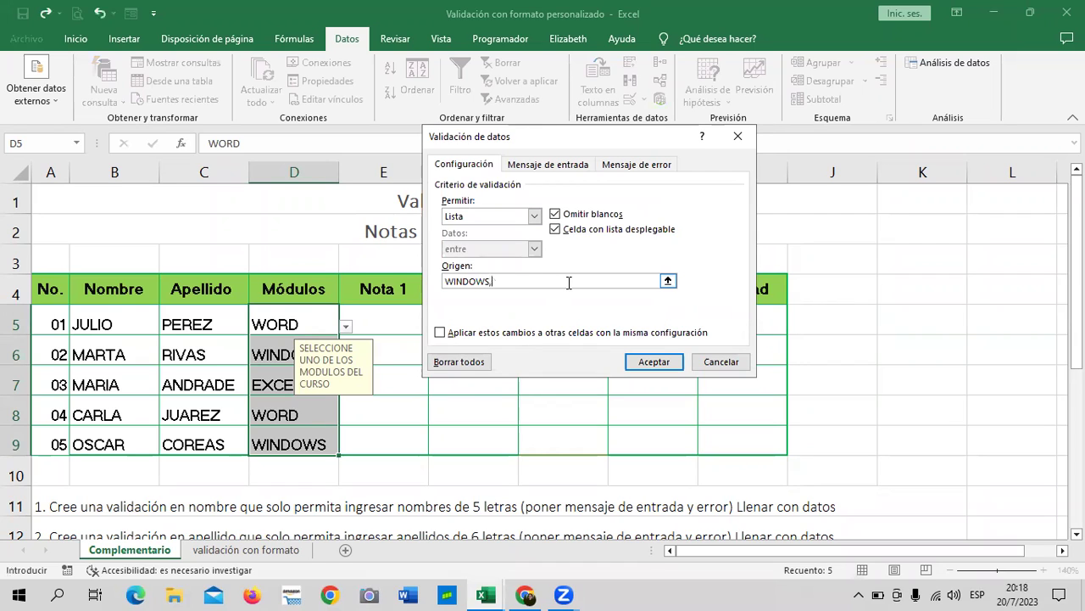
type("WORD, ")
type("EXCEL")
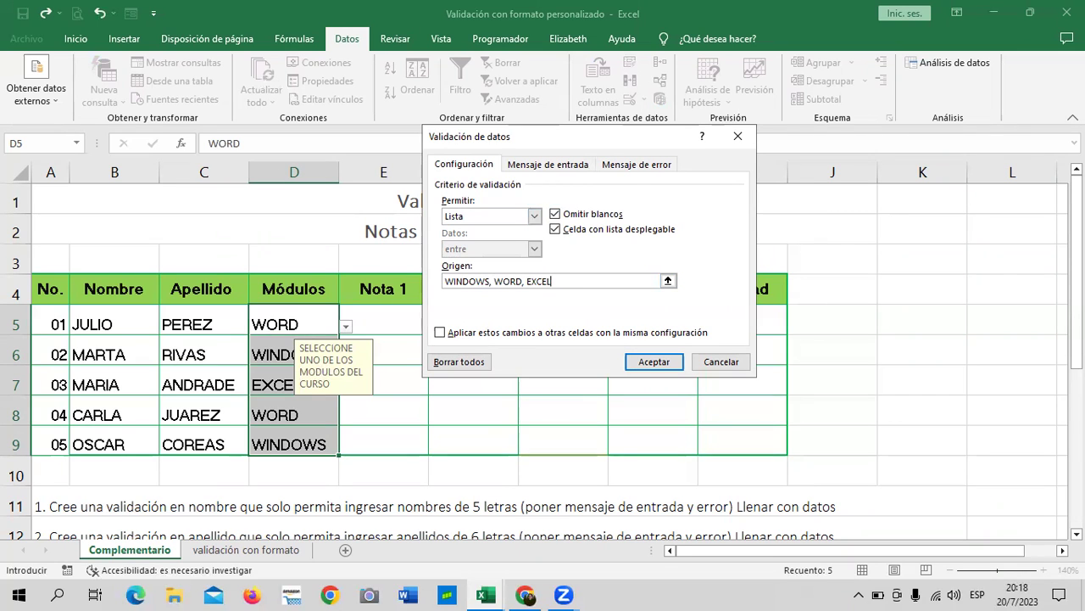
left_click(648, 362)
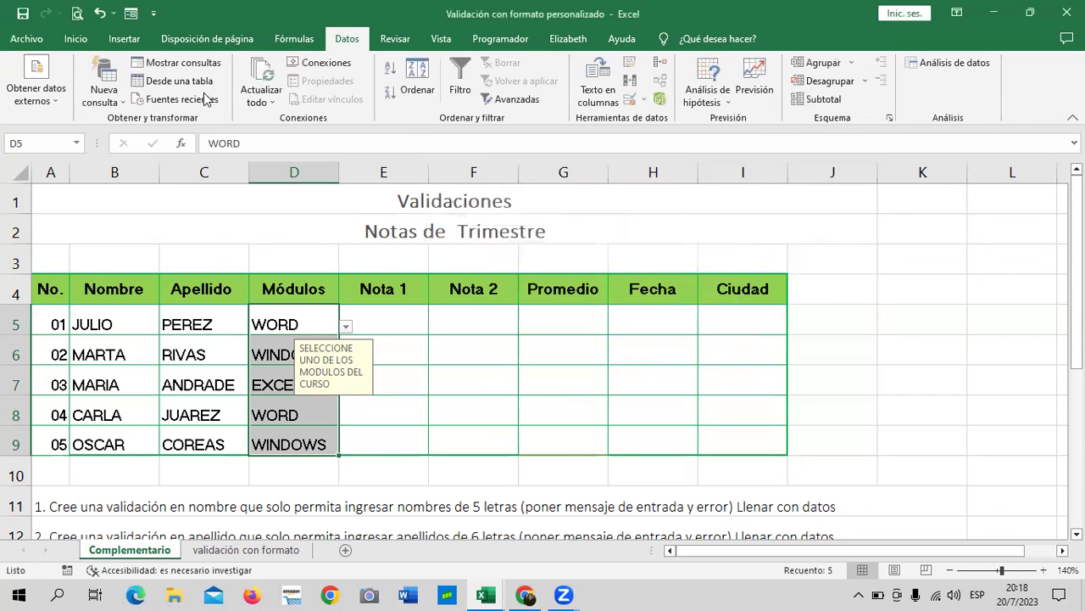
Set D5 and D6 to the combined dropdown entry 'WINDOWS, WORD, EXCEL'
left_click(453, 389)
left_click(317, 322)
left_click(346, 327)
left_click(335, 342)
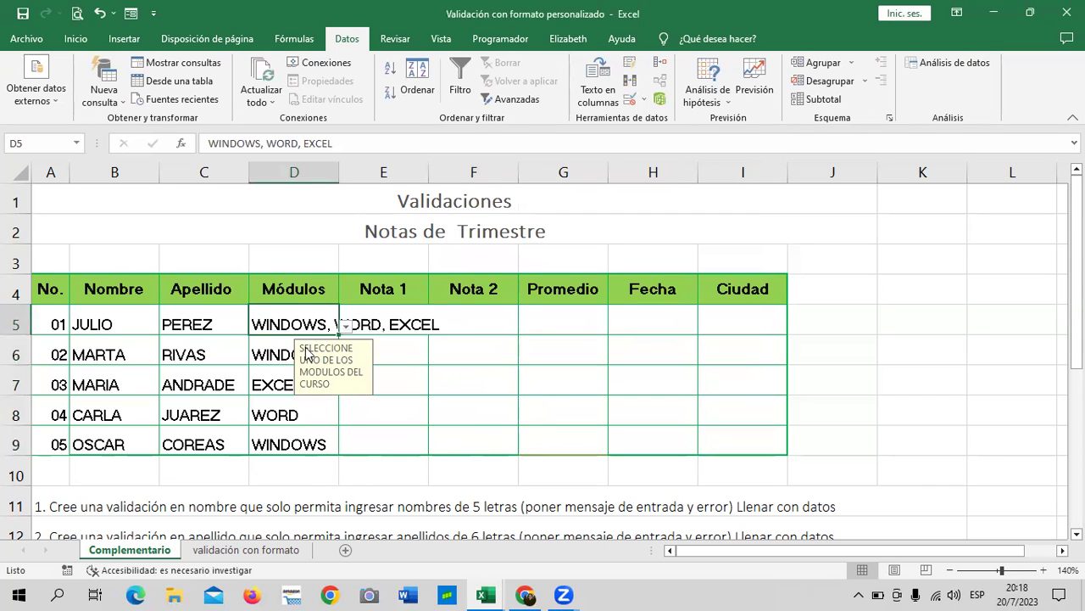
left_click(332, 352)
left_click(346, 357)
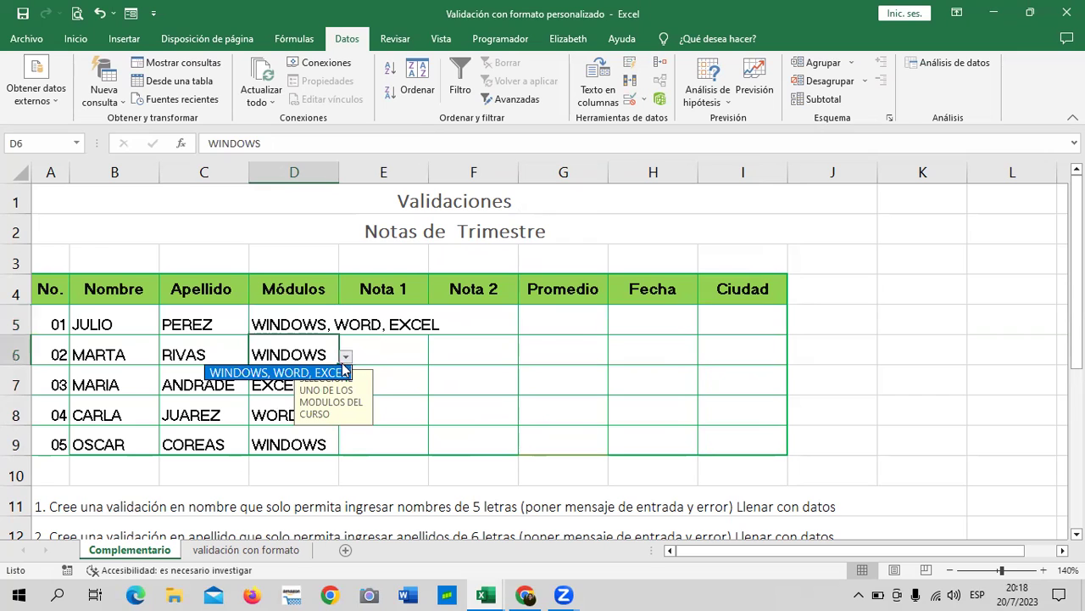
left_click(314, 370)
Clear D5:D9's validation and start a List with source 'WINDOWS; WORD; EXCEL'
left_click(430, 376)
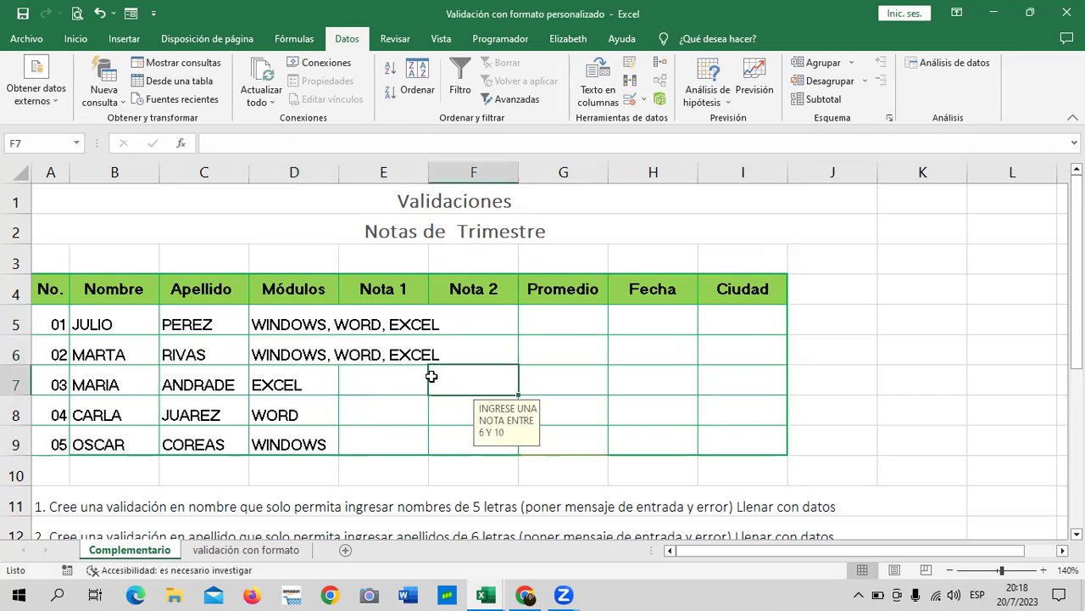
left_click_drag(302, 316, 299, 441)
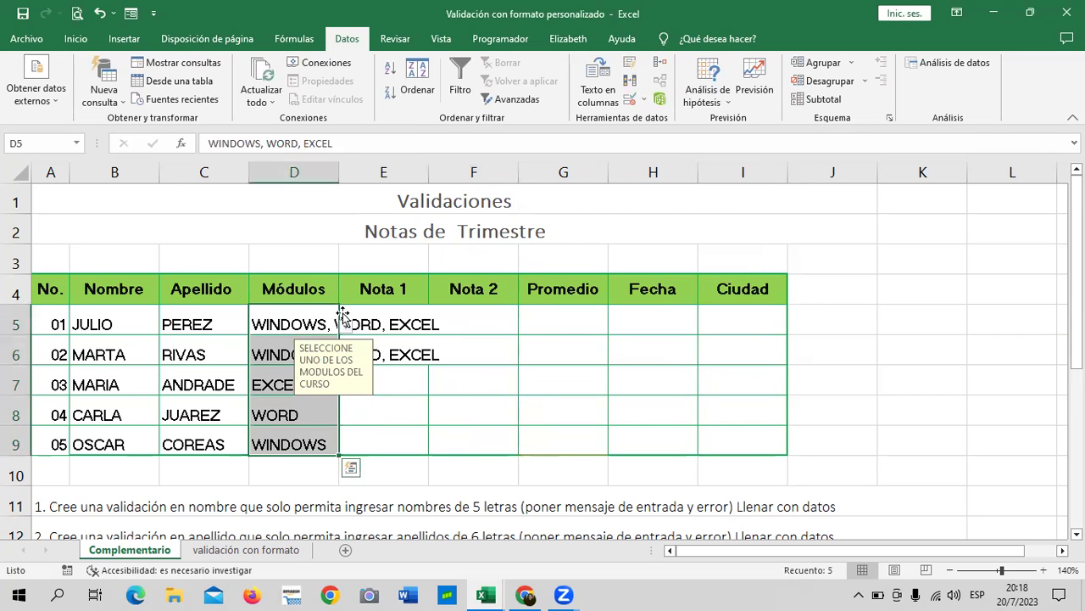
left_click(631, 104)
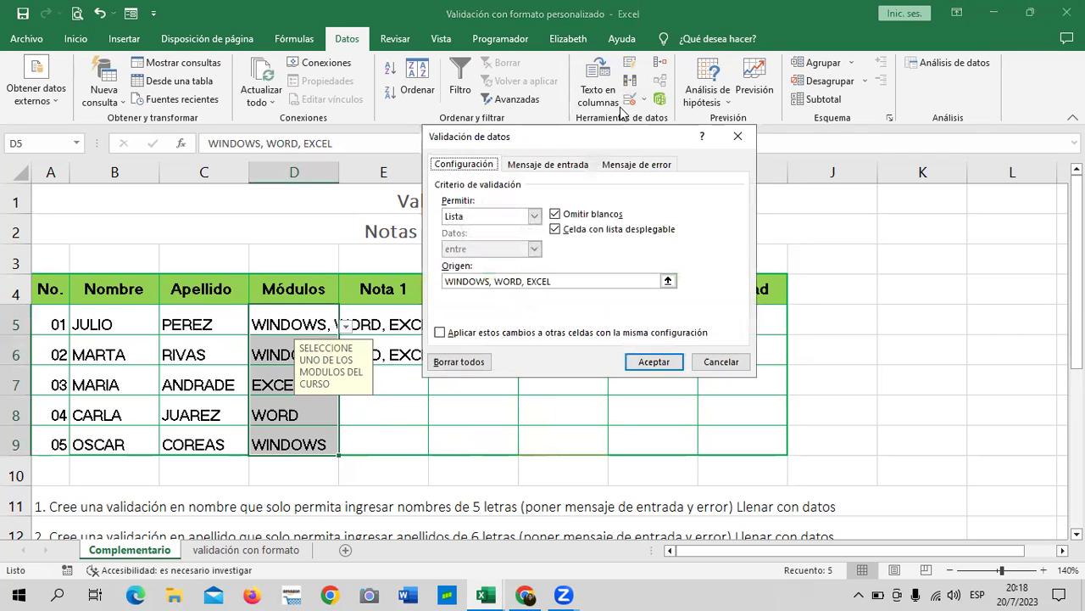
left_click(459, 362)
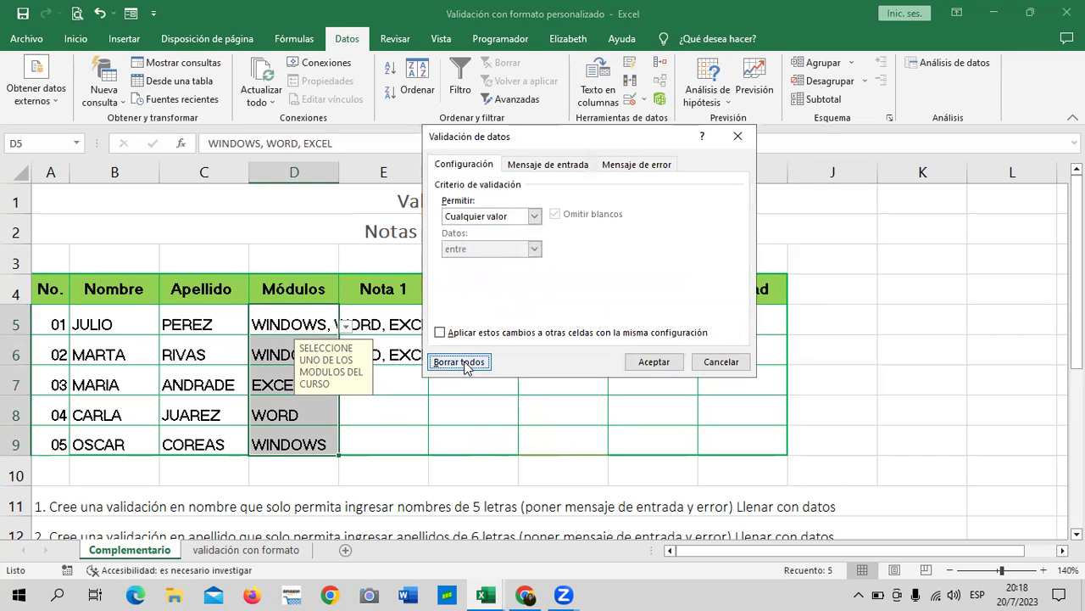
left_click(459, 362)
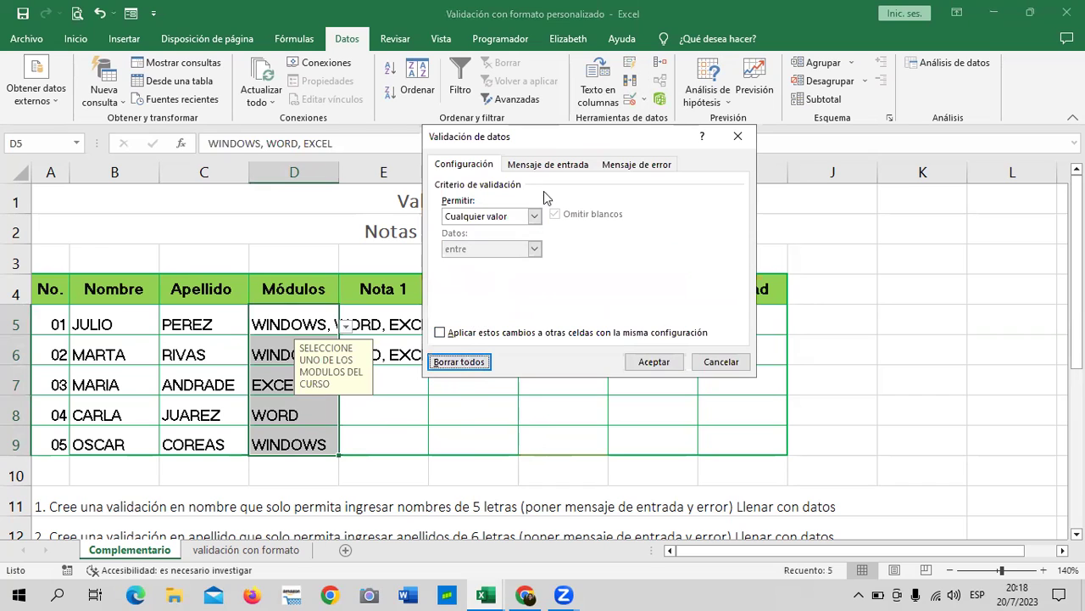
left_click(530, 217)
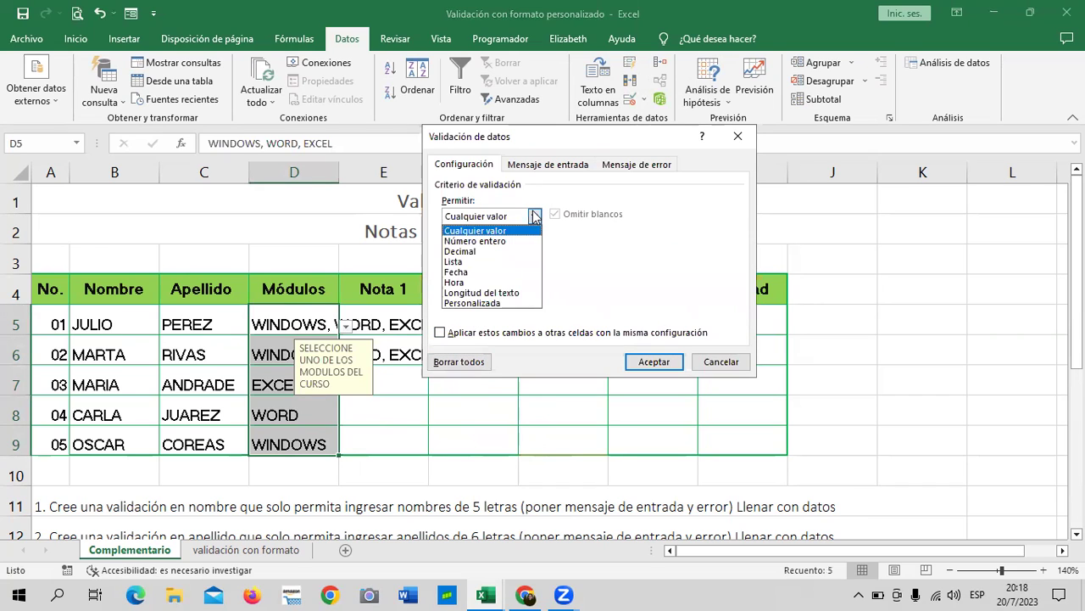
left_click(459, 265)
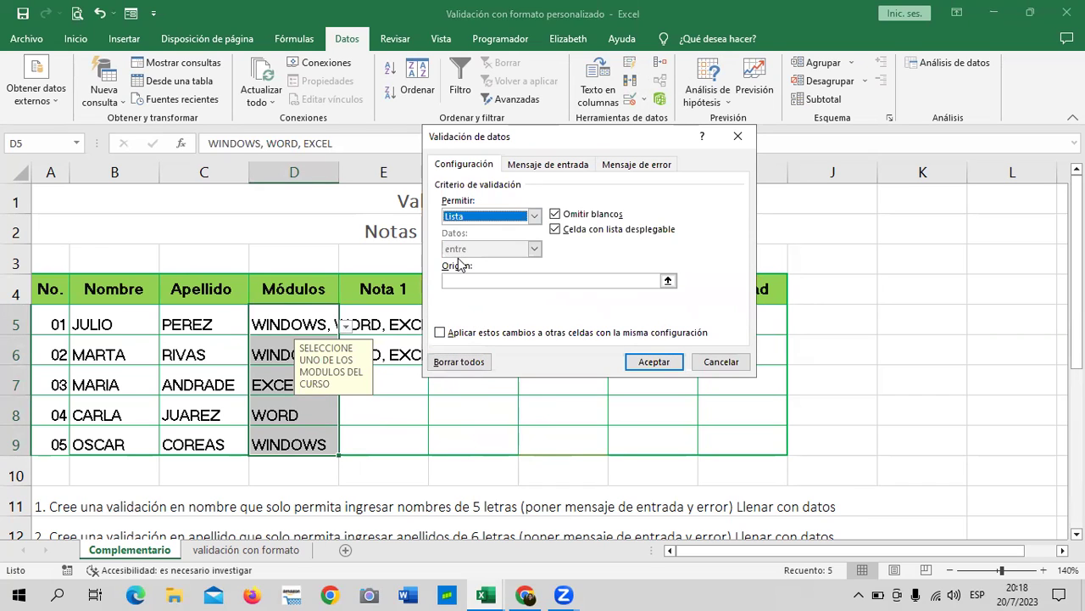
left_click(567, 280)
type("WINDOWS")
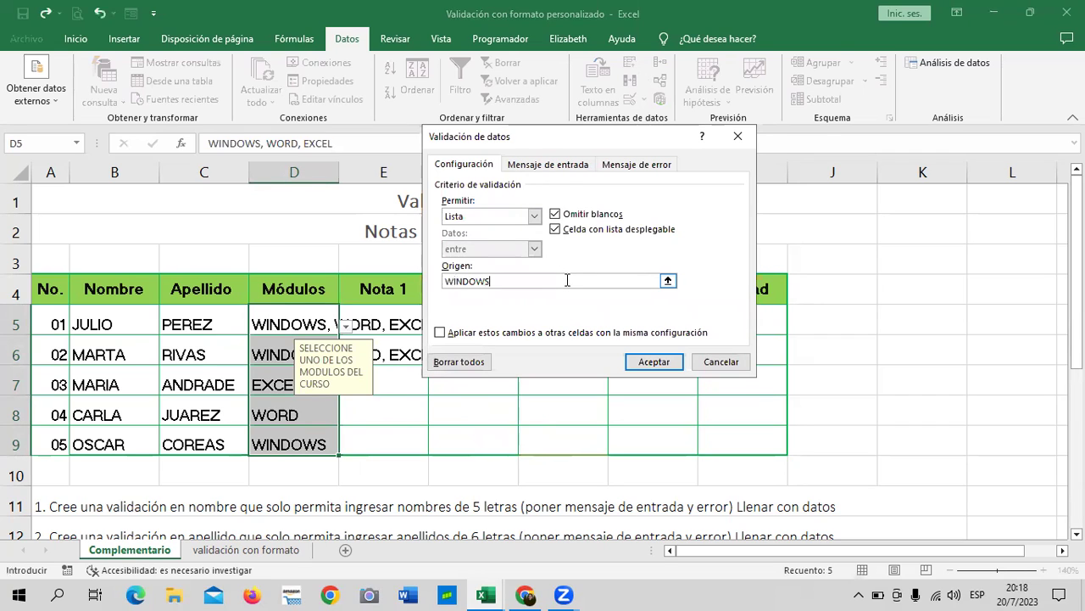
type("; WORD;")
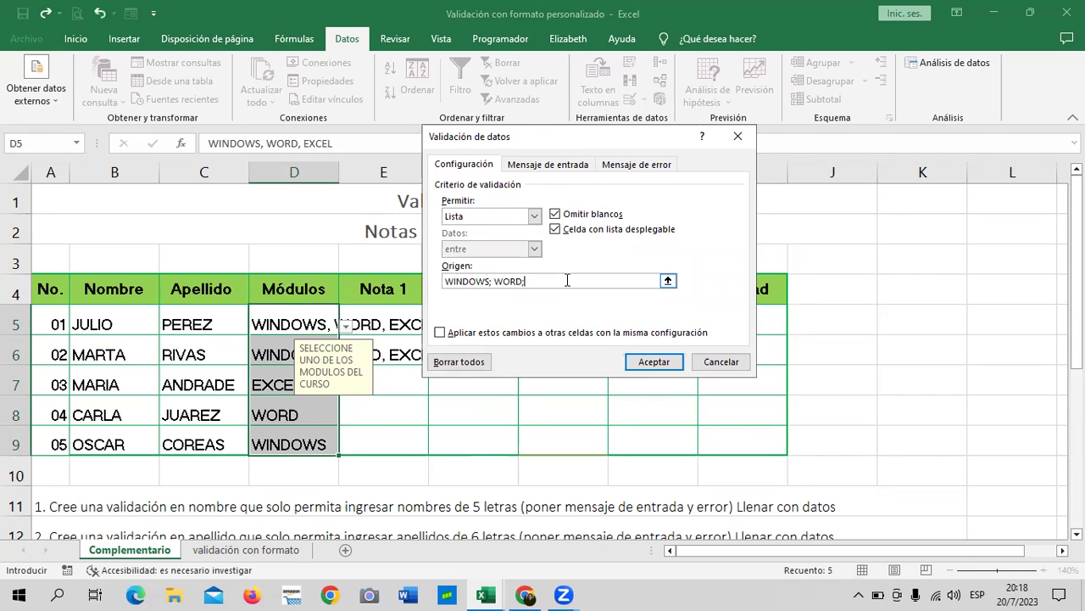
type(" EXCEL")
Confirm the new Módulos list, then set D5 to WINDOWS and D6 to WORD
left_click(654, 362)
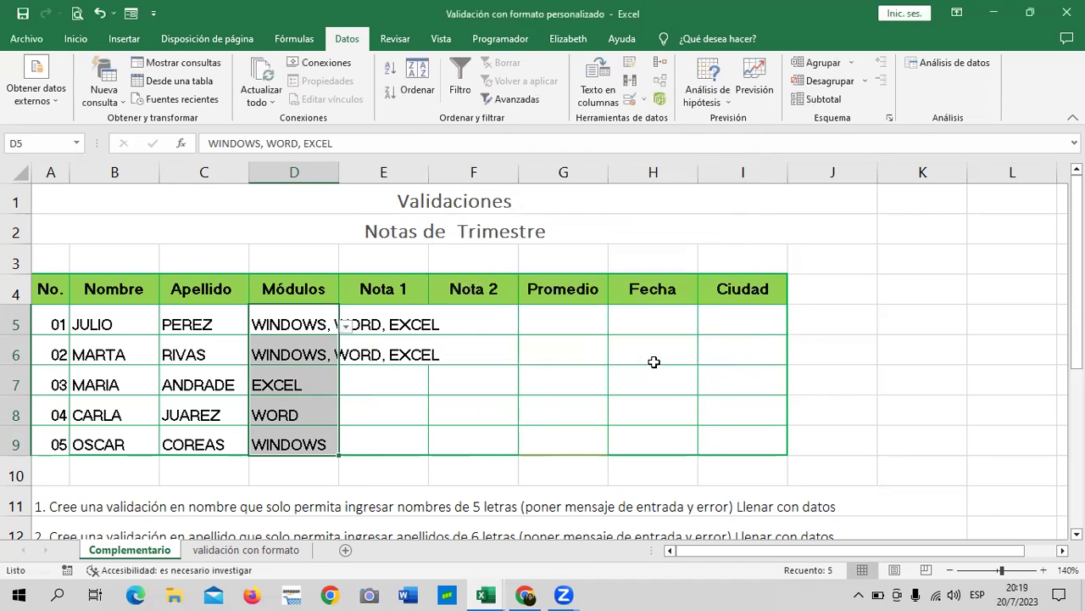
left_click(483, 377)
left_click(304, 322)
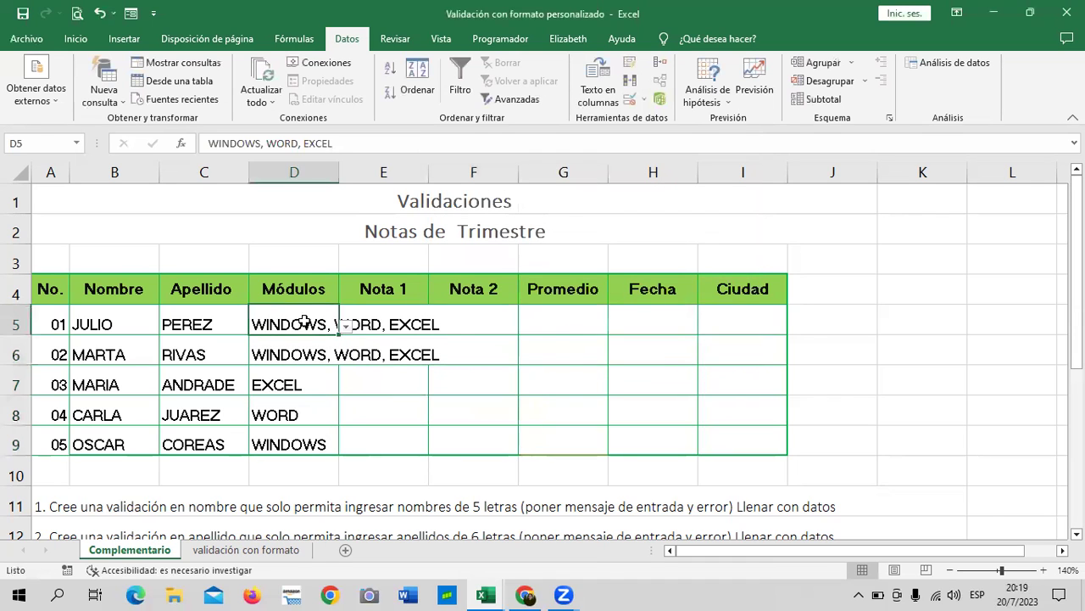
left_click(346, 326)
left_click(309, 342)
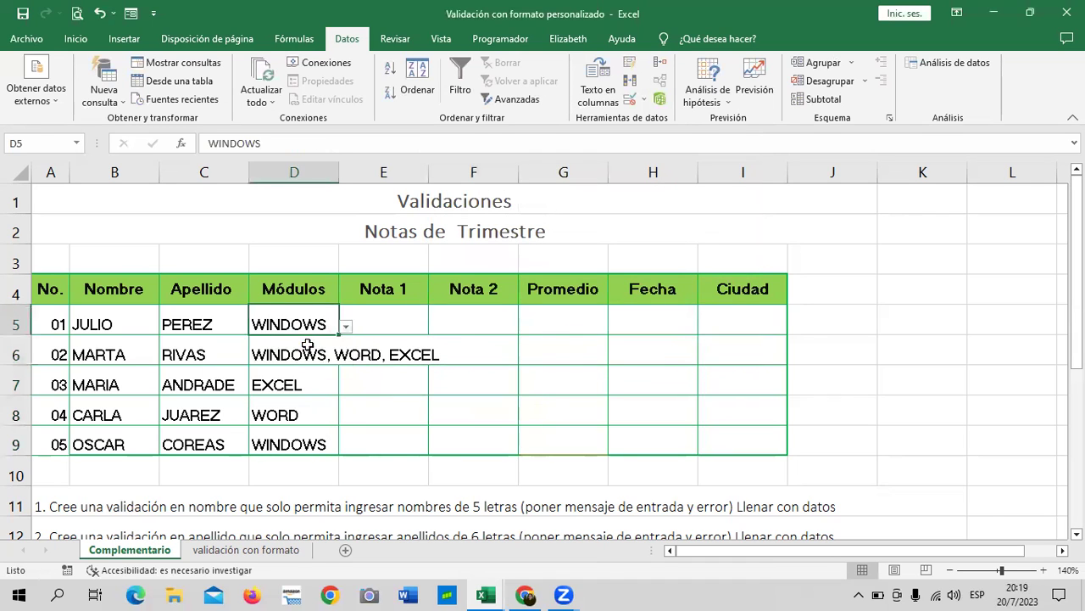
left_click(307, 344)
left_click(346, 356)
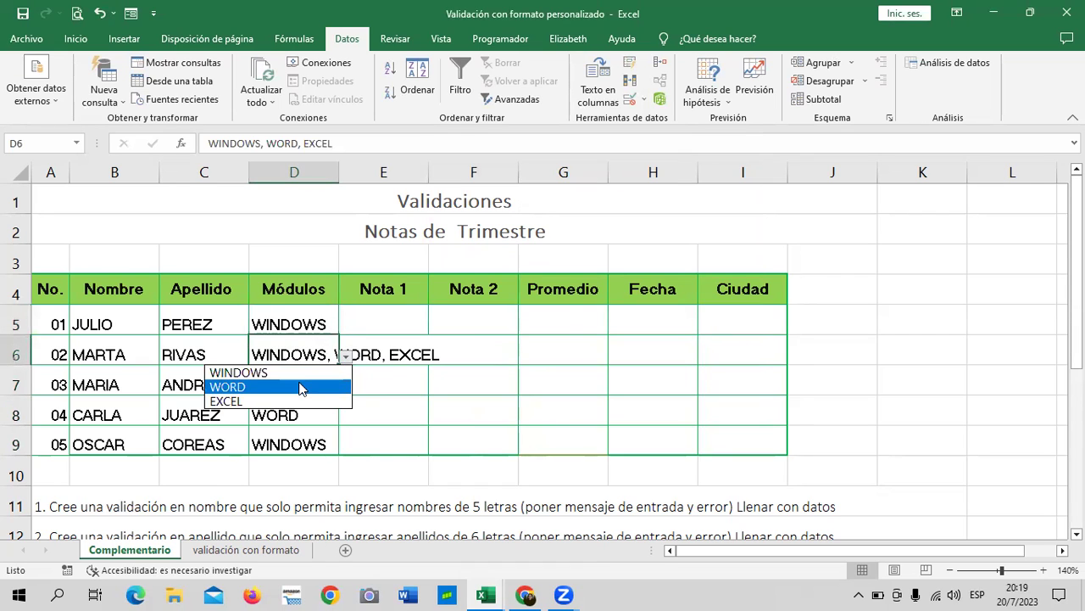
left_click(299, 387)
Set D7 to WINDOWS, D8 to WINDOWS and D9 to WORD from the dropdown
left_click(334, 387)
left_click(345, 386)
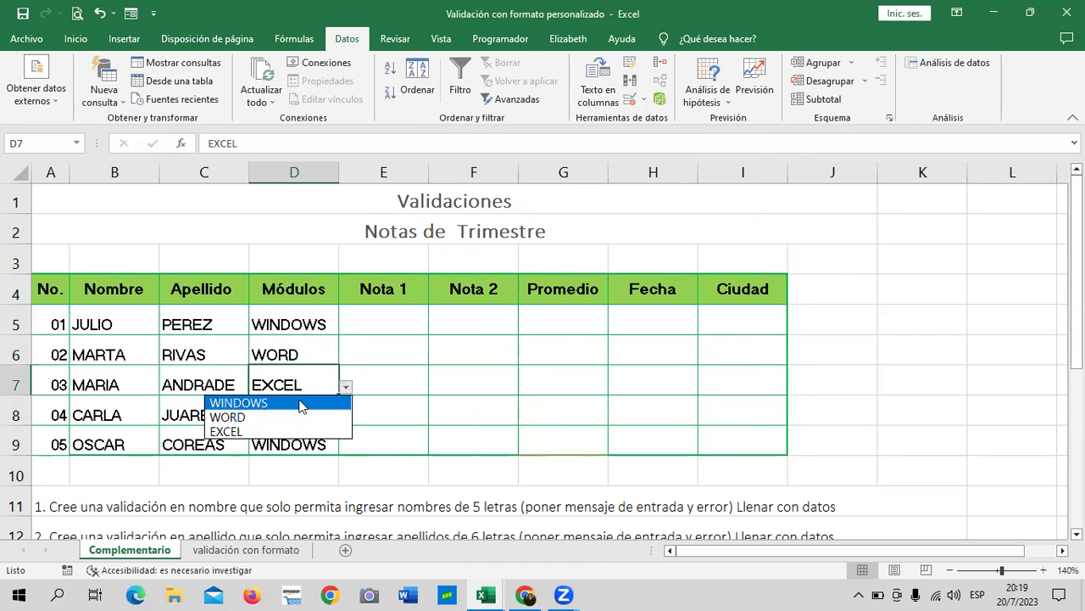
left_click(301, 406)
left_click(323, 416)
left_click(345, 417)
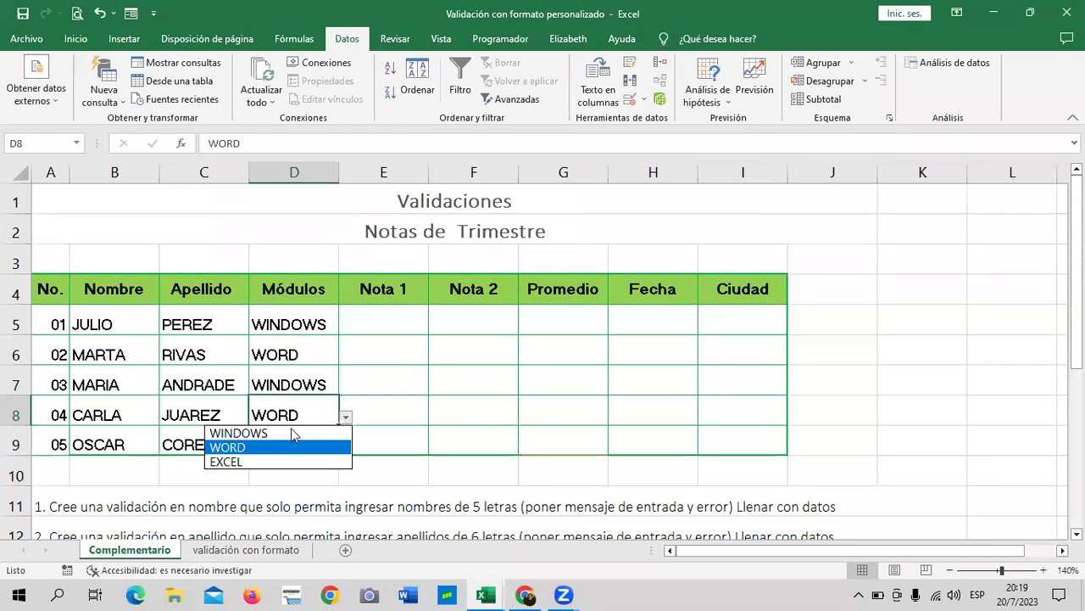
left_click(288, 432)
left_click(338, 444)
left_click(345, 447)
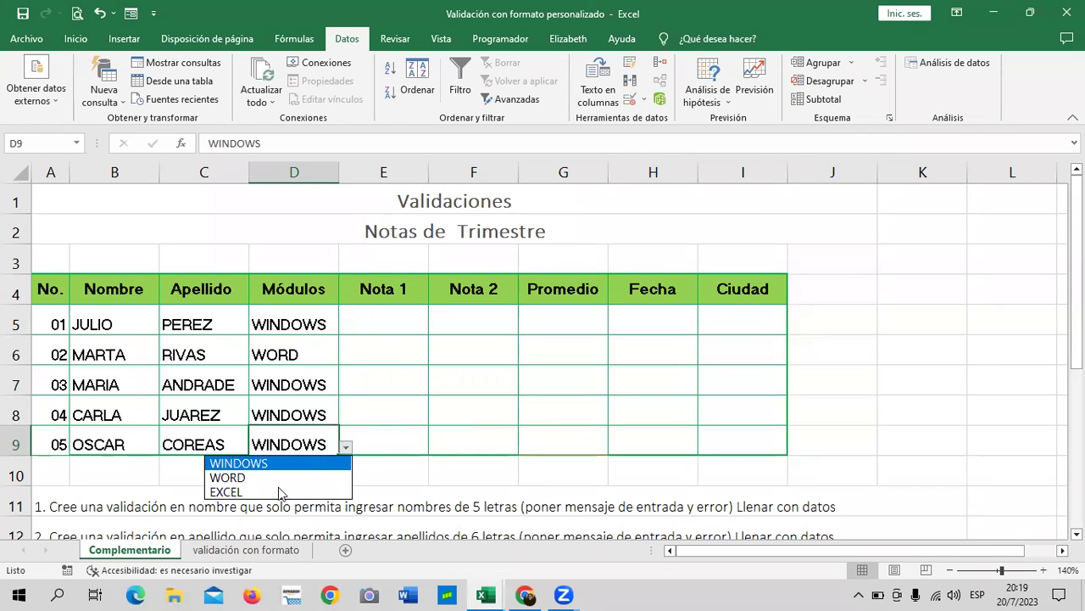
left_click(304, 436)
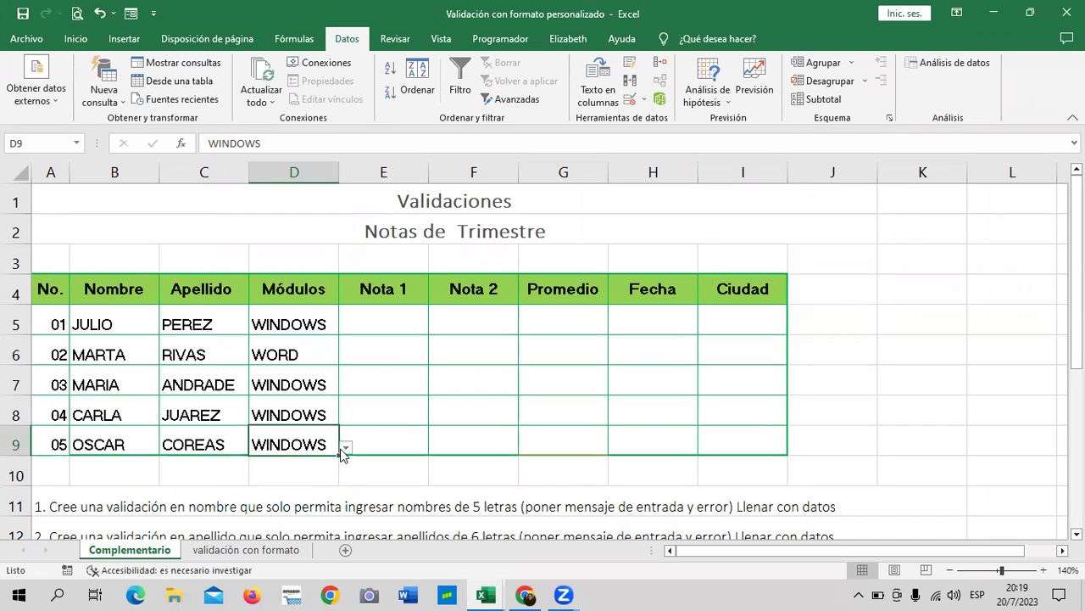
left_click(346, 449)
left_click(277, 480)
Change D8's module from WINDOWS to EXCEL
left_click(417, 439)
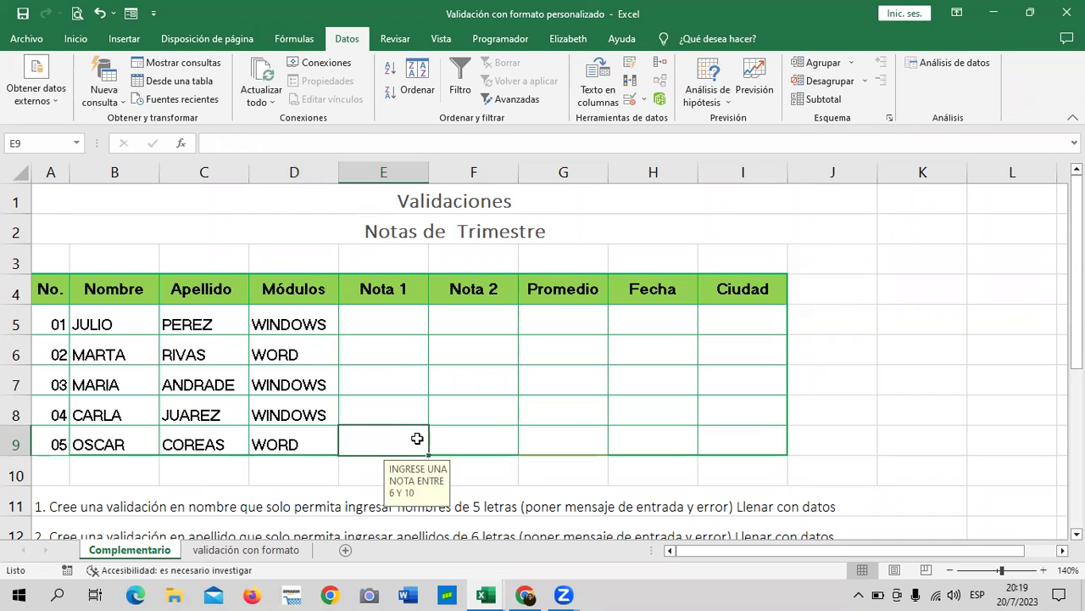
left_click(331, 414)
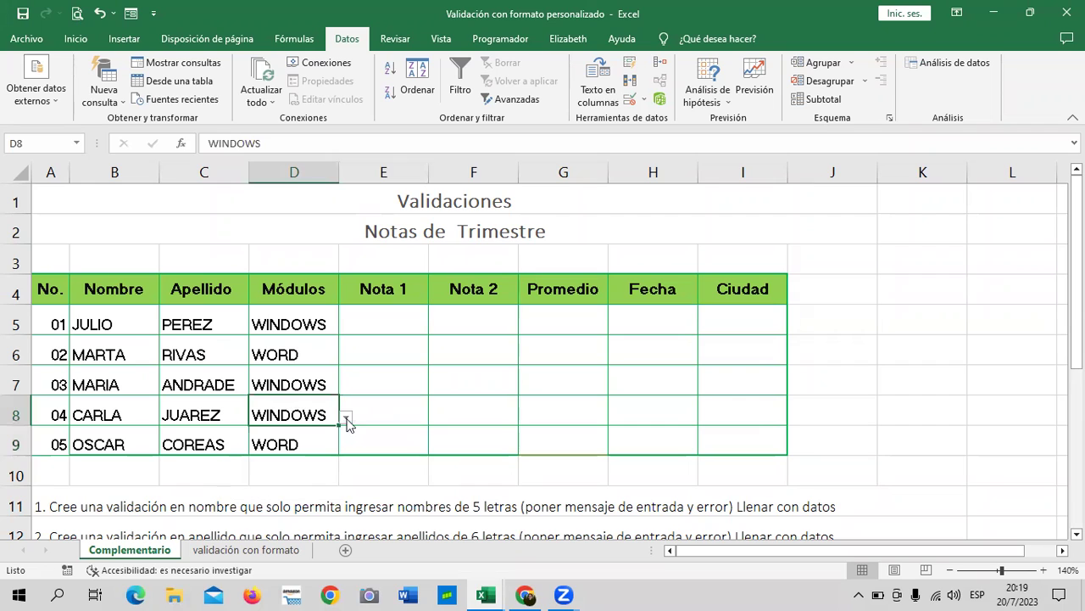
left_click(347, 421)
left_click(280, 467)
left_click(433, 418)
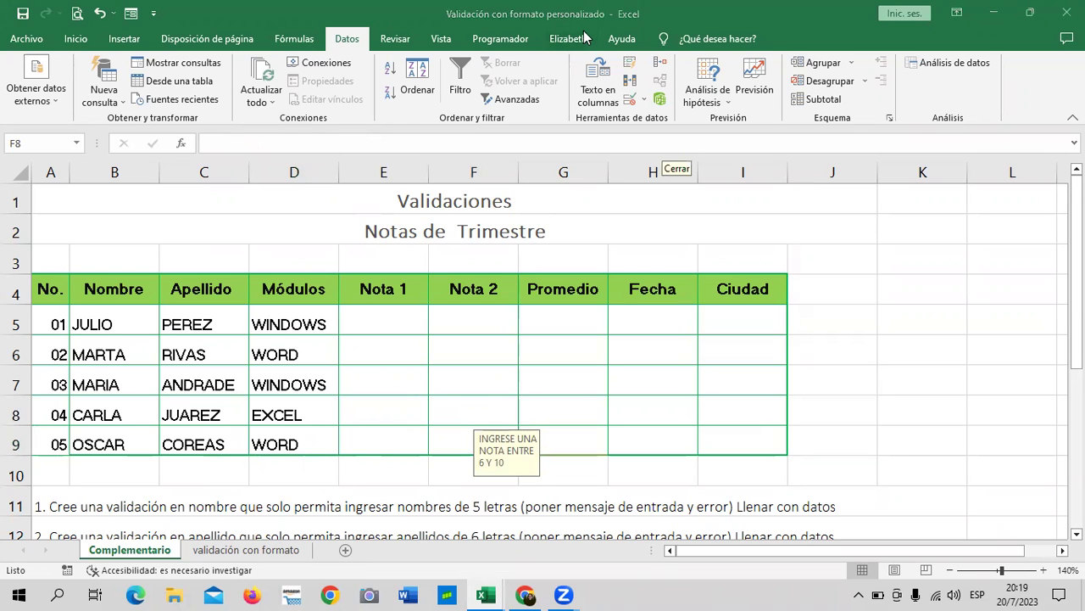
Set the E5:F9 grade validation's error alert style to Advertencia
left_click(399, 318)
left_click_drag(464, 341, 478, 441)
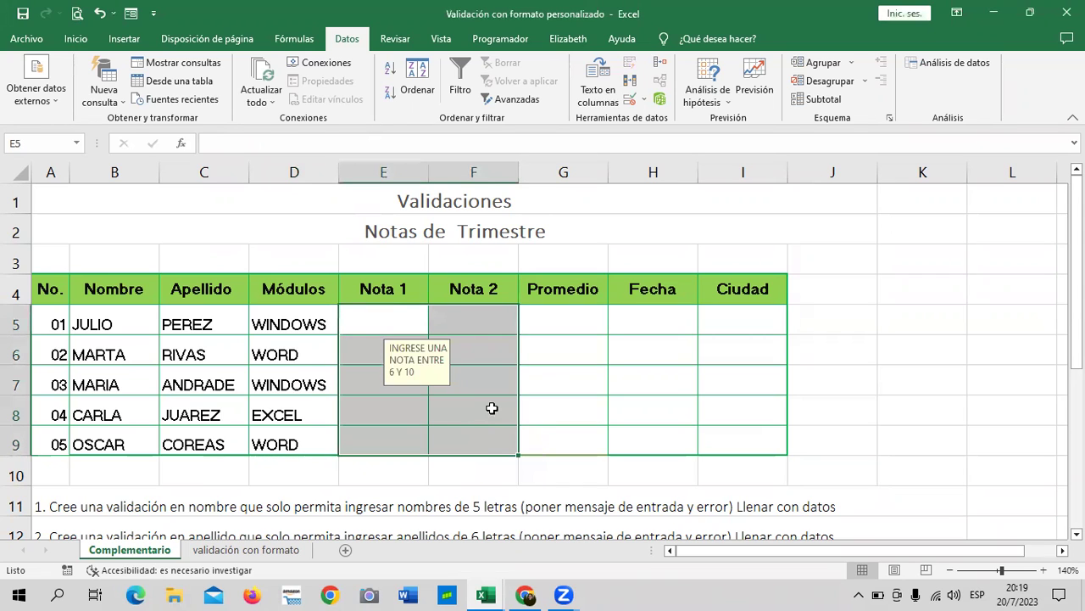
left_click(492, 411)
left_click(386, 316)
left_click_drag(383, 313, 466, 436)
left_click(631, 101)
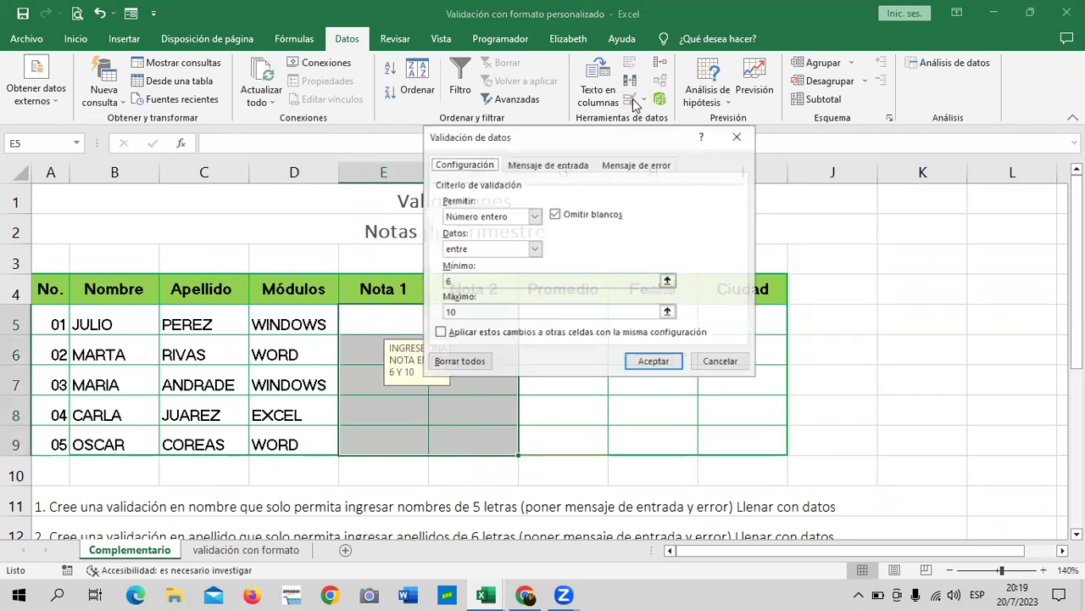
left_click(657, 163)
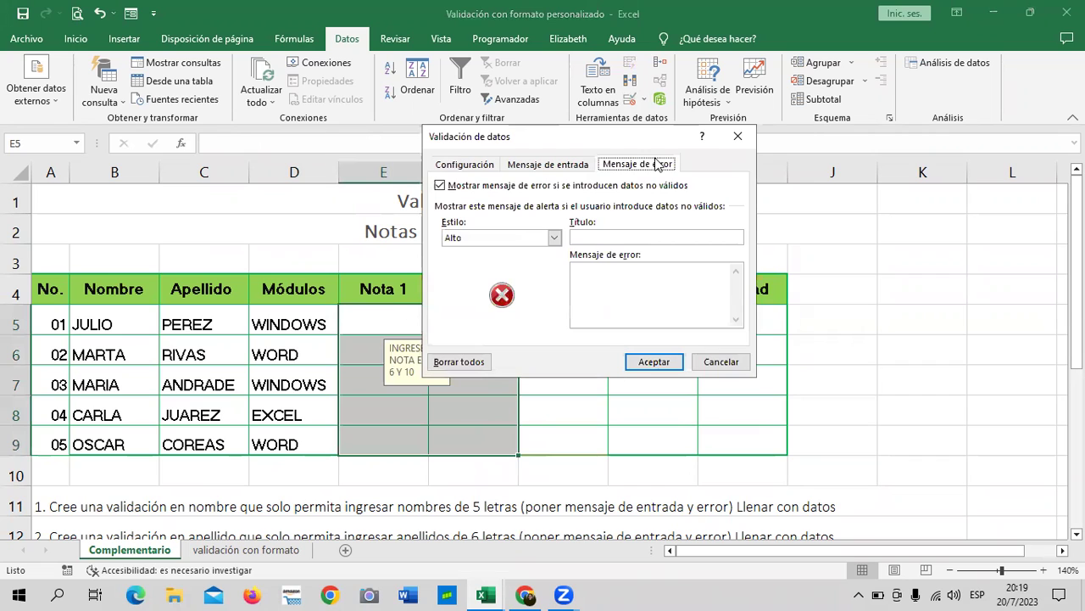
left_click(553, 237)
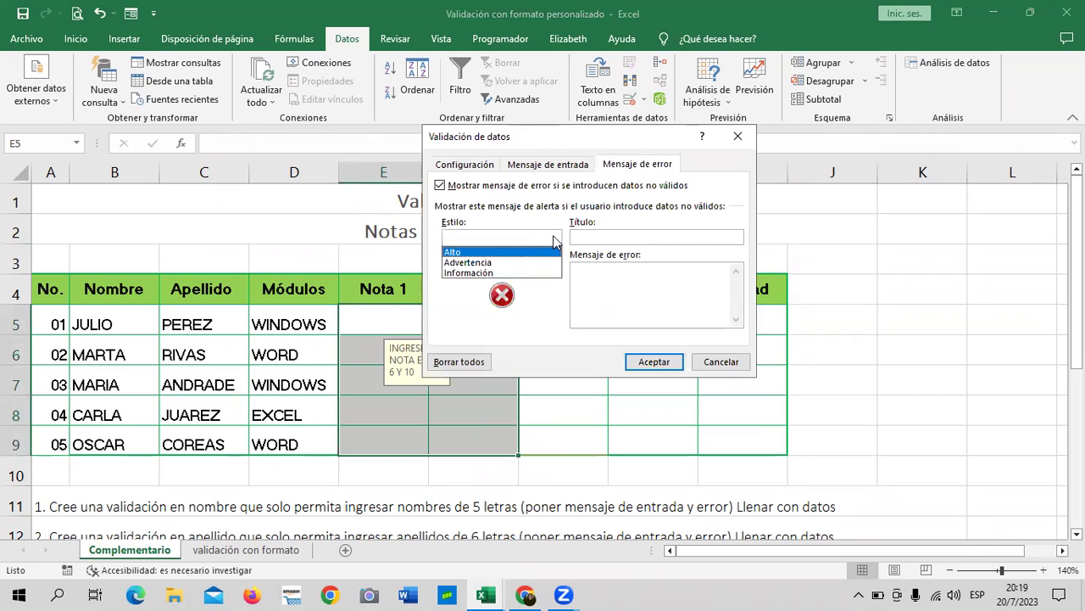
left_click(507, 262)
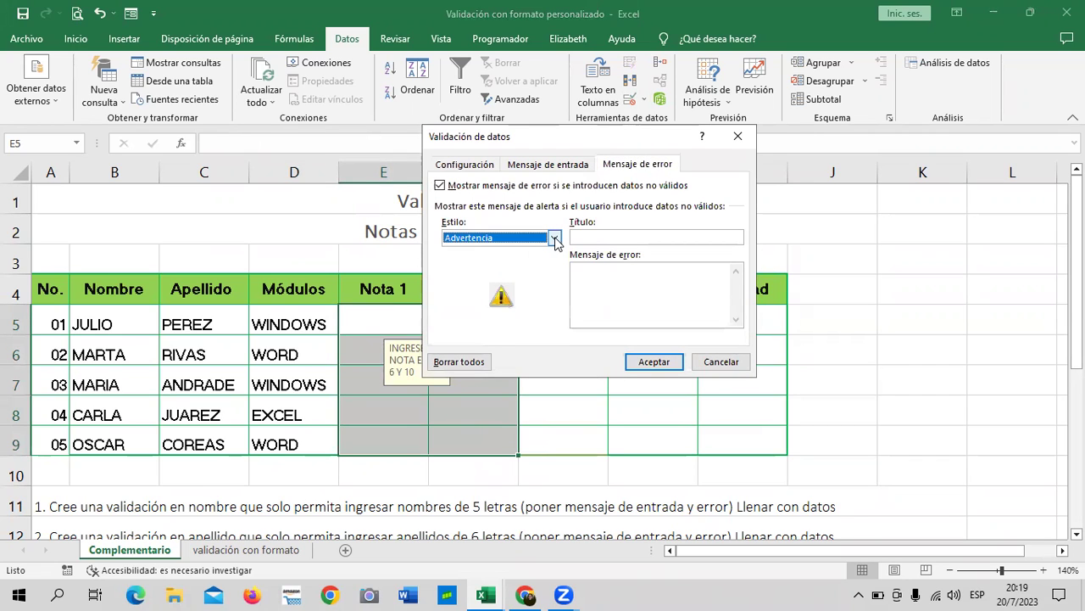
left_click(630, 357)
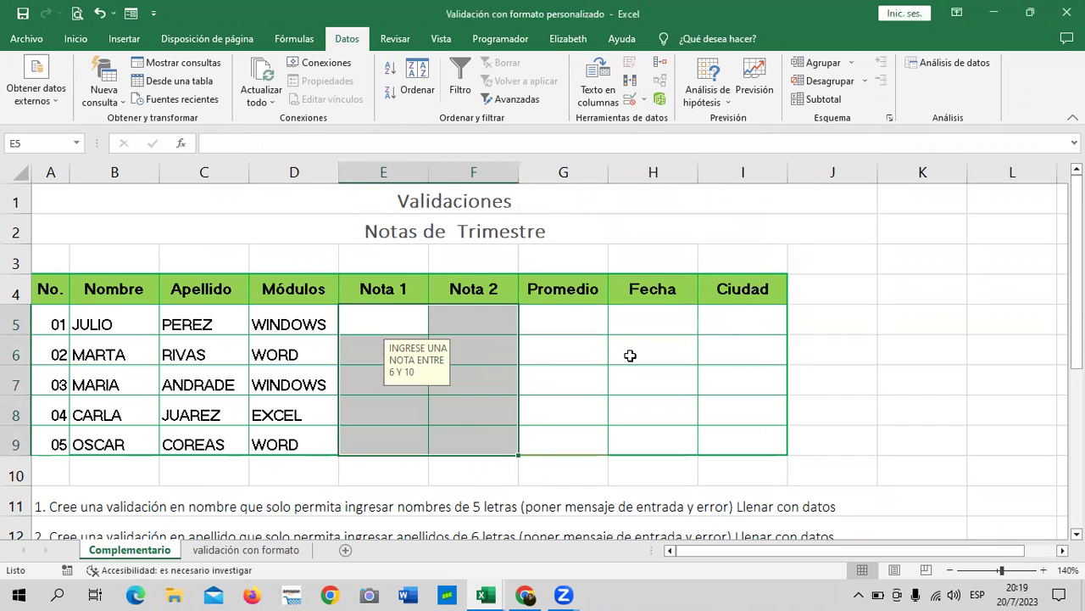
left_click(401, 323)
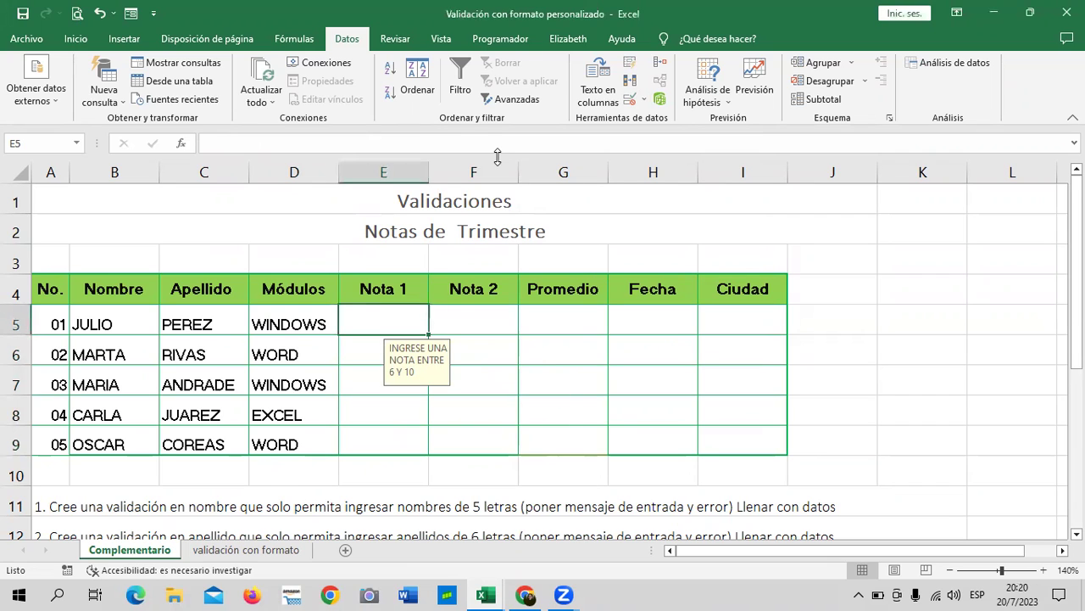
Enter grades 6, 7, 8 and 9 in Nota 1 cells E5 to E8
left_click(545, 392)
left_click_drag(395, 320, 459, 444)
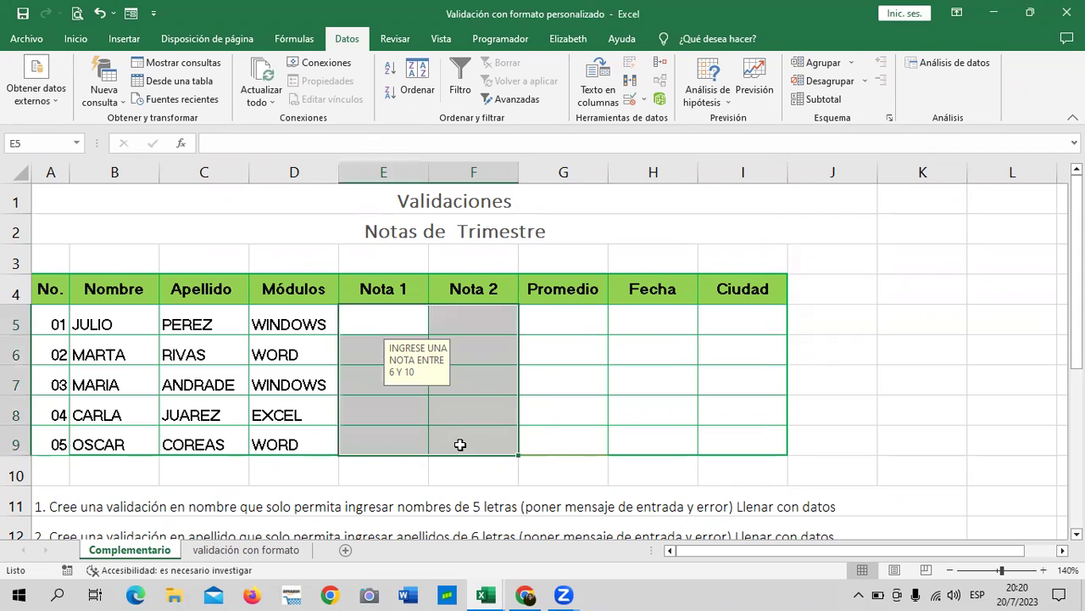
left_click(644, 447)
left_click(395, 321)
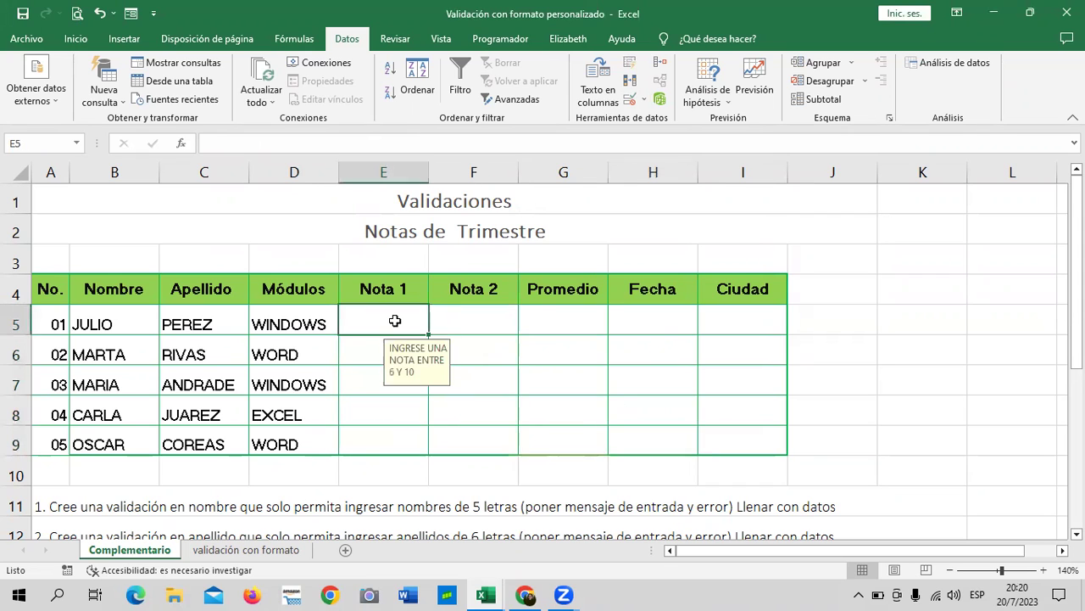
type("6")
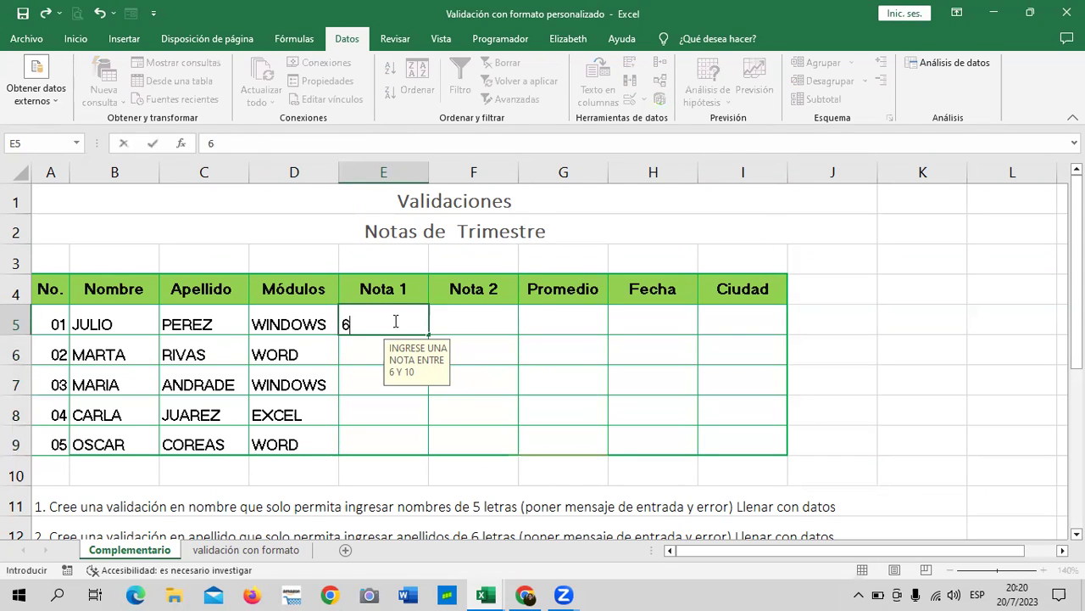
key("Return")
type("7")
key("Return")
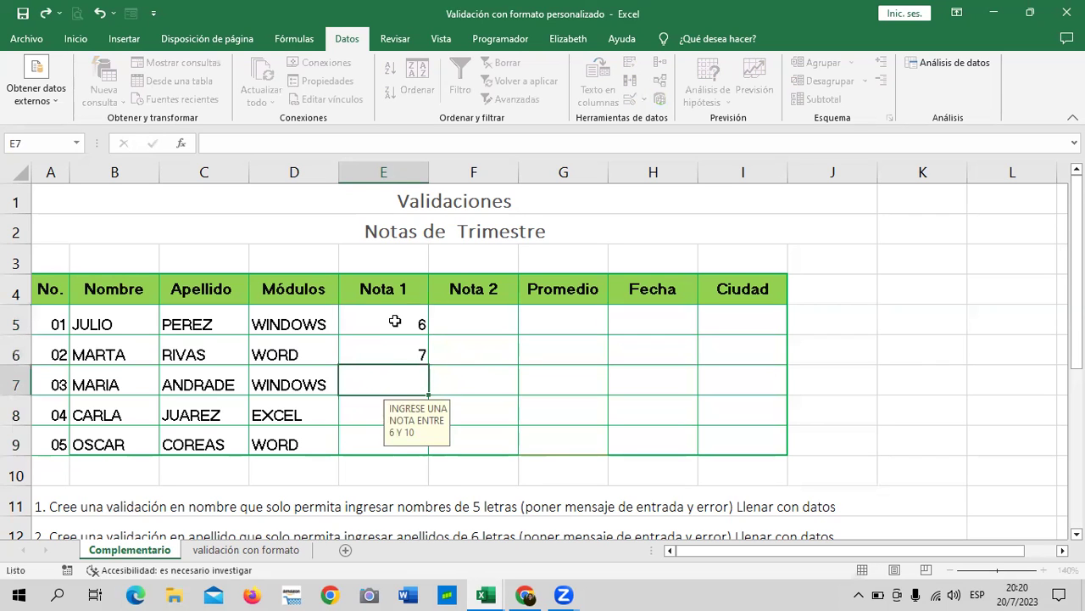
type("8")
key("Return")
type("9")
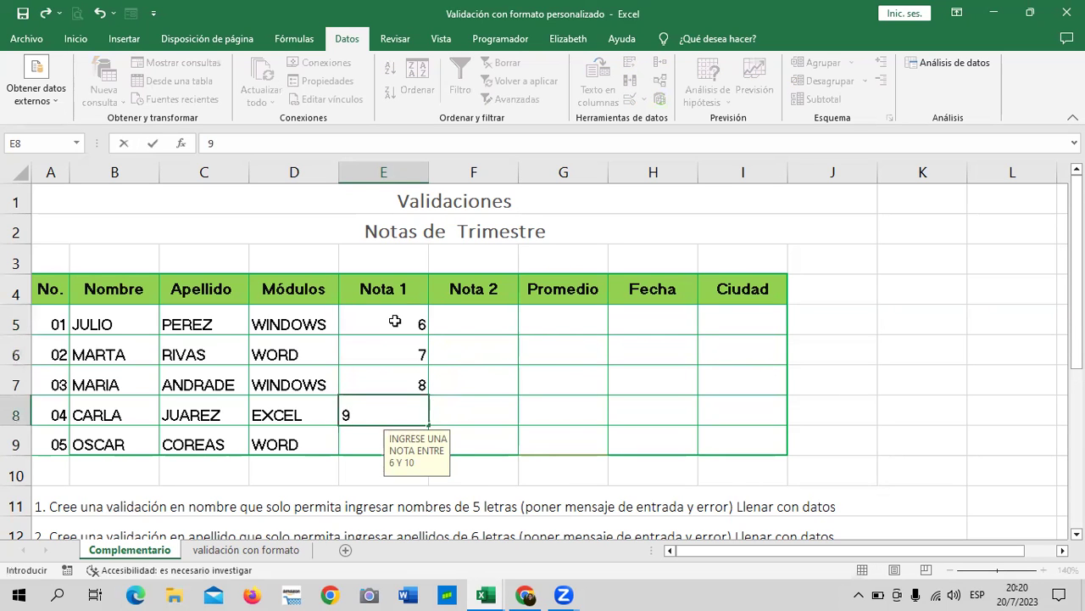
key("Return")
Enter 5 in E9 and keep it by answering Sí to the warning
type("5")
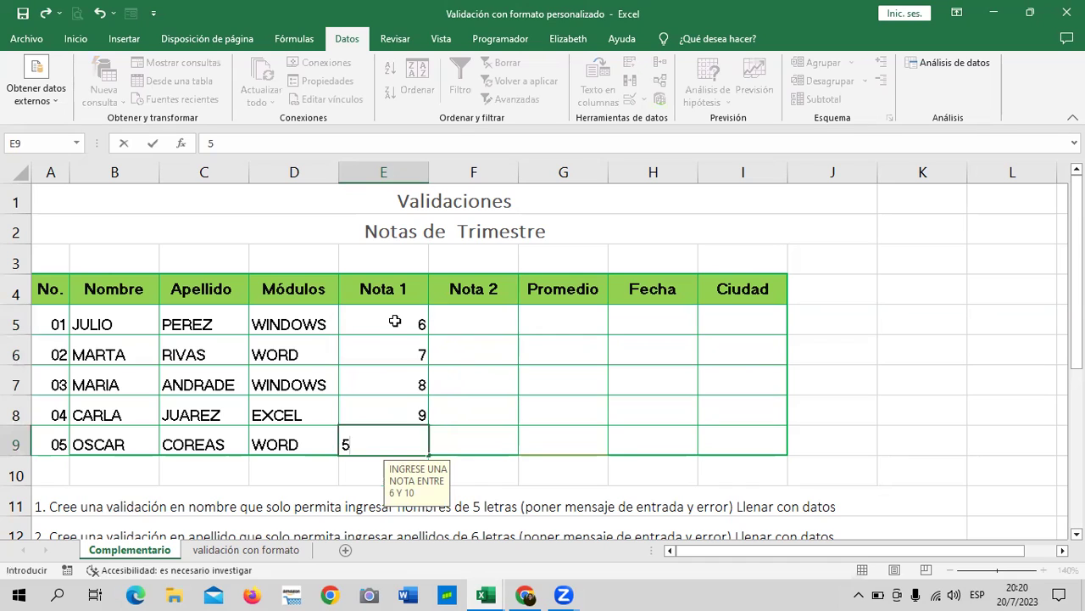
key("Return")
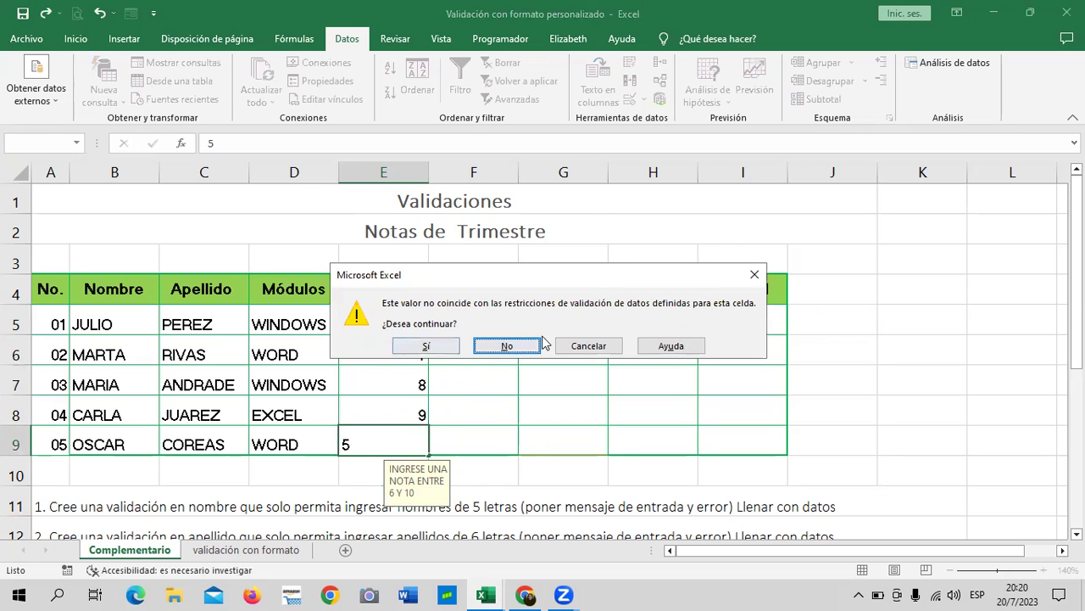
left_click(455, 346)
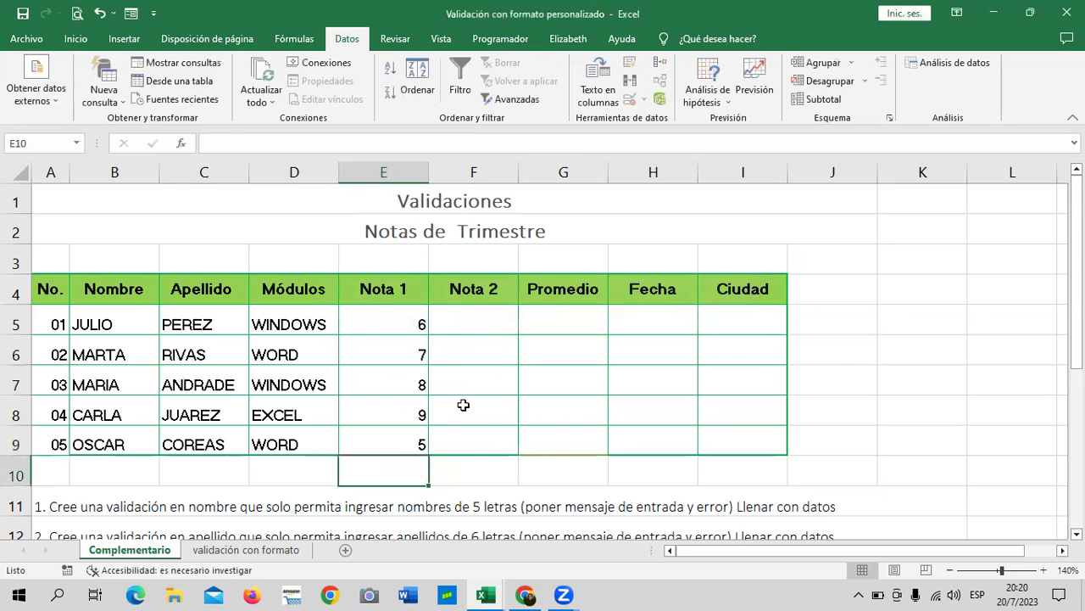
left_click(491, 435)
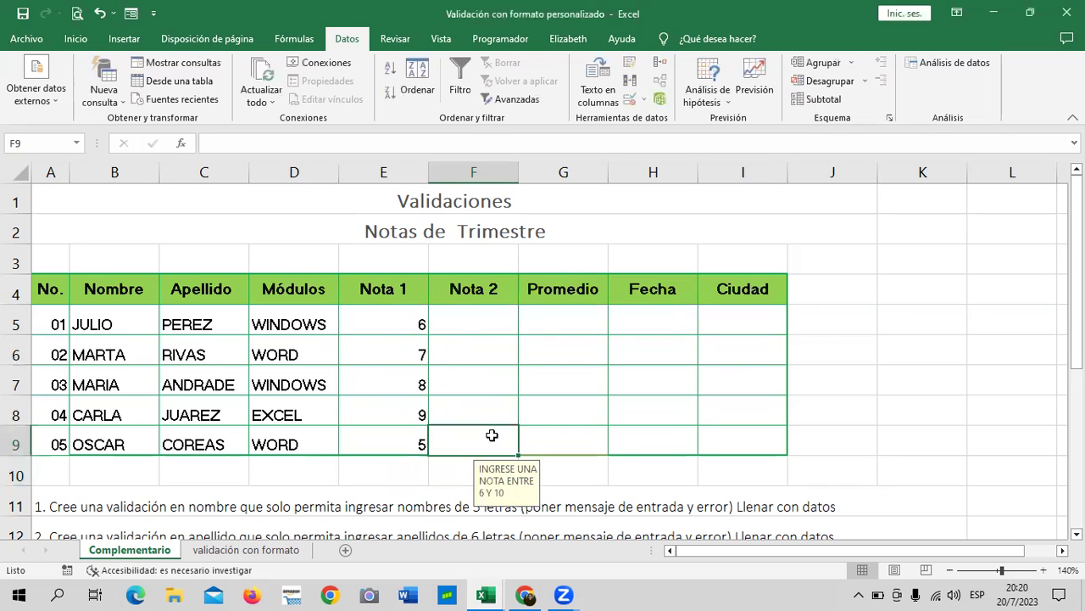
left_click(406, 435)
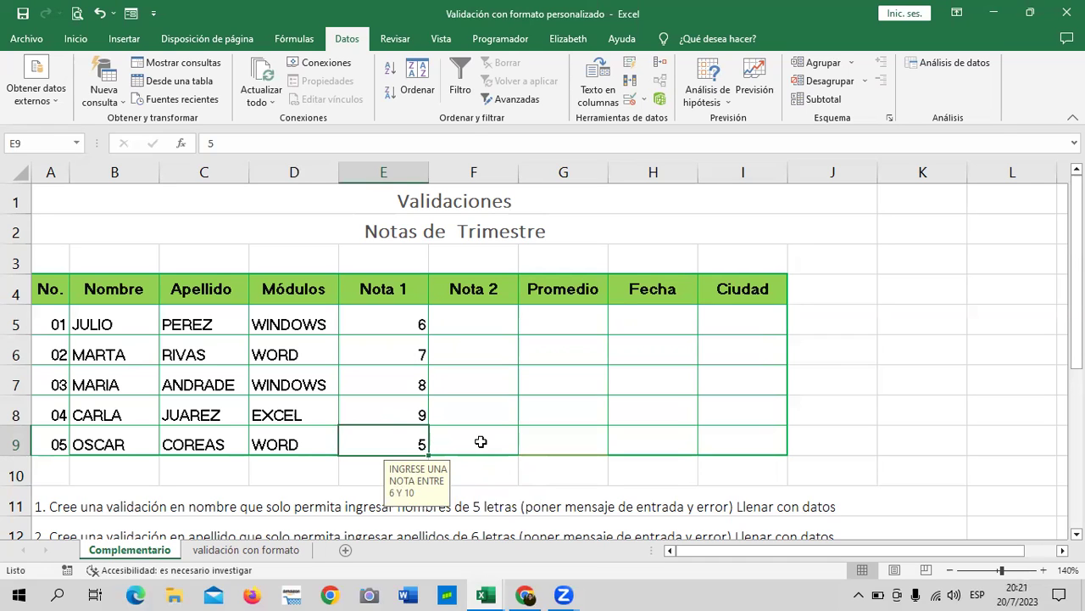
Change the error alert style of the E5:F9 grade validation to Alto (stop)
left_click_drag(392, 319, 476, 443)
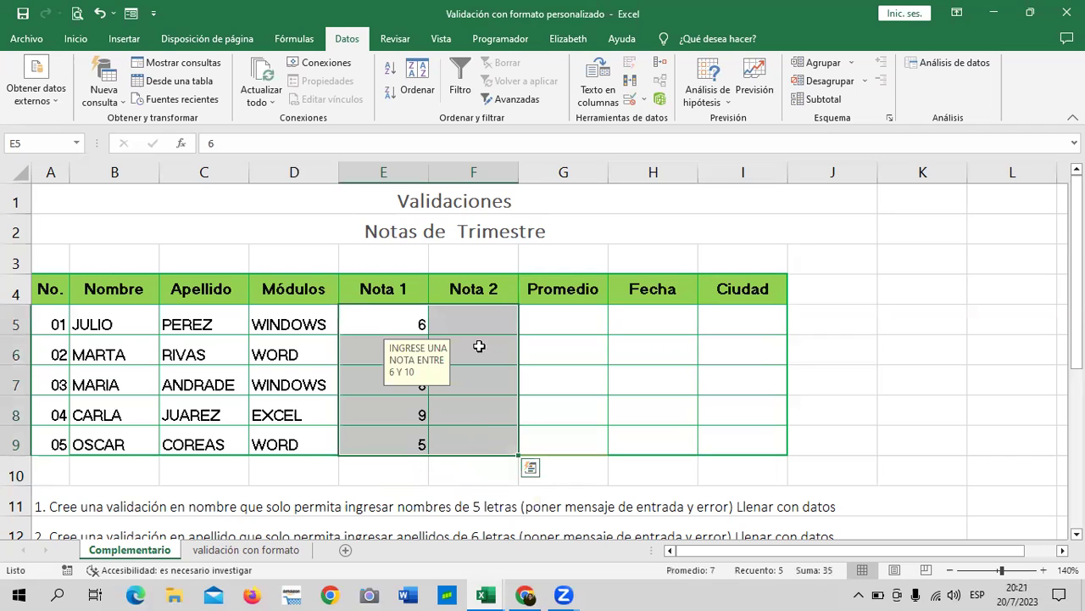
left_click(630, 99)
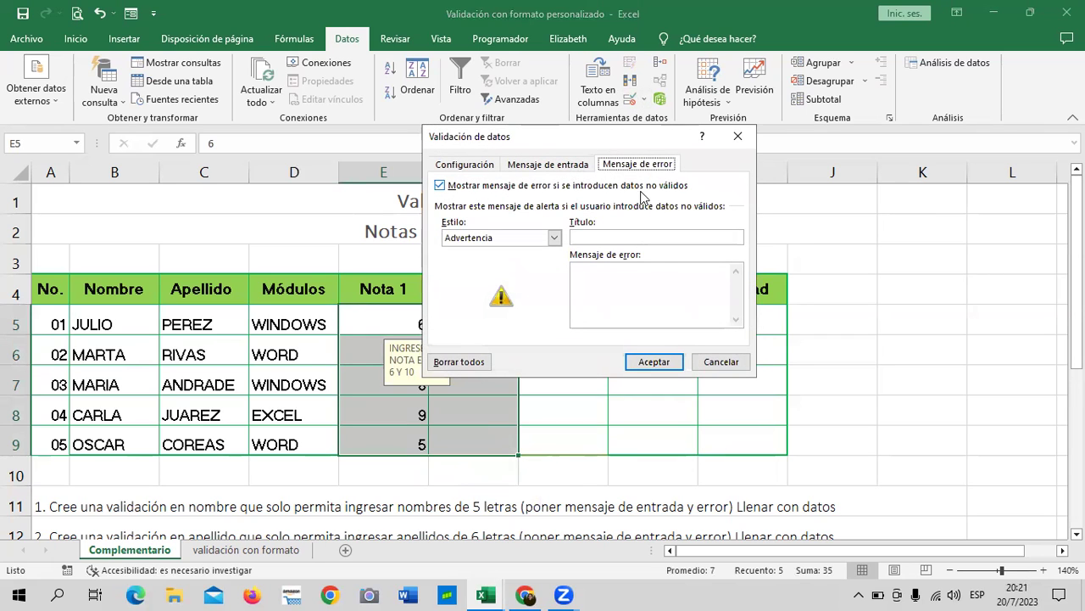
left_click(554, 237)
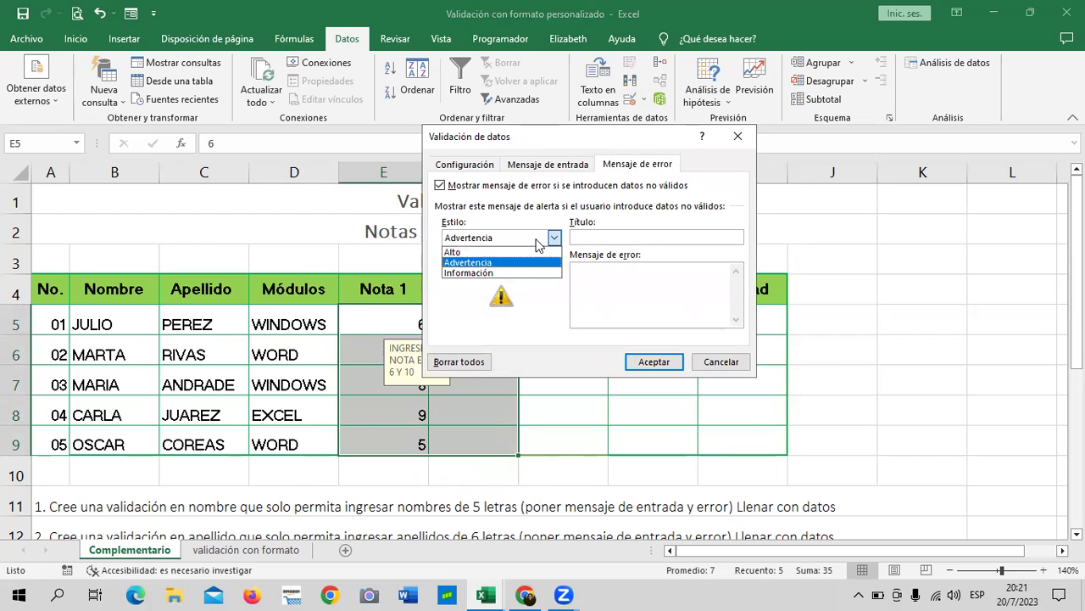
left_click(532, 252)
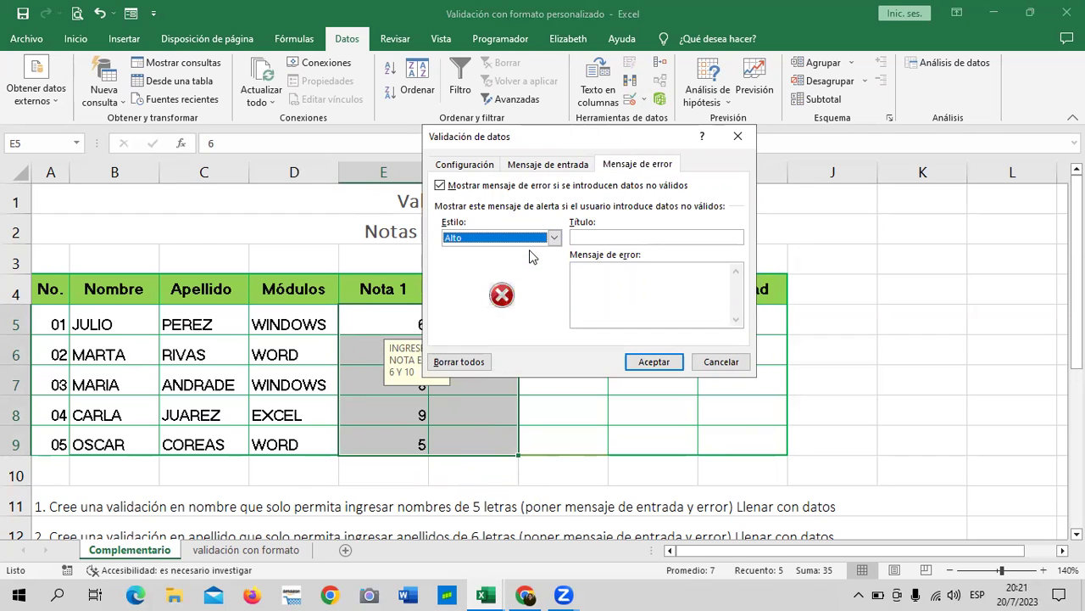
left_click(657, 359)
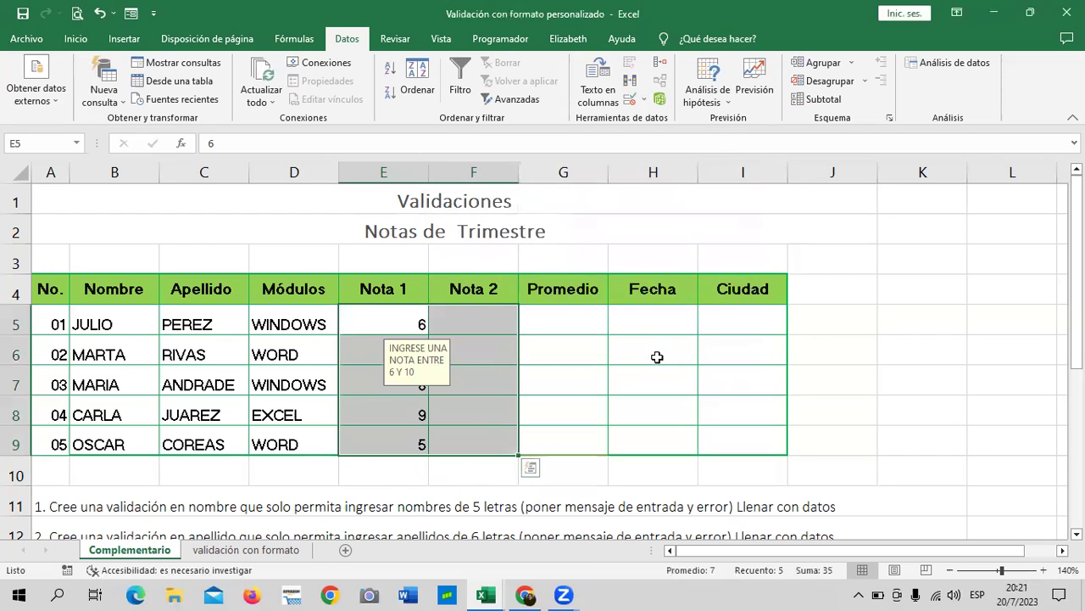
left_click(601, 423)
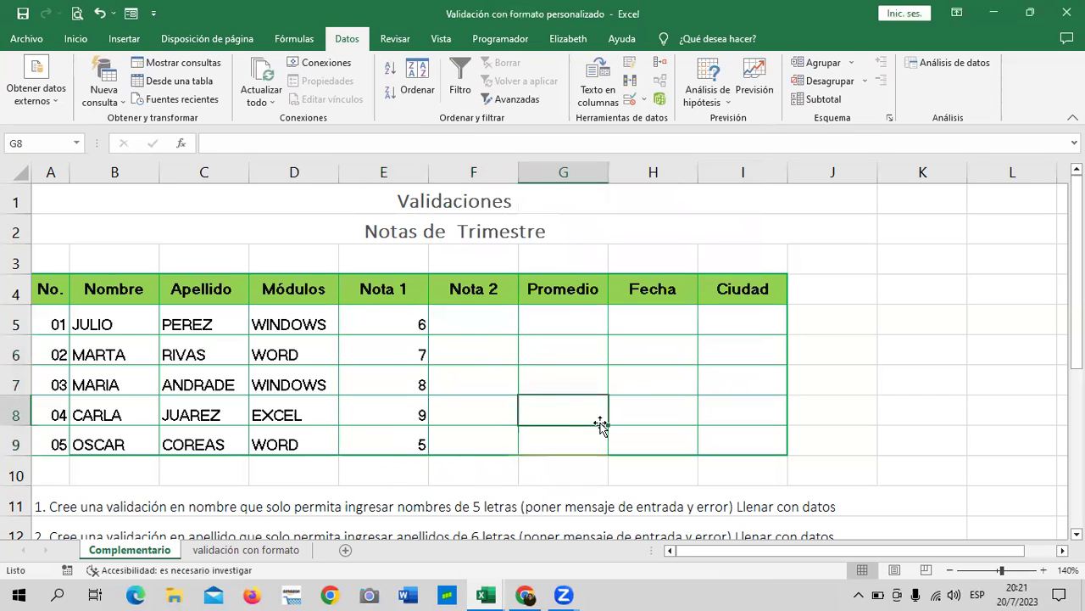
Enter Nota 2 grades 8 in F5 and 6 in F6 after the stop alert rejects 5
left_click(387, 440)
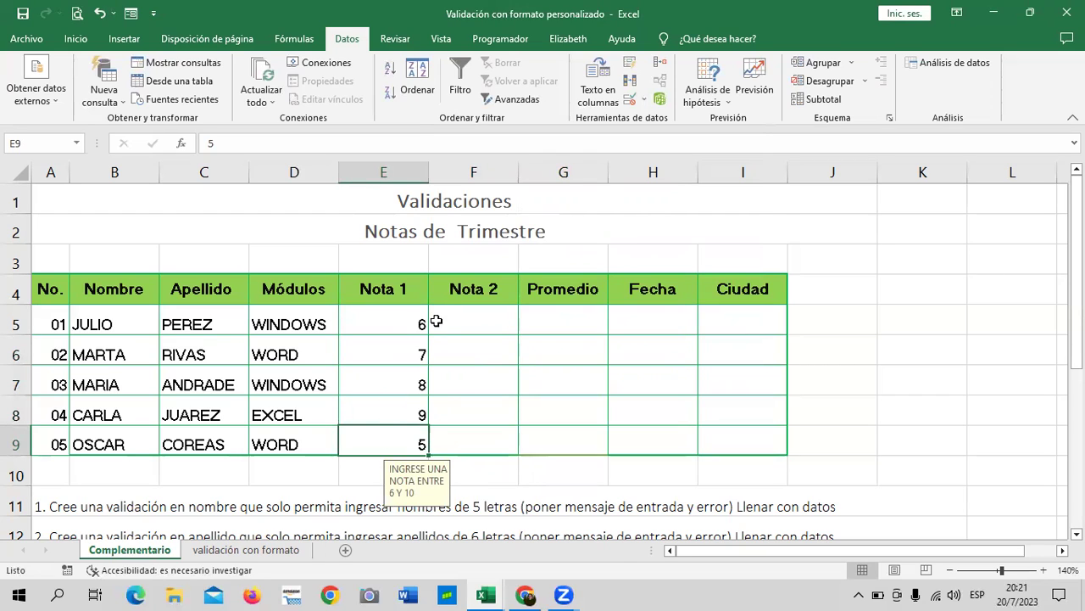
left_click(473, 315)
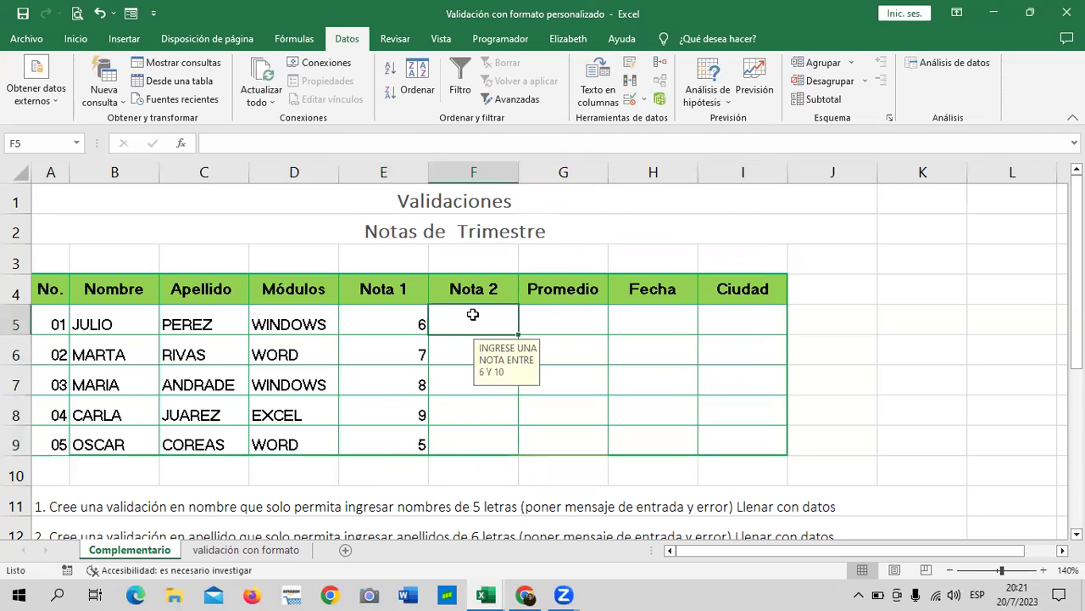
type("8")
key("Return")
type("5")
key("Return")
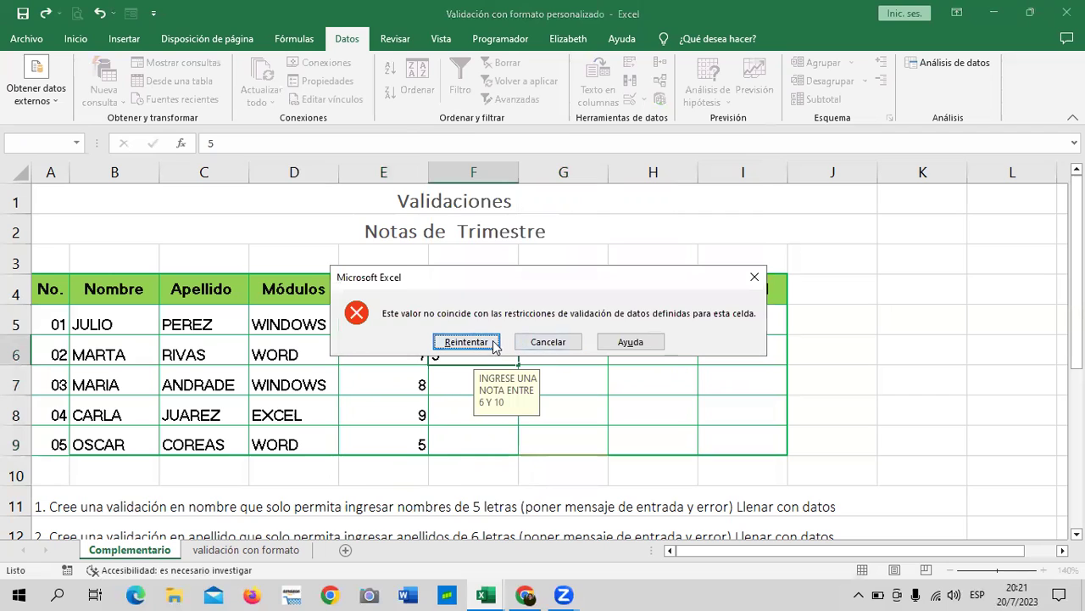
left_click(494, 340)
type("6")
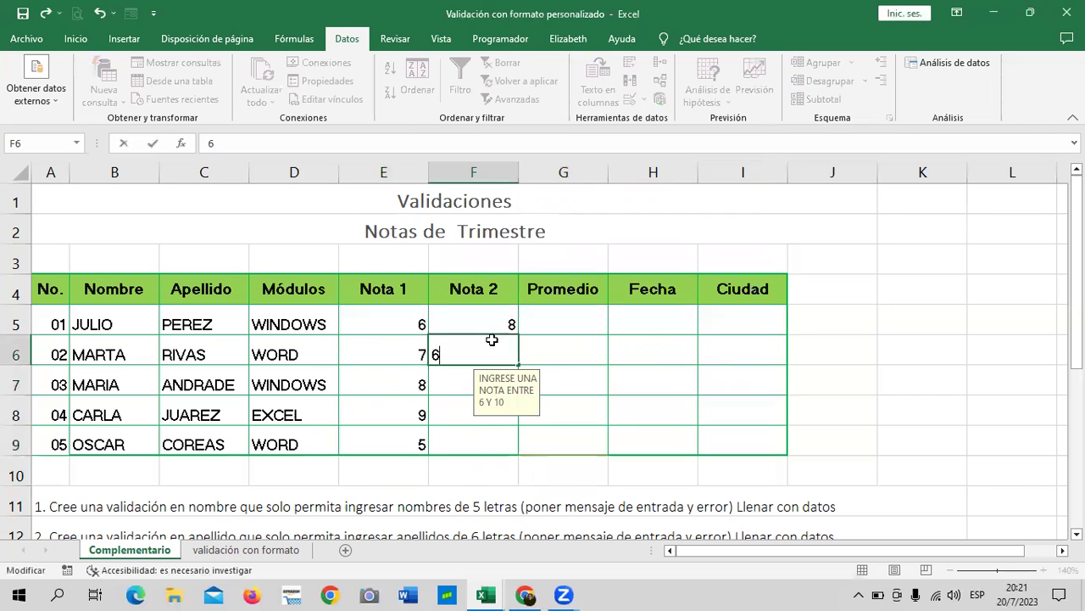
key("Return")
Test F7 with the out-of-range grades 4 and 5, cancelling each rejected entry
type("4")
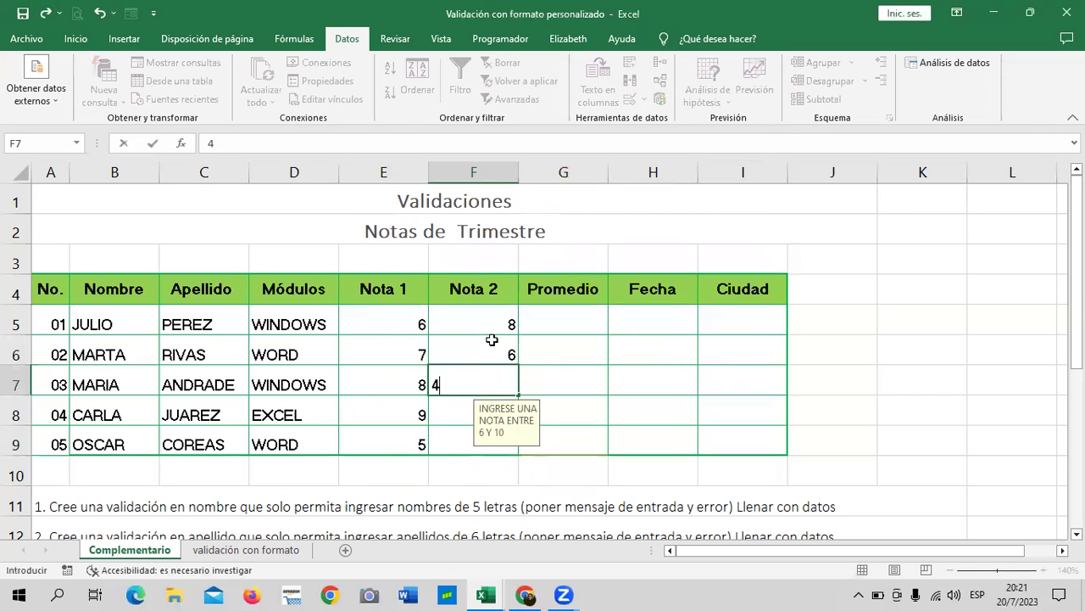
key("Return")
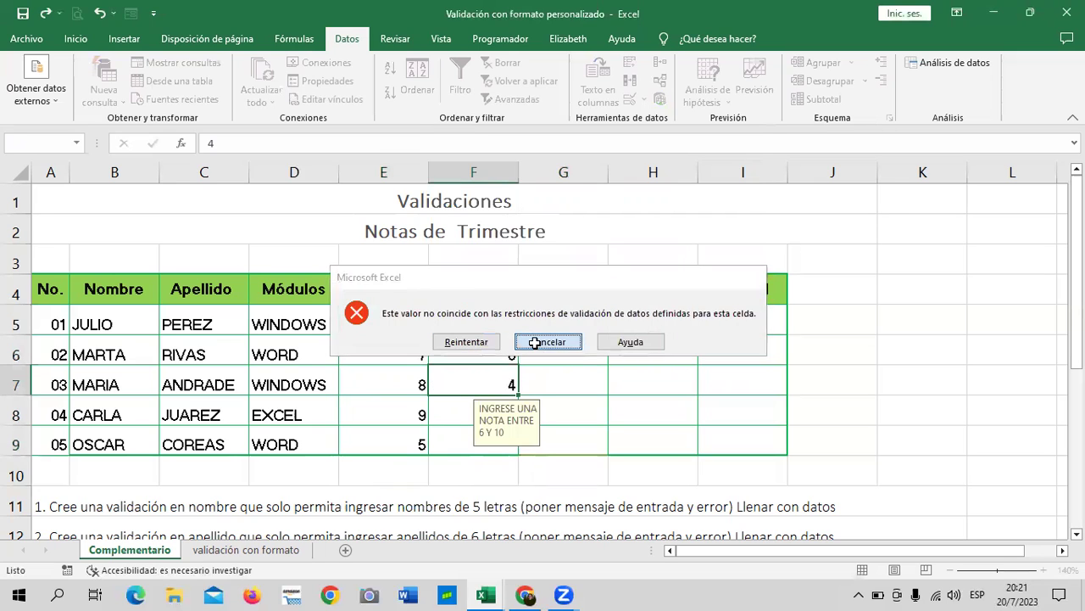
left_click(541, 342)
type("5")
key("Return")
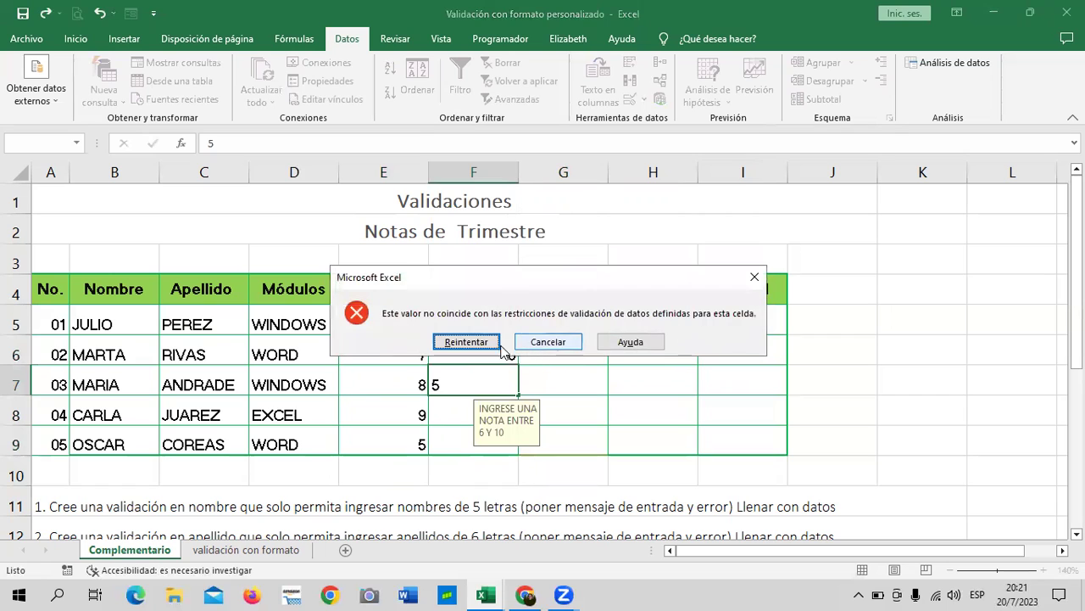
left_click(468, 342)
left_click(450, 407)
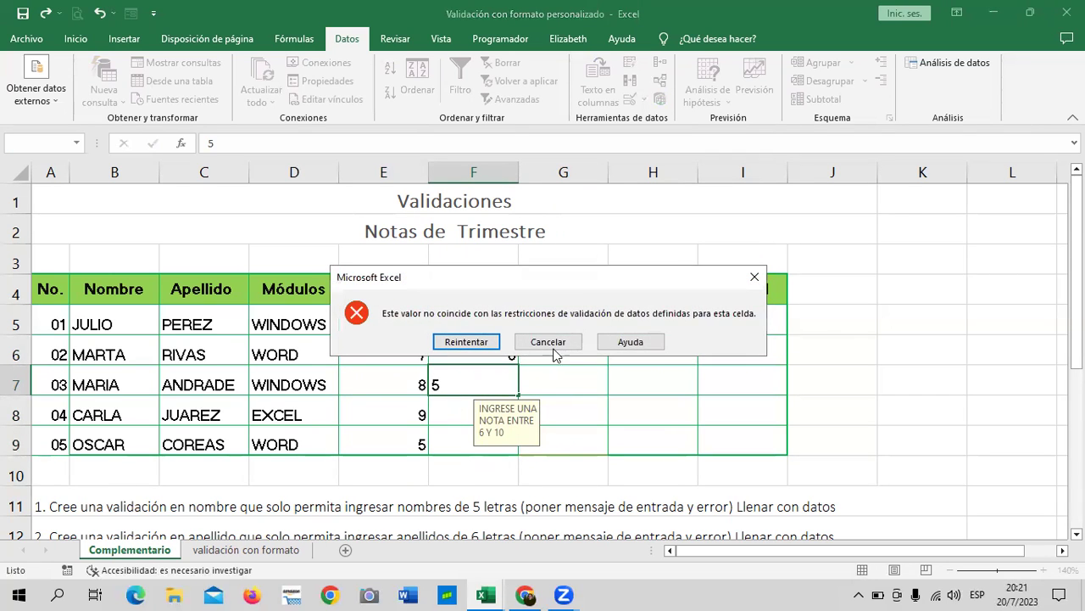
left_click(548, 342)
left_click(454, 411)
left_click(472, 382)
Enter the Nota 2 grades 8, 7 and 9 in F7:F9
type("8")
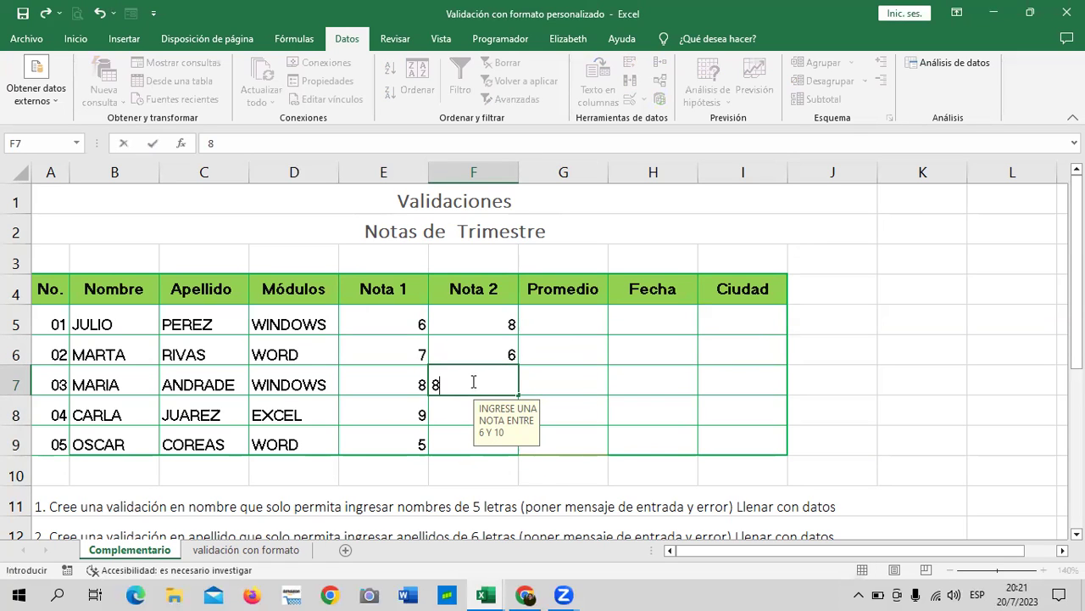
key("Return")
type("7")
key("Return")
type("9")
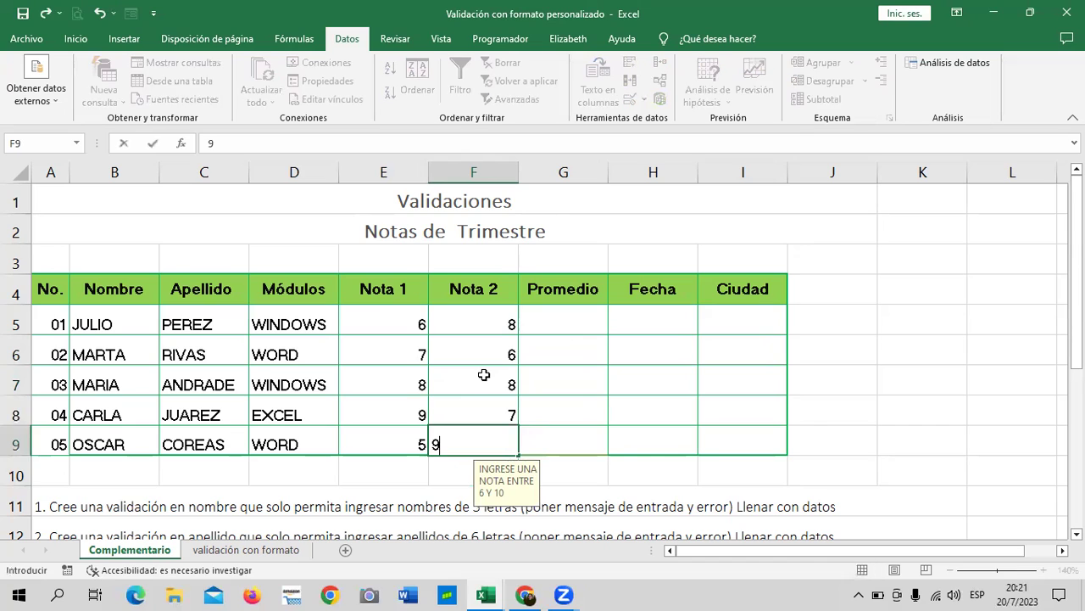
key("Return")
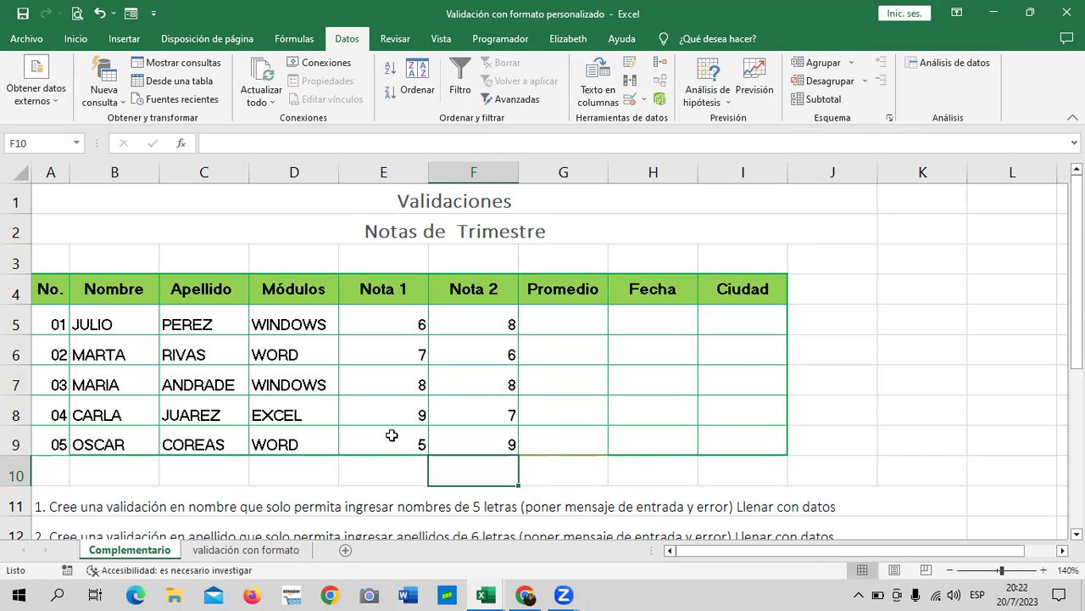
Circle the invalid grades in E5:F9, review them, then clear the validation circles
left_click_drag(381, 318, 495, 431)
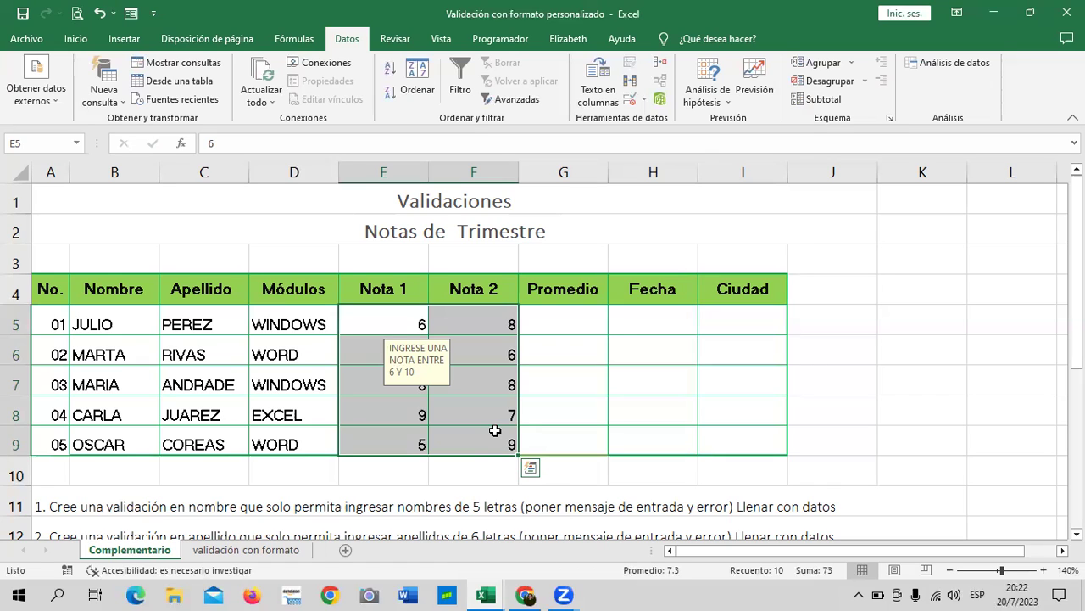
left_click(645, 100)
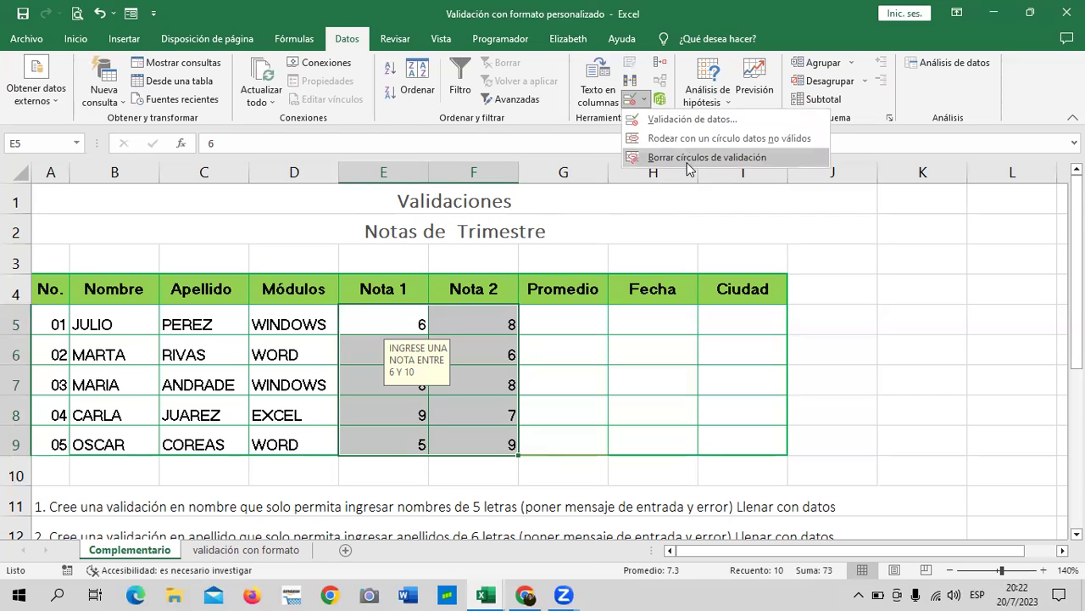
left_click(667, 143)
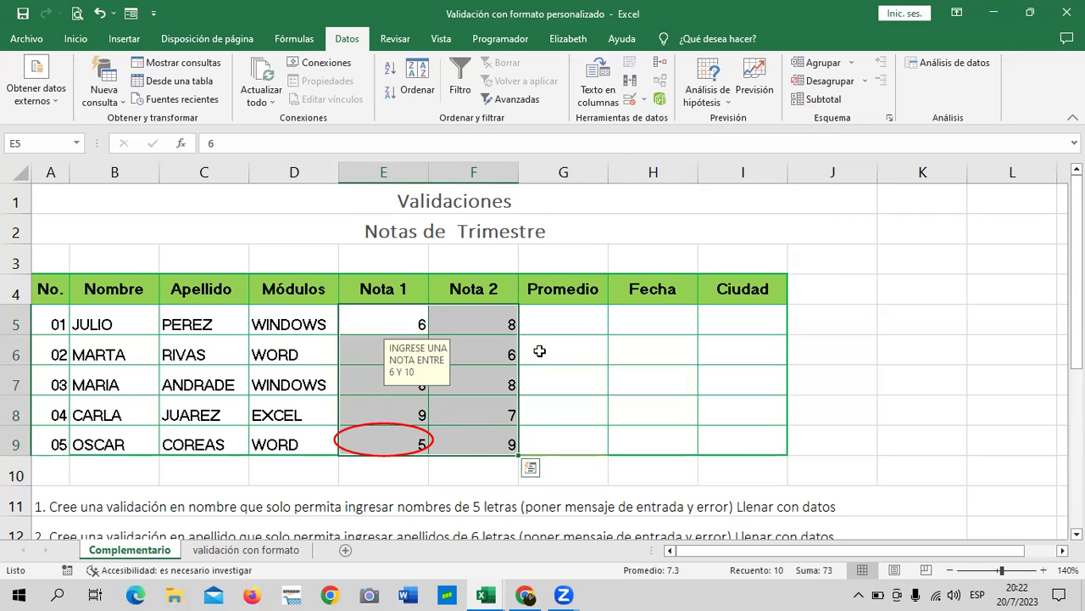
left_click(558, 325)
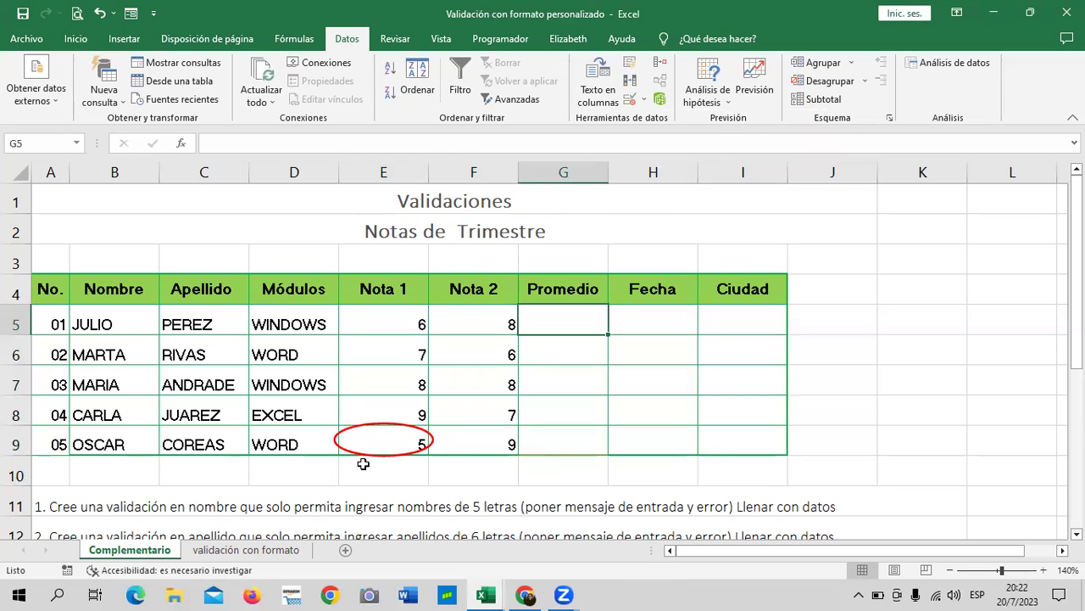
scroll(426, 455, "down", 1)
scroll(426, 455, "up", 1)
scroll(426, 456, "down", 2)
scroll(426, 455, "up", 2)
left_click(645, 100)
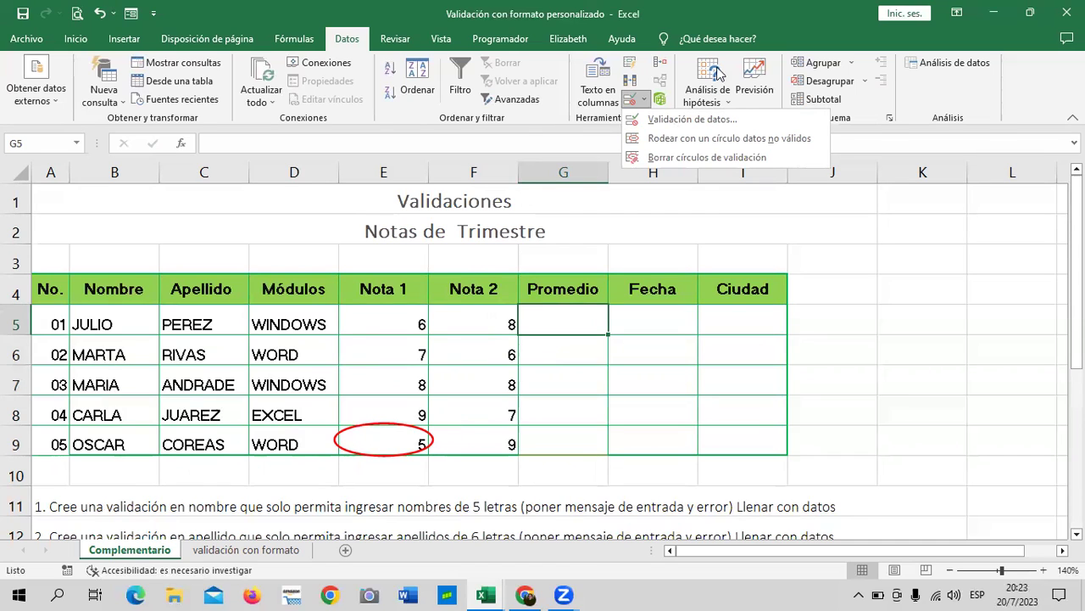
left_click(653, 161)
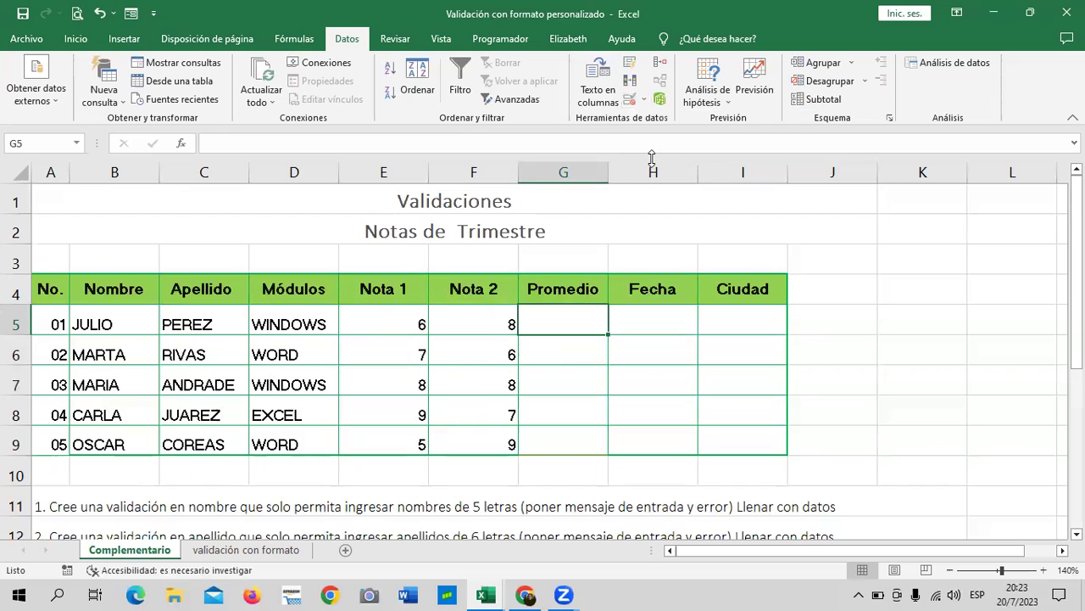
left_click(654, 438)
Set OSCAR's Nota 1 in E9 to 7 after the stop alert rejects 5
left_click(383, 445)
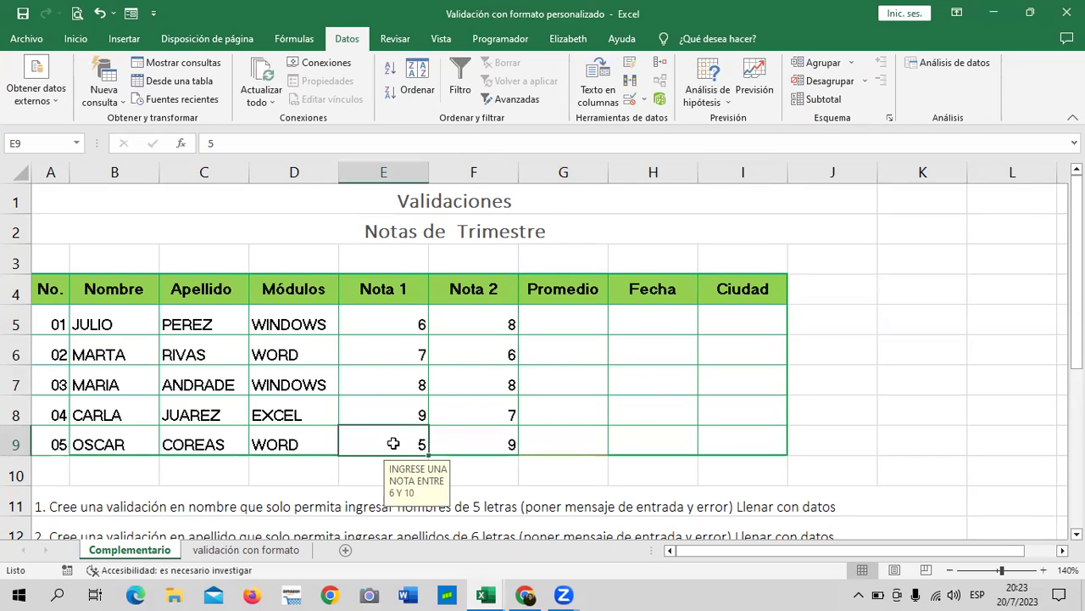
type("8")
key("Return")
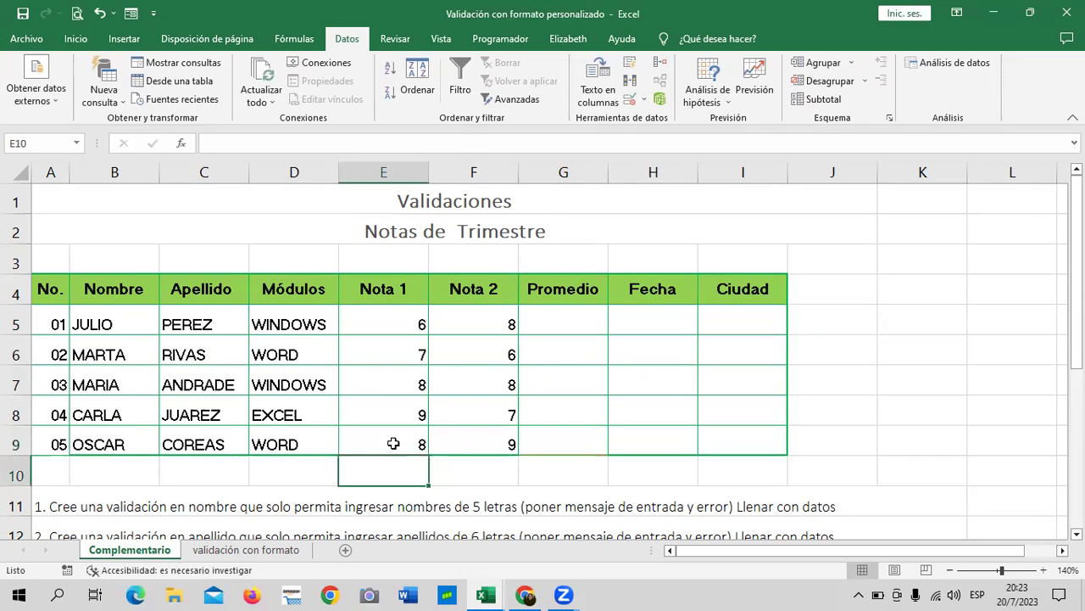
left_click(362, 443)
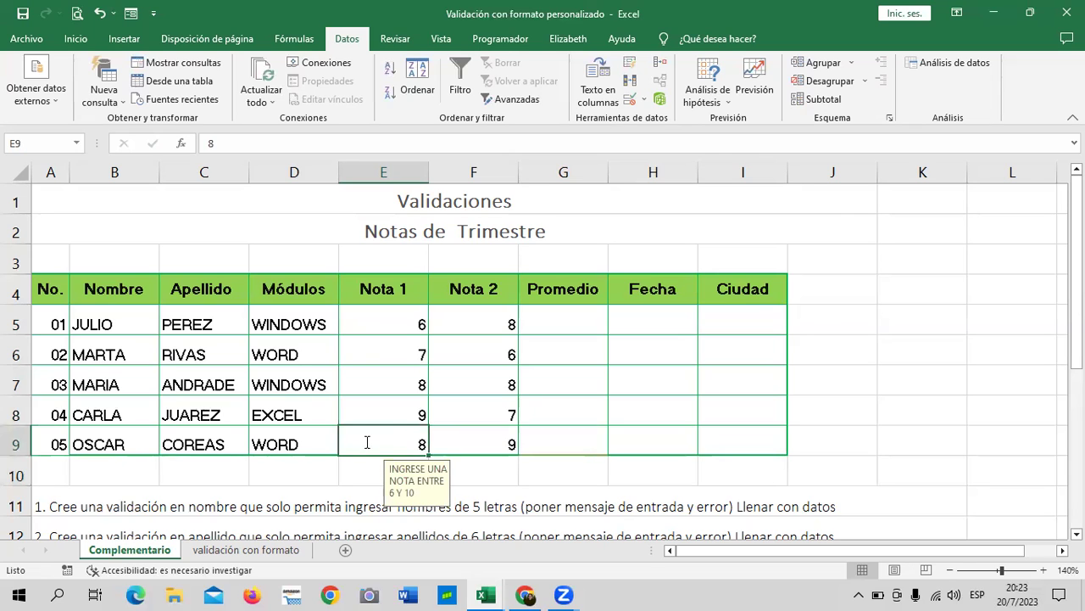
type("5")
key("Return")
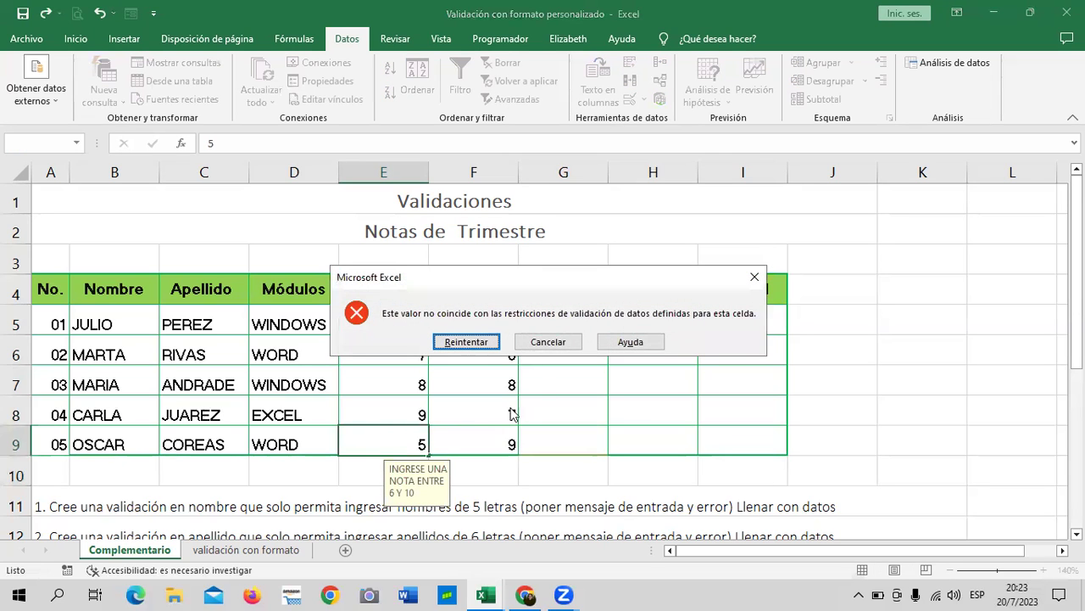
left_click(501, 341)
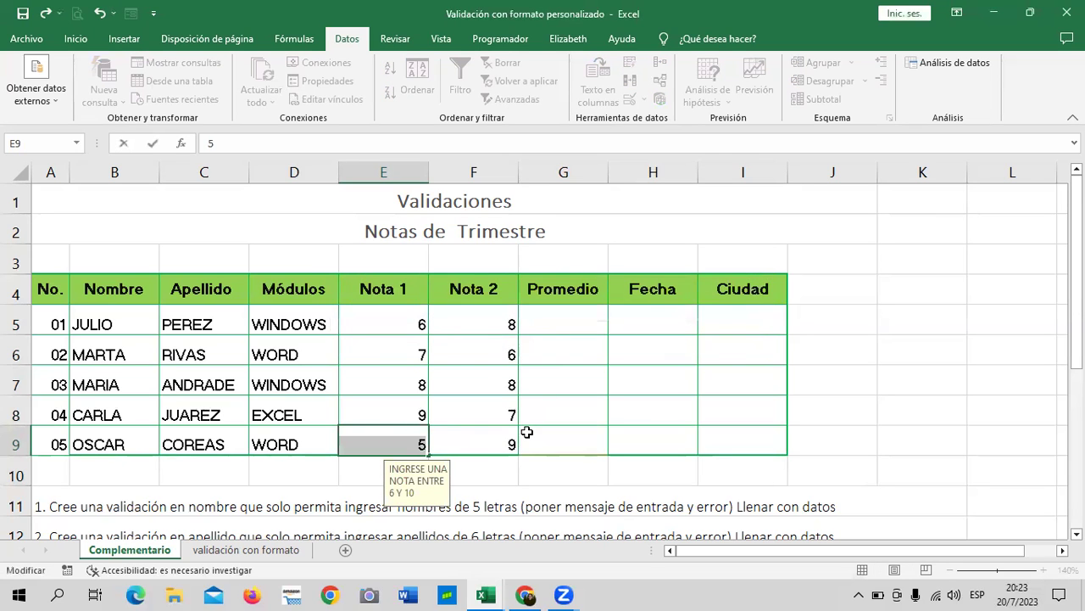
type("7")
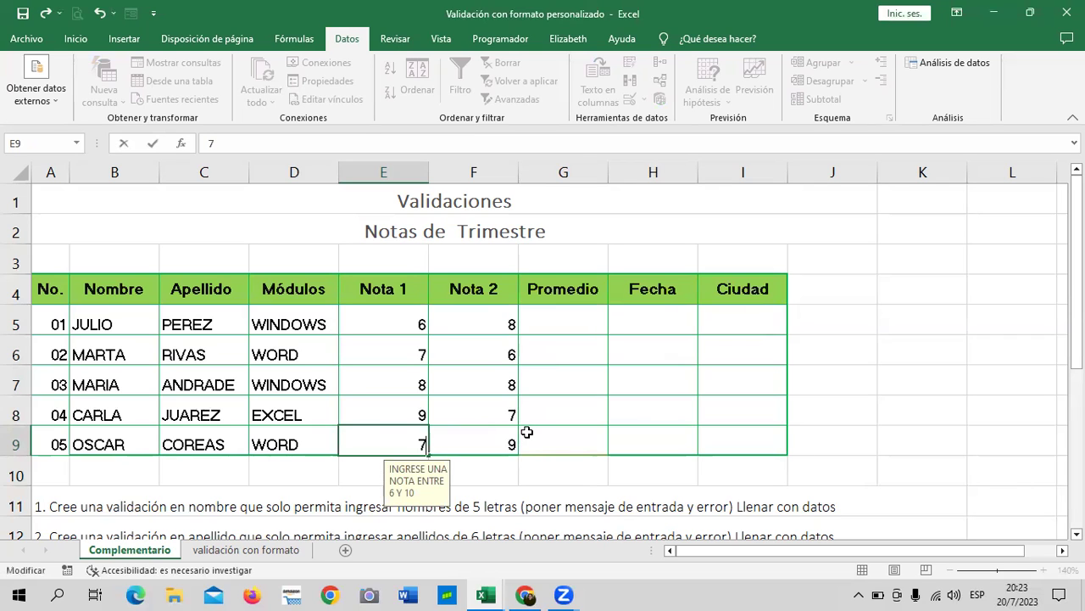
key("Return")
left_click(613, 401)
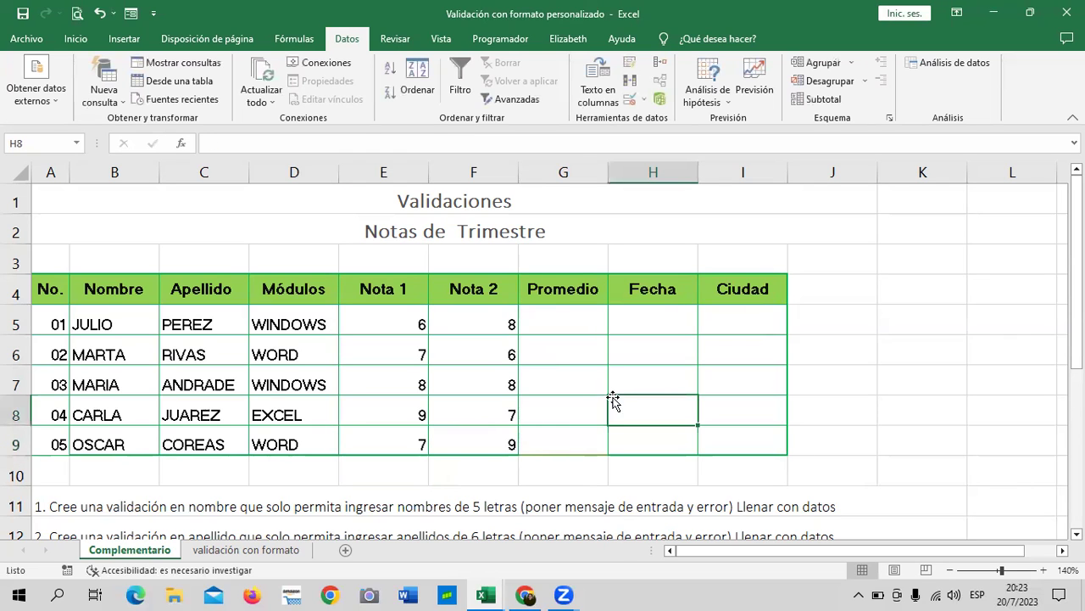
left_click(555, 314)
Enter =PROMEDIO(E5:F5) in G5 to average JULIO's two grades
scroll(557, 322, "down", 3)
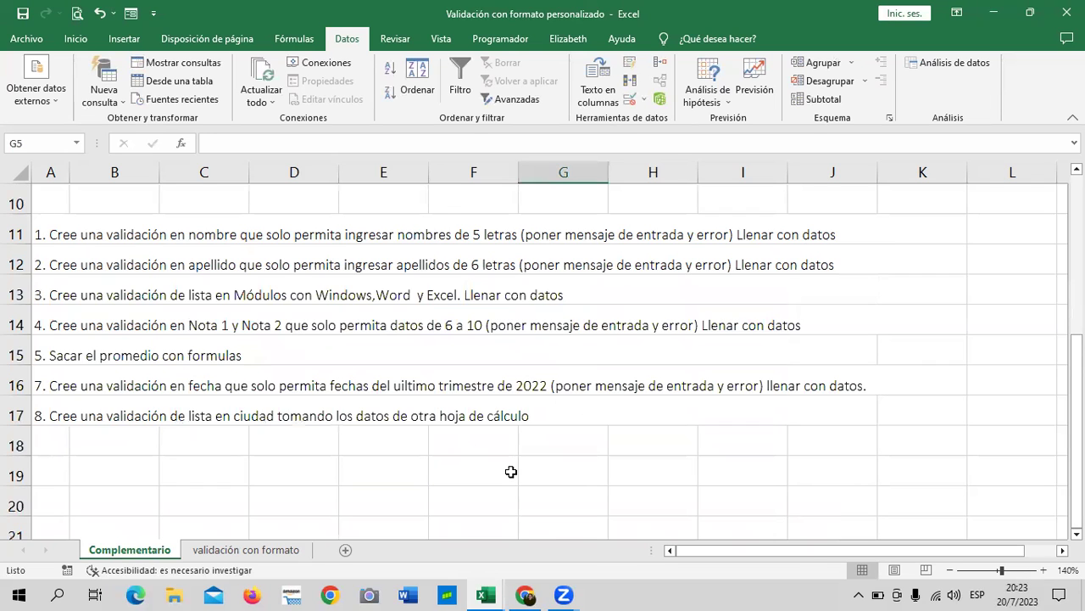
scroll(511, 471, "up", 2)
type("=PRO")
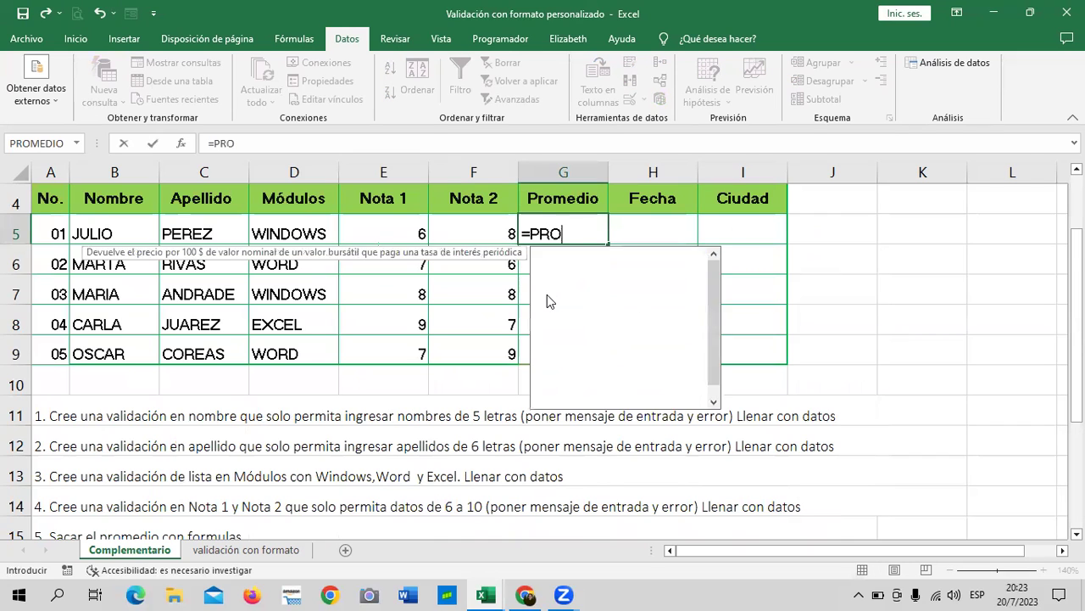
type("M")
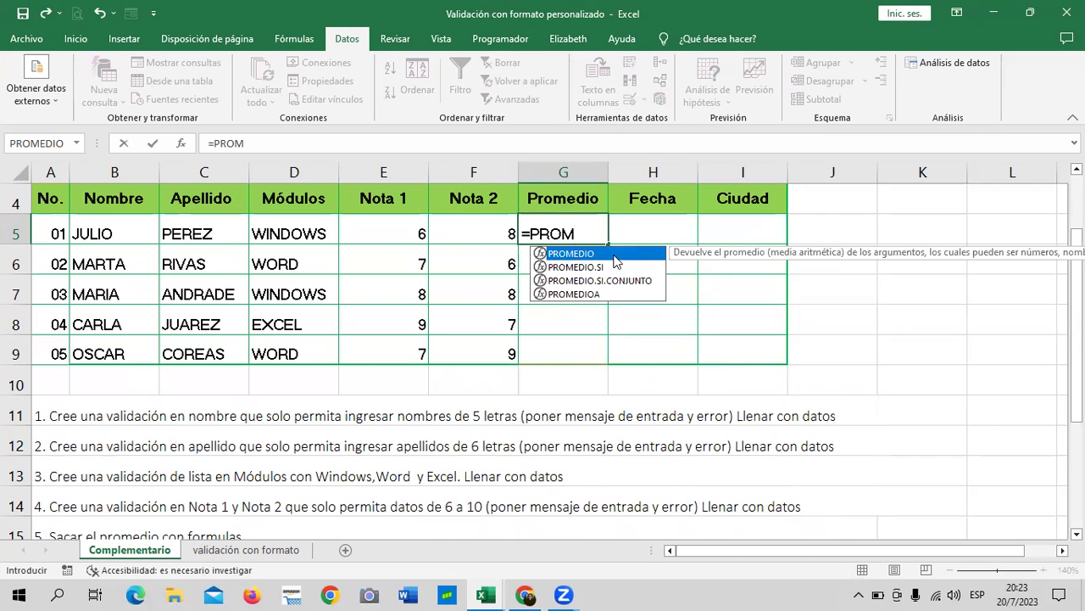
double_click(614, 256)
left_click(390, 233)
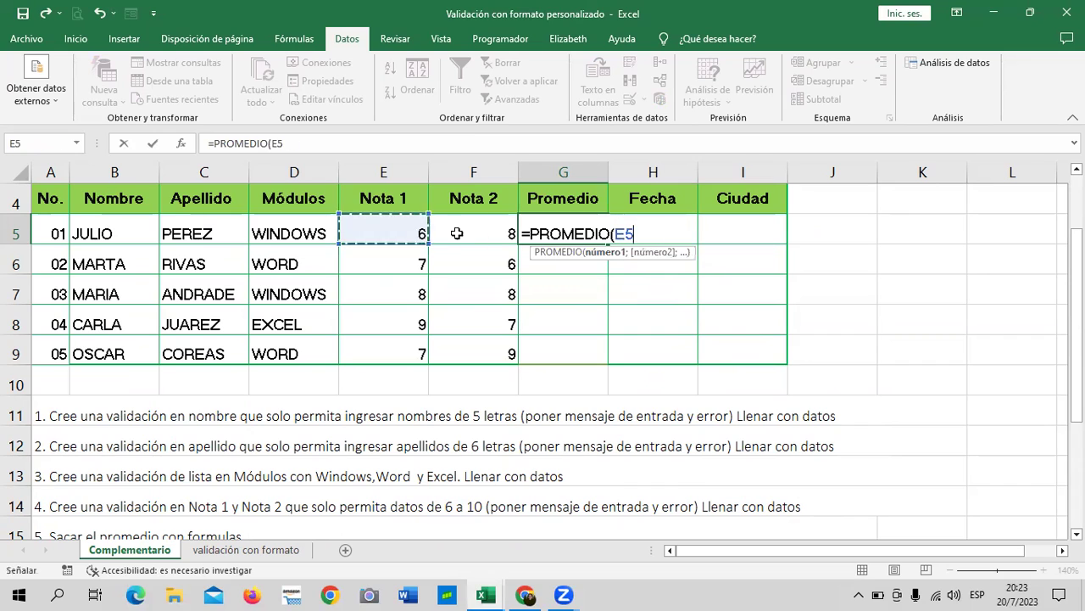
left_click_drag(457, 233, 473, 231)
type(")")
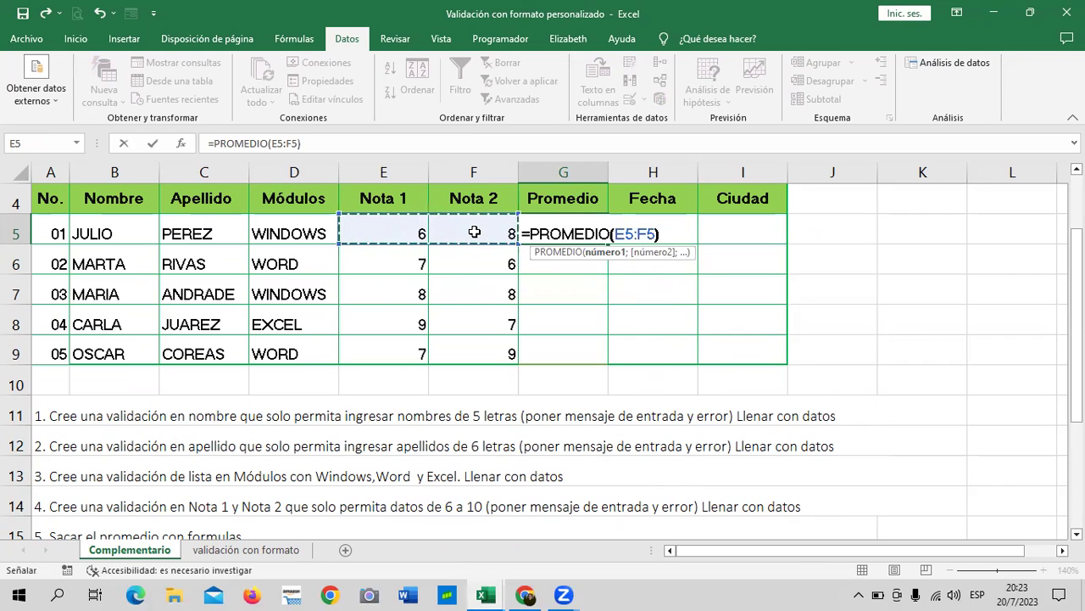
key("Return")
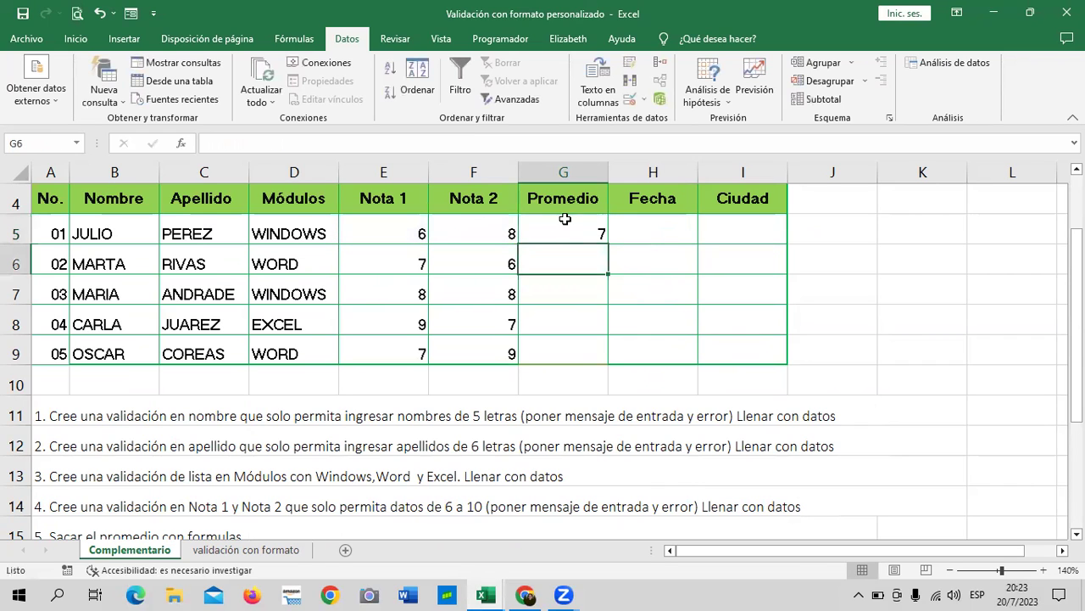
left_click(565, 218)
Enter =PROMEDIO(E6:F6) in G6 and fill it down to G9
left_click(592, 254)
type("=PRO")
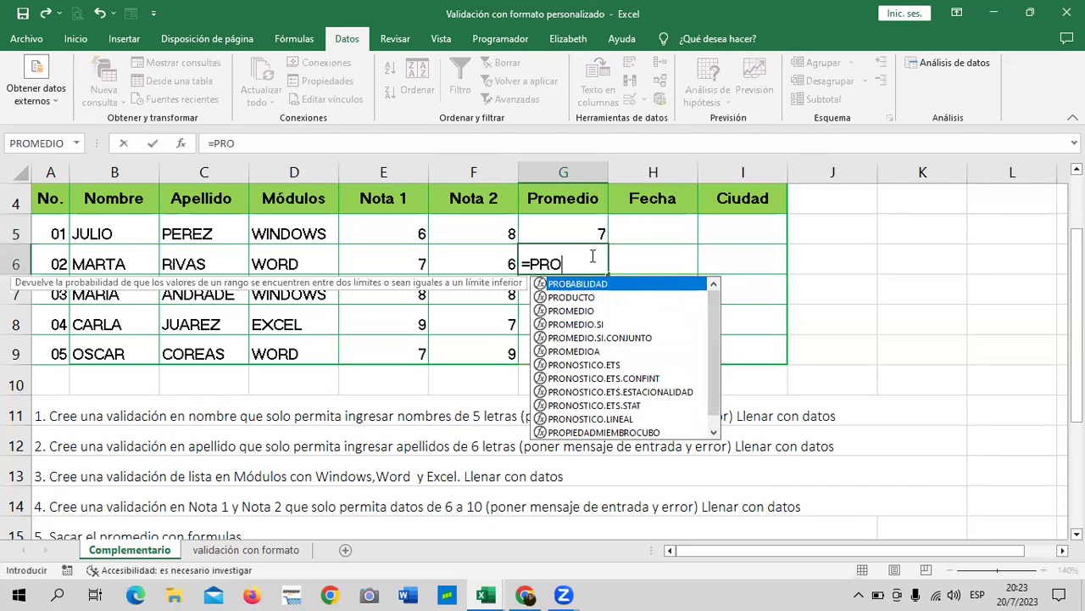
type("M")
double_click(604, 285)
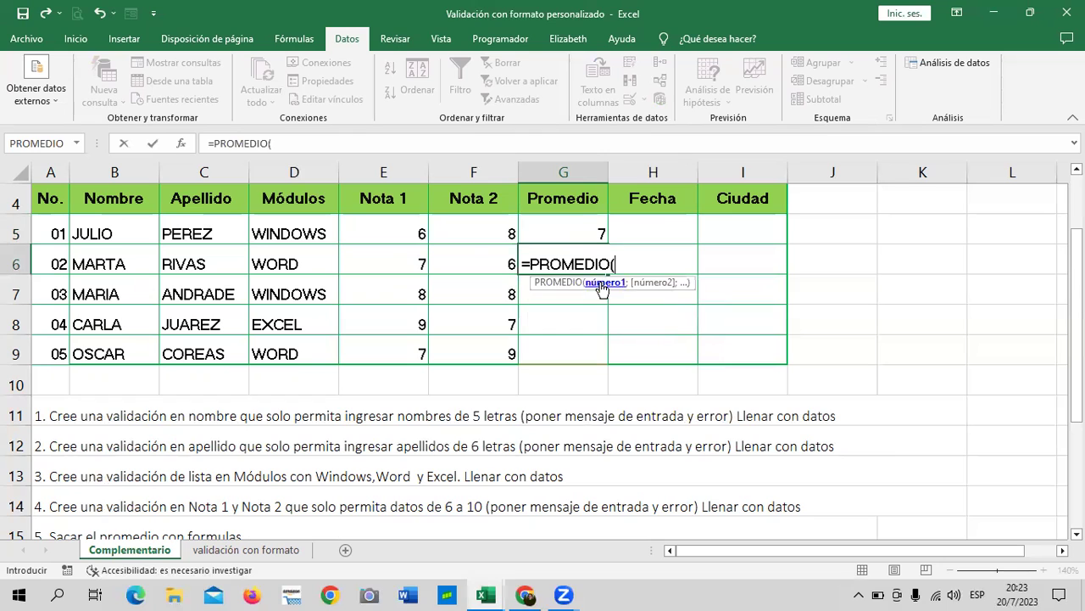
left_click_drag(413, 257, 492, 273)
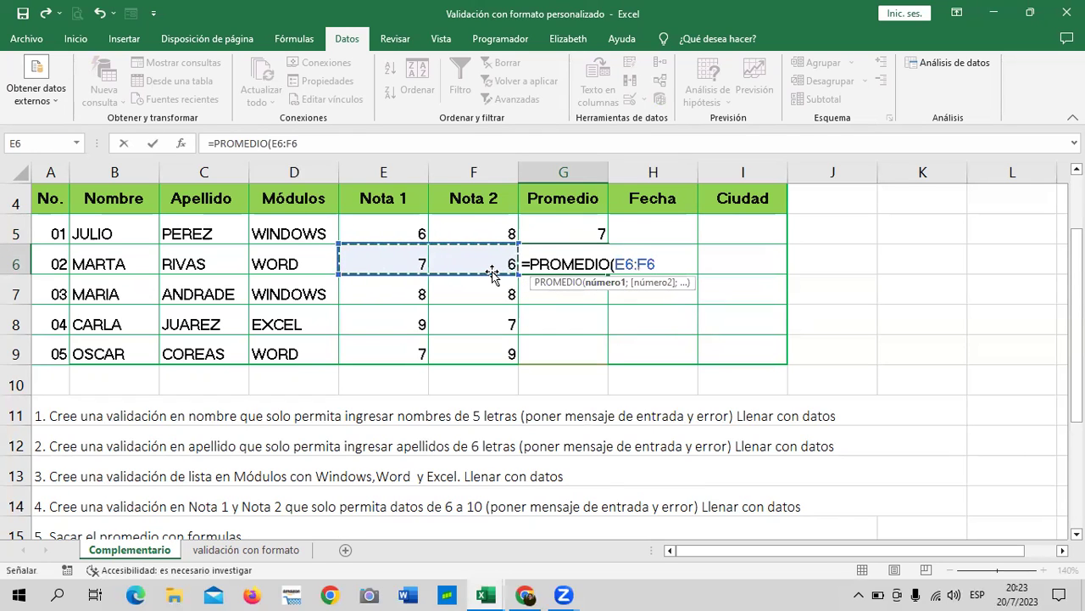
type(")")
key("Return")
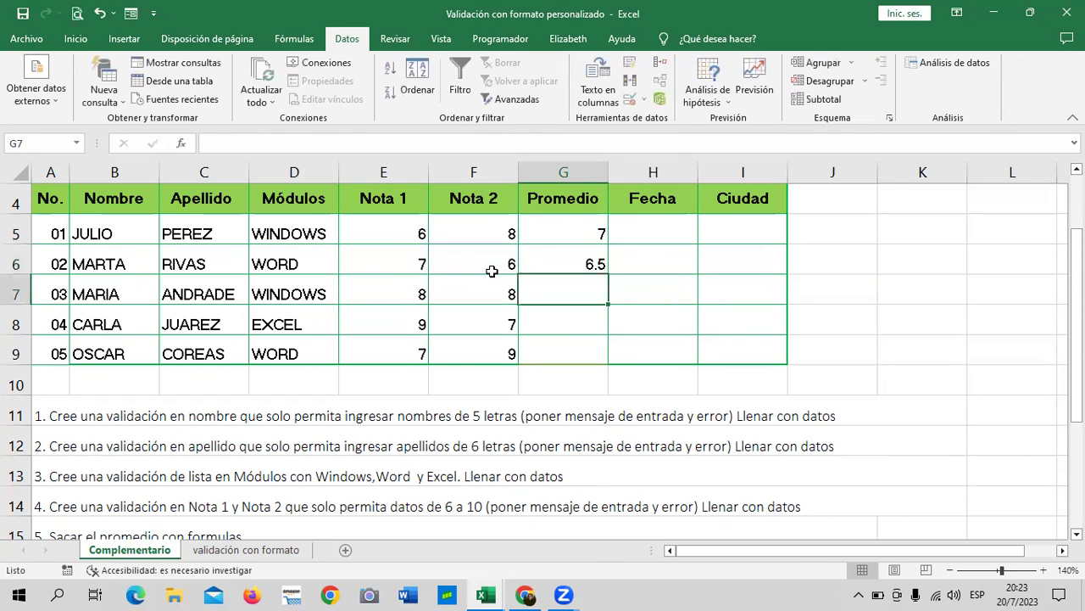
left_click(552, 259)
left_click_drag(608, 274, 609, 362)
Format the Promedio values G5:G9 to show two decimals
left_click(579, 264)
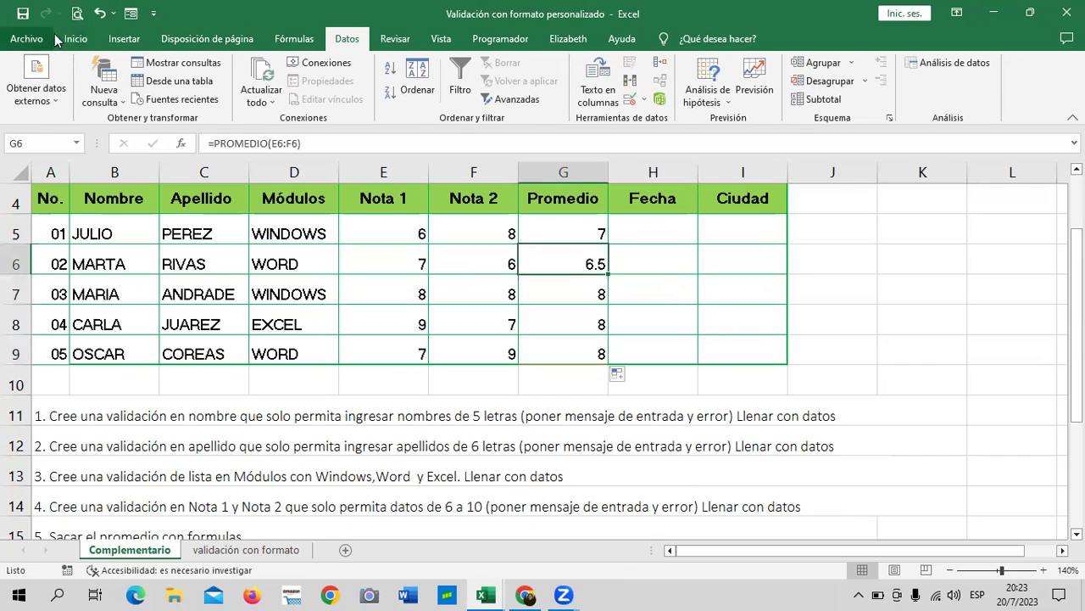
left_click(83, 45)
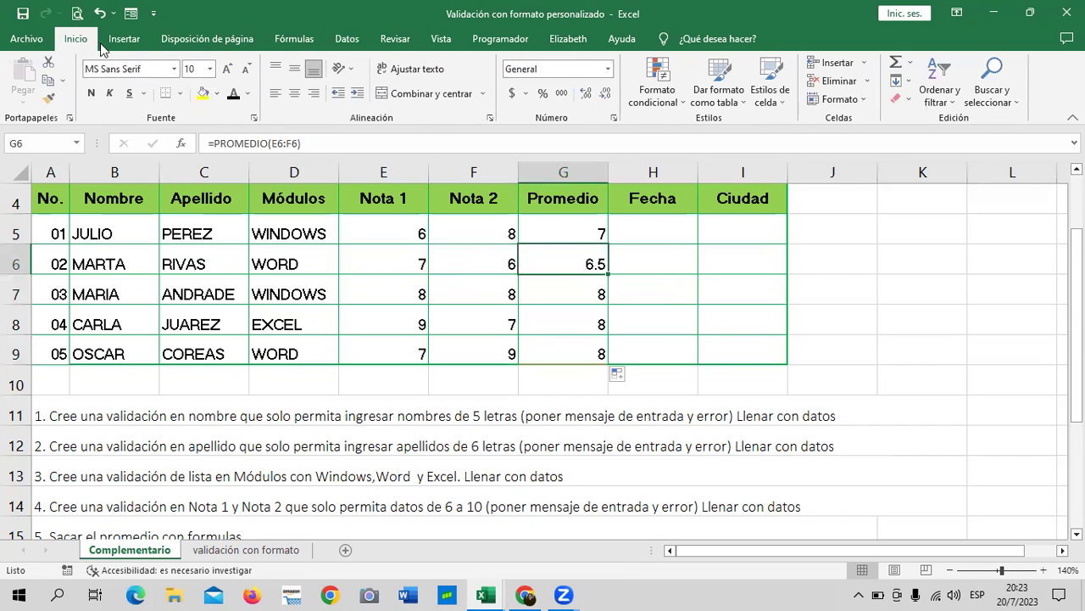
left_click(605, 94)
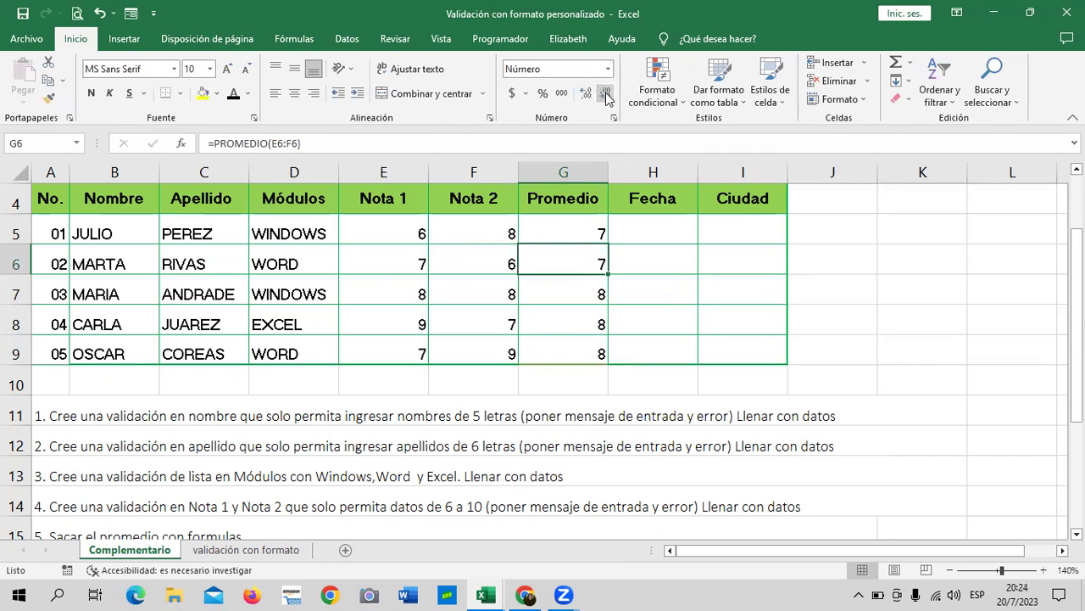
left_click_drag(586, 222, 593, 348)
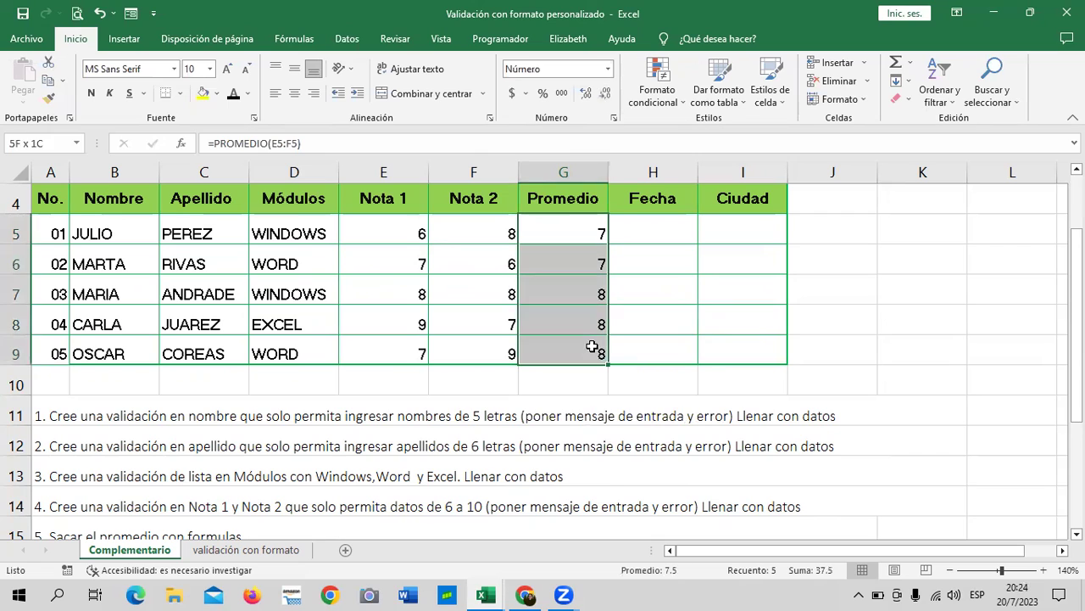
left_click(585, 94)
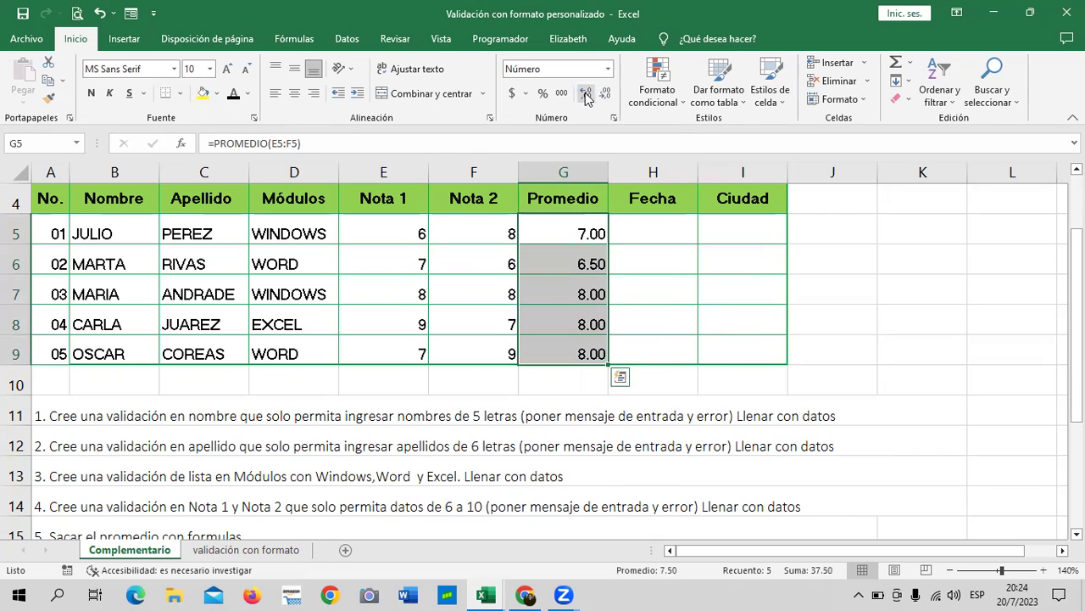
Reduce the G5:G9 averages to one decimal place, e.g. 7.0 and 6.5
left_click(671, 348)
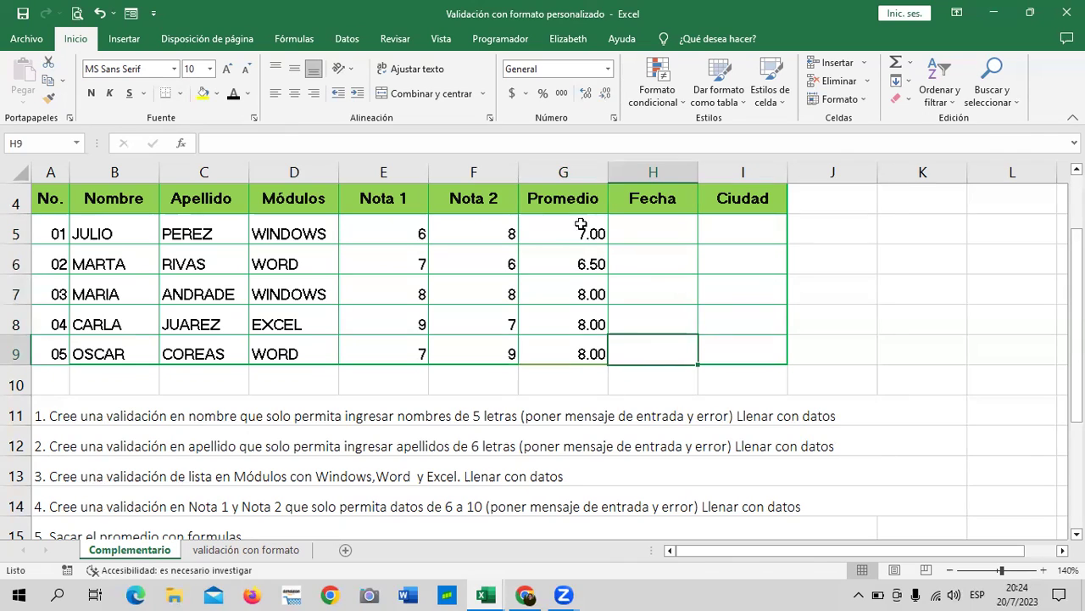
left_click_drag(585, 231, 577, 343)
left_click(605, 93)
Select the Fecha date cells in column H
left_click(661, 227)
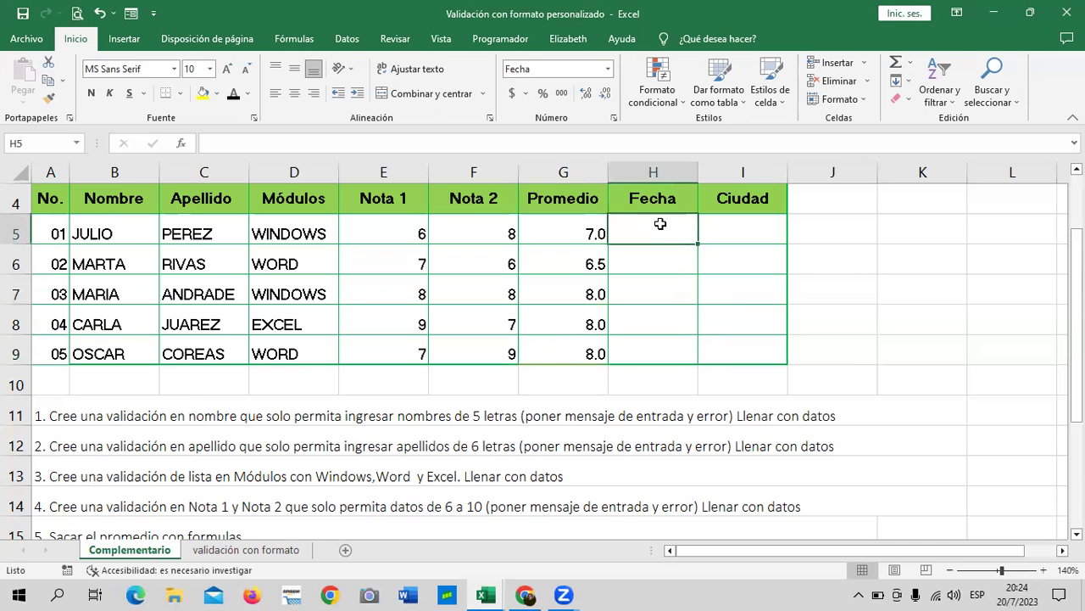
scroll(660, 224, "down", 1)
scroll(660, 224, "down", 1)
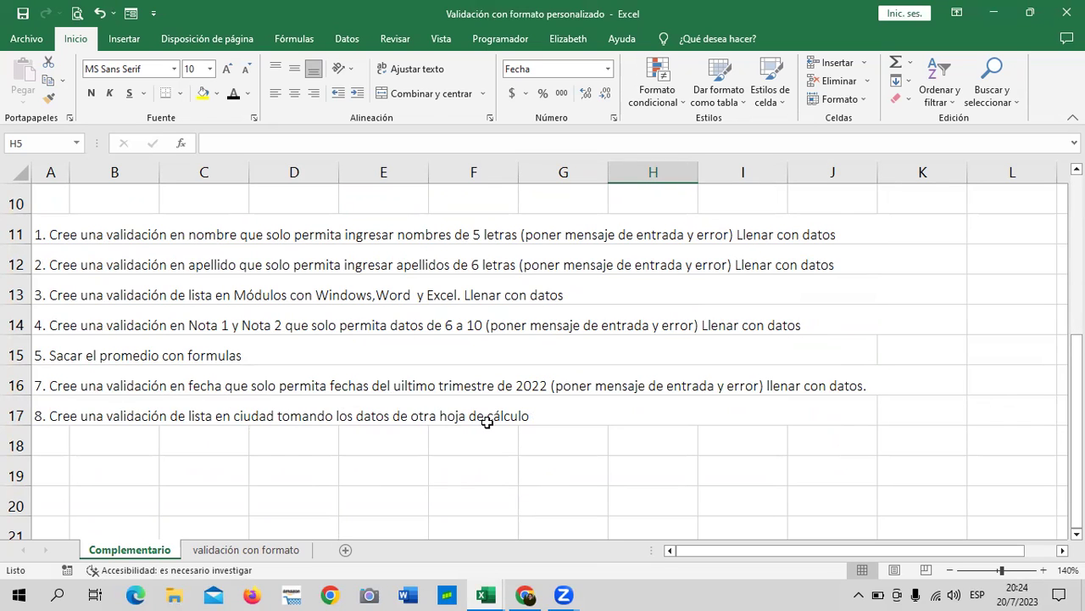
scroll(482, 417, "up", 2)
scroll(482, 417, "up", 1)
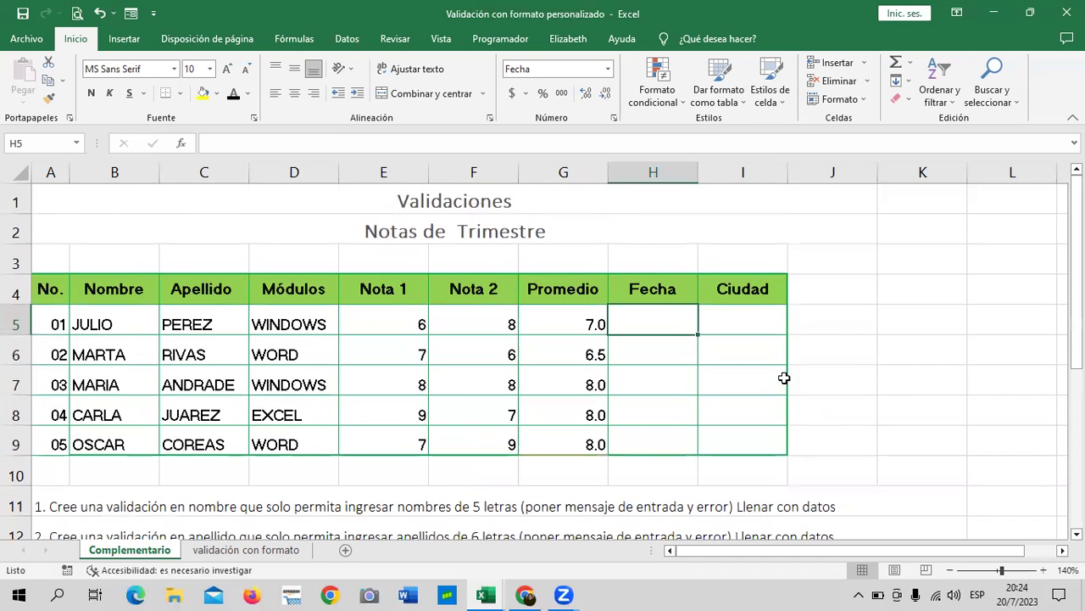
left_click_drag(670, 327, 663, 432)
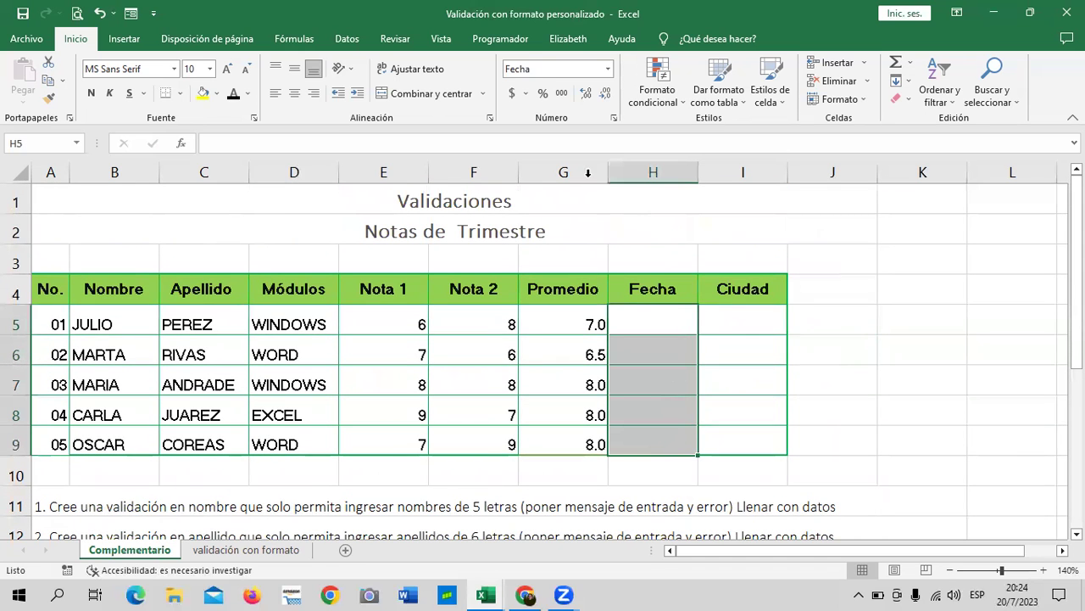
Add Fecha validation to H5:H9 allowing dates entre 1/8/22 and 30/10/22
left_click(347, 38)
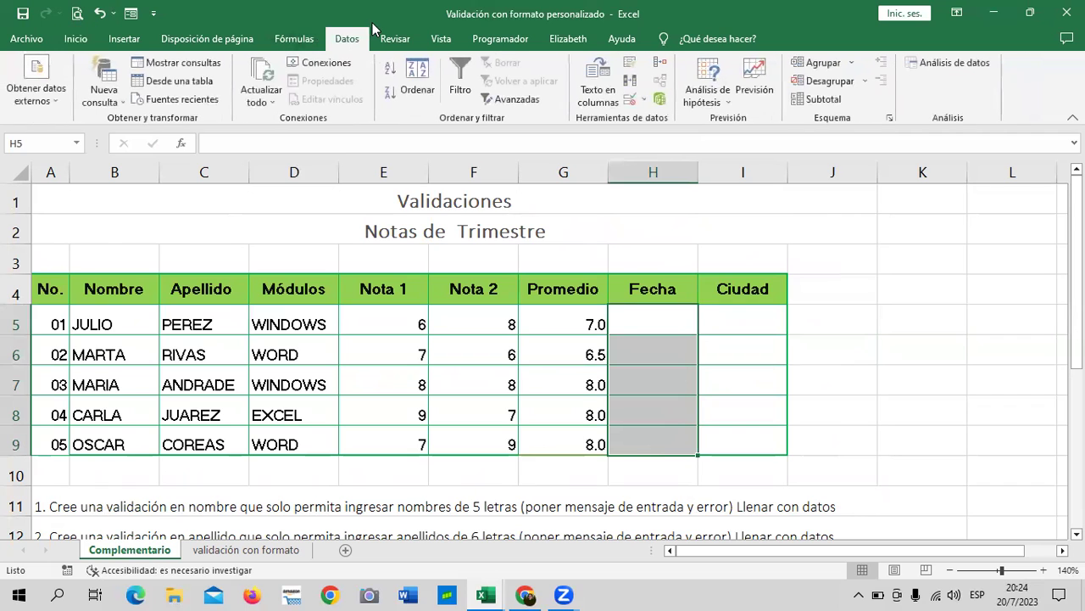
left_click(630, 100)
left_click(465, 165)
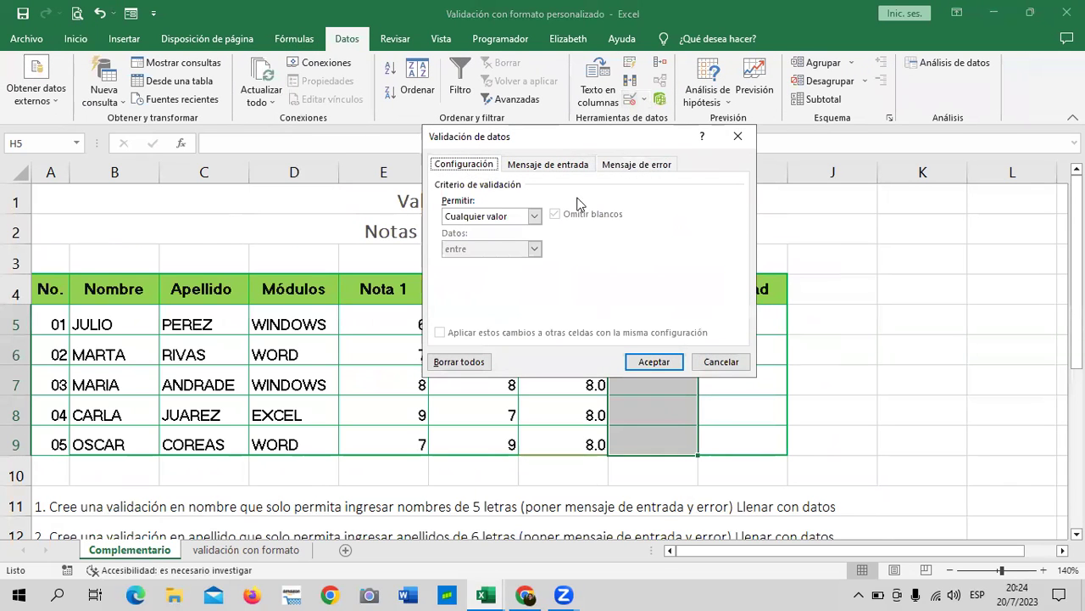
left_click(535, 216)
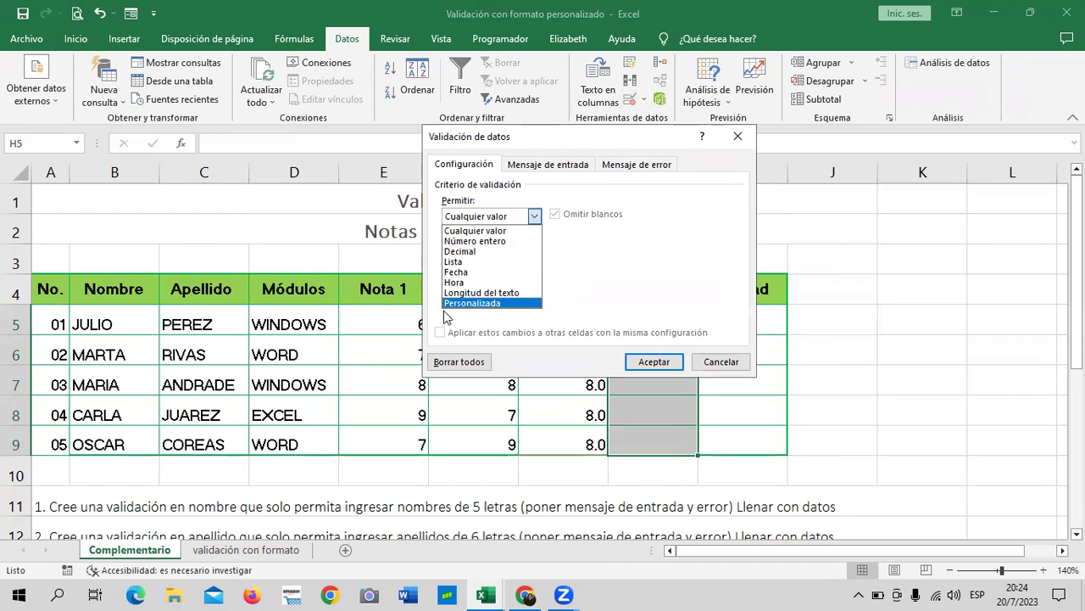
left_click(509, 271)
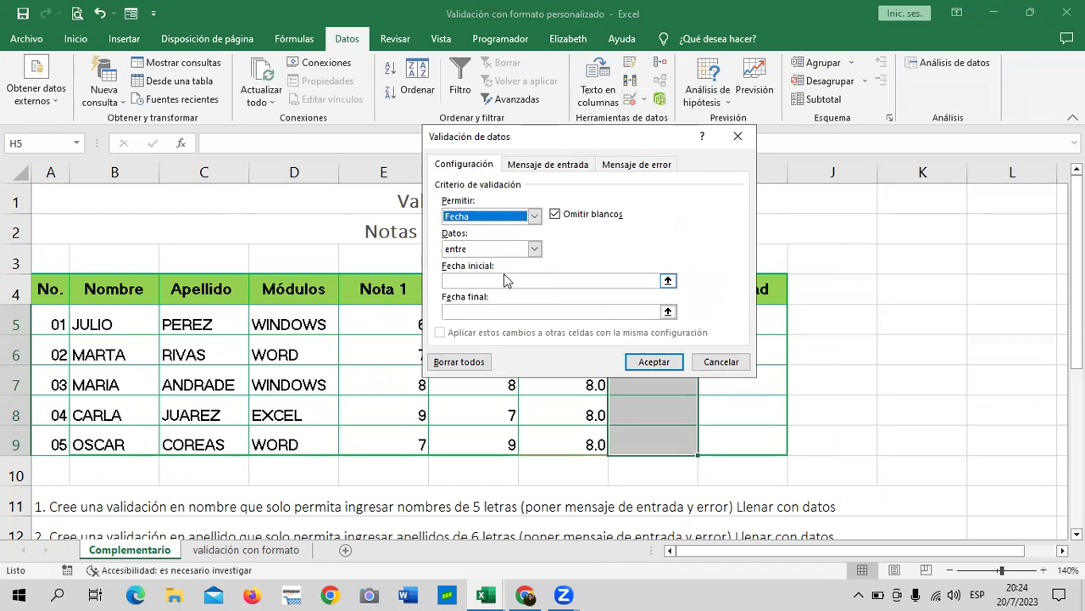
left_click(566, 280)
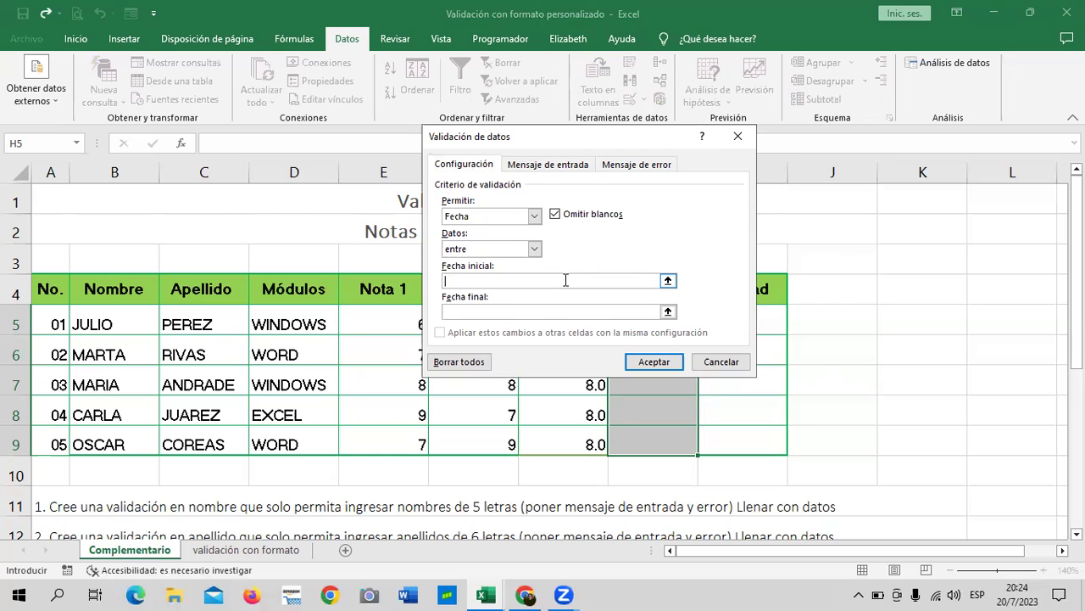
type("1/")
type("8")
type("/22")
key("Tab")
left_click(593, 313)
type("30")
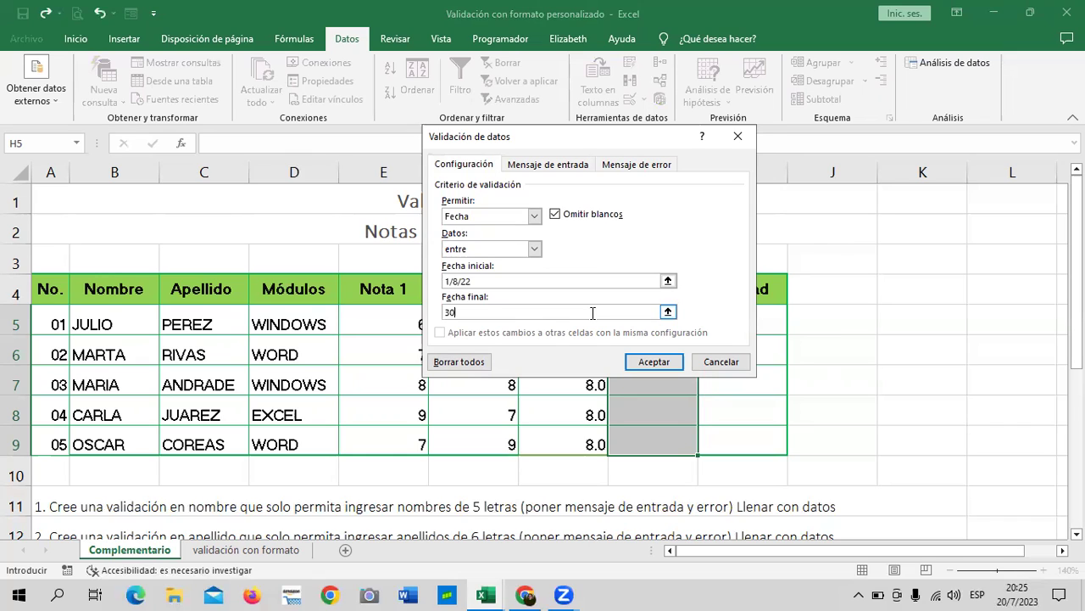
type("/8")
key("BackSpace")
key("BackSpace")
type("10/")
type("22")
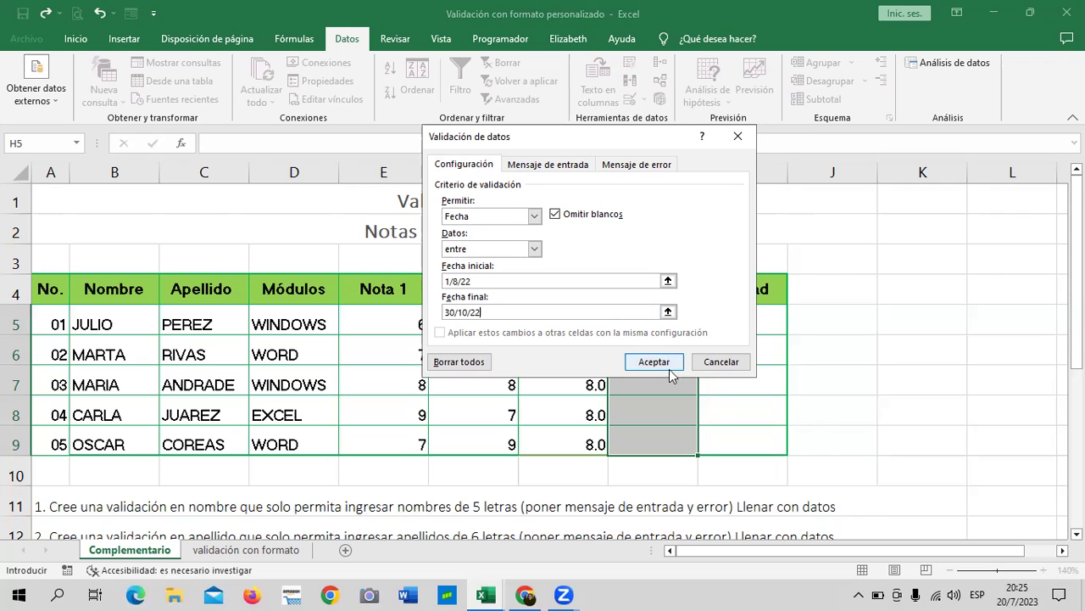
Enter 15/8/2022 in H5 and 5/10/2022 in H6 after 5/11/22 is rejected
left_click(836, 351)
left_click(651, 323)
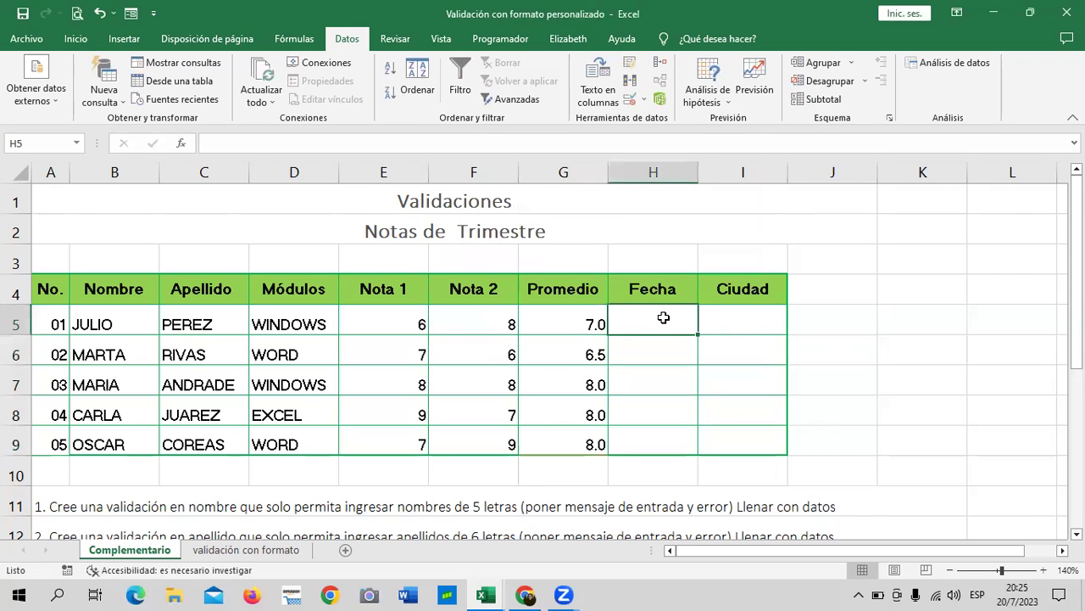
type("15/")
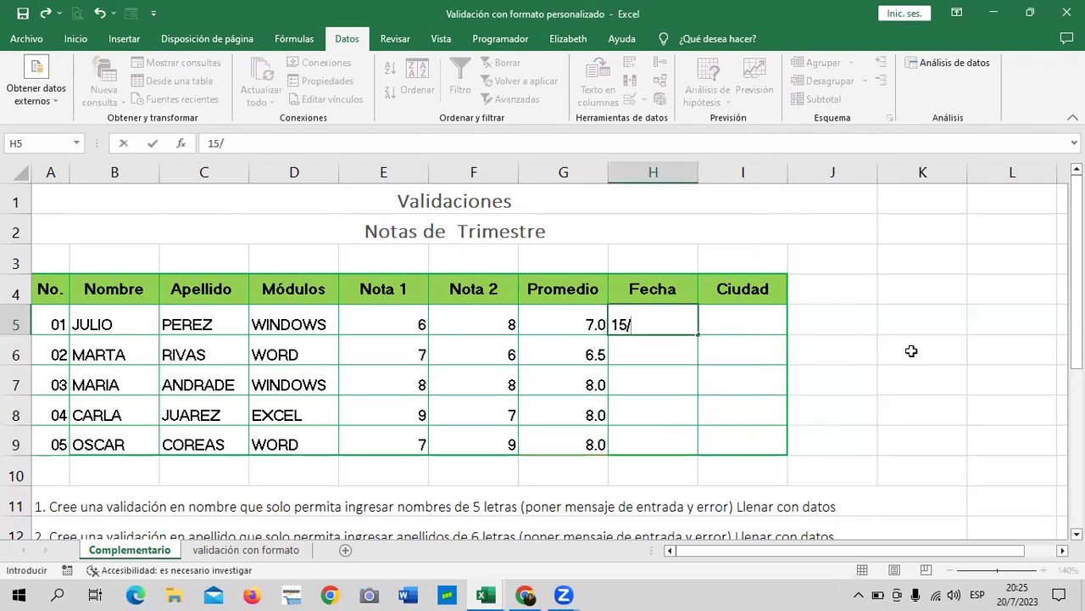
type("9")
key("BackSpace")
type("8")
type("/")
type("202")
key("Return")
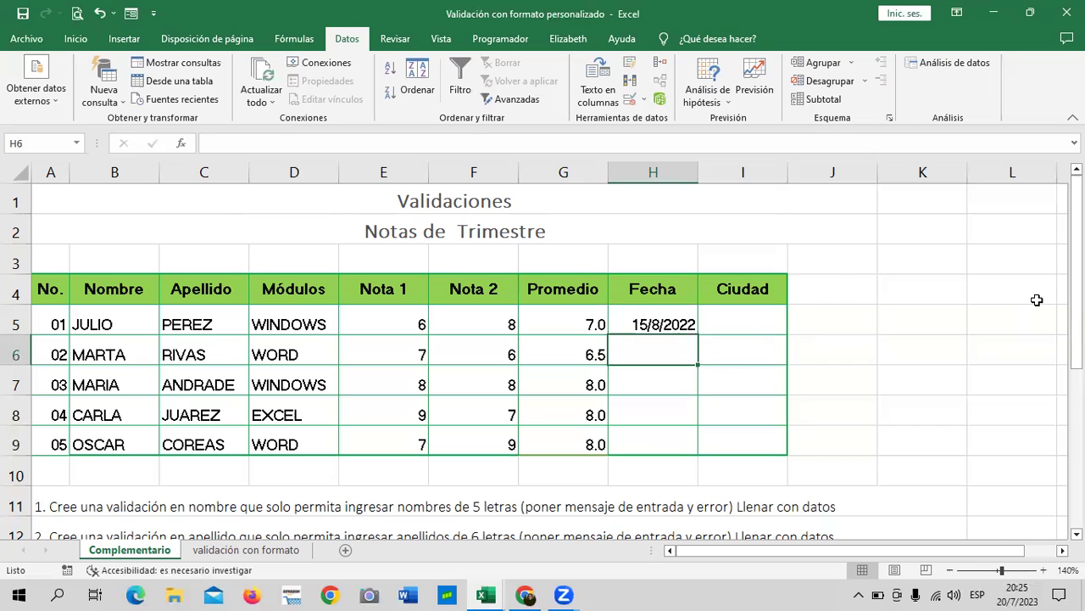
type("5/11/22")
key("Return")
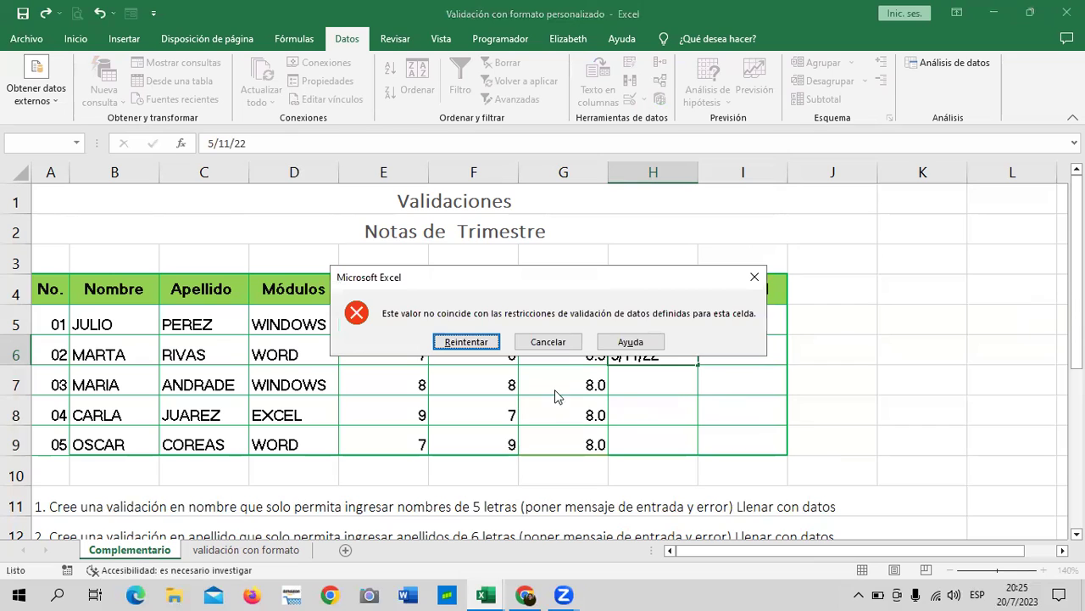
left_click(475, 342)
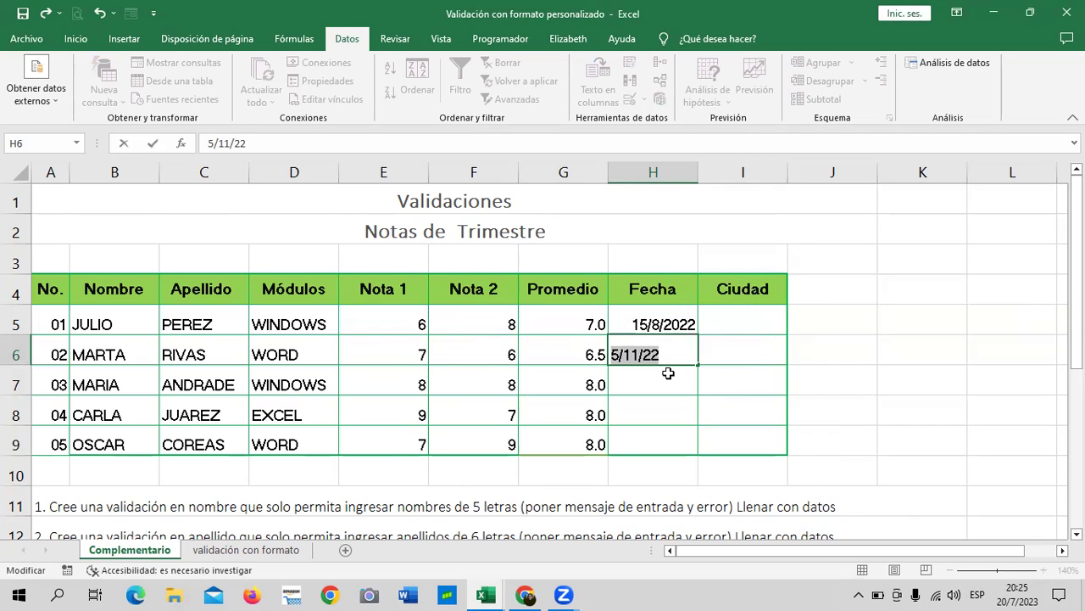
key("BackSpace")
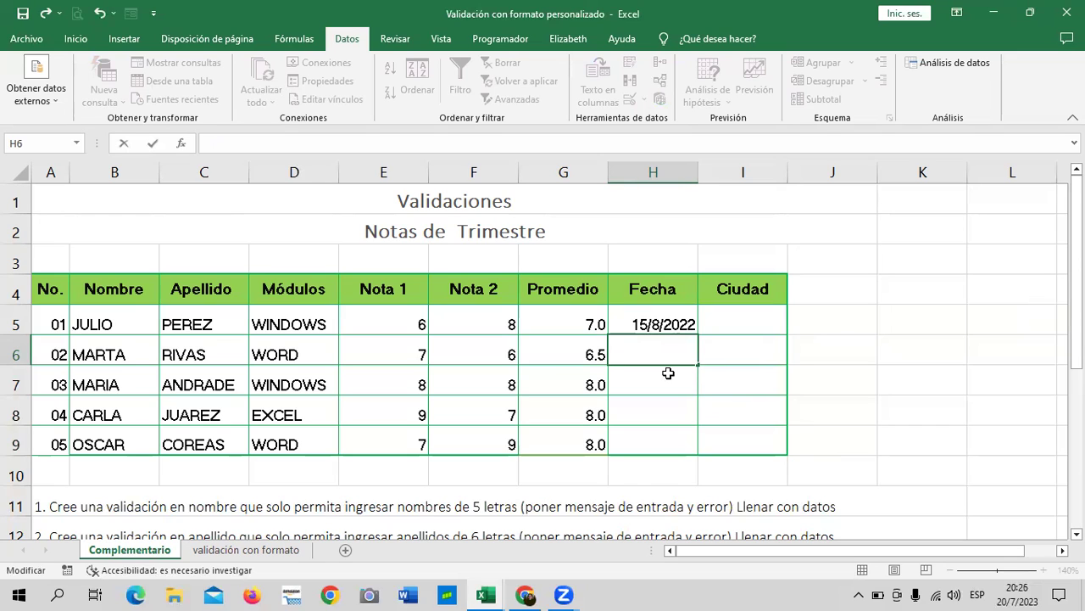
type("5/")
type("10/")
type("2022")
key("Return")
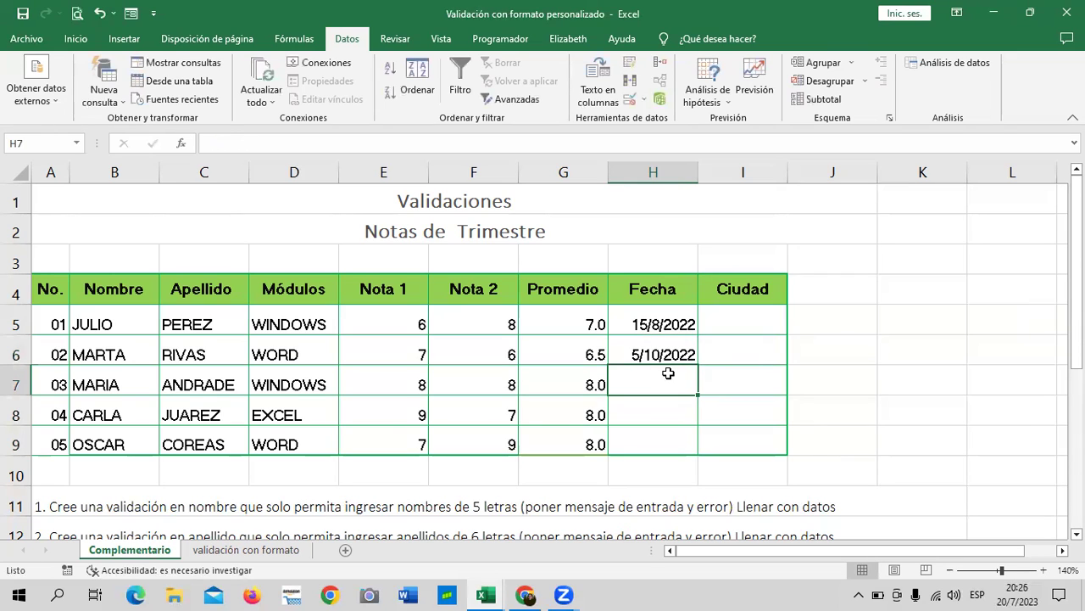
Enter the dates 29/10/22, 20/9/2022 and 29/9/22 in H7:H9
type("29/10")
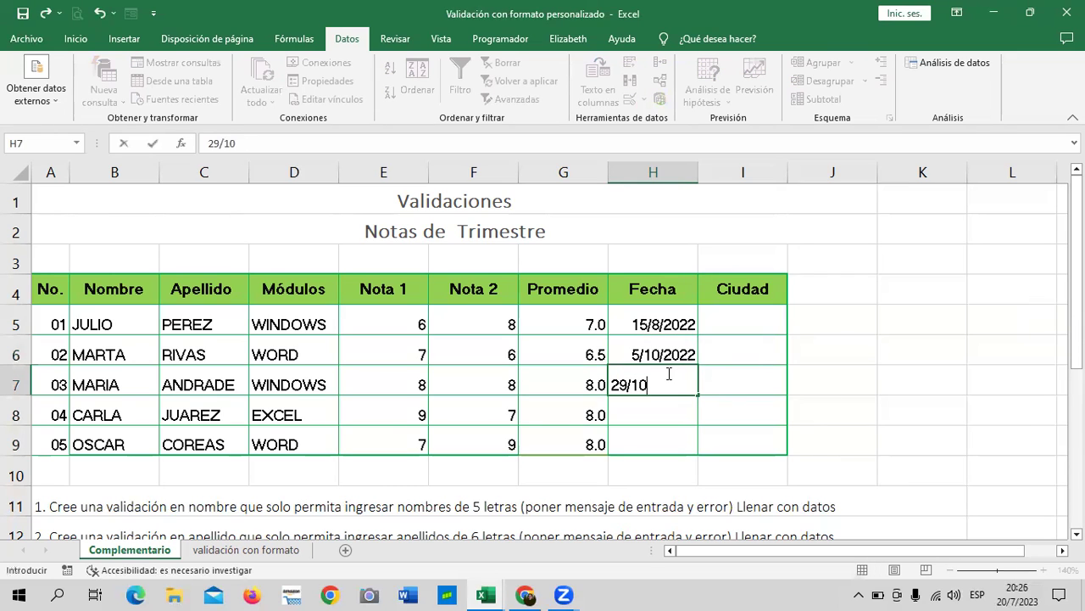
type("/22")
key("Return")
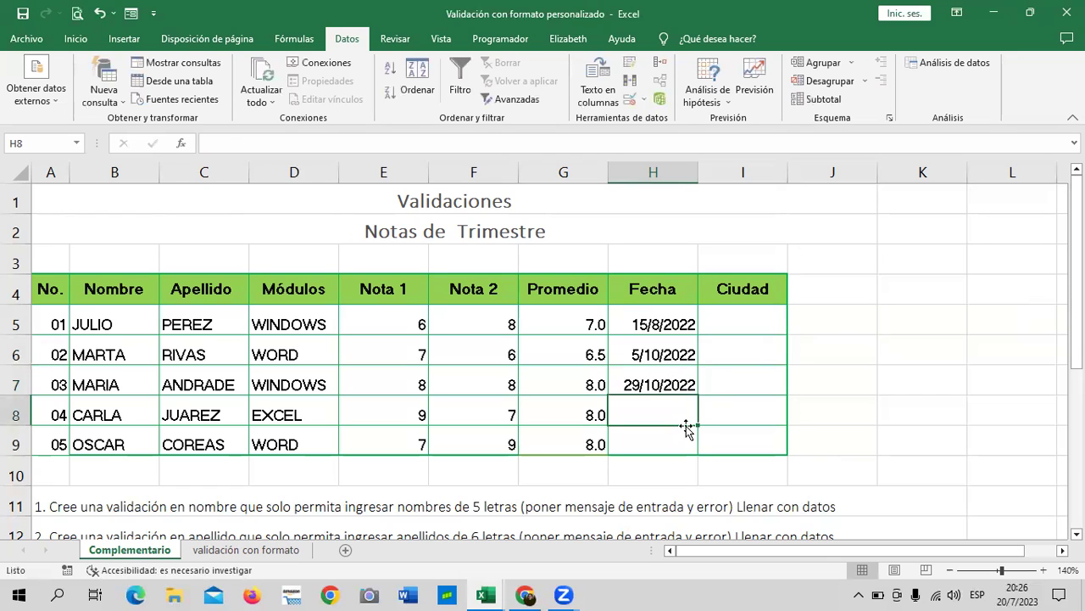
type("20/9")
type("/202")
key("Return")
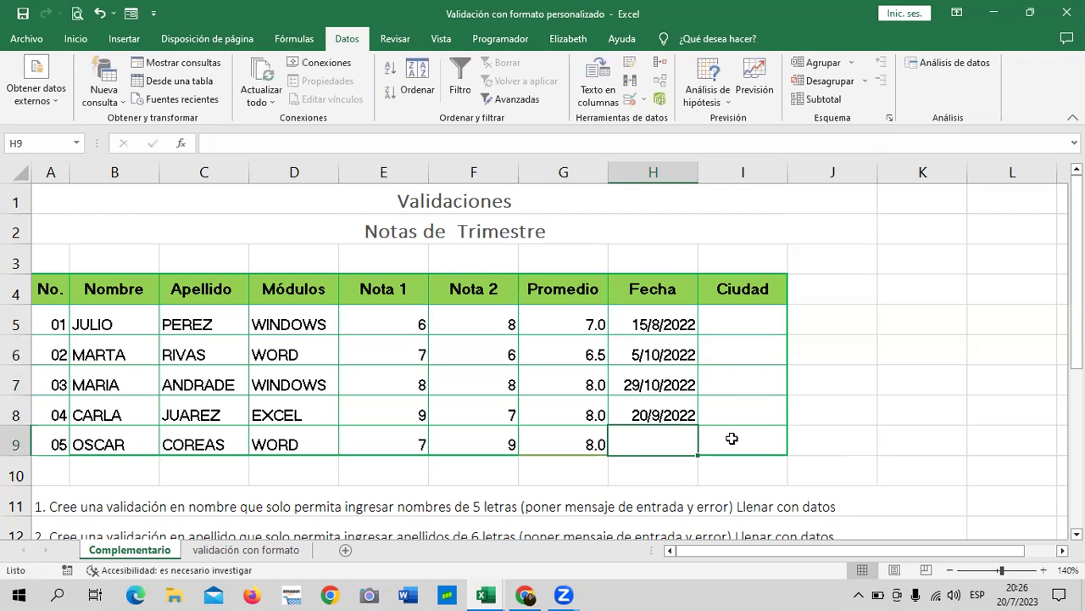
type("29/9/22")
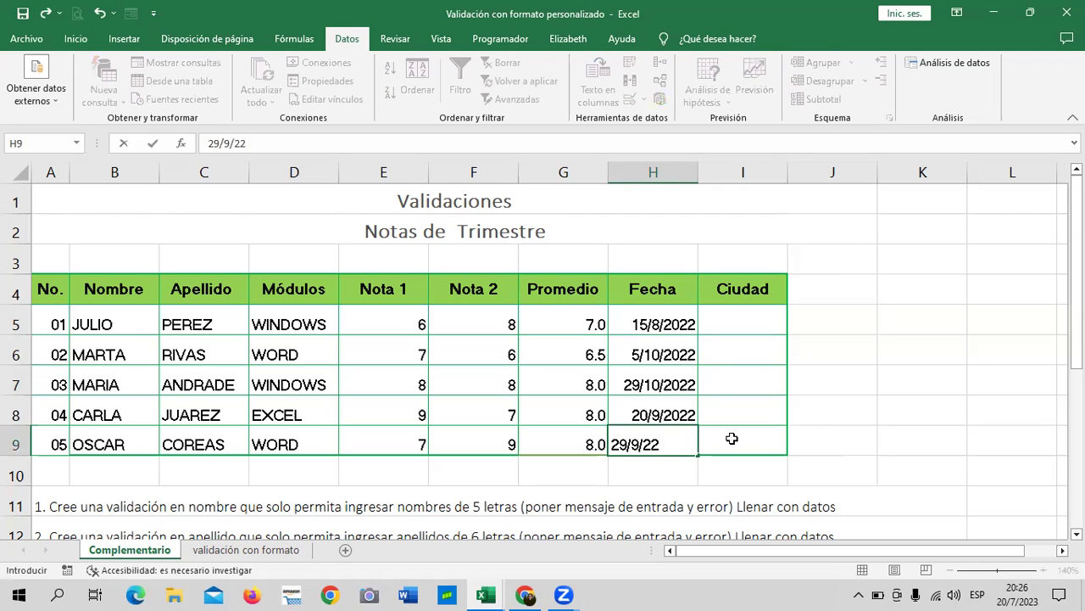
key("Return")
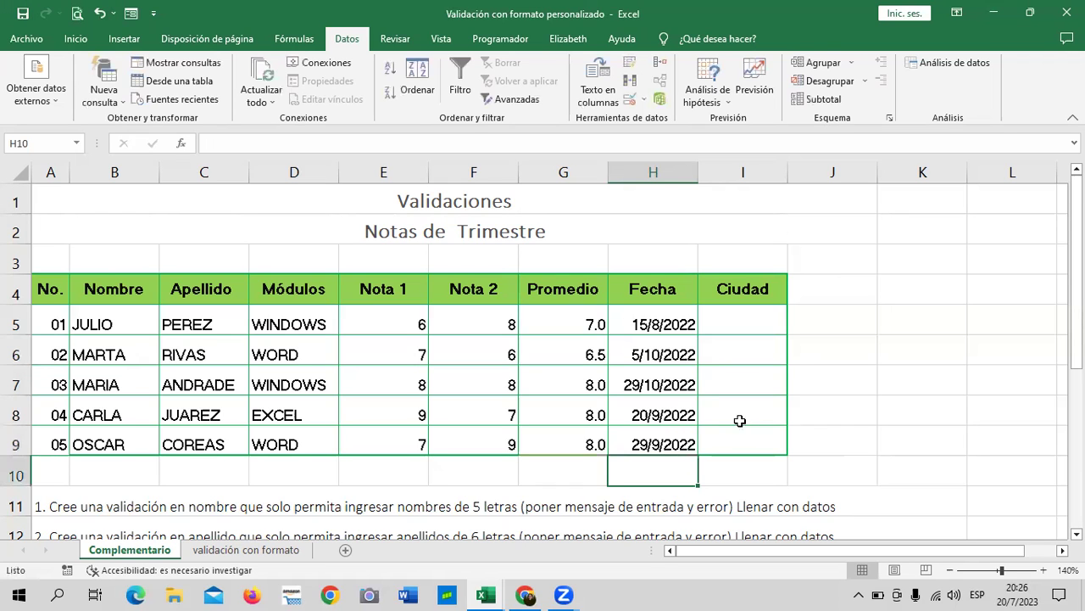
scroll(891, 444, "down", 1)
scroll(896, 416, "down", 1)
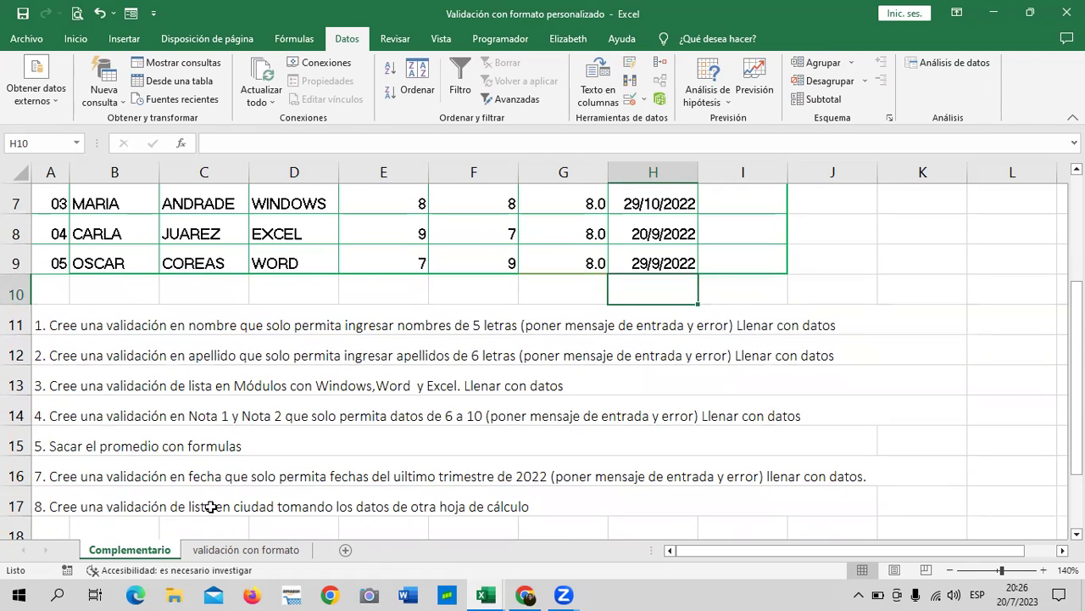
left_click(495, 505)
scroll(659, 511, "up", 2)
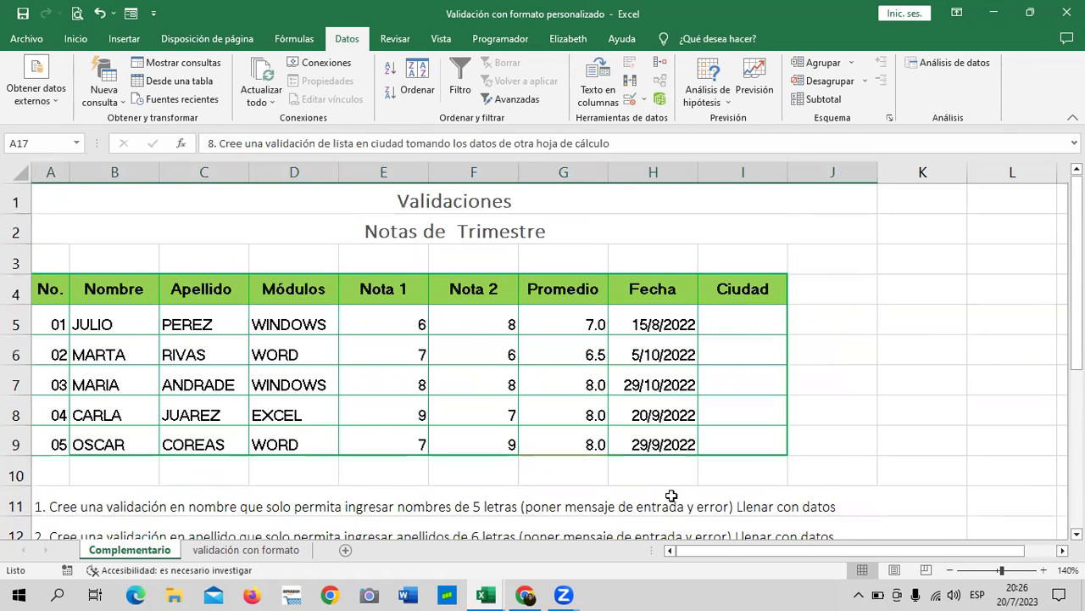
Add a new sheet, enter the heading DEPARTAMENTOS in D2 and widen column D
left_click(346, 550)
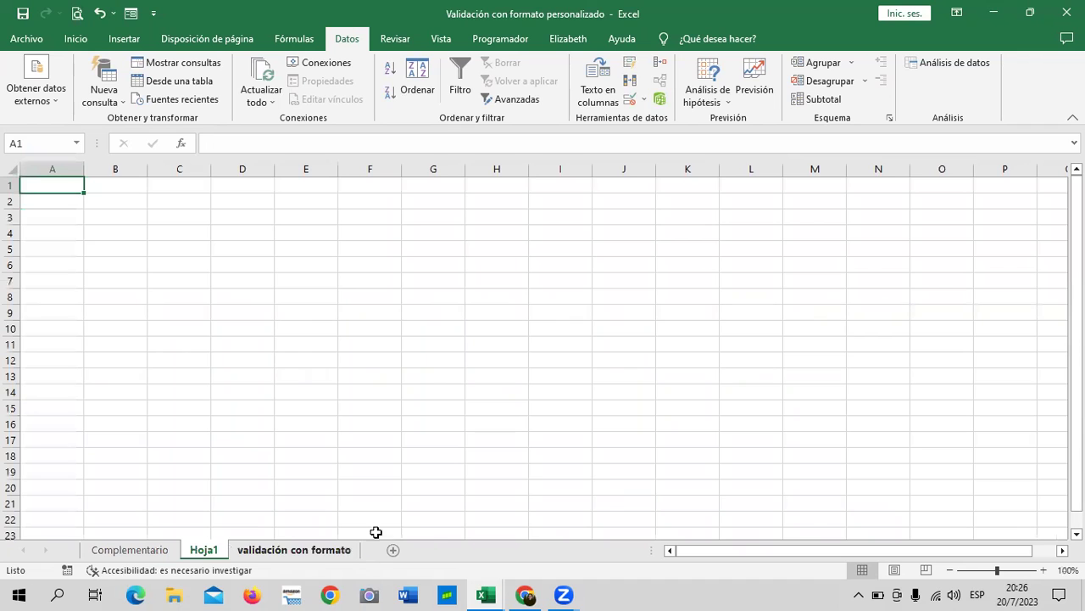
left_click(1043, 570)
left_click(1043, 570)
left_click(1043, 570)
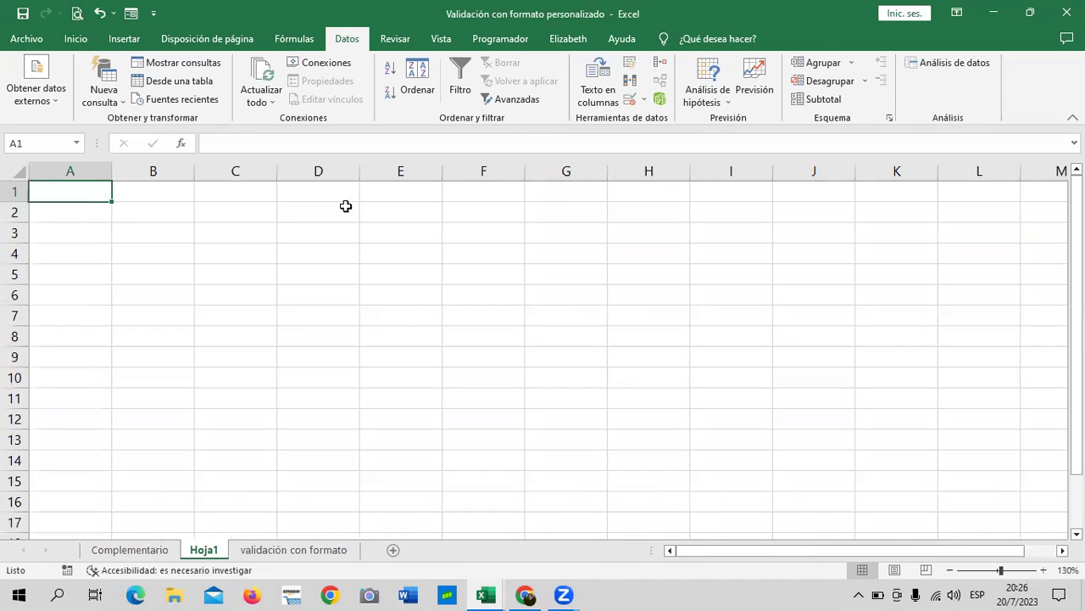
left_click(320, 212)
type("DEPARTA,NETO")
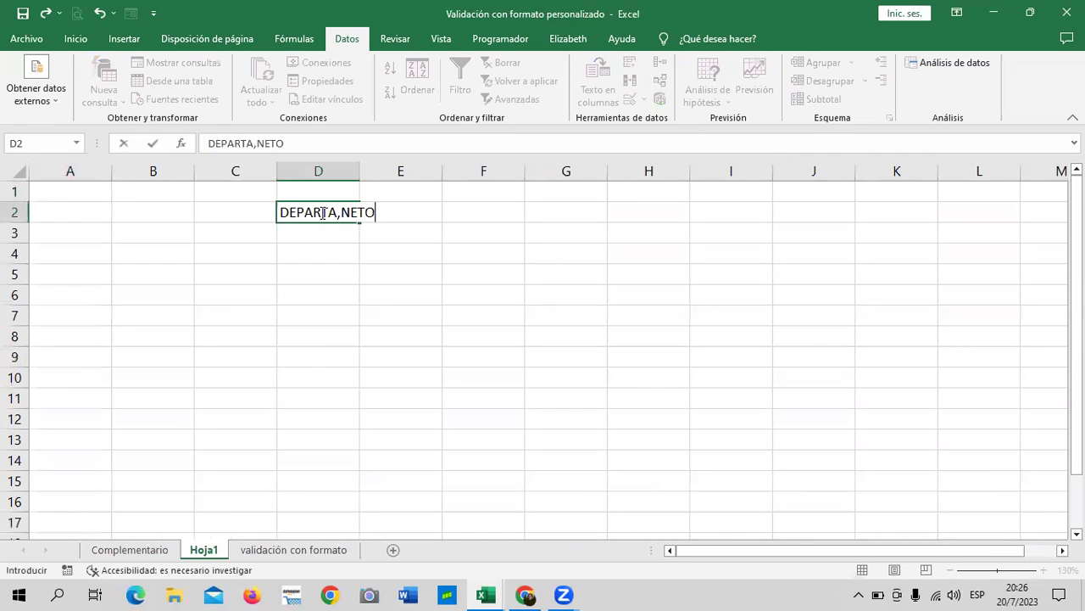
key("BackSpace")
key("BackSpace")
key("BackSpace")
key("BackSpace")
key("BackSpace")
type("MENTOS")
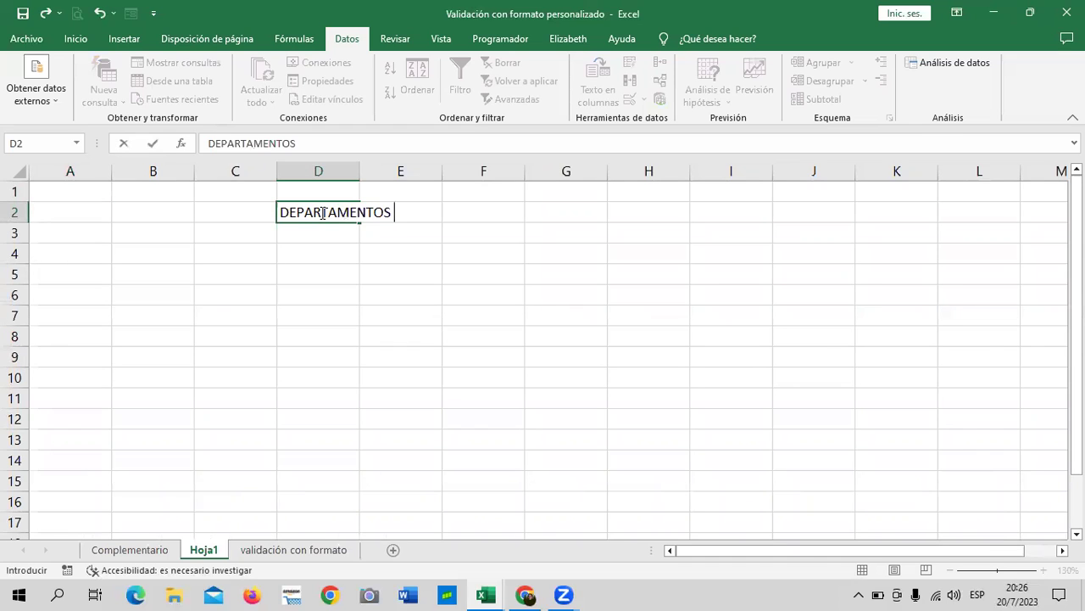
key("Return")
left_click_drag(359, 171, 436, 171)
left_click(538, 337)
Enter SAN SALVADOR, LA LIBERTAD and CUSCATLAN in D3:D5
left_click(408, 236)
type("SAN ")
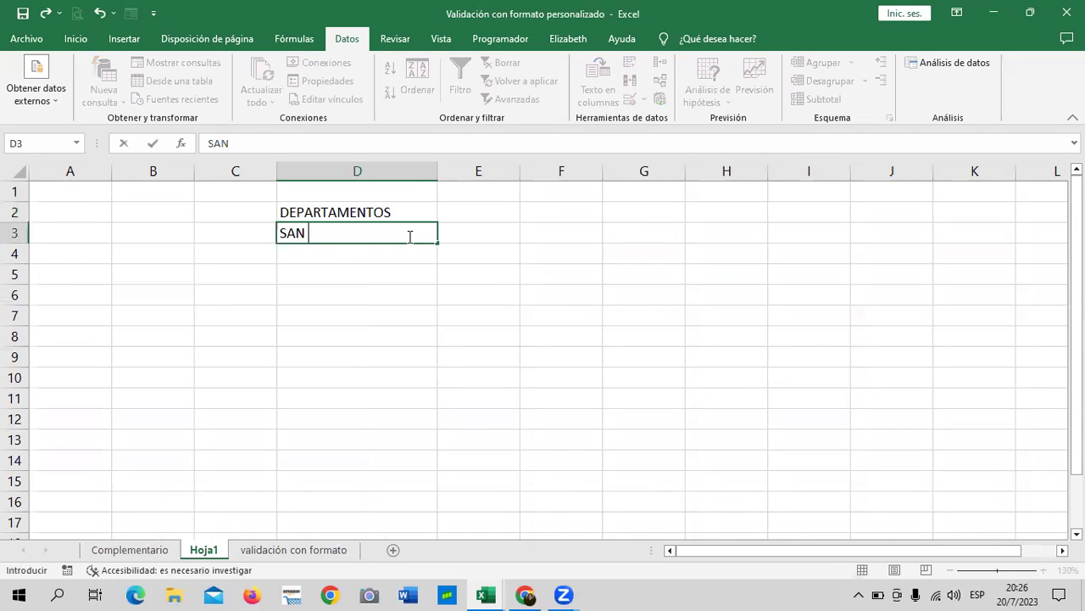
type("SALVADORT")
key("BackSpace")
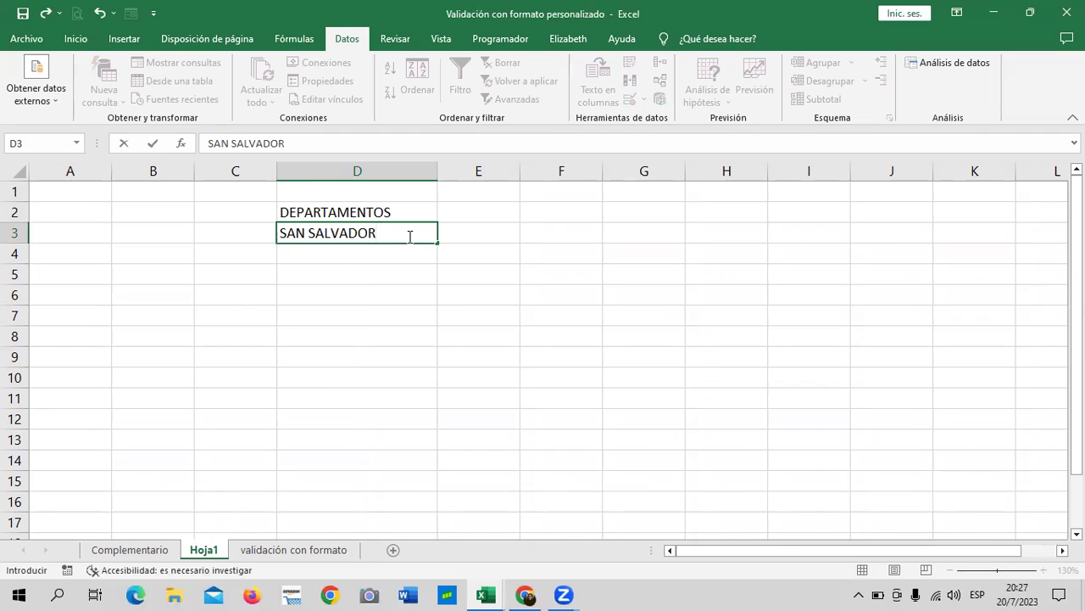
key("Return")
type("LA LIBRTAD")
key("BackSpace")
key("BackSpace")
key("BackSpace")
key("BackSpace")
key("BackSpace")
type("ERTAD")
key("Return")
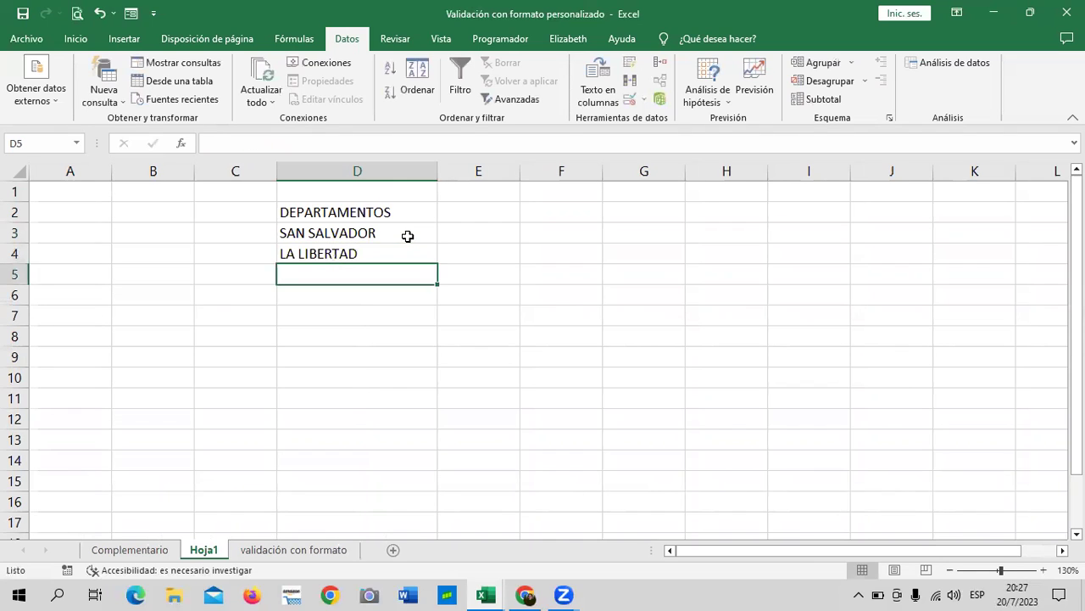
type("CUSCATLAN")
key("Return")
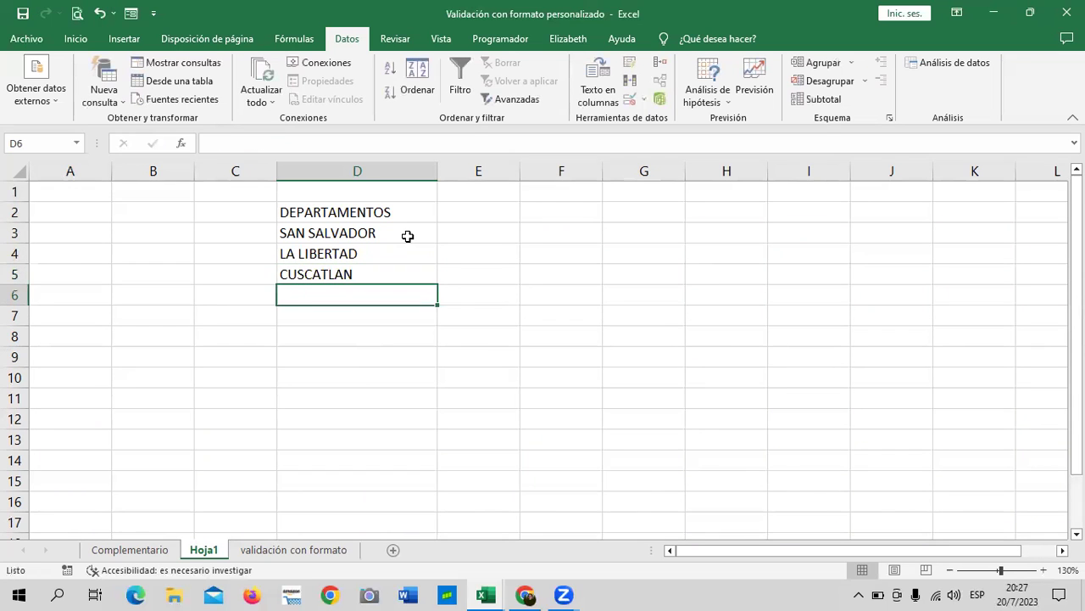
Enter SANTA ANA, SAN VICENTE, SAN MIGUEL and LA UNION in D6:D9
type("SANTA NA A")
key("BackSpace")
key("BackSpace")
key("BackSpace")
key("BackSpace")
type("ANA")
key("Return")
type("SAN")
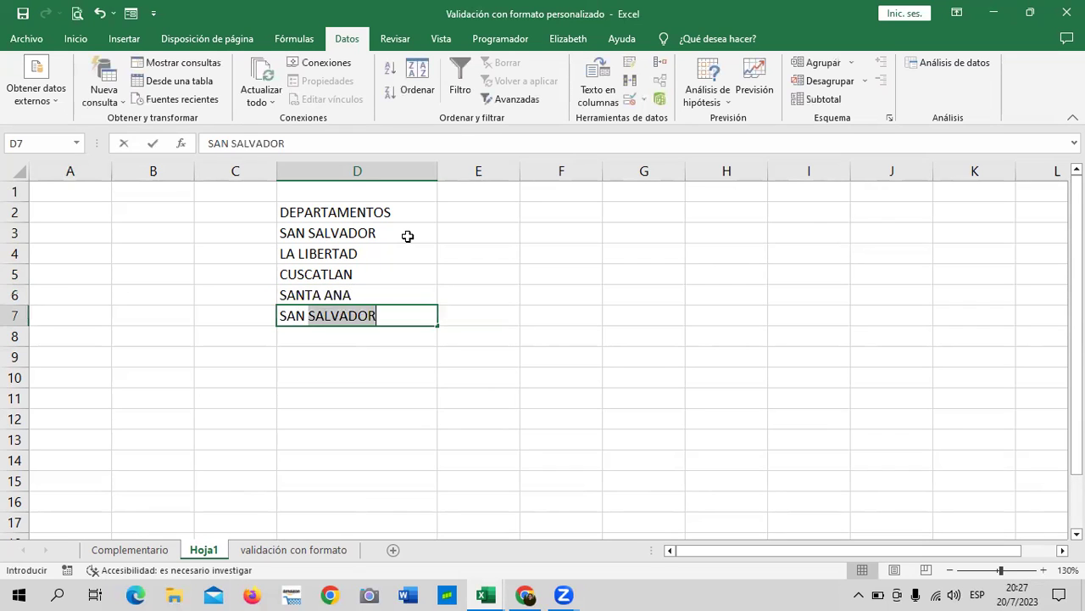
type(" VICENTE")
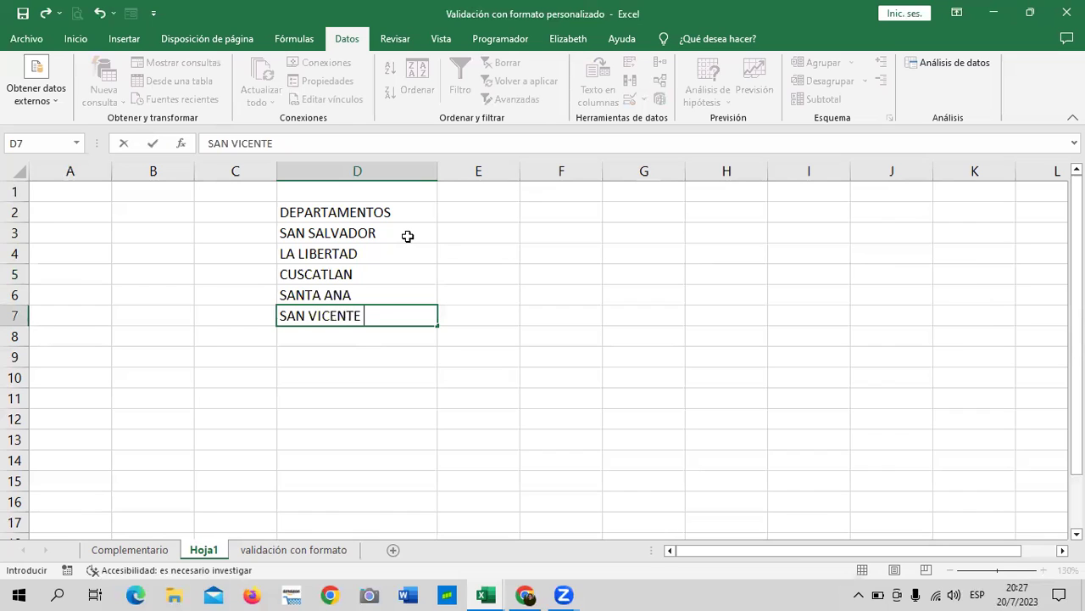
key("Return")
type("SAN MIGUEL")
key("Return")
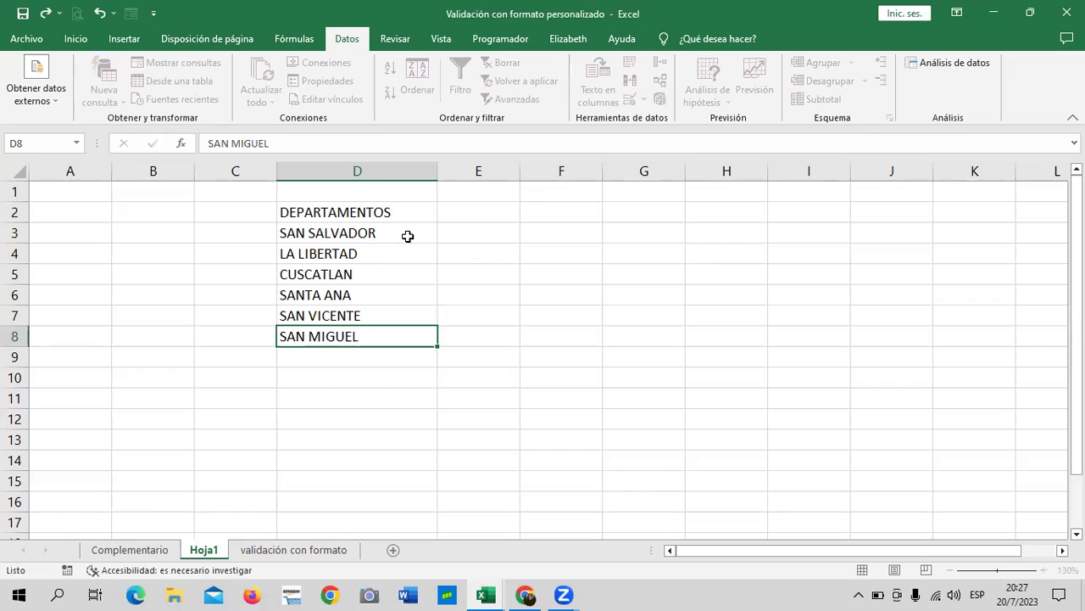
type("LA ")
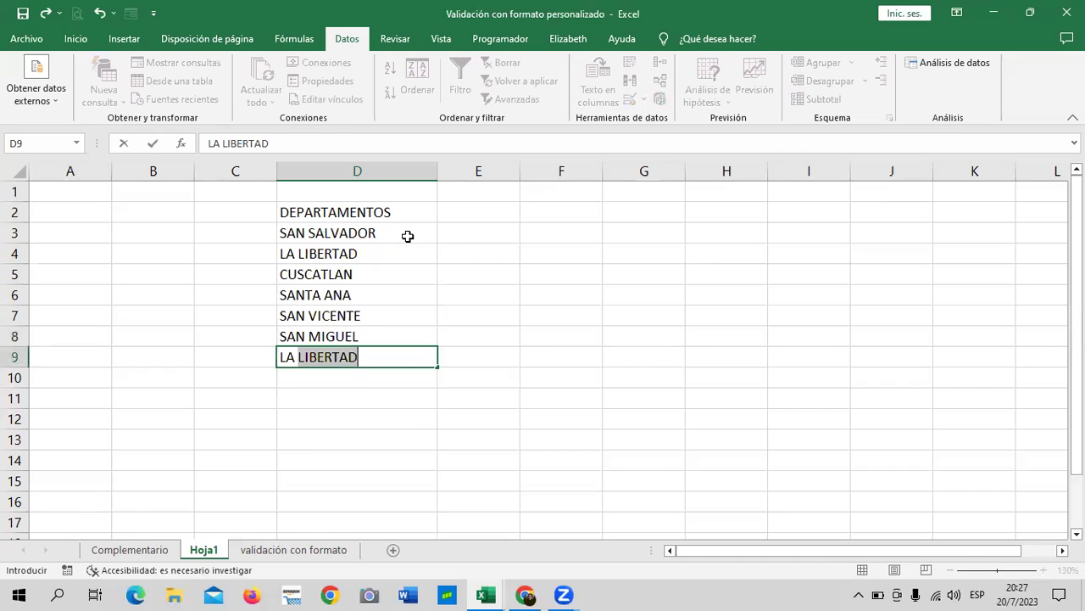
type("UNION")
key("Return")
left_click(574, 309)
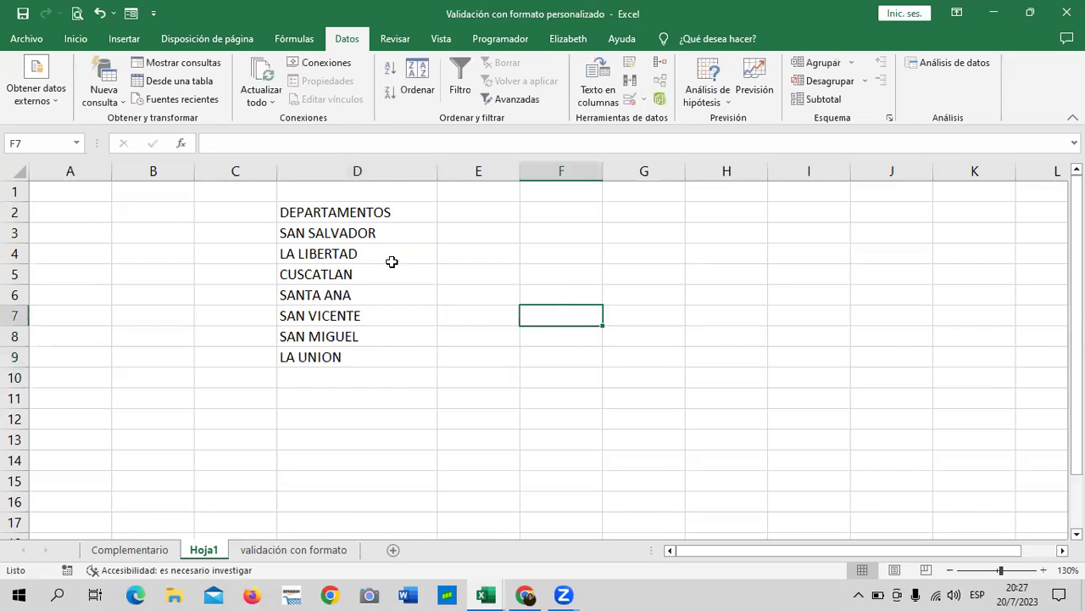
left_click_drag(386, 229, 384, 357)
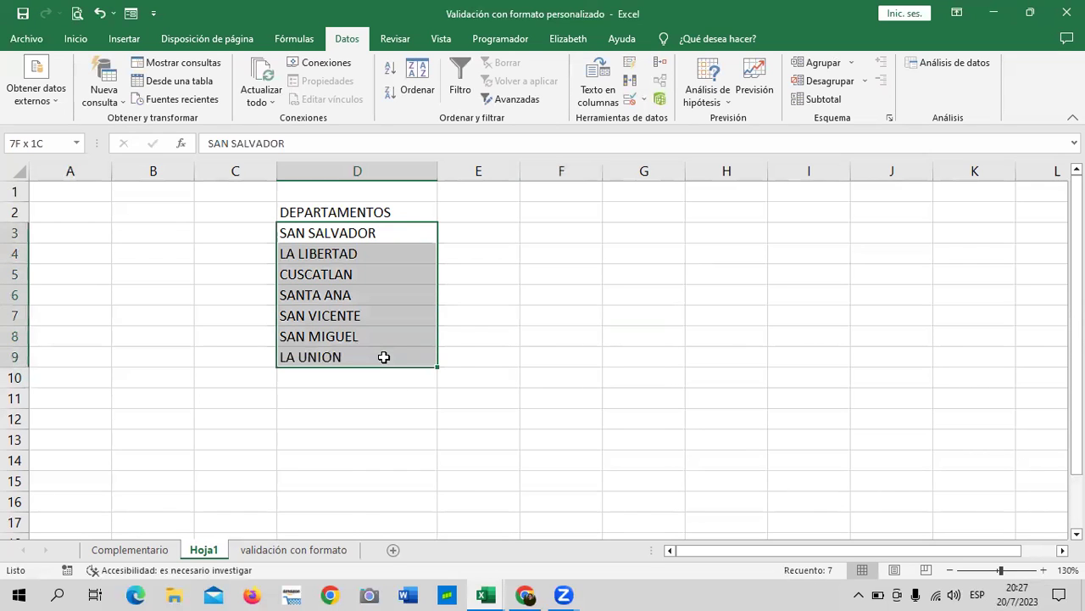
left_click(610, 344)
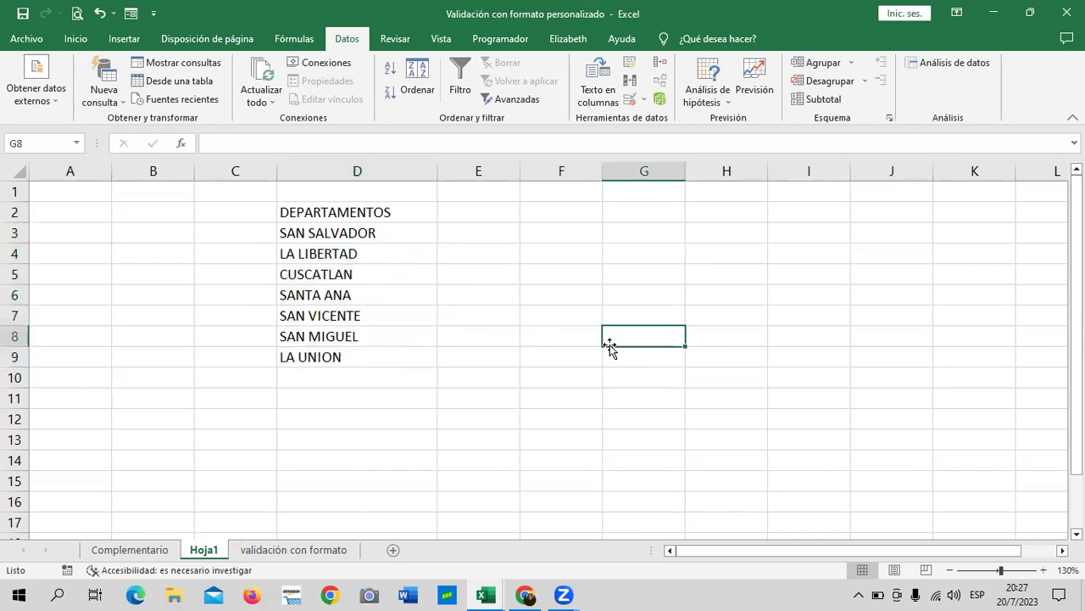
Move Hoja1 to the end of the sheets, return to Complementario and select Ciudad cells I5:I9
left_click_drag(209, 551, 361, 560)
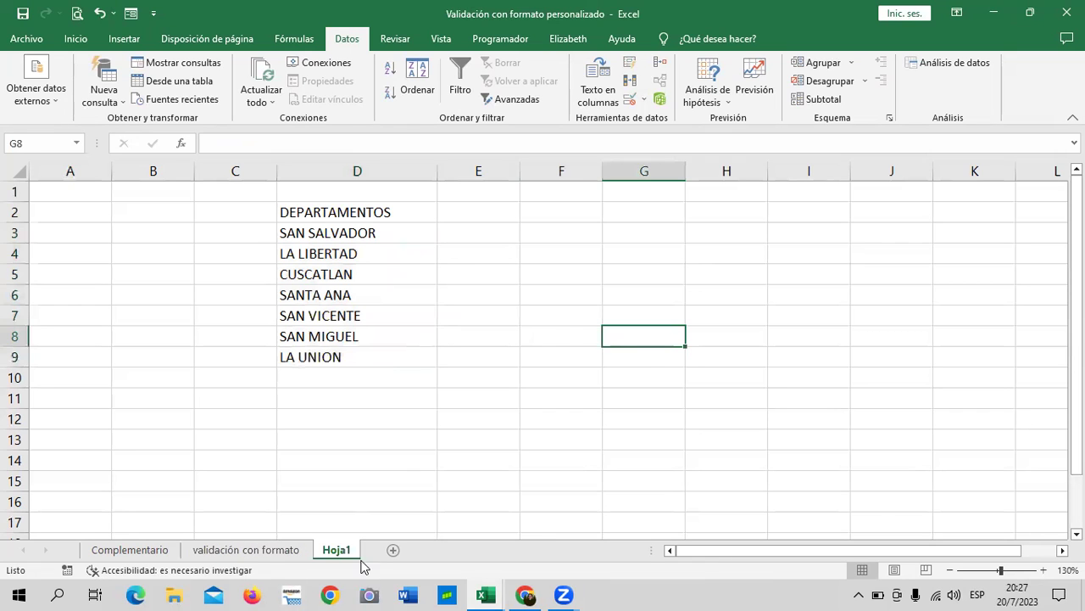
left_click(280, 550)
left_click(154, 550)
left_click(928, 379)
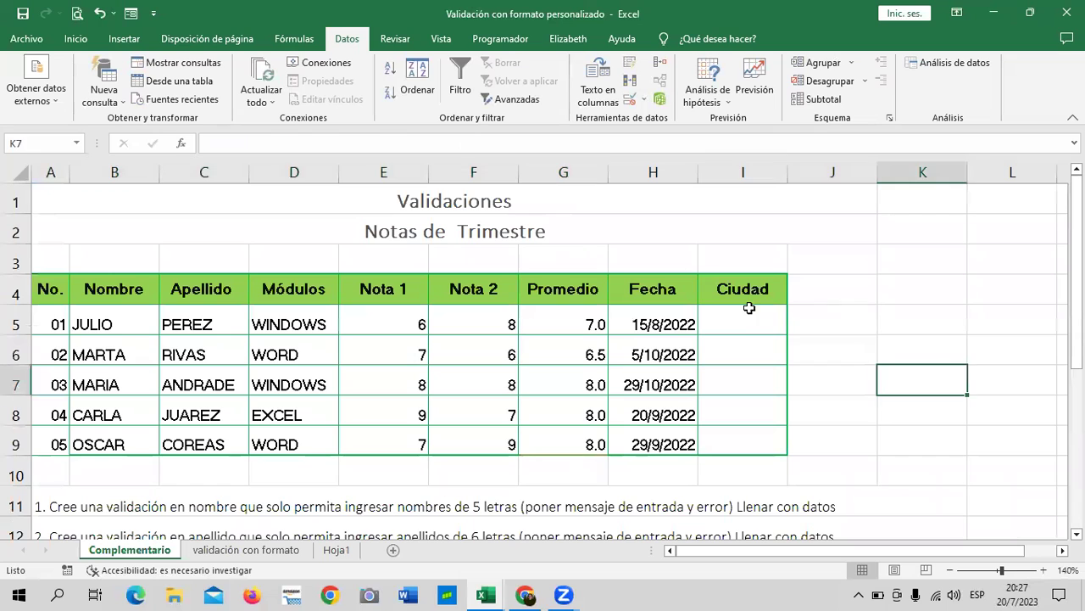
left_click_drag(750, 312, 742, 439)
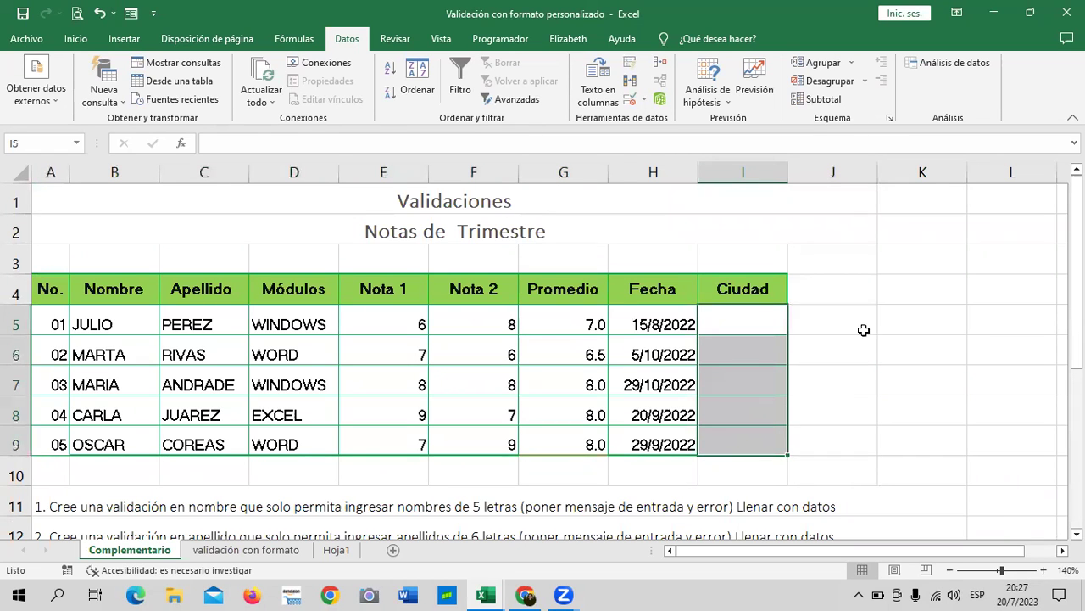
left_click(629, 100)
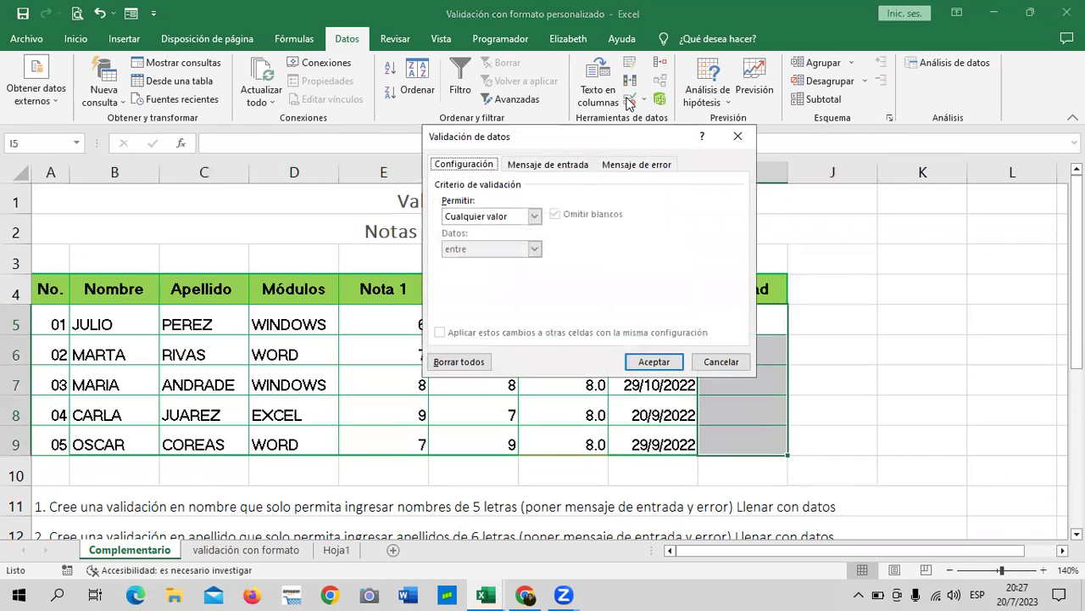
Give I5:I9 a Lista validation with source =Hoja1!$D$3:$D$9, the seven department names
left_click(535, 216)
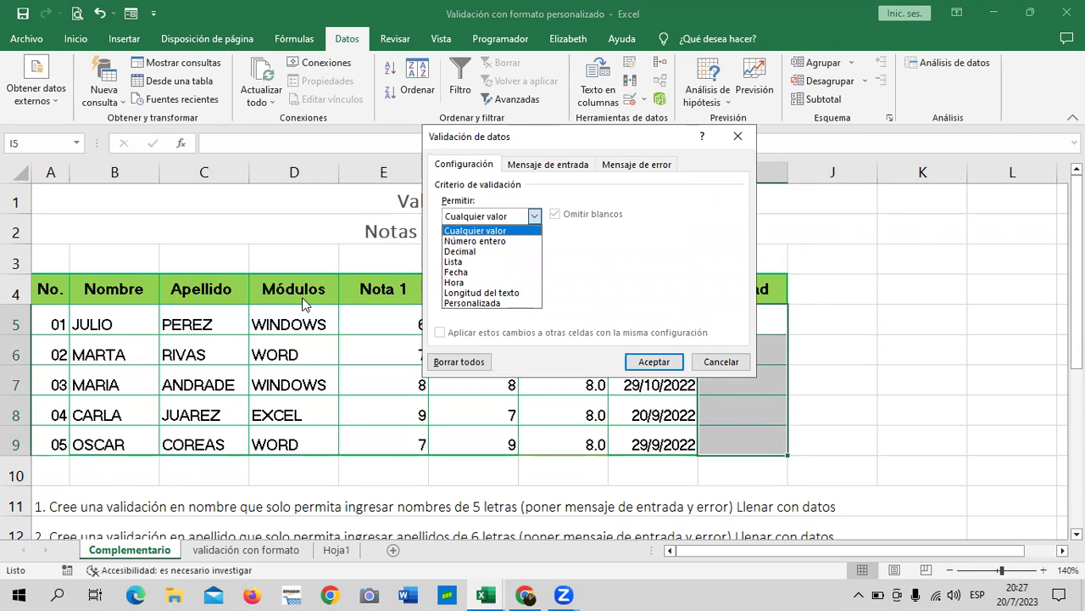
left_click(462, 261)
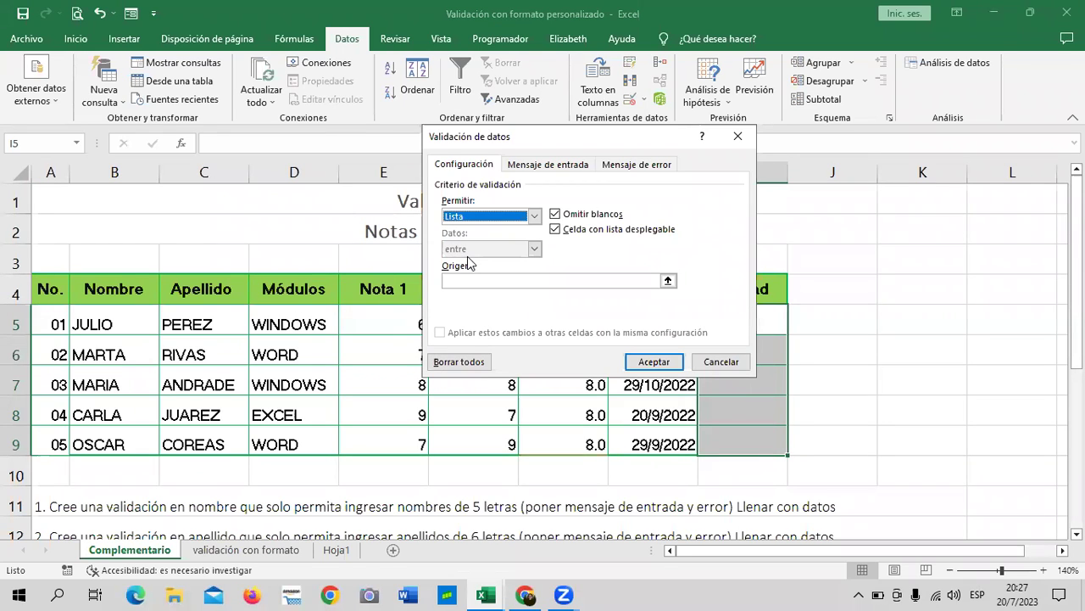
left_click(668, 280)
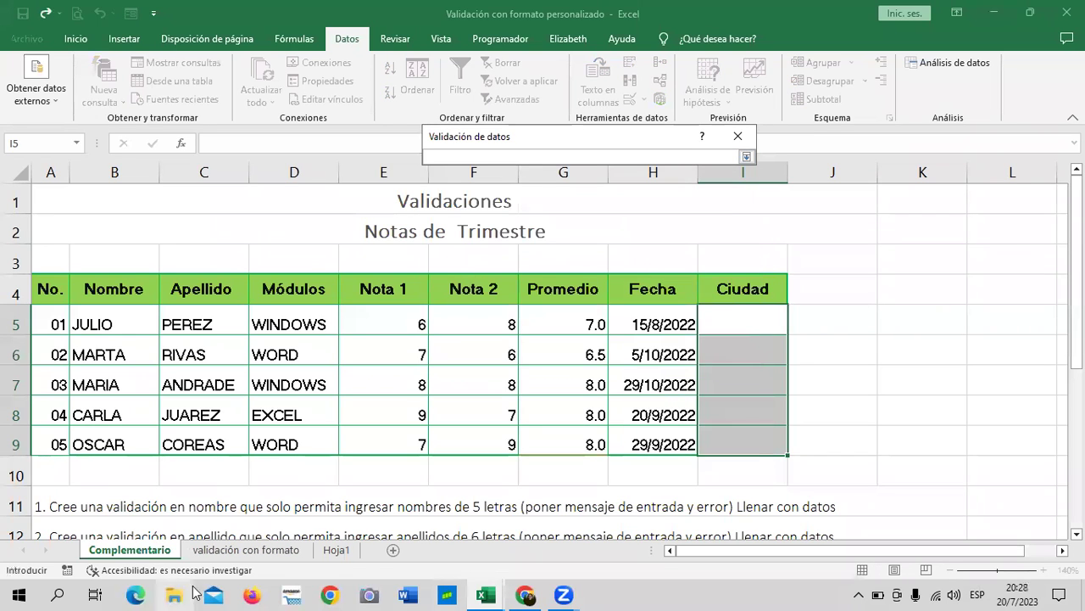
left_click(336, 551)
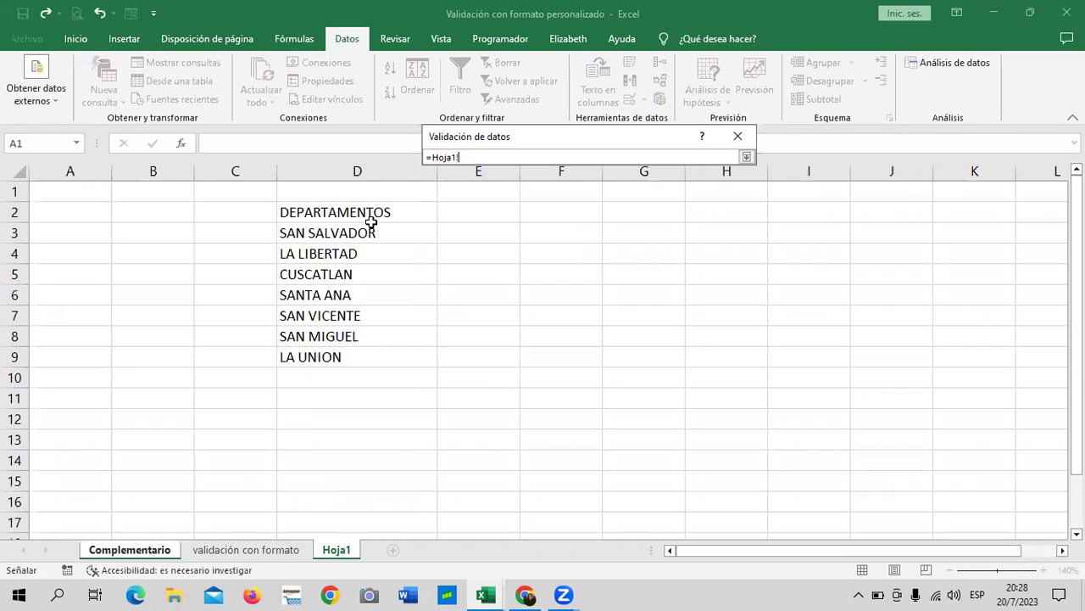
left_click_drag(361, 229, 353, 355)
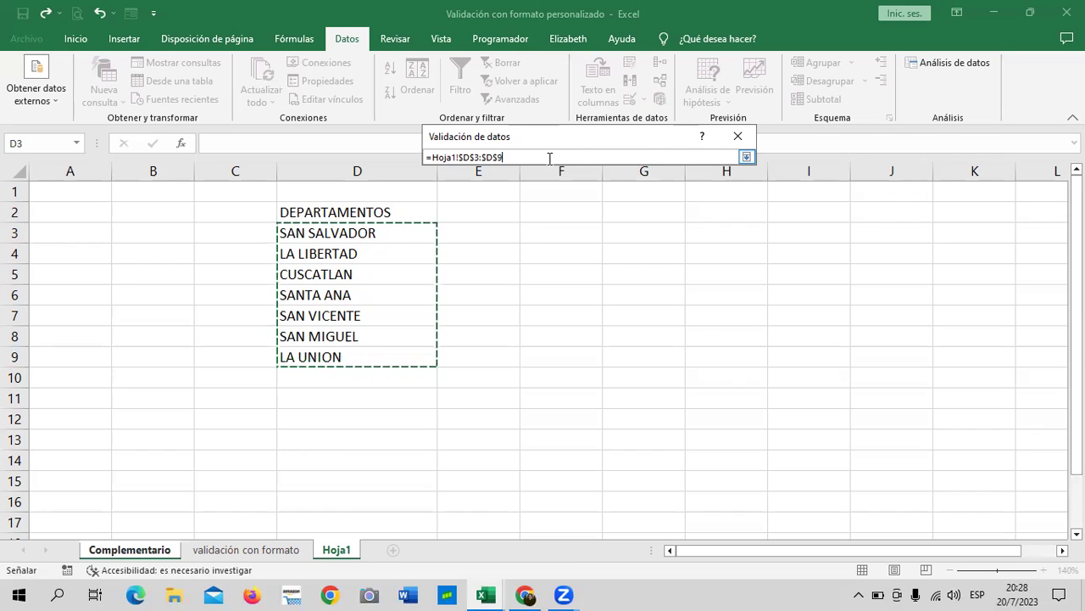
left_click(747, 156)
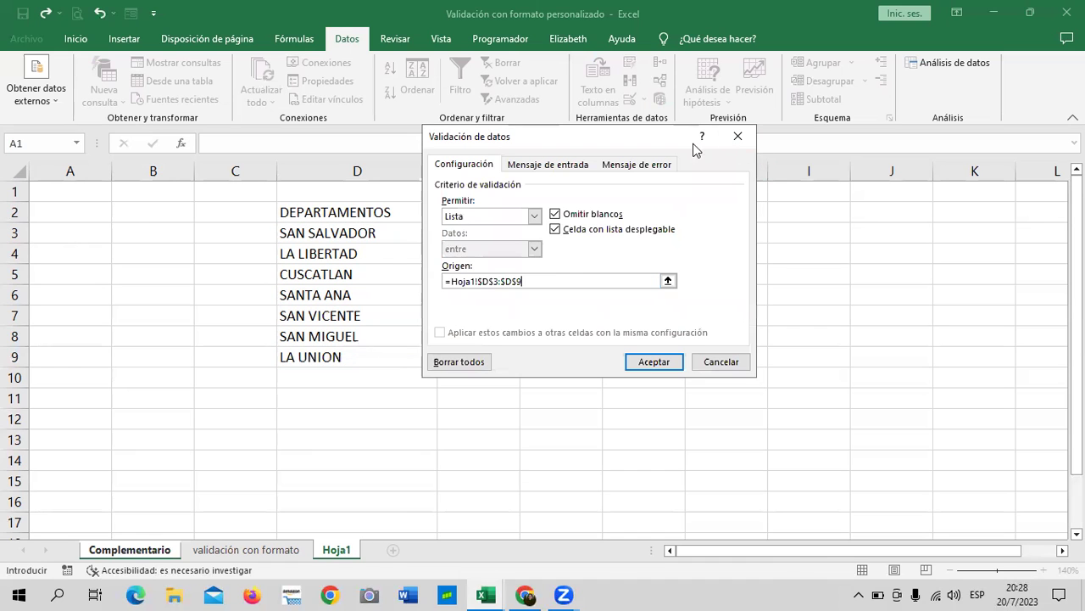
left_click(673, 363)
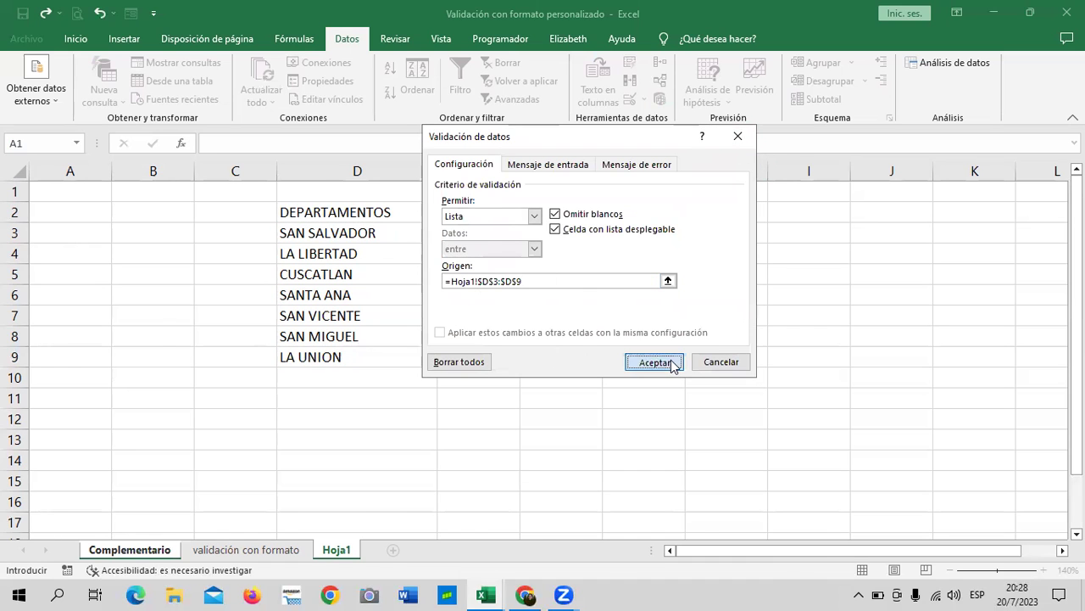
left_click(748, 351)
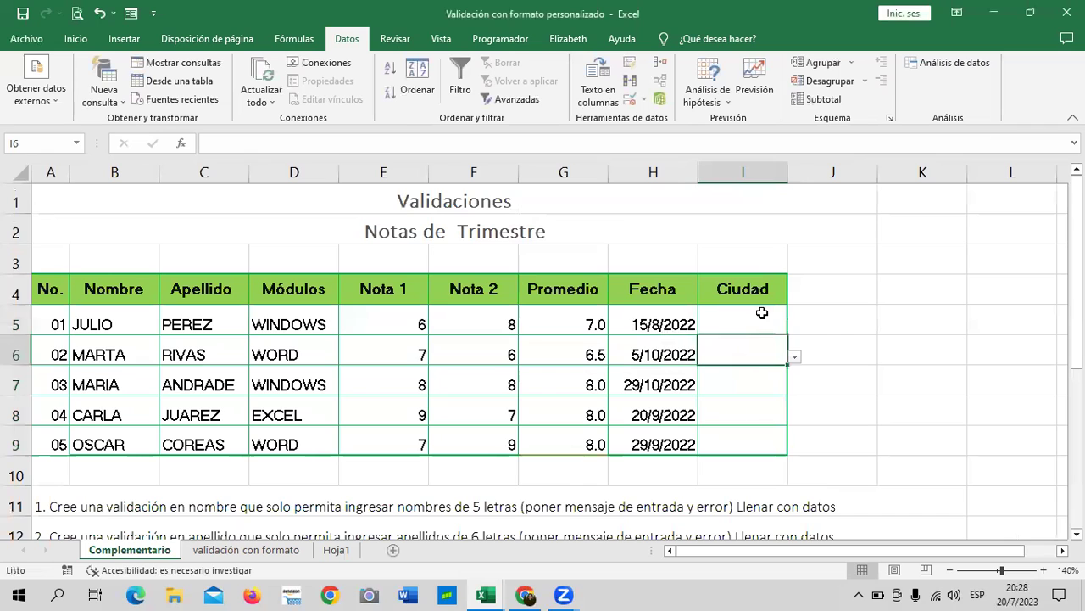
Pick CUSCATLAN for I5, LA LIBERTAD for I6 and SANTA ANA for I7 from the dropdowns
left_click(762, 313)
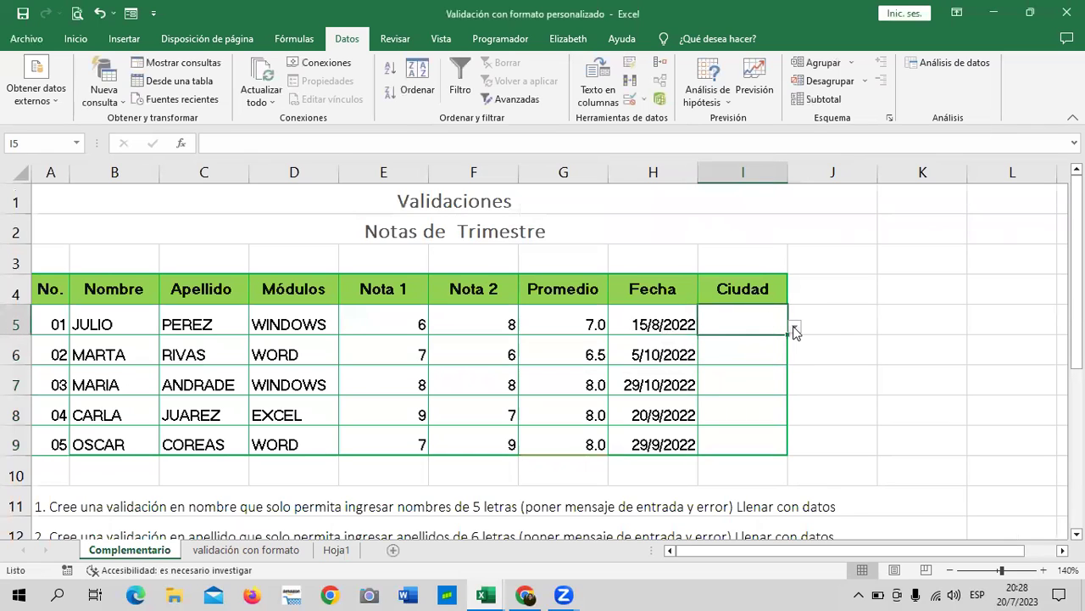
left_click(795, 327)
left_click(758, 354)
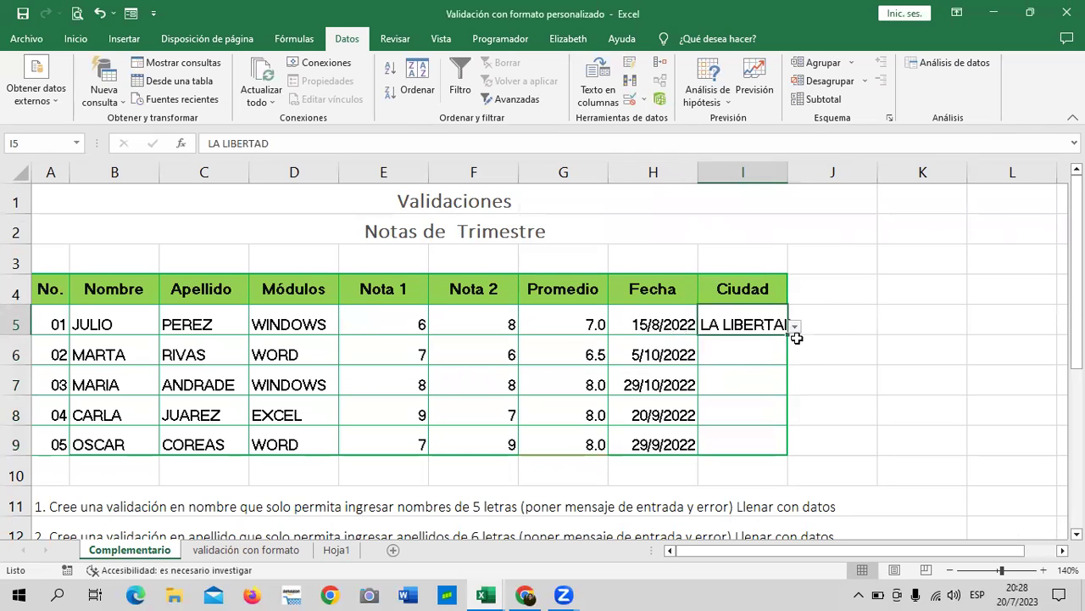
left_click(795, 327)
left_click(740, 372)
left_click(755, 351)
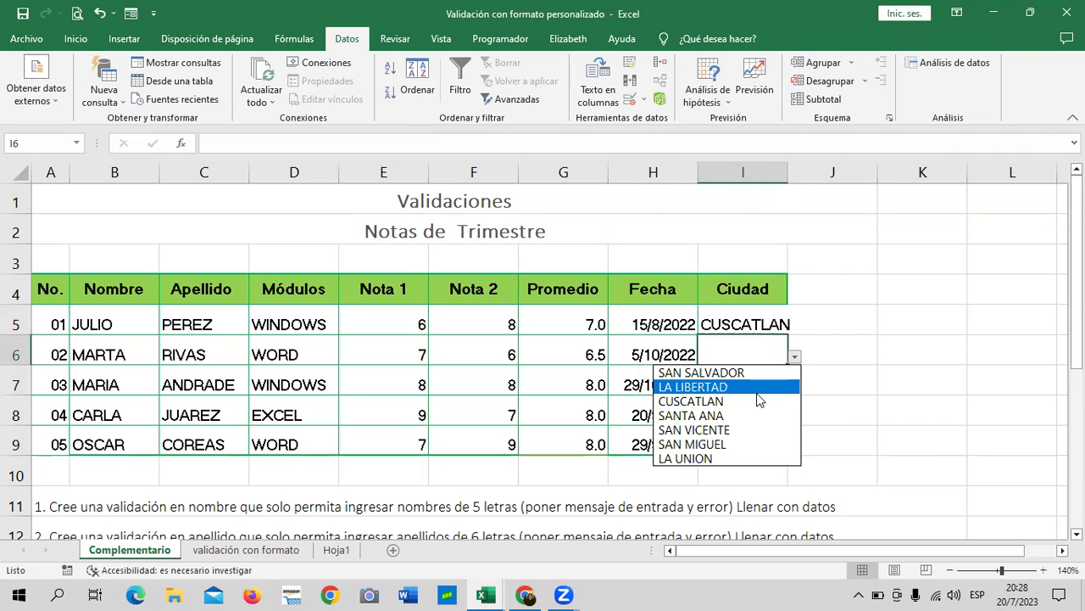
left_click(758, 386)
left_click(764, 381)
left_click(796, 387)
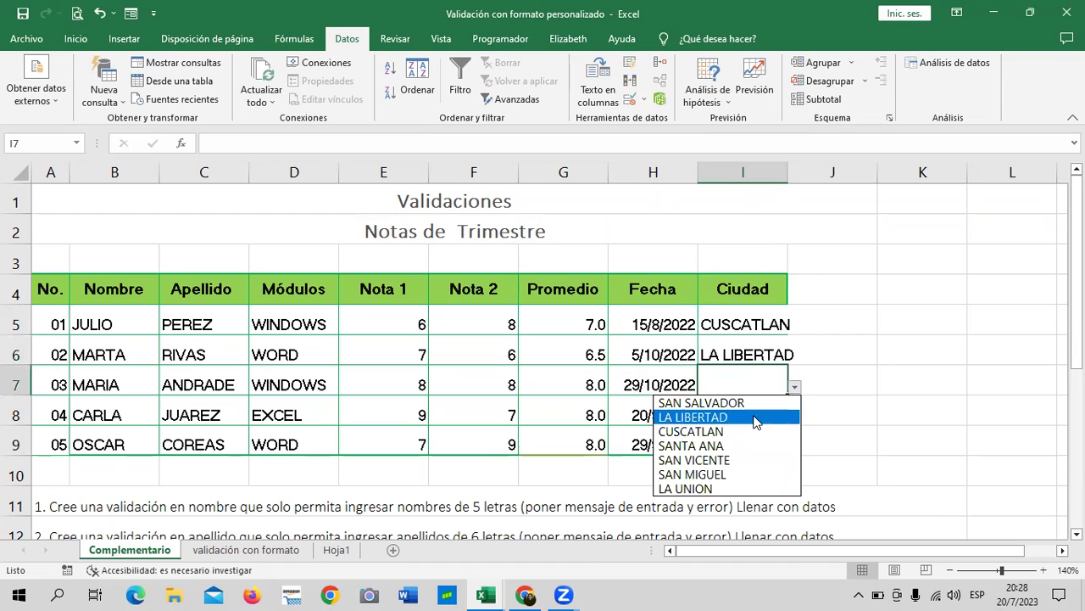
left_click(750, 445)
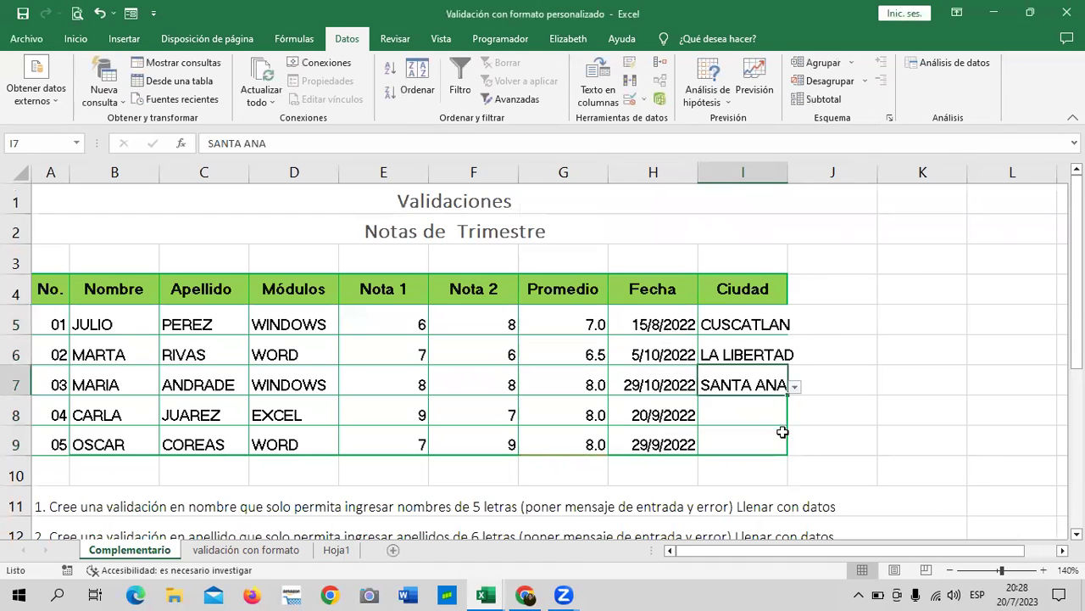
Pick SAN VICENTE for I8 and SANTA ANA for I9 from the dropdowns
left_click(782, 420)
left_click(795, 417)
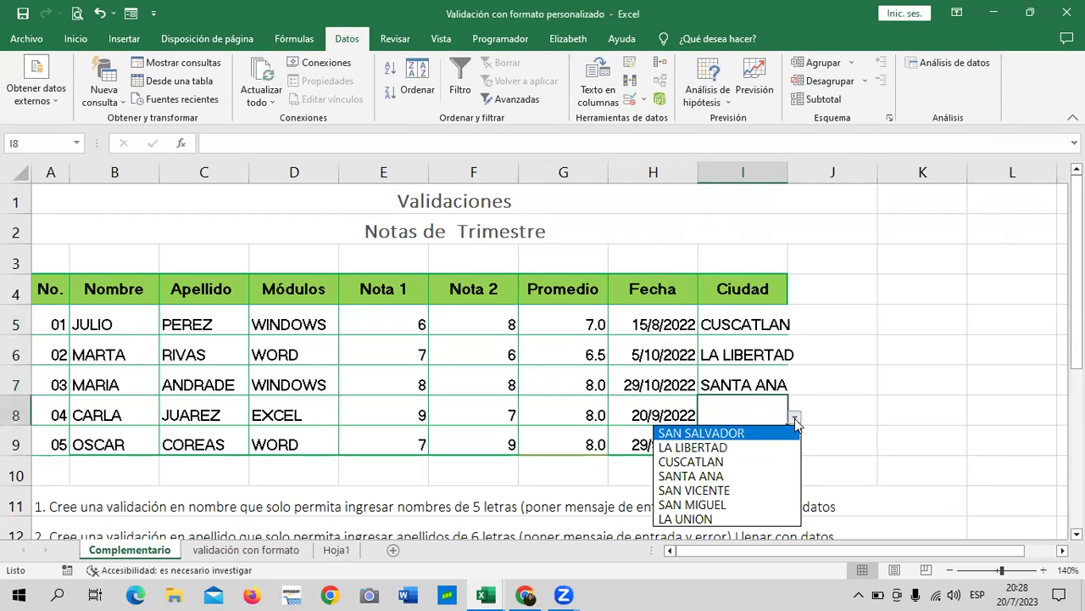
left_click(744, 490)
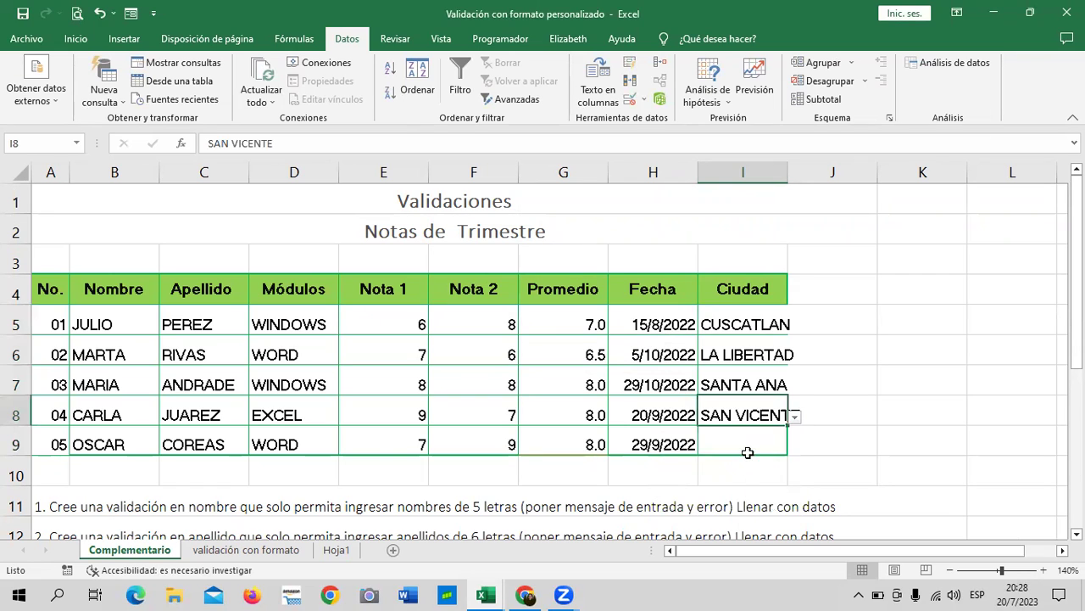
left_click(746, 441)
left_click(793, 448)
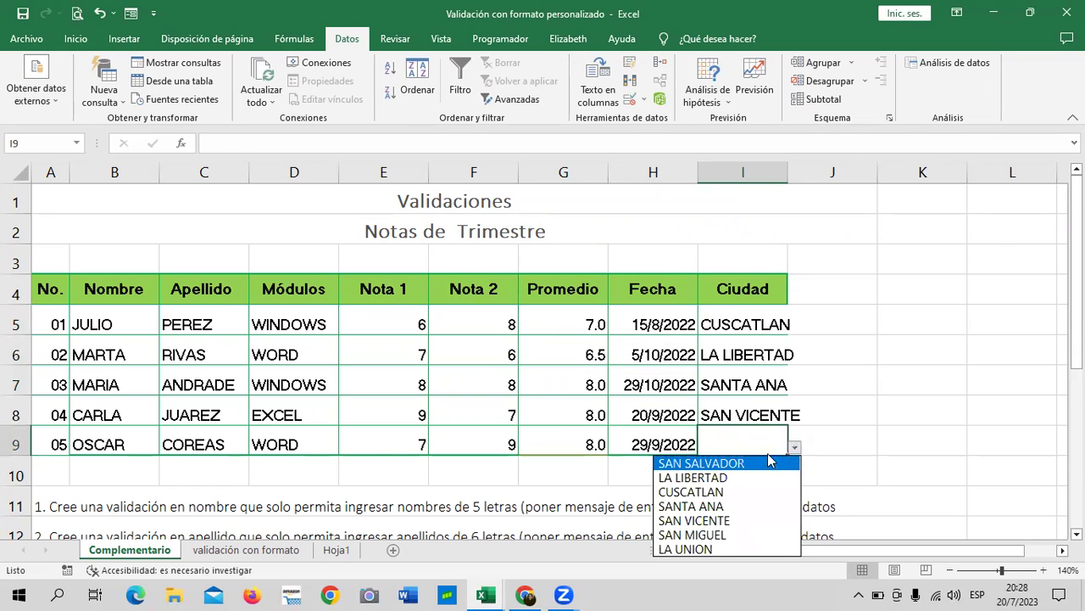
left_click(727, 495)
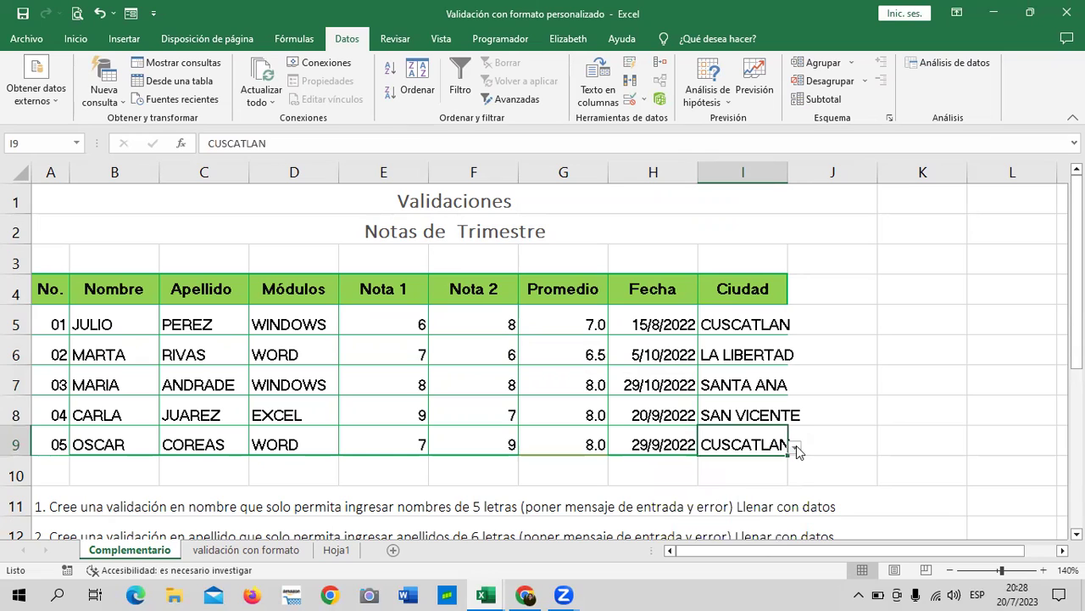
left_click(794, 447)
left_click(735, 506)
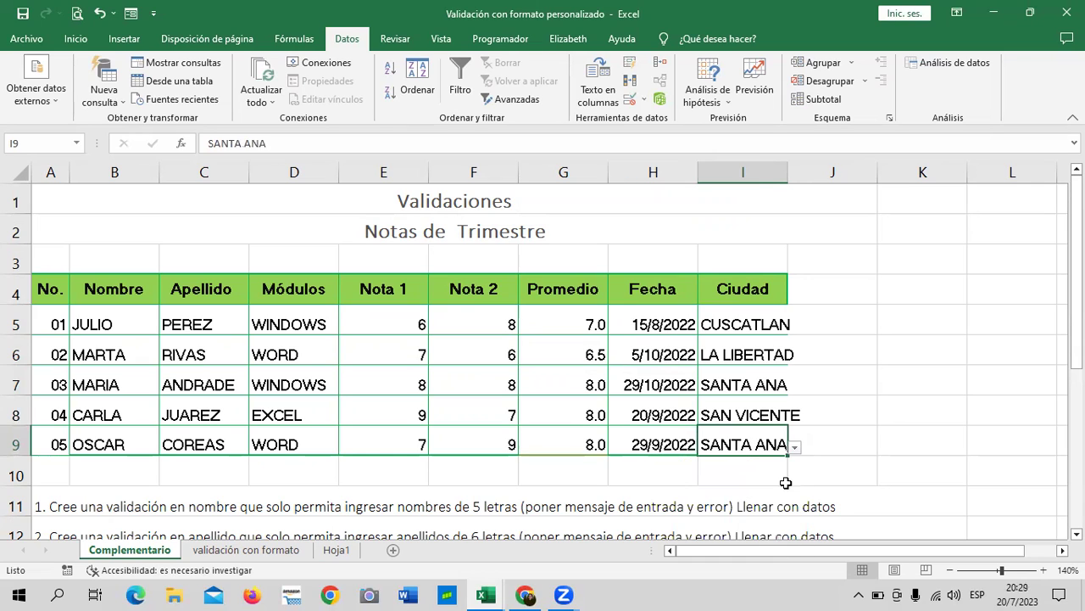
left_click(861, 468)
Widen column I to fit the city names and review each entry in I5:I9
left_click_drag(787, 171, 816, 171)
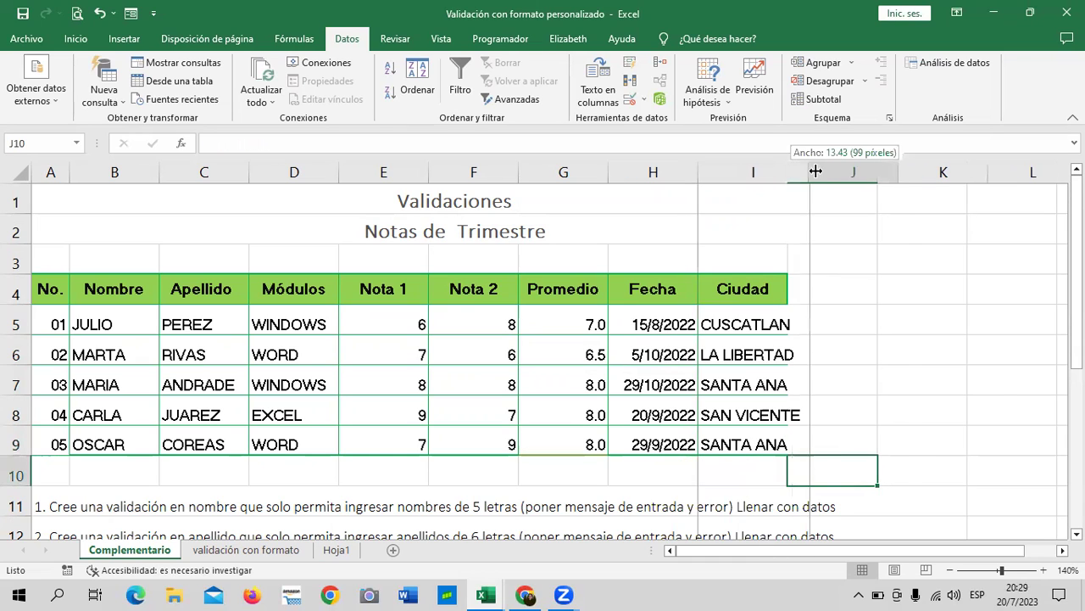
left_click(860, 356)
left_click(759, 324)
left_click(755, 354)
left_click(748, 384)
left_click(739, 414)
left_click(737, 444)
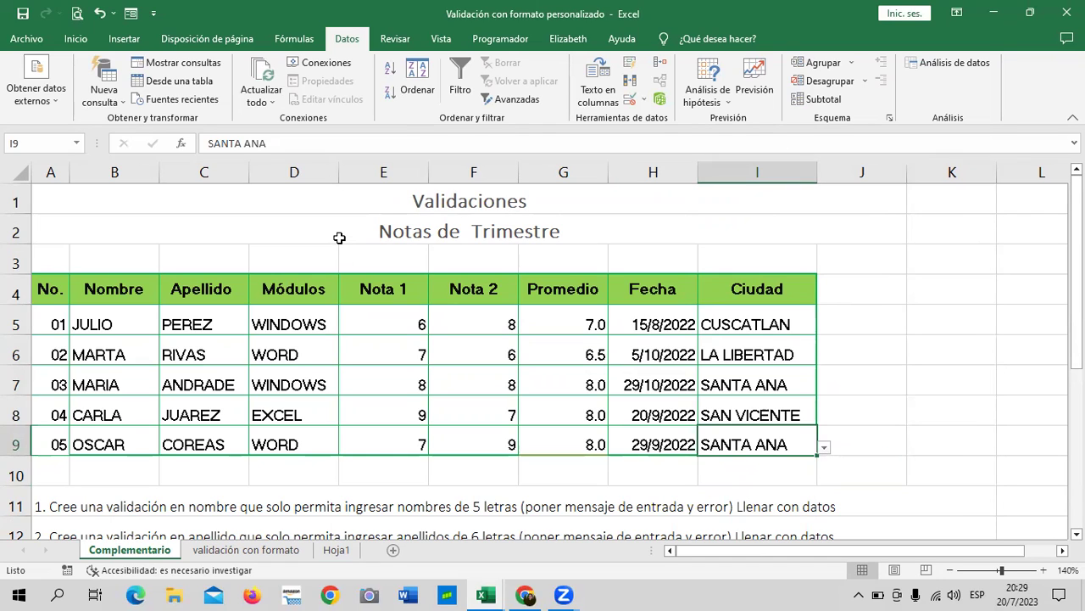
left_click(861, 435)
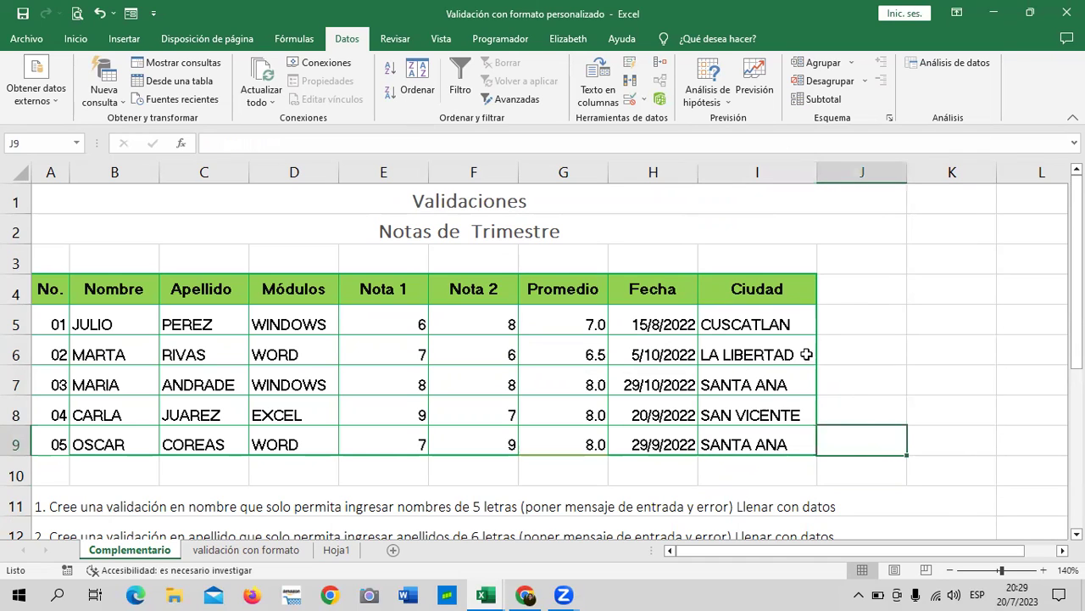
Remove the list validation rule from Ciudad cells I5:I9
left_click_drag(763, 322, 760, 443)
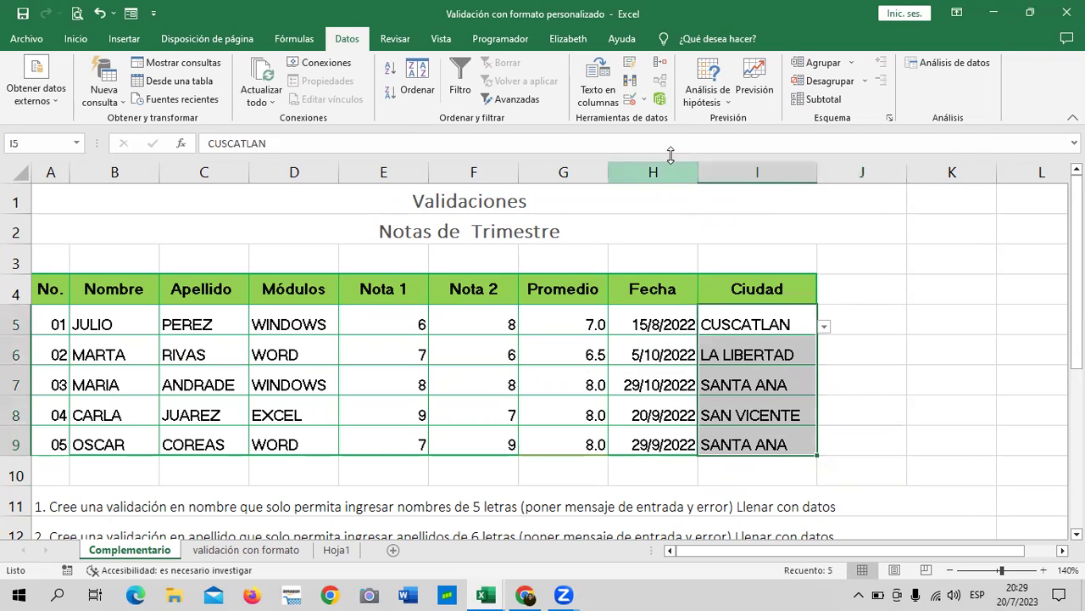
left_click(629, 100)
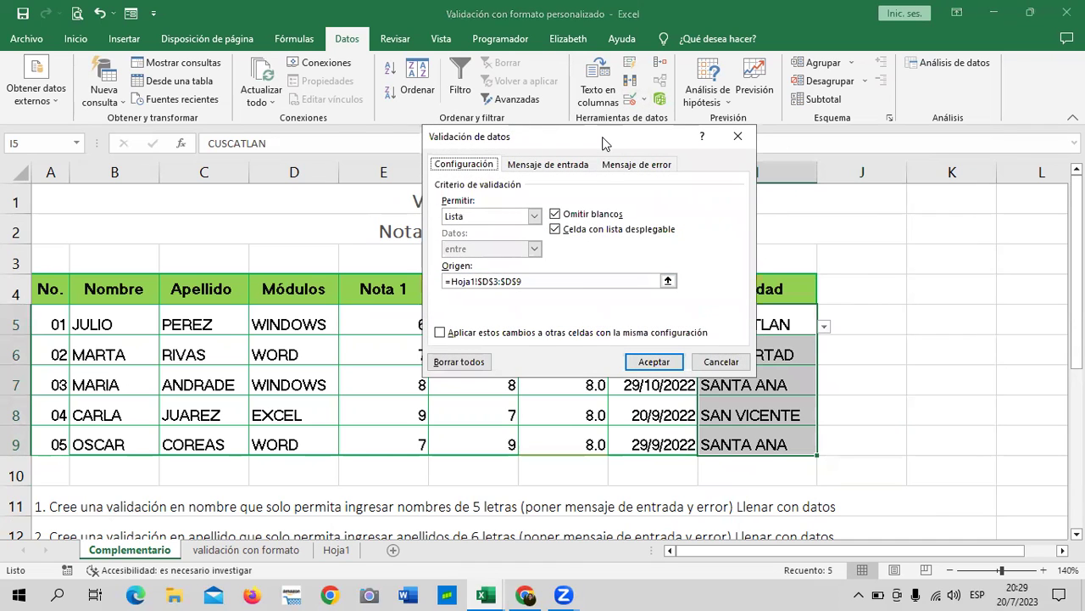
left_click(484, 363)
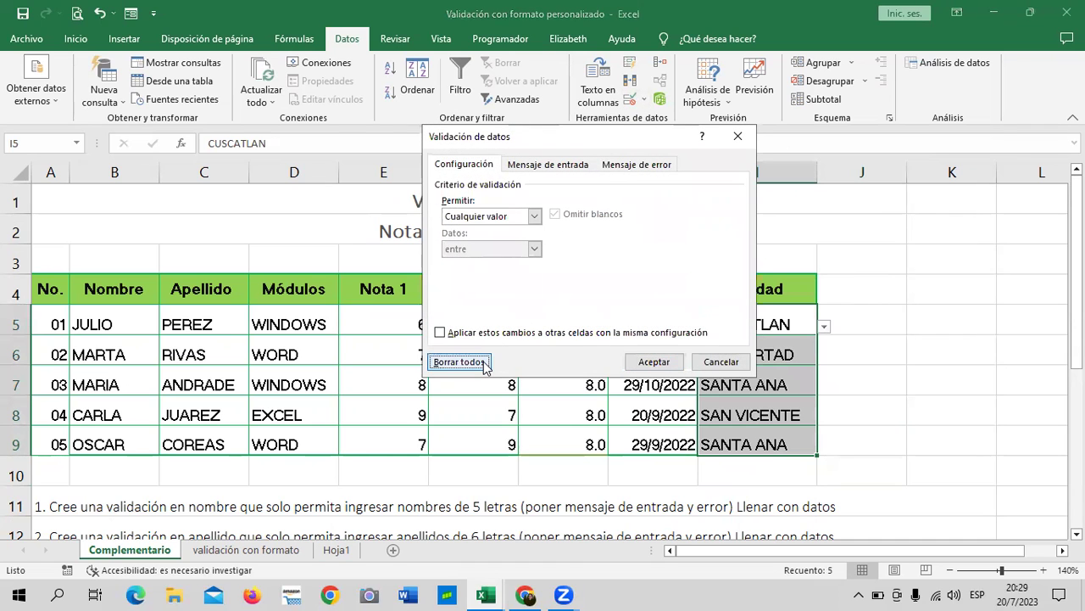
left_click(654, 361)
Delete the city names from I5:I9
left_click_drag(874, 370, 848, 349)
left_click(801, 324)
left_click(860, 329)
left_click(791, 331)
left_click(801, 361)
left_click(791, 323)
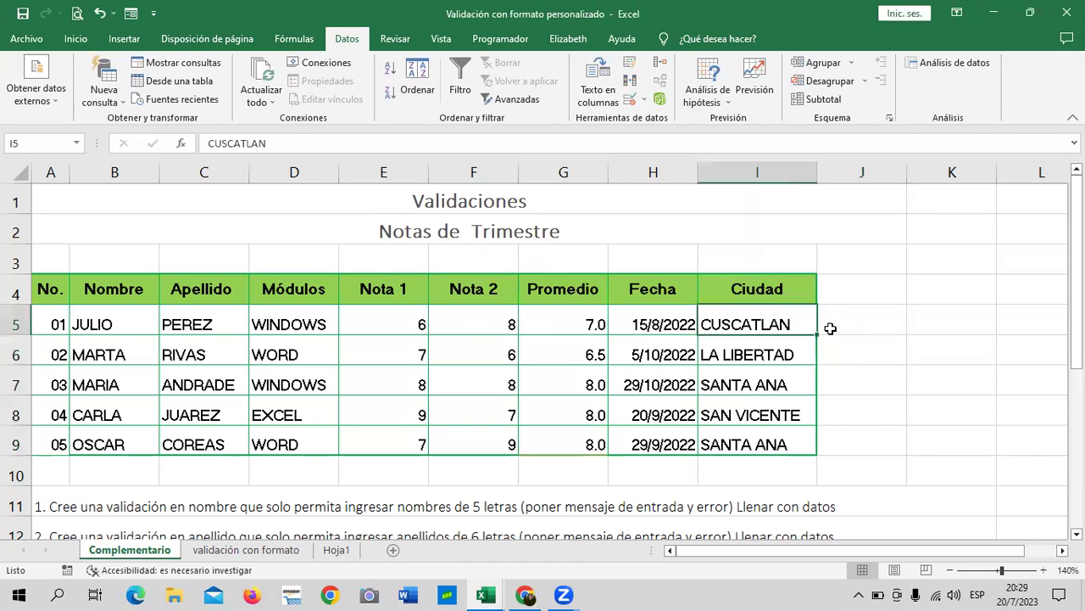
left_click_drag(780, 322, 797, 383)
left_click(874, 323)
left_click(787, 331)
left_click(801, 356)
left_click_drag(787, 322, 777, 416)
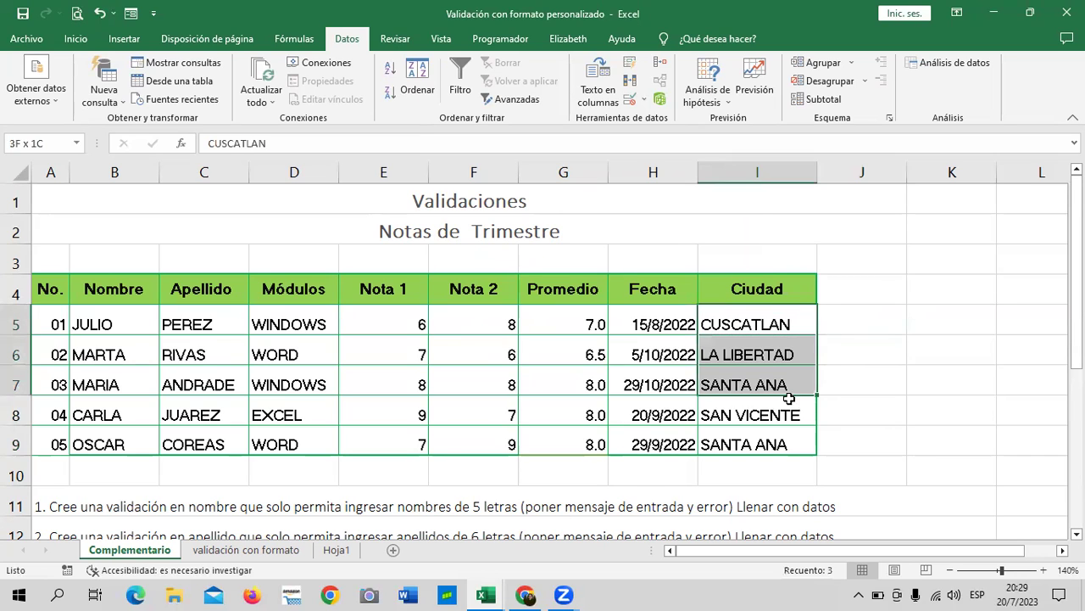
key("Delete")
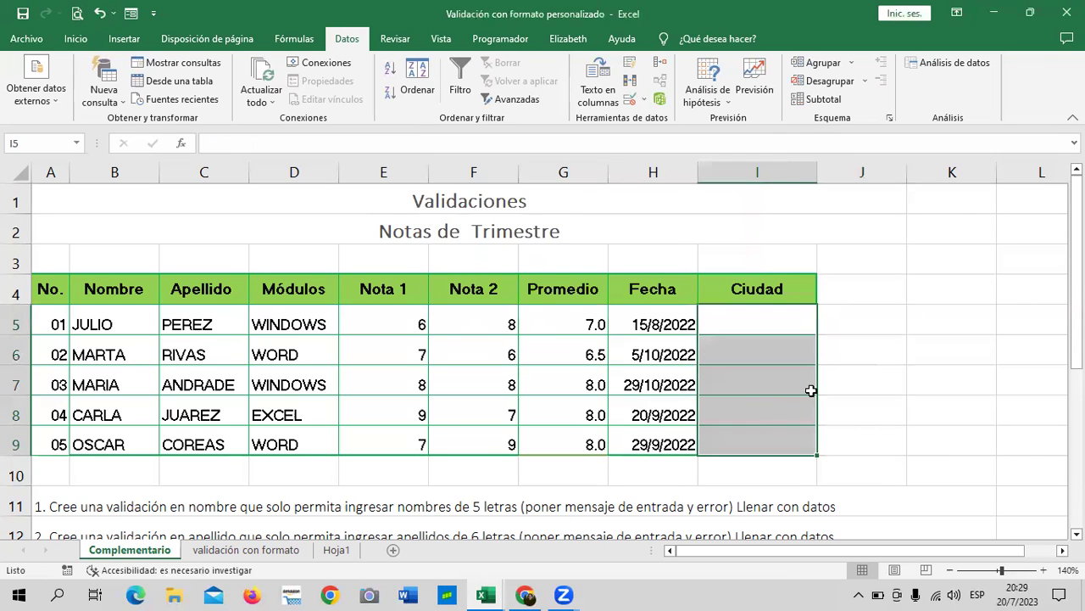
left_click(873, 373)
Review the department names D3:D9 on Hoja1, then return to Complementario and select I5:I9
left_click(336, 551)
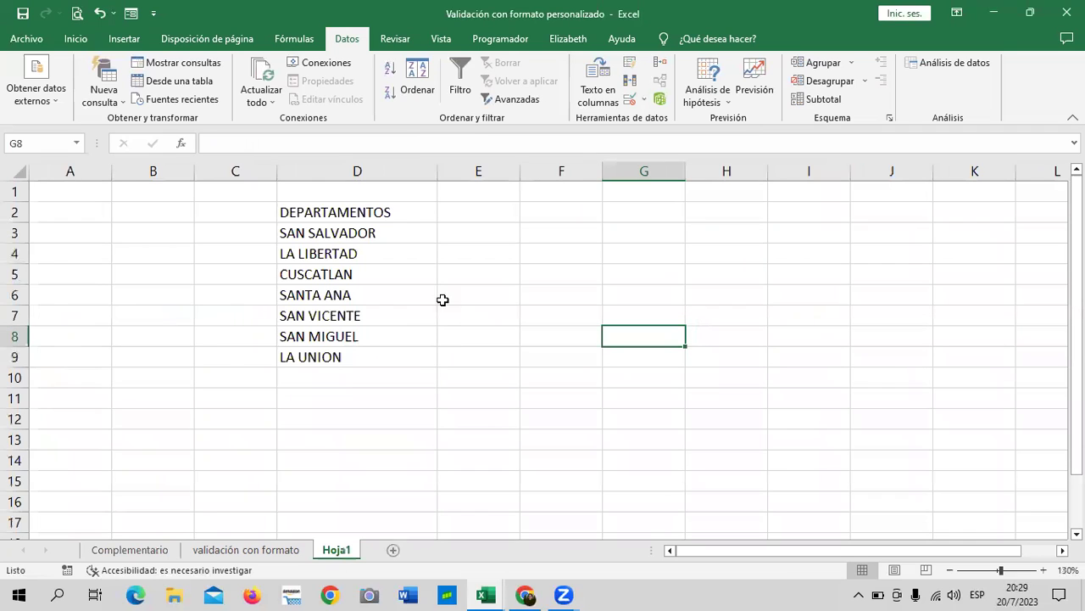
left_click_drag(405, 231, 393, 360)
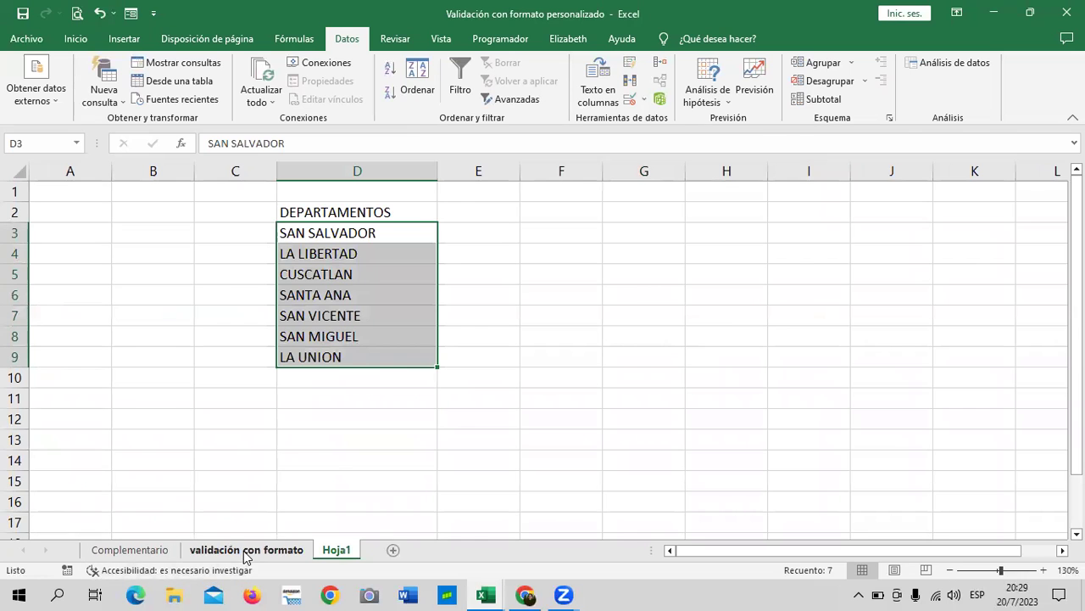
left_click(155, 549)
left_click_drag(1009, 254, 1023, 349)
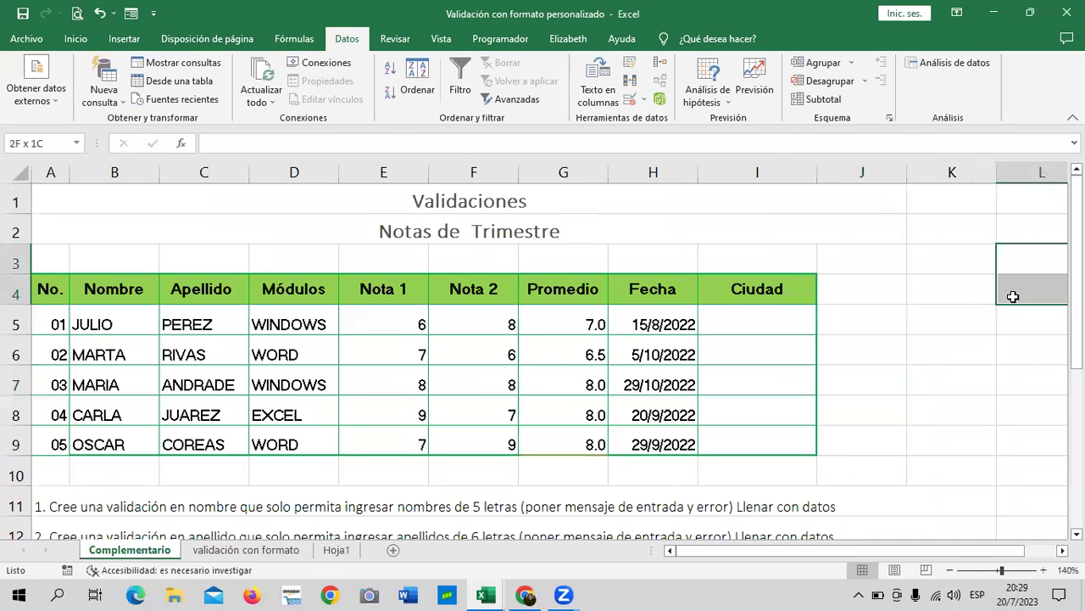
left_click(339, 549)
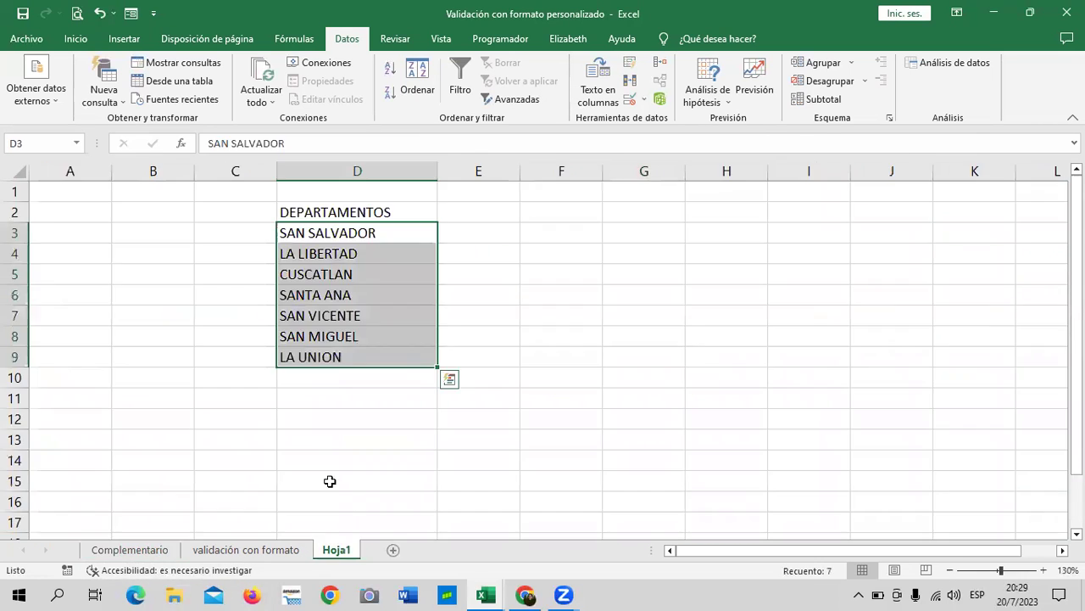
left_click(797, 360)
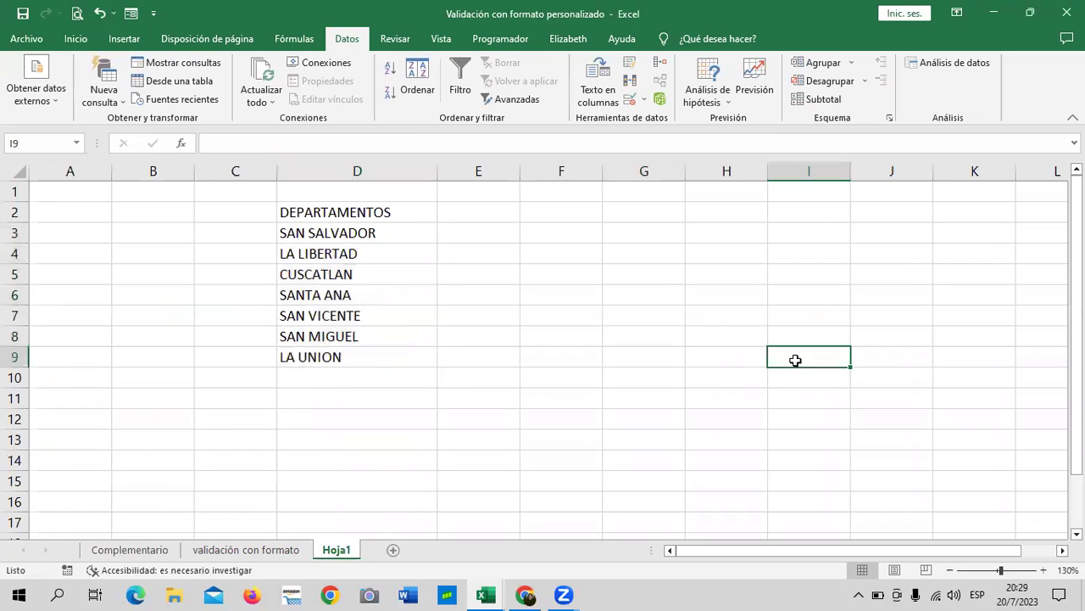
left_click(155, 550)
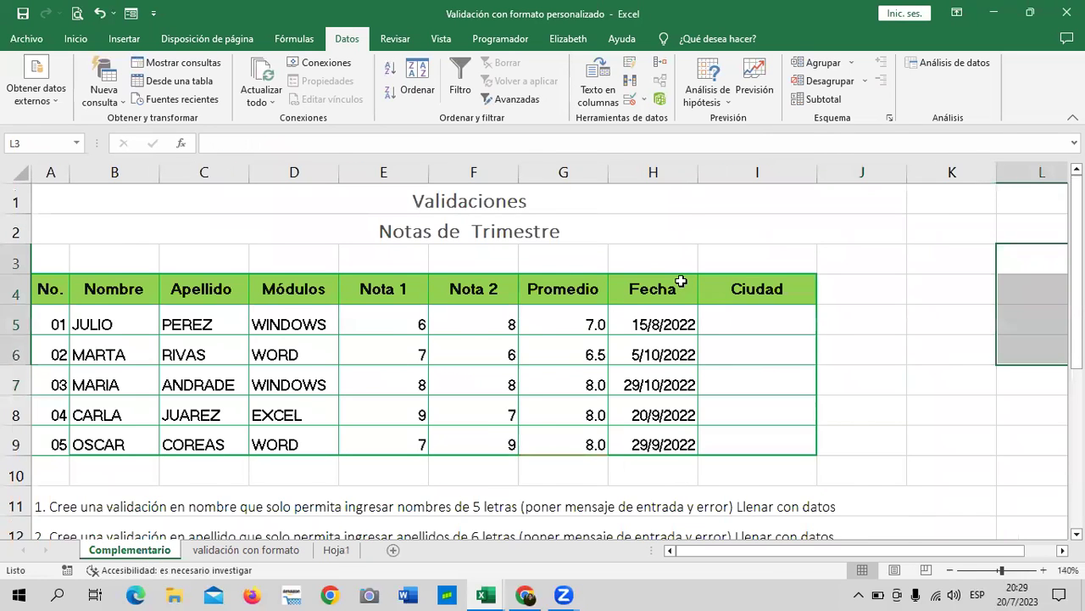
scroll(669, 356, "down", 2)
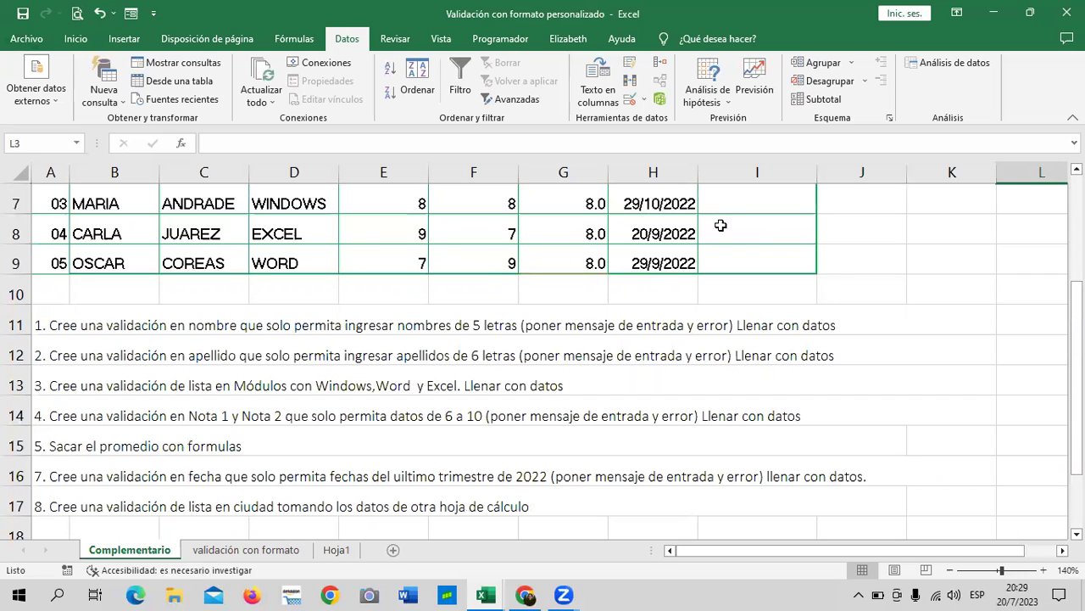
scroll(839, 378, "up", 2)
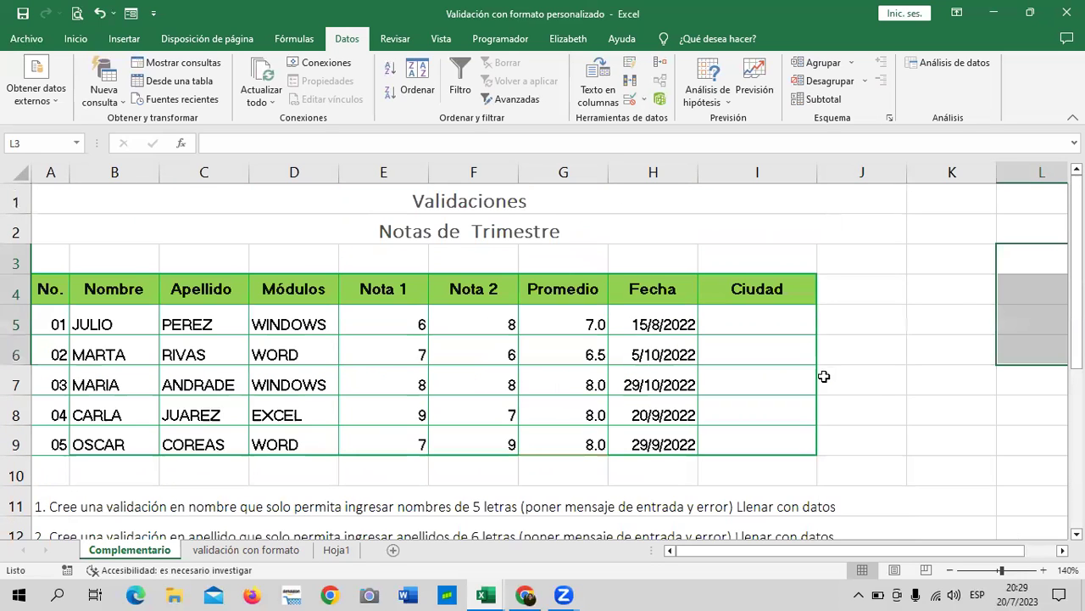
left_click(897, 351)
left_click_drag(782, 354, 775, 441)
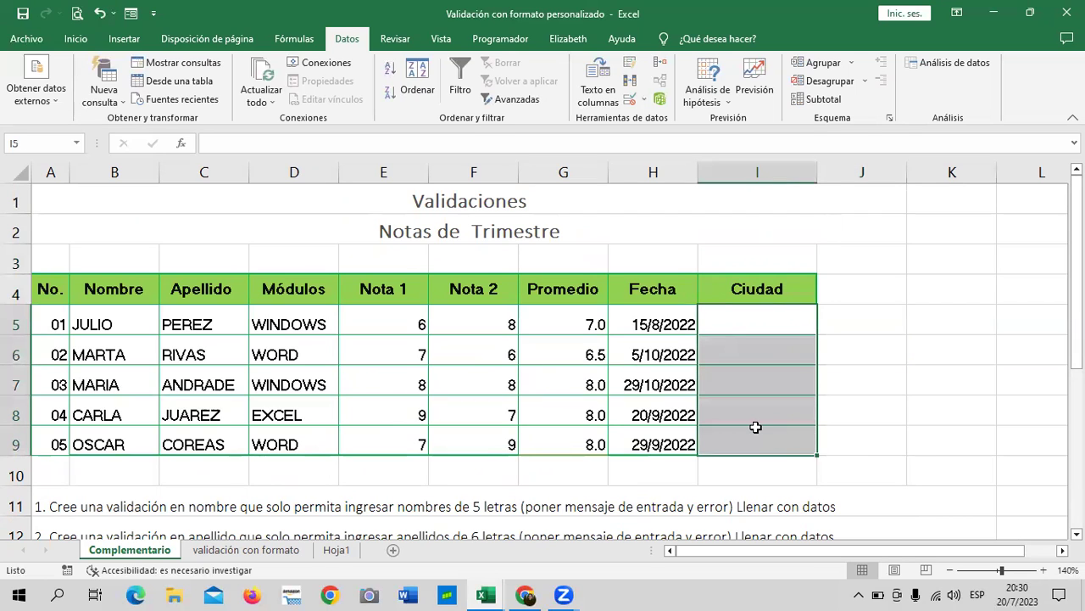
Choose Lista under Permitir and set the source to Hoja1 D3:D9 by selecting the departments
left_click(631, 98)
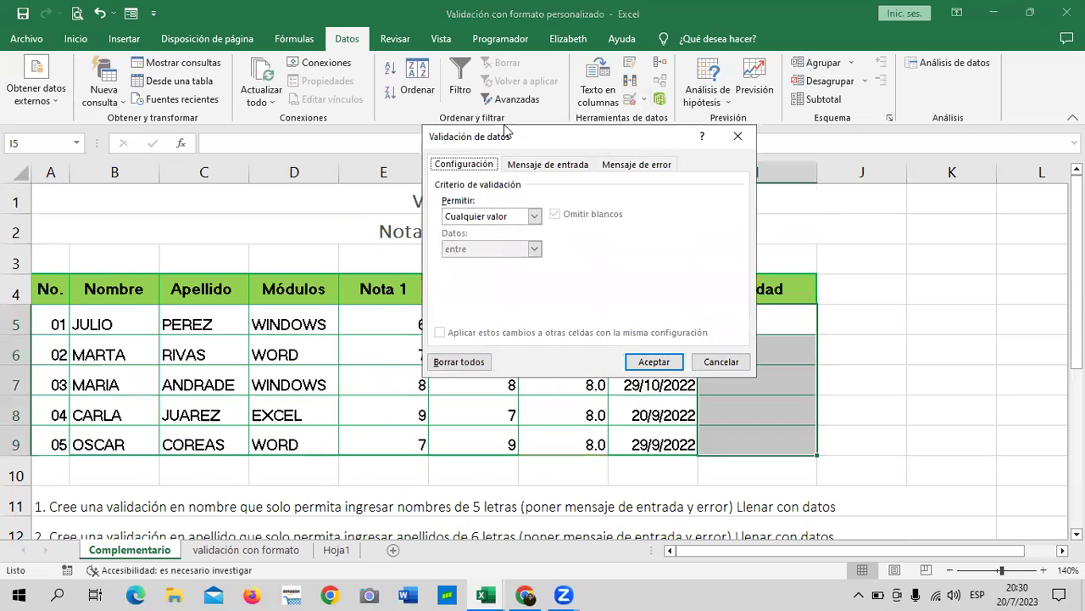
left_click(534, 215)
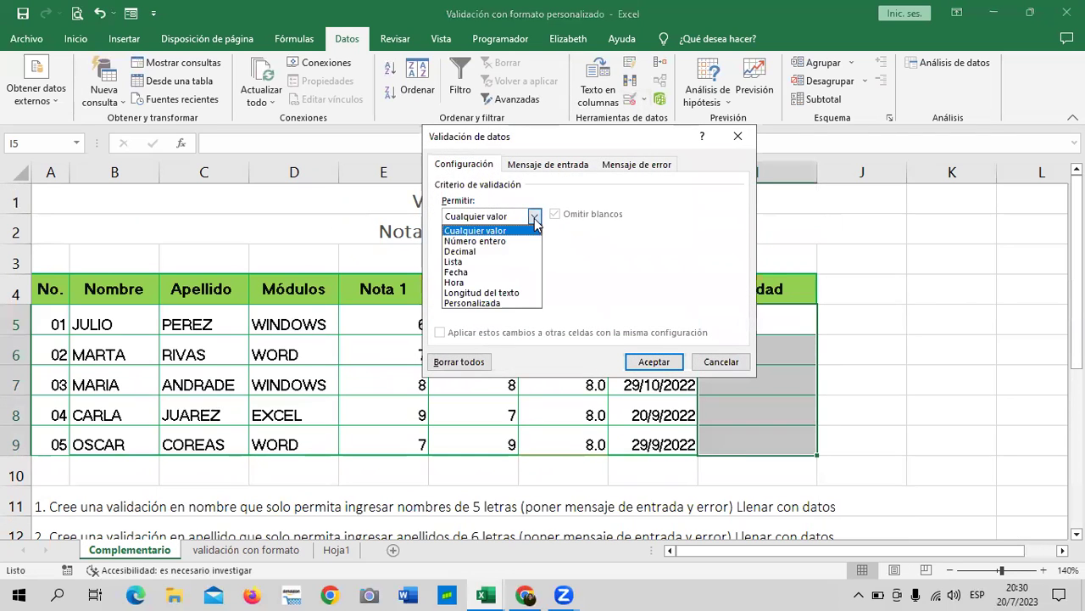
left_click(455, 262)
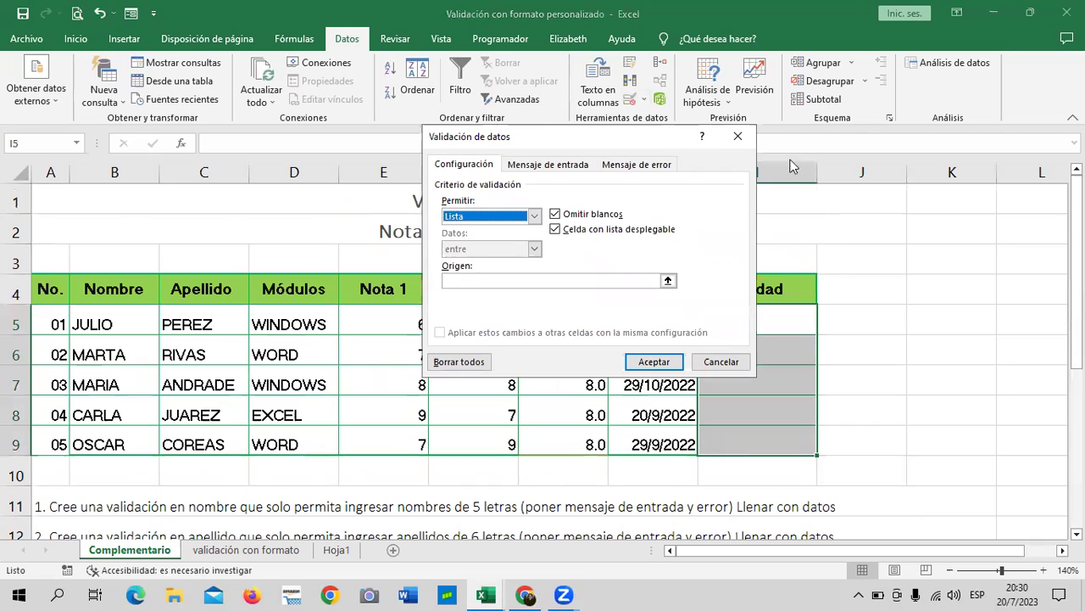
mouse_move(614, 143)
left_mouse_down()
mouse_move(588, 128)
mouse_move(589, 81)
left_mouse_up()
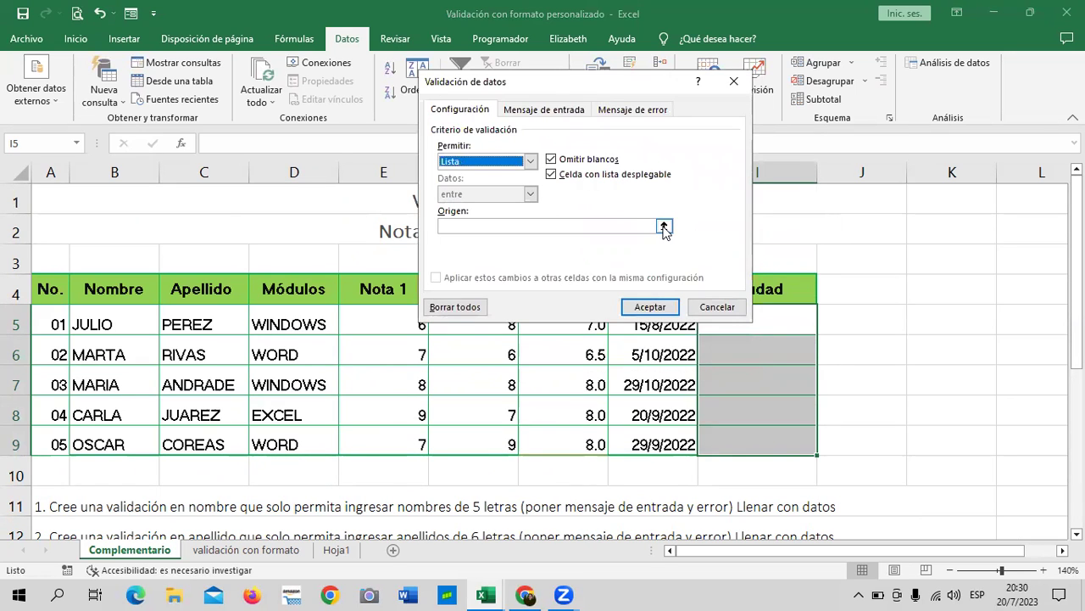
left_click(664, 227)
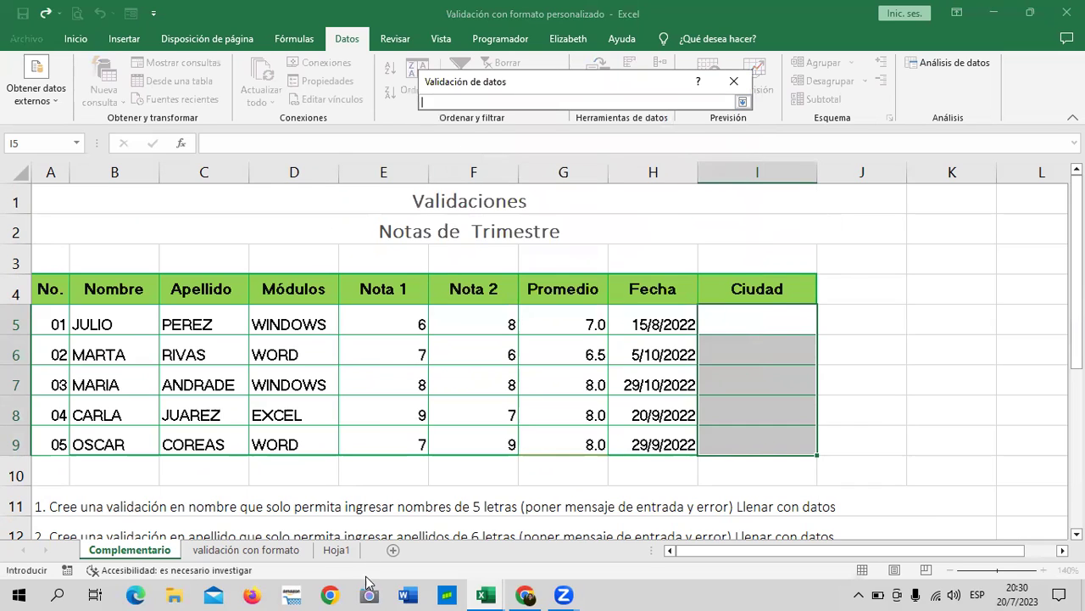
left_click(349, 553)
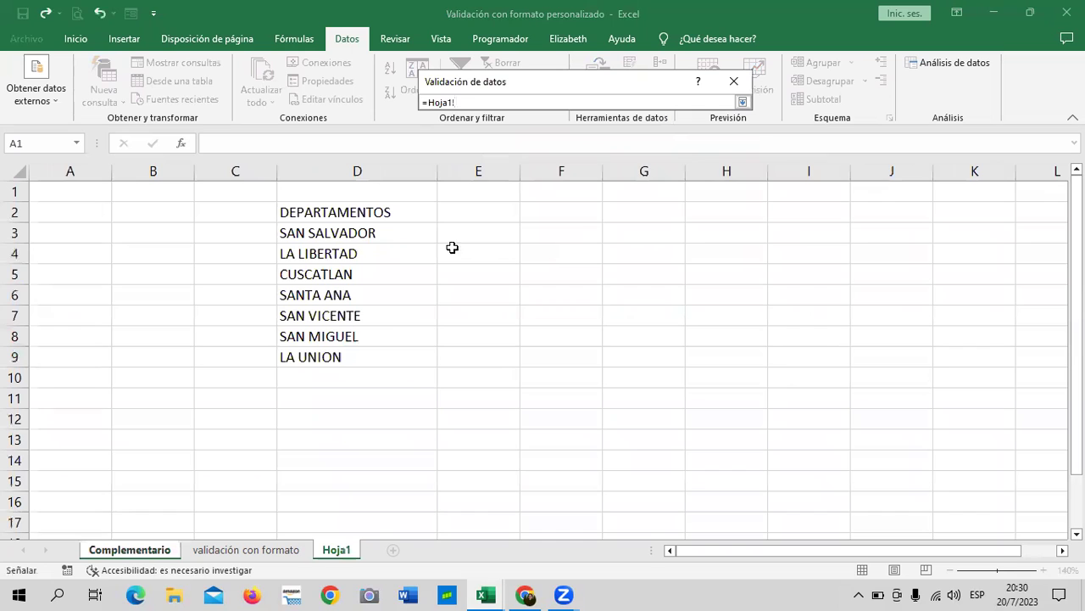
left_click_drag(384, 232, 382, 354)
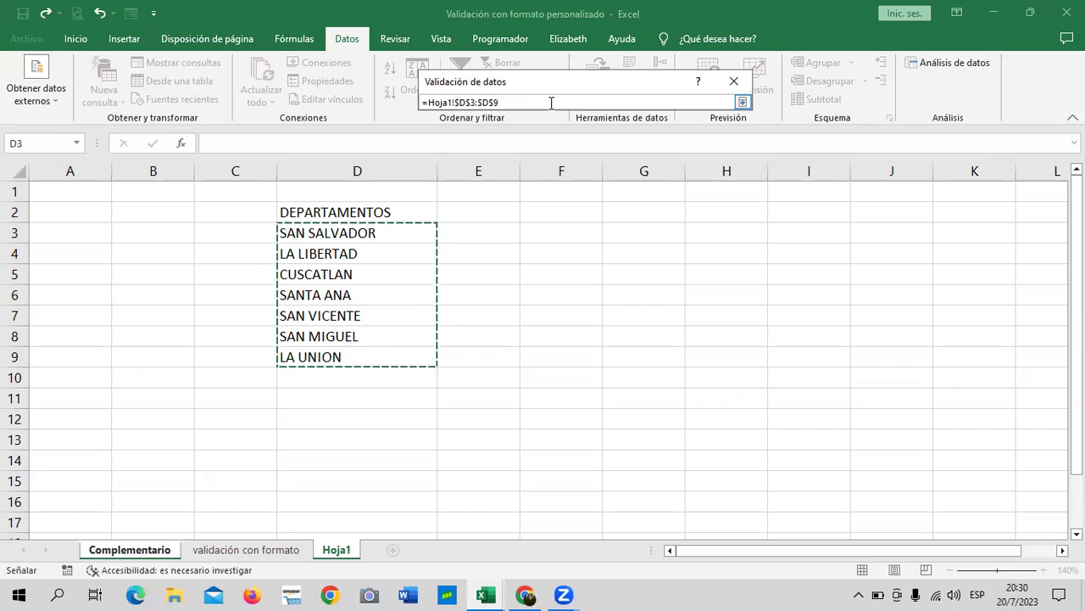
left_click(743, 103)
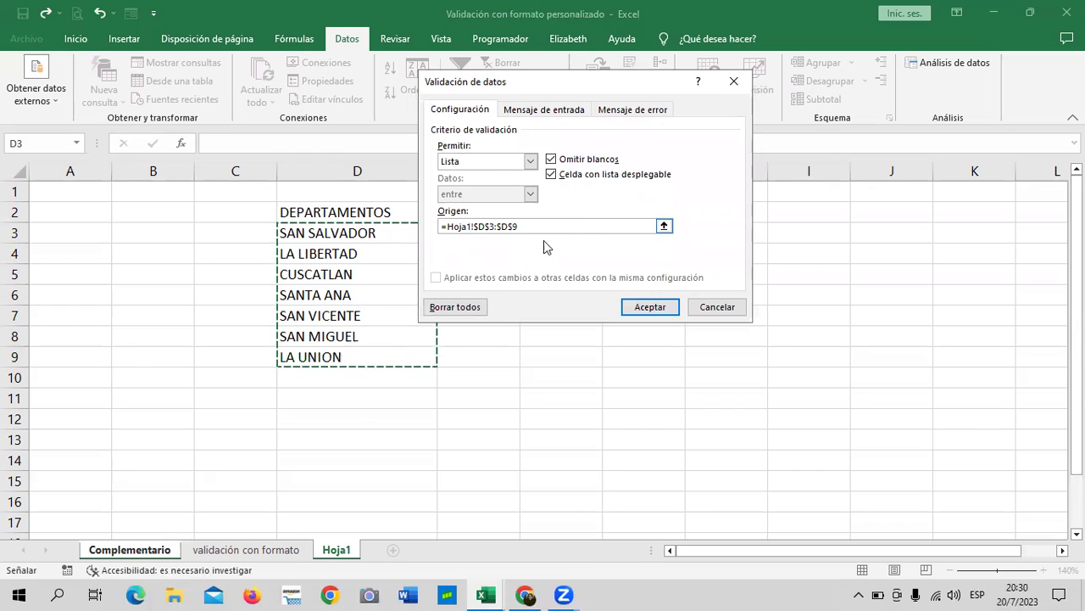
Confirm the list rule, then choose LA LIBERTAD for I5 and CUSCATLAN for I6
left_click(650, 306)
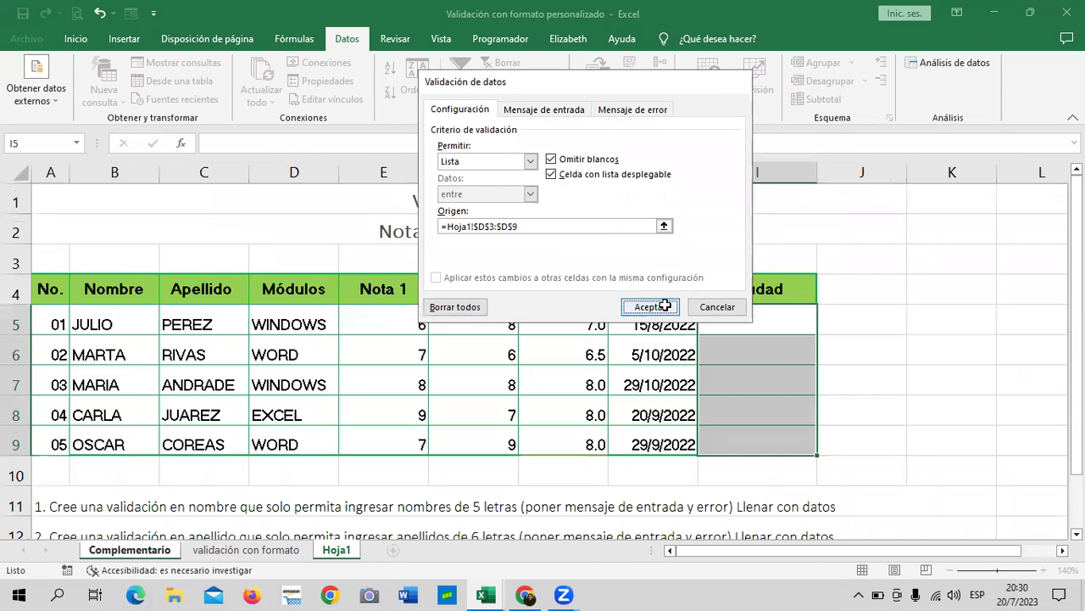
left_click(923, 345)
left_click(795, 318)
left_click(825, 328)
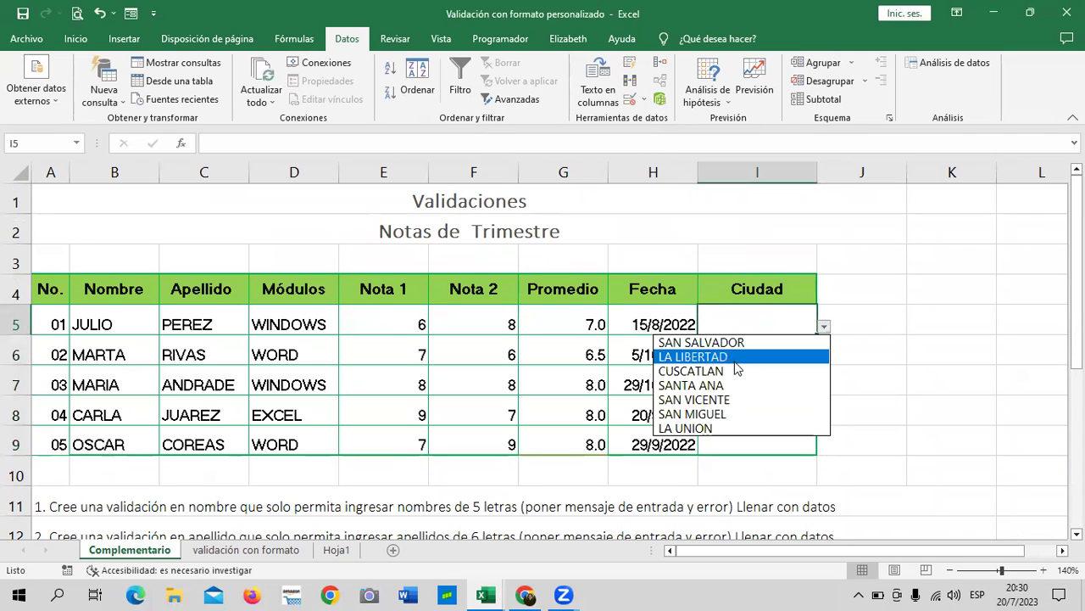
left_click(756, 348)
left_click(756, 348)
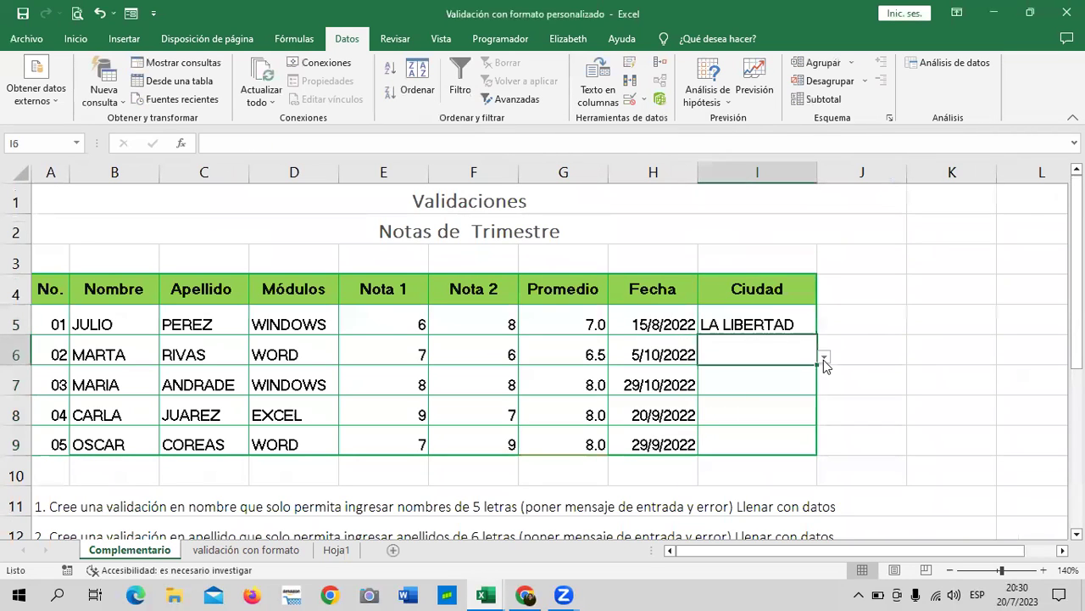
left_click(823, 360)
left_click(741, 400)
Choose SANTA ANA for I7, SAN VICENTE for I8 and SAN SALVADOR for I9
left_click(763, 383)
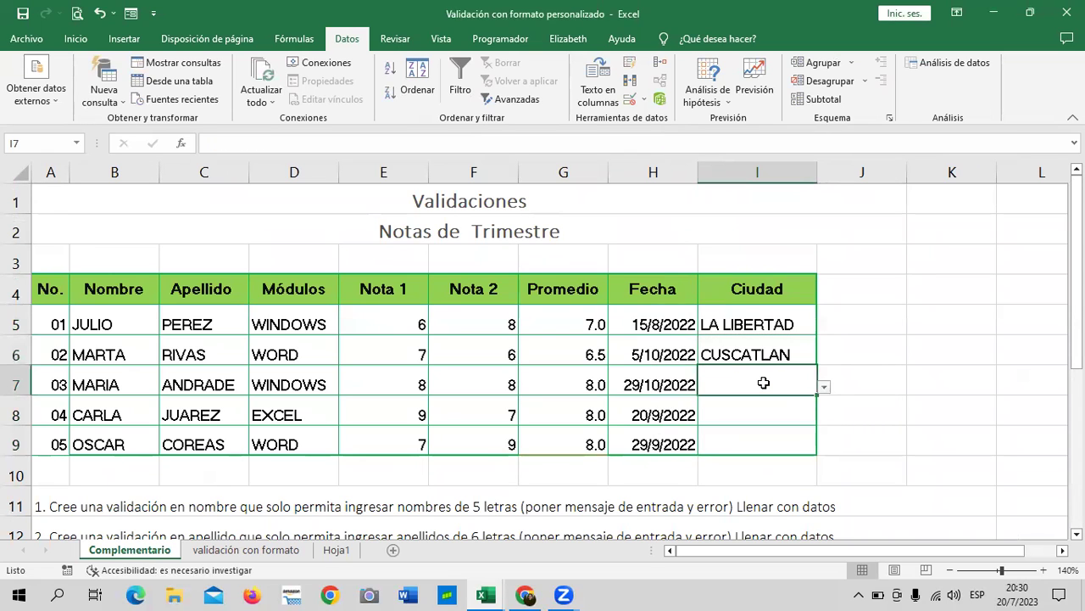
left_click(826, 391)
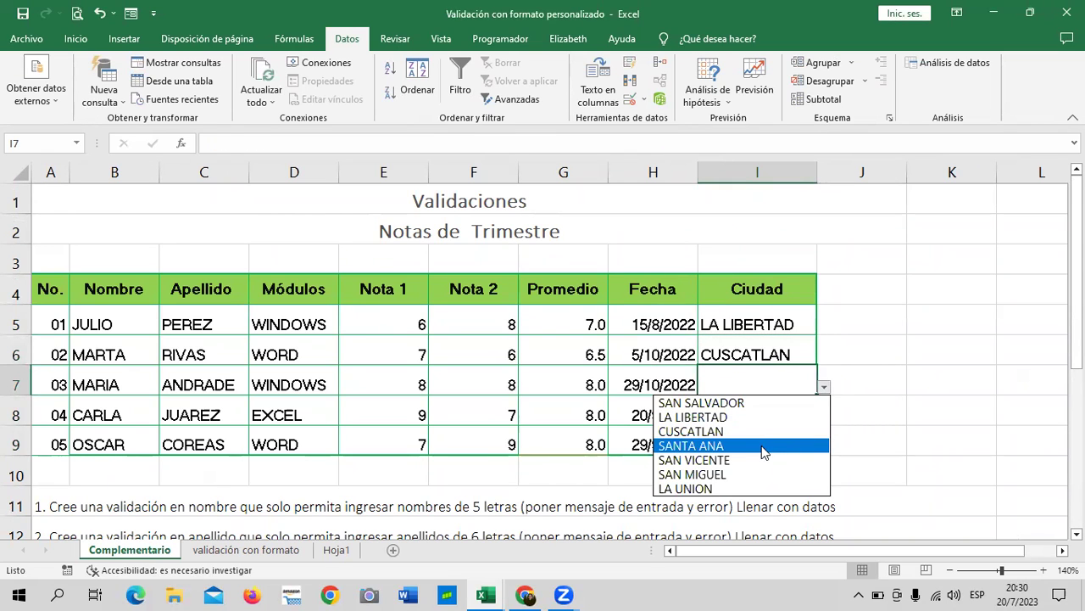
left_click(765, 450)
left_click(765, 415)
left_click(824, 418)
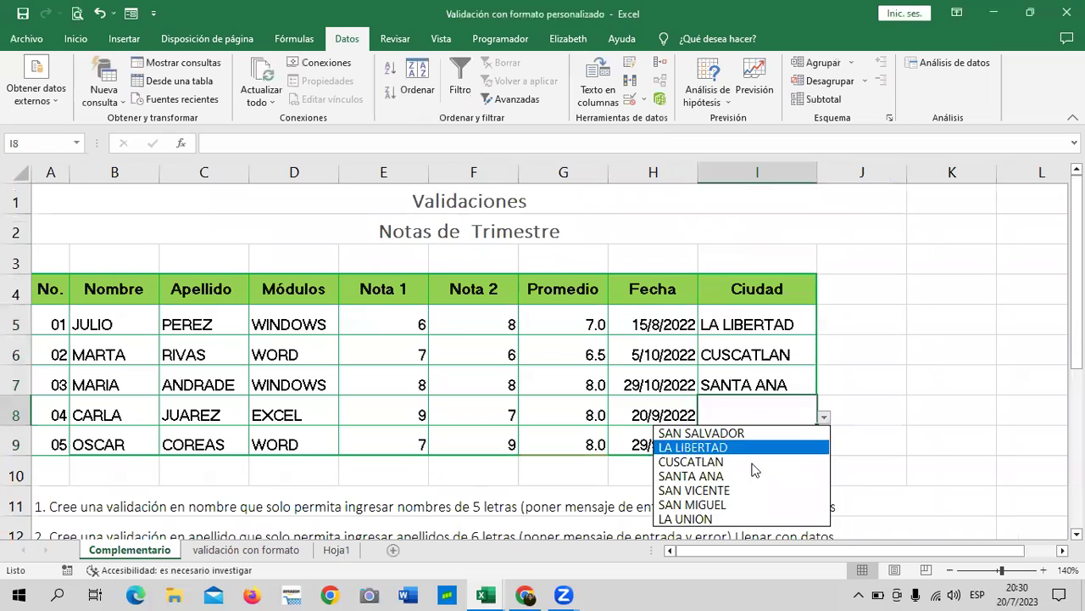
left_click(746, 491)
left_click(781, 444)
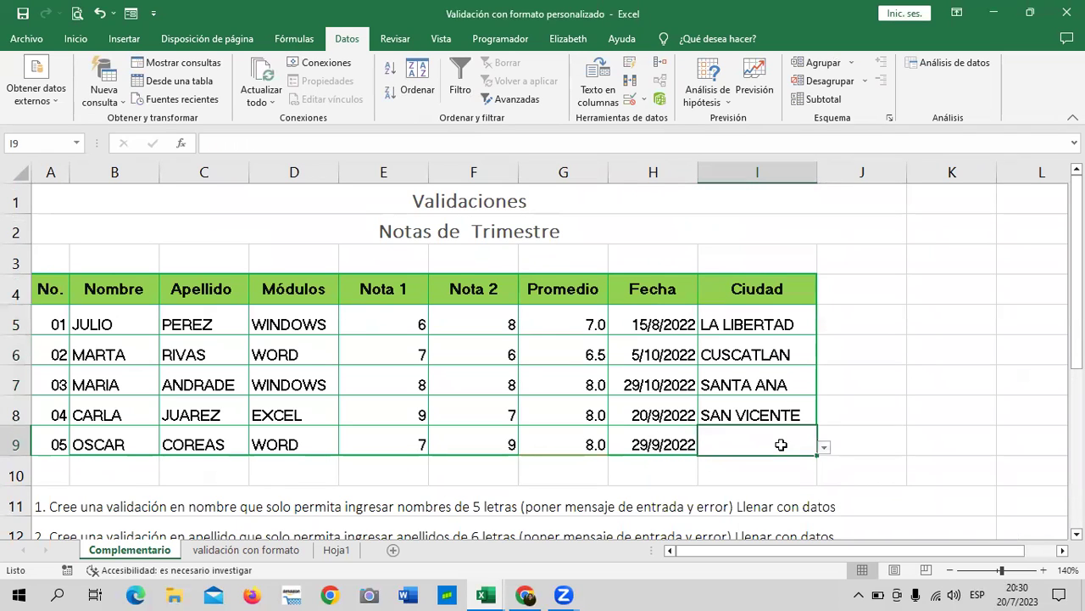
left_click(823, 448)
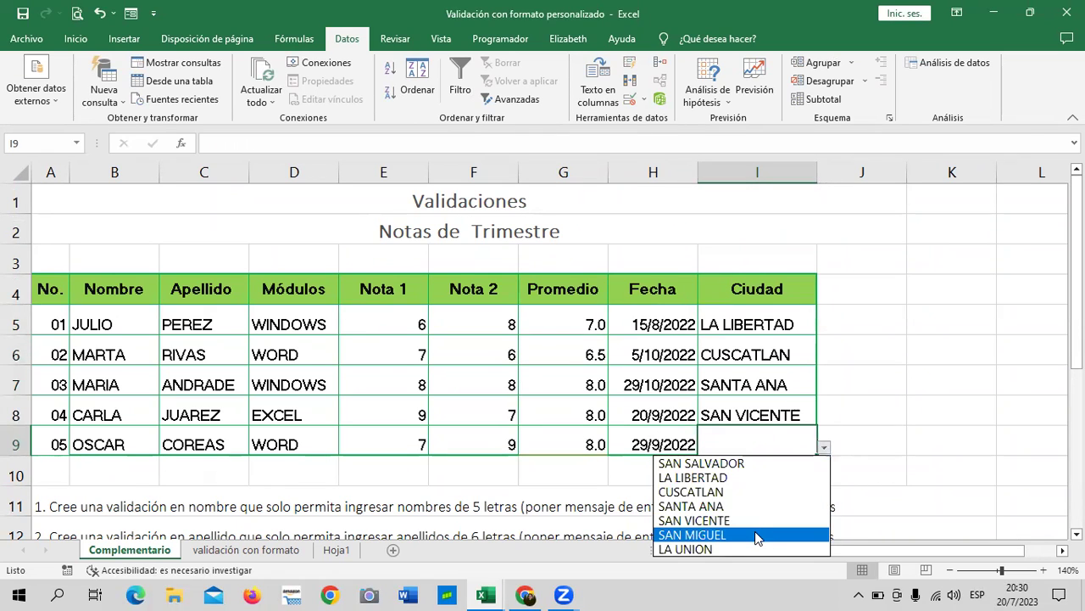
left_click(767, 464)
left_click(845, 407)
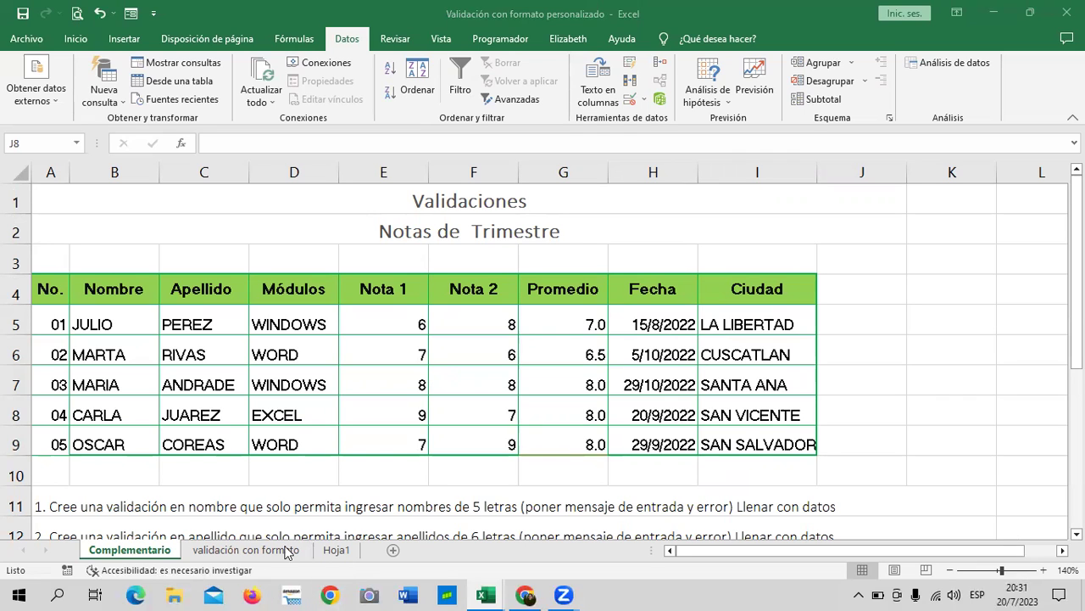
left_click(208, 550)
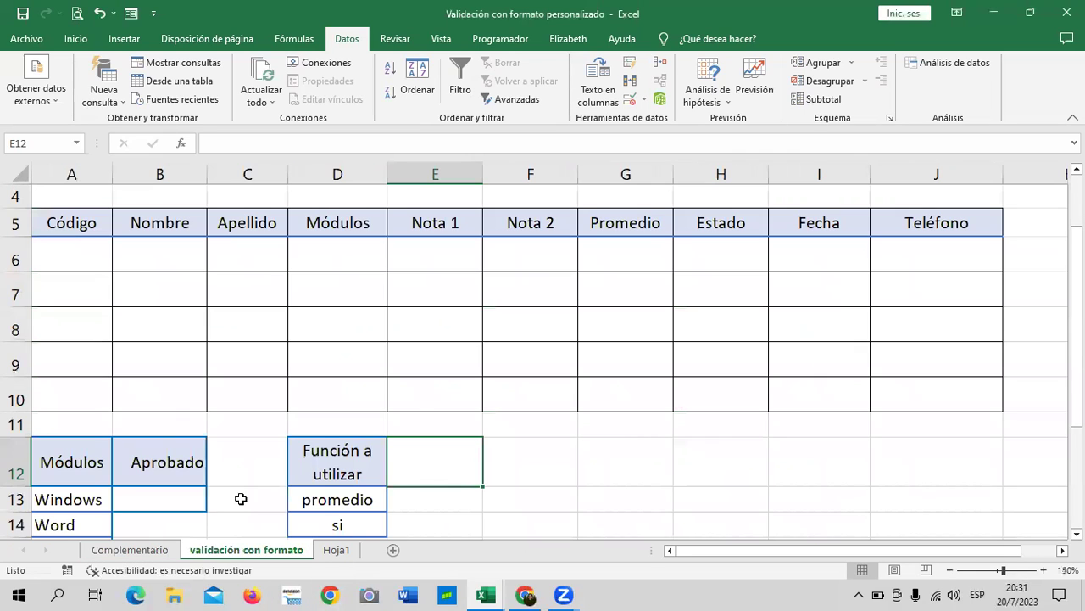
left_click(666, 458)
scroll(662, 455, "down", 2)
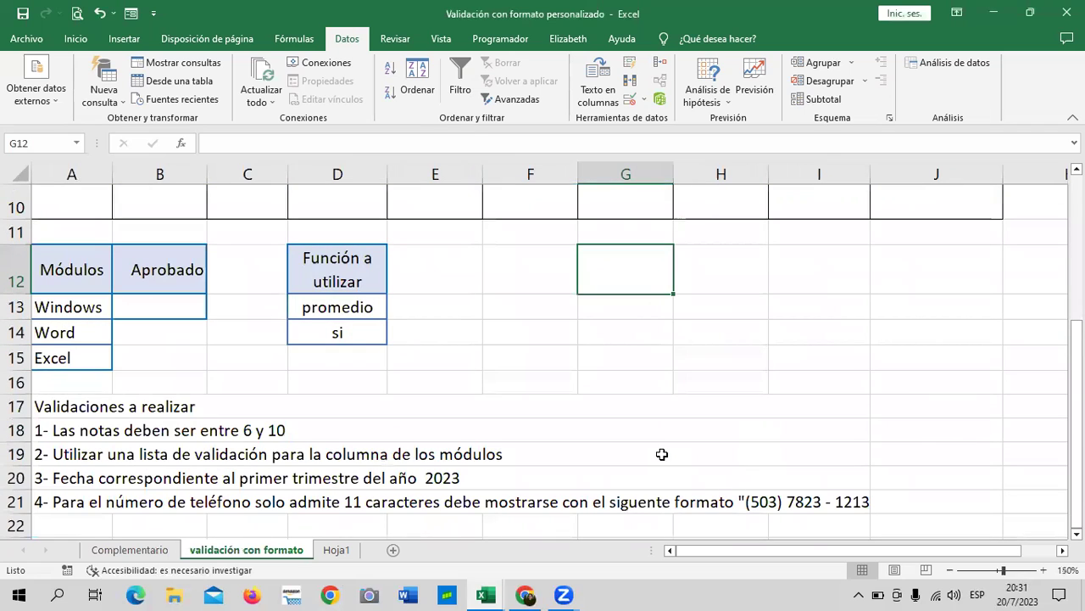
scroll(662, 454, "up", 2)
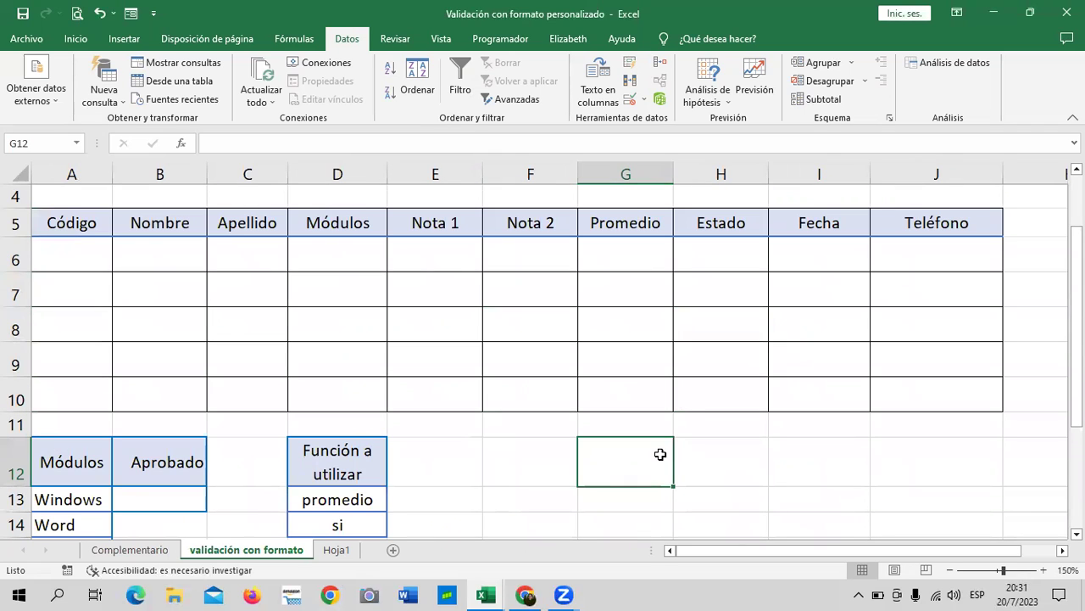
scroll(659, 454, "down", 2)
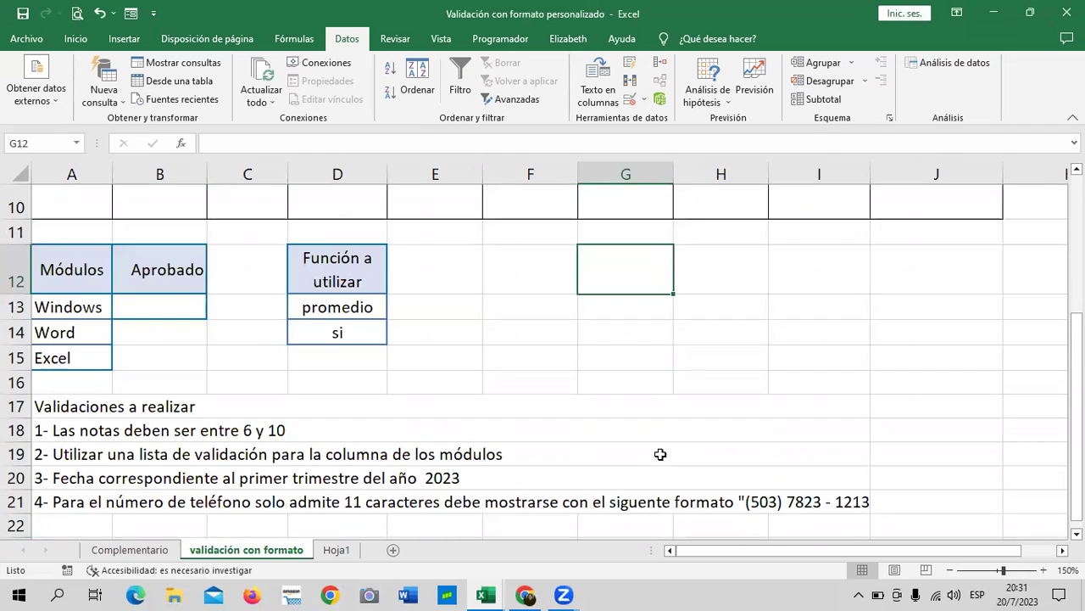
scroll(660, 454, "up", 3)
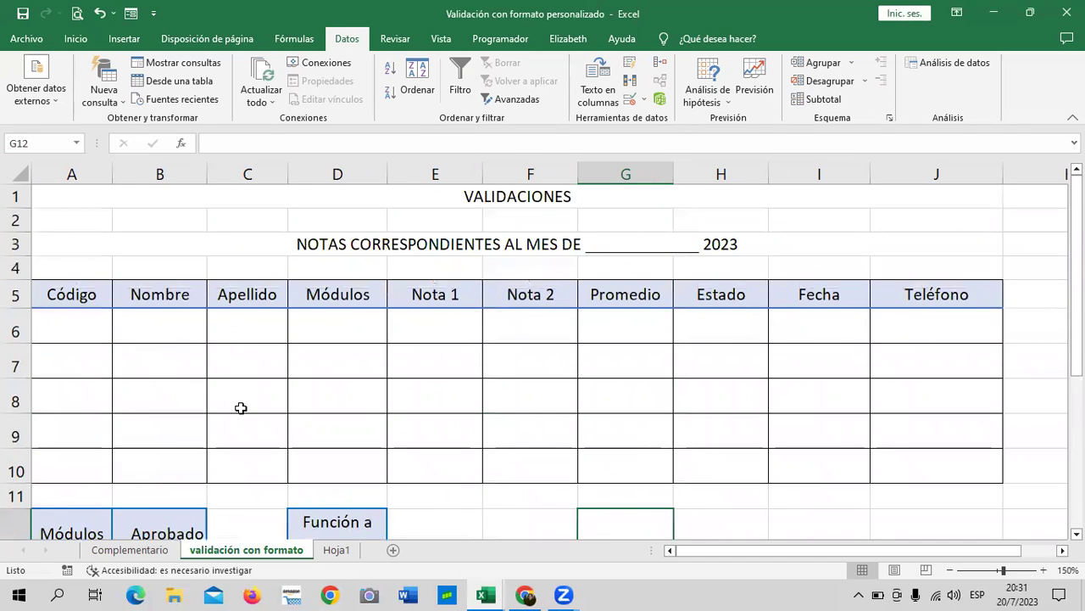
scroll(240, 407, "down", 3)
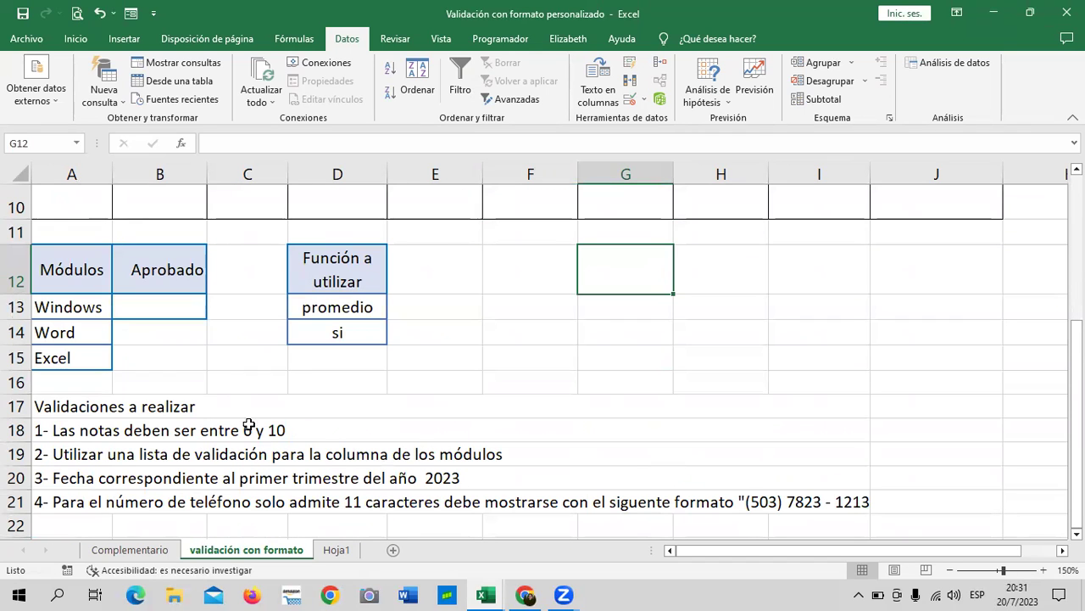
scroll(328, 427, "up", 3)
scroll(328, 427, "down", 1)
scroll(329, 424, "down", 1)
scroll(552, 450, "up", 1)
scroll(547, 454, "down", 2)
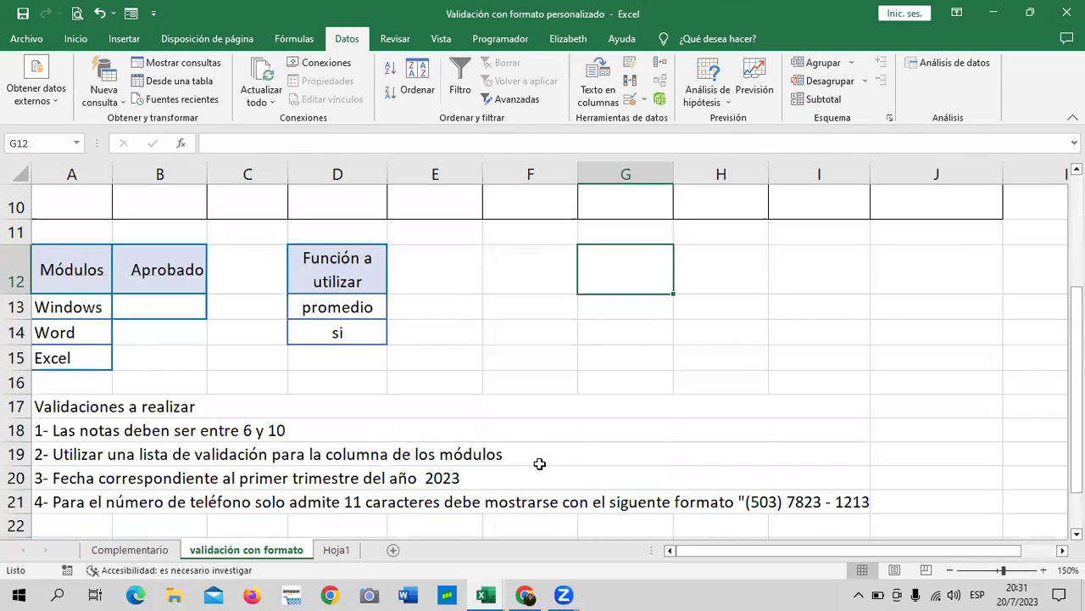
scroll(429, 441, "up", 2)
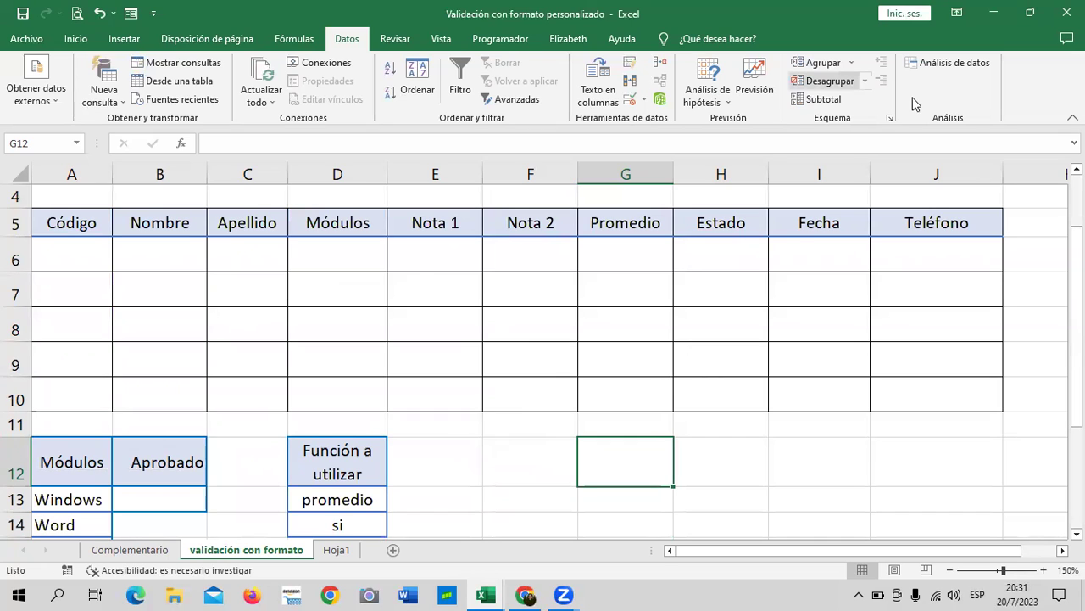
left_click(913, 254)
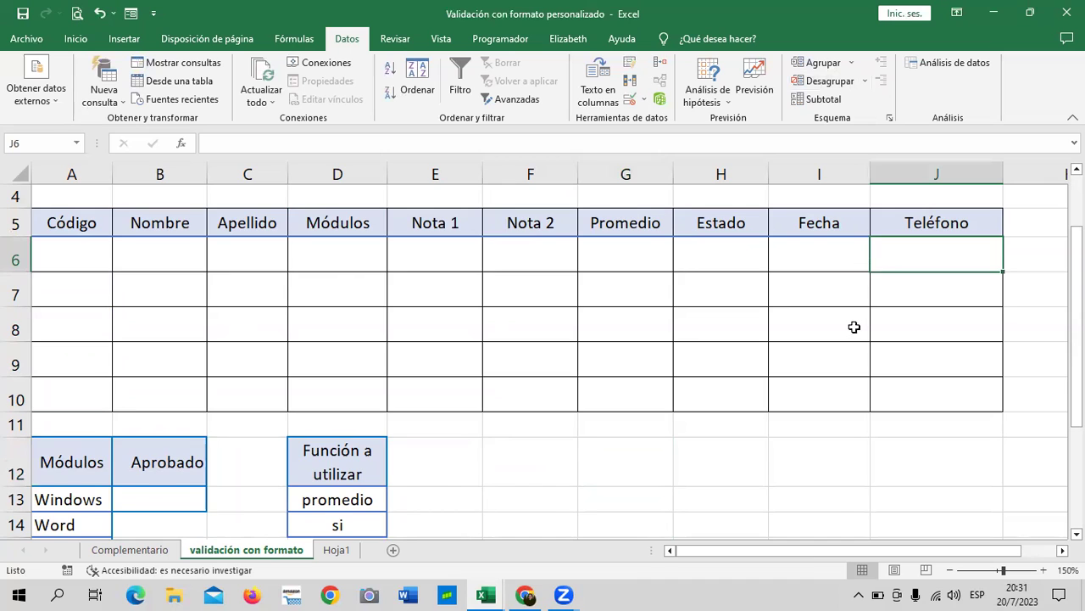
scroll(853, 325, "down", 2)
scroll(843, 355, "down", 2)
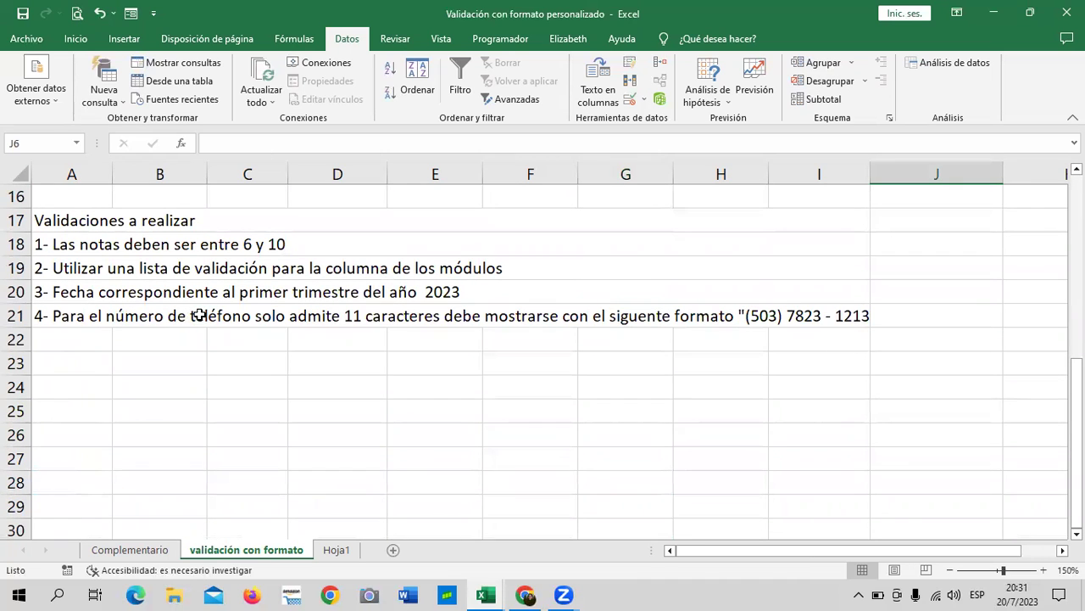
left_click(336, 317)
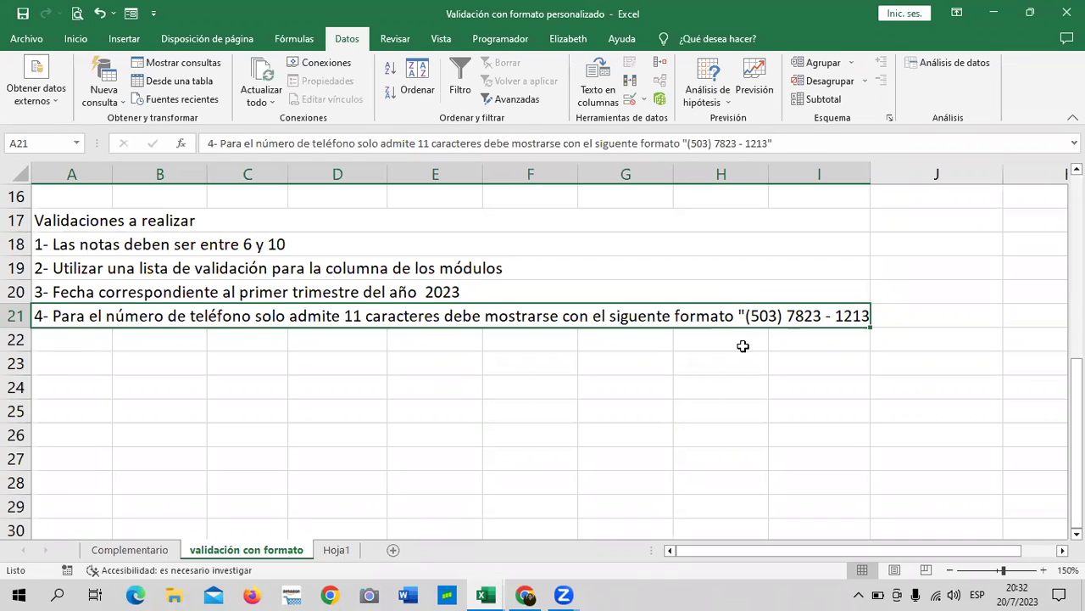
scroll(732, 410, "up", 3)
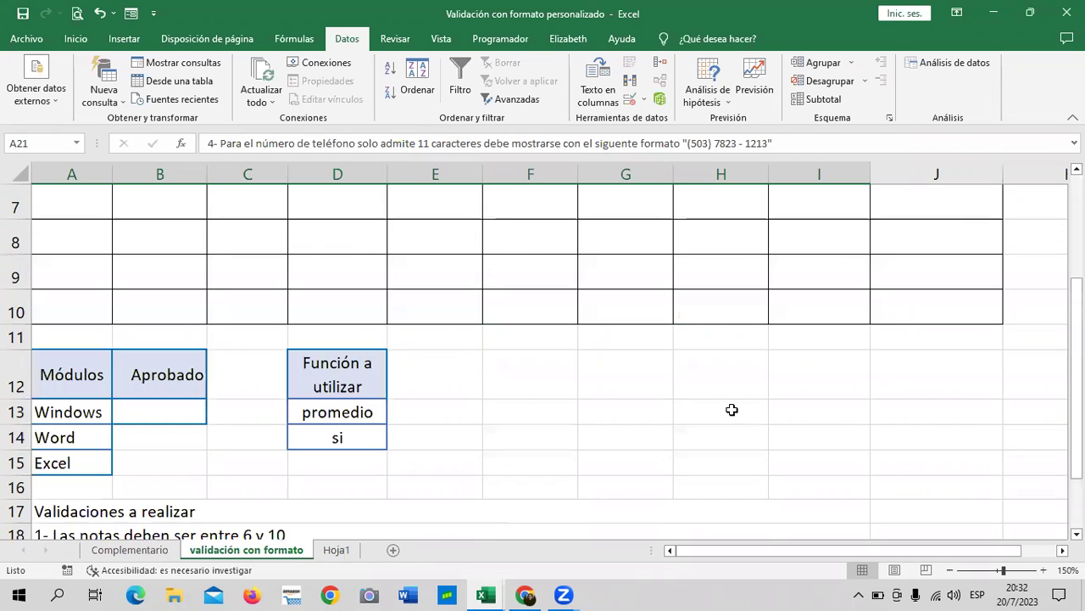
scroll(731, 411, "up", 2)
left_click(1043, 335)
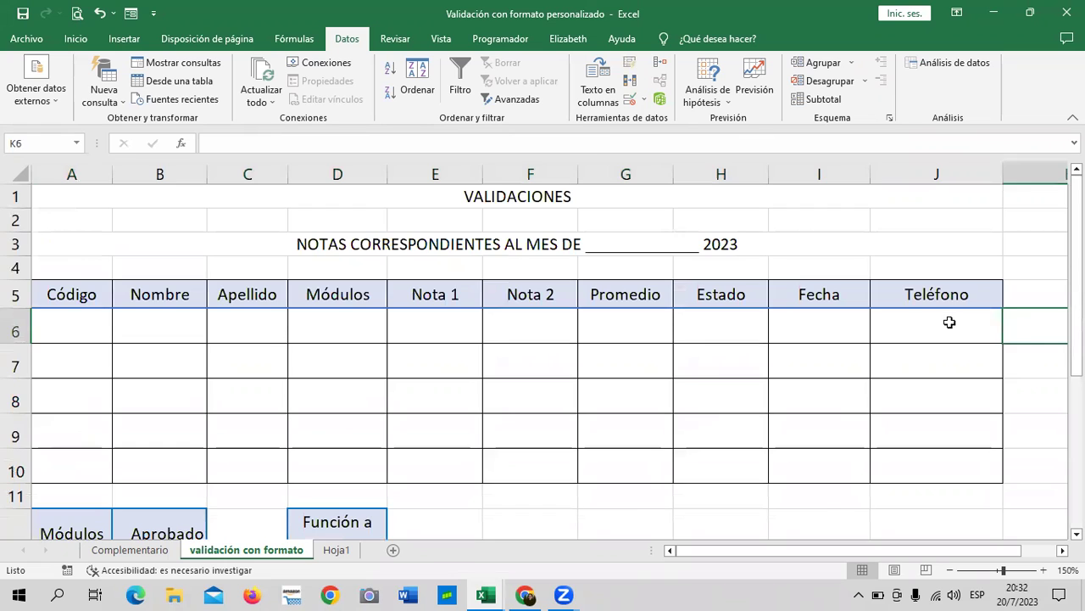
Apply the custom number format (###) #### - #### to Teléfono cells J6:J10 through Format Cells
left_click_drag(950, 322, 924, 471)
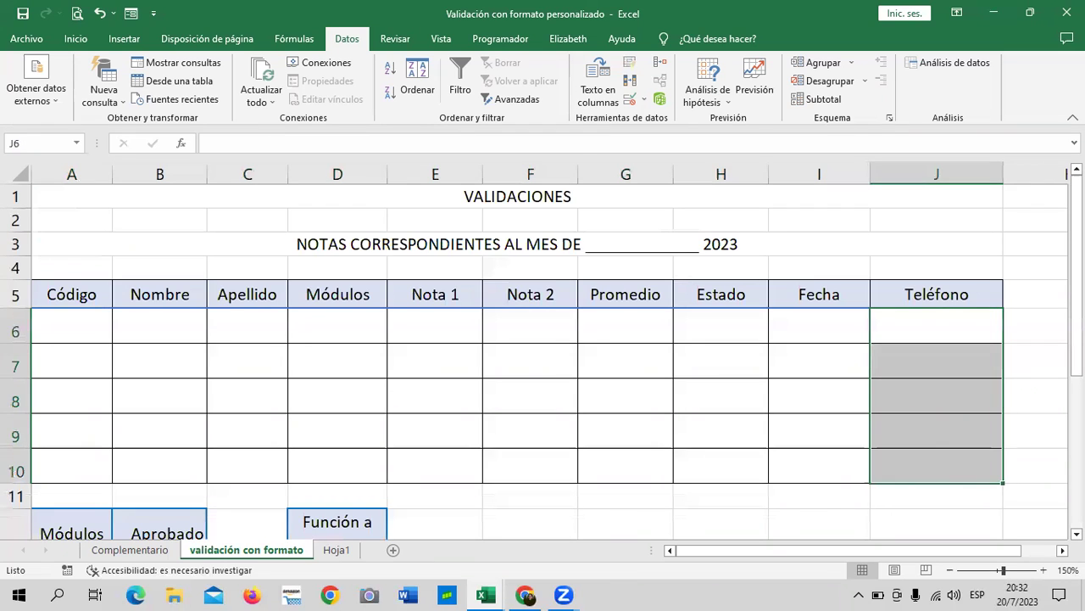
left_click(981, 332)
left_click_drag(957, 331, 923, 458)
left_click(81, 38)
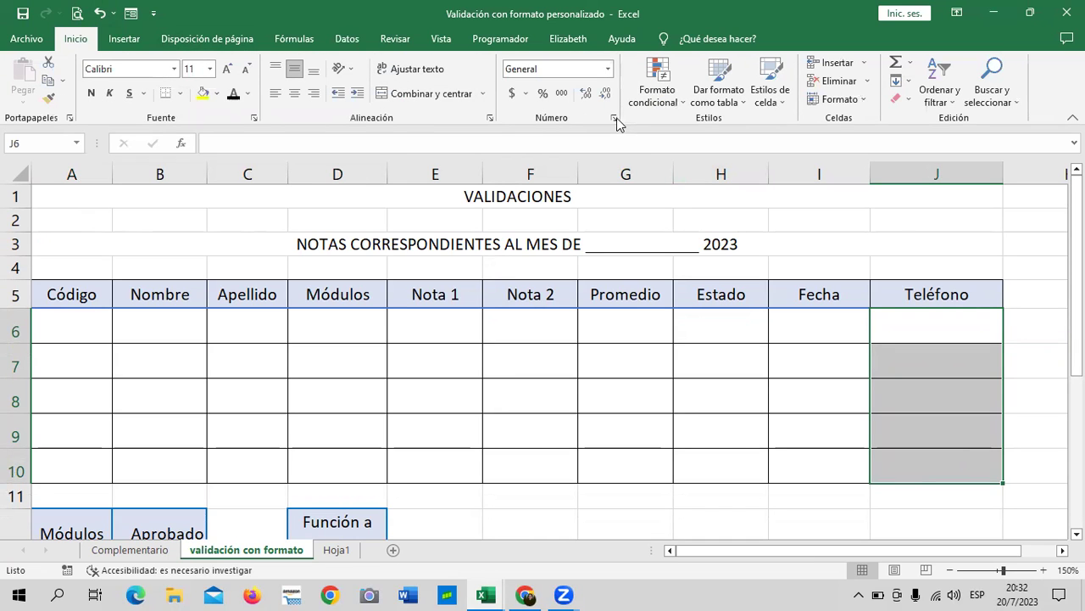
left_click(614, 119)
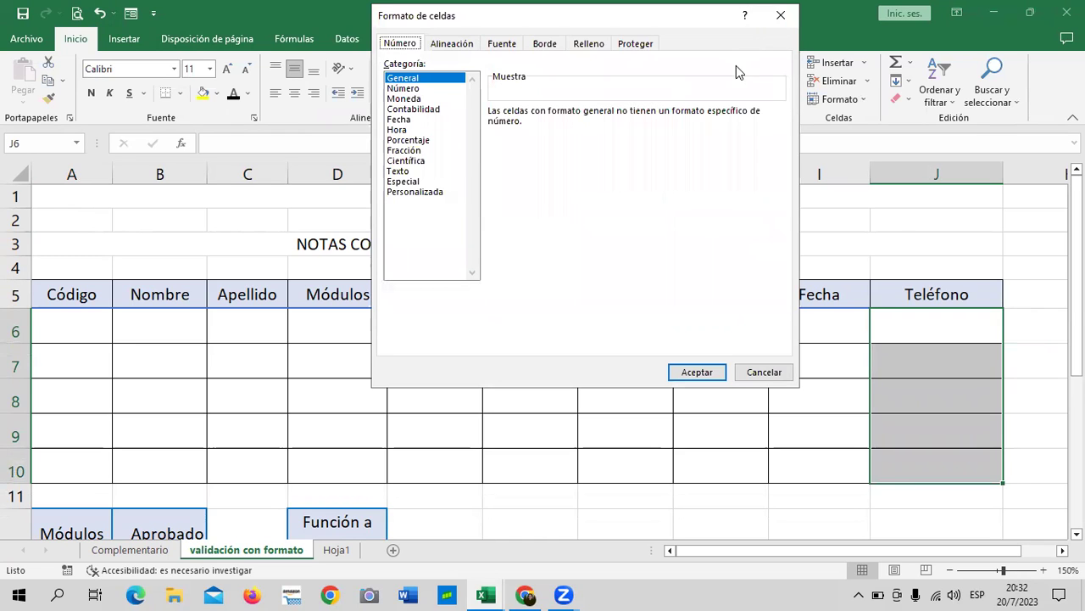
left_click_drag(440, 28, 423, 84)
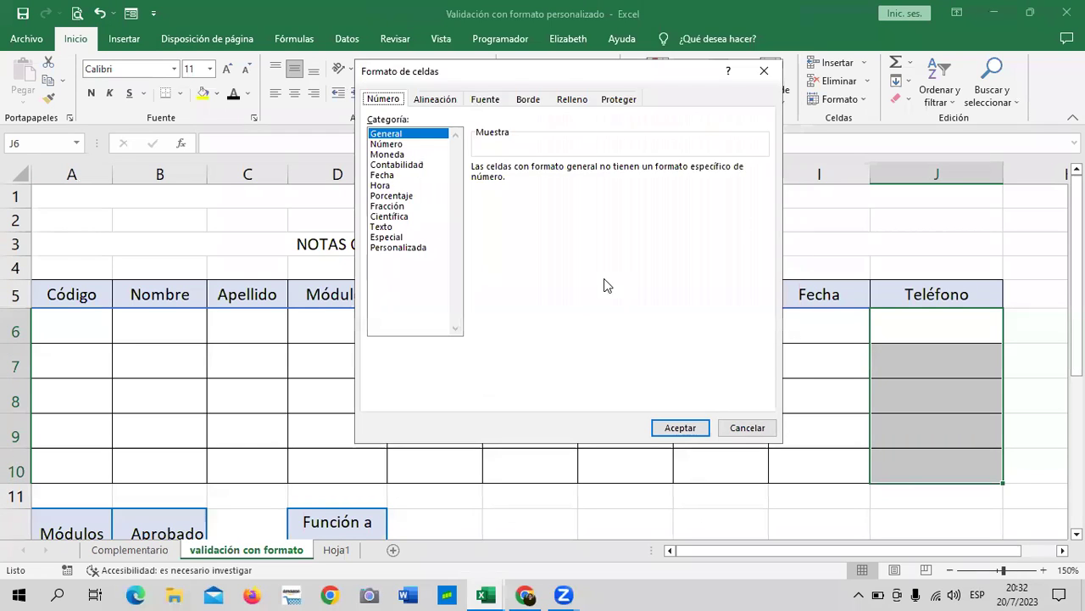
left_click(424, 248)
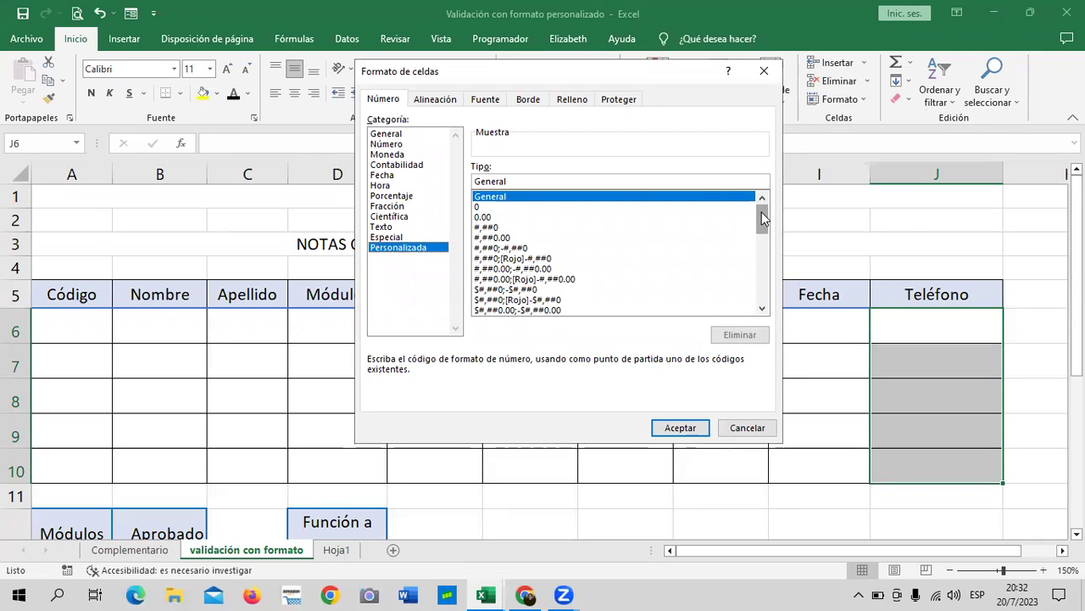
left_click_drag(762, 219, 760, 285)
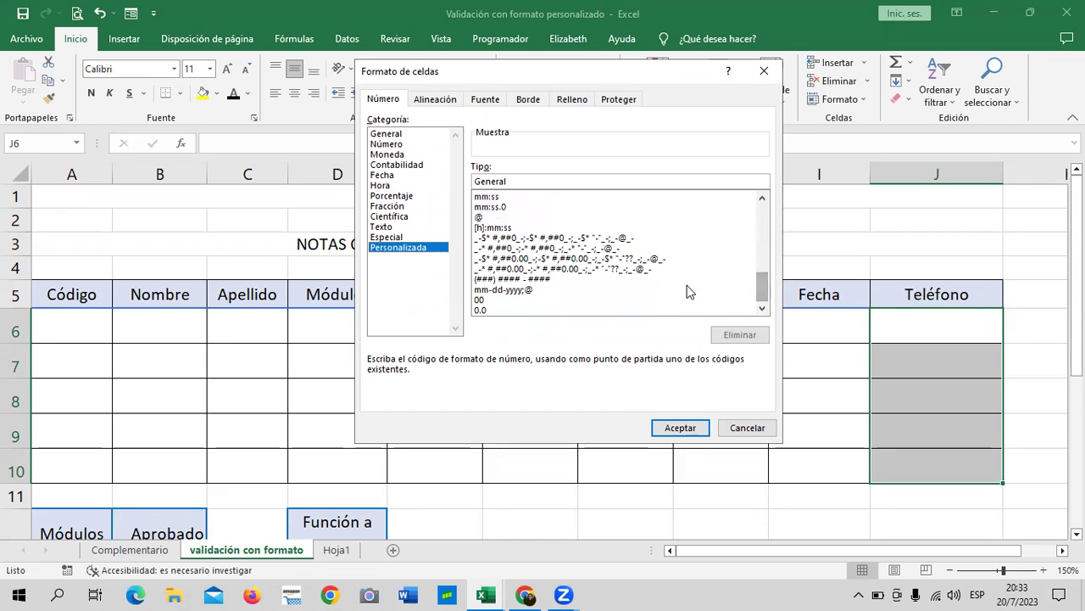
left_click(514, 279)
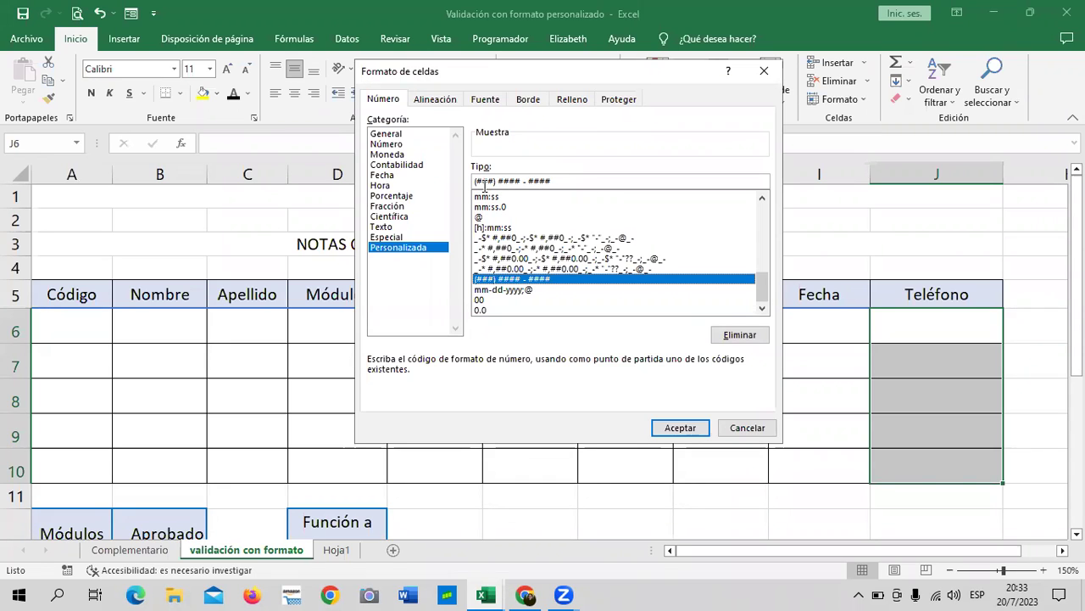
left_click(694, 431)
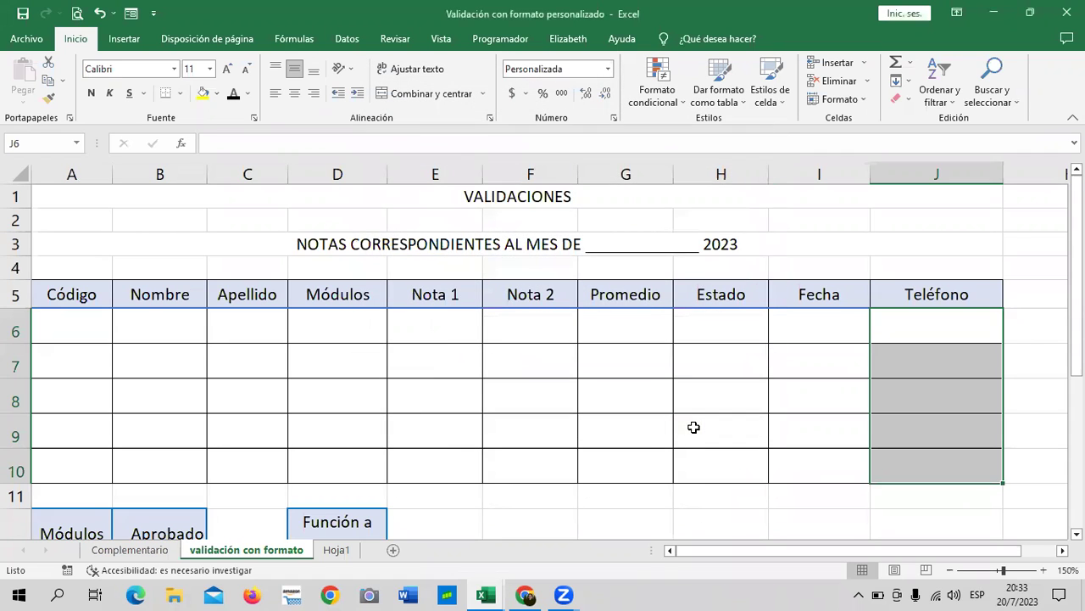
Start a J6:J10 validation rule requiring text length equal to 11
left_click(346, 39)
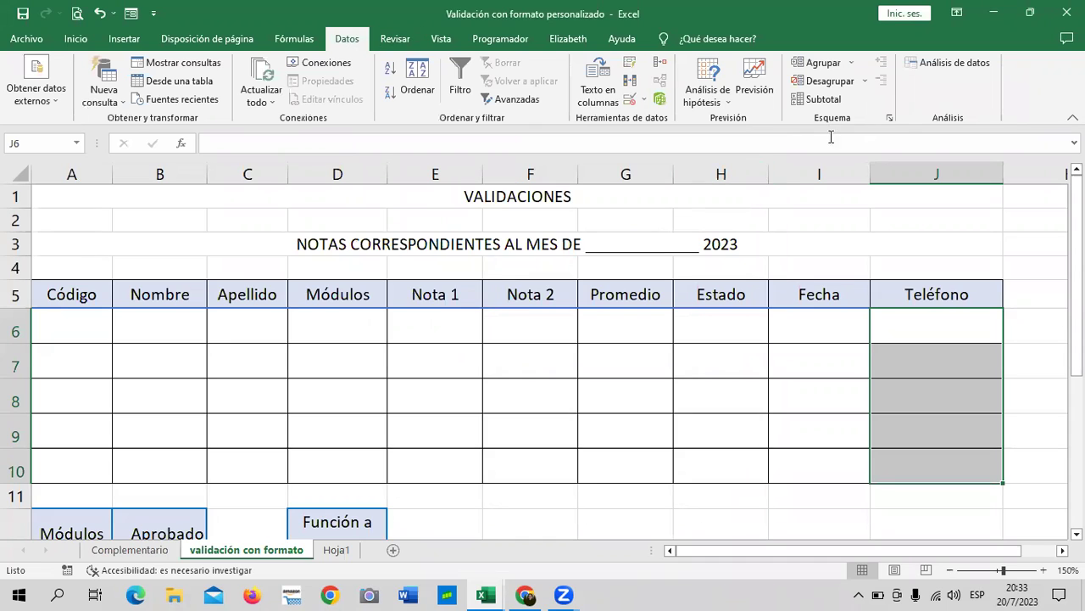
left_click(630, 100)
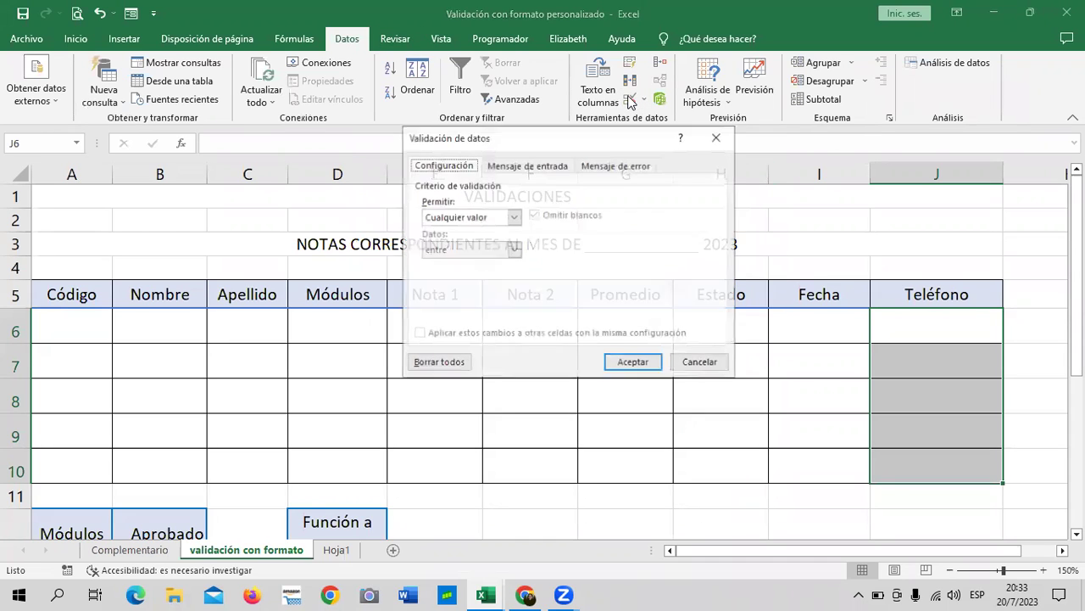
left_click(515, 217)
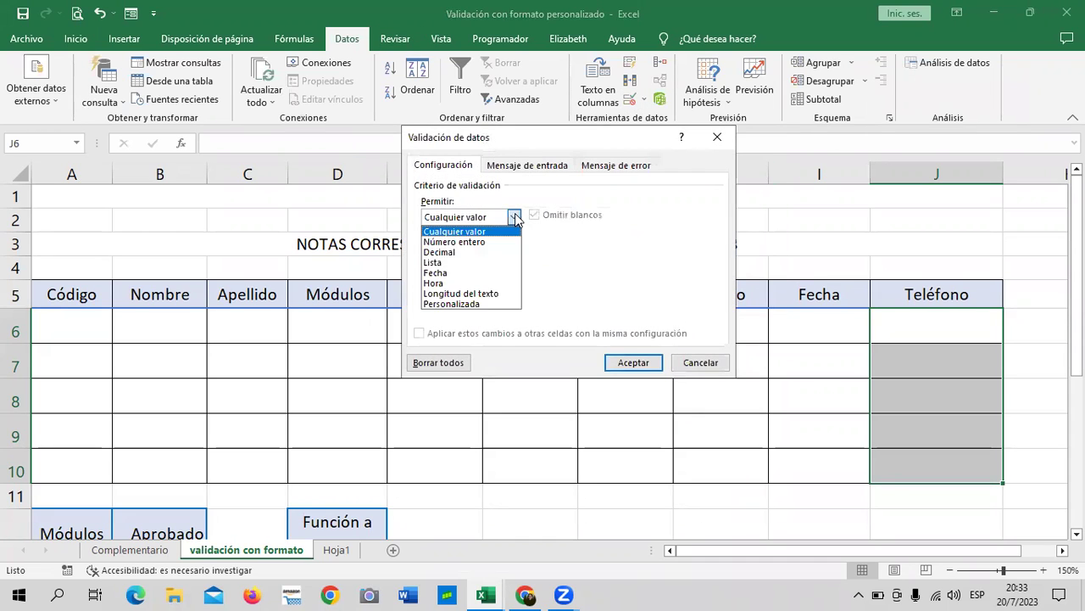
left_click(458, 293)
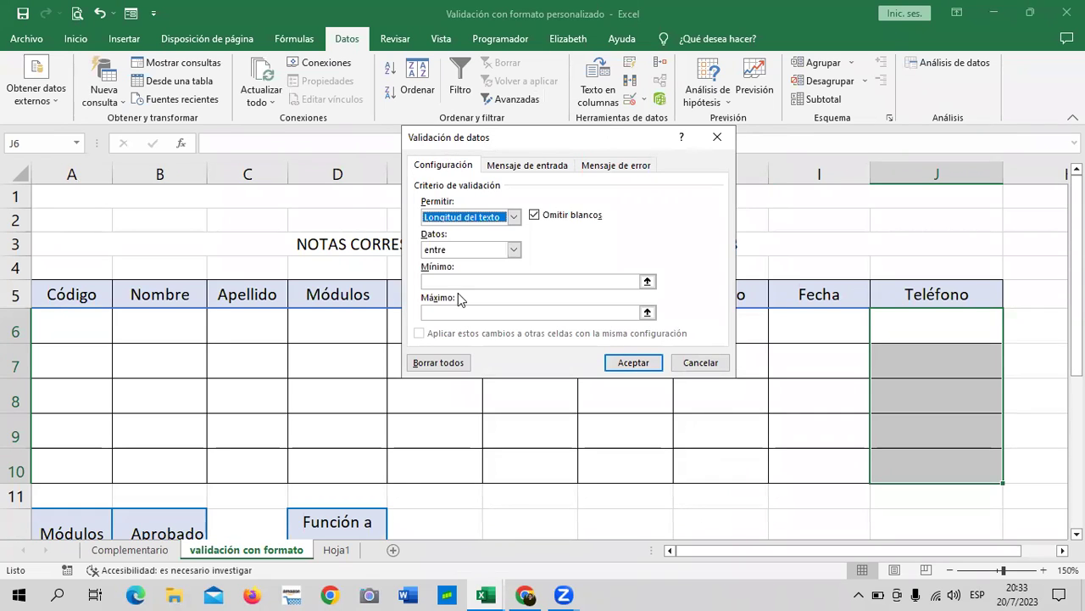
left_click(514, 250)
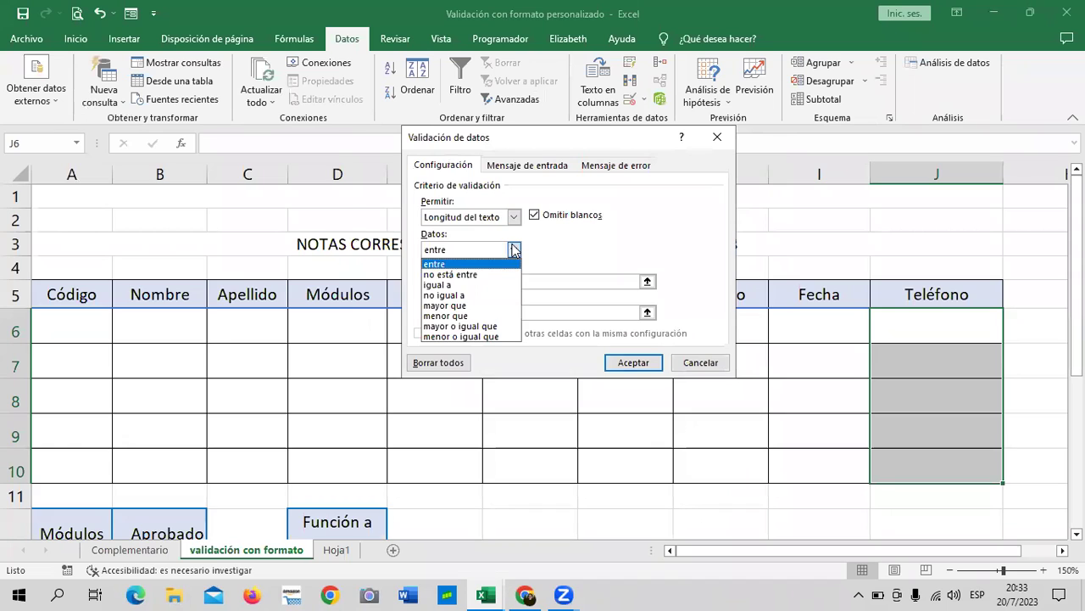
left_click(461, 284)
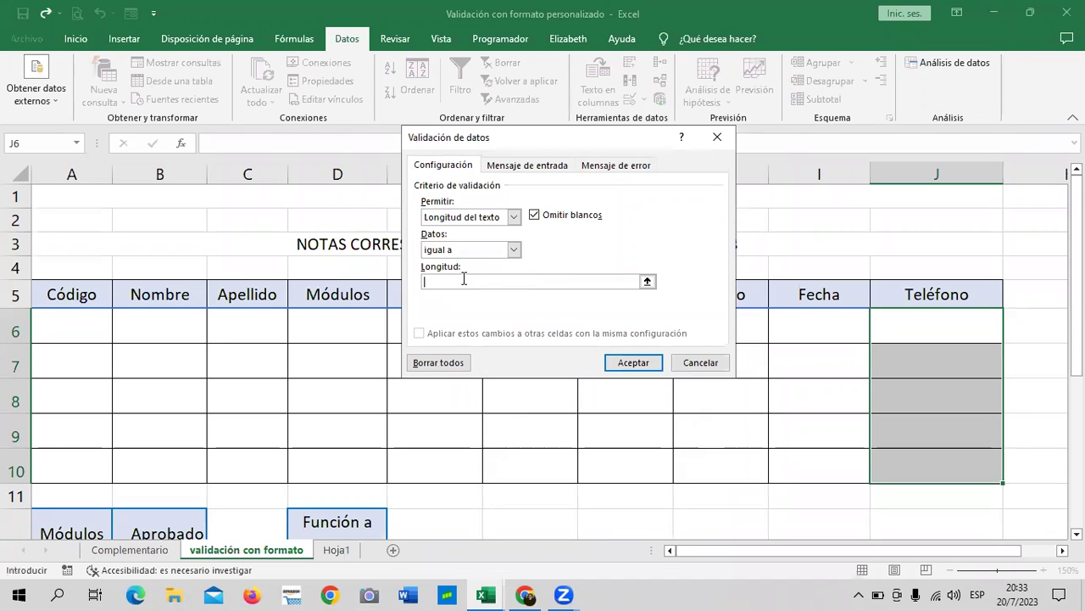
type("11")
Switch the allowed type to whole number, keep equal to 11, and confirm the rule
left_click(513, 217)
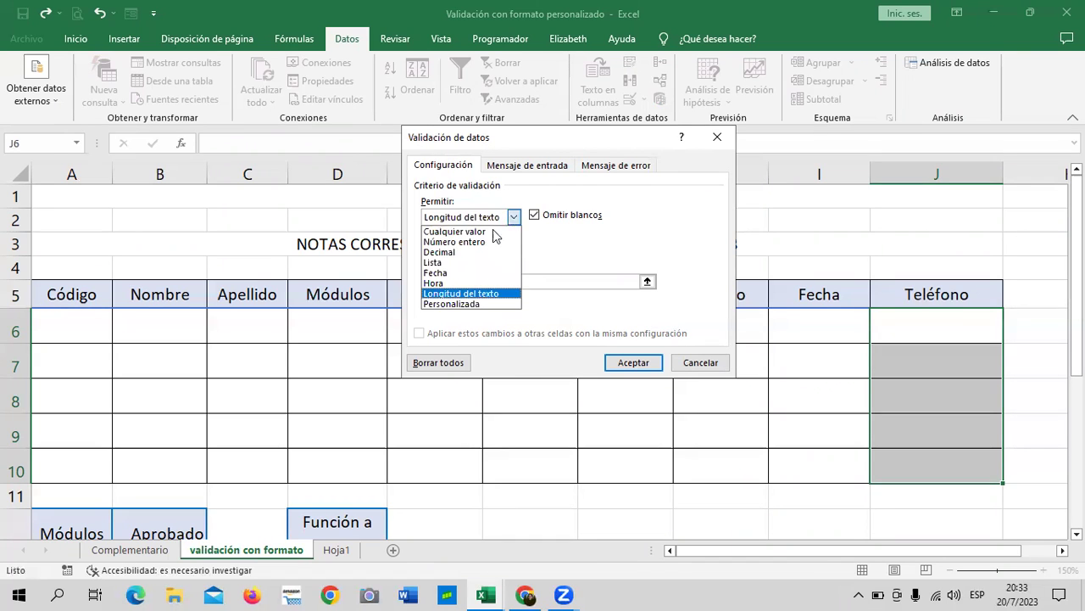
left_click(487, 242)
left_click(513, 250)
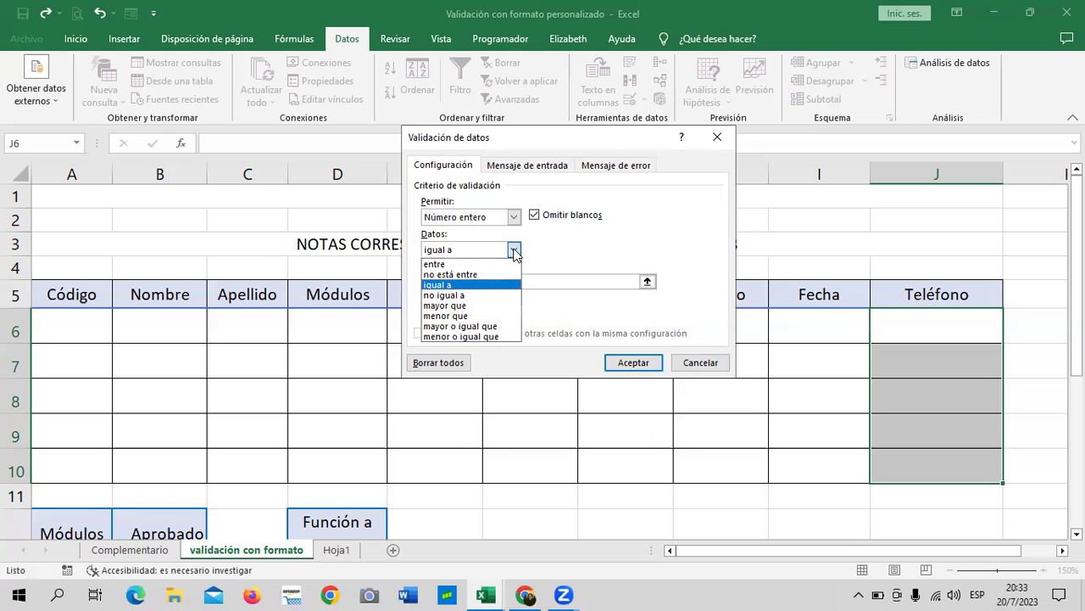
left_click(514, 251)
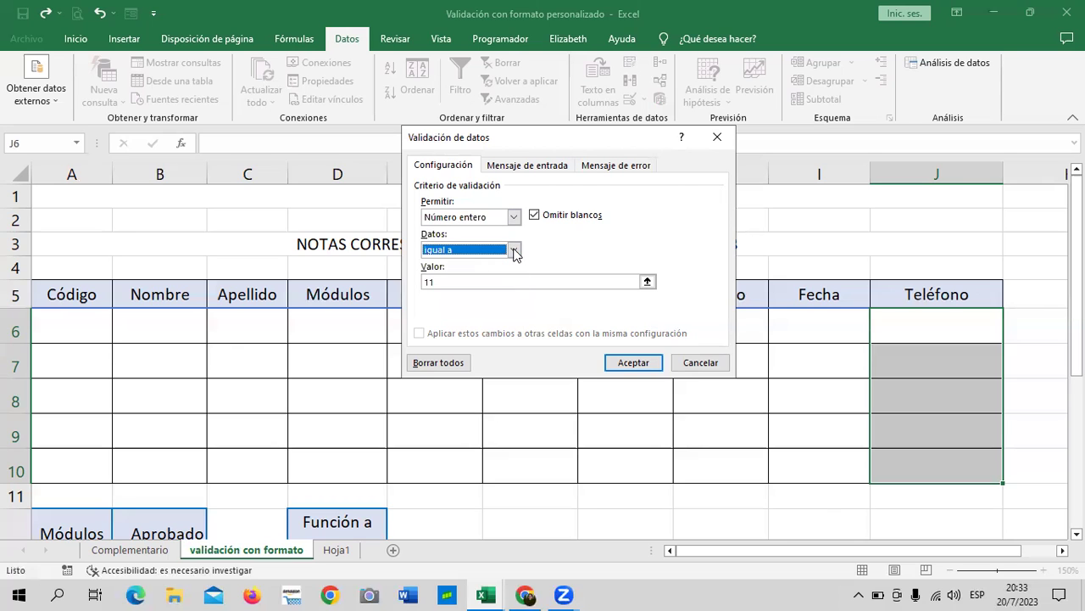
left_click(483, 282)
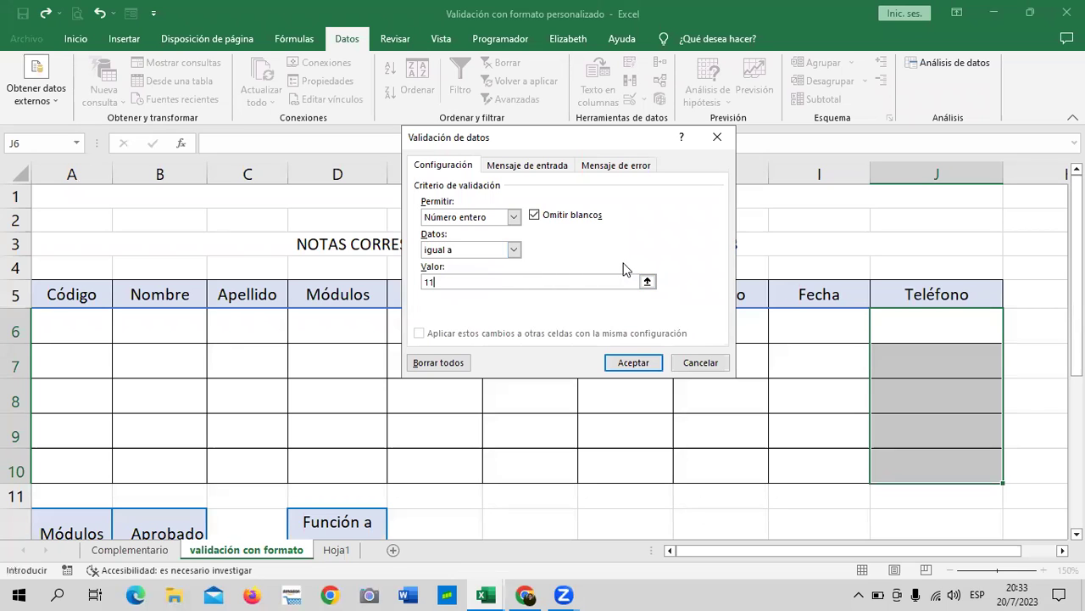
left_click(650, 363)
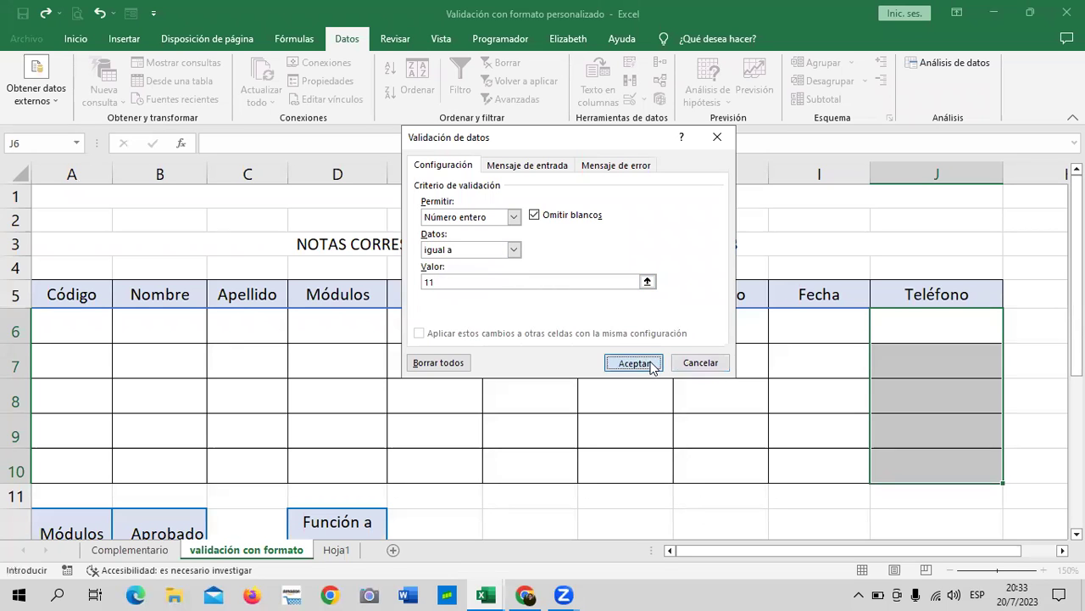
left_click(933, 409)
Test an 11-digit phone number in J6, retry after the validation error, then clear it
left_click(914, 330)
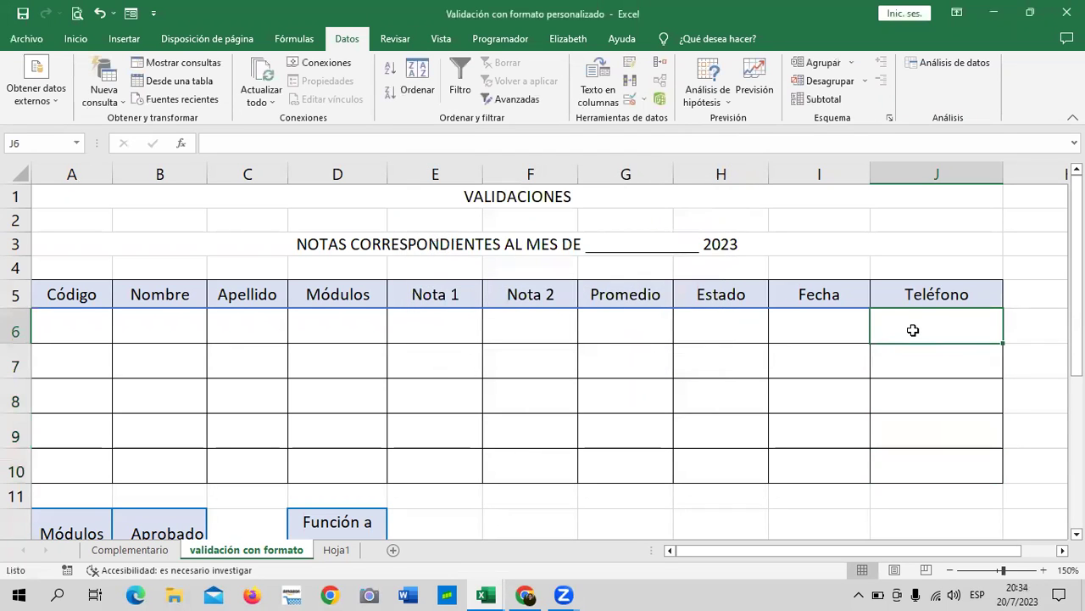
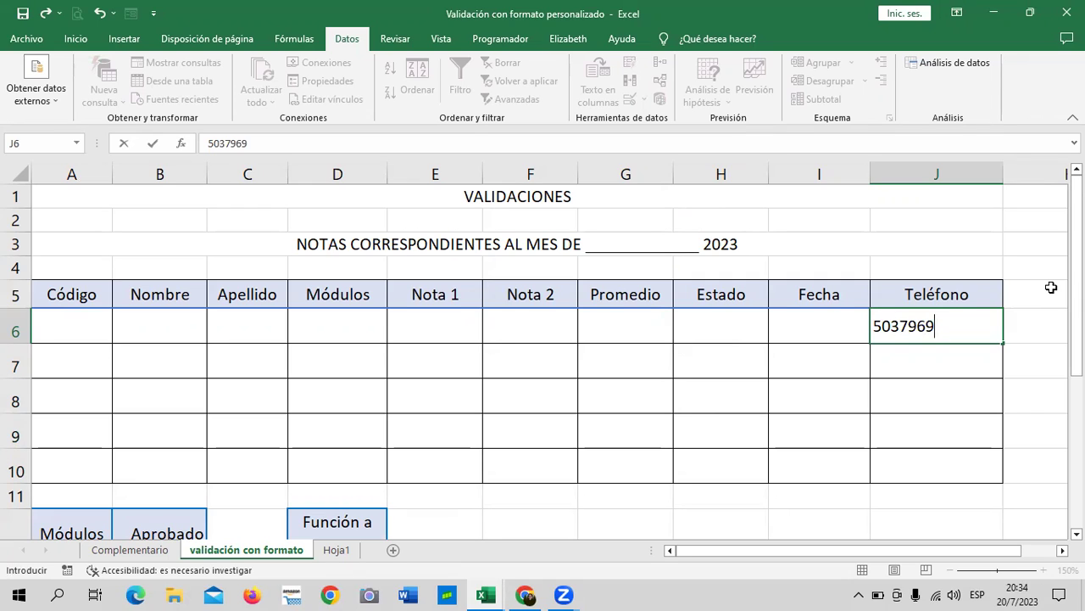
key("Return")
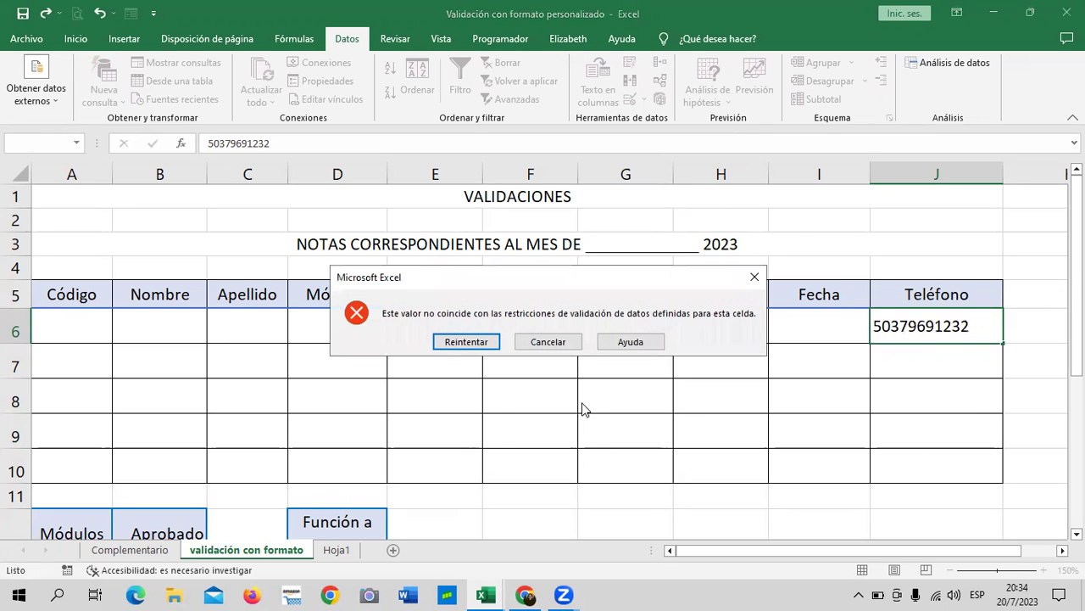
left_click(475, 342)
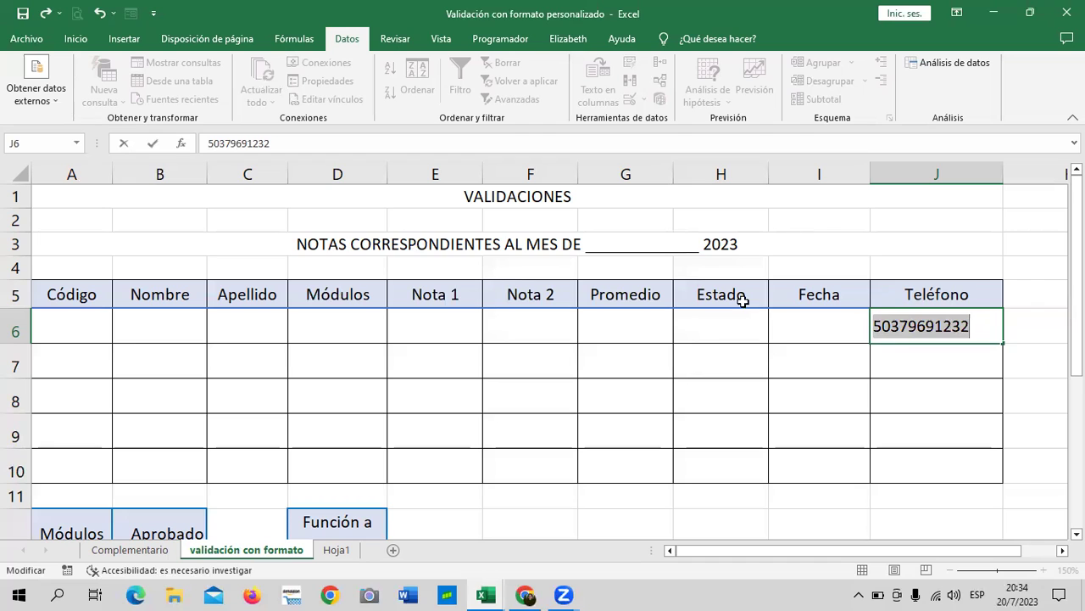
left_click(986, 326)
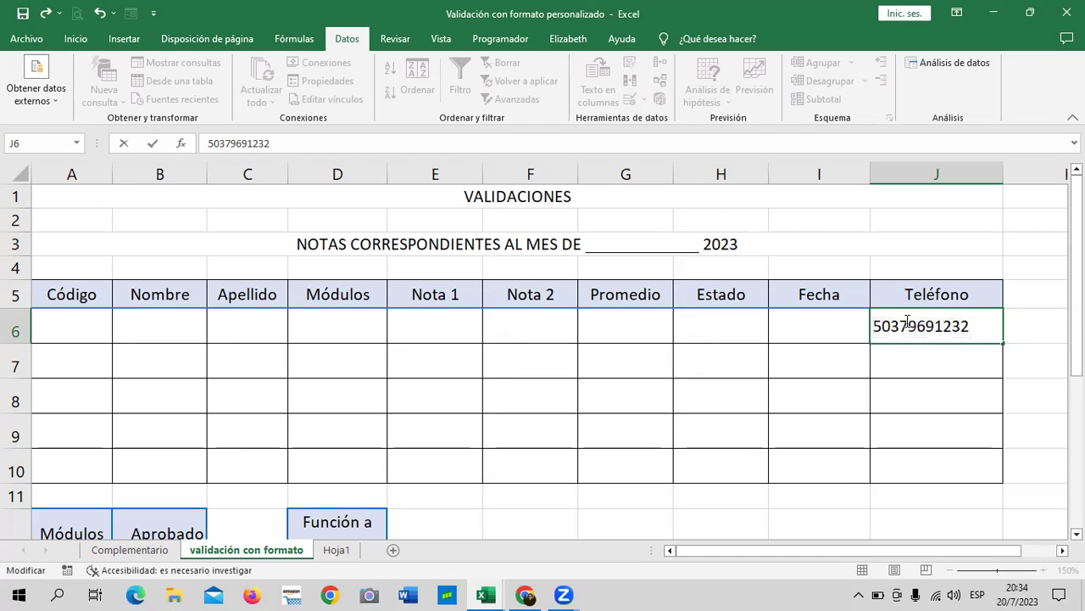
key("Return")
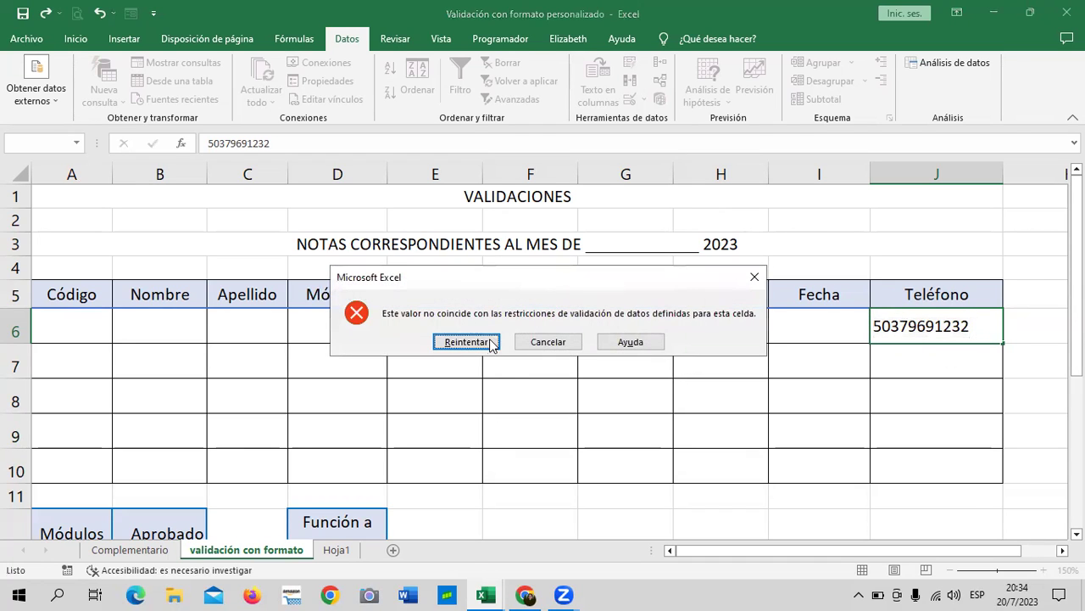
left_click(472, 340)
key("Delete")
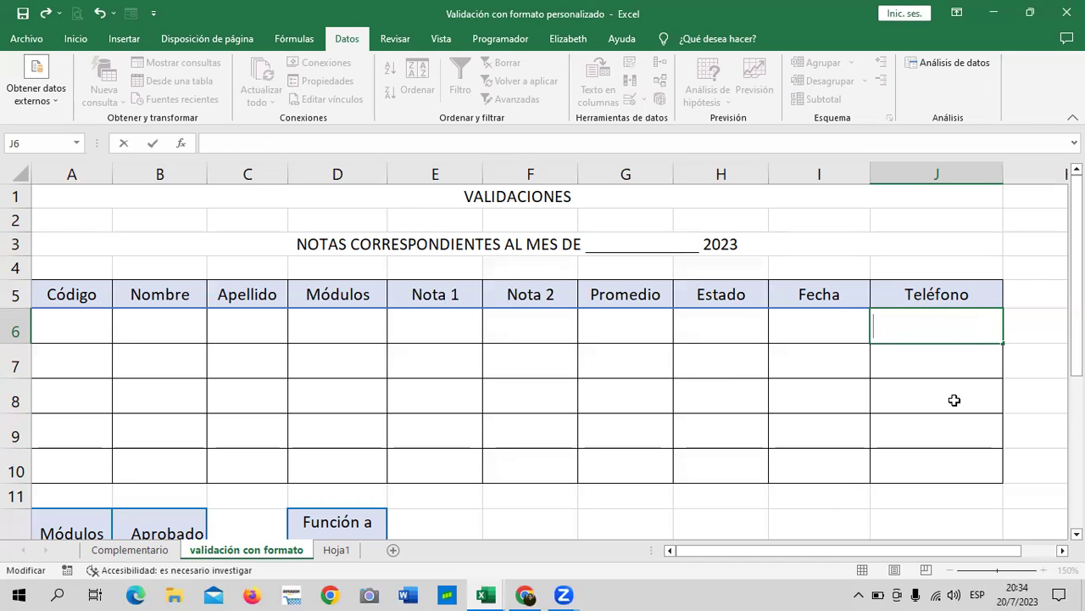
left_click(957, 399)
Change the J6:J10 validation to allow text length equal to 11
left_click_drag(952, 313, 935, 458)
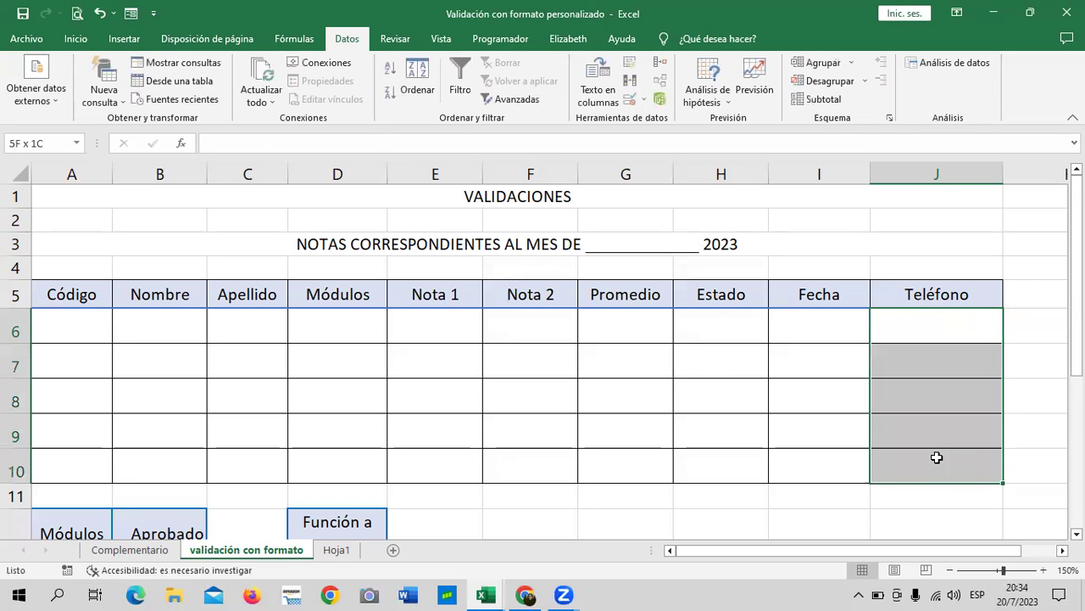
left_click(632, 100)
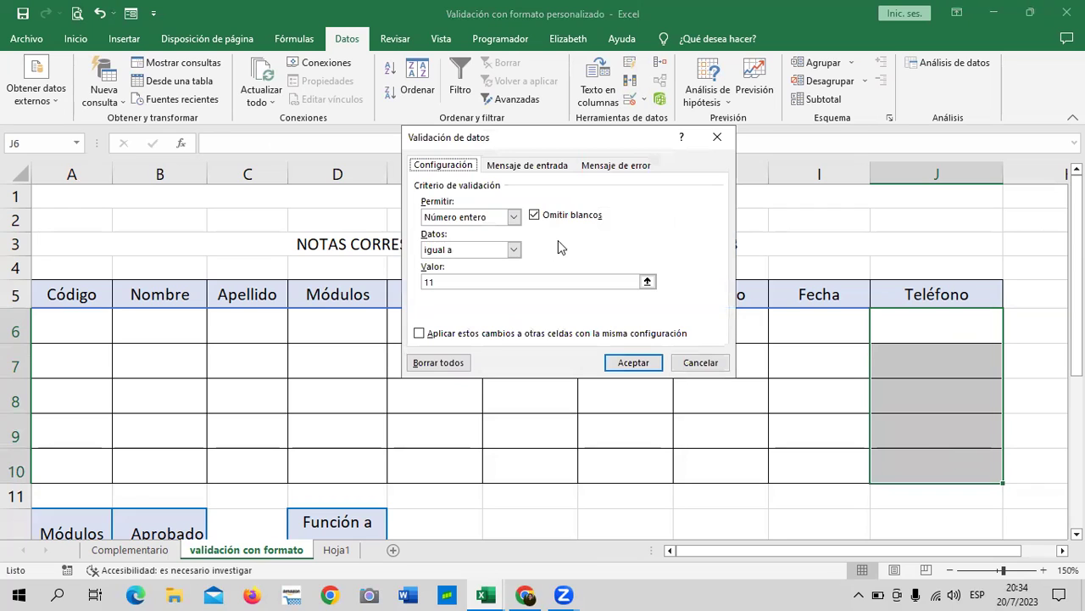
left_click(514, 218)
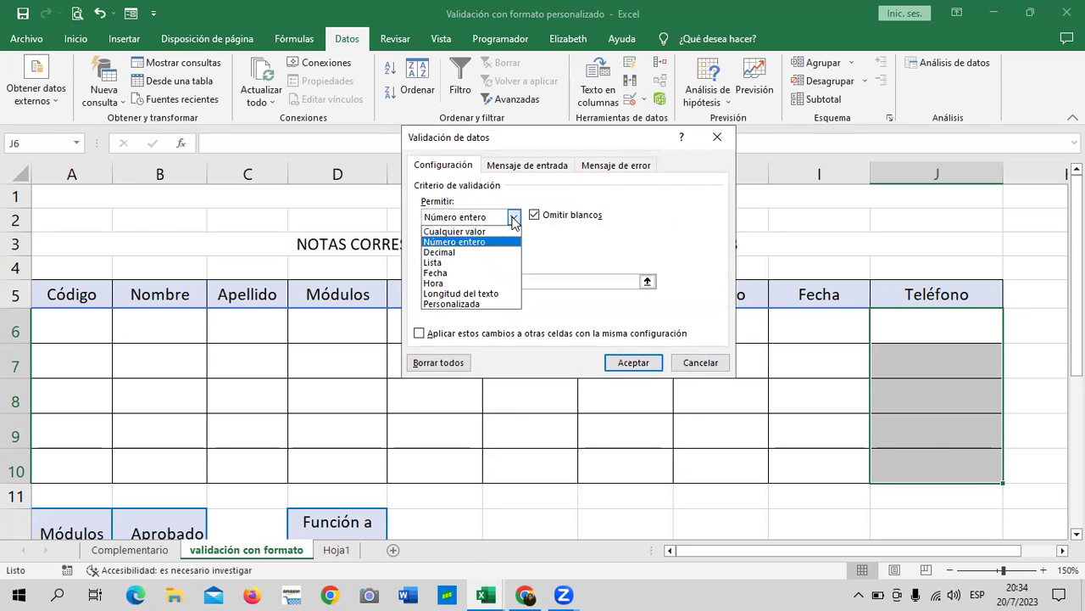
left_click(496, 284)
type("11")
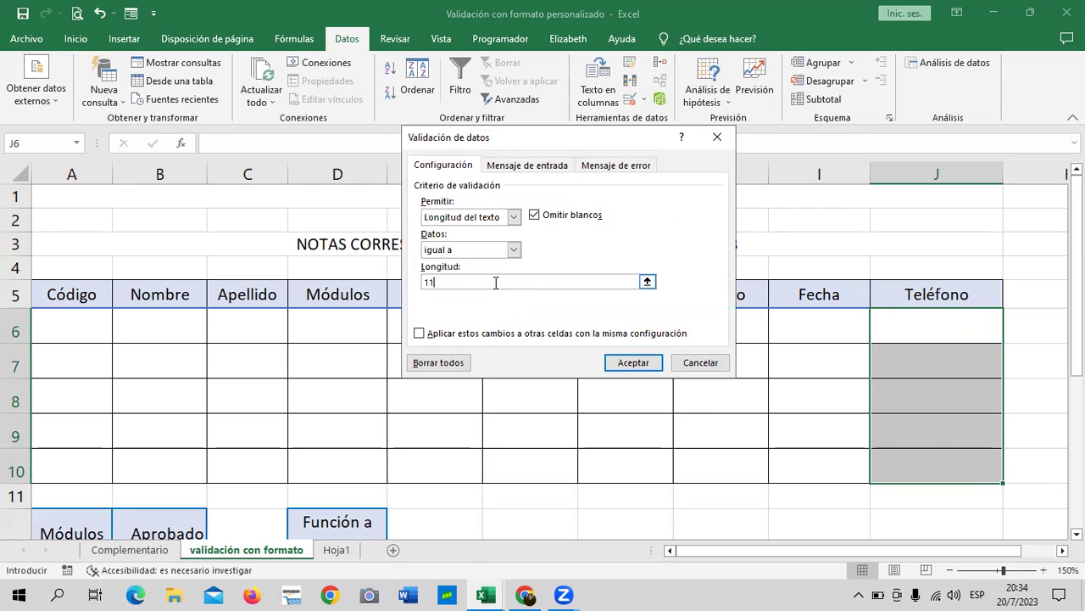
left_click(633, 362)
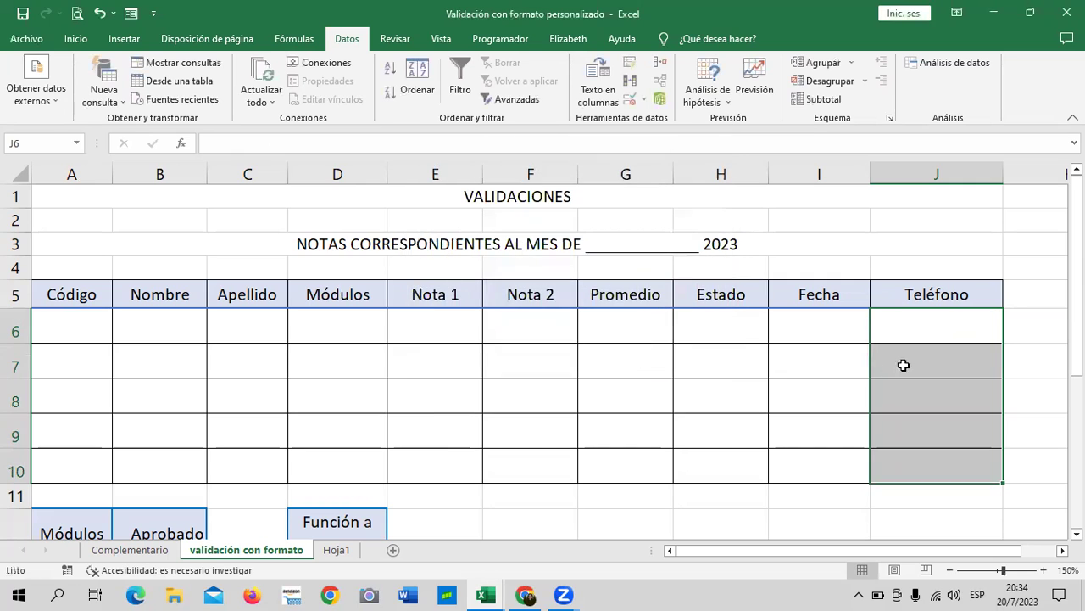
left_click(918, 328)
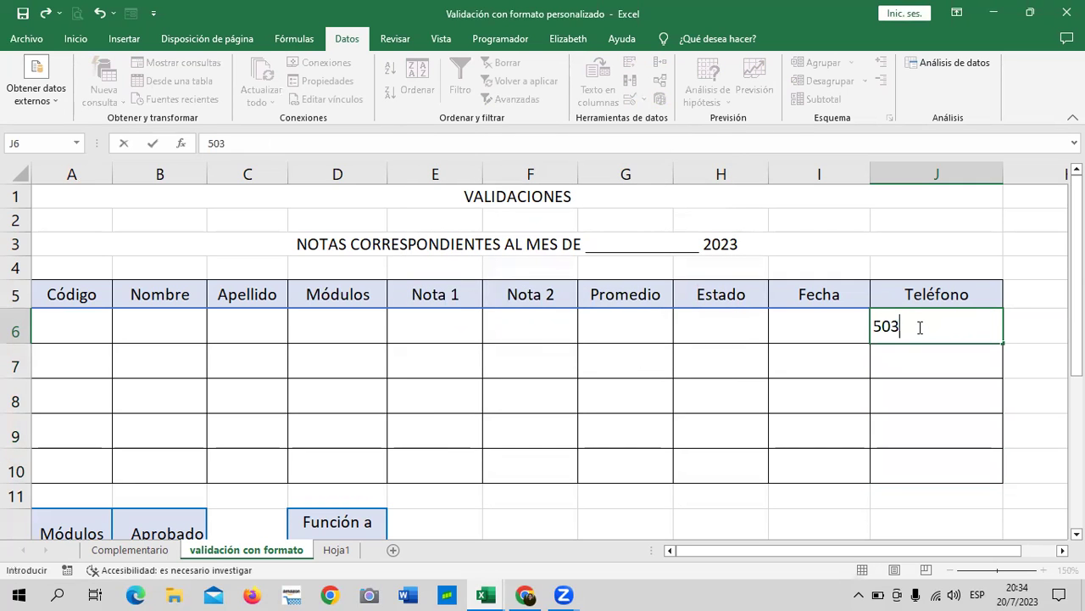
Enter a phone number in J6 and check the format instruction in A21
key("Return")
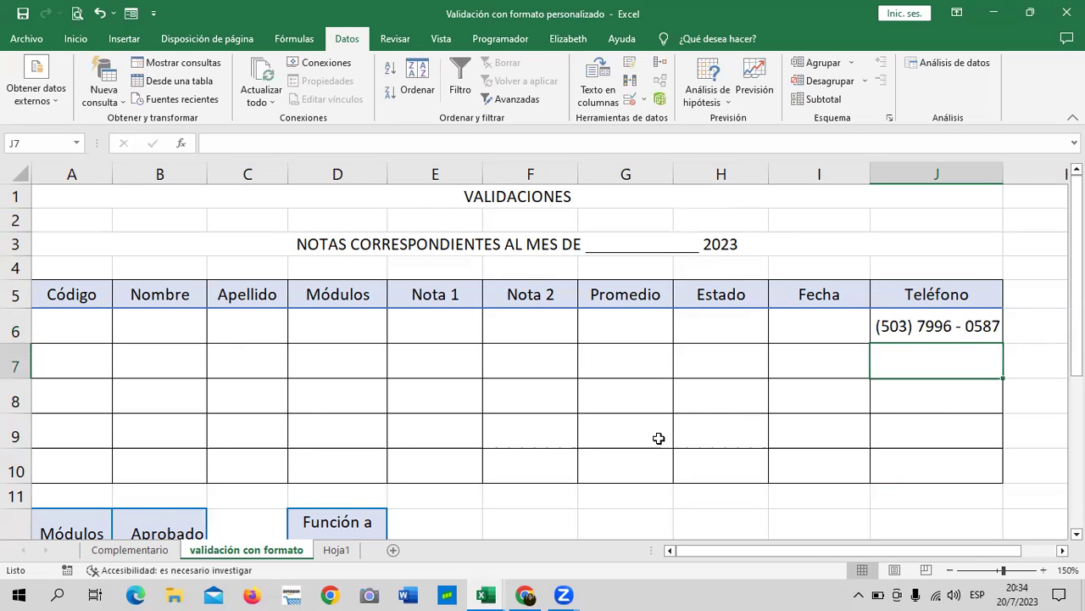
scroll(658, 438, "down", 4)
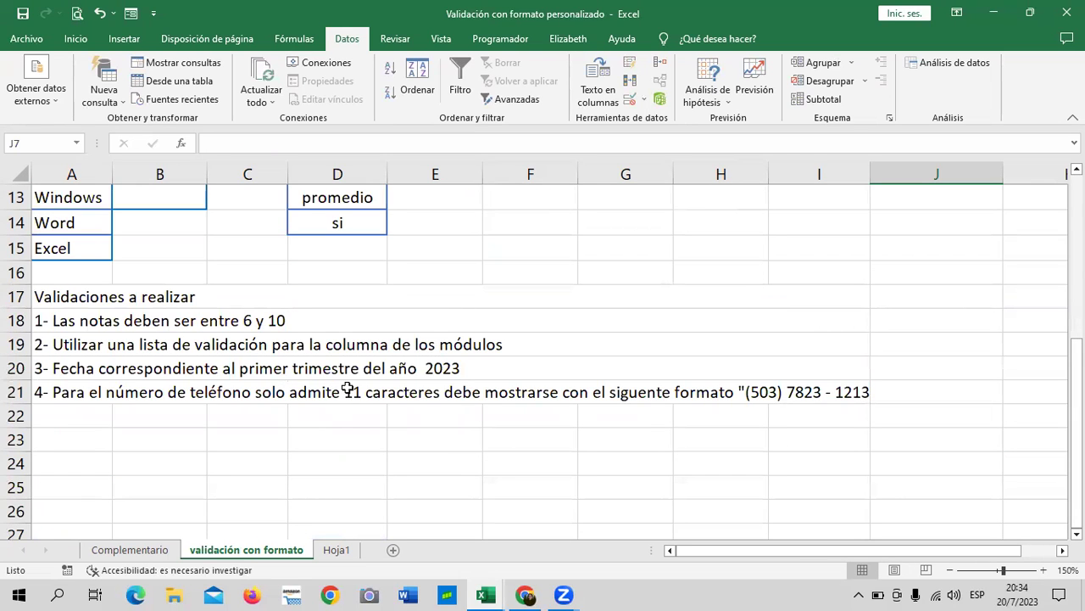
left_click(780, 394)
scroll(781, 408, "up", 4)
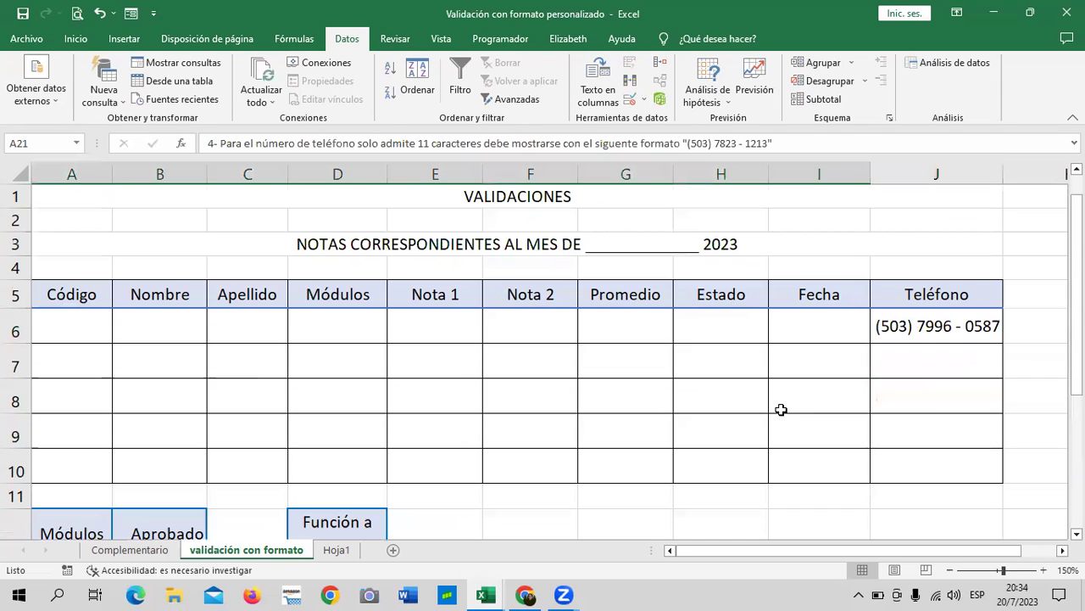
left_click(921, 364)
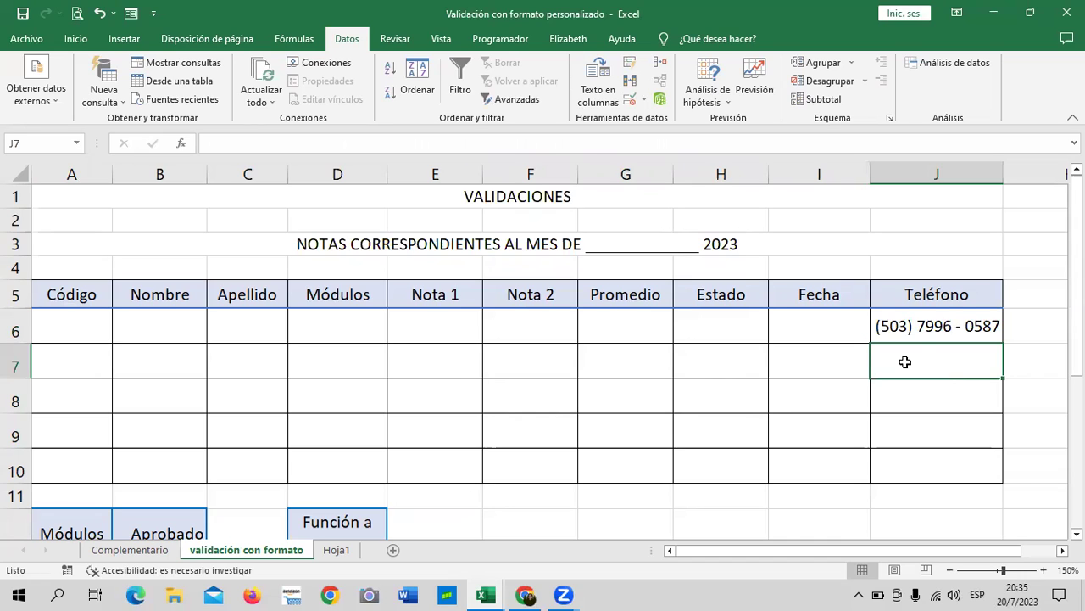
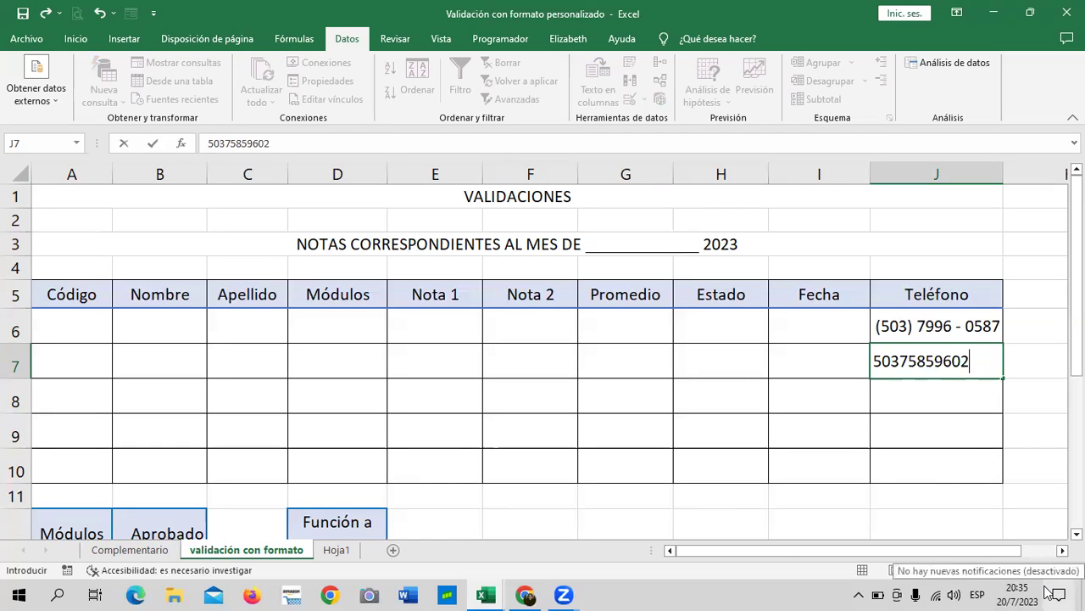
Enter an 11-digit phone number in J7 and check the stored values in J6 and J7
key("Return")
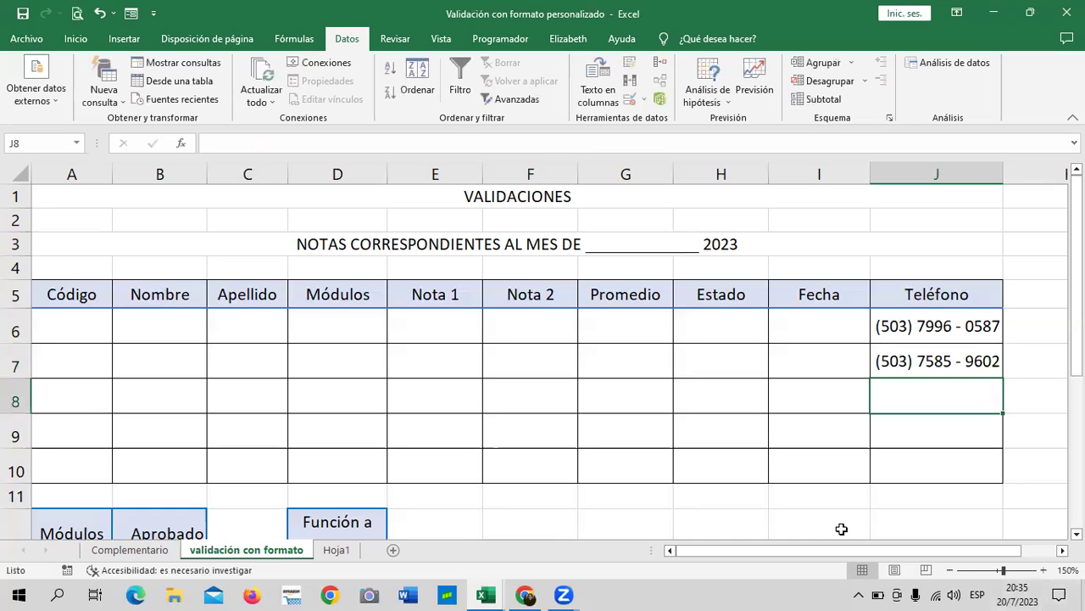
left_click(910, 331)
left_click(902, 359)
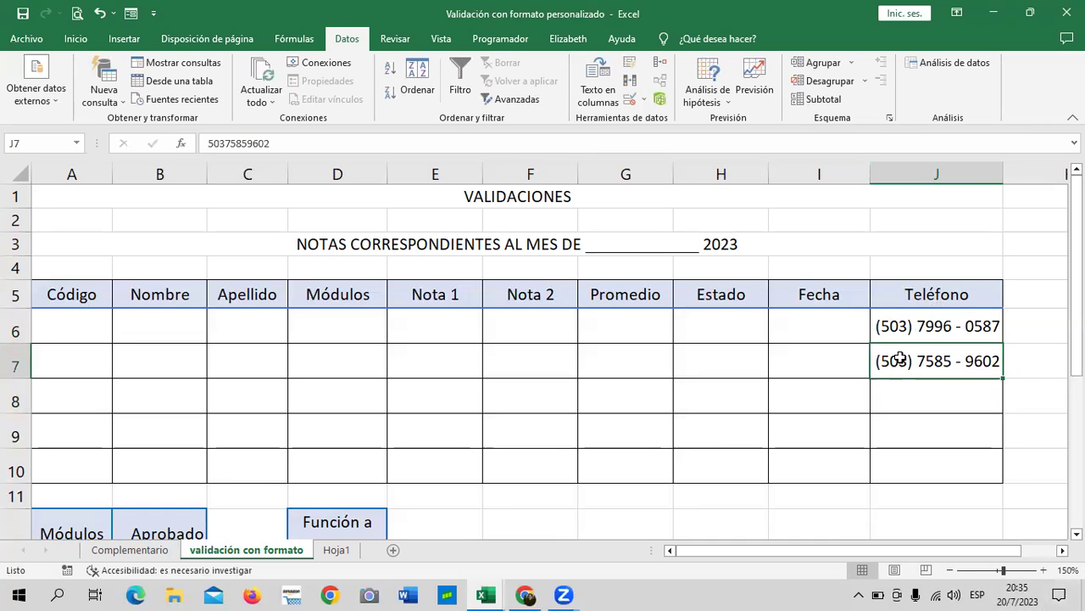
scroll(886, 358, "down", 2)
scroll(836, 373, "down", 2)
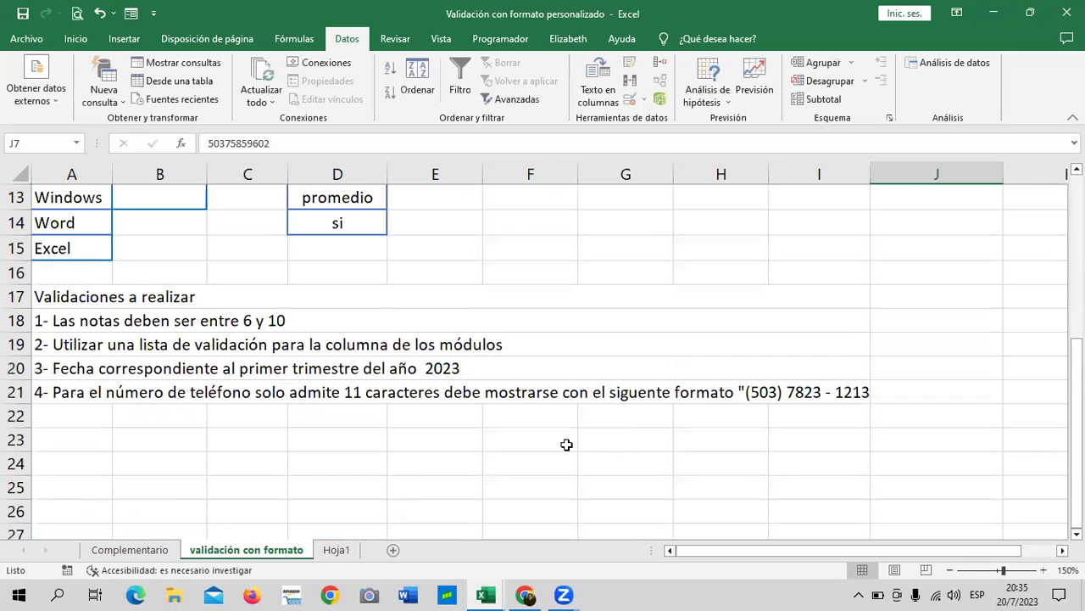
scroll(416, 491, "up", 3)
scroll(416, 492, "up", 1)
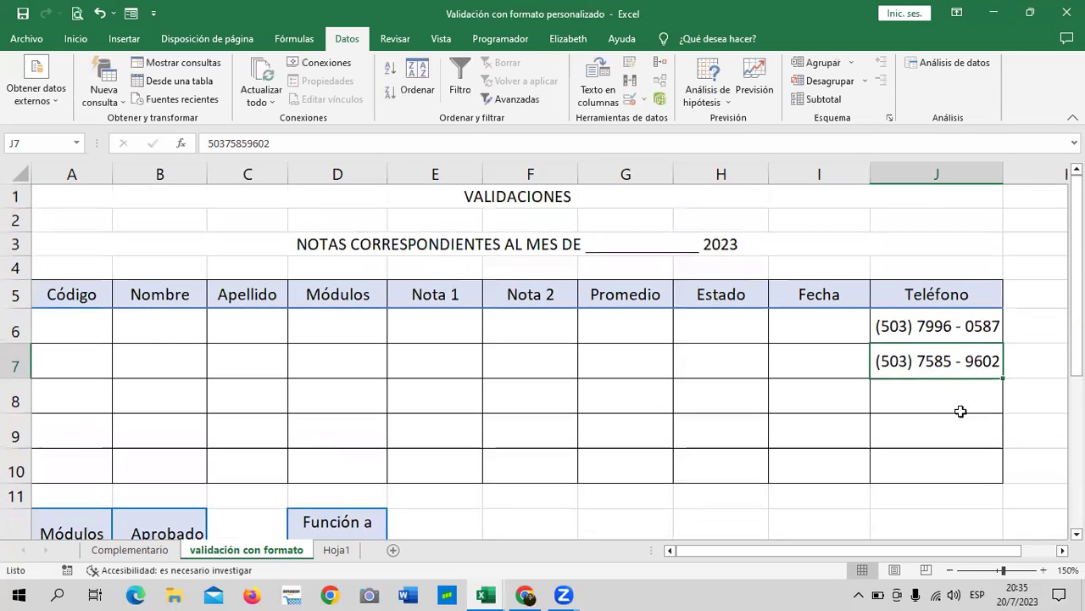
Enter the J8 phone number, retrying after the short entry is rejected
left_click(943, 386)
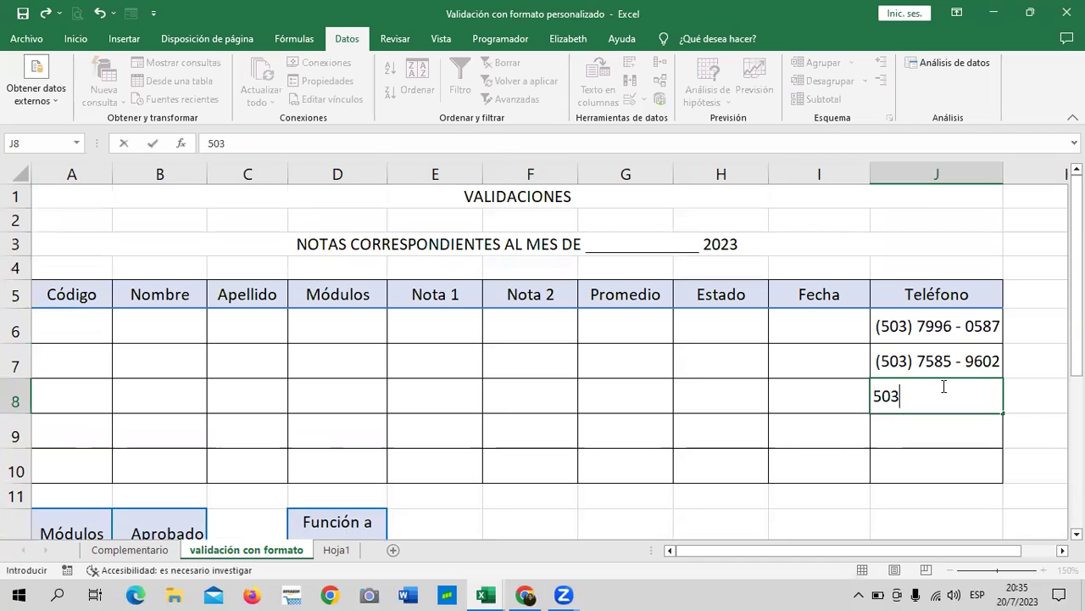
key("Return")
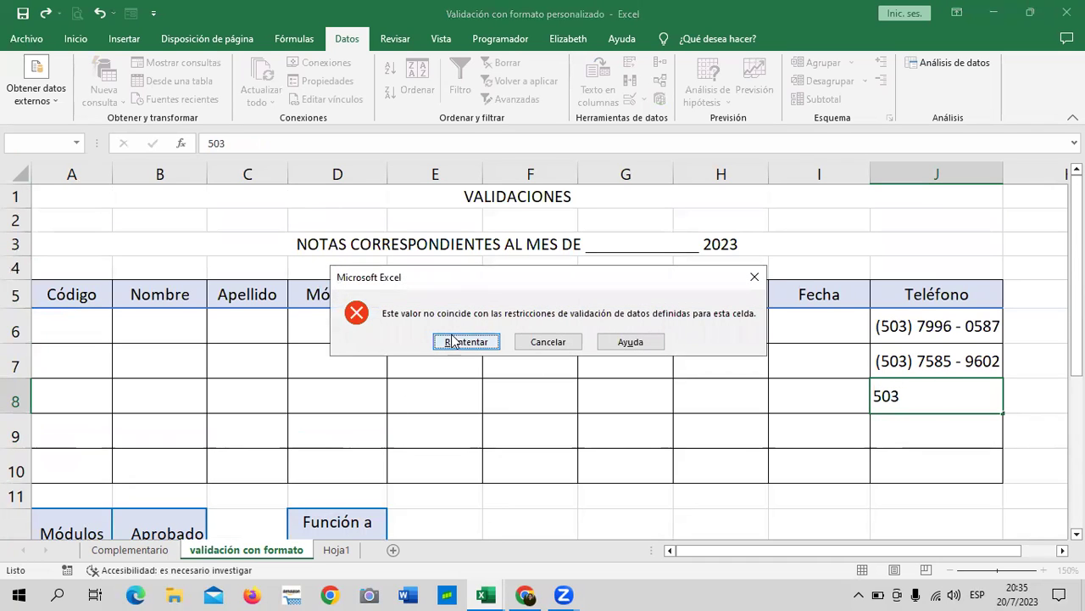
left_click(456, 341)
left_click(945, 390)
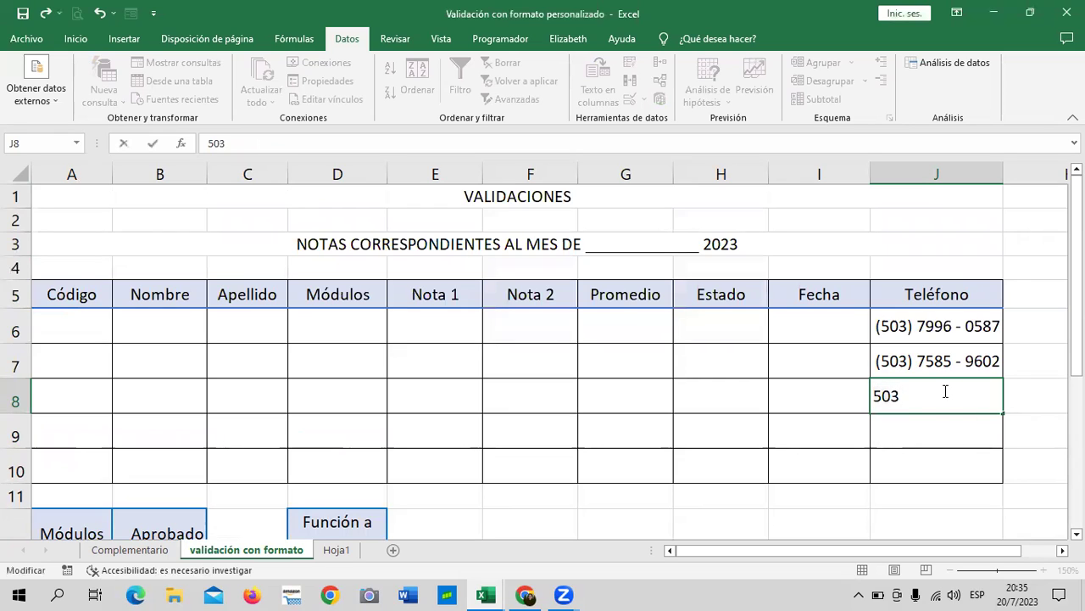
key("Return")
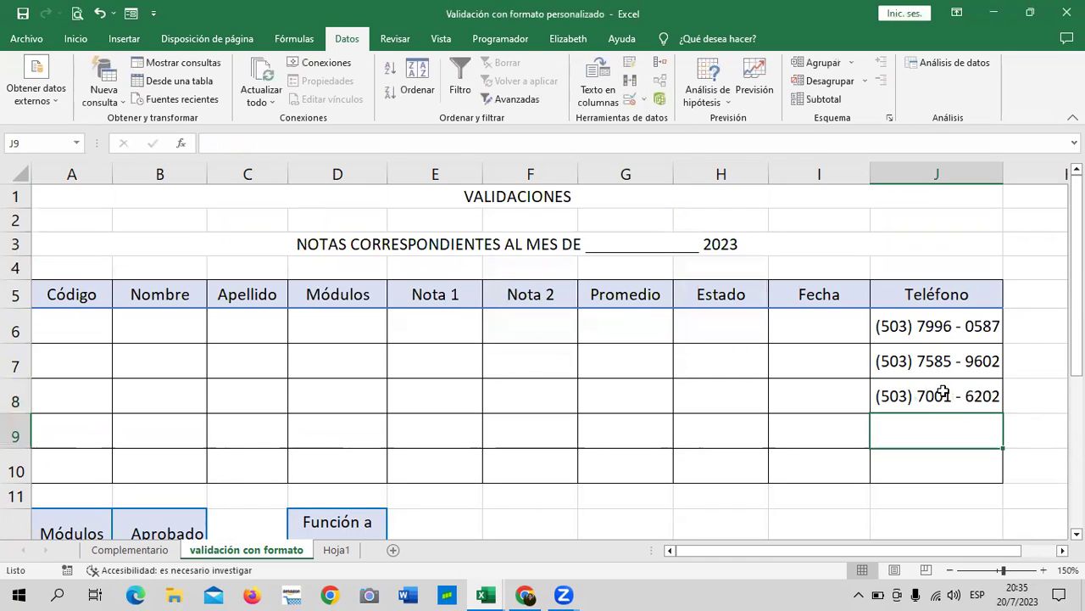
Enter phone numbers in J9 and J10
key("Return")
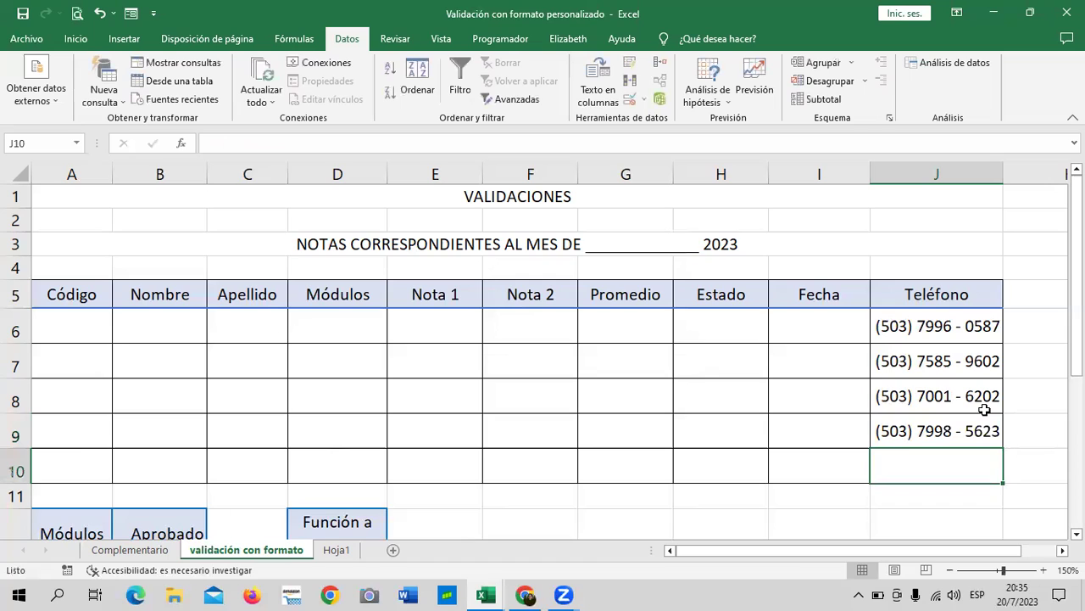
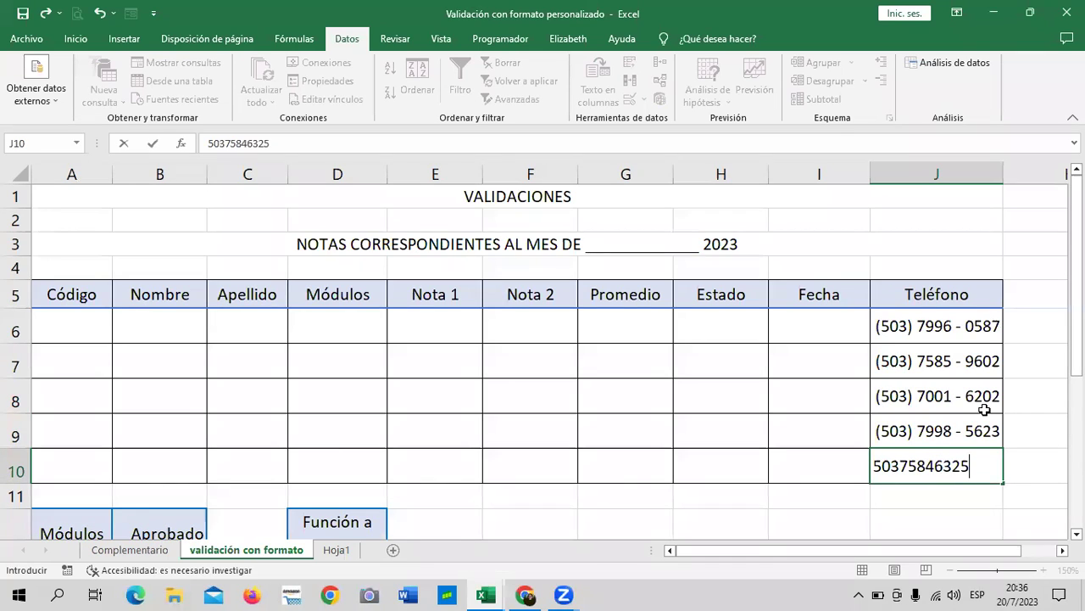
key("Return")
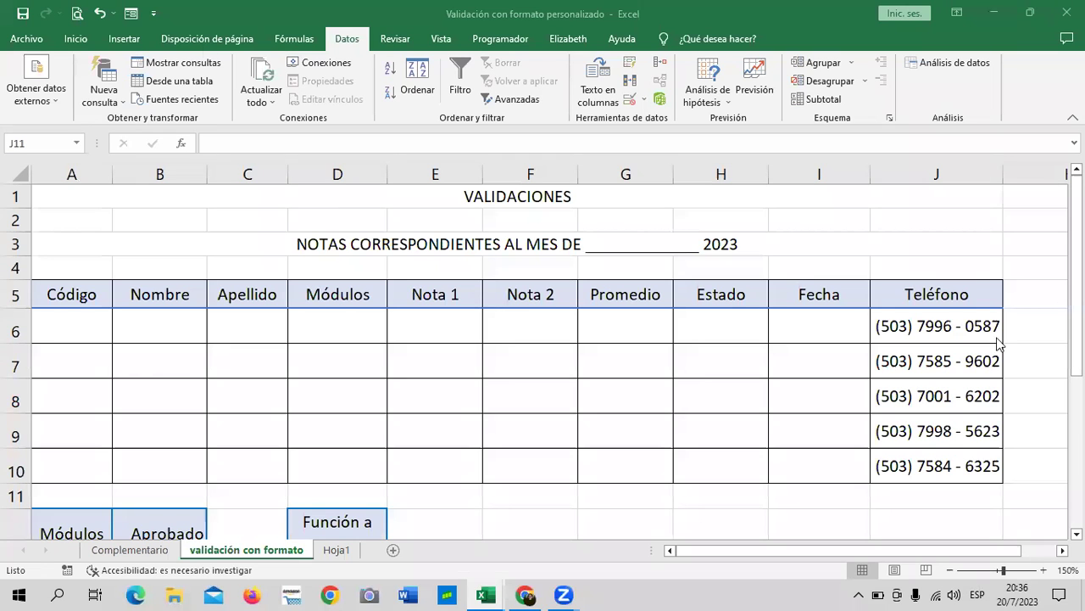
Clear the phone numbers from J6:J10
left_click_drag(916, 326, 962, 465)
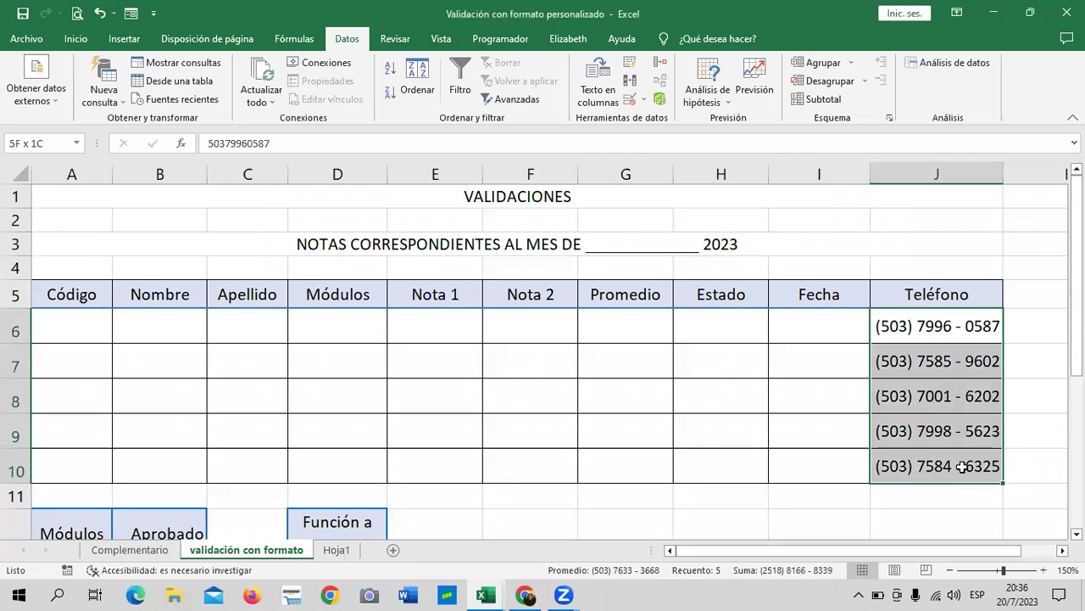
left_click(73, 40)
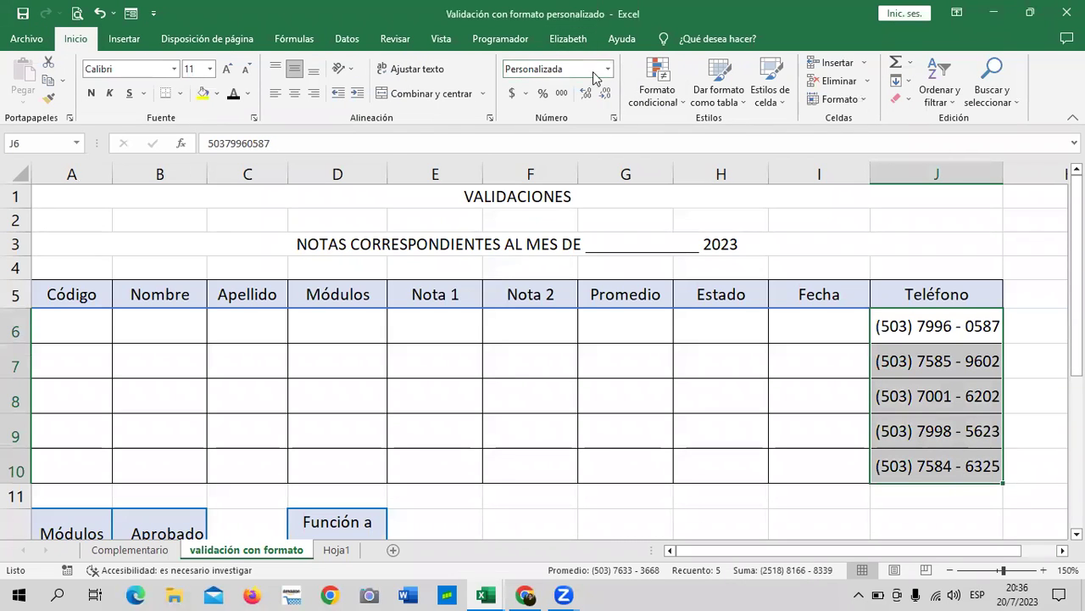
left_click(924, 346)
left_click_drag(926, 318, 906, 453)
key("Delete")
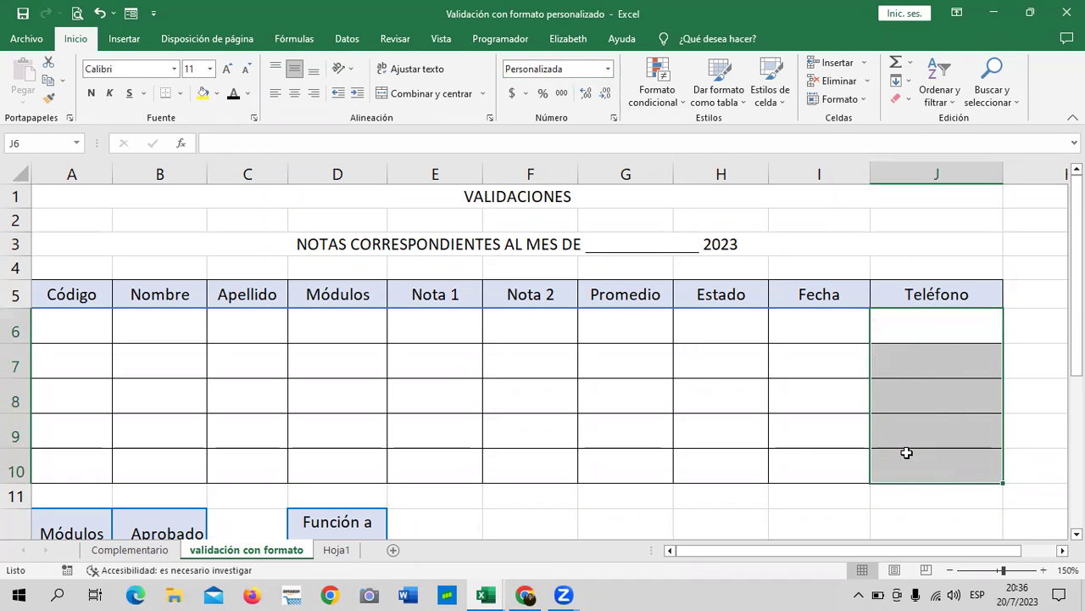
left_click(833, 407)
left_click_drag(966, 326, 964, 472)
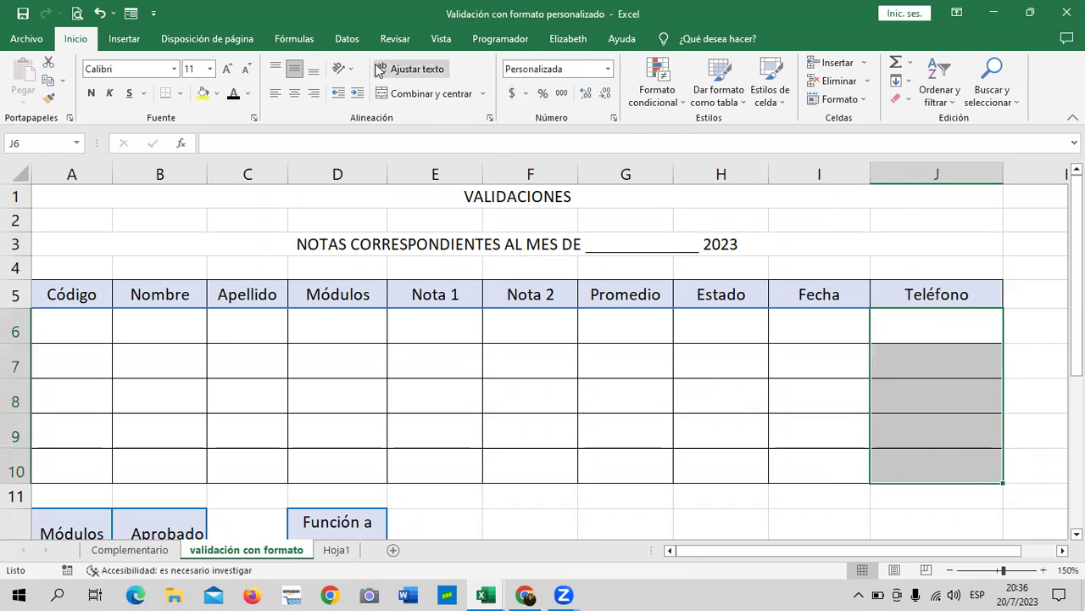
Set J6:J10 validation to text length equal to 11
left_click(347, 40)
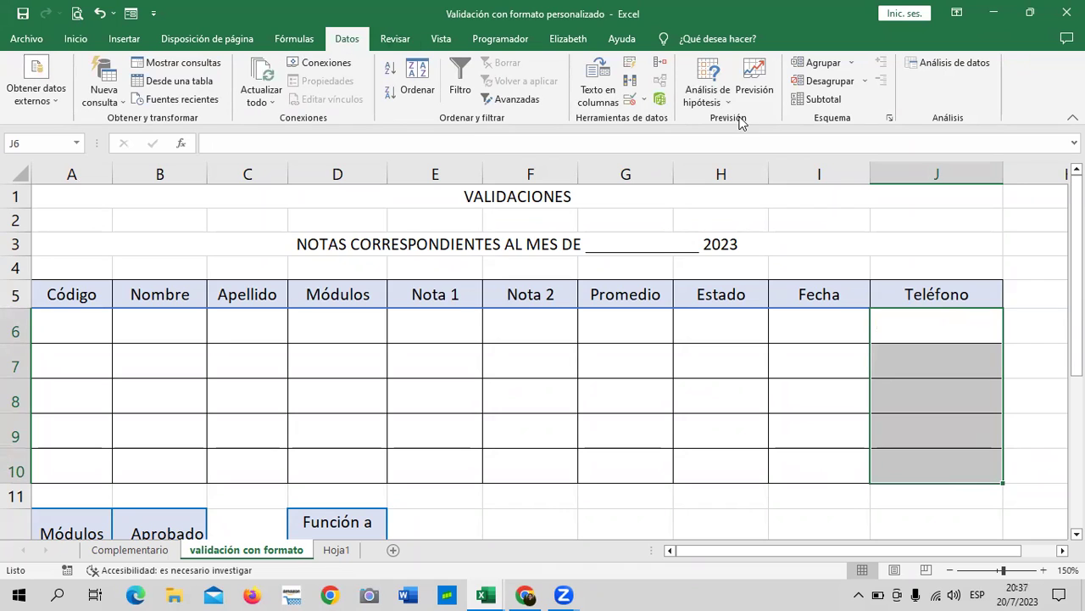
left_click(629, 100)
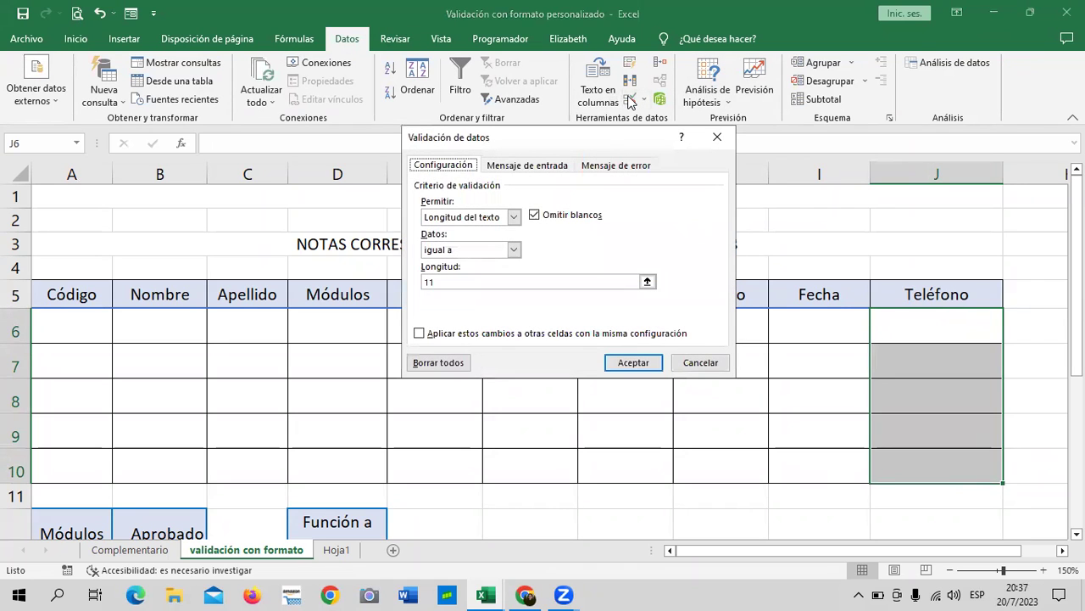
left_click(514, 217)
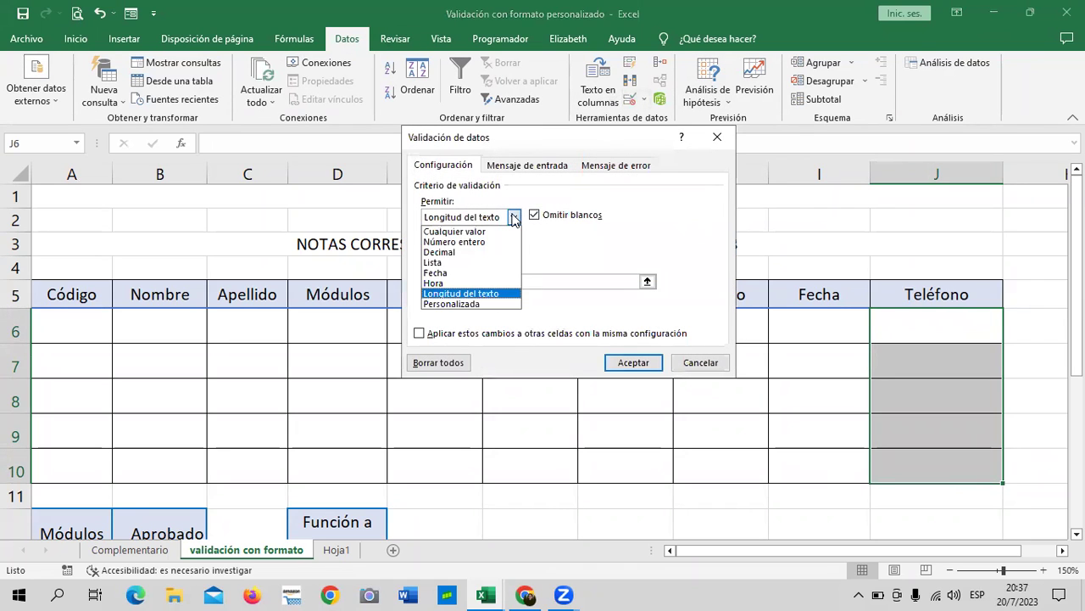
left_click(460, 293)
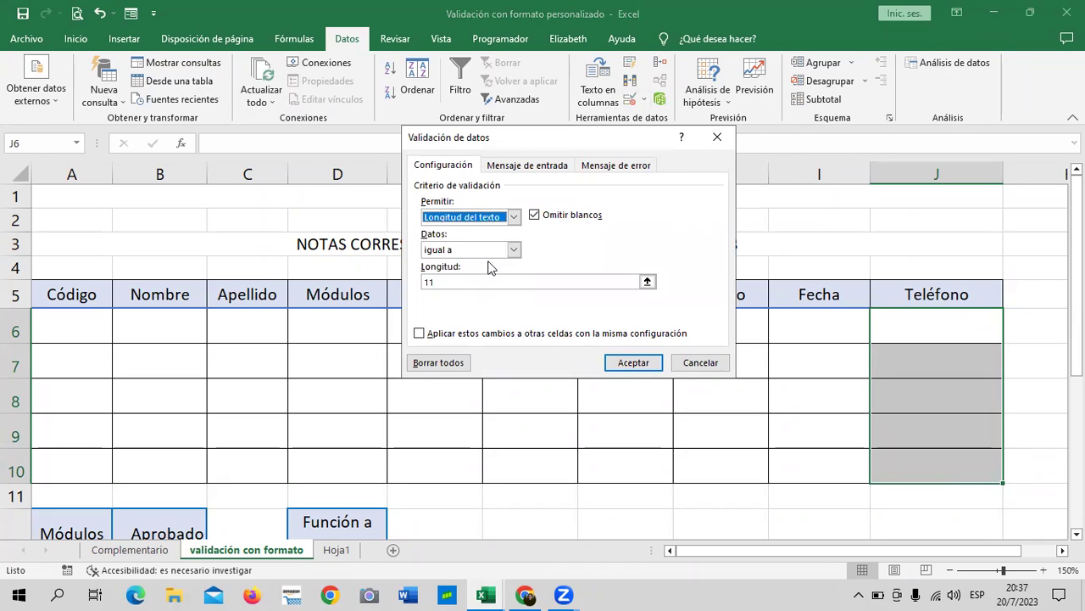
left_click(514, 250)
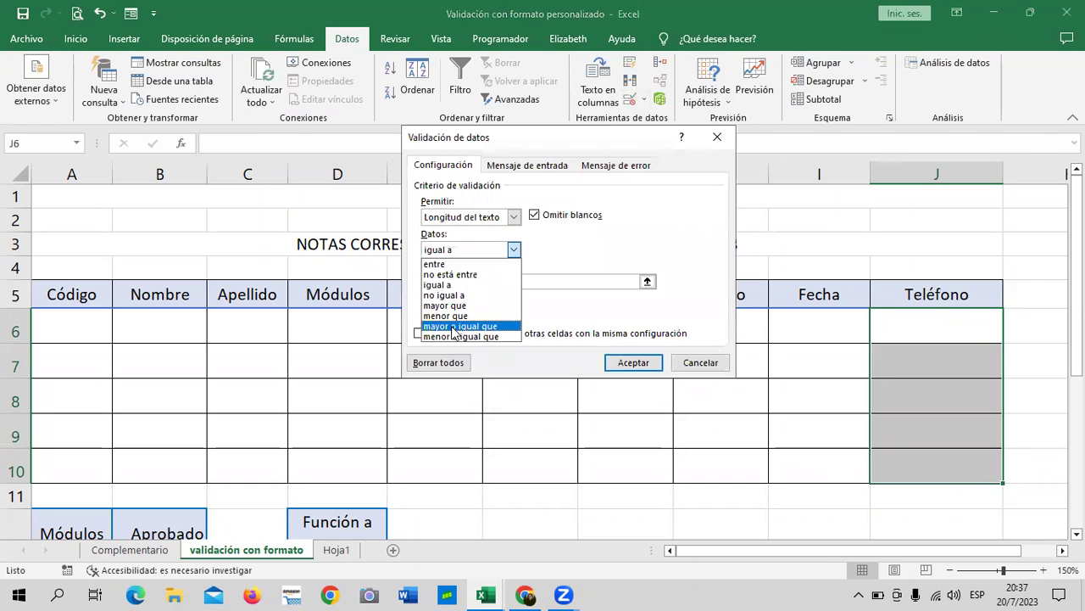
left_click(461, 285)
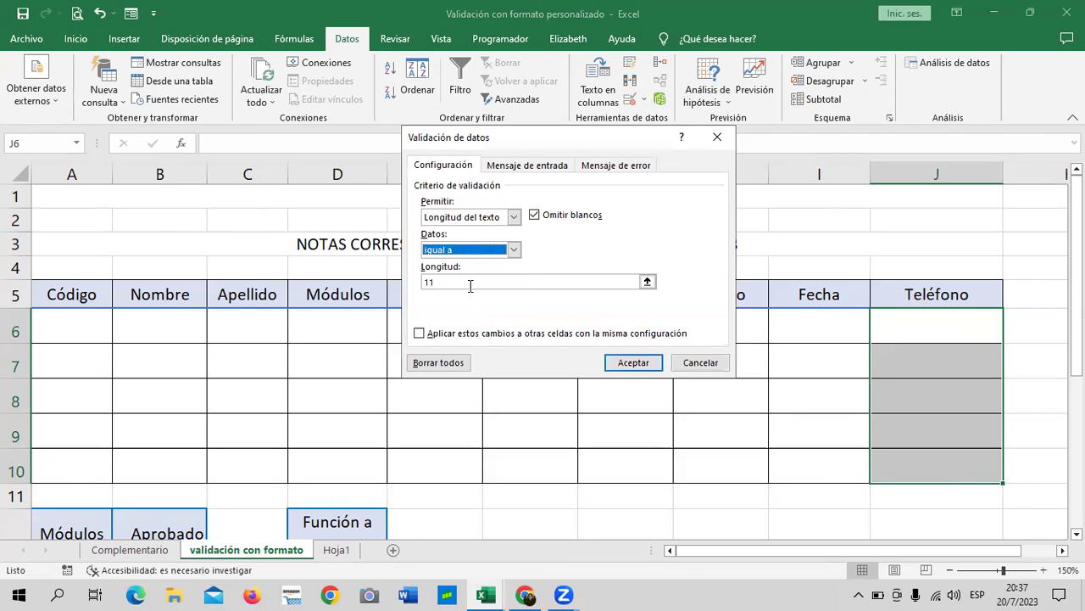
key("BackSpace")
key("BackSpace")
type("11")
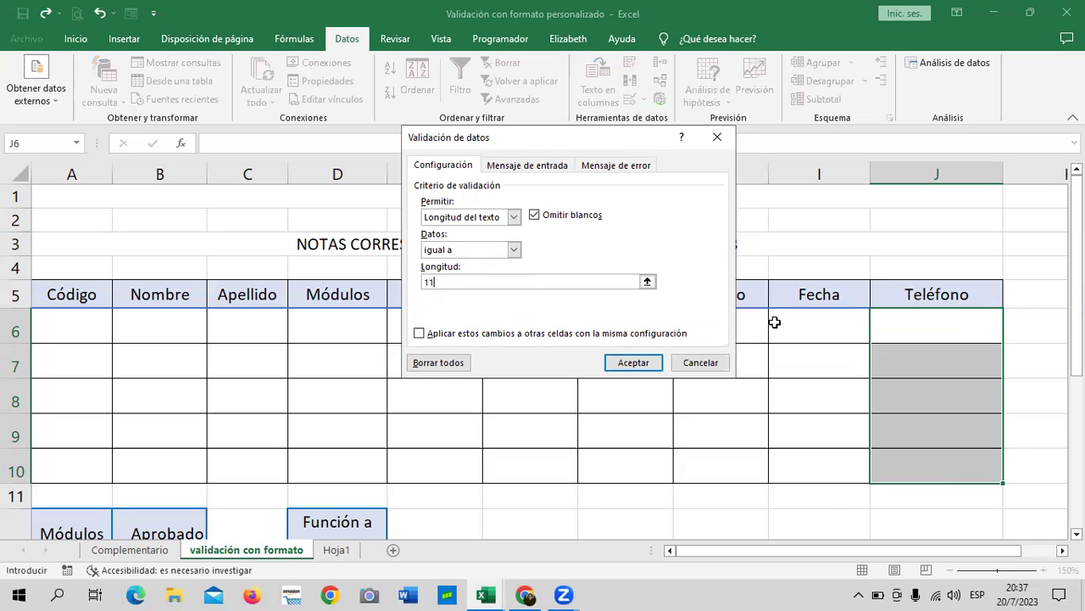
left_click(646, 362)
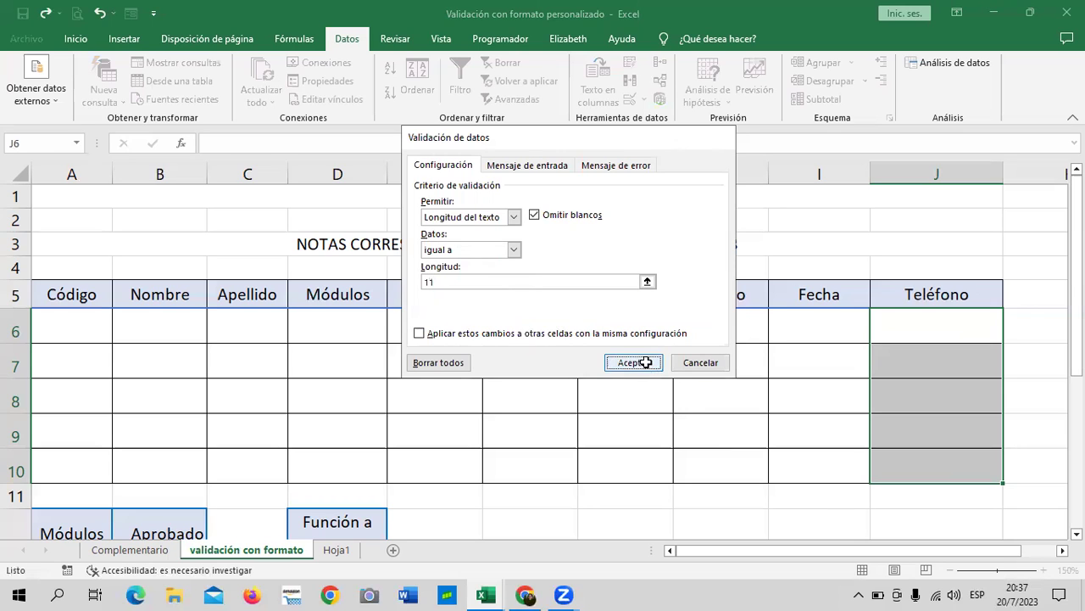
left_click(957, 318)
Enter formatted phone numbers in J6 and J7
key("Return")
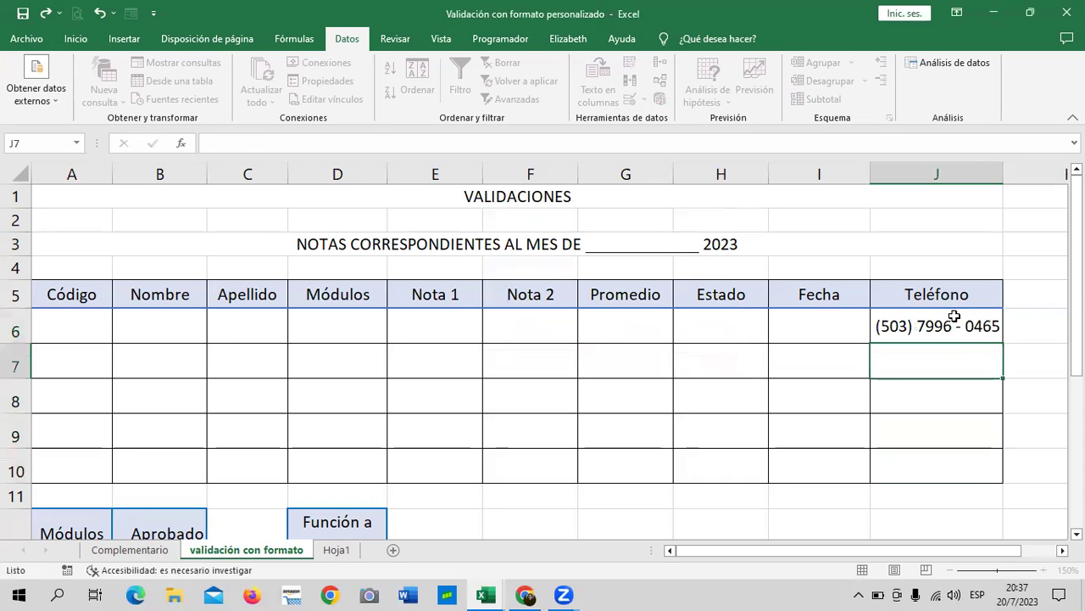
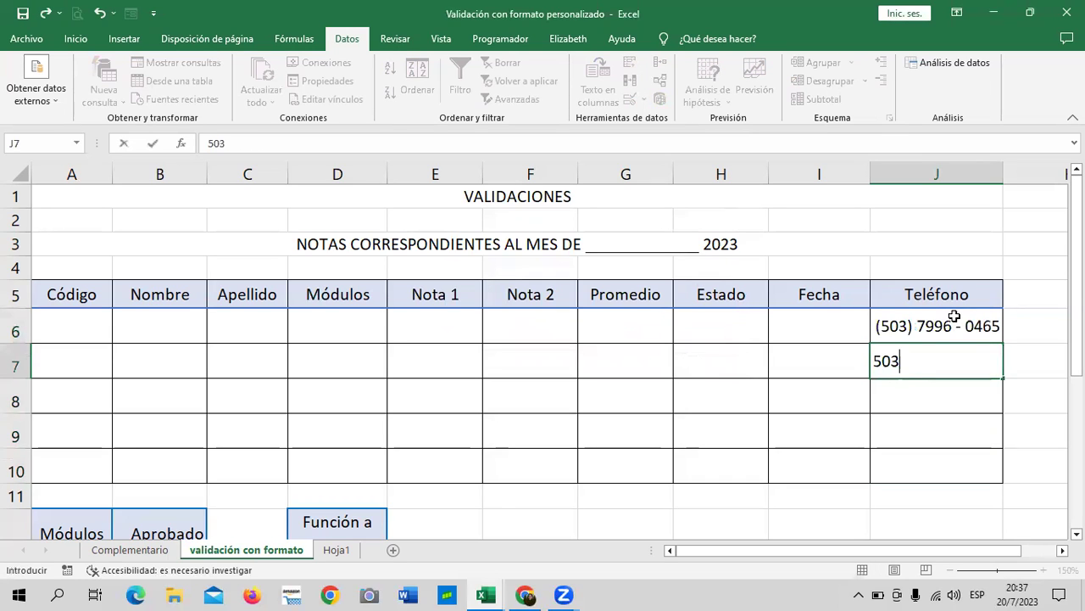
key("Return")
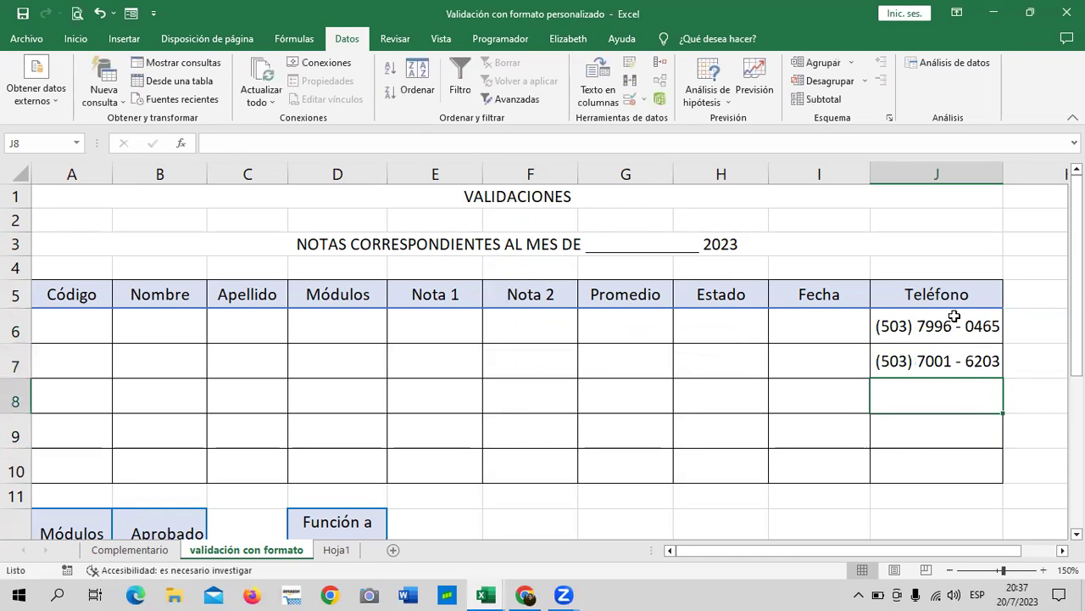
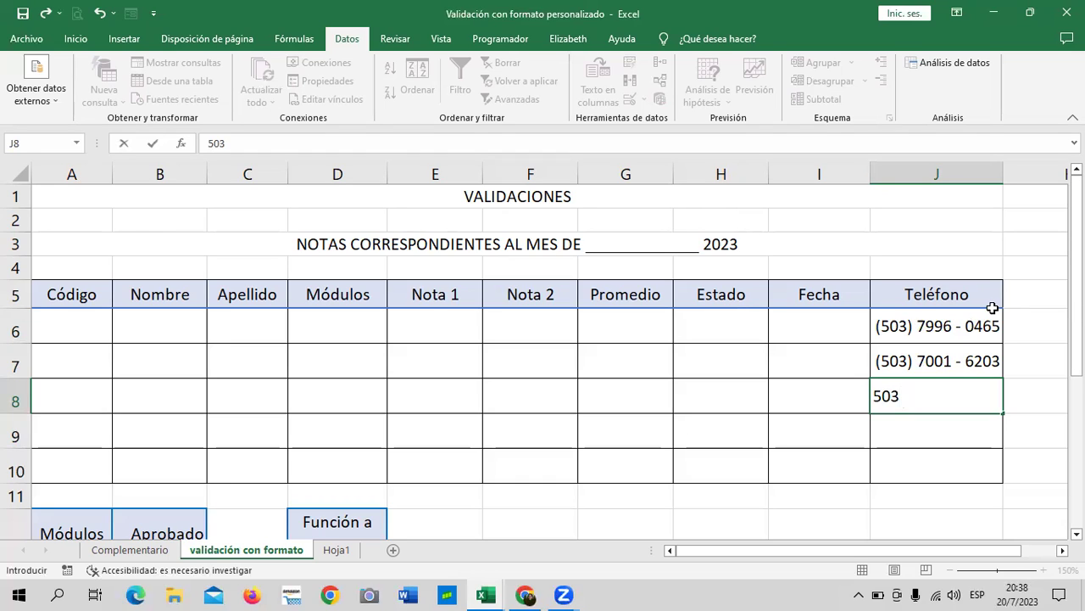
Enter the J8 phone number, fixing the rejected entry by removing a space
key("Return")
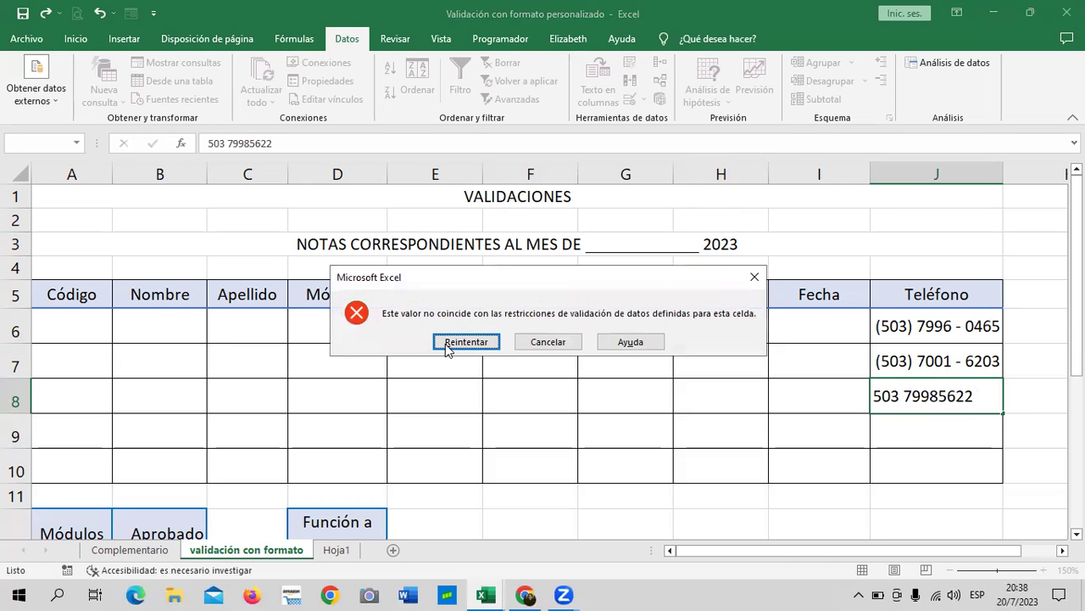
left_click(473, 342)
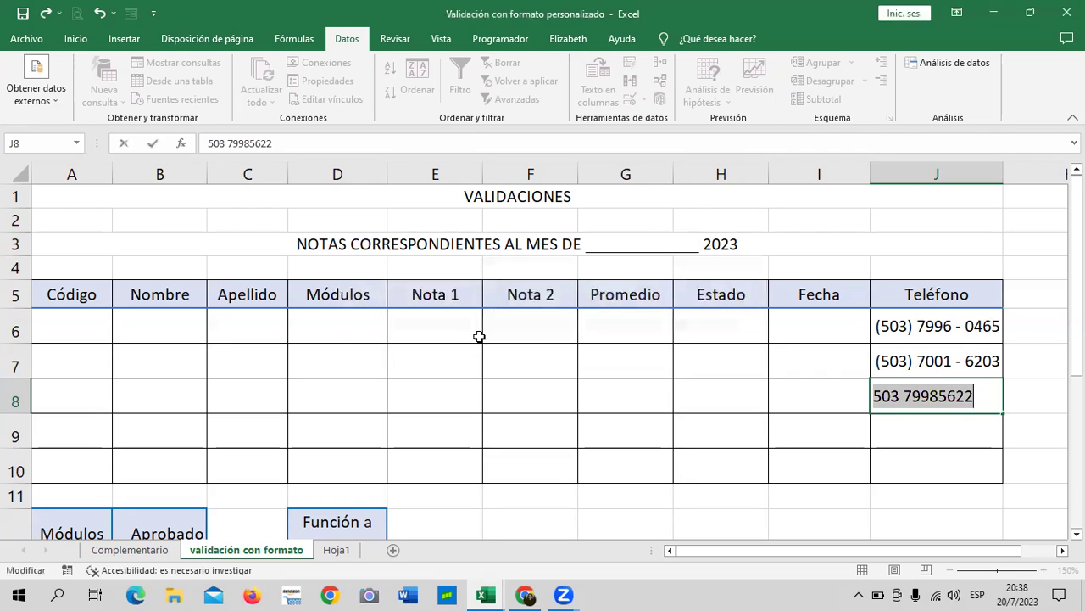
left_click(906, 394)
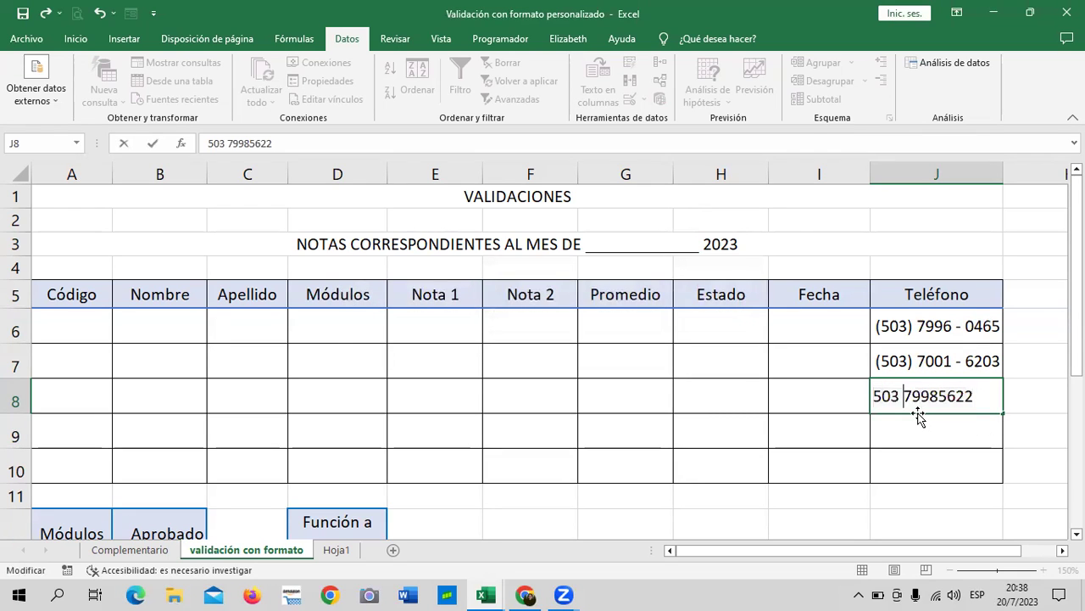
key("BackSpace")
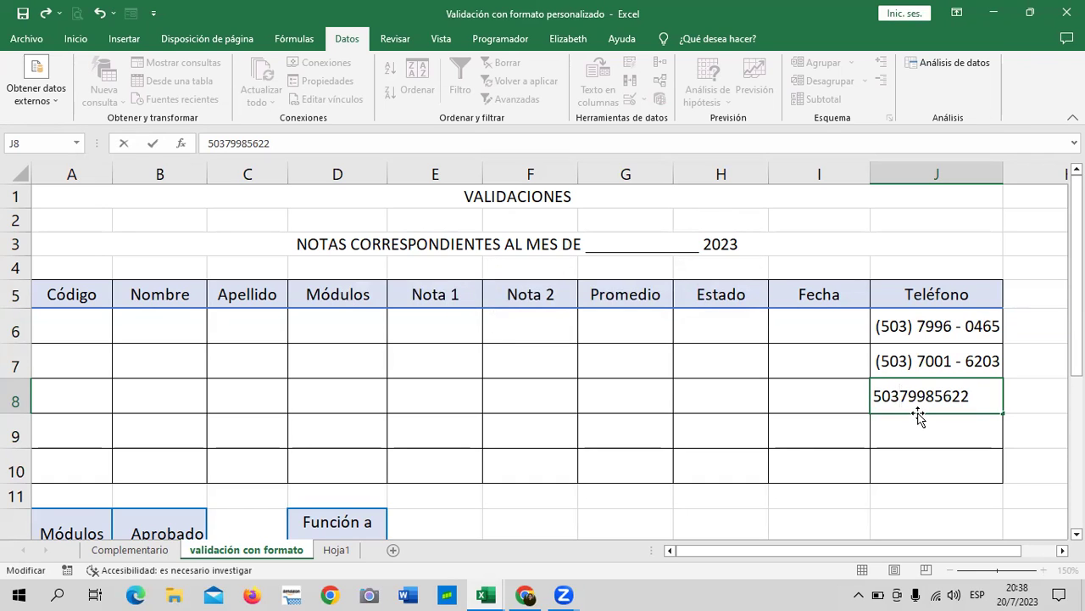
key("Return")
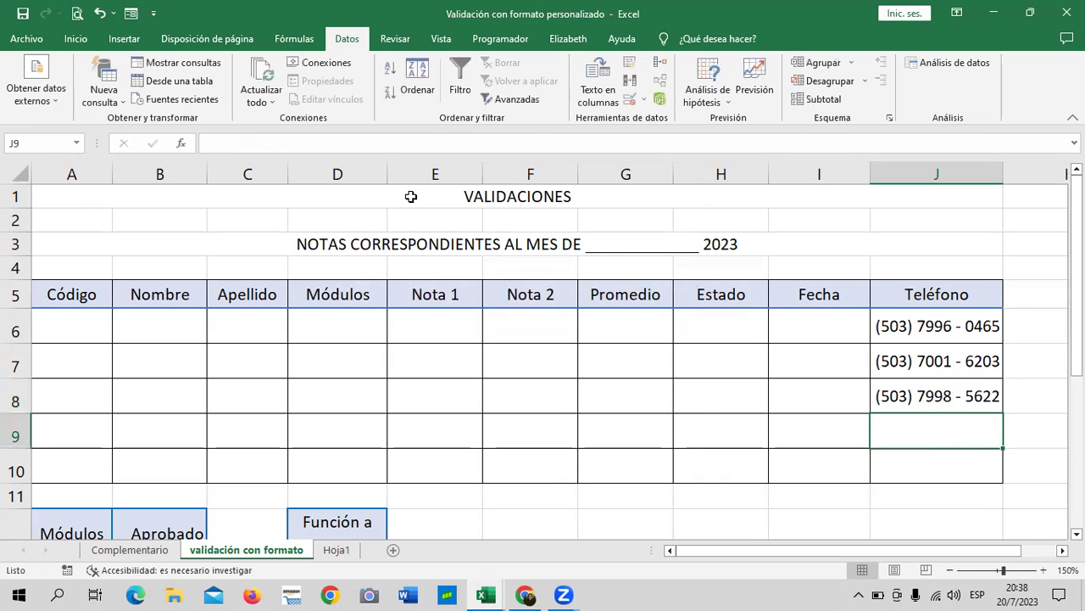
Enter an 11-digit phone number in J9
left_click(632, 80)
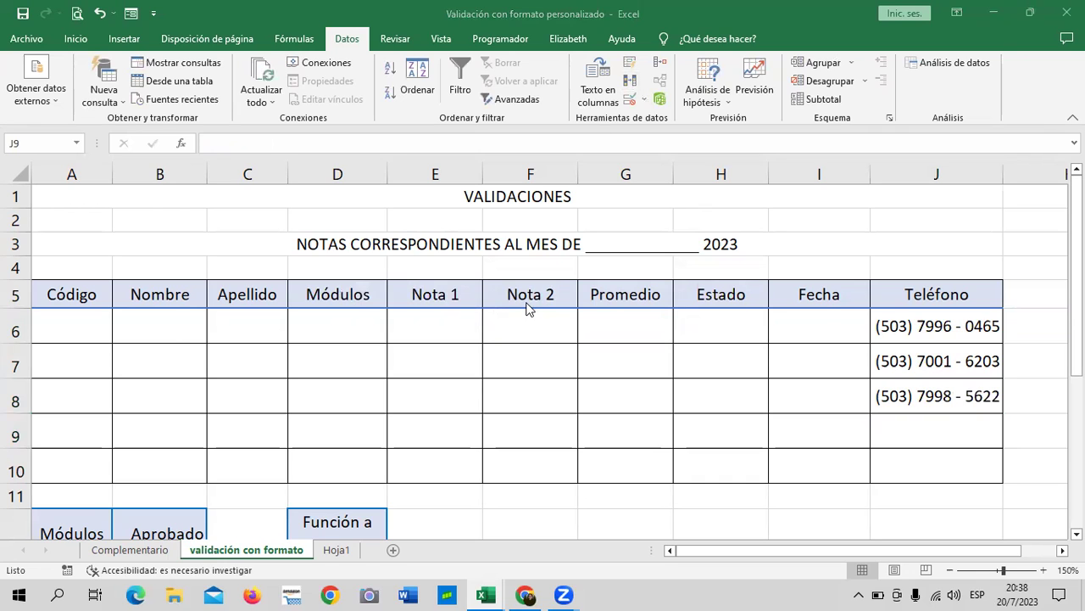
left_click(925, 433)
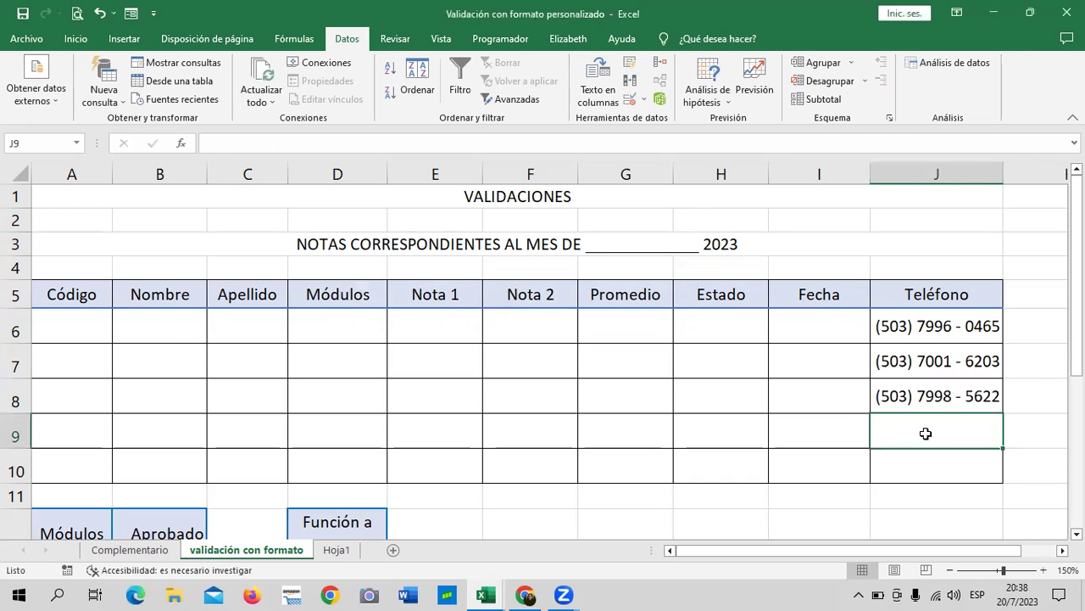
scroll(924, 432, "down", 2)
scroll(918, 432, "up", 1)
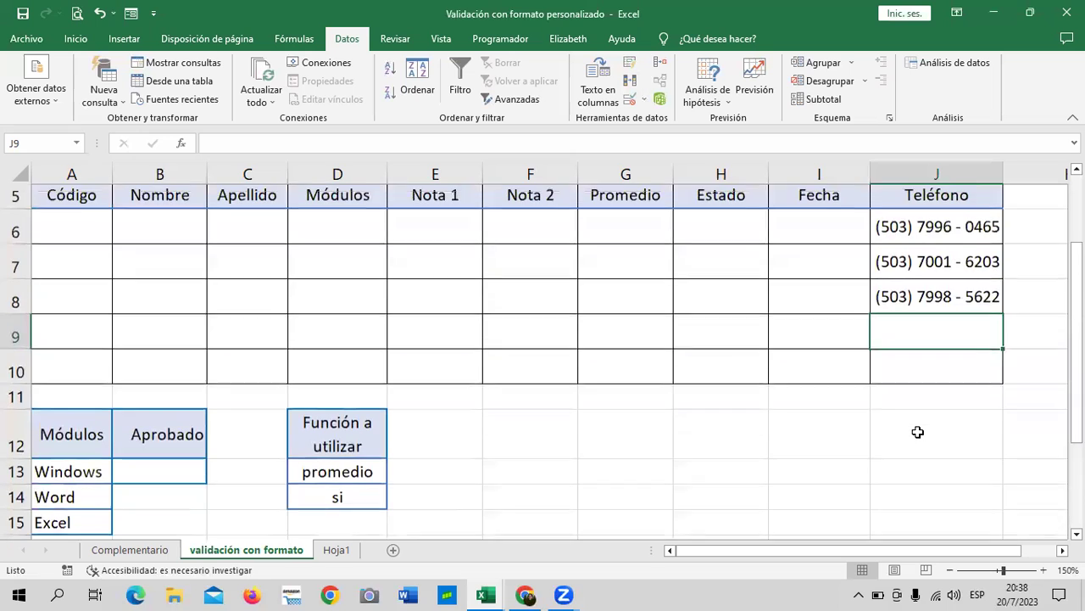
scroll(918, 415, "up", 1)
scroll(918, 415, "down", 1)
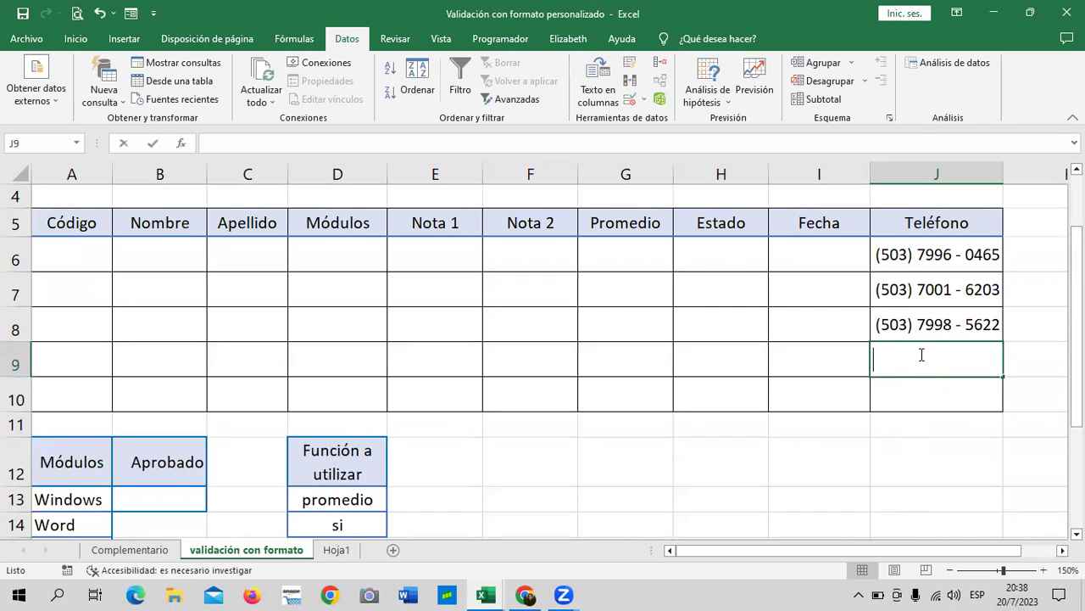
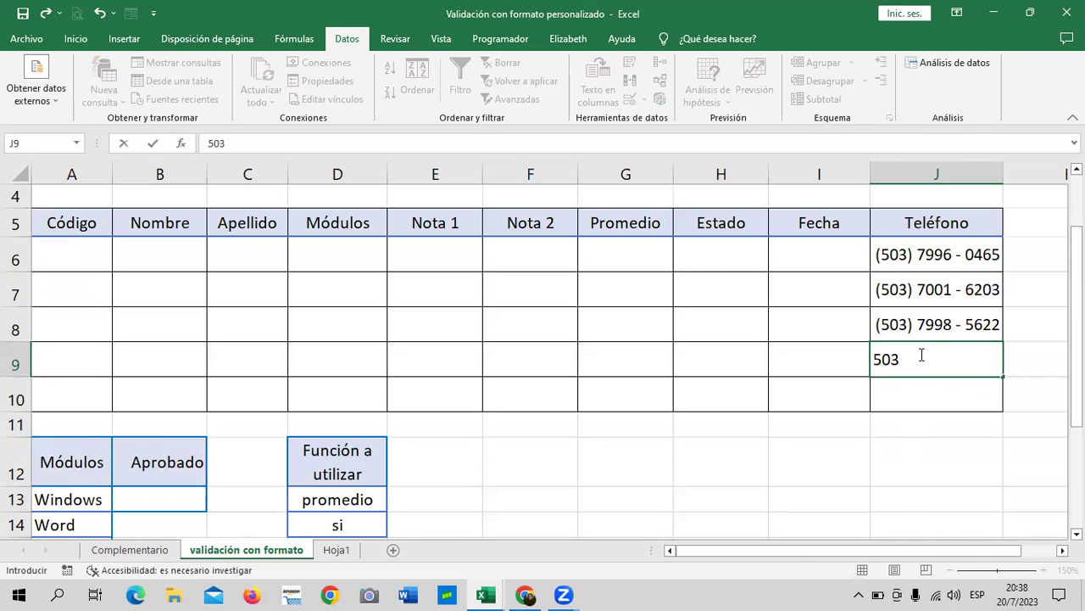
key("Return")
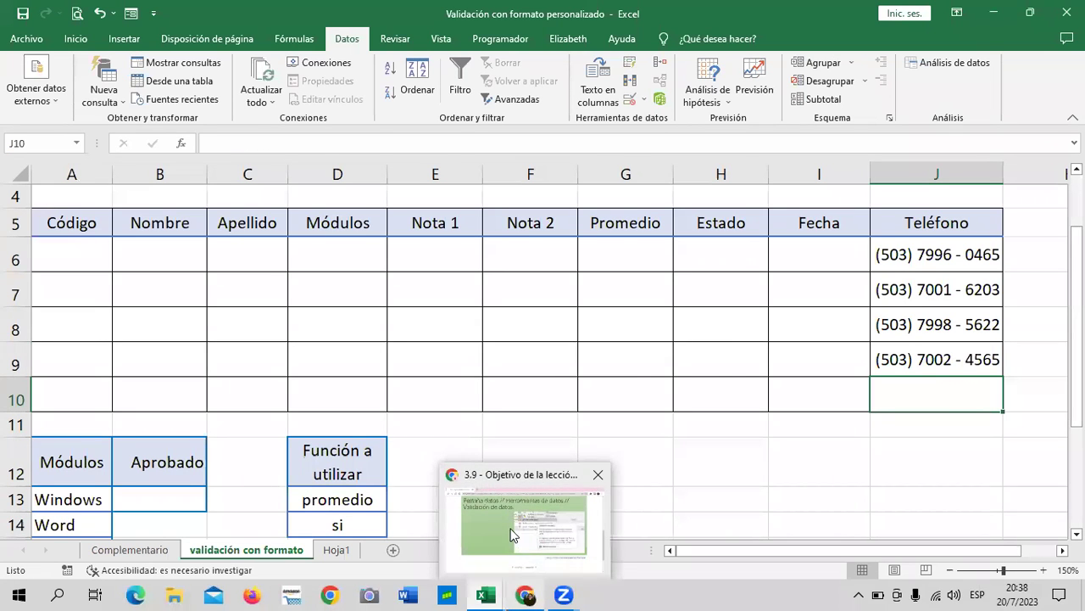
Advance the course to lesson 3.10, Listas de validación de datos, and view its video
mouse_move(525, 594)
left_click(555, 521)
left_click(573, 543)
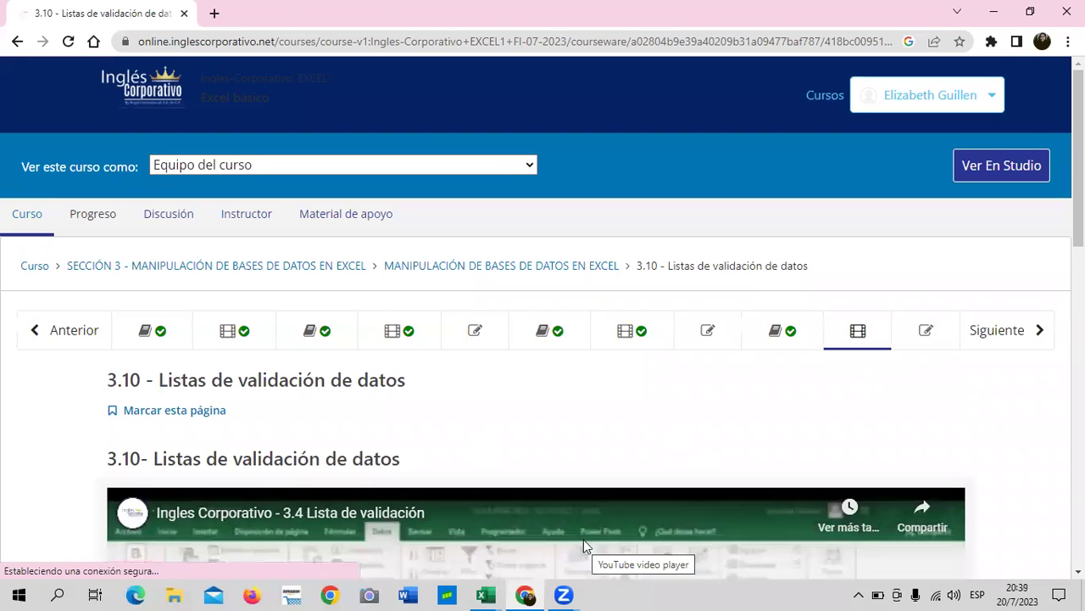
scroll(584, 543, "down", 3)
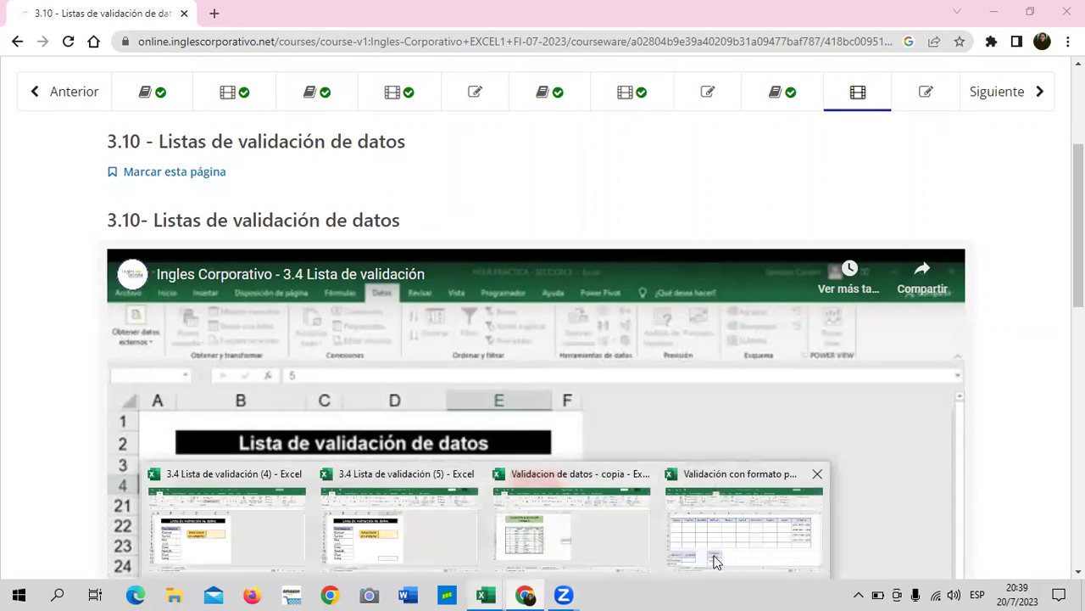
mouse_move(485, 595)
left_click(715, 558)
Remove all data validation from J6:J10
left_click_drag(937, 248, 922, 395)
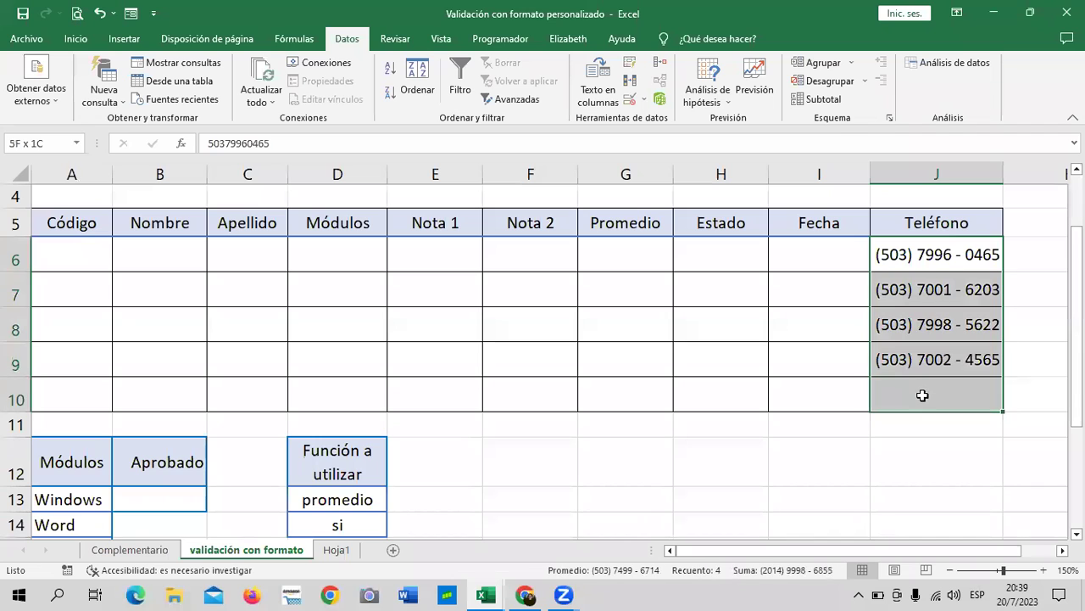
left_click(642, 100)
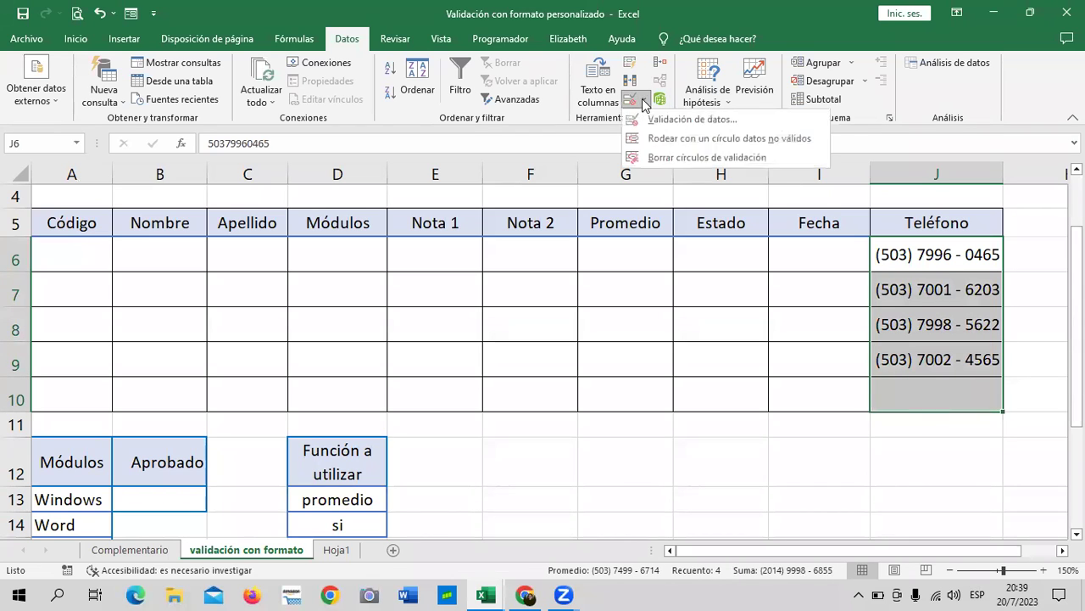
left_click(629, 100)
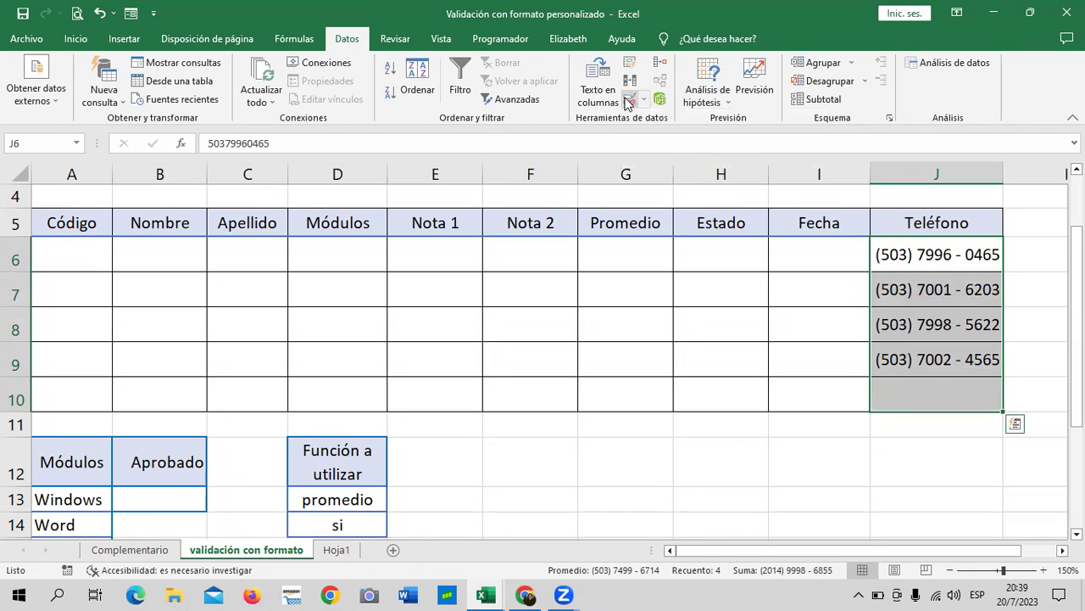
left_click(629, 100)
left_click(458, 365)
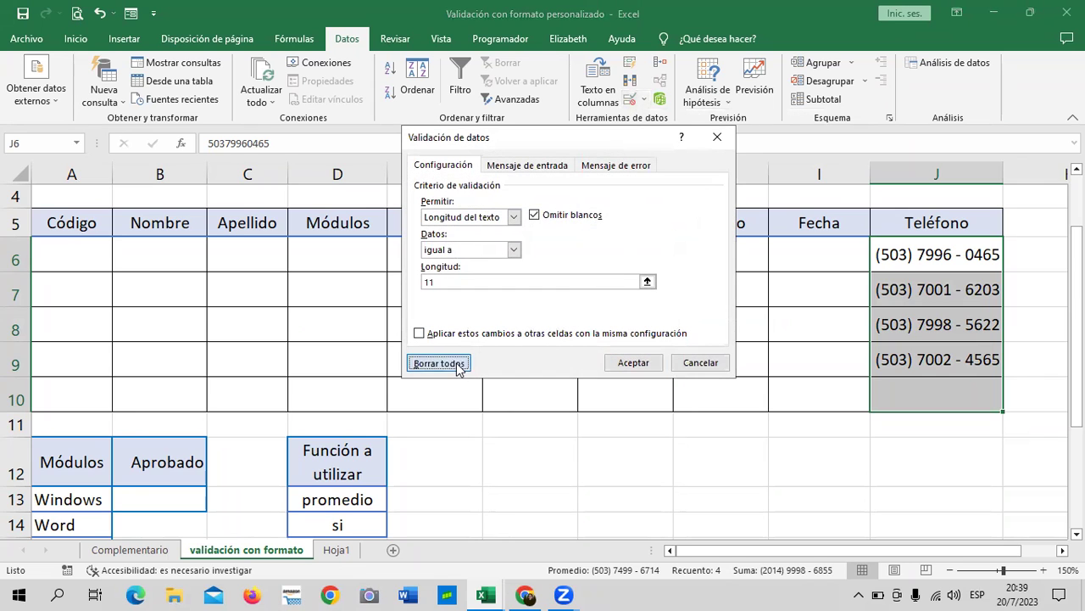
left_click(634, 363)
Delete the contents of J6:J10, undoing an accidental cell move
left_click_drag(894, 256, 907, 406)
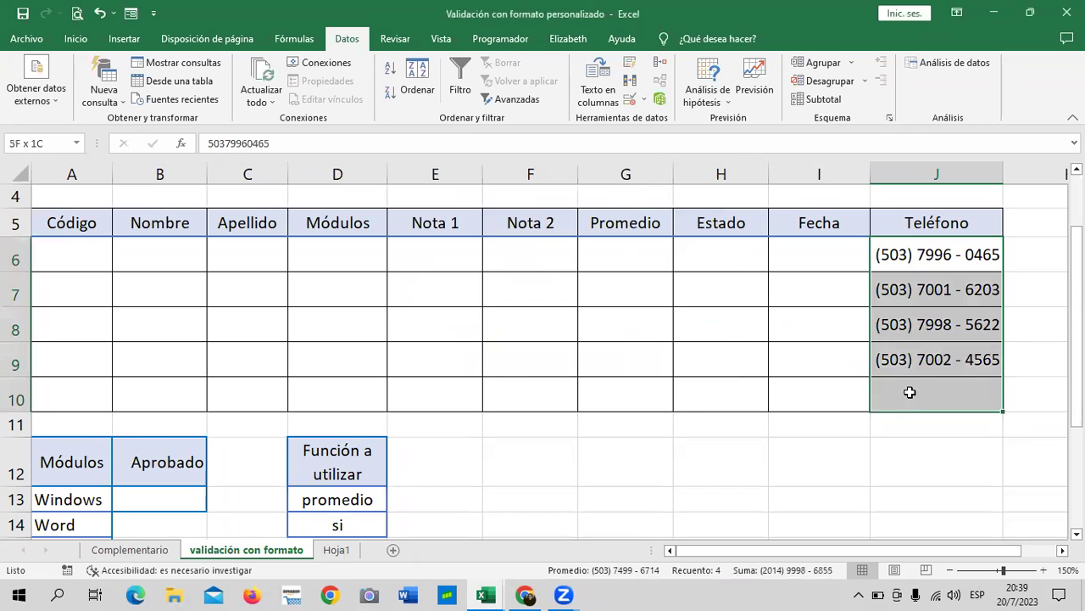
key("Delete")
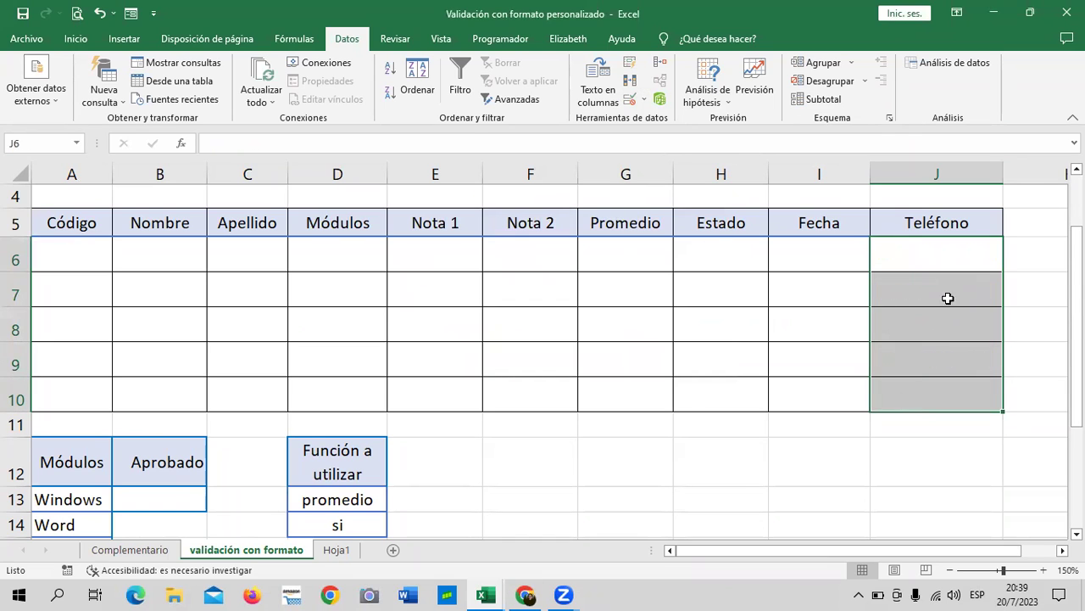
left_click_drag(950, 246, 950, 416)
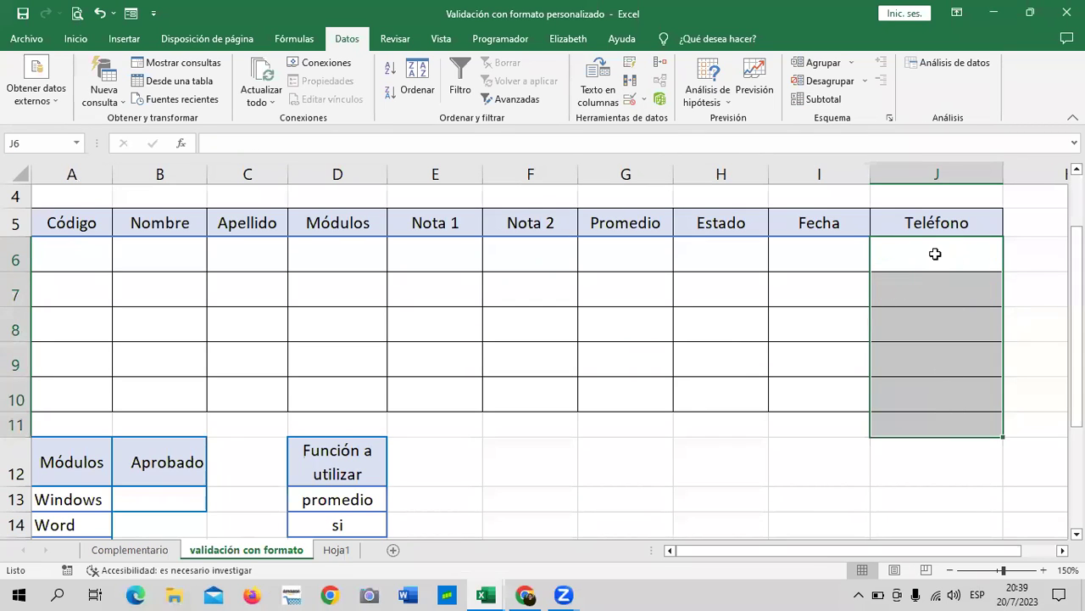
left_click_drag(936, 240, 932, 339)
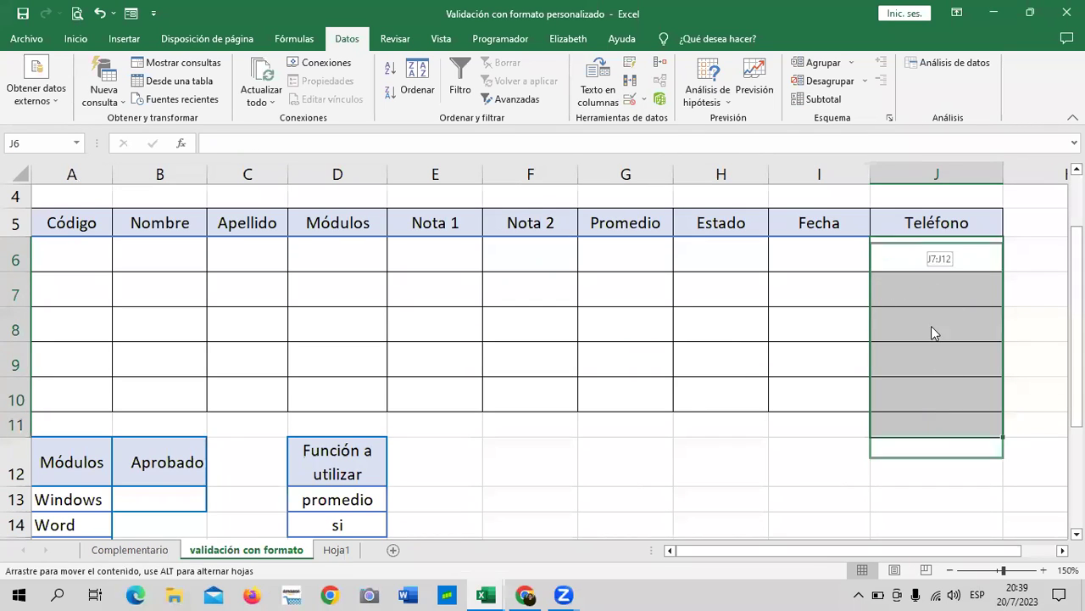
left_click(98, 13)
left_click(833, 455)
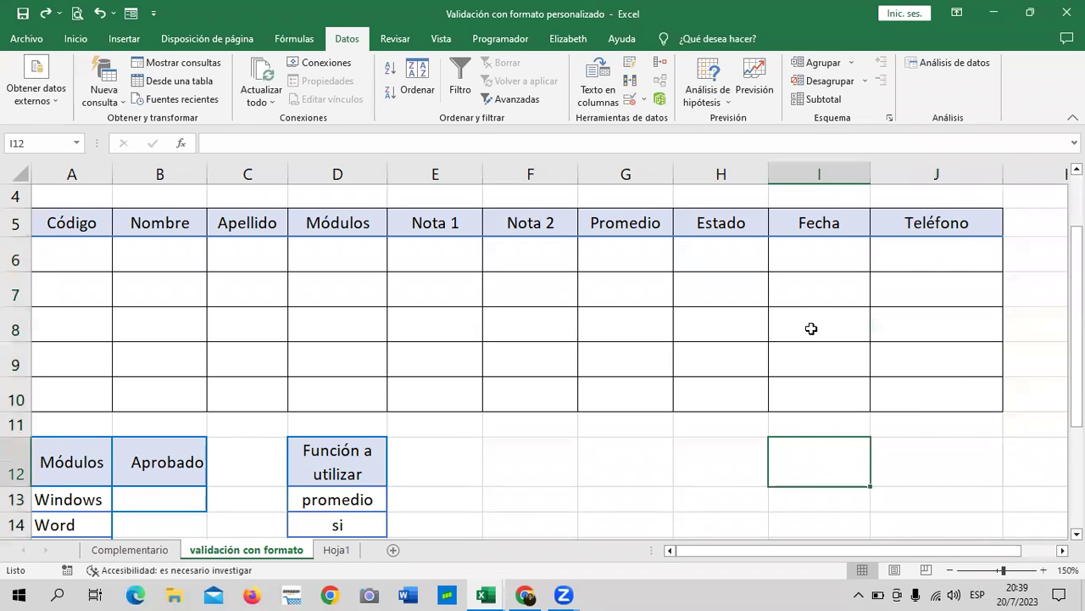
left_click_drag(956, 243, 942, 370)
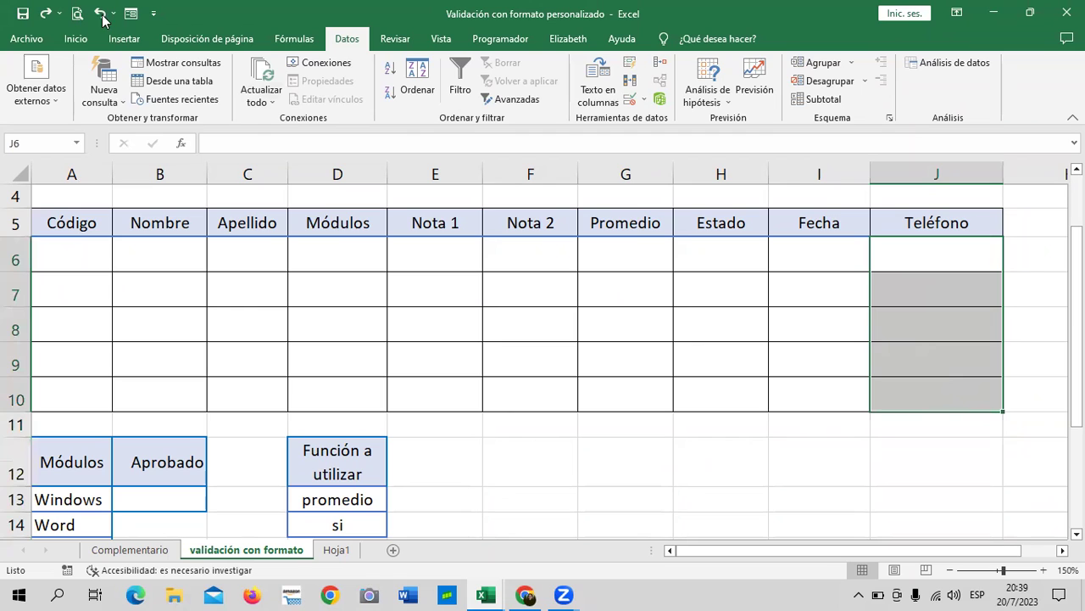
Reset the number format of J6:J10 to General
left_click(76, 38)
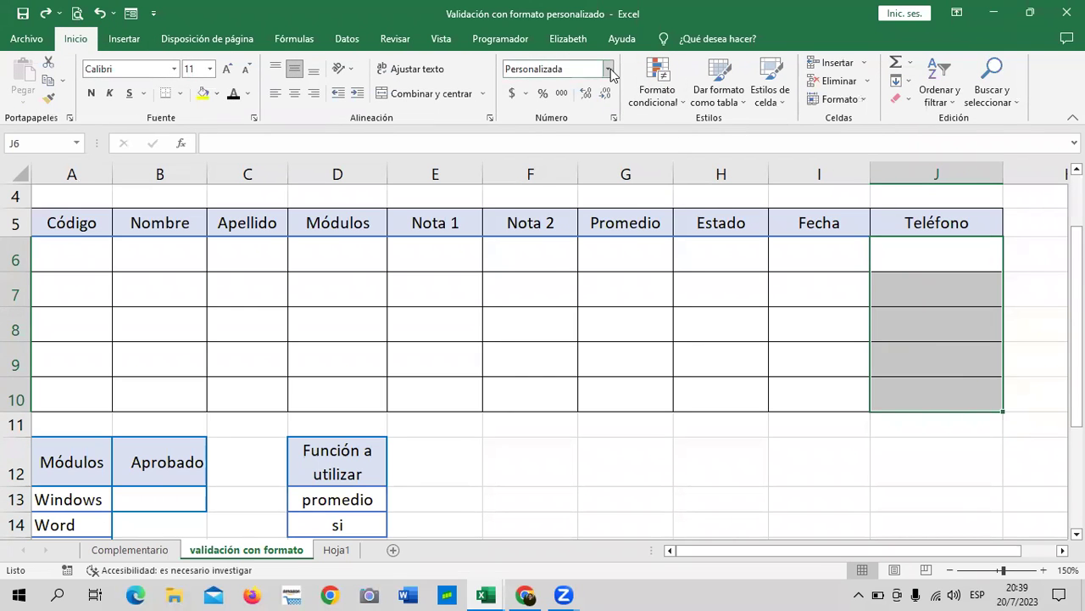
left_click(607, 69)
left_click(583, 94)
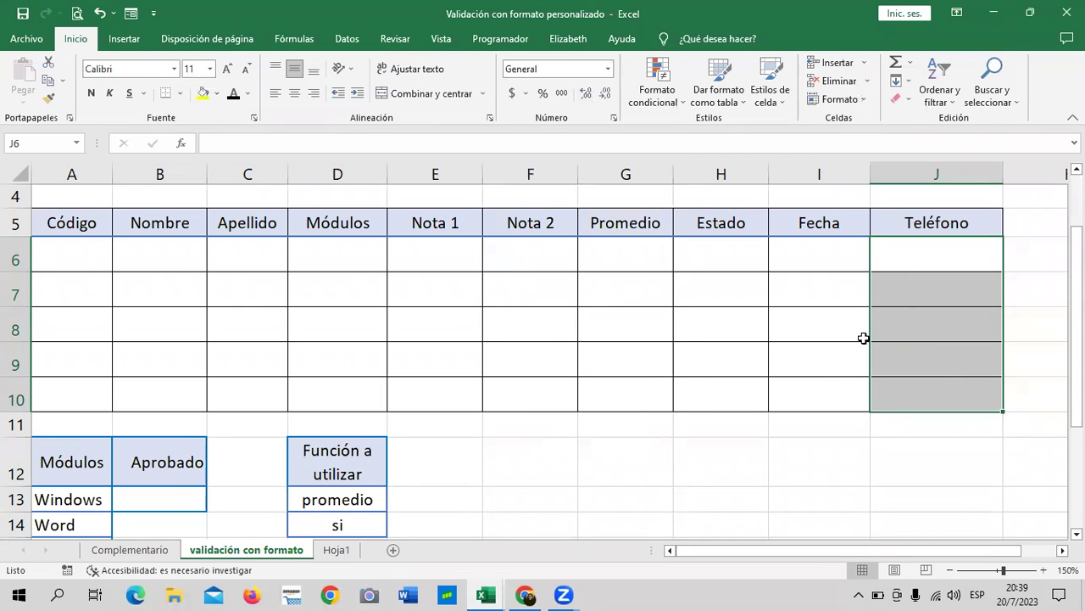
left_click(836, 366)
left_click(947, 255)
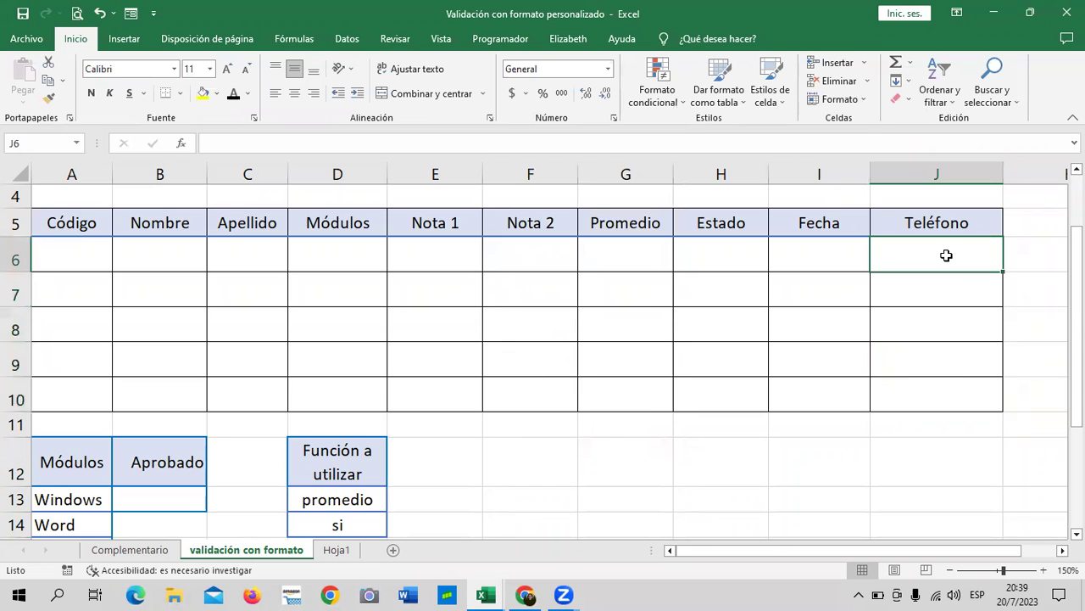
left_click_drag(946, 255, 952, 386)
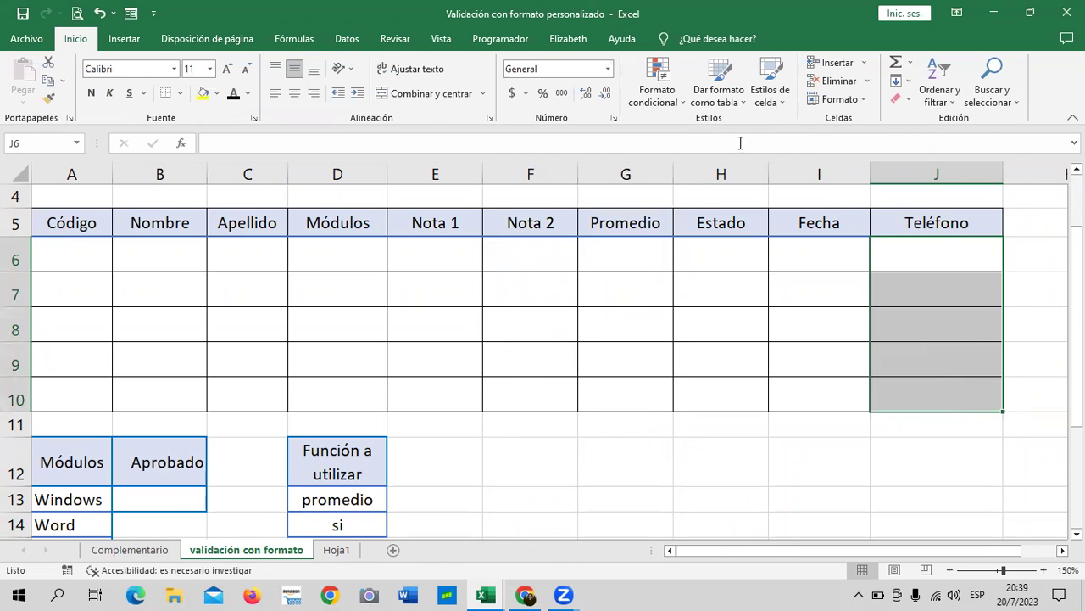
Restrict J6:J10 to entries with text length equal to 11
left_click(348, 39)
left_click(629, 98)
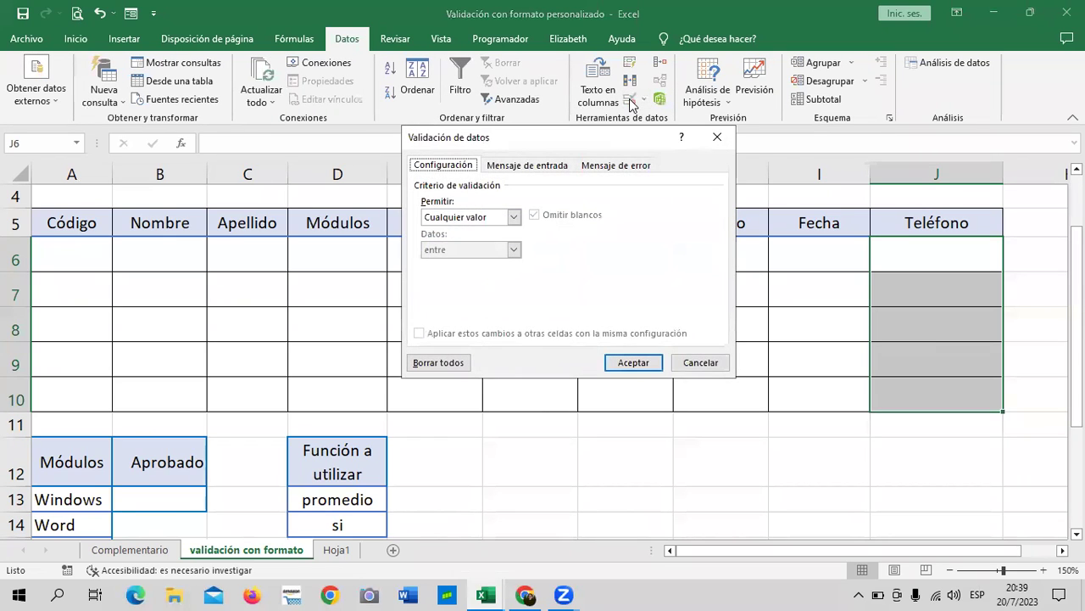
left_click(514, 217)
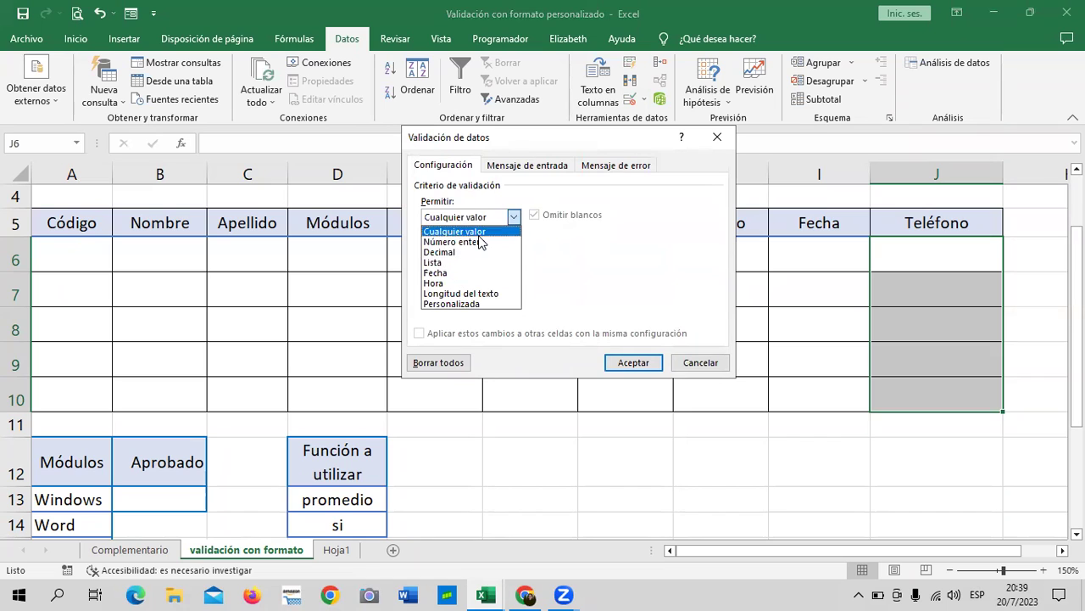
left_click(500, 294)
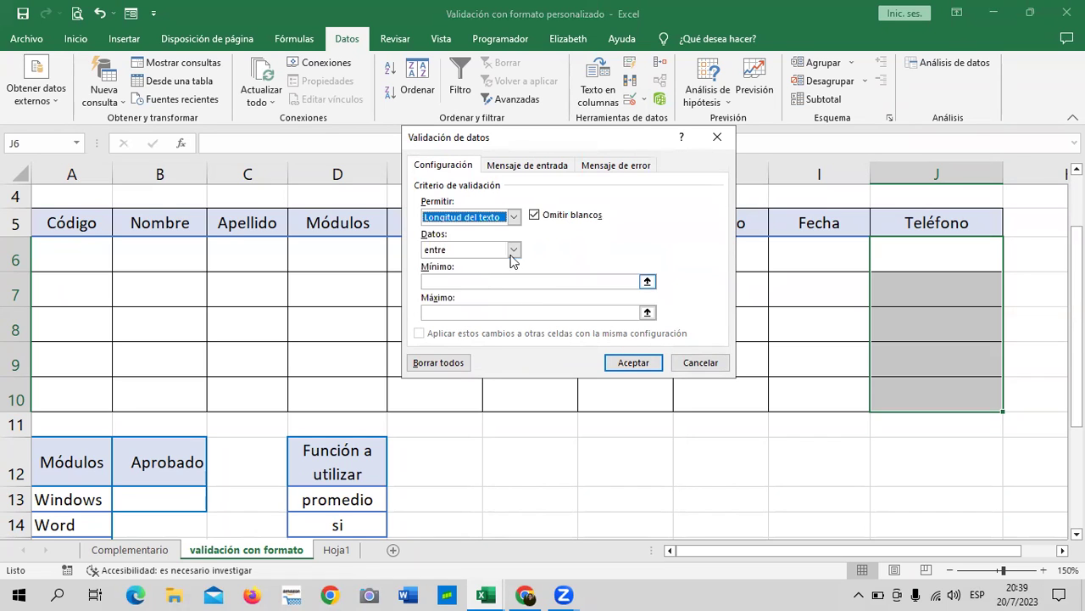
left_click(514, 249)
left_click(466, 283)
left_click(468, 283)
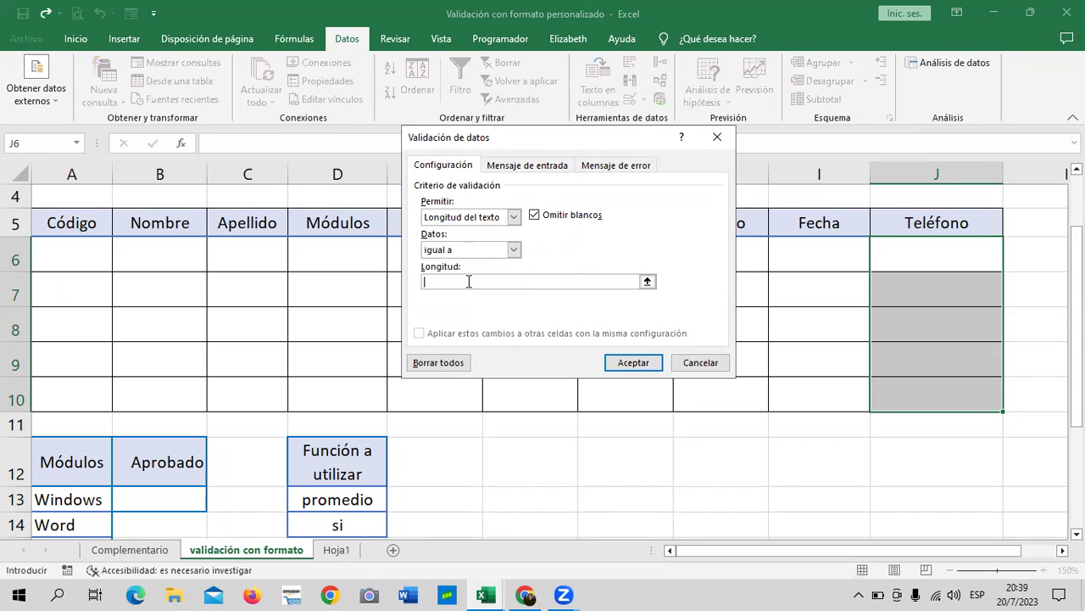
type("11")
key("Return")
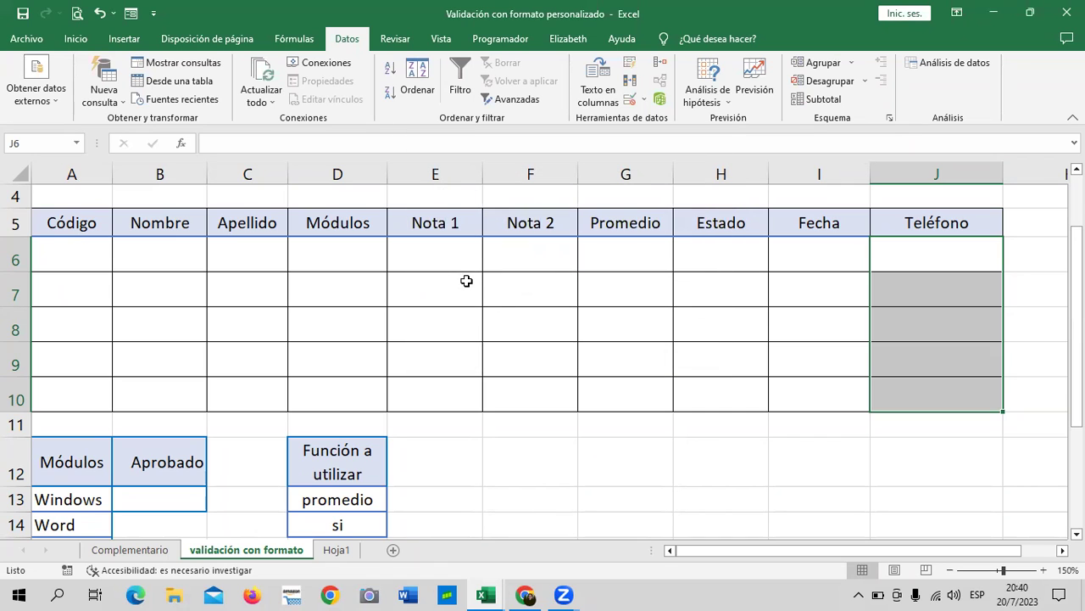
Enter an 11-digit phone number in J6, shown as a plain General number
left_click(941, 322)
left_click(901, 242)
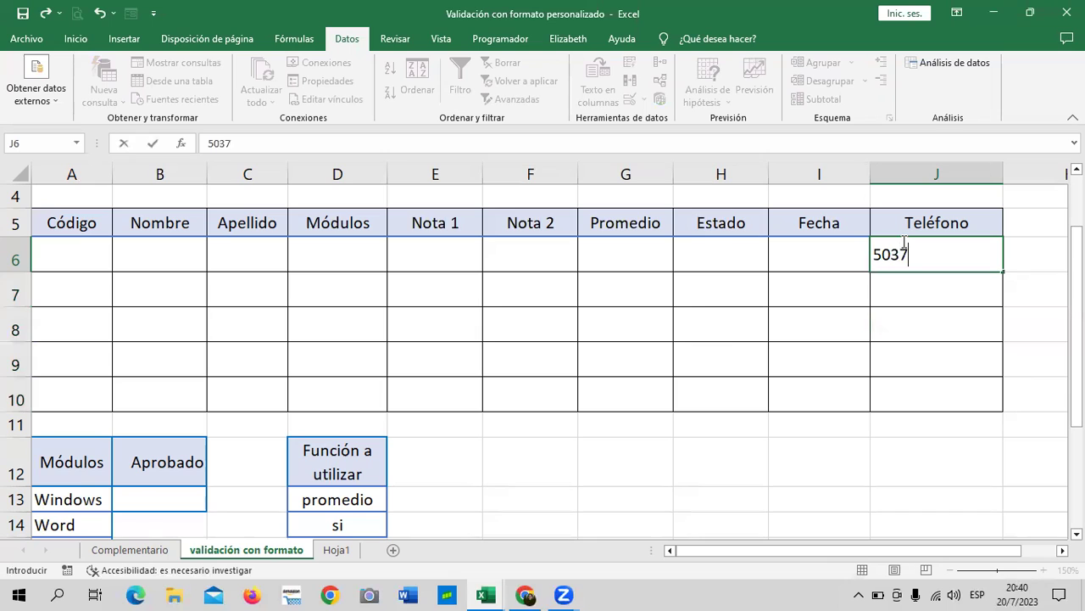
key("Return")
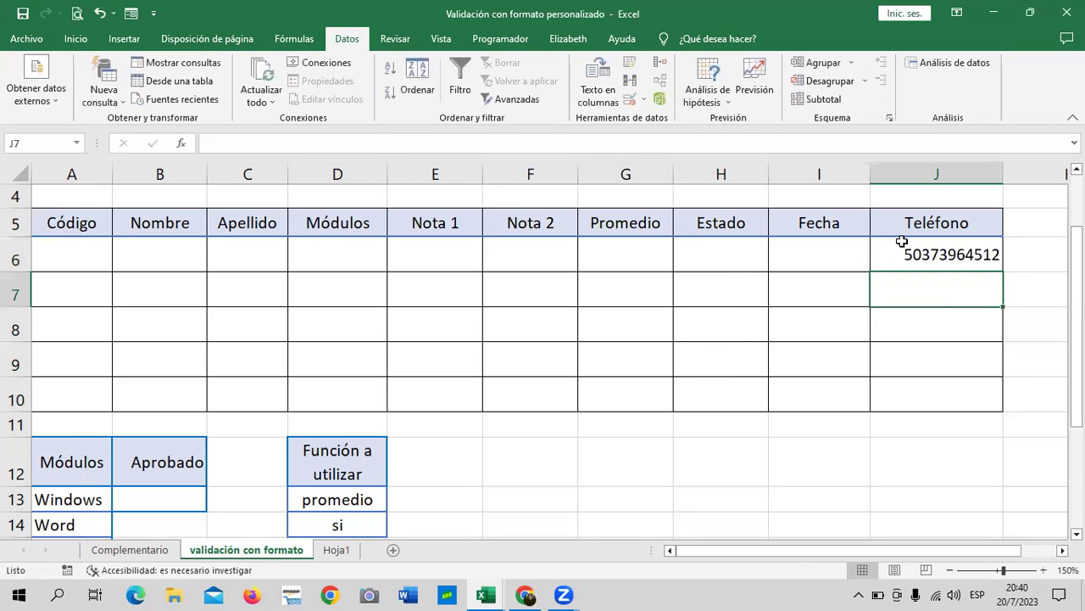
left_click(979, 255)
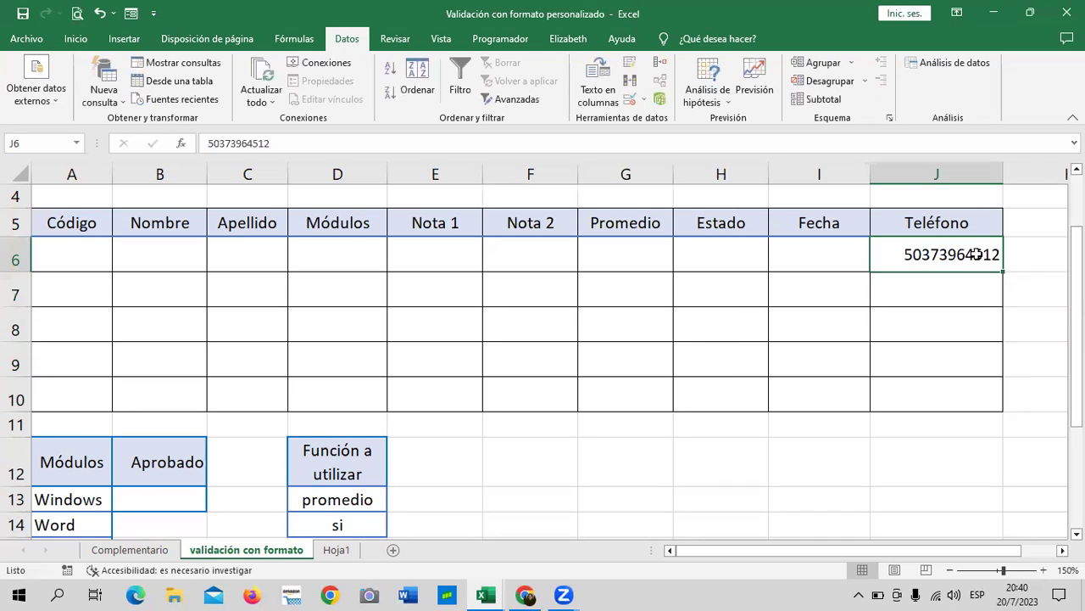
left_click(921, 363)
Apply the custom (###) #### - #### number format to J6:J10 and check the result in J6
left_click_drag(941, 249, 927, 388)
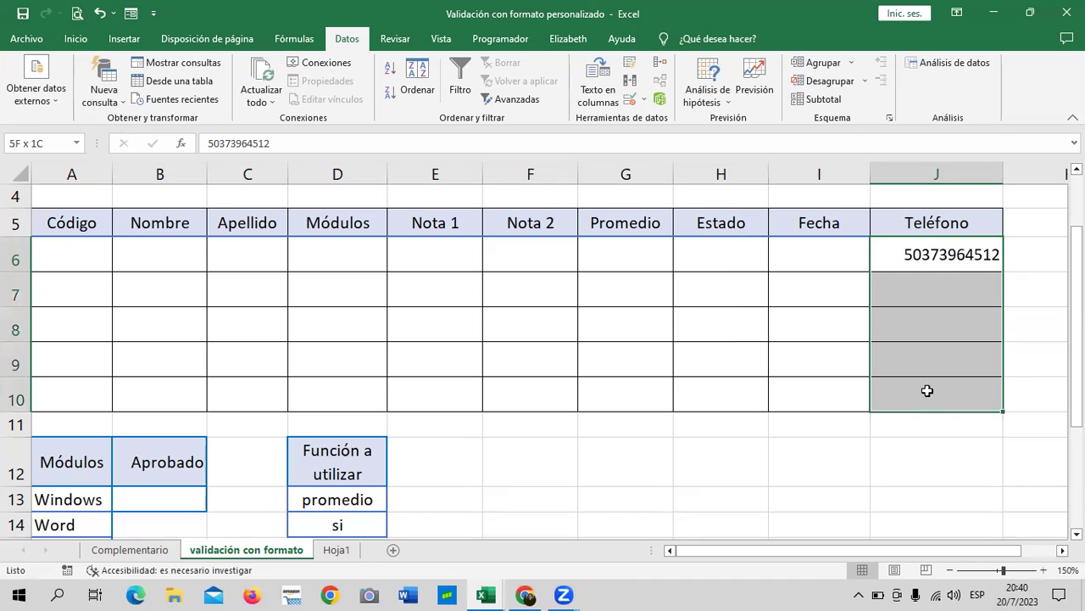
left_click(76, 39)
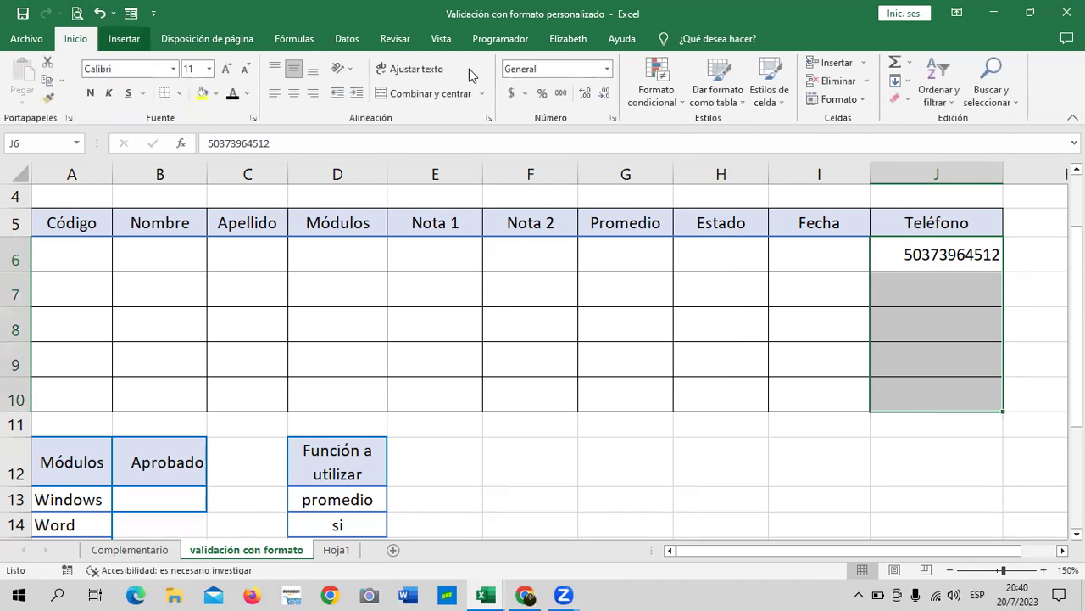
left_click(614, 118)
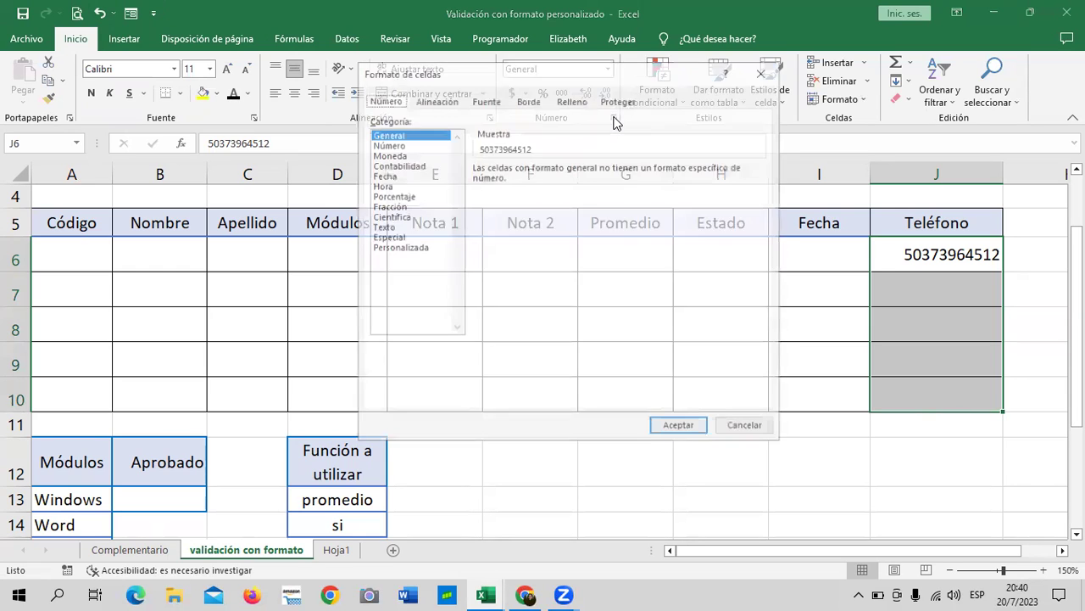
left_click(397, 247)
left_click_drag(762, 219, 761, 293)
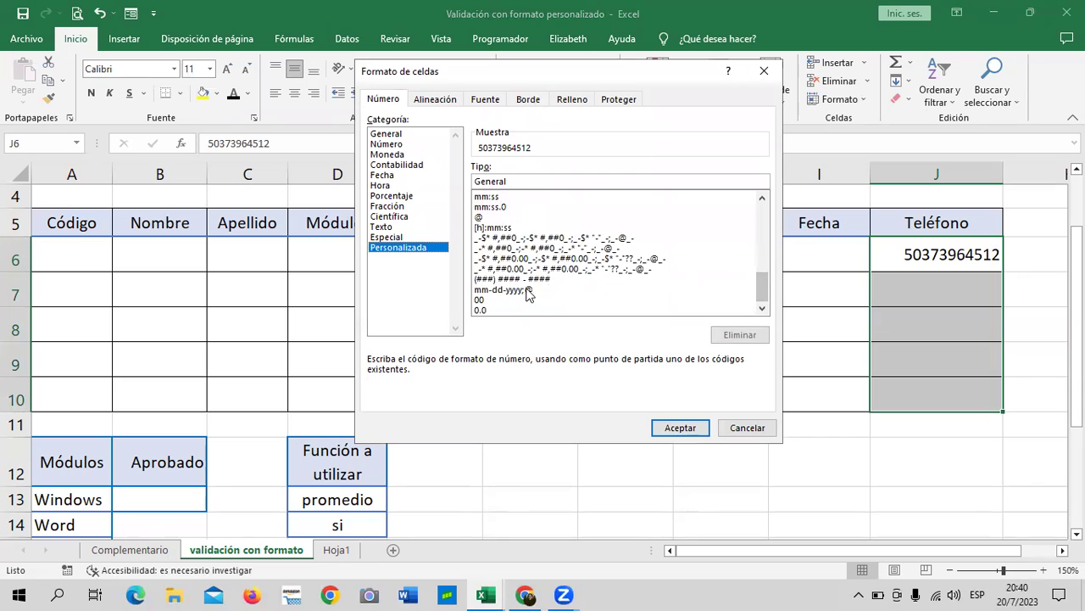
left_click(486, 280)
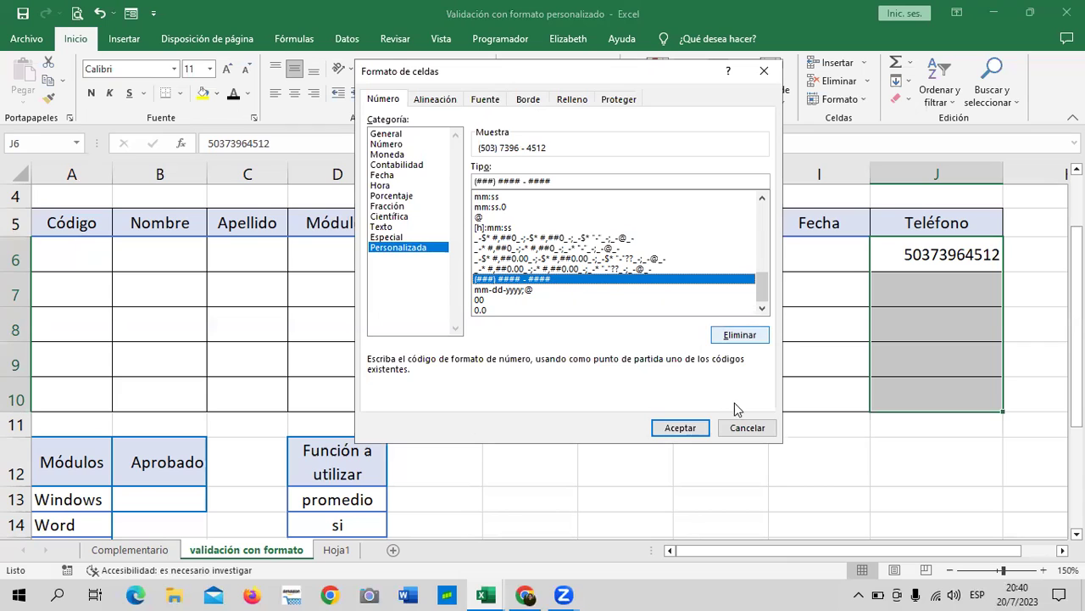
left_click(674, 429)
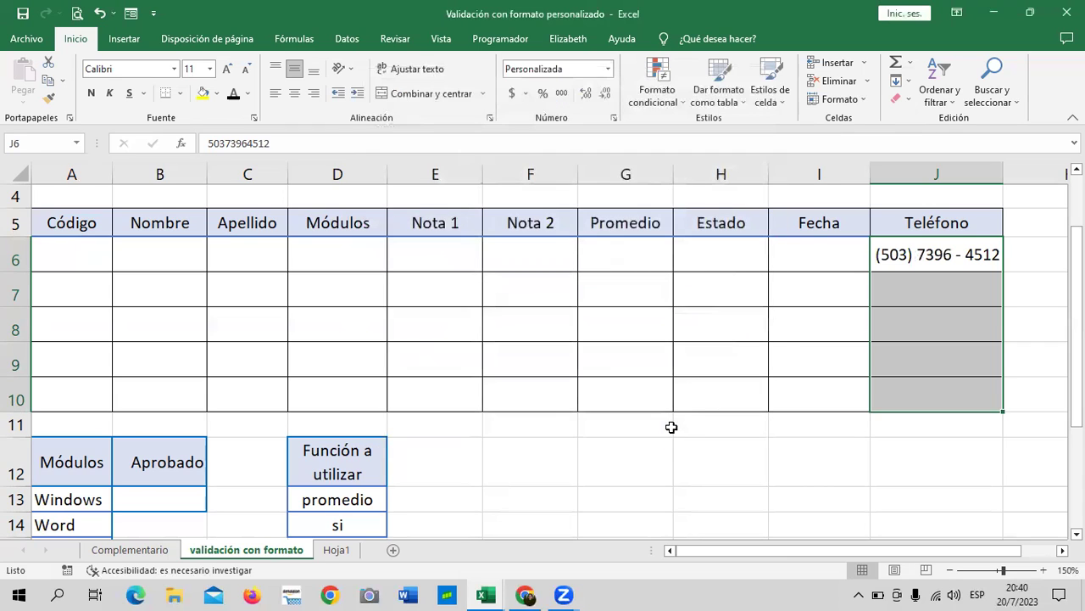
left_click(940, 375)
left_click(939, 254)
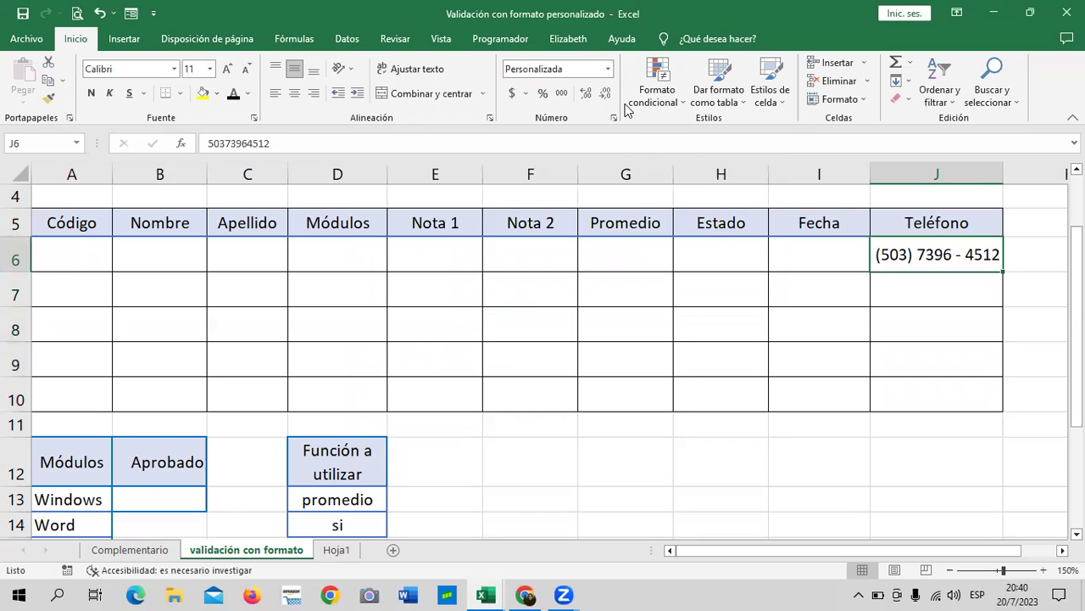
Return to the course page in Chrome and play the lesson 3.10 Listas de validación de datos video
left_click(525, 594)
scroll(552, 468, "down", 2)
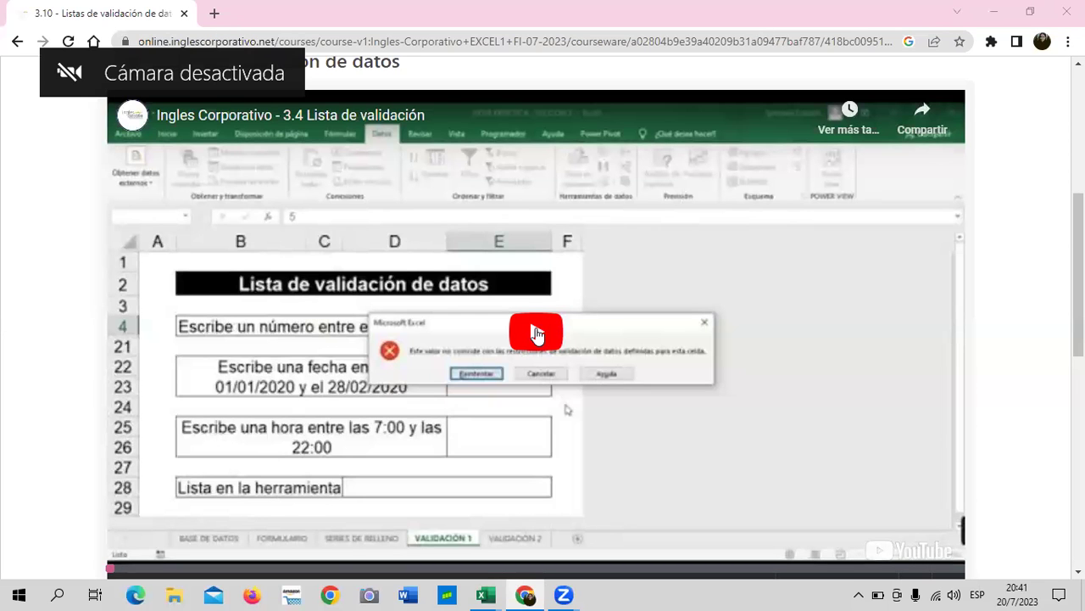
left_click(536, 330)
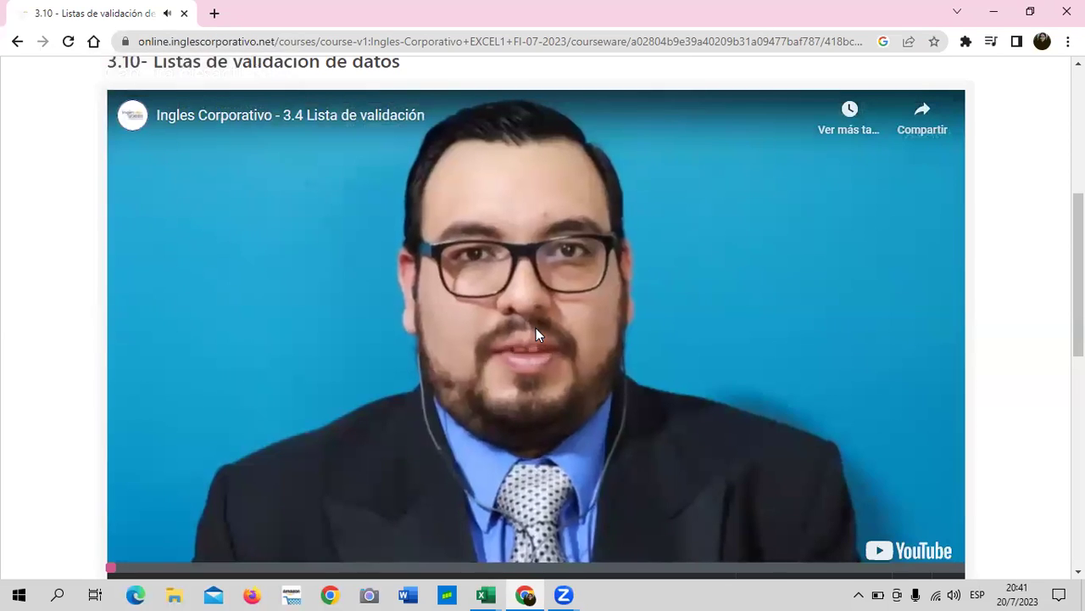
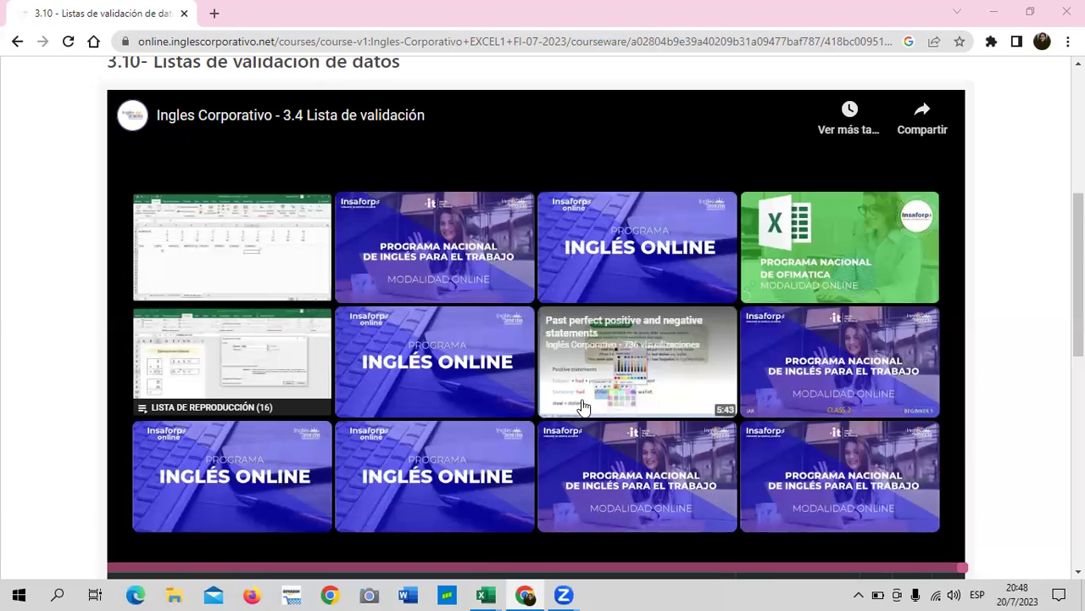
Switch from the Chrome course video to the '3.4 Lista de validación (4)' Excel workbook
scroll(582, 398, "down", 2)
scroll(582, 406, "up", 2)
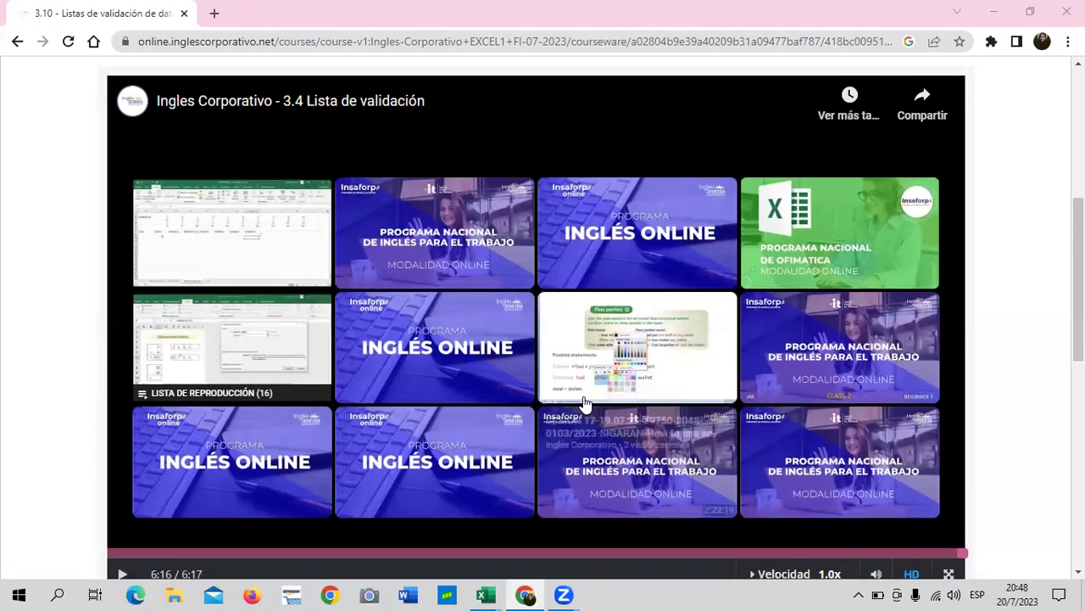
mouse_move(485, 594)
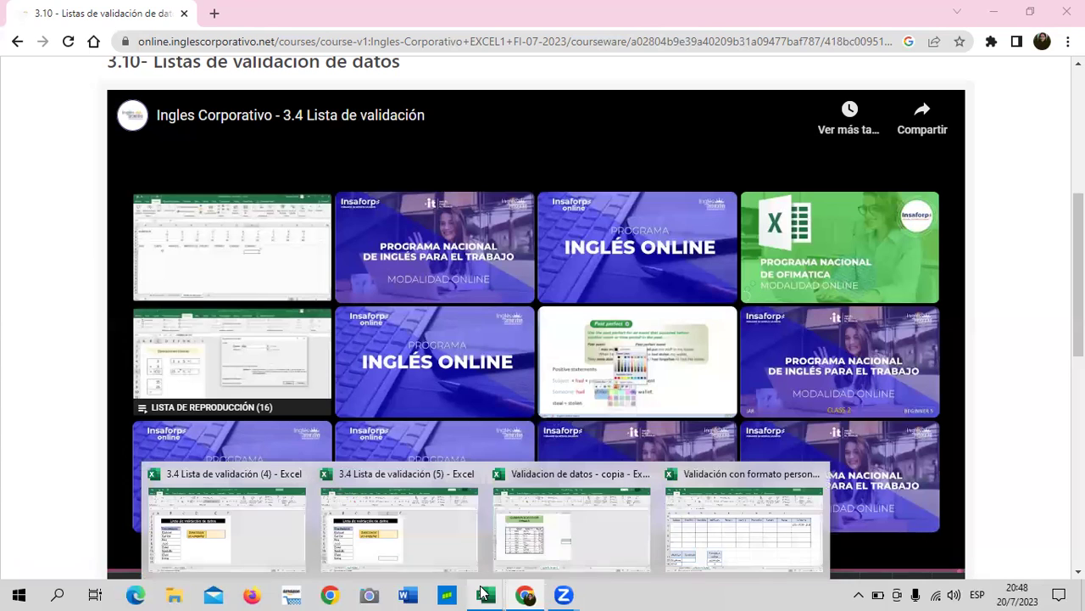
left_click(206, 551)
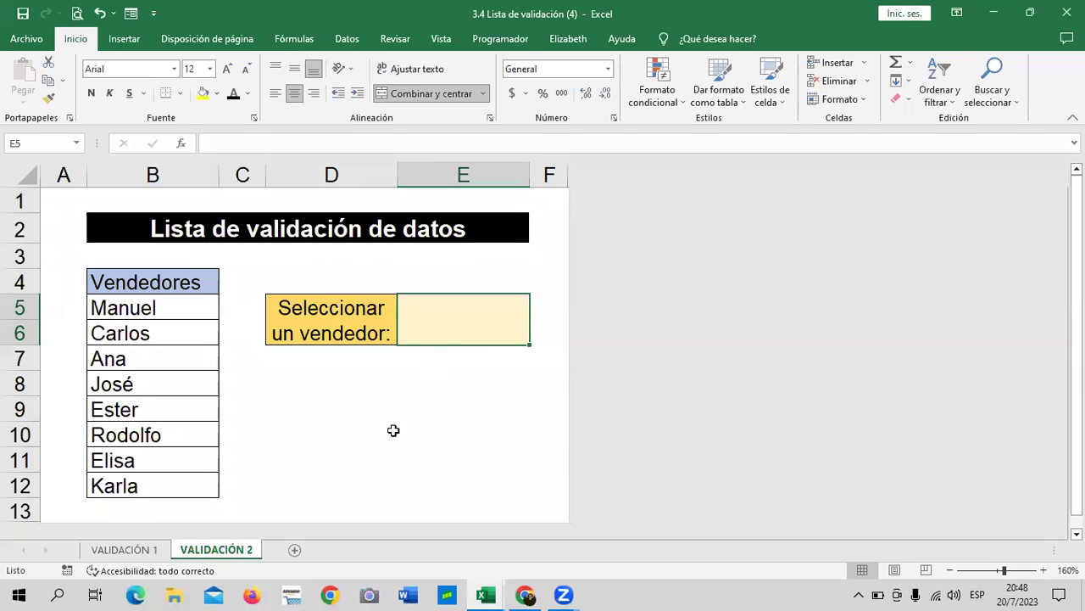
Select the eight seller names B5:B12, Manuel through Karla, on VALIDACIÓN 2
left_click(417, 415)
left_click(472, 317)
left_click(406, 419)
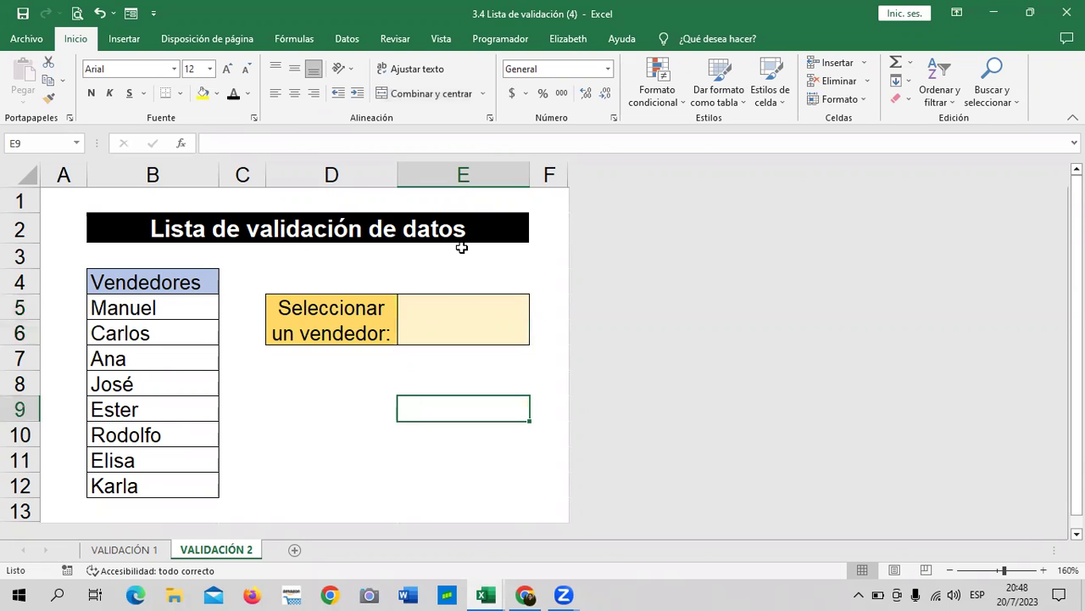
left_click(450, 322)
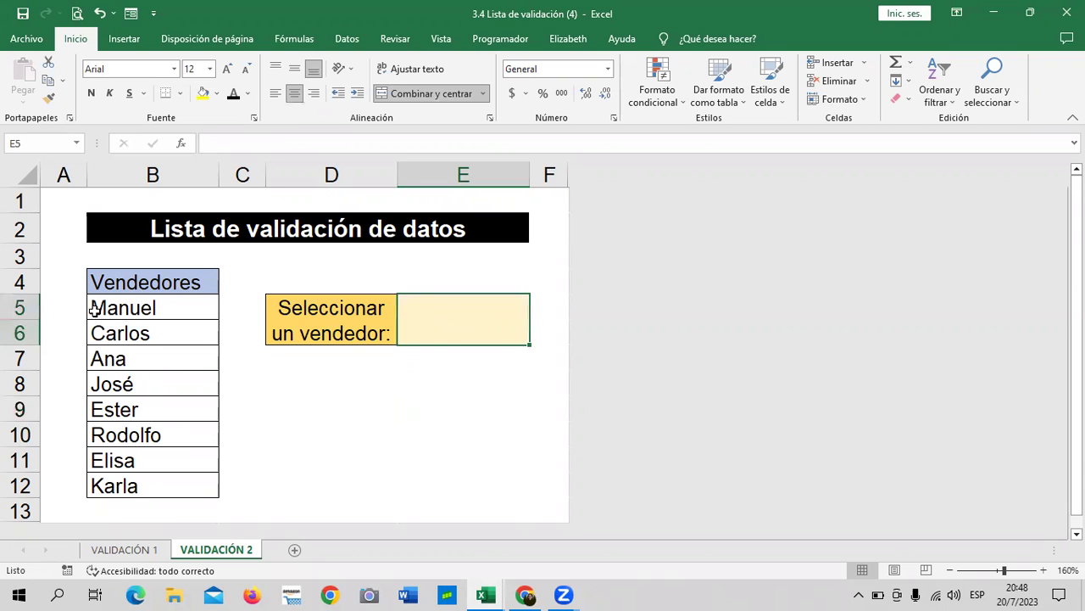
left_click(172, 307)
left_click_drag(176, 336, 175, 484)
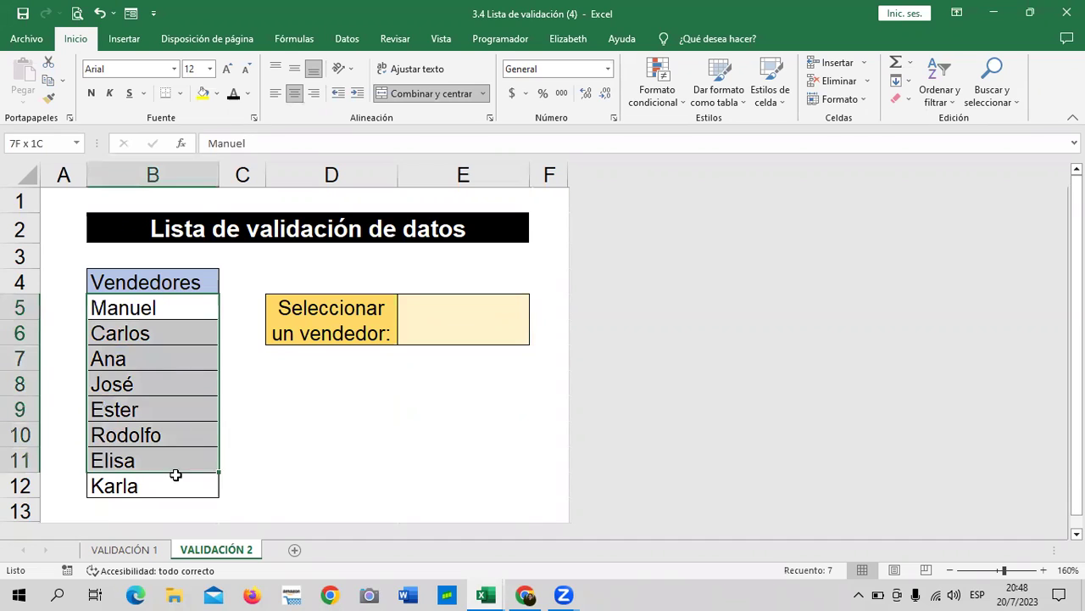
left_click(451, 311)
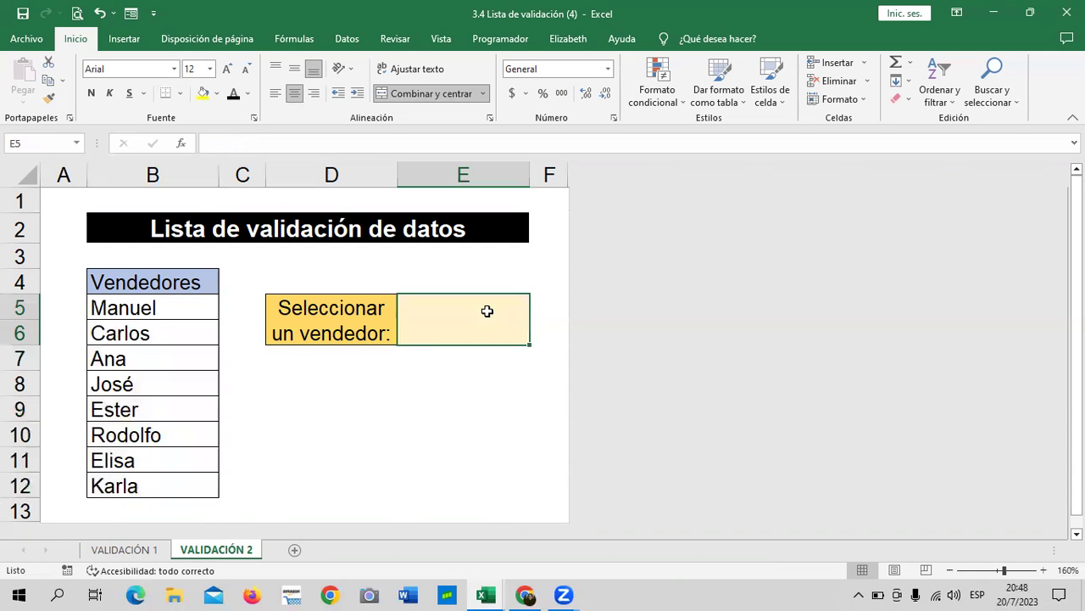
left_click(455, 433)
left_click(465, 435)
left_click_drag(184, 302, 190, 486)
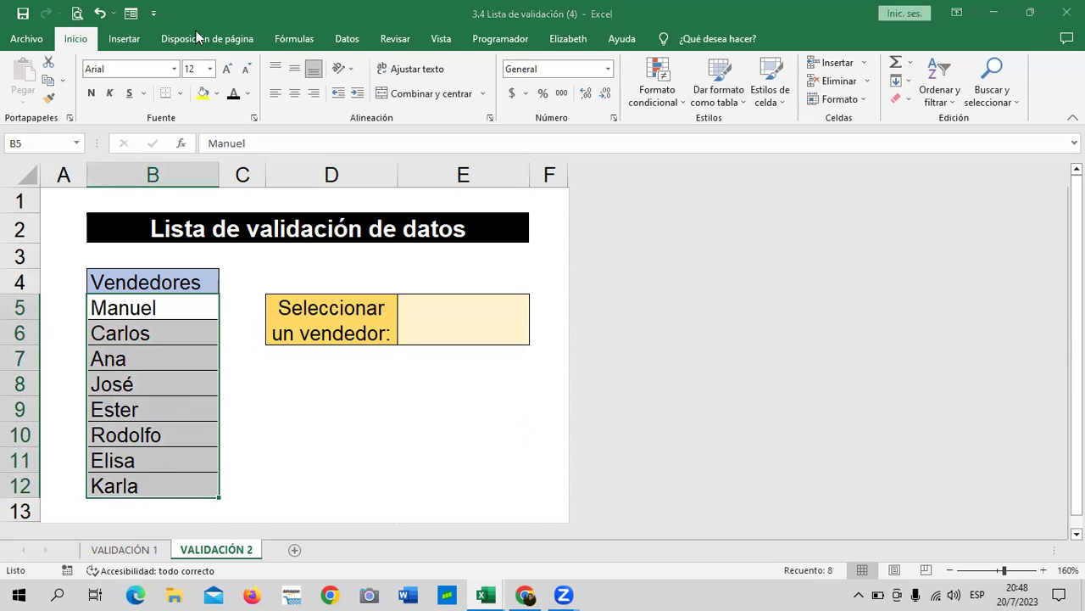
Add a Lista data validation to B5:B12 with source =$B$5:$B$12
left_click(347, 39)
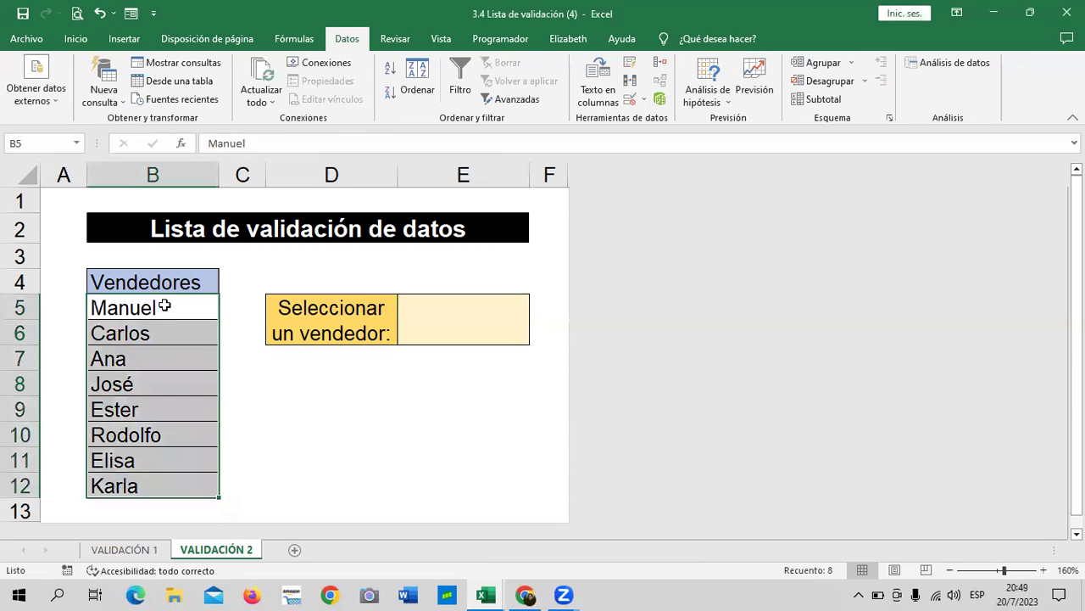
left_click(631, 98)
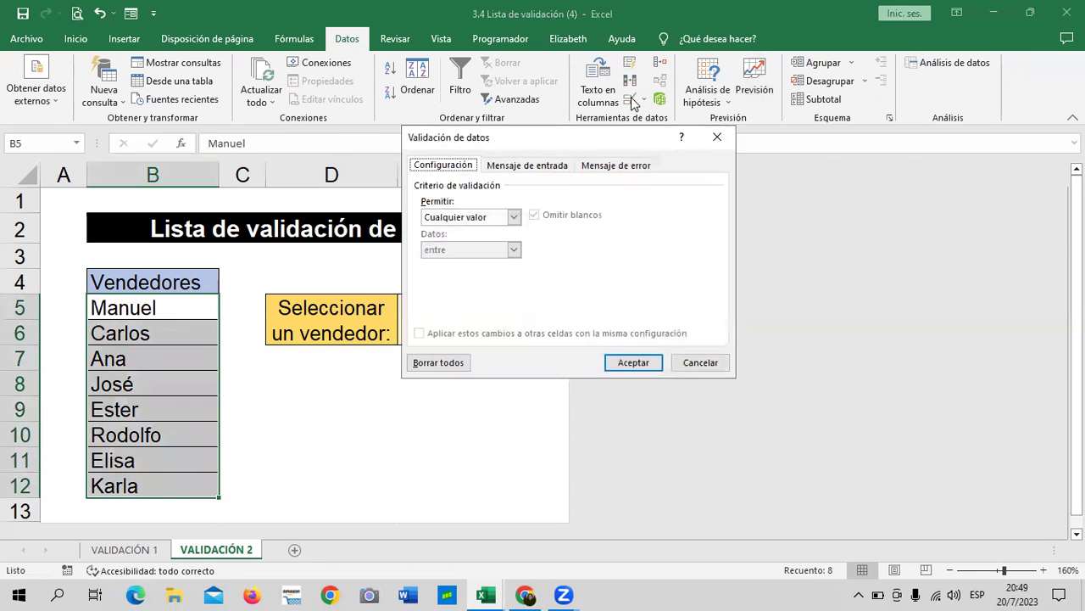
left_click(514, 217)
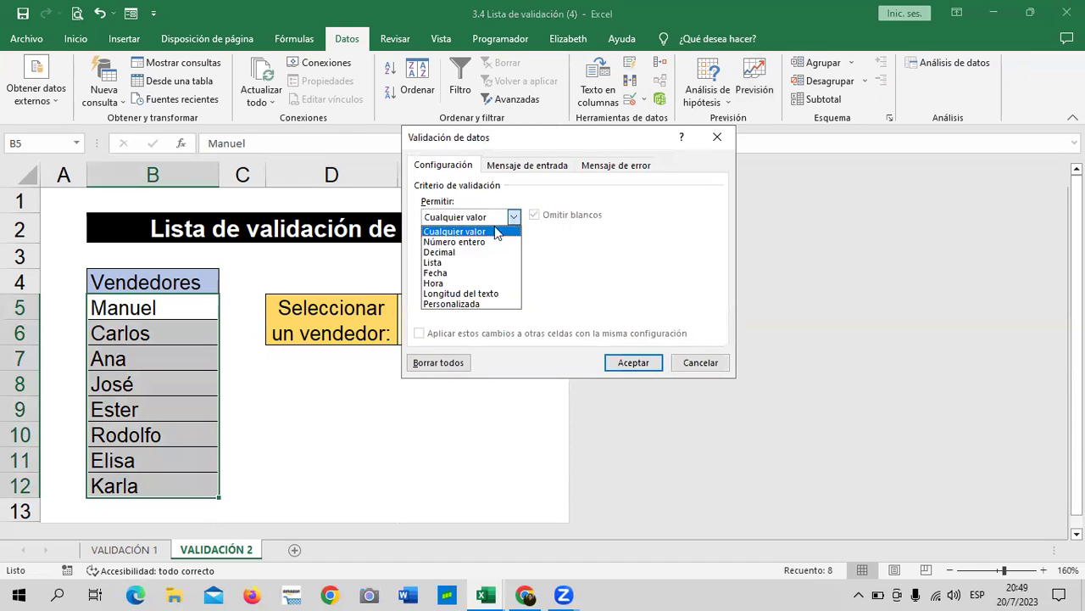
left_click(464, 263)
left_click(646, 284)
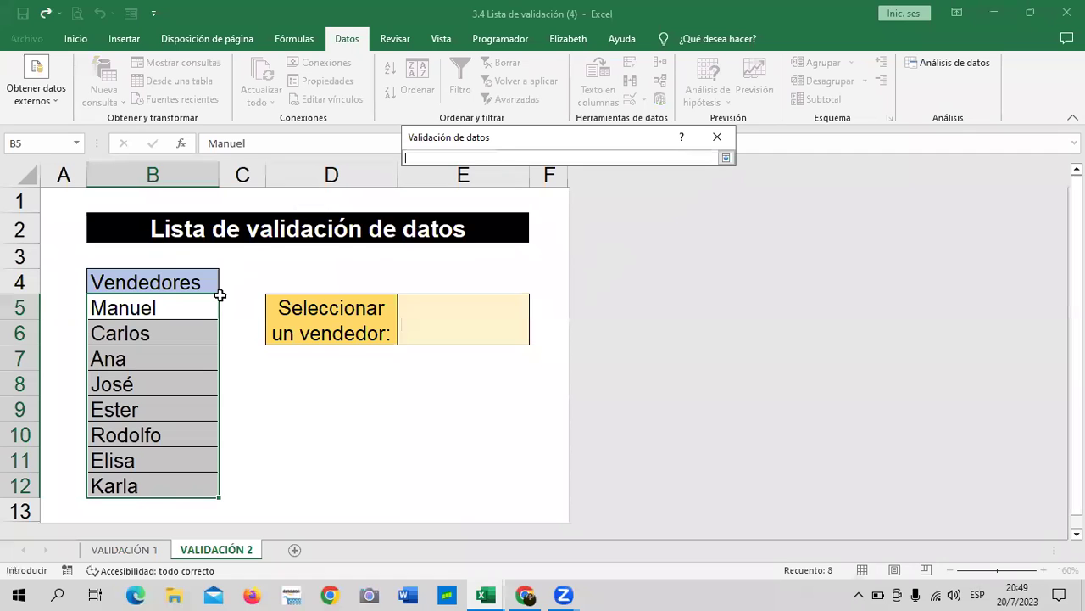
left_click_drag(196, 306, 201, 477)
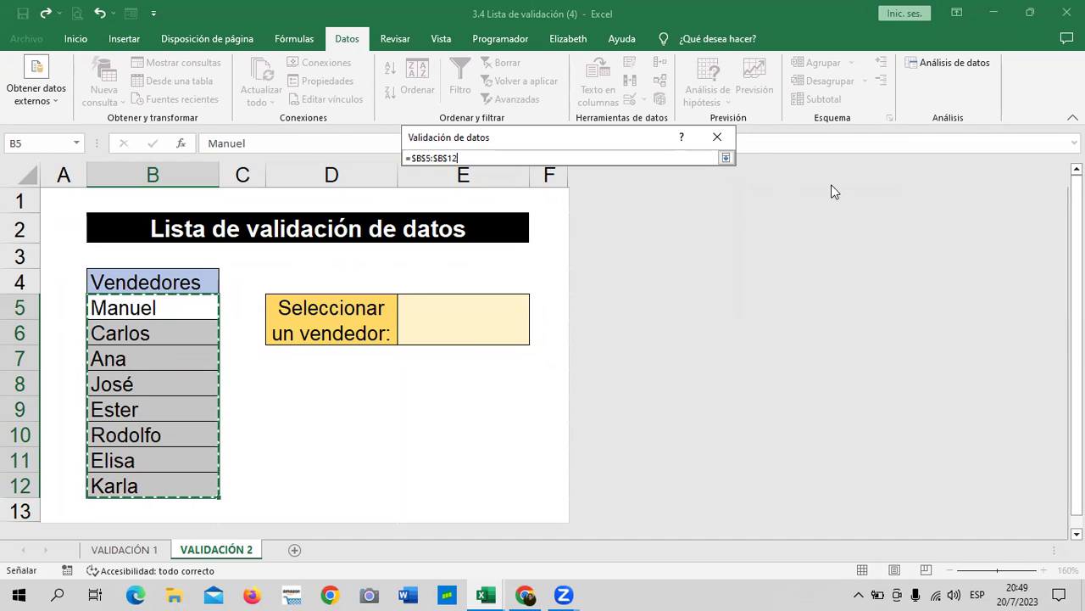
left_click(726, 159)
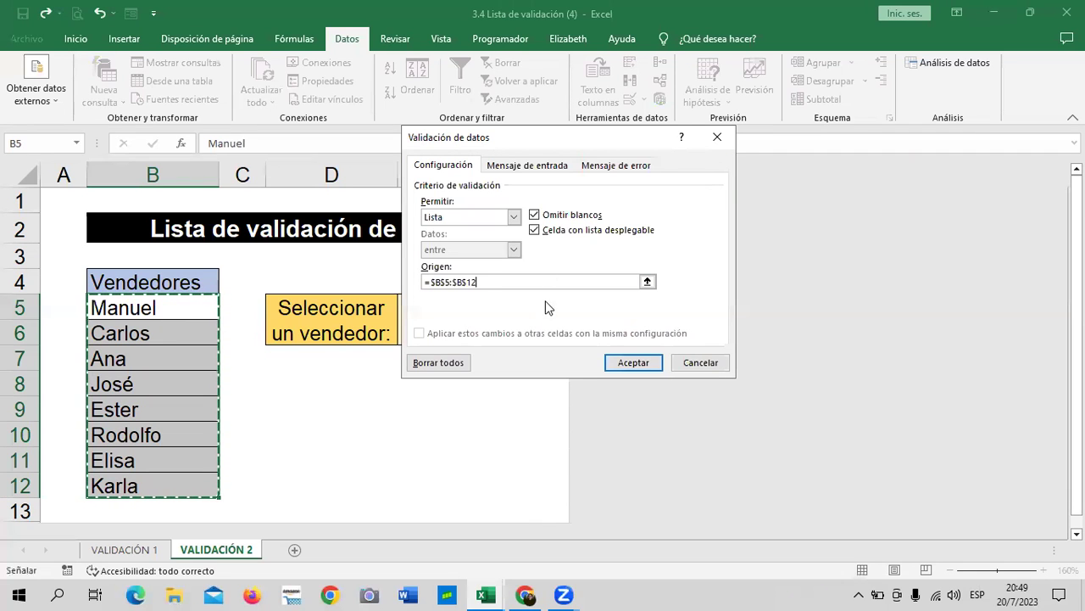
left_click(619, 365)
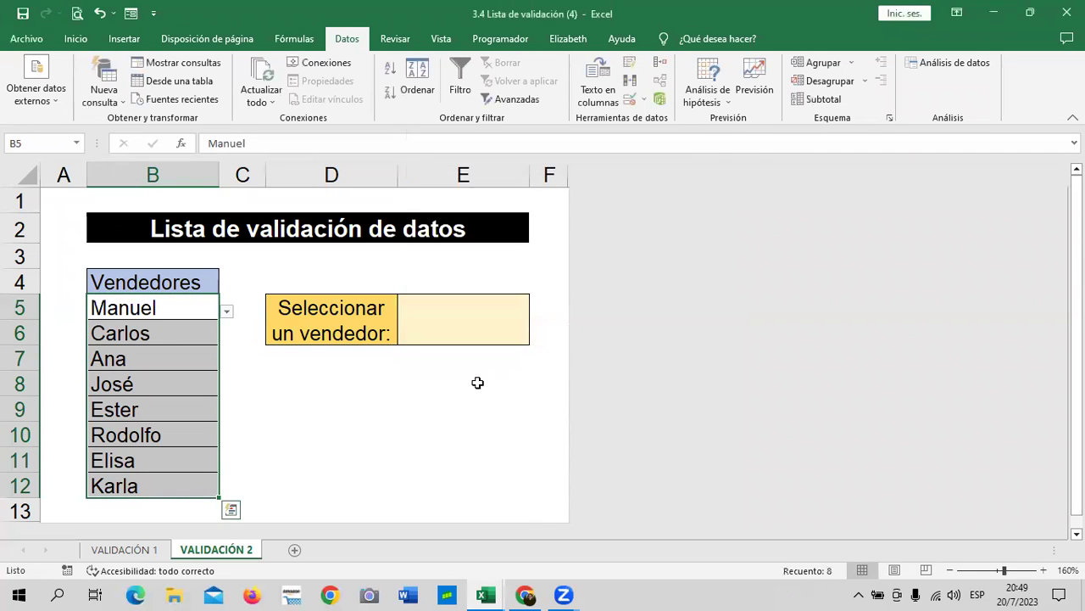
Test the new seller dropdown on Carlos in B6
left_click(441, 428)
left_click(208, 337)
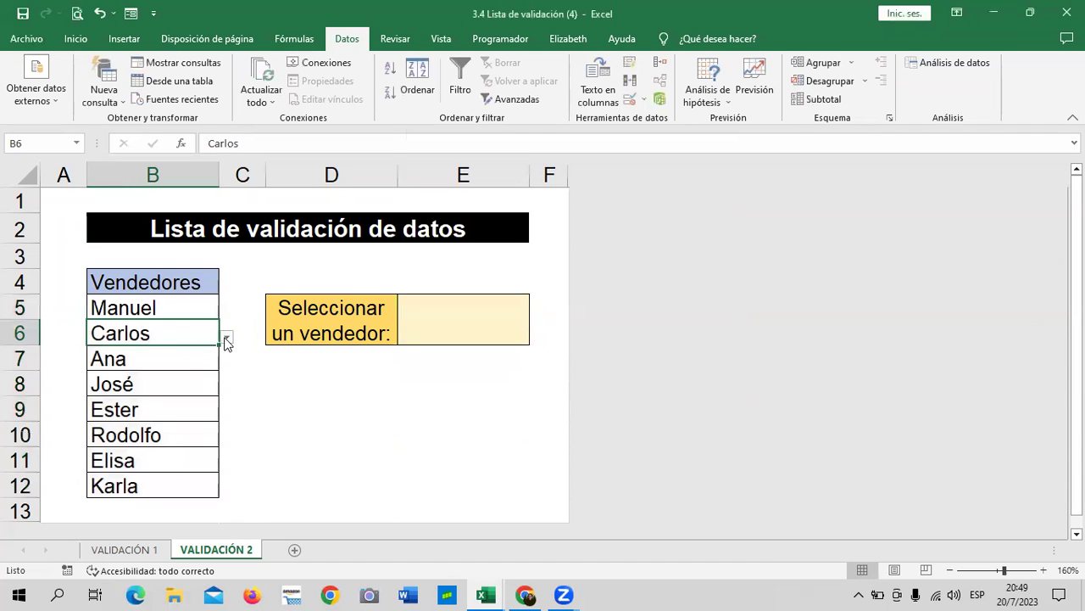
left_click(226, 337)
left_click(196, 374)
Clear all validation rules from the seller names B5:B11, Manuel through Elisa
left_click(484, 325)
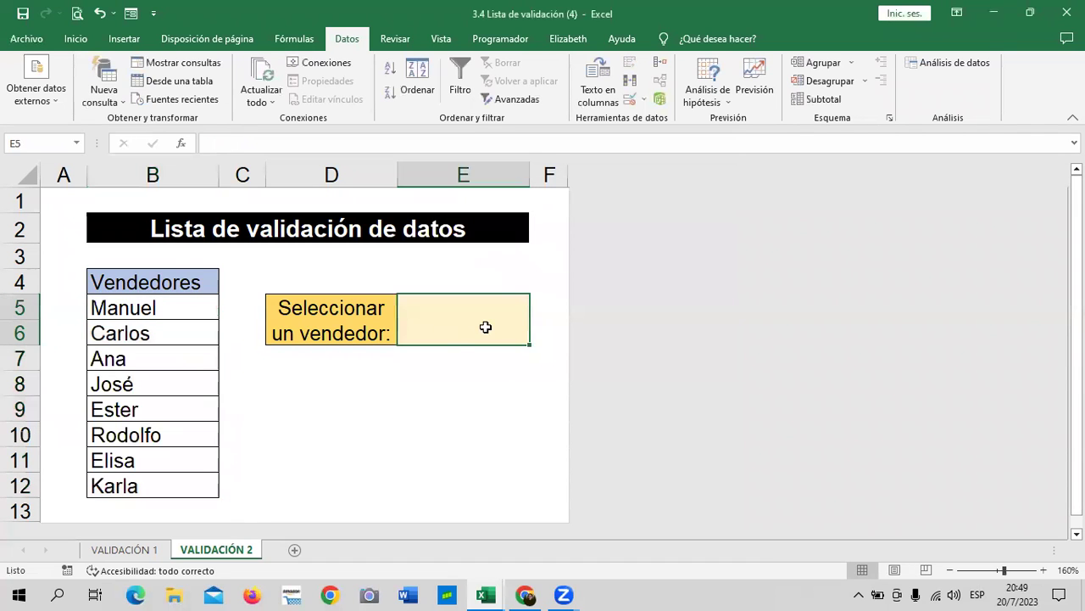
left_click(407, 429)
left_click_drag(172, 307, 174, 462)
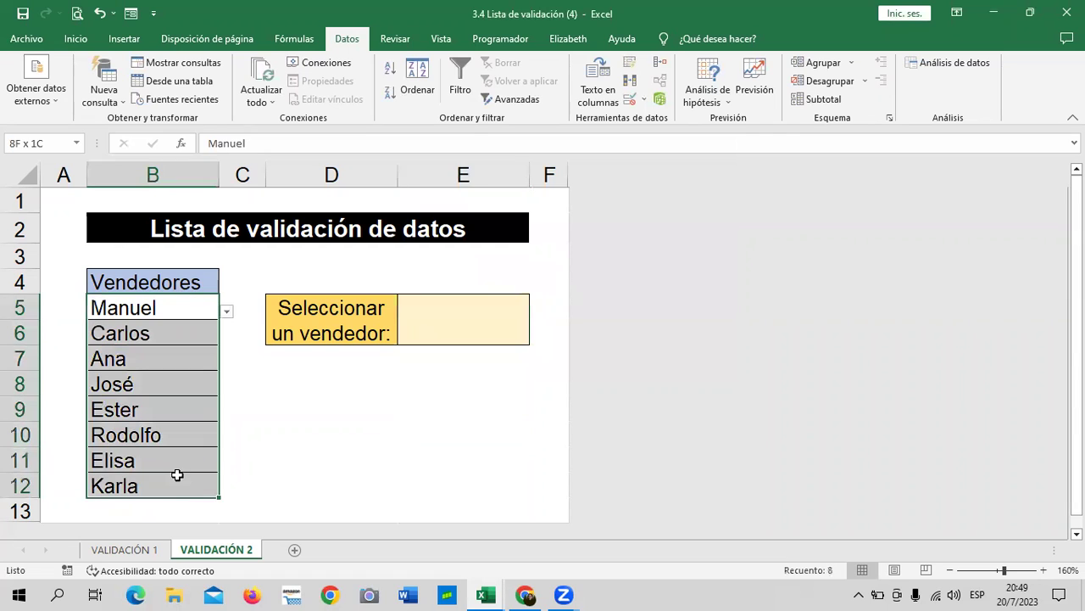
left_click(631, 100)
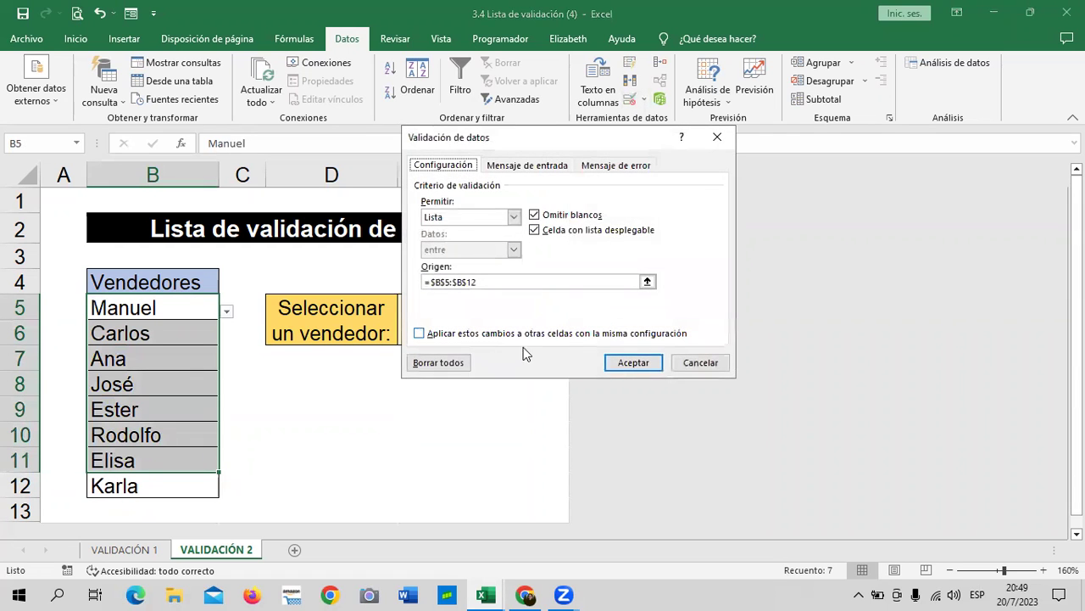
left_click(451, 364)
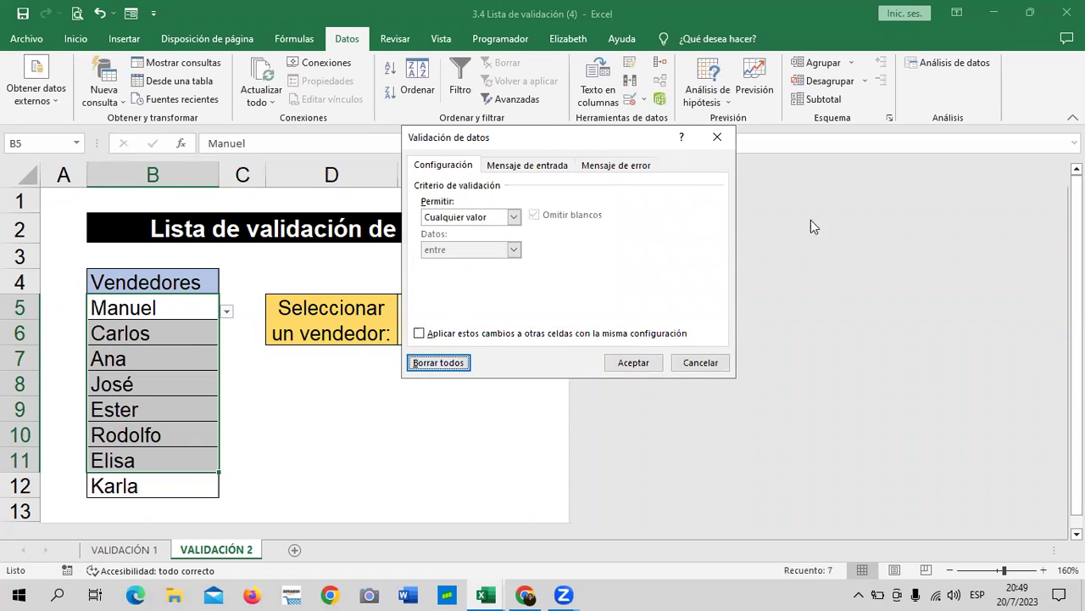
left_click(633, 362)
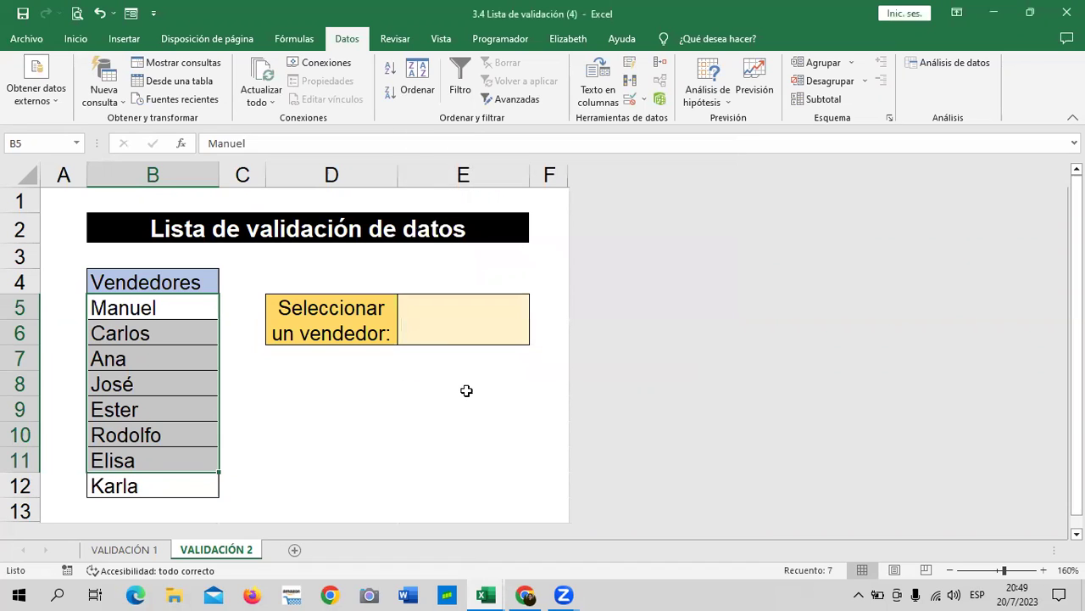
left_click(466, 383)
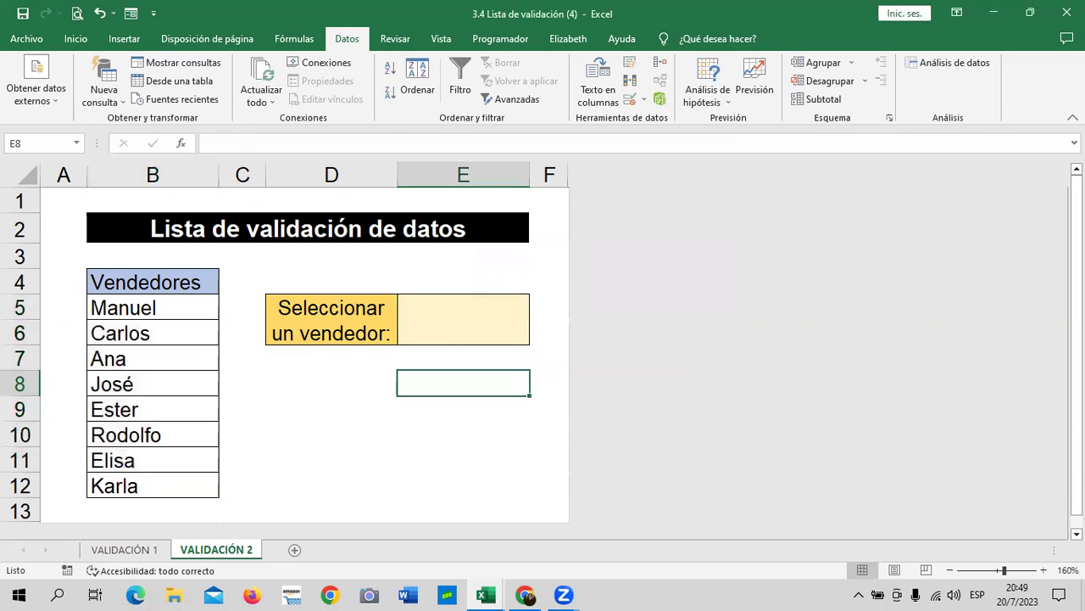
left_click(505, 306)
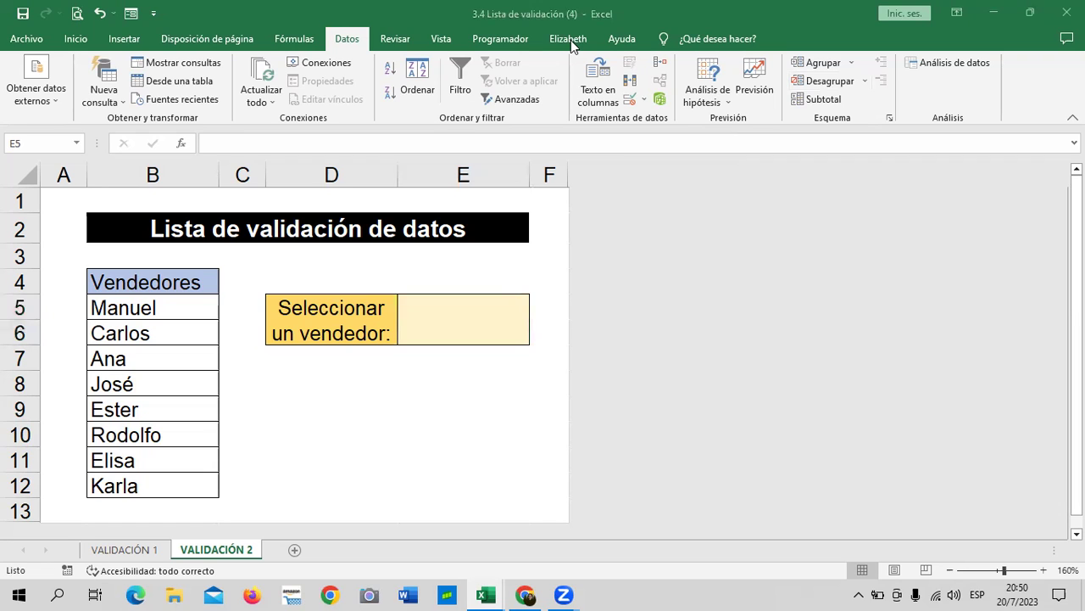
Select A1:F13 covering the title, seller list and seller box
left_click(523, 310)
scroll(526, 316, "down", 3)
scroll(527, 314, "up", 3)
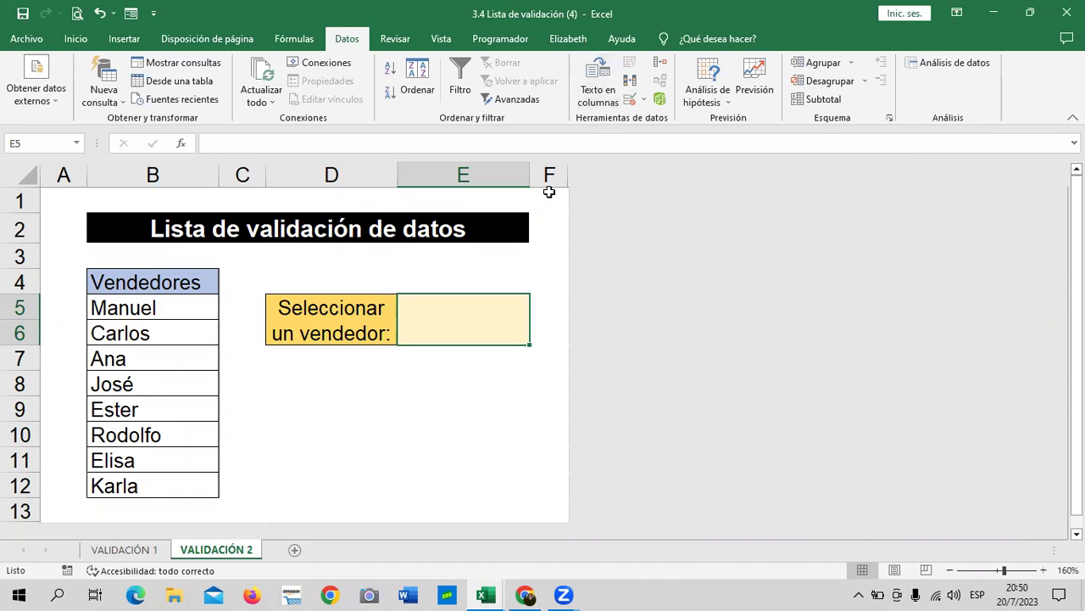
left_click(548, 174)
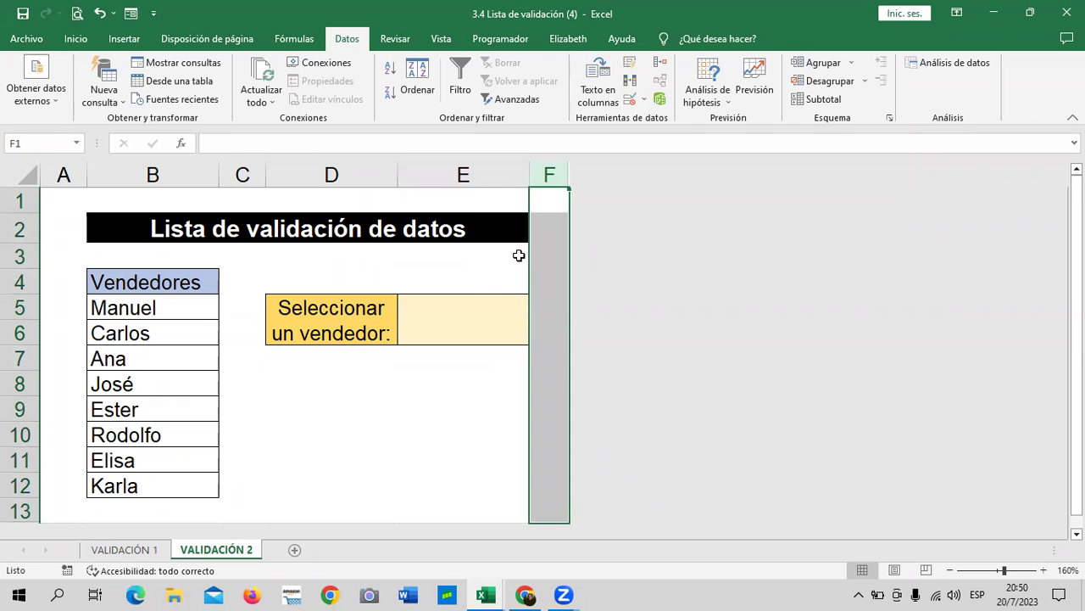
left_click(336, 387)
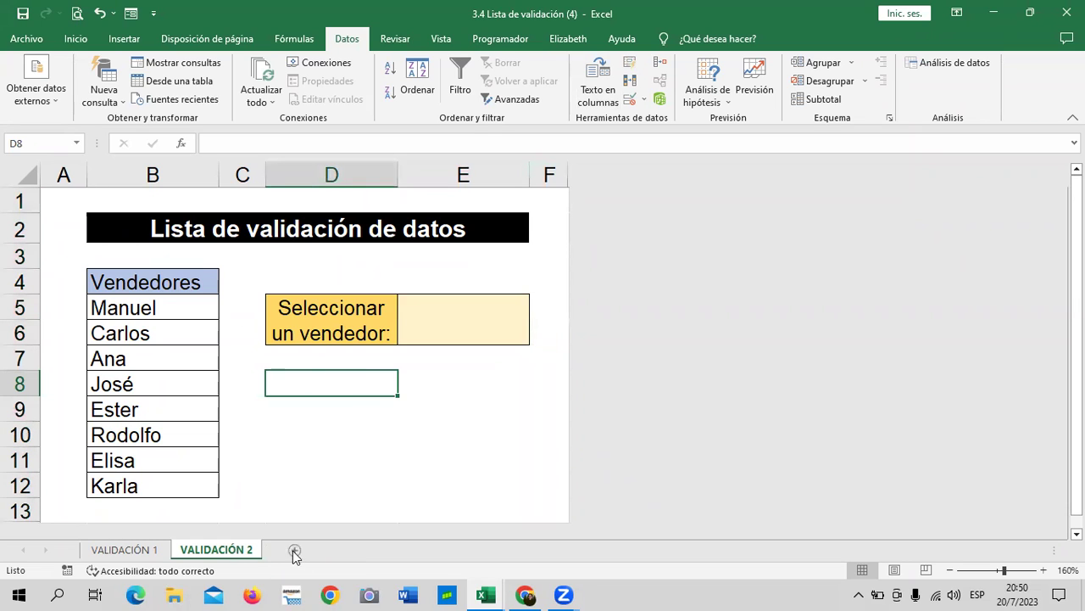
left_click_drag(80, 190, 555, 513)
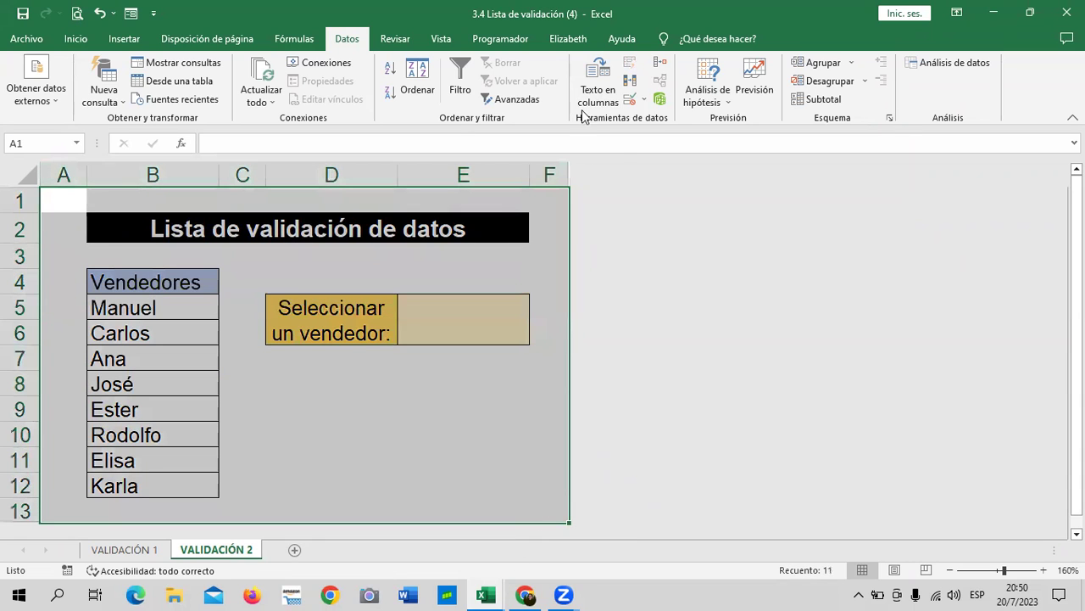
Try the Normal cell style on A1:F13, then undo it to restore formatting
left_click(85, 39)
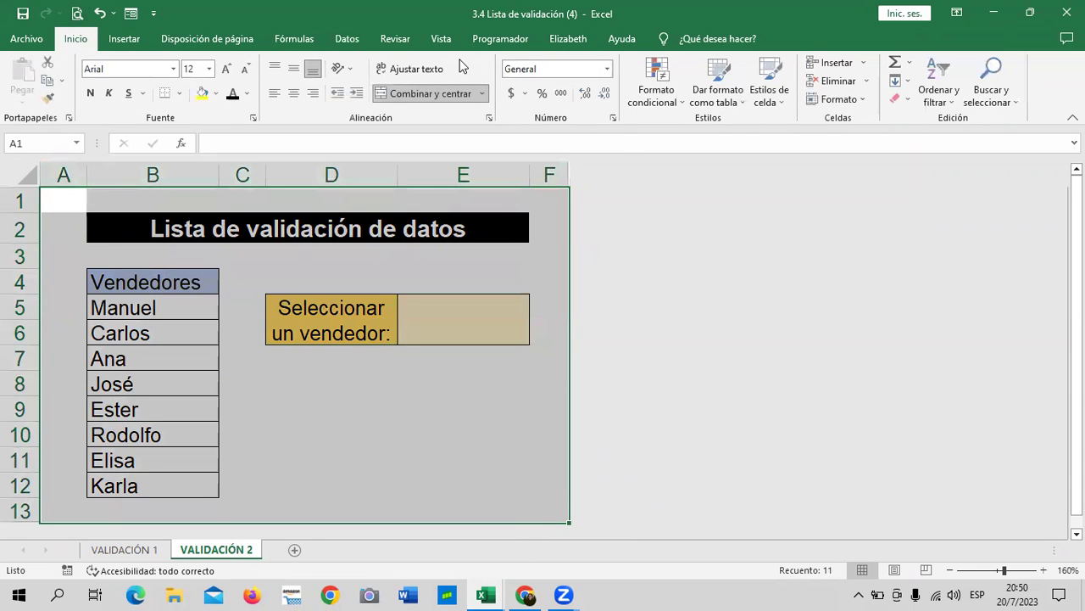
left_click(770, 92)
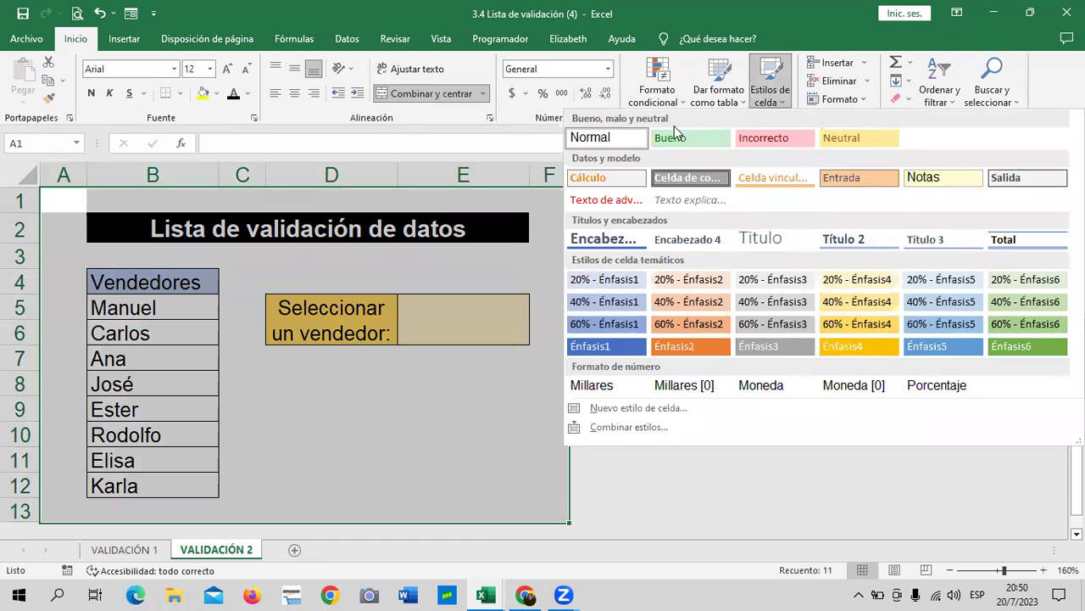
left_click(628, 144)
left_click(514, 278)
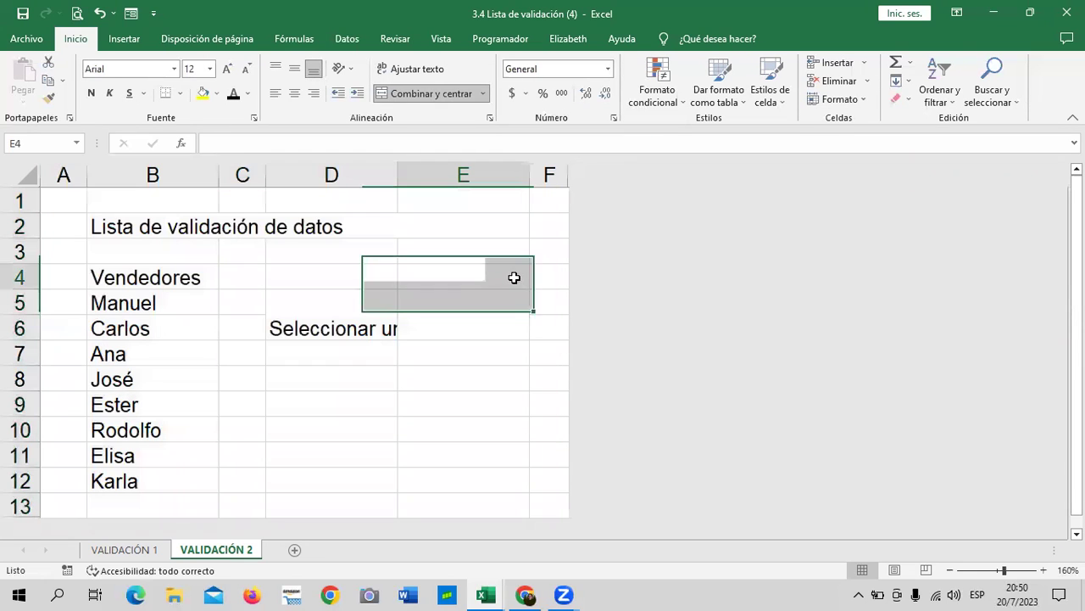
left_click(426, 471)
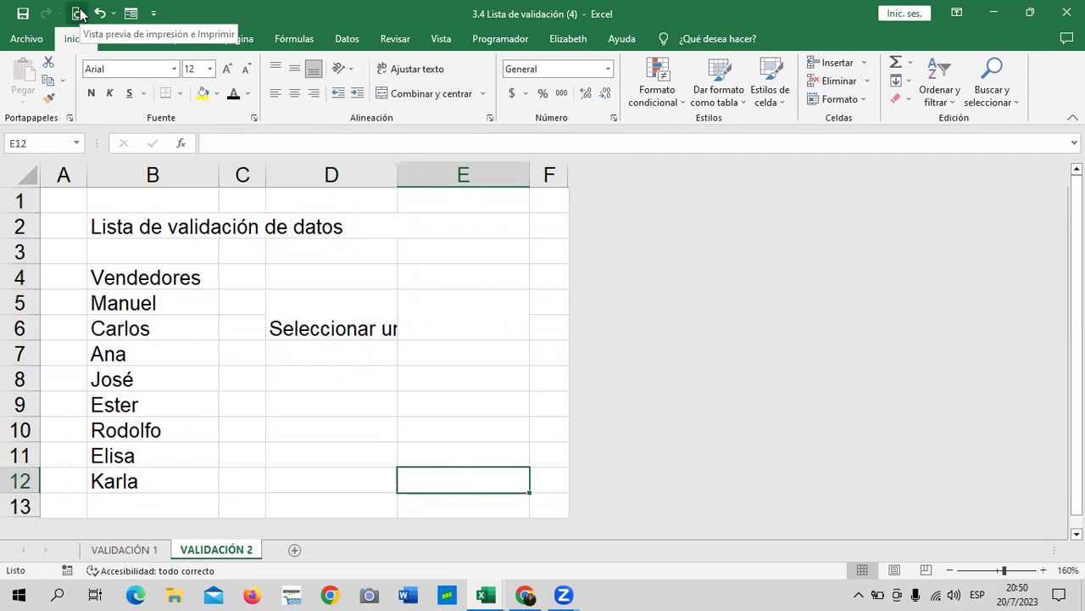
key("ctrl+z")
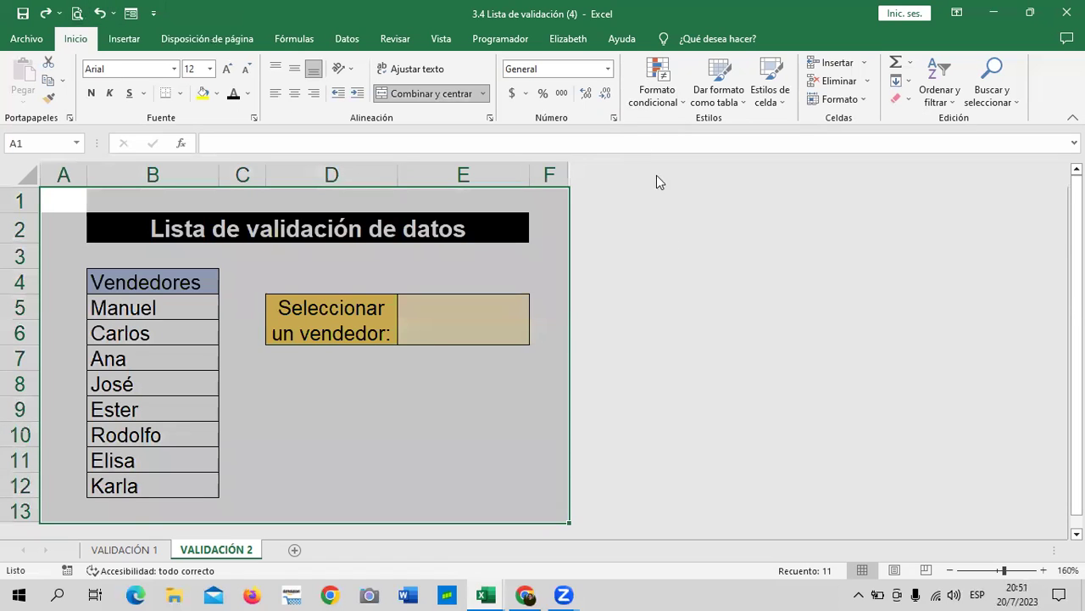
Apply the green Bueno cell style to A1:F13
left_click(786, 109)
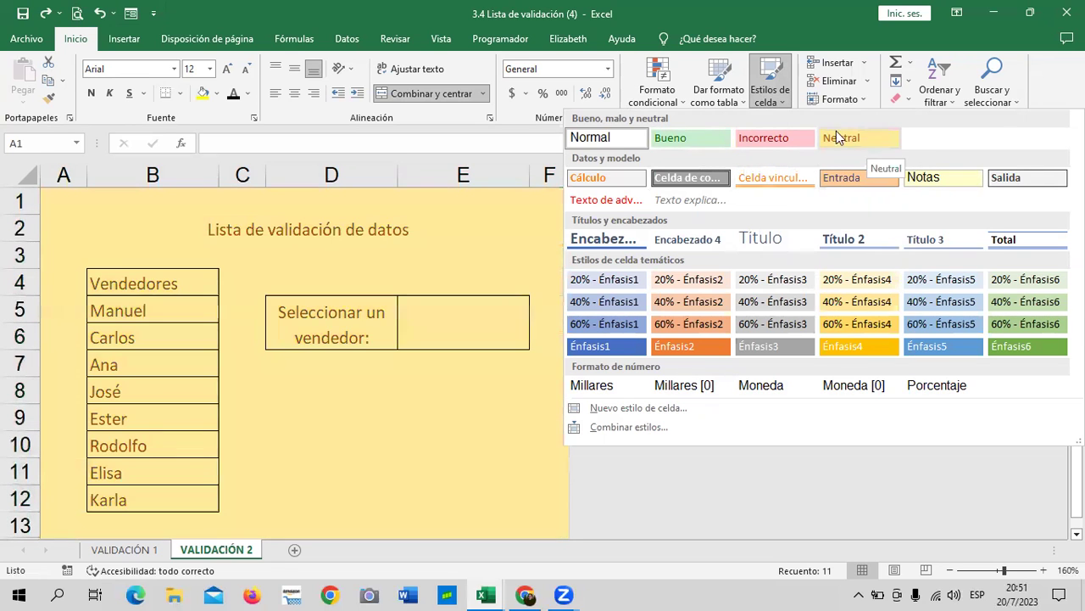
left_click(696, 140)
left_click(475, 251)
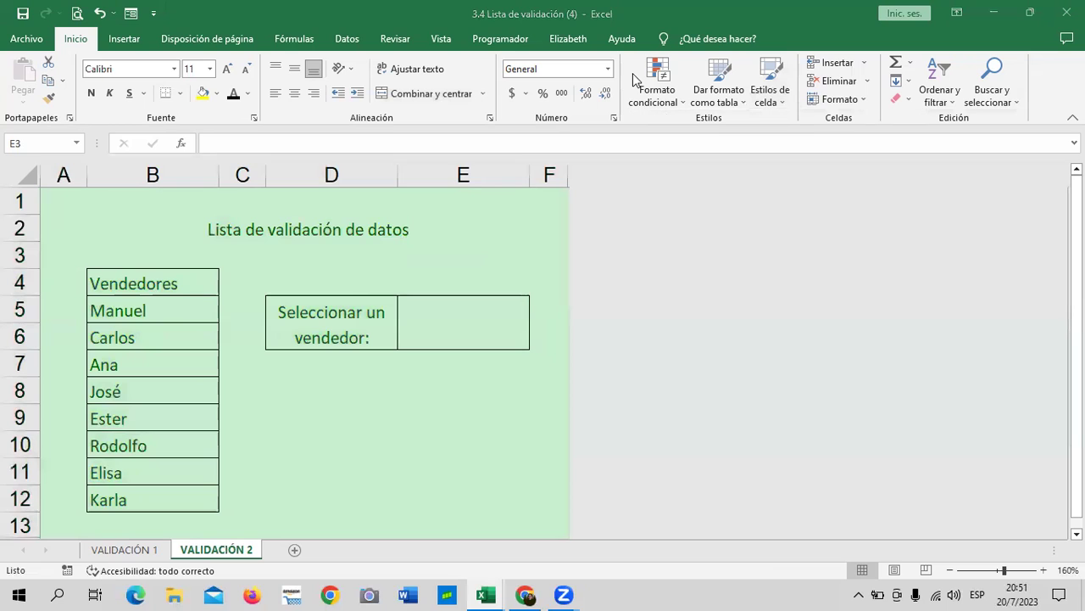
Unhide the hidden columns after column F
mouse_move(573, 178)
left_mouse_down()
mouse_move(610, 174)
mouse_move(594, 165)
left_mouse_up()
left_click(594, 300)
left_click(552, 163)
right_click(581, 241)
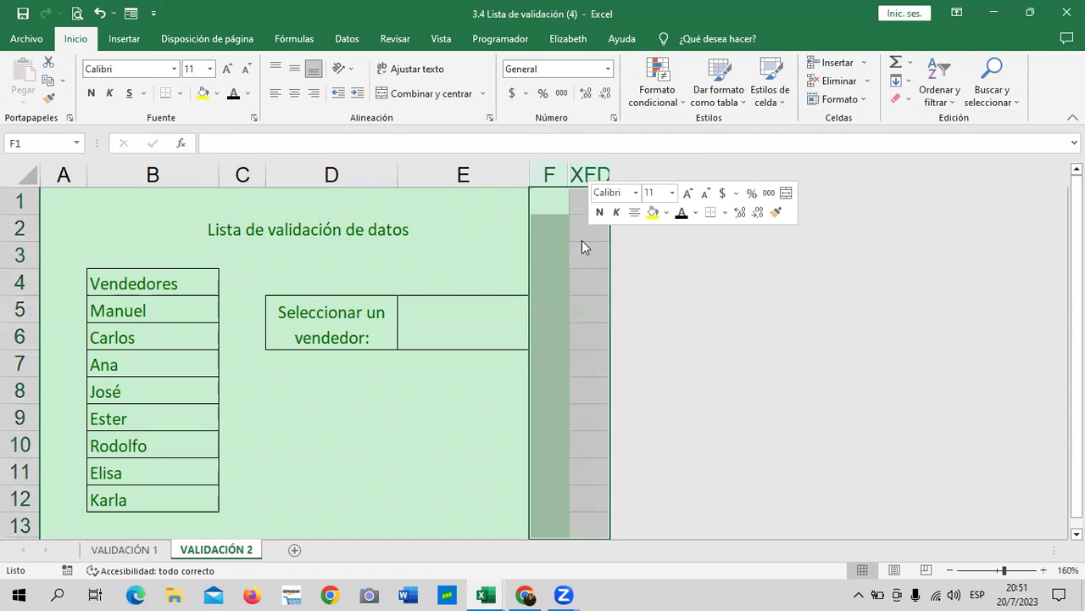
left_click(647, 490)
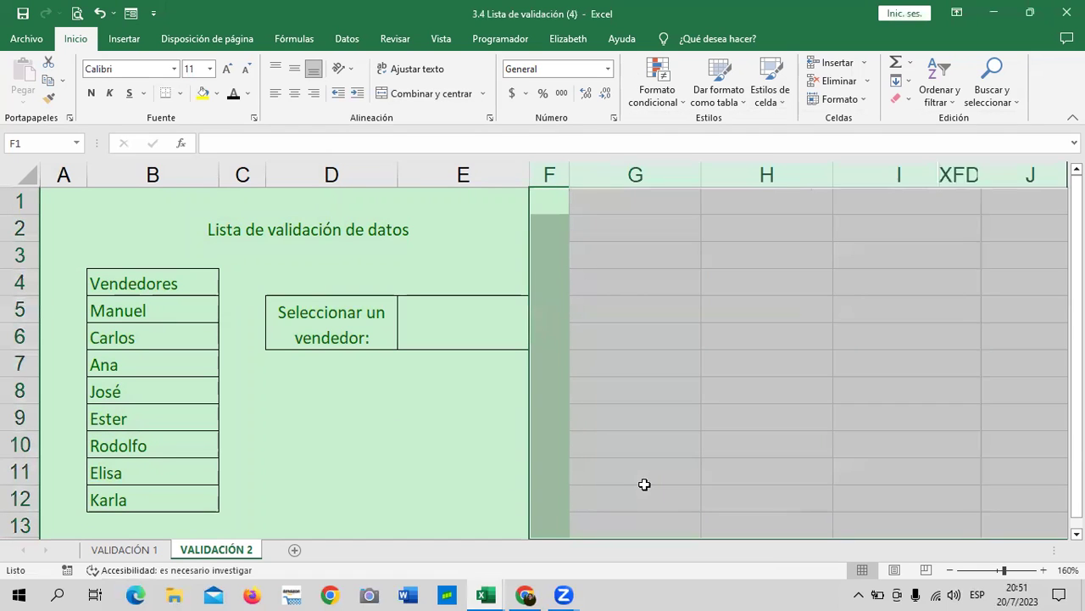
left_click(786, 442)
scroll(734, 447, "down", 4)
scroll(729, 451, "down", 3)
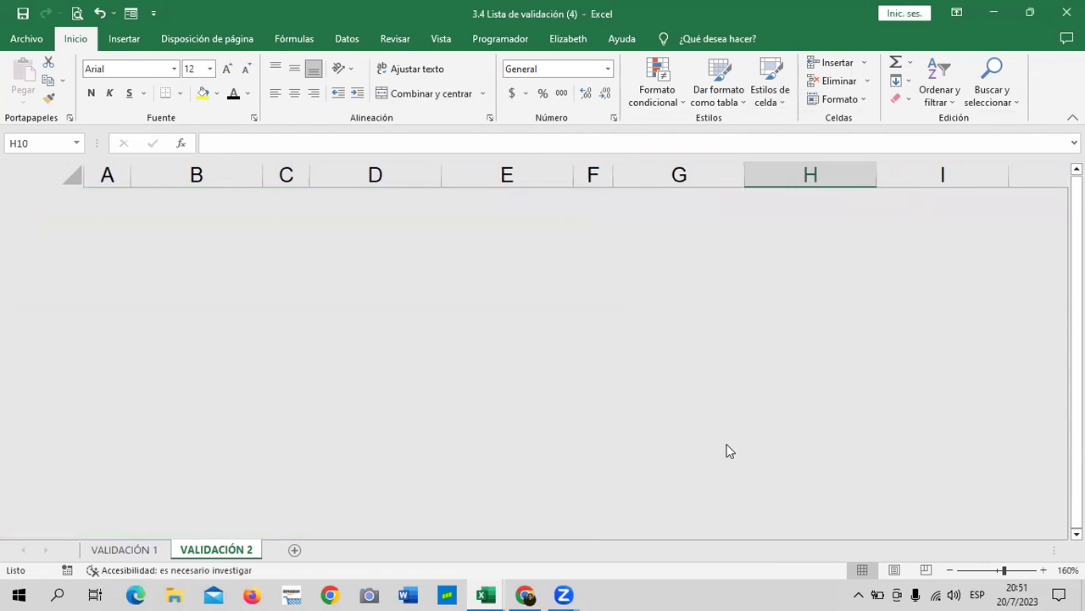
scroll(85, 515, "down", 3)
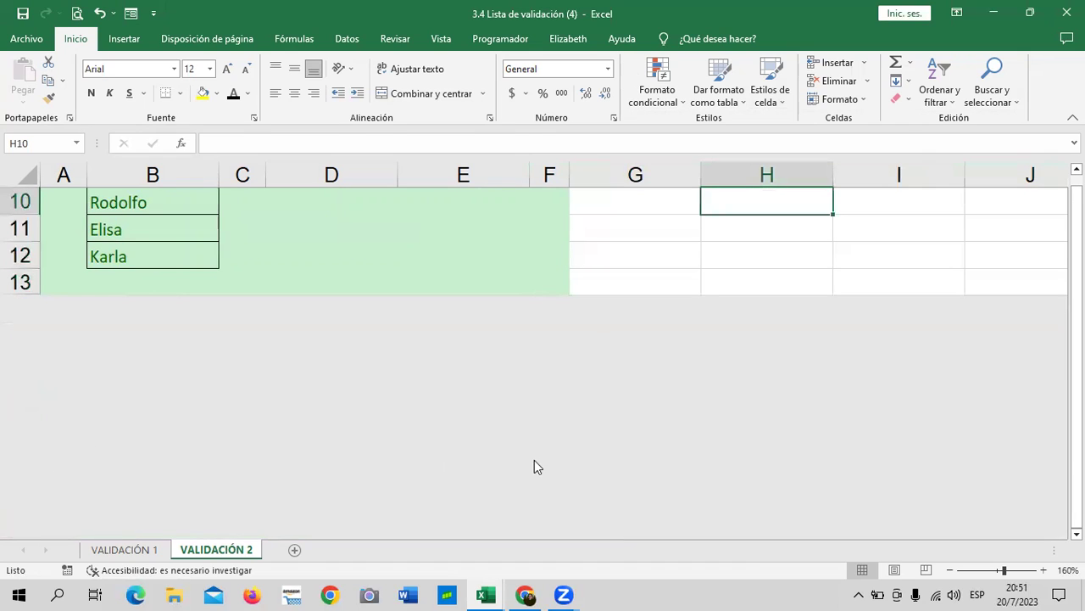
scroll(603, 454, "up", 3)
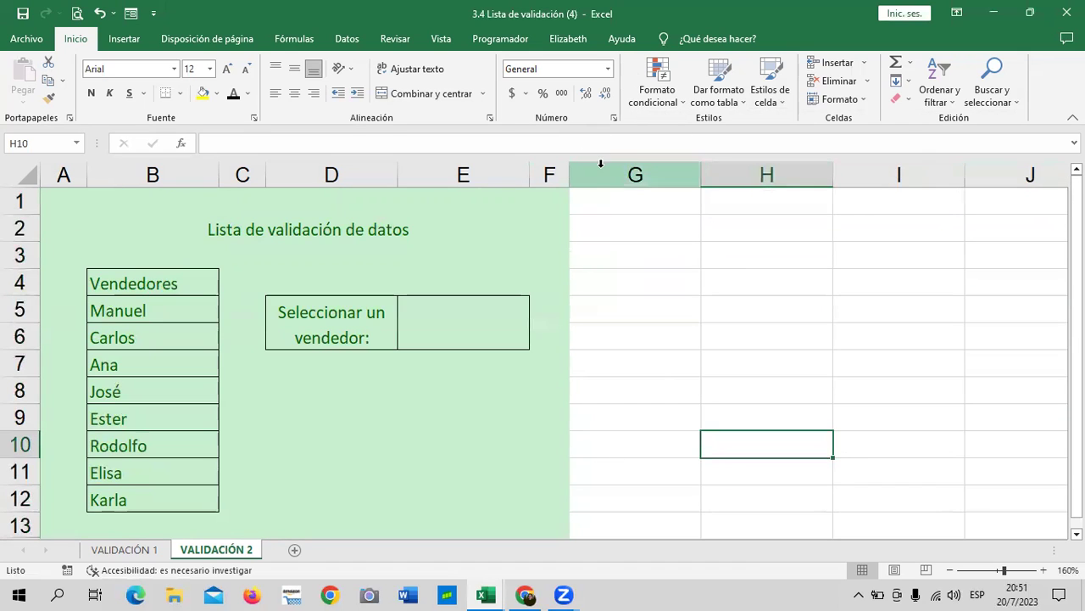
Hide every column from G through XFD
left_click(600, 163)
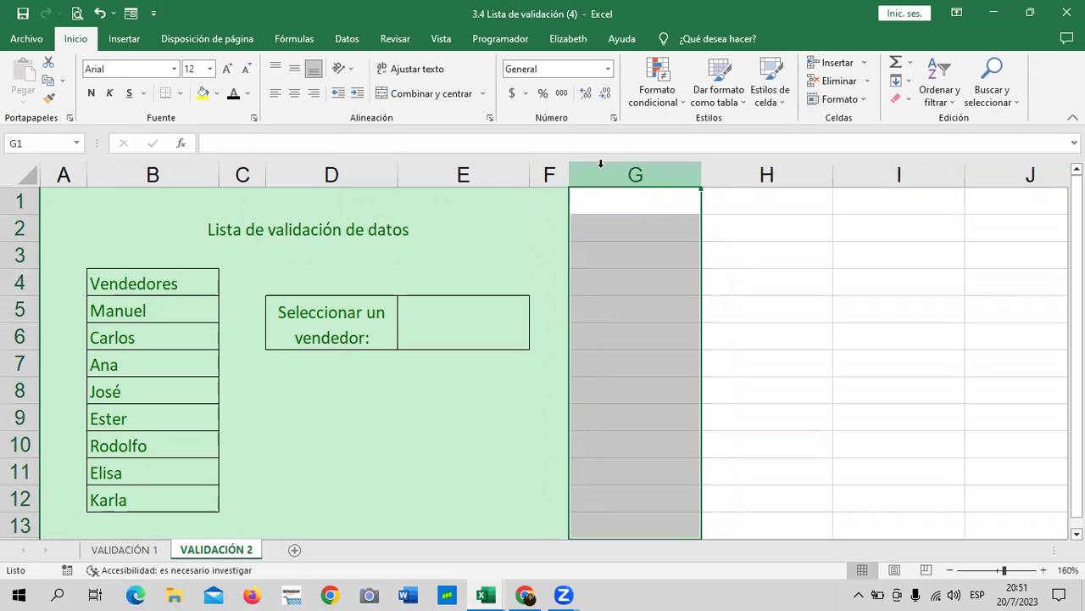
key("ctrl+shift+Right")
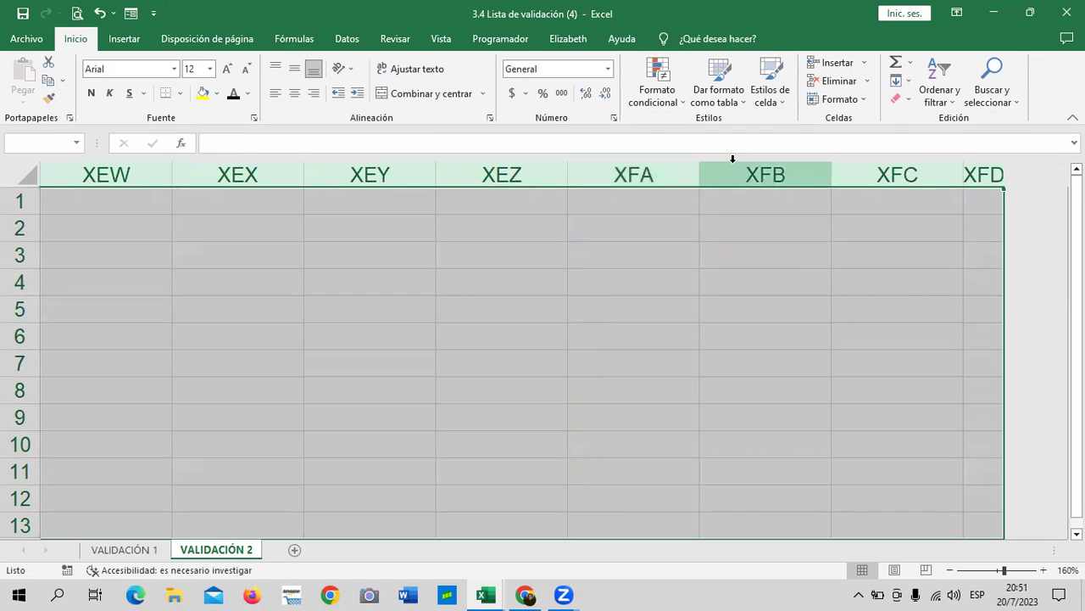
right_click(591, 228)
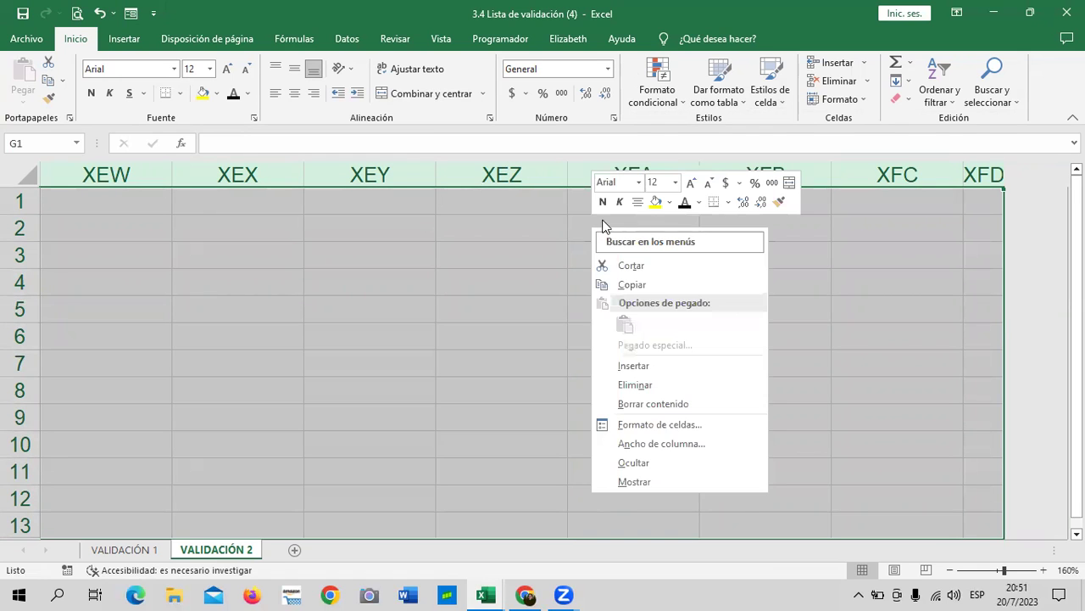
left_click(641, 463)
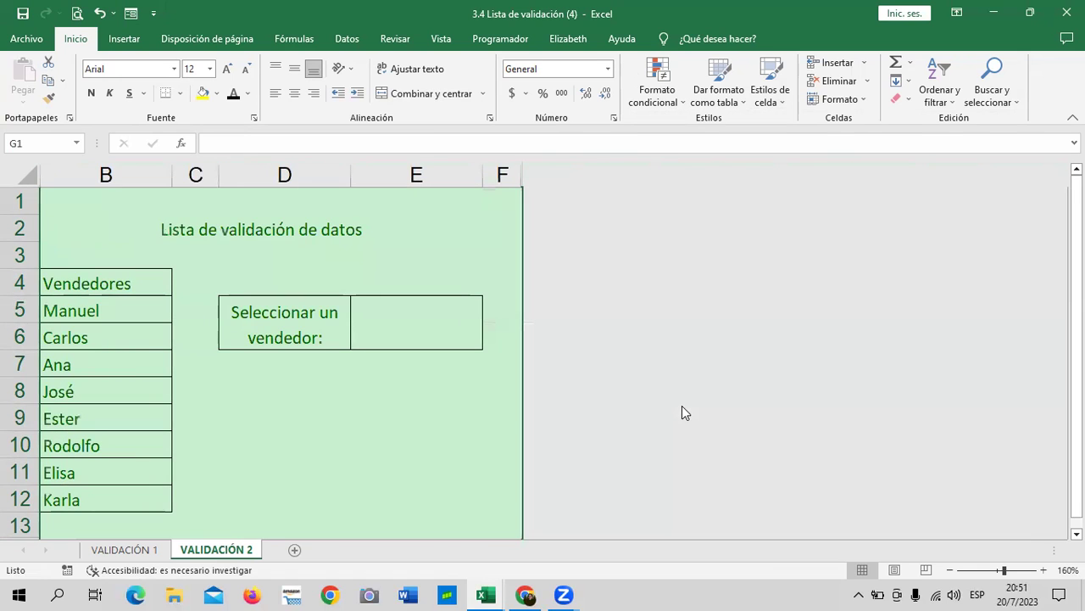
scroll(441, 441, "down", 3)
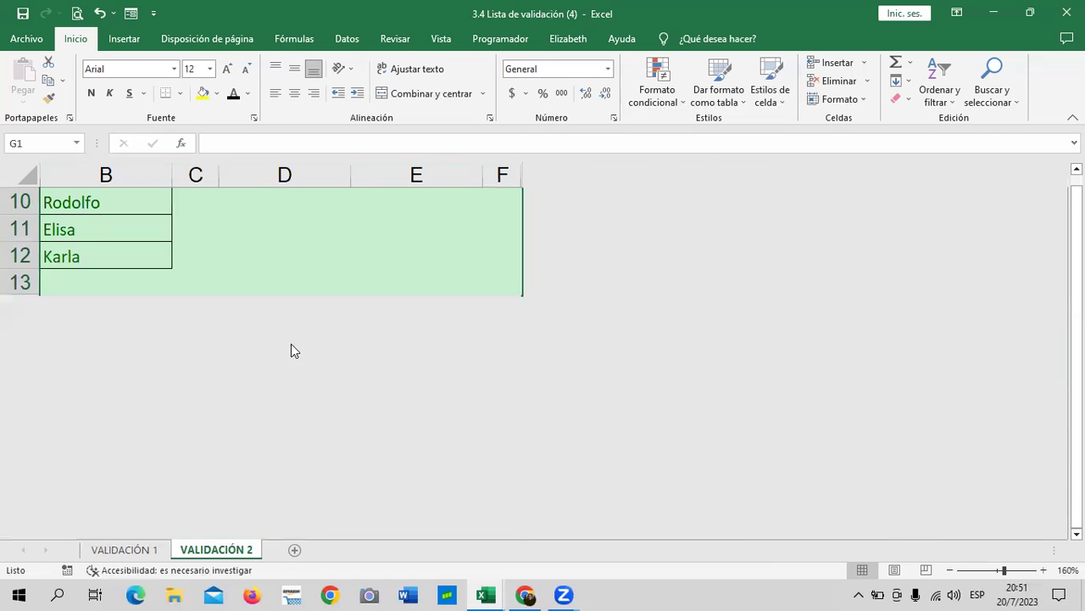
scroll(288, 360, "up", 3)
left_click(356, 411)
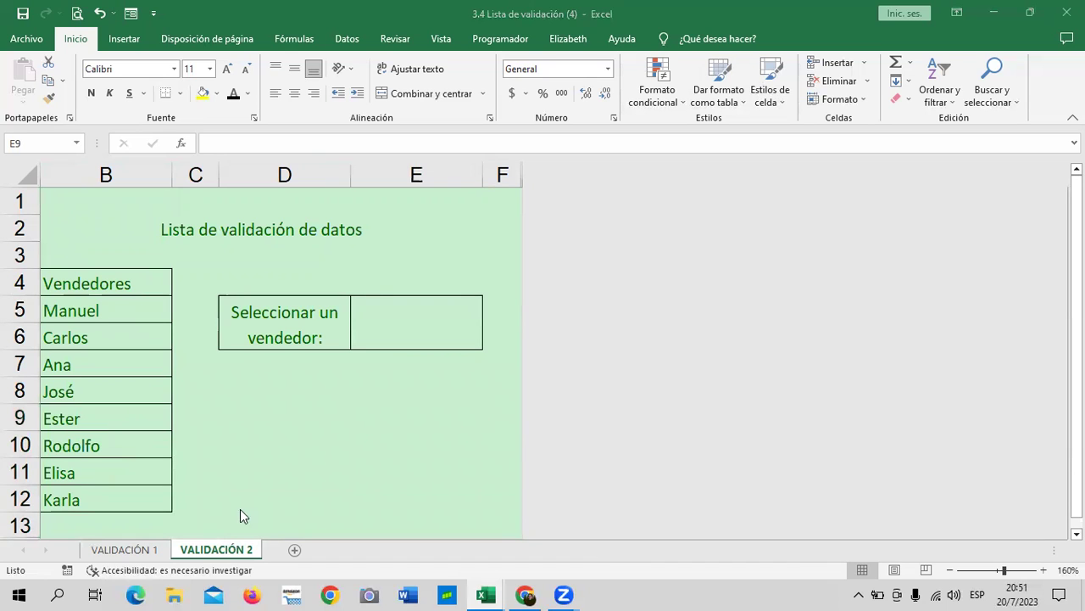
left_click(127, 550)
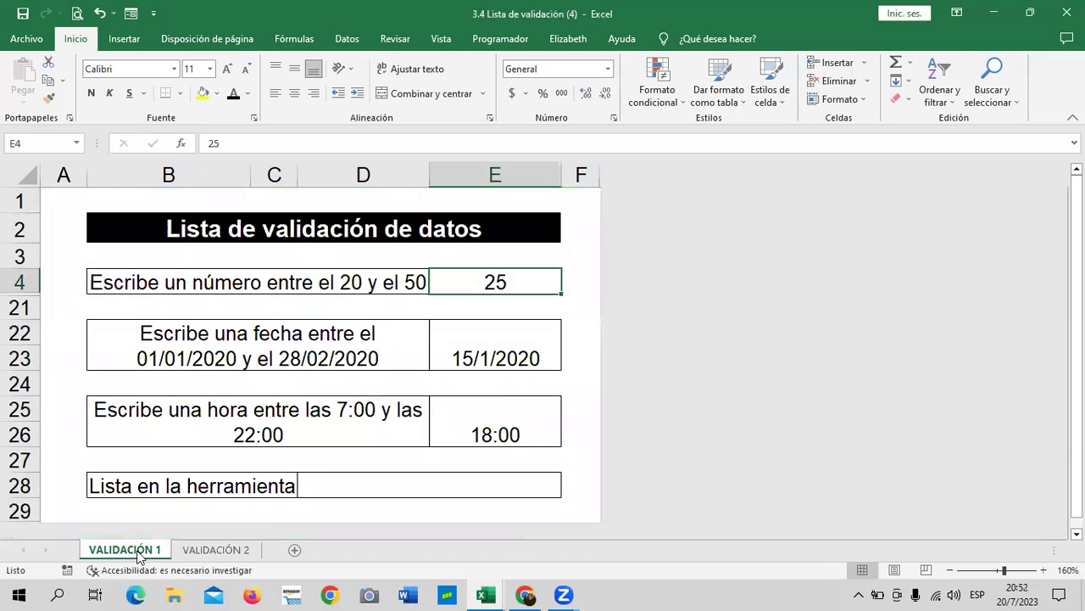
scroll(649, 437, "down", 2)
scroll(649, 438, "up", 2)
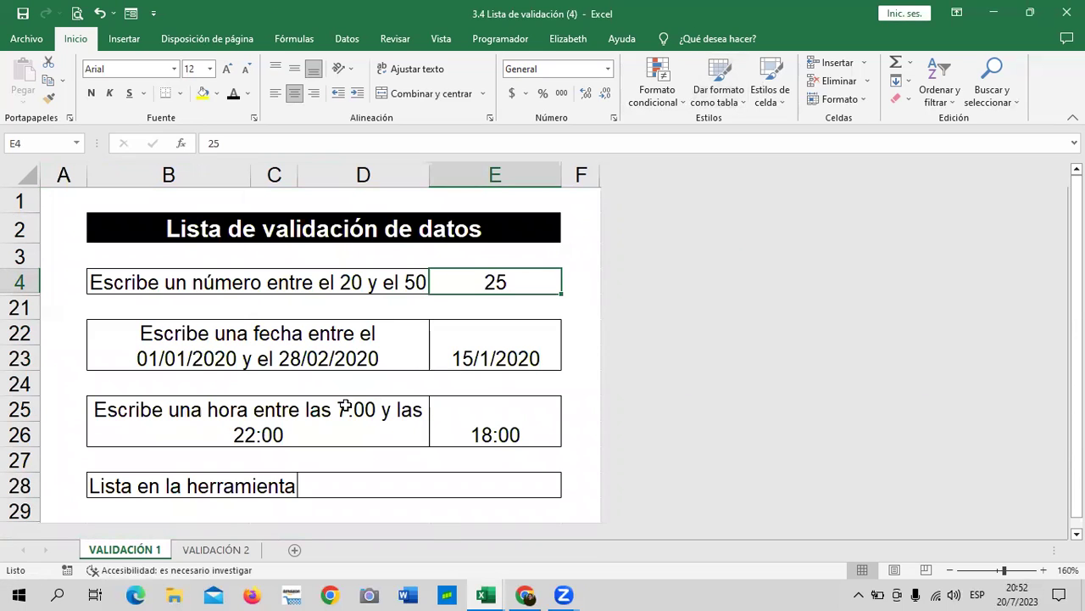
left_click(219, 550)
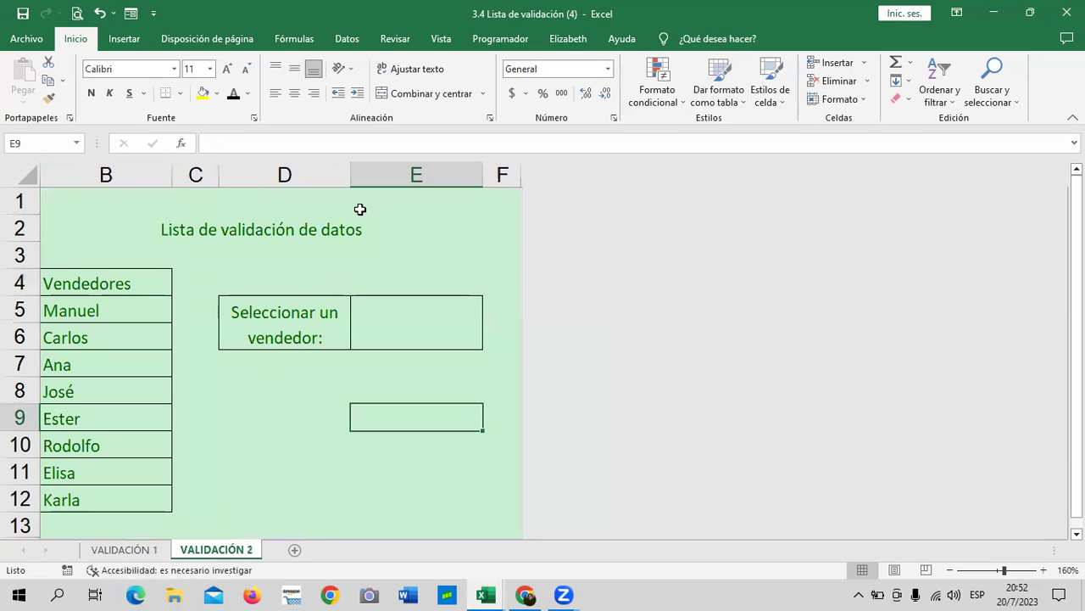
scroll(394, 339, "down", 1)
scroll(395, 339, "up", 1)
left_click(466, 222)
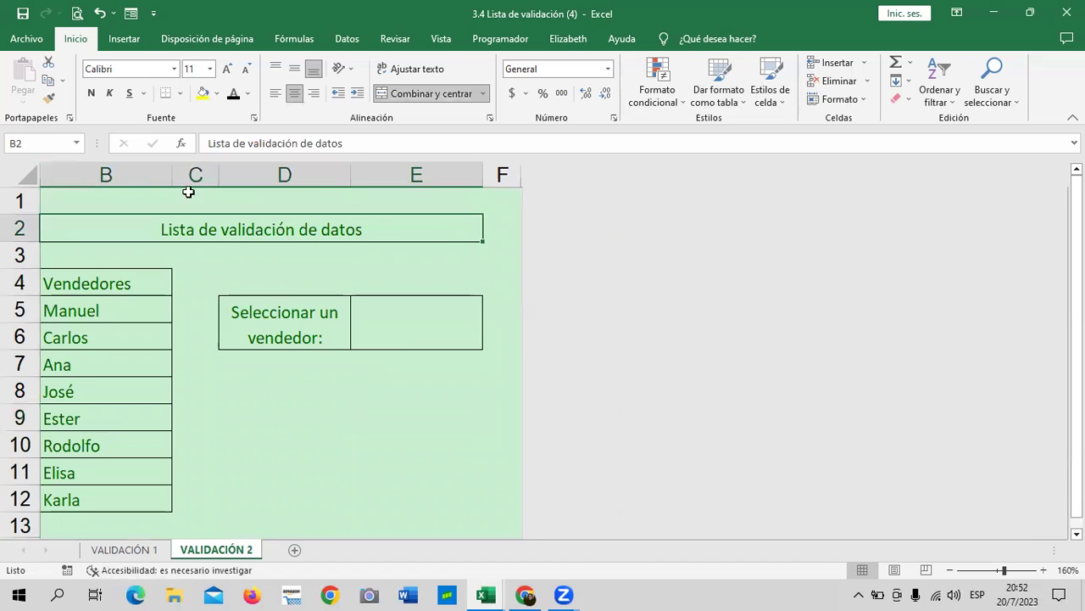
left_click(359, 324)
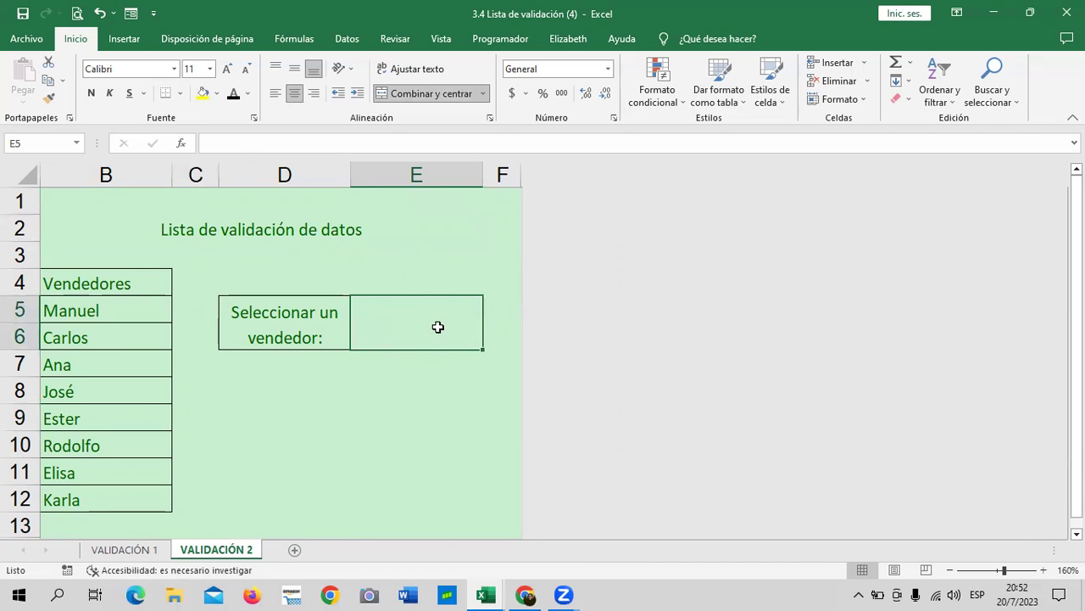
left_click(94, 307)
left_click(118, 273)
scroll(139, 404, "down", 1)
scroll(138, 403, "down", 2)
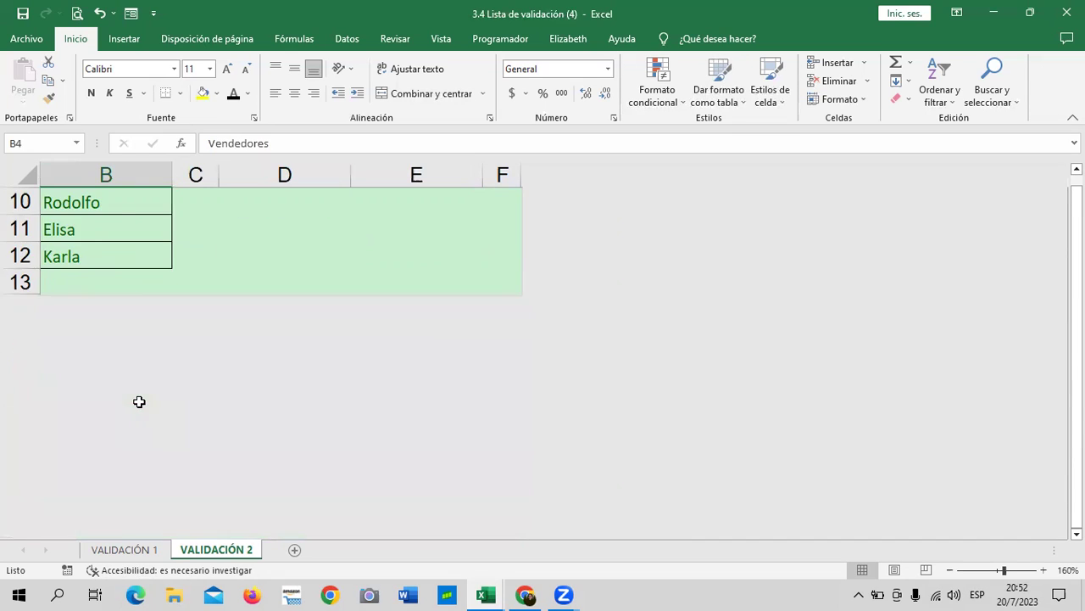
scroll(139, 404, "up", 3)
left_click(322, 417)
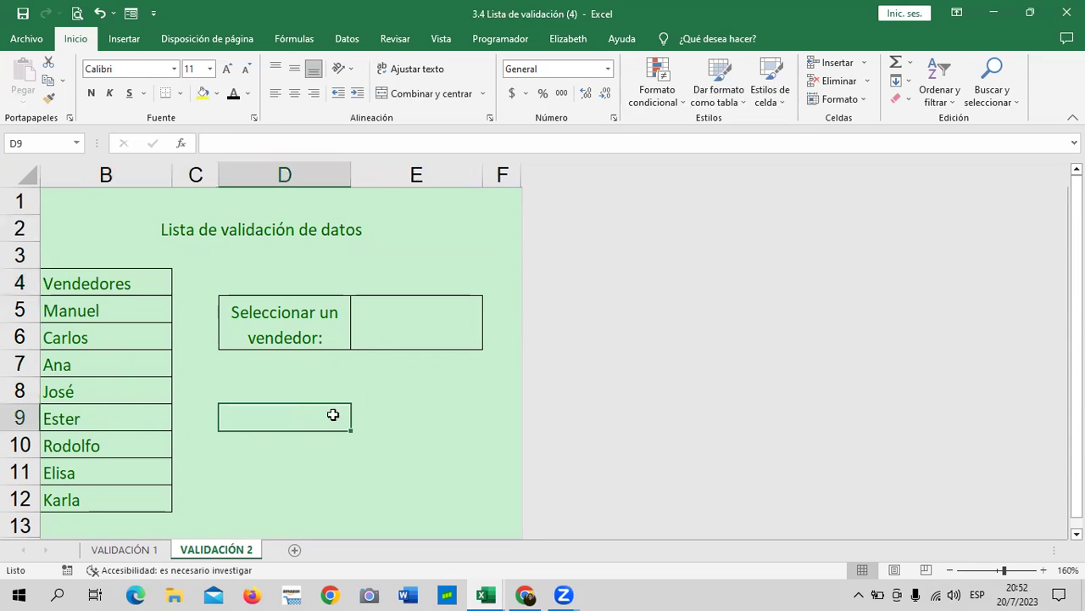
left_click(393, 329)
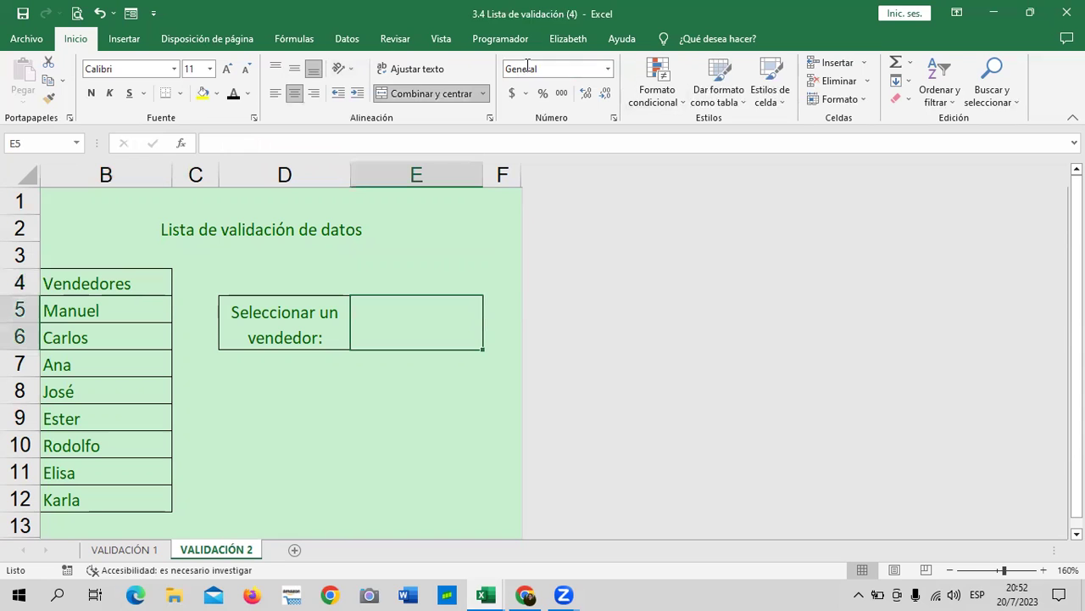
Give E5 a Lista validation with source =$B$5:$B$12
left_click(347, 40)
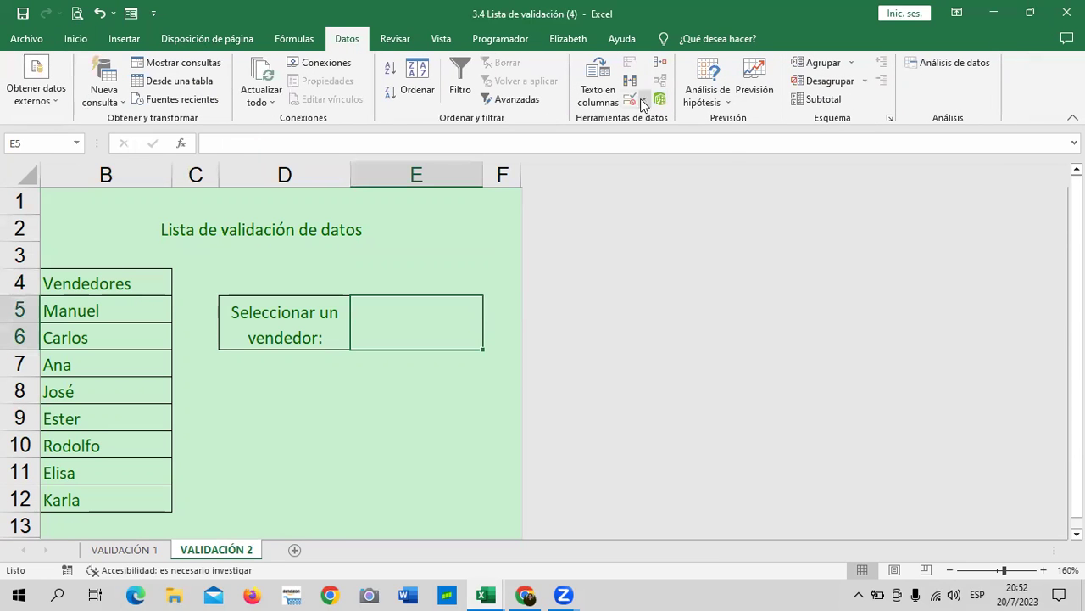
left_click(642, 101)
left_click(514, 218)
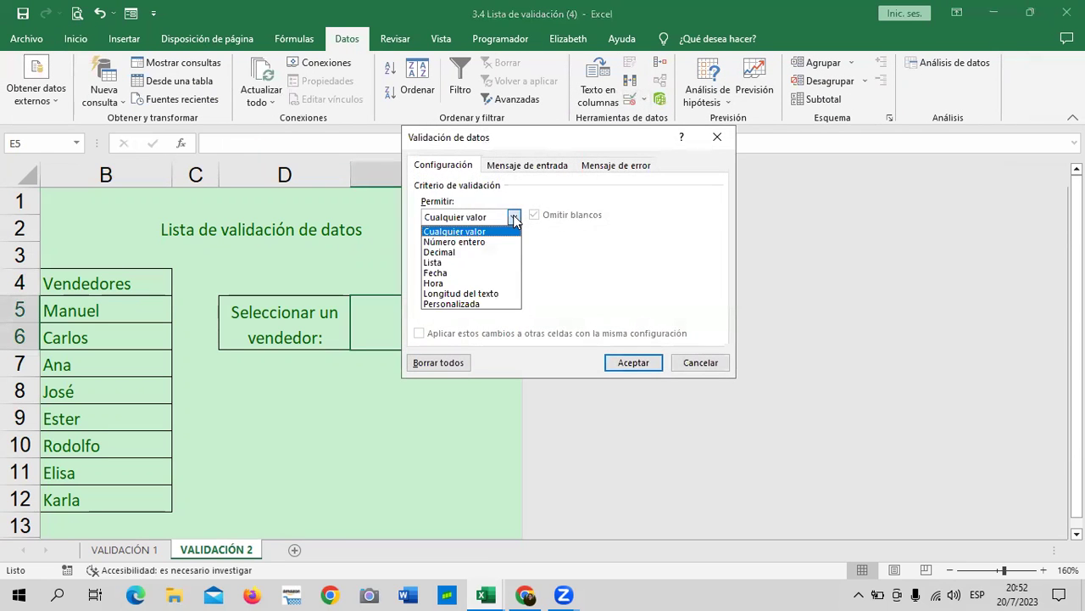
left_click(471, 263)
left_click(644, 280)
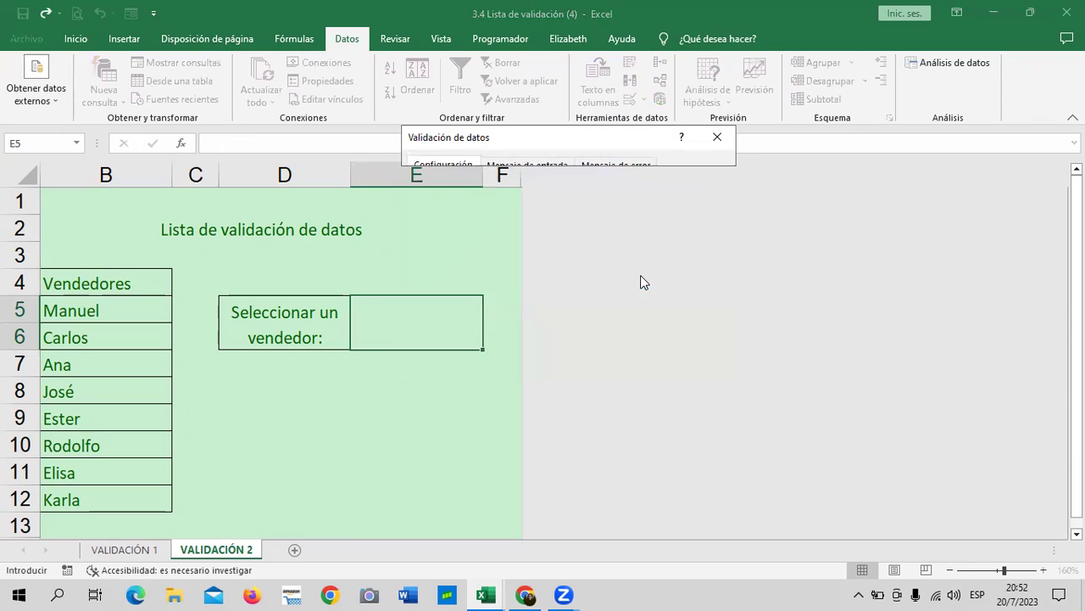
left_click_drag(117, 303, 117, 493)
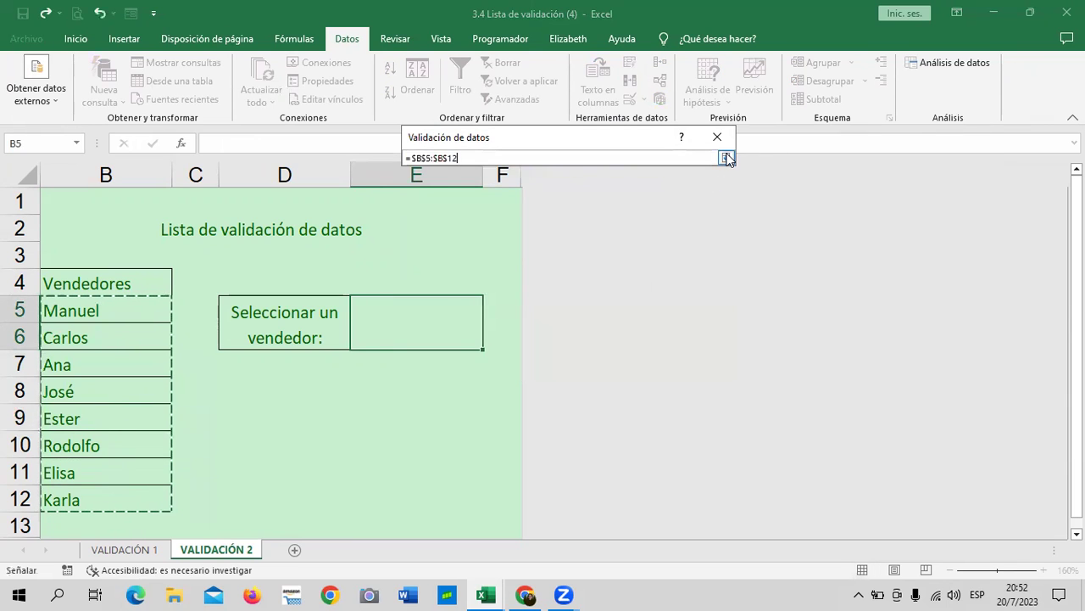
left_click(726, 158)
left_click(690, 361)
Test the E5 dropdown through Carlos, Rodolfo, Elisa and Karla, leave Manuel, and return to VALIDACIÓN 1
left_click(446, 394)
left_click(437, 319)
left_click(490, 314)
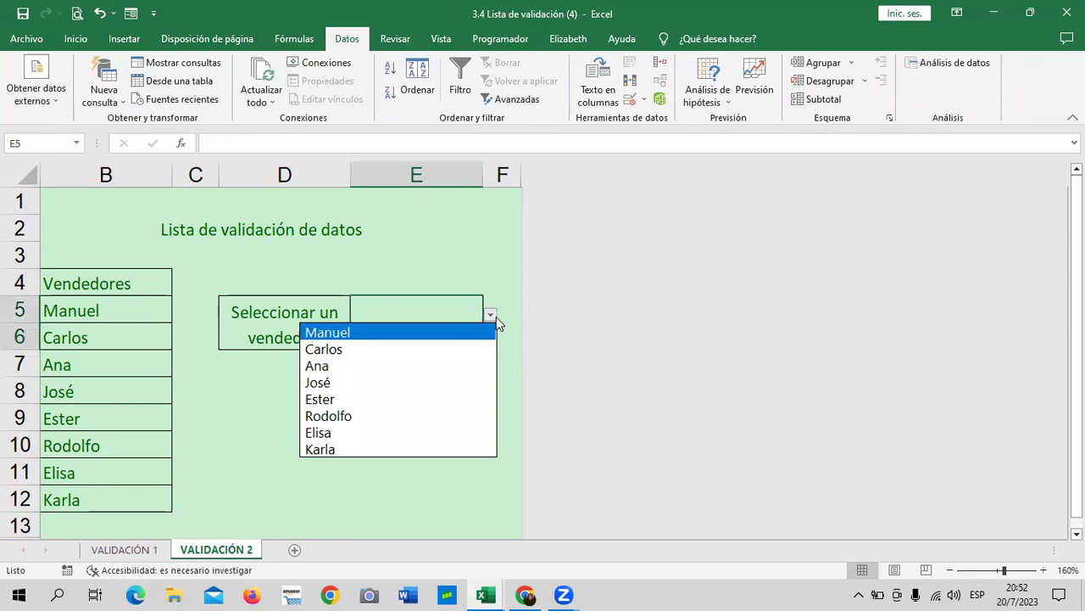
left_click(449, 350)
left_click(490, 315)
left_click(424, 415)
left_click(490, 315)
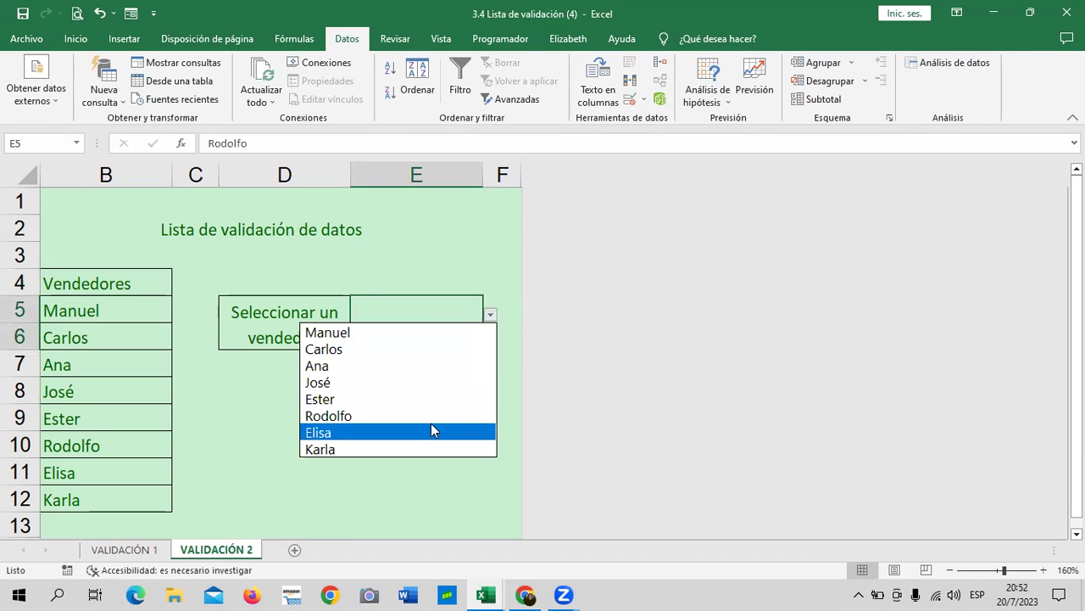
left_click(431, 423)
left_click(490, 315)
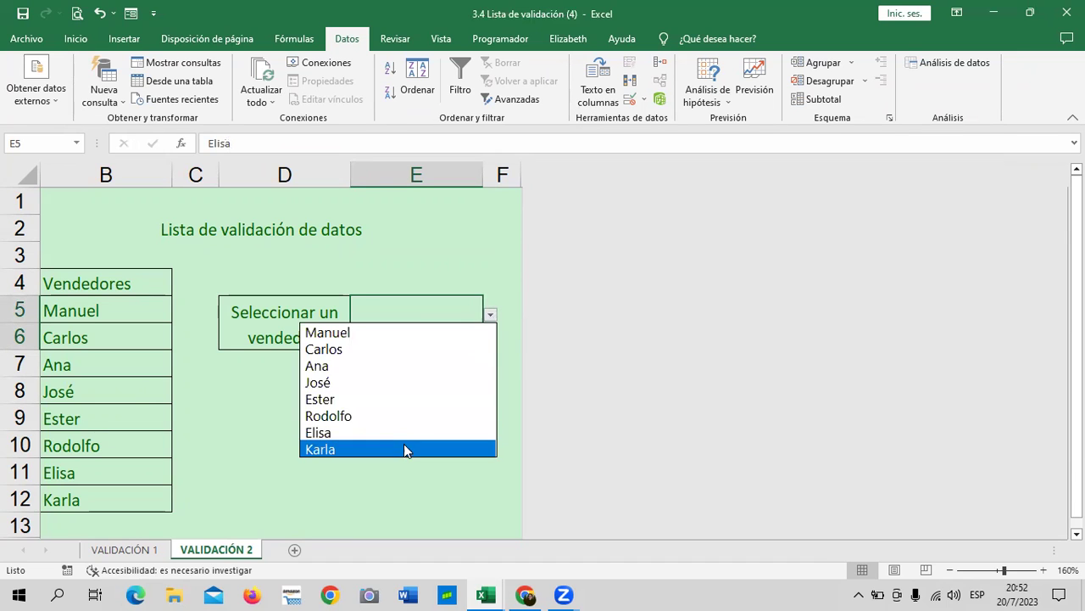
left_click(404, 447)
left_click(490, 314)
key("Up")
key("Return")
left_click(412, 407)
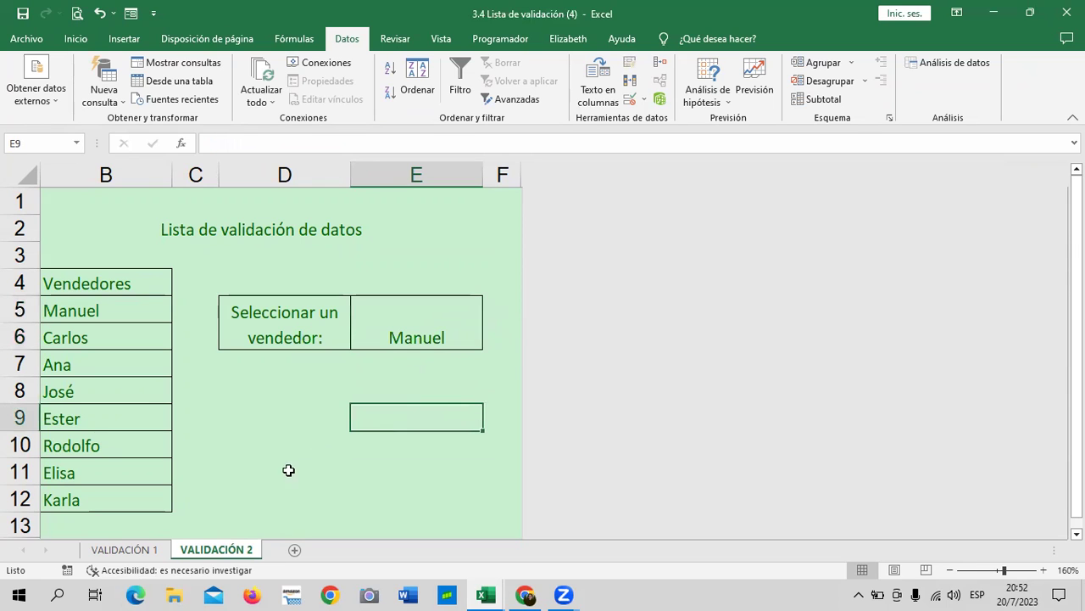
left_click(140, 551)
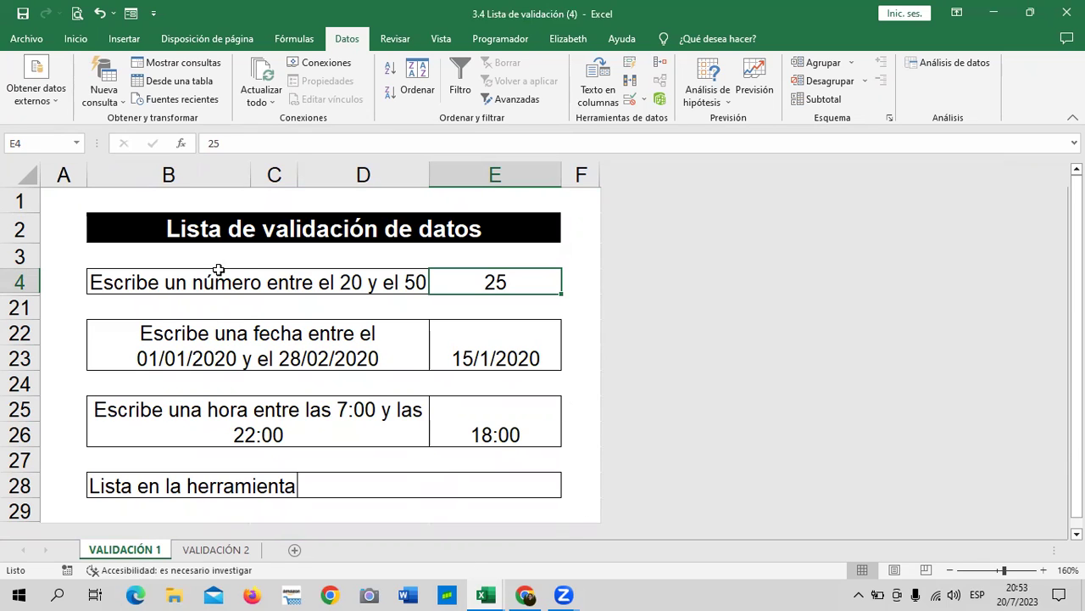
Clear all validation rules from the answer cells E4:E23
left_click_drag(504, 282, 501, 441)
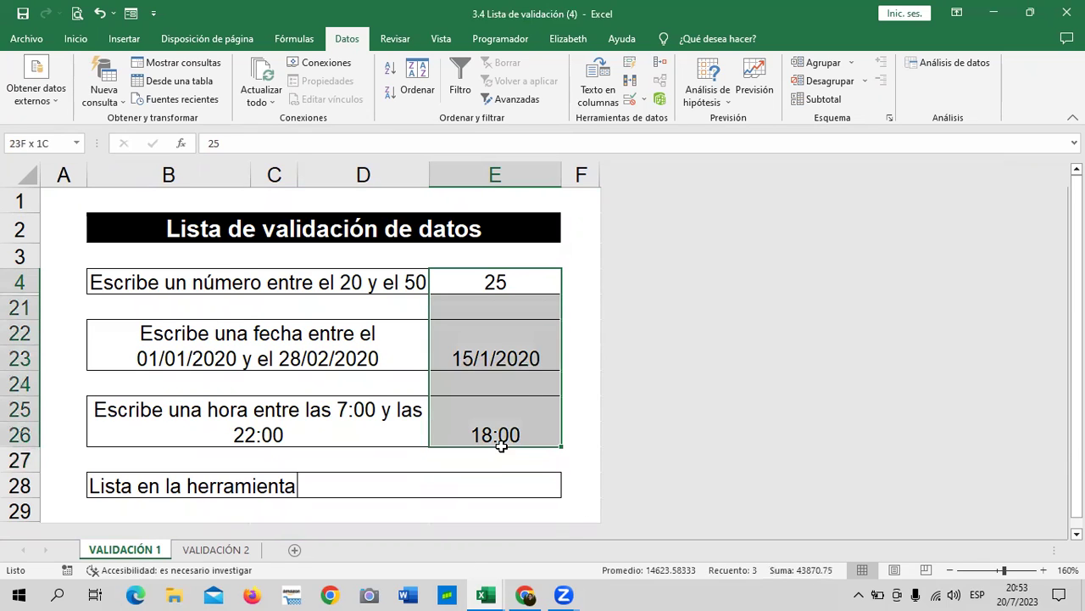
left_click(629, 98)
left_click(516, 340)
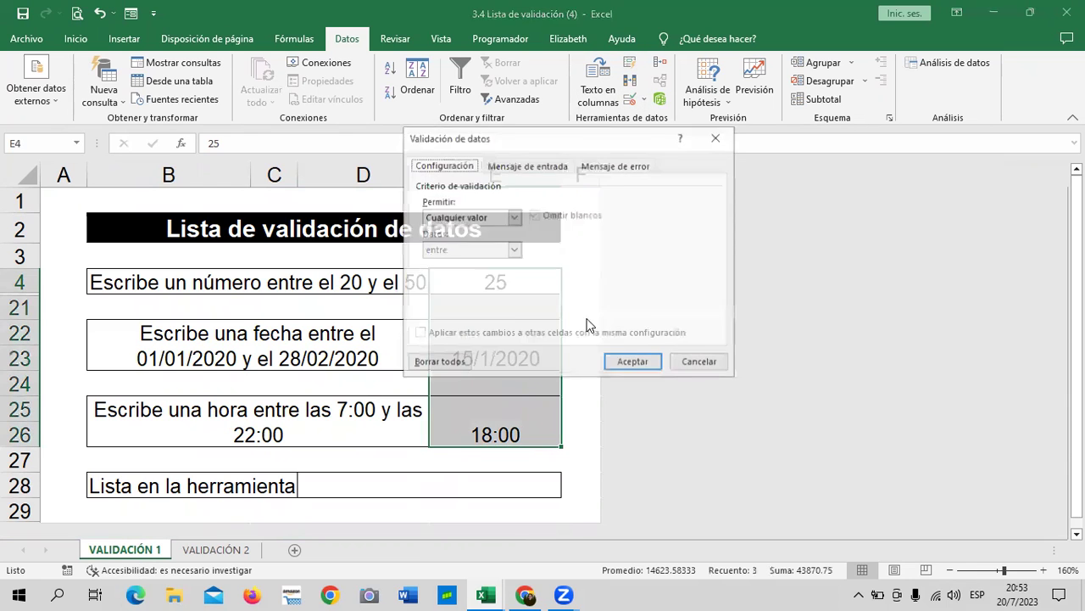
left_click(441, 362)
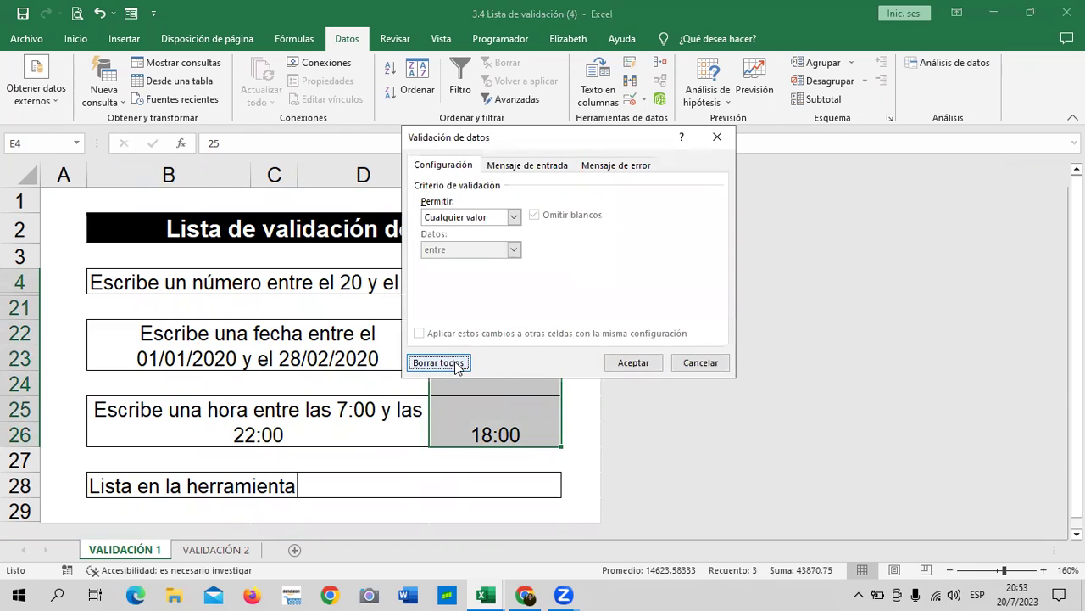
left_click(646, 363)
left_click(596, 359)
Delete the test values 25, 15/1/2020 and 18:00 from E4:E26
left_click_drag(529, 283, 531, 429)
key("Delete")
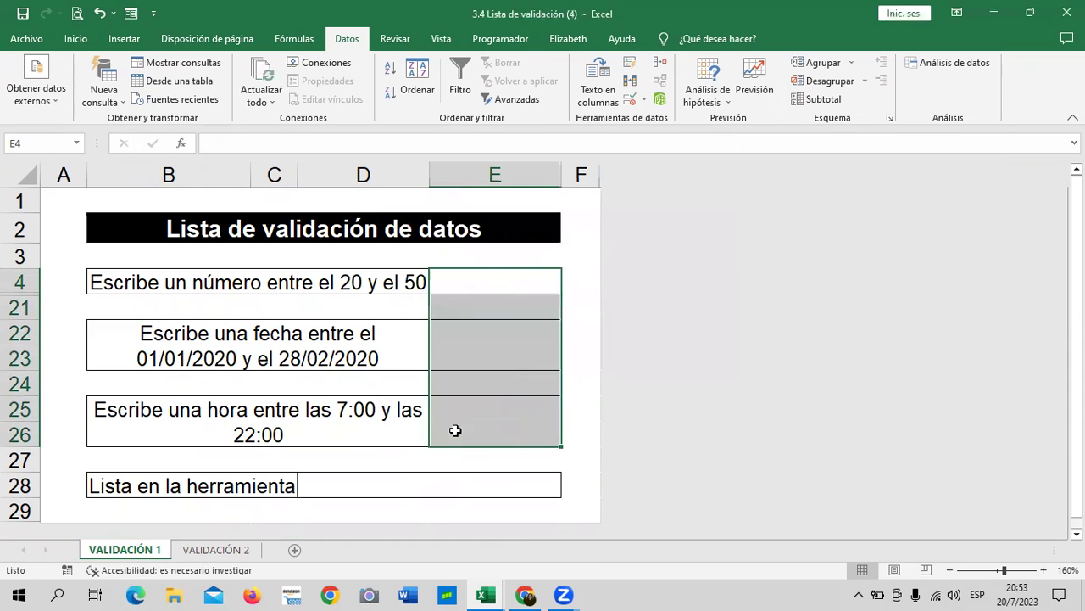
left_click(441, 482)
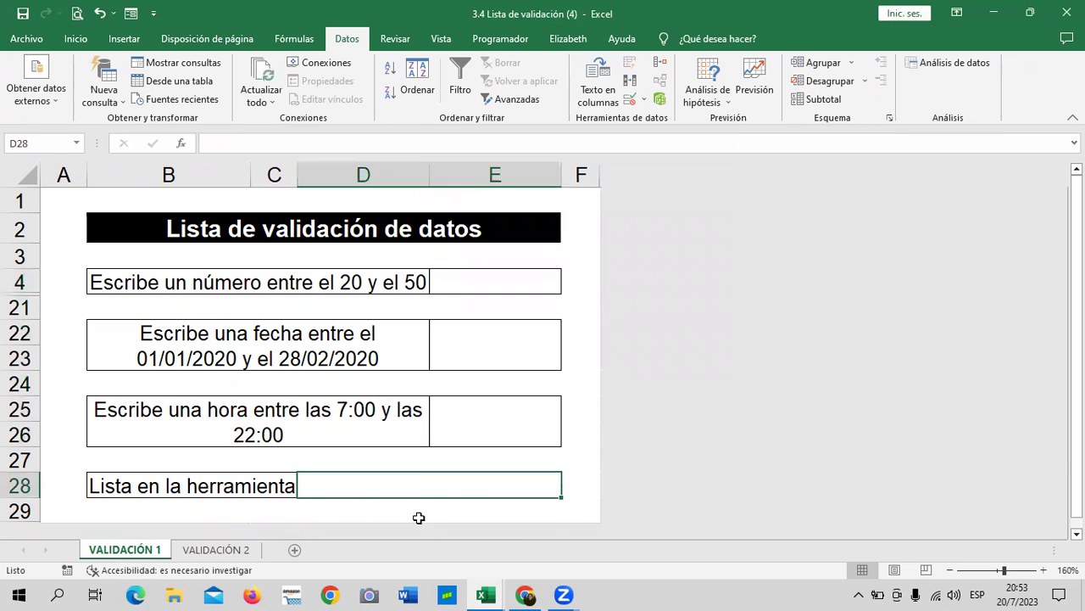
left_click(543, 465)
left_click(504, 479)
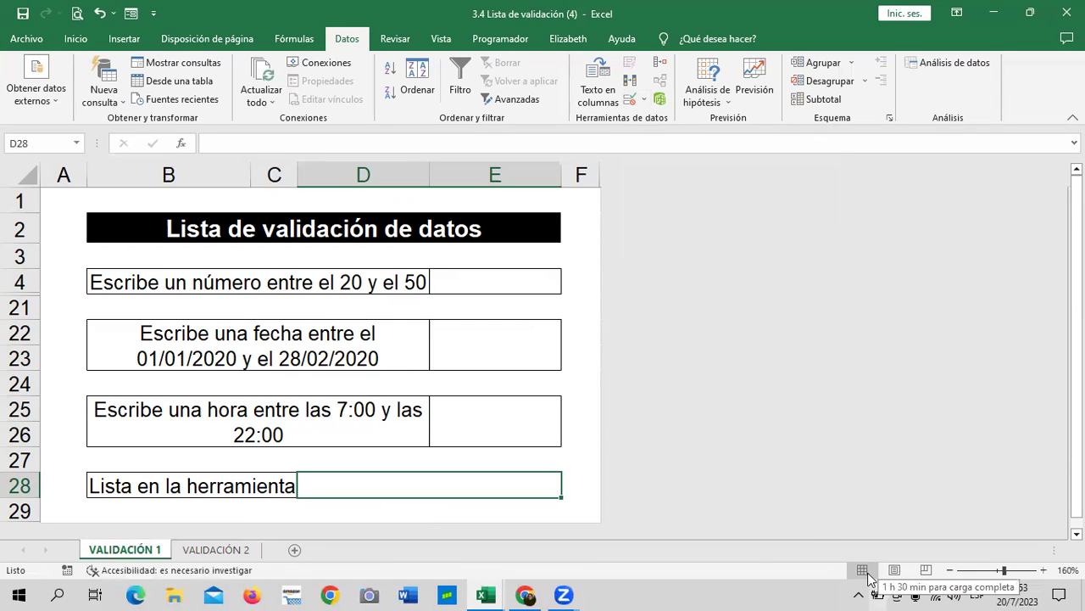
Add a Número entero validation to E4 allowing values between 20 and 50
left_click(535, 286)
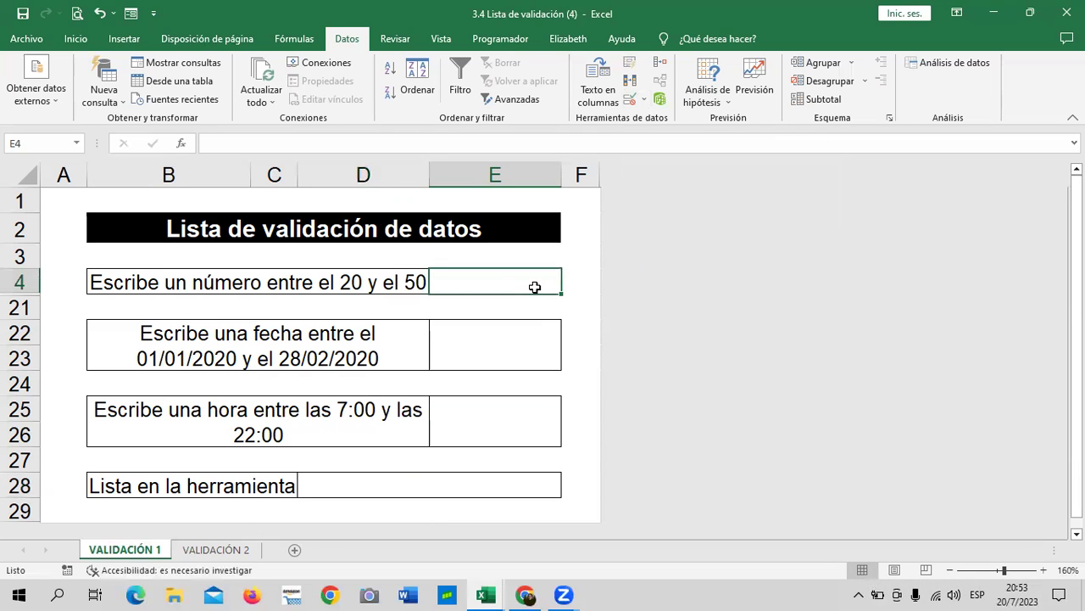
left_click(629, 100)
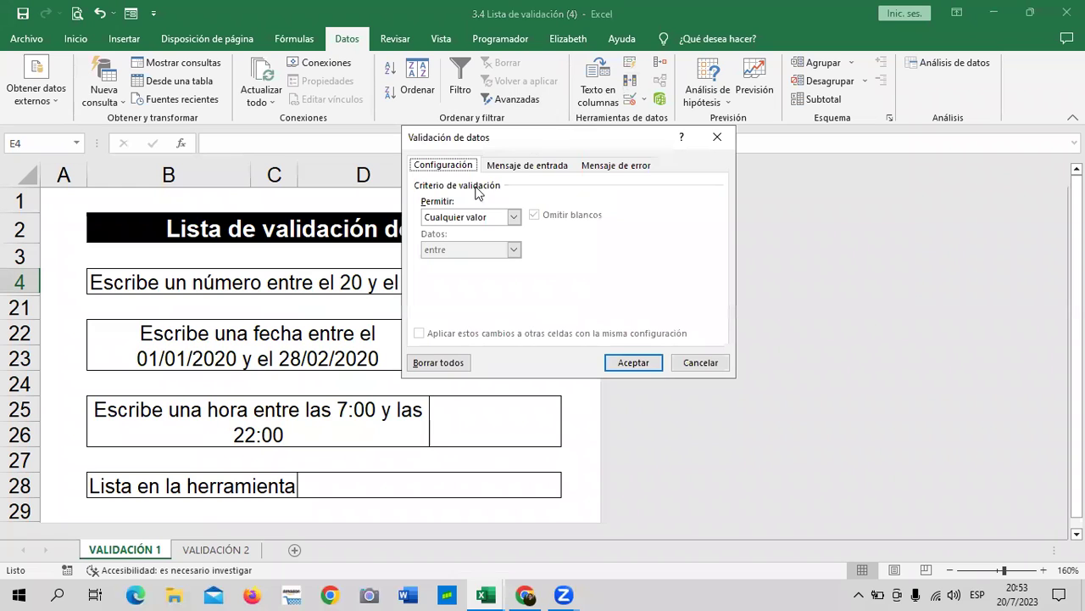
left_click(513, 219)
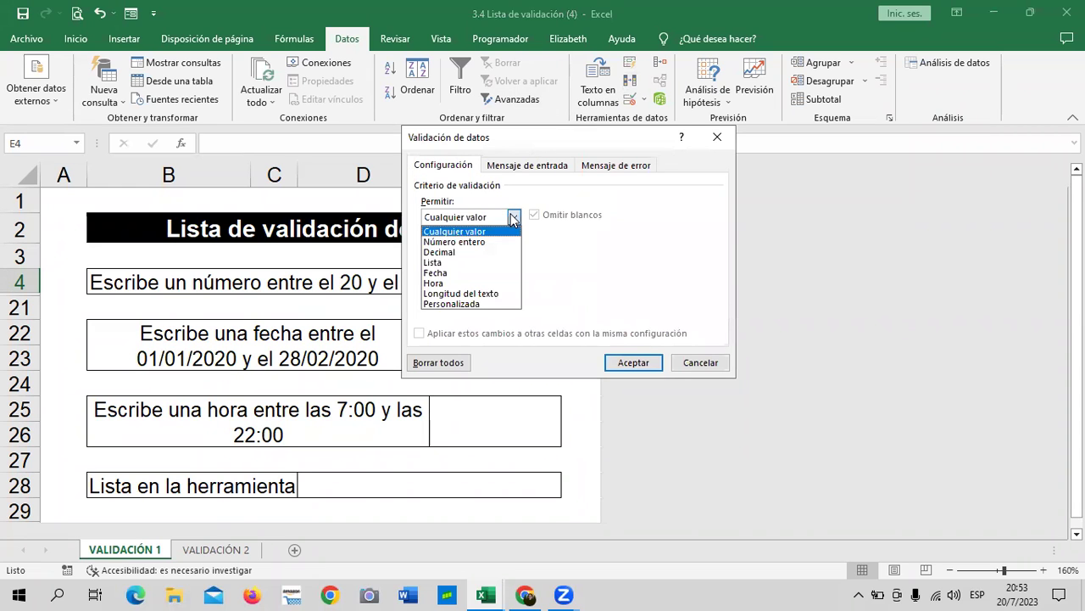
left_click(465, 238)
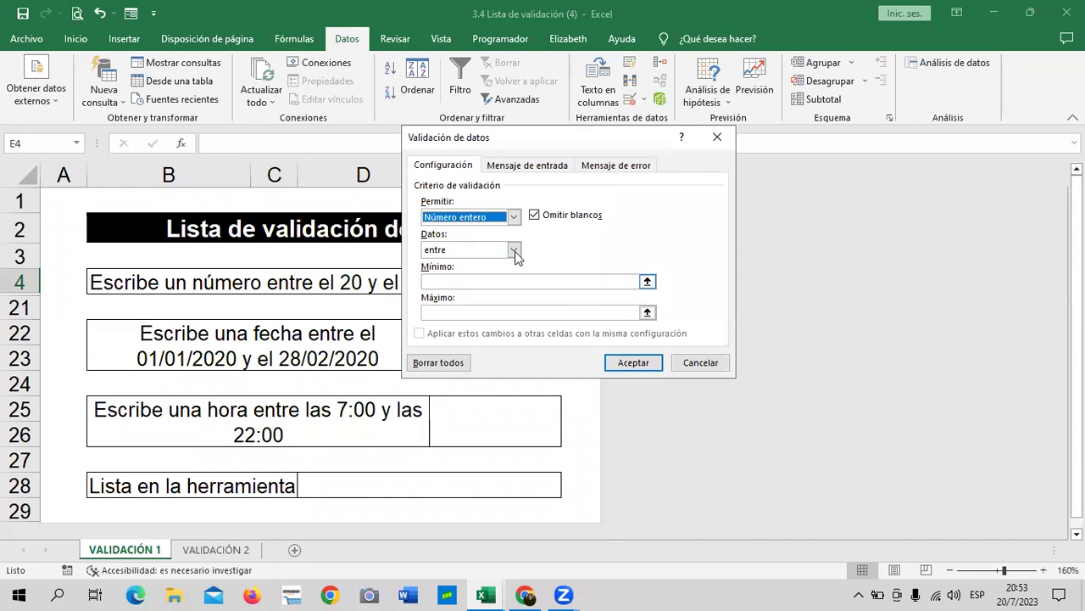
left_click(505, 282)
type("20")
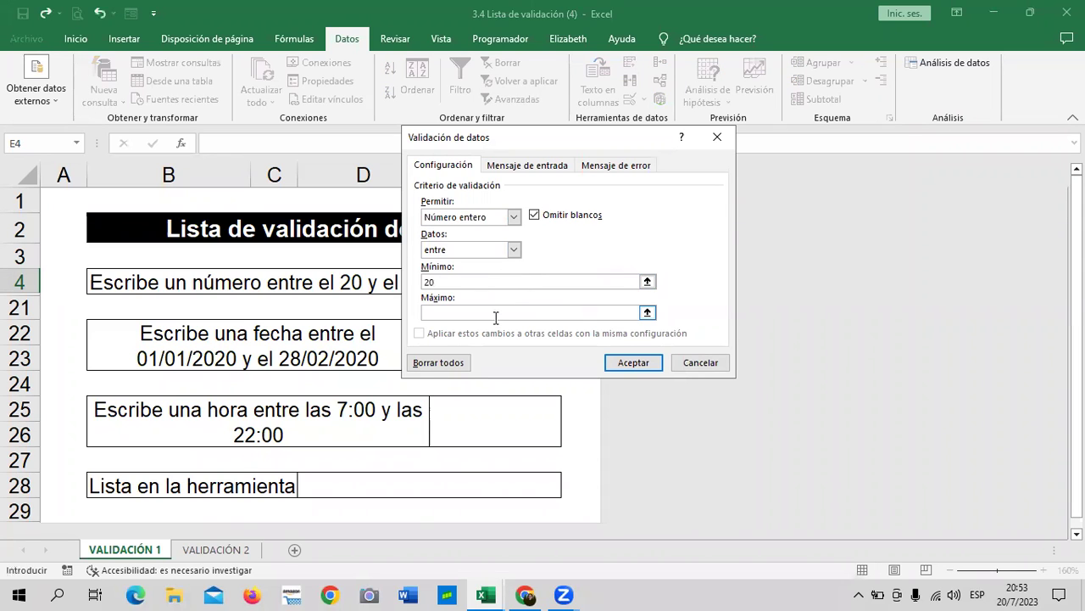
key("Tab")
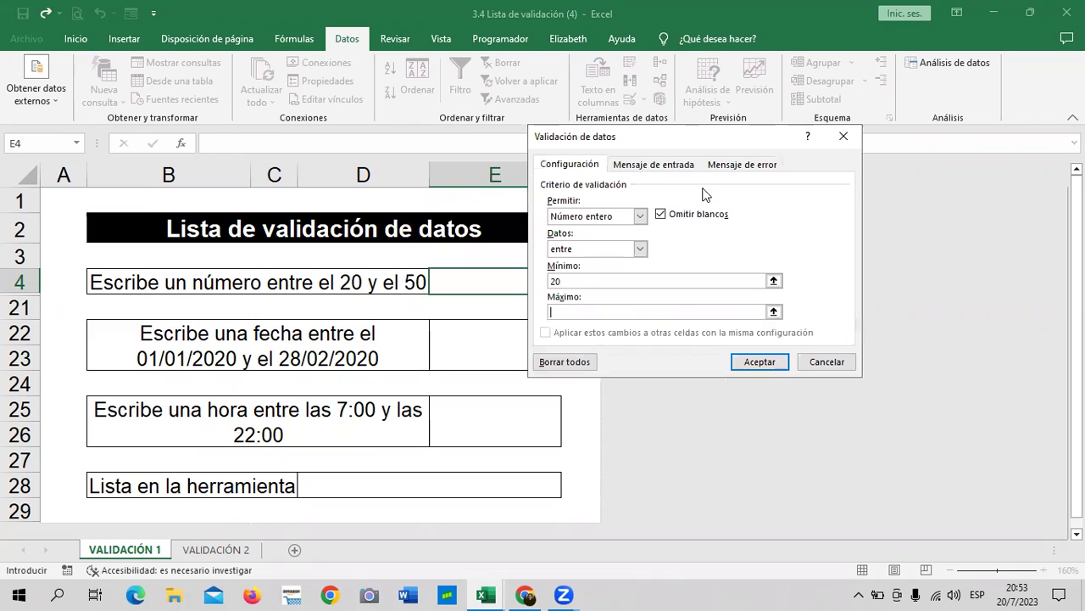
type("0")
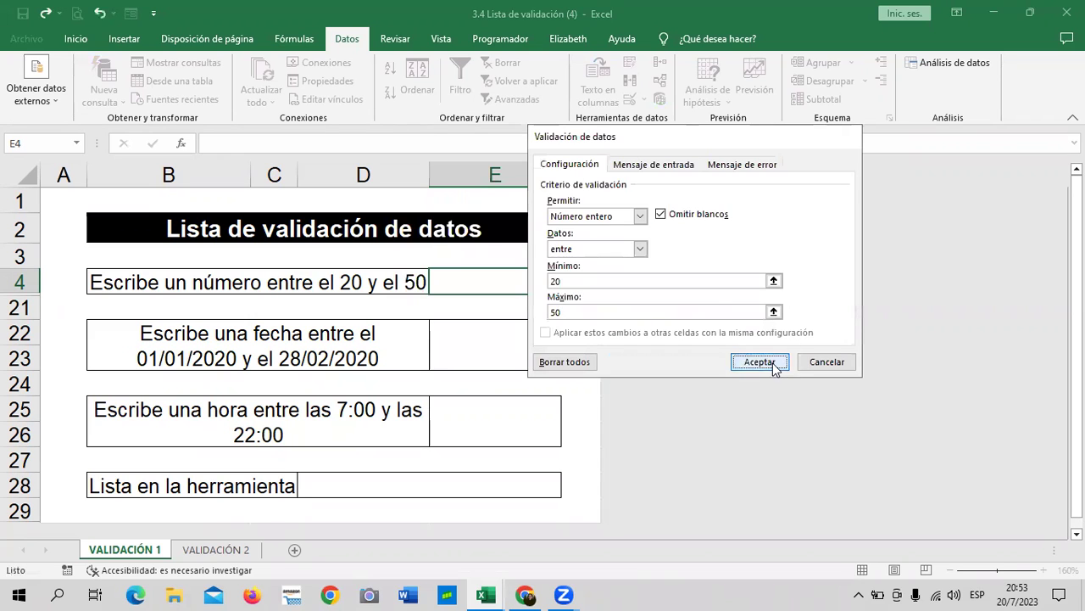
left_click(760, 362)
left_click(577, 283)
left_click(313, 282)
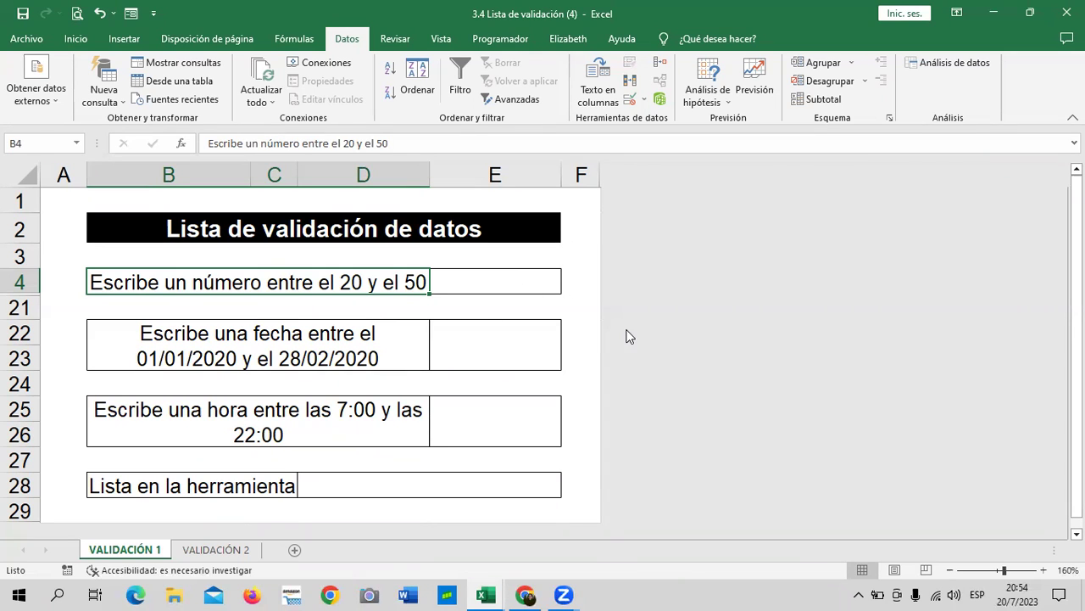
Test E4's 20–50 rule: 10 is rejected, then 25 is accepted
left_click(540, 284)
type("10")
key("Return")
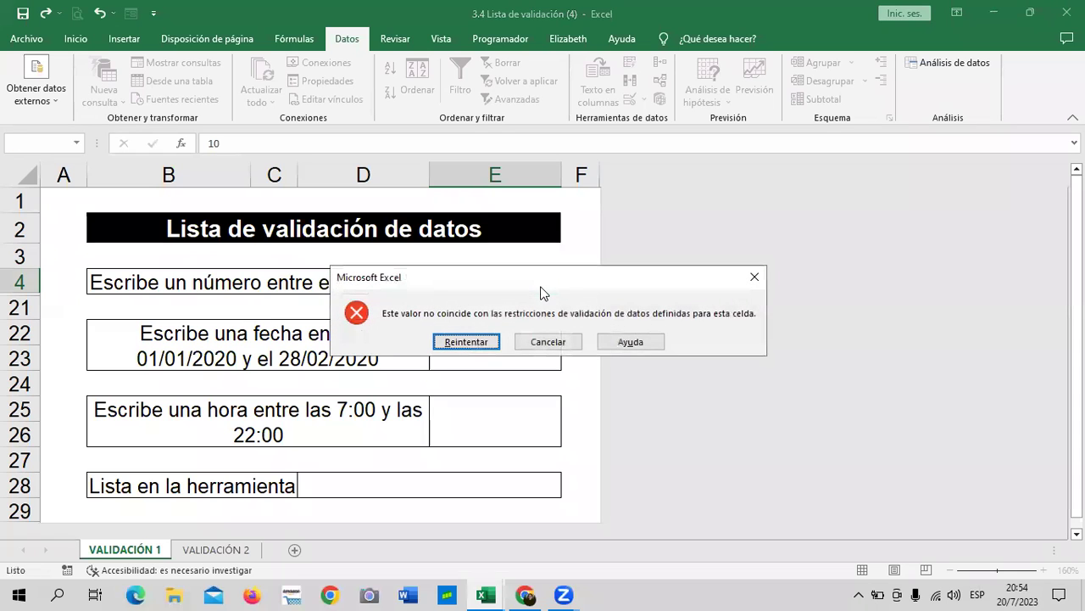
key("Return")
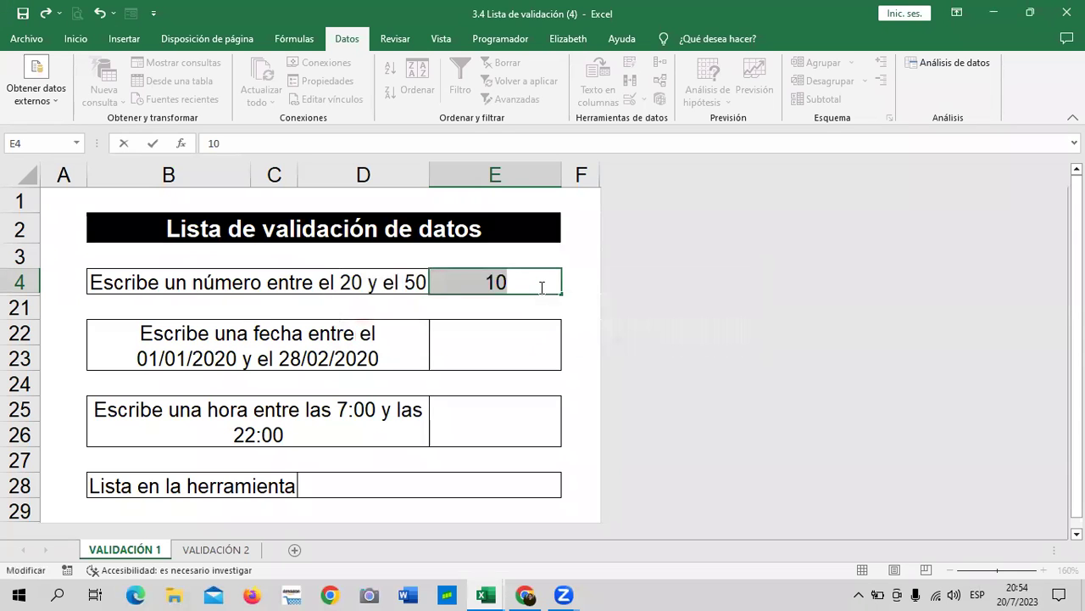
type("25")
key("Return")
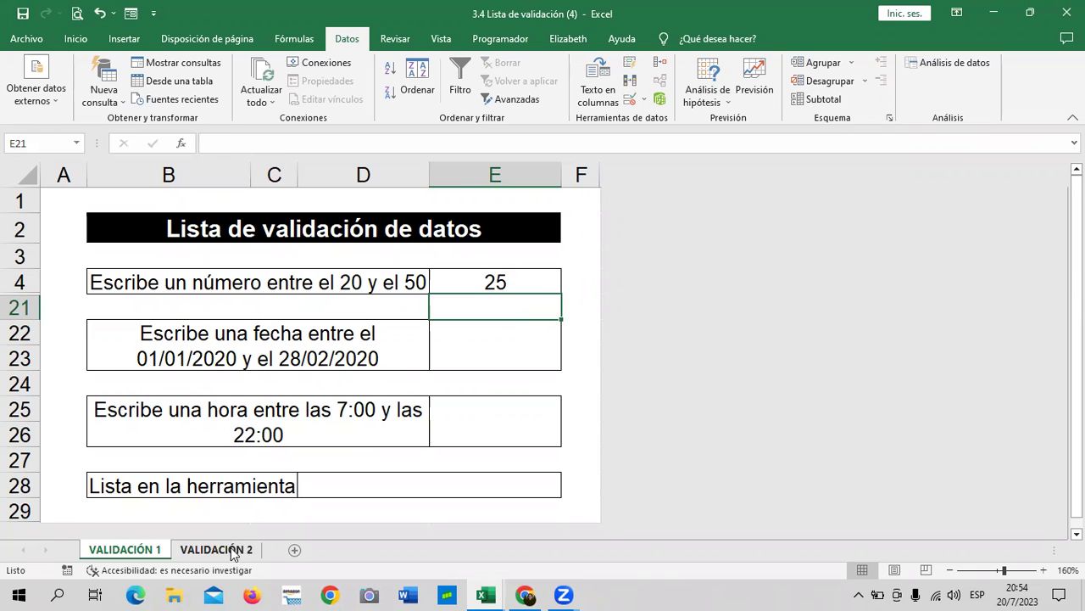
mouse_move(525, 594)
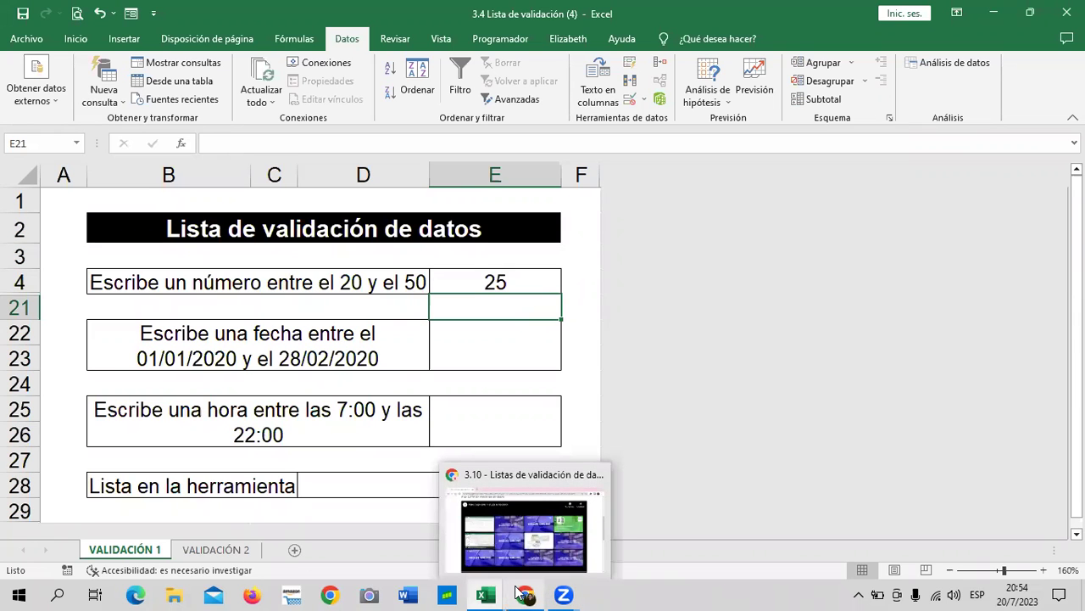
left_click(513, 550)
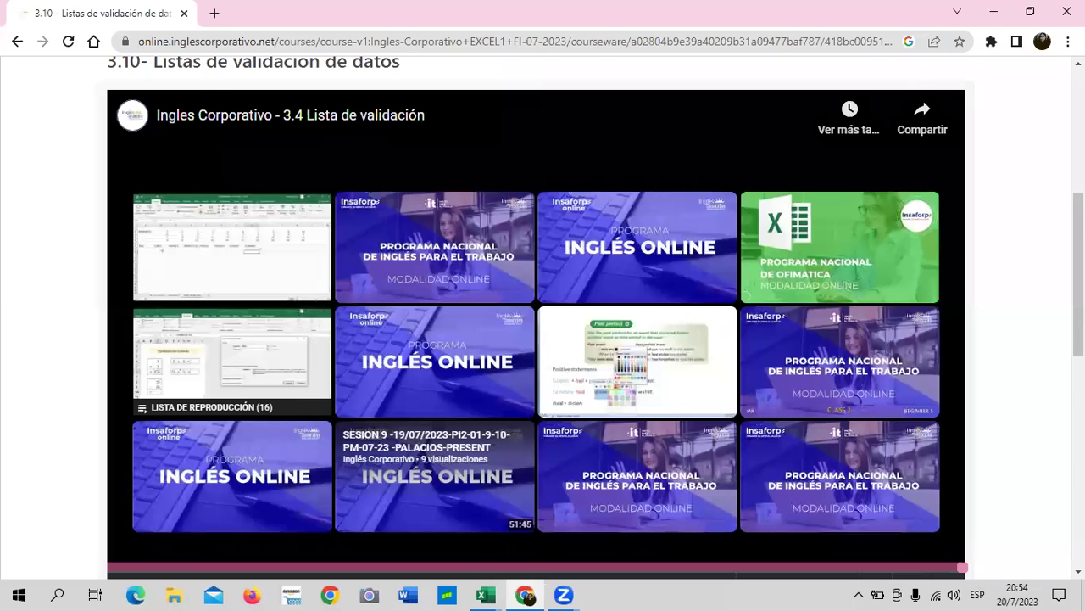
scroll(118, 336, "down", 4)
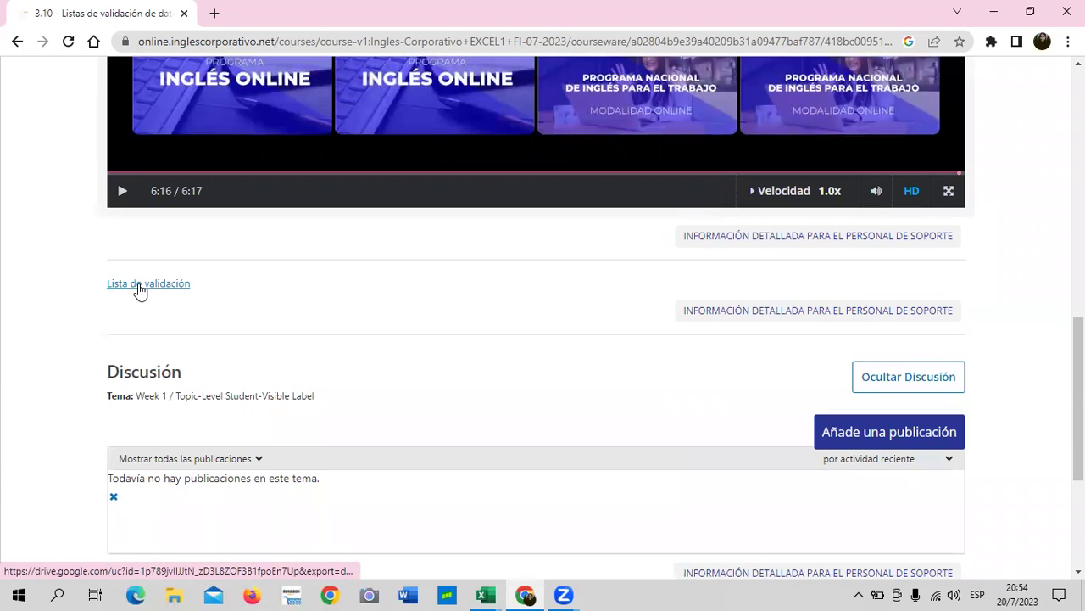
scroll(242, 368, "up", 3)
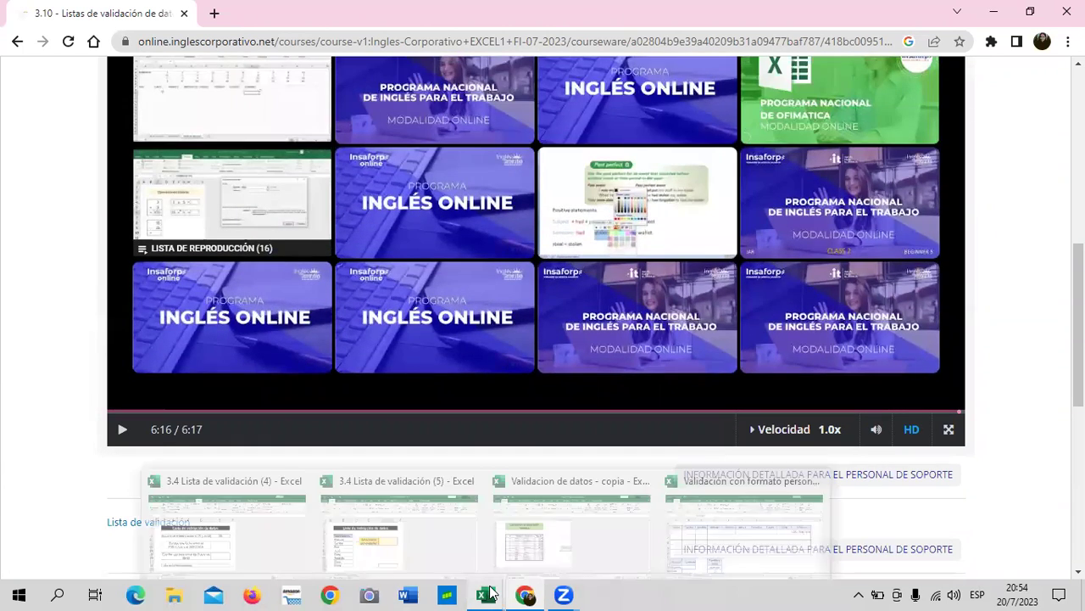
left_click(687, 547)
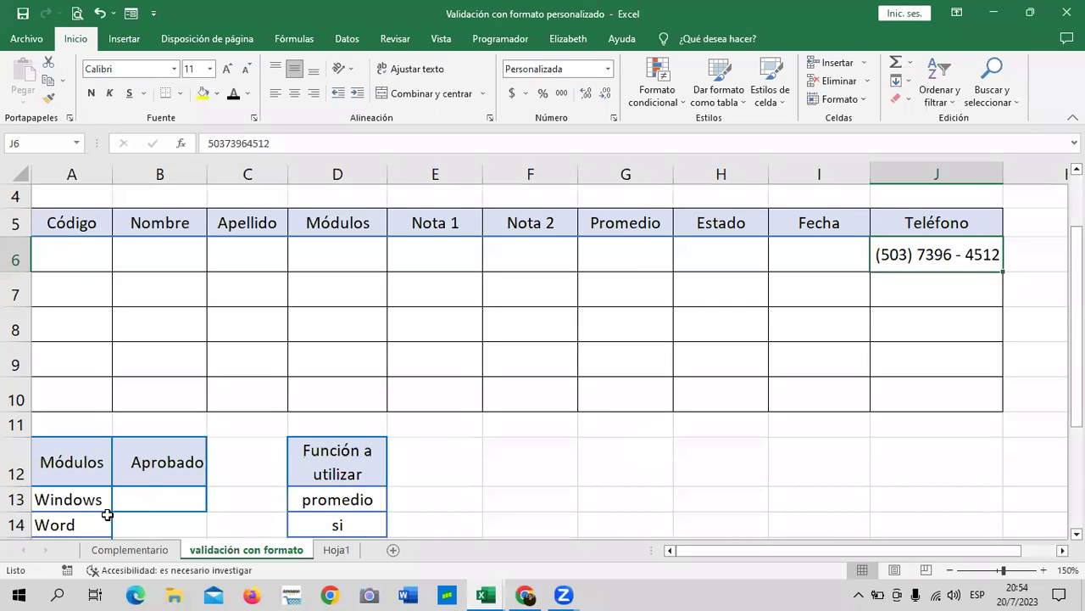
left_click(111, 549)
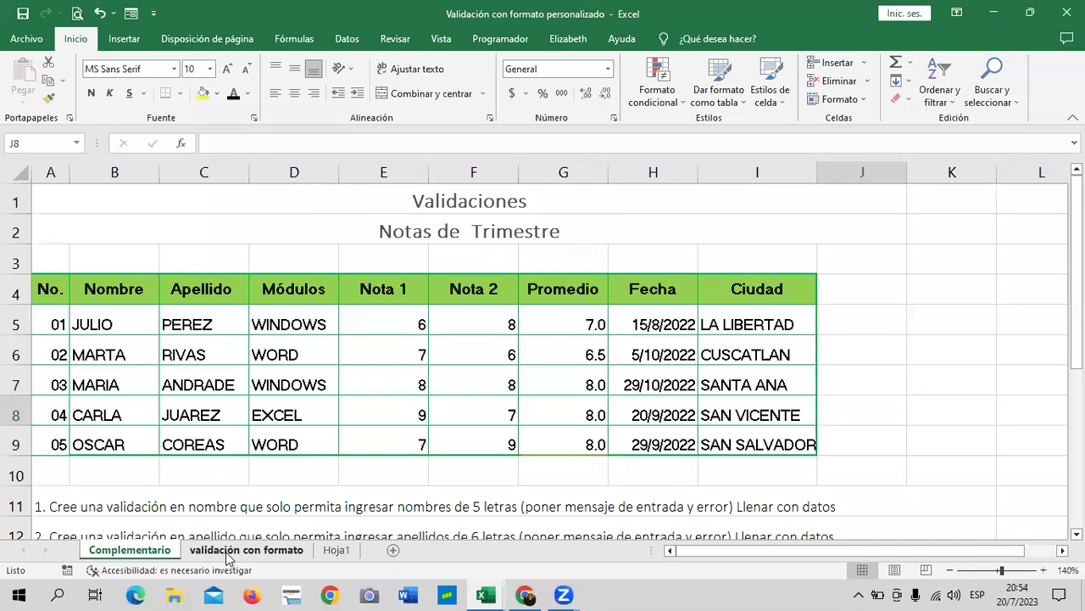
left_click(227, 553)
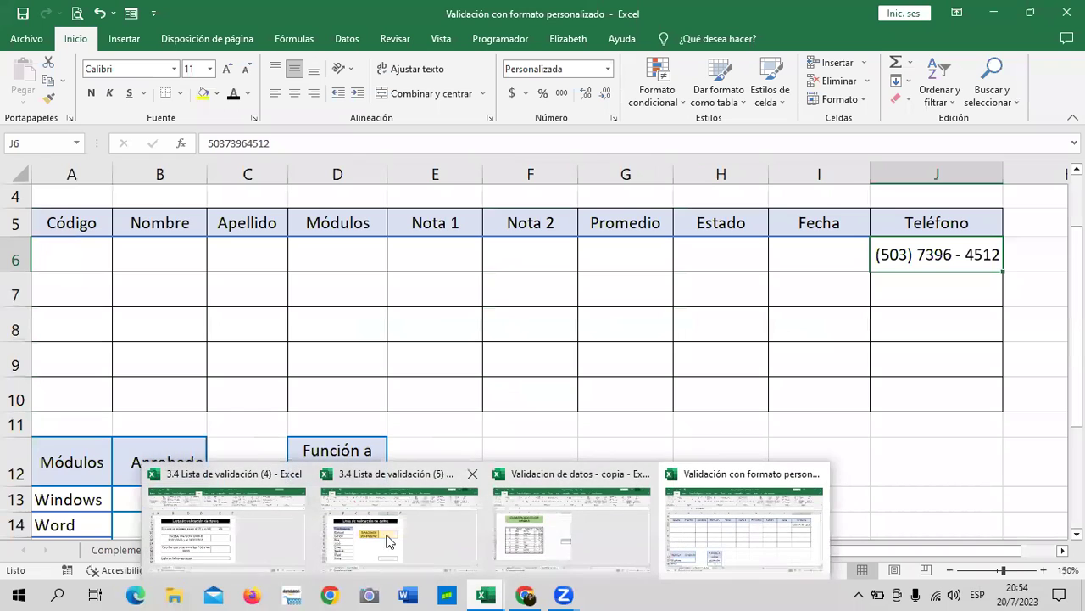
left_click(268, 525)
left_click(237, 550)
left_click(152, 549)
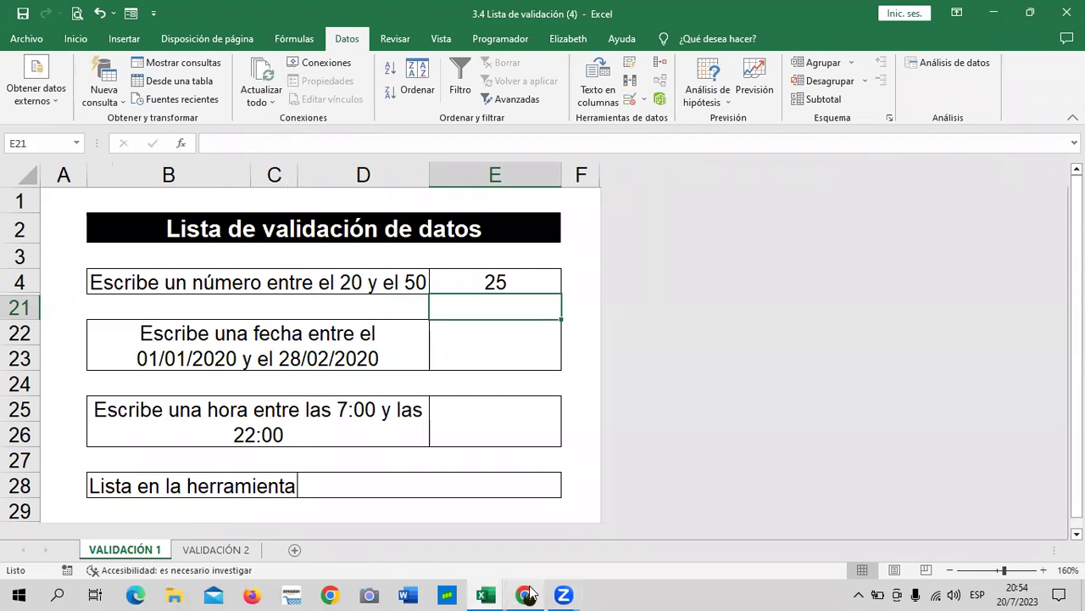
mouse_move(526, 595)
left_click(501, 481)
scroll(500, 480, "down", 2)
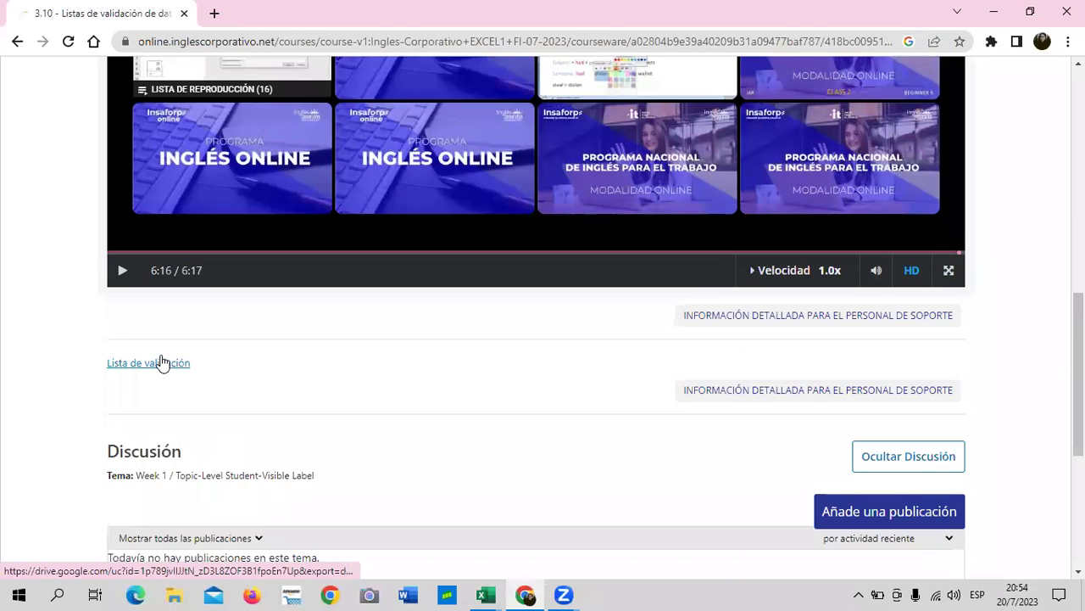
scroll(334, 397, "up", 2)
scroll(335, 400, "up", 2)
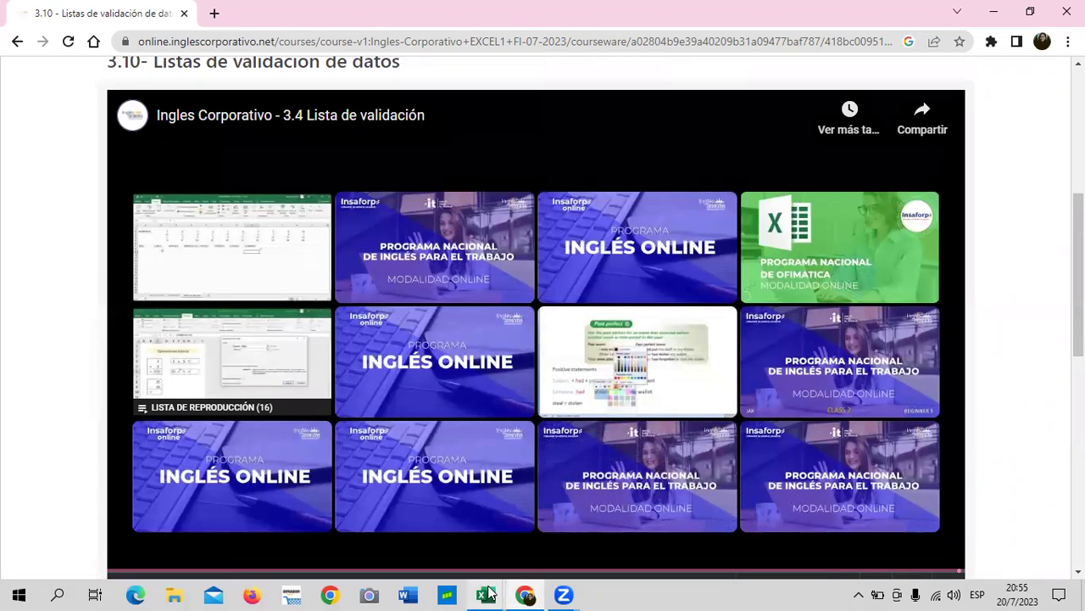
Return to the 3.4 Lista de validación (4) workbook and select the date answer cell E22
mouse_move(485, 595)
left_click(243, 538)
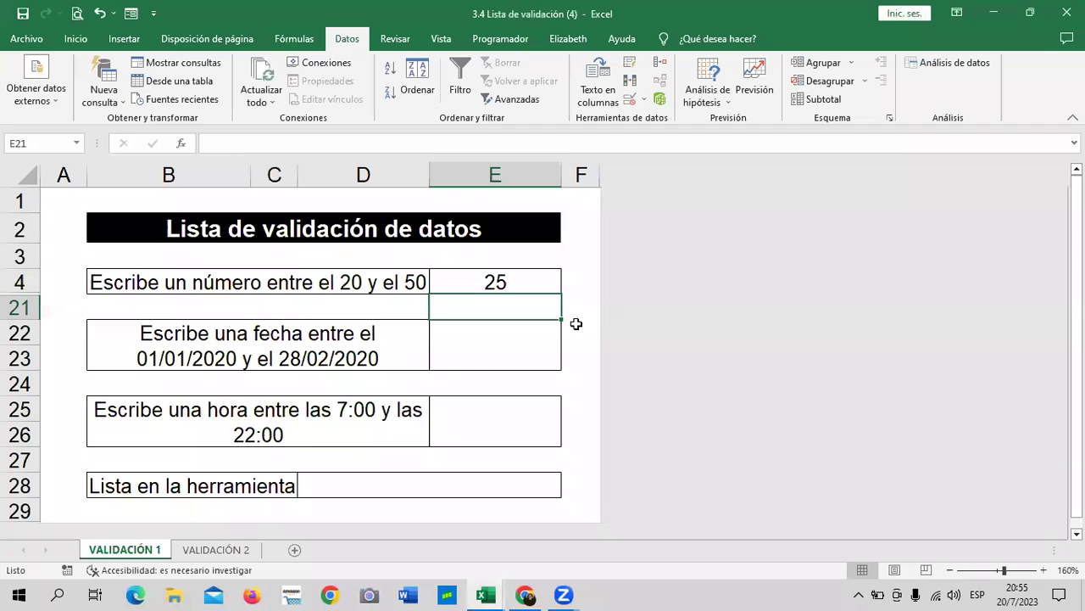
left_click(573, 380)
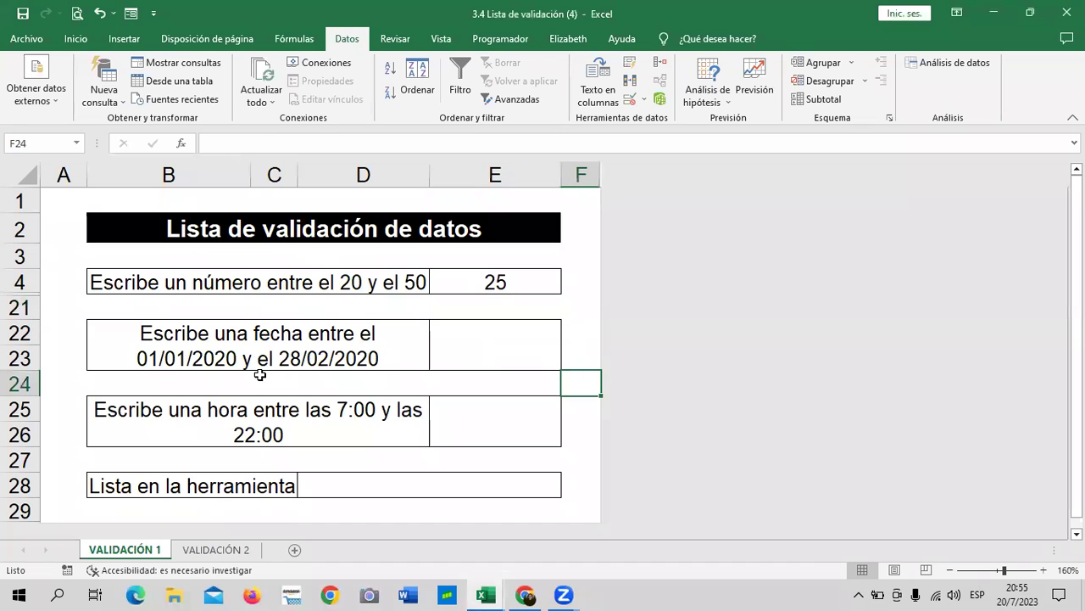
left_click(376, 342)
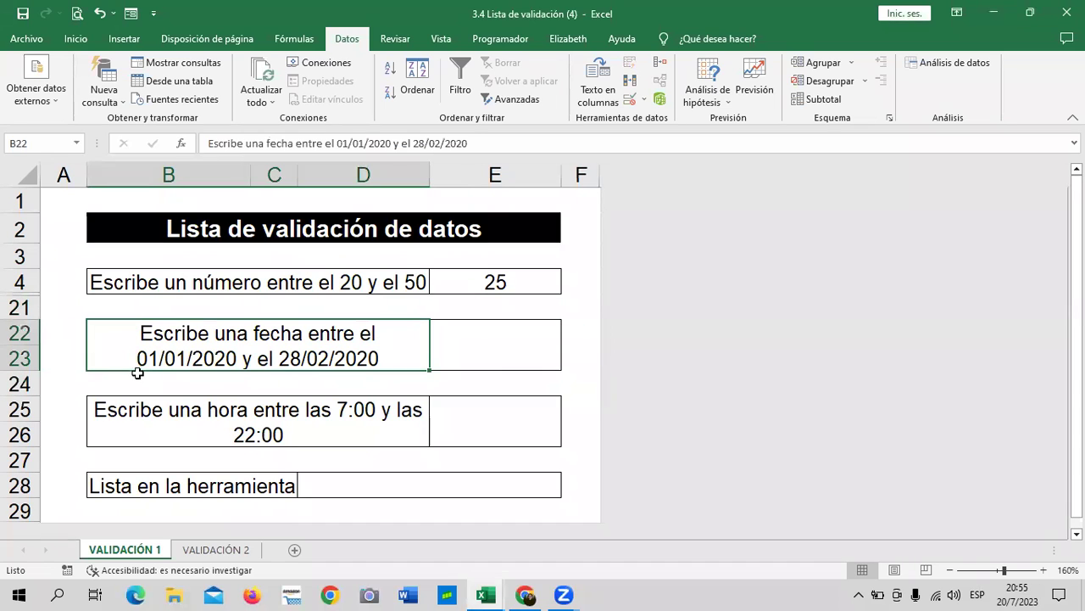
left_click(501, 340)
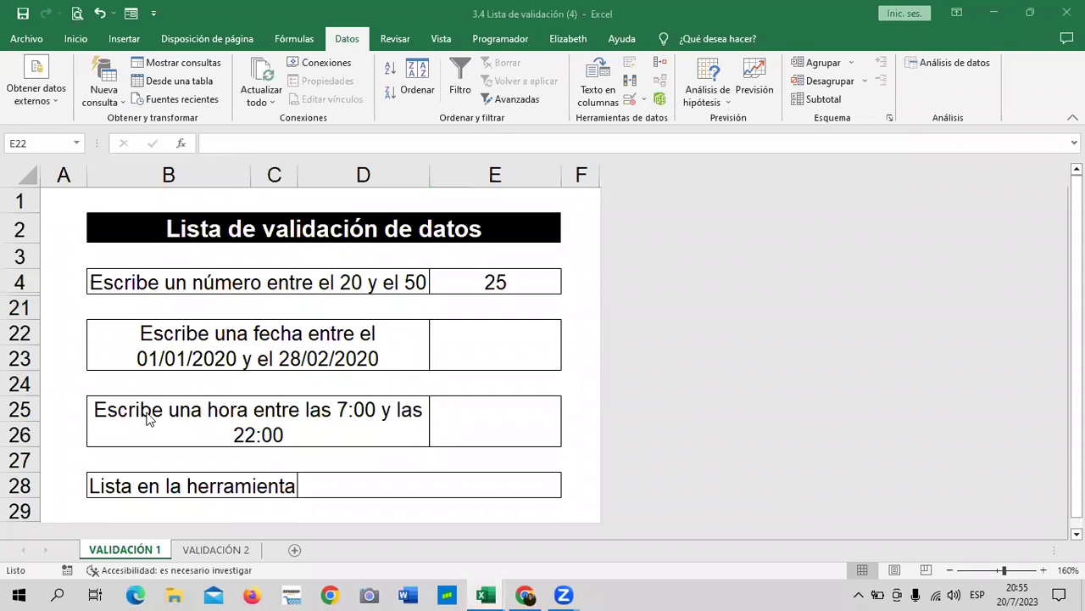
Set E22's validation to Fecha between 1/1/20 and 28/2/20 and apply it
left_click(630, 99)
left_click(639, 218)
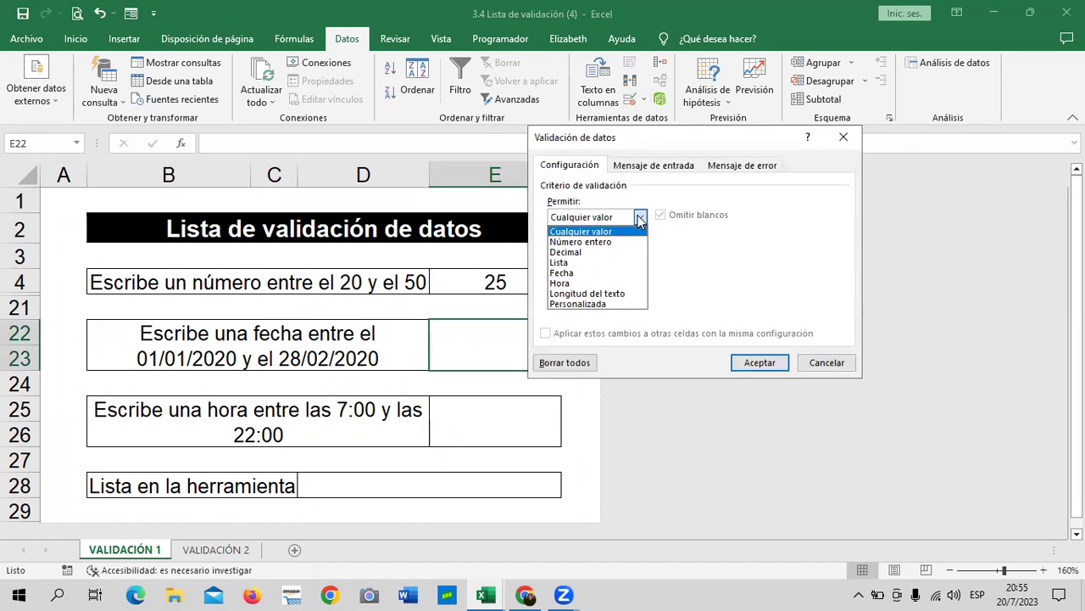
left_click(594, 274)
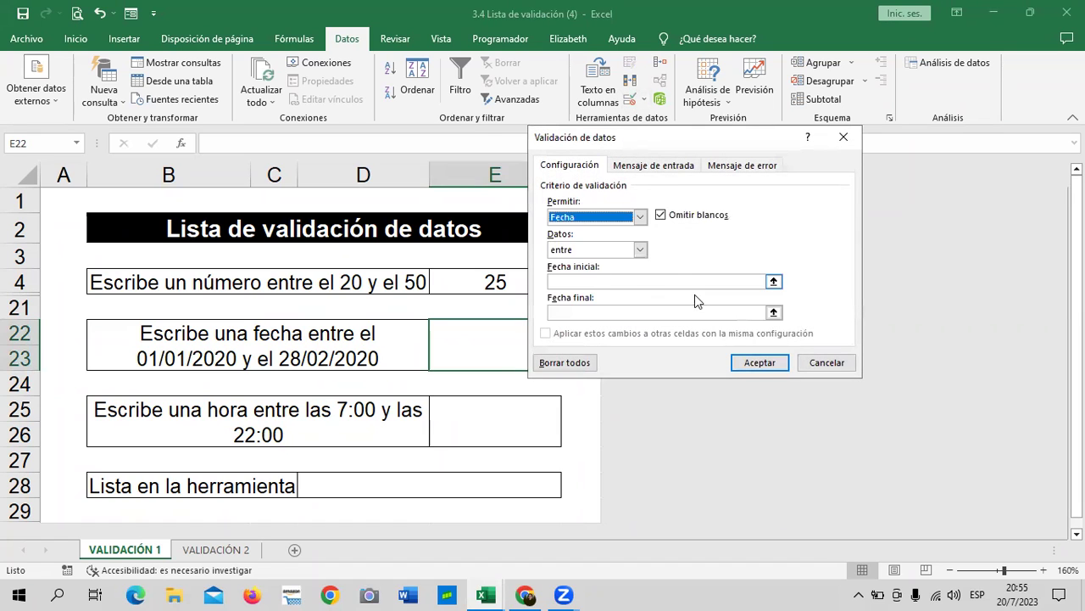
left_click(666, 281)
type("1/")
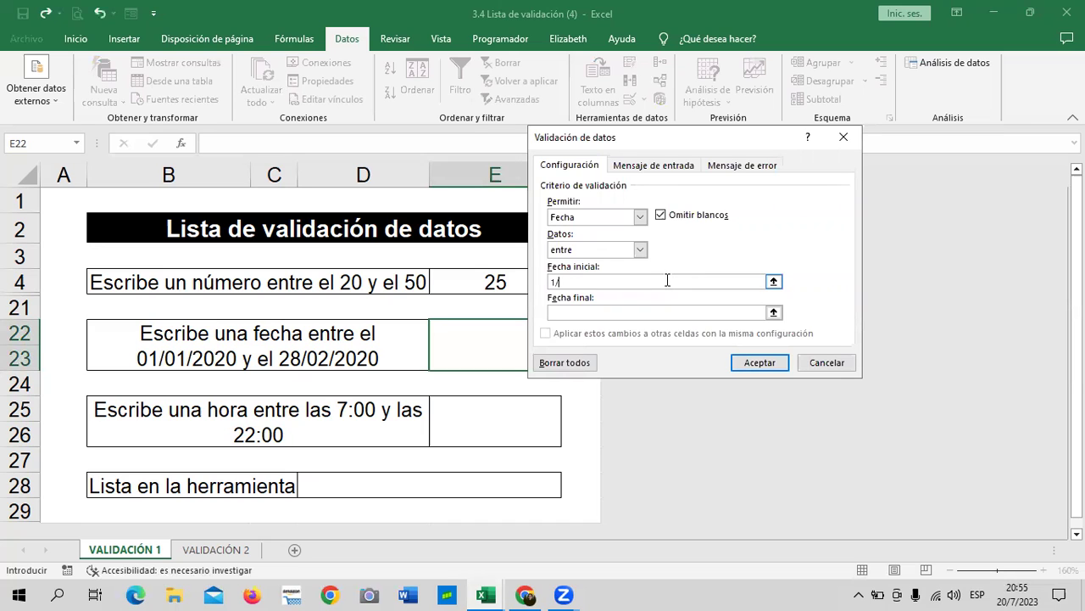
type("1/20")
left_click(669, 313)
type("28/2/20")
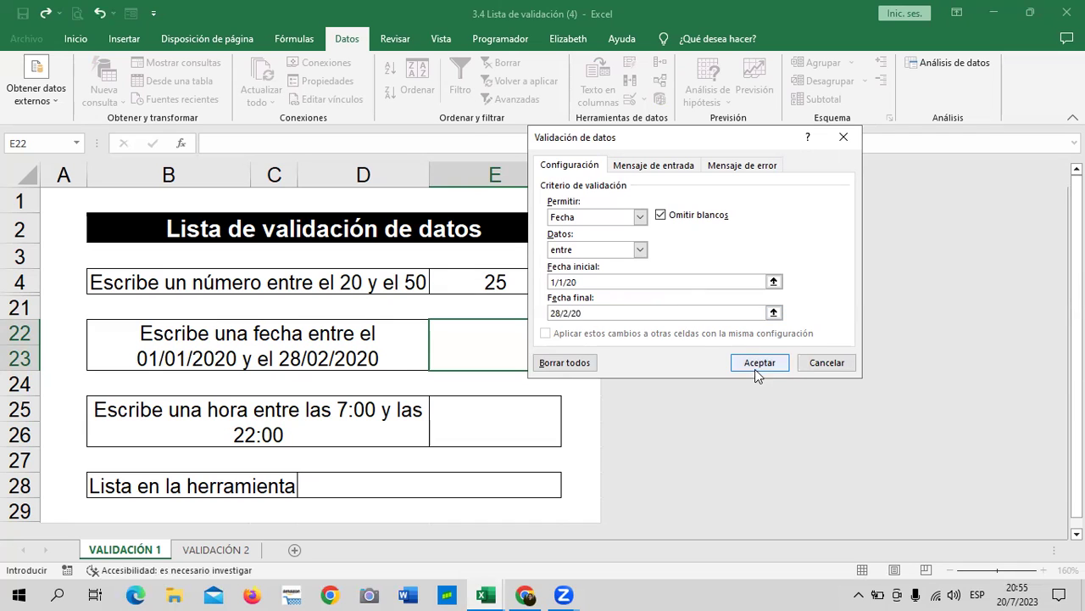
left_click(758, 365)
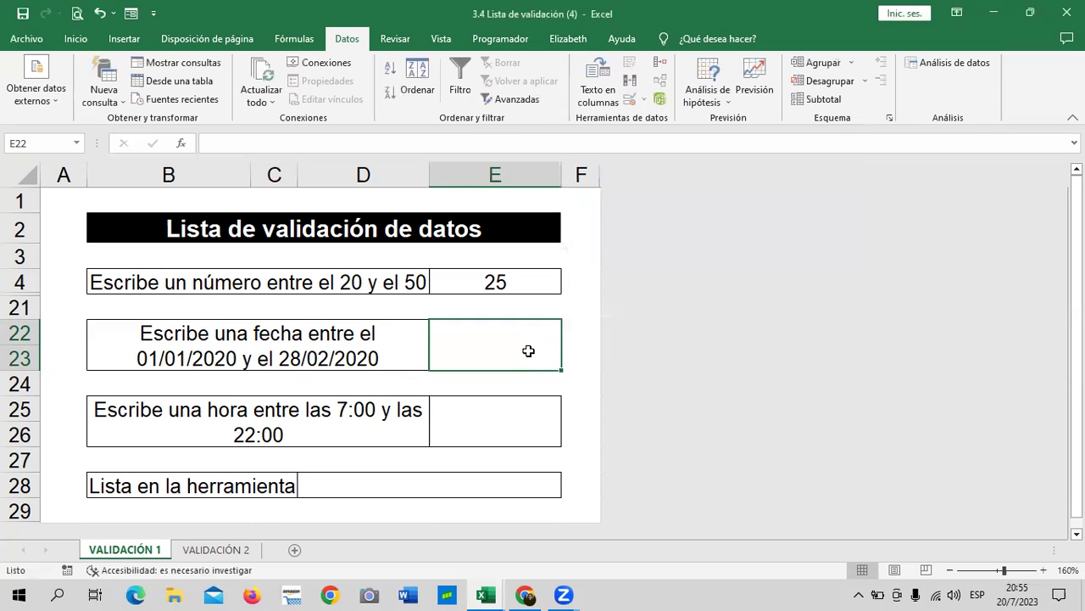
Enter 5/1/2020 in E22, then test the out-of-range 1/3/20, which is rejected
type("5/")
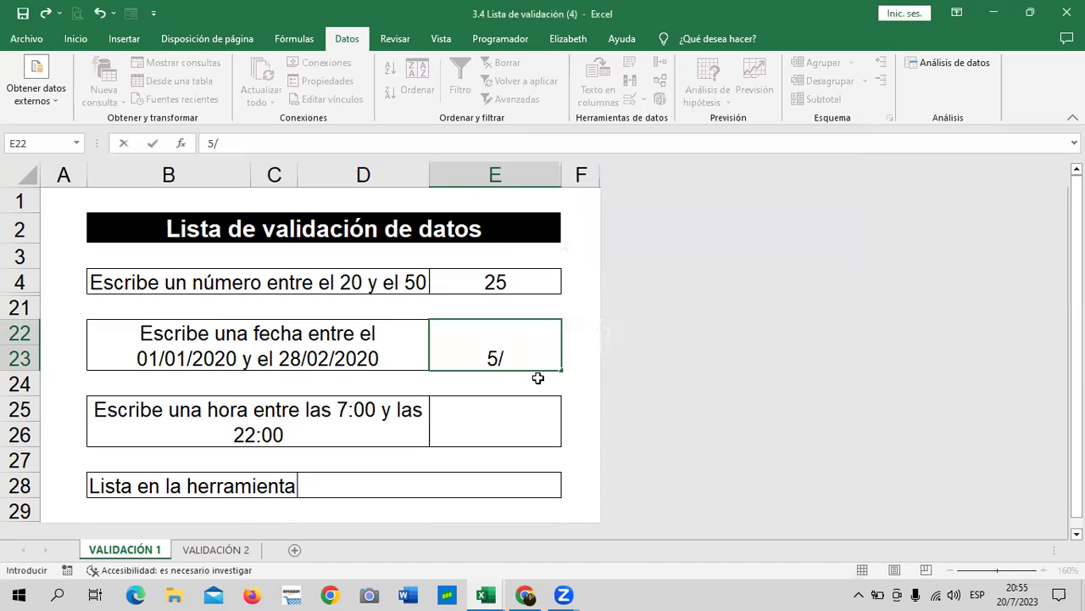
type("1/2020")
key("Return")
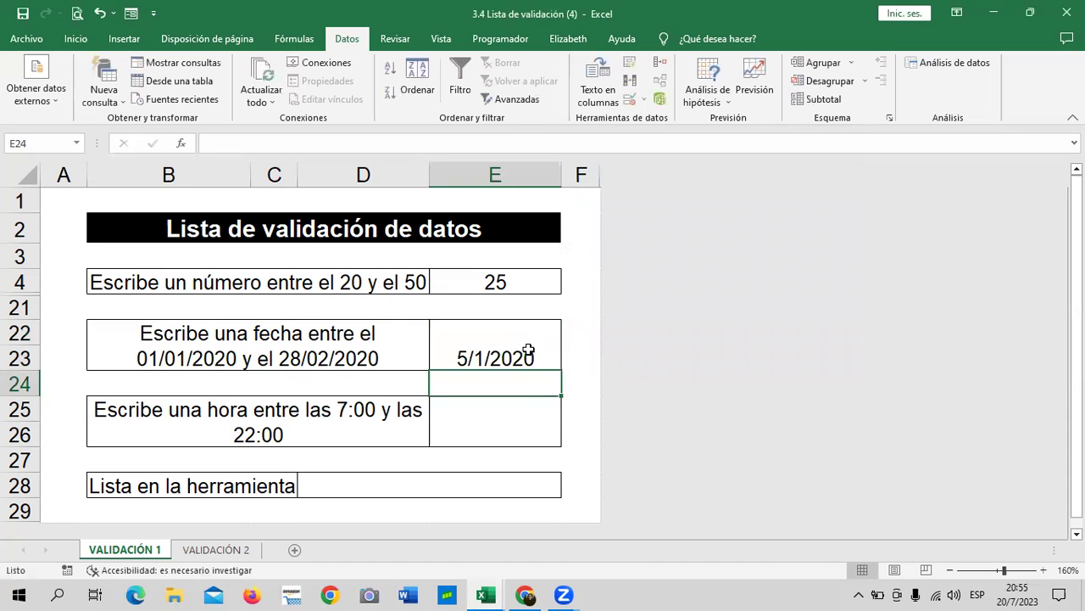
left_click(529, 347)
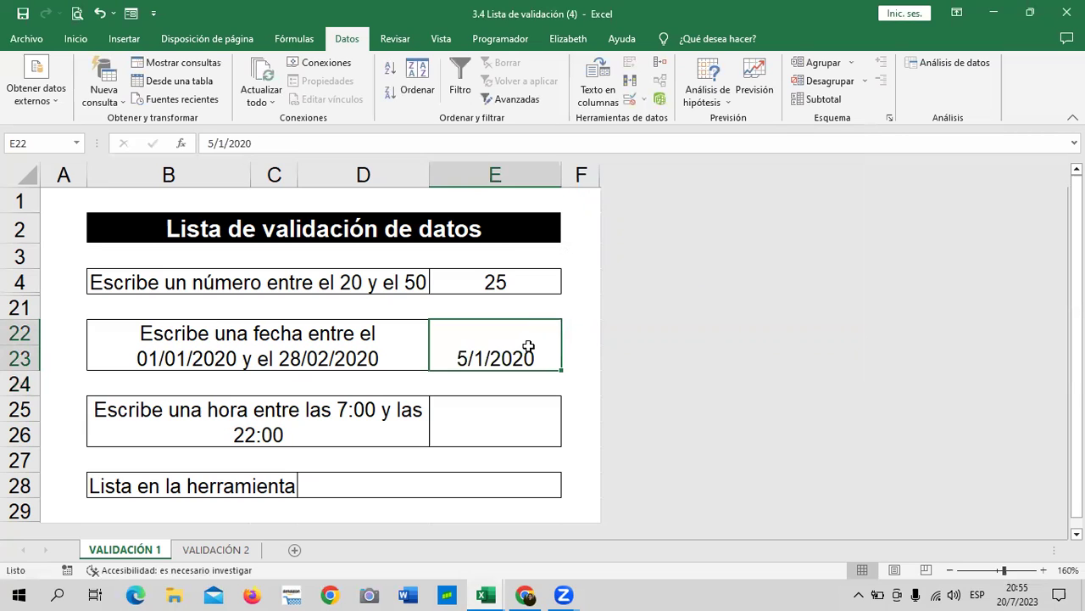
type("1/3/20")
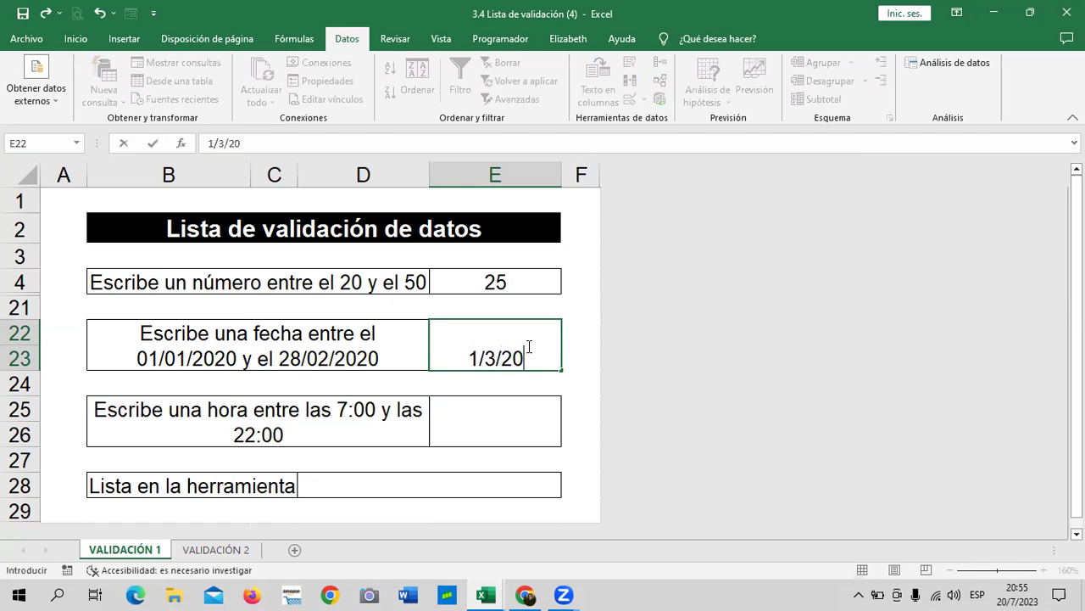
key("Return")
left_click(466, 342)
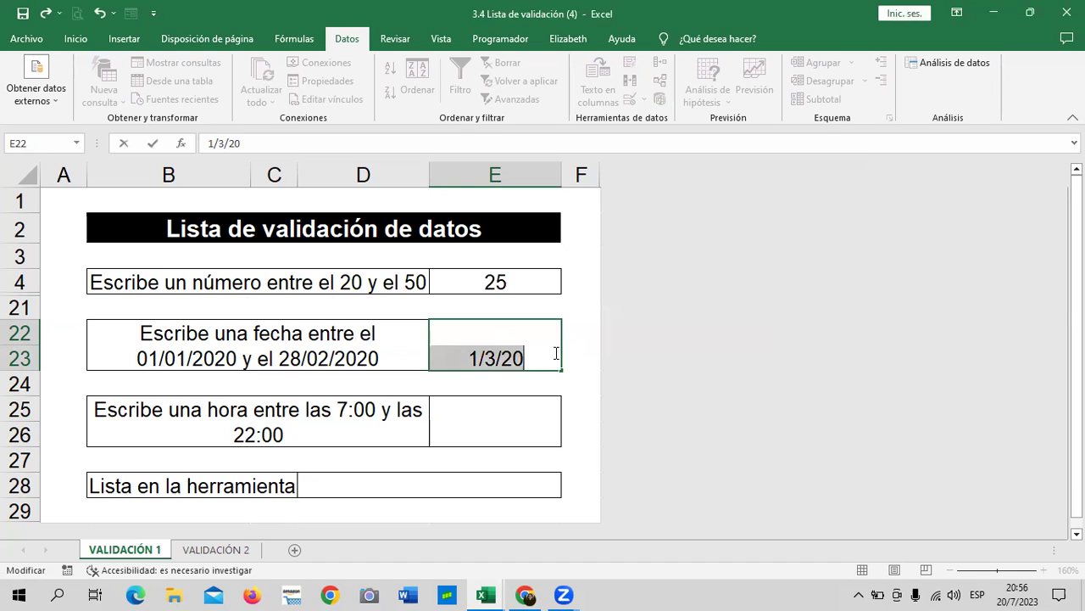
Retry E22 with 14/2/20, which is accepted, then select the time cell E25
type("25")
key("BackSpace")
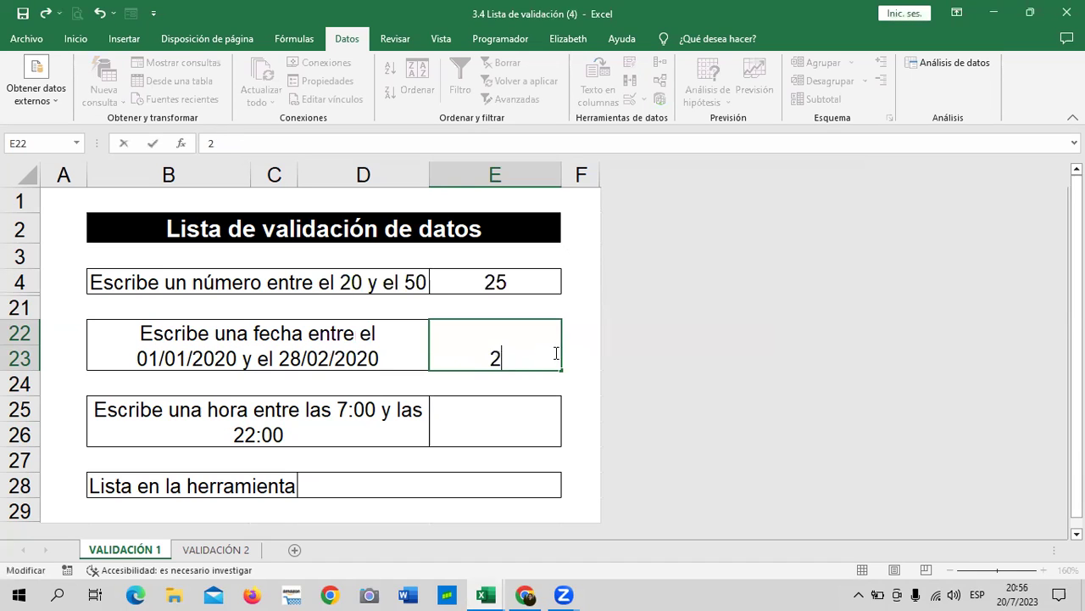
key("BackSpace")
type("14/2/20")
key("Return")
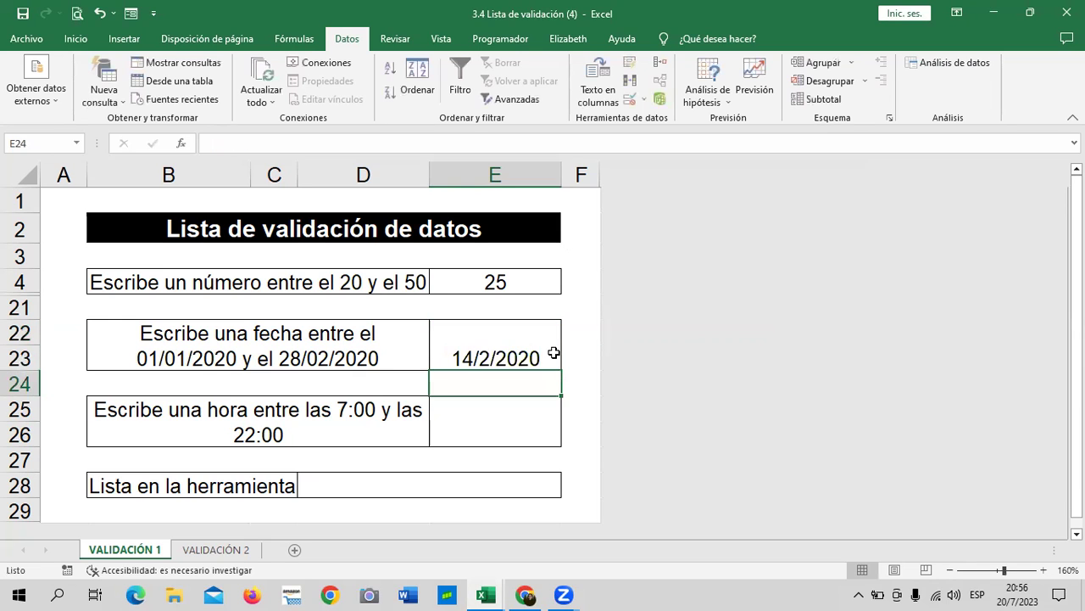
left_click(501, 425)
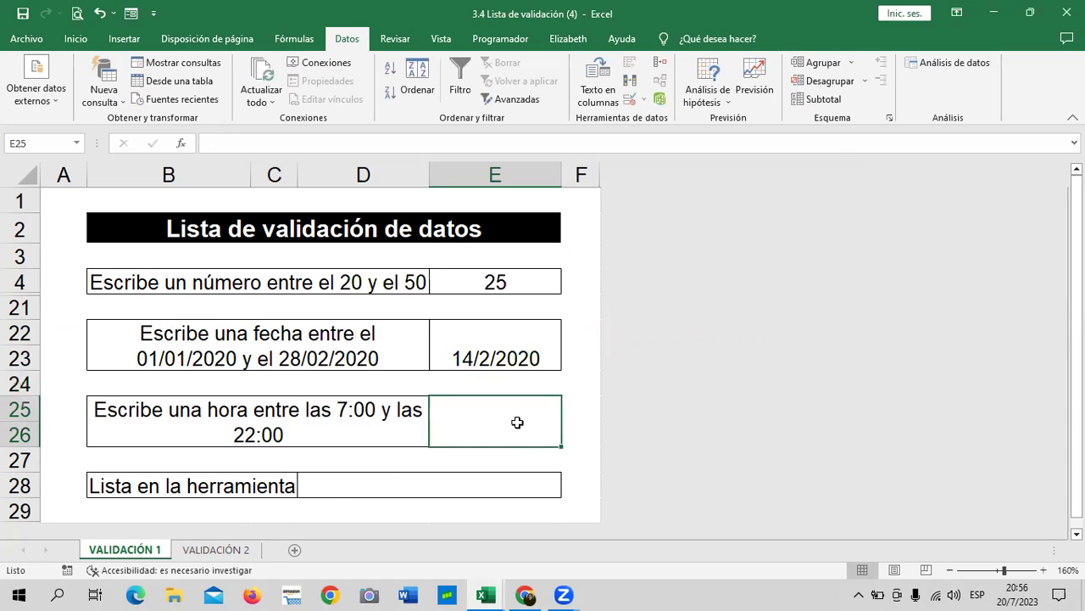
Give E25 a Hora validation from 7:00 AM to 22:00
left_click(629, 99)
left_click(641, 218)
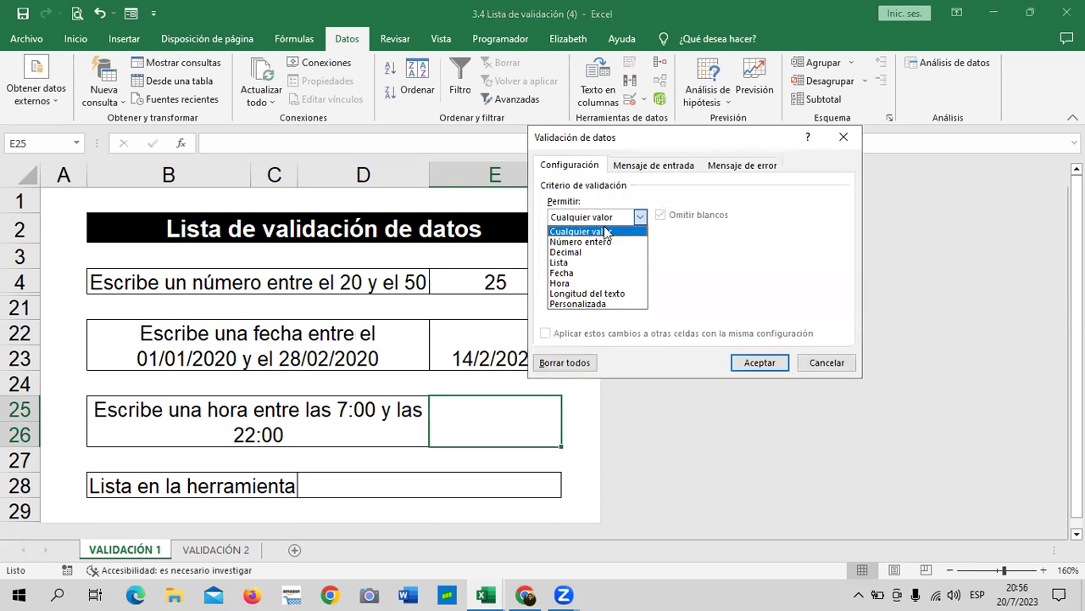
left_click(591, 282)
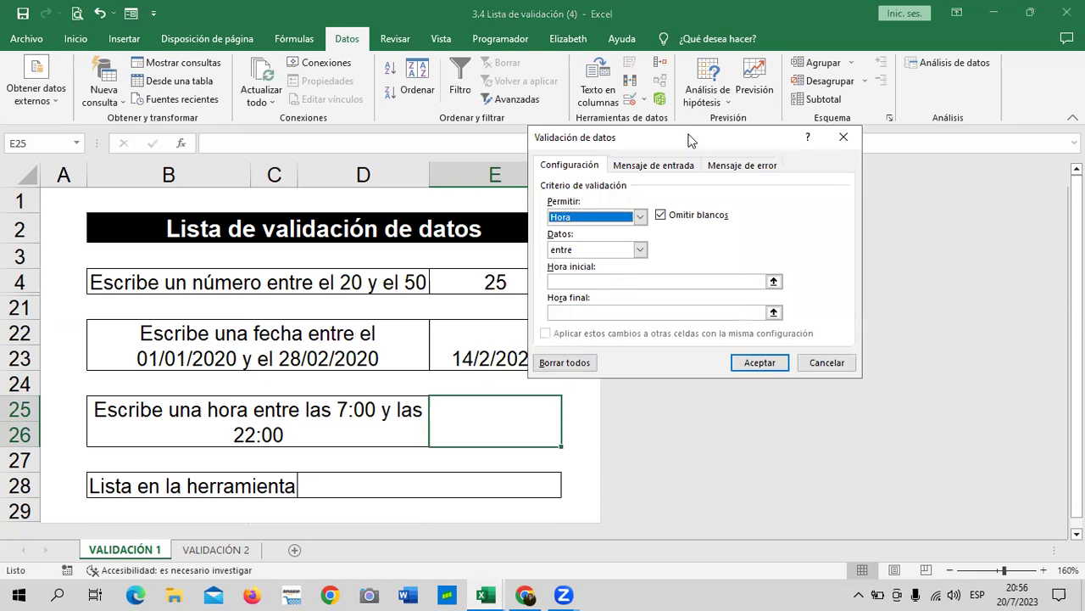
left_click_drag(691, 139, 721, 143)
left_click(729, 284)
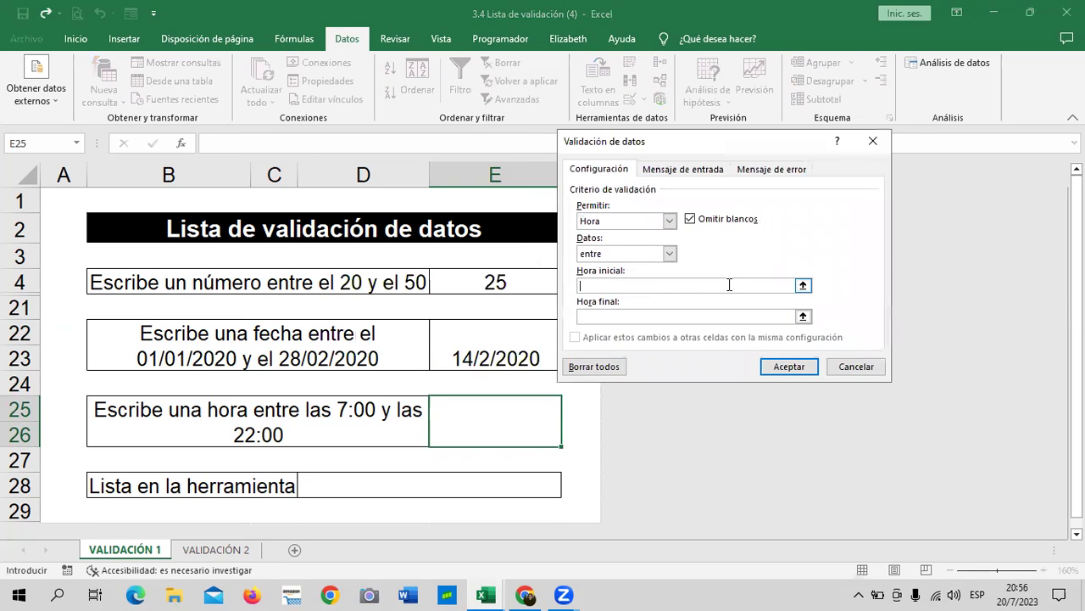
type("700")
key("BackSpace")
key("BackSpace")
type(":")
type("00 AM")
left_click(712, 317)
type("220")
key("BackSpace")
type("0")
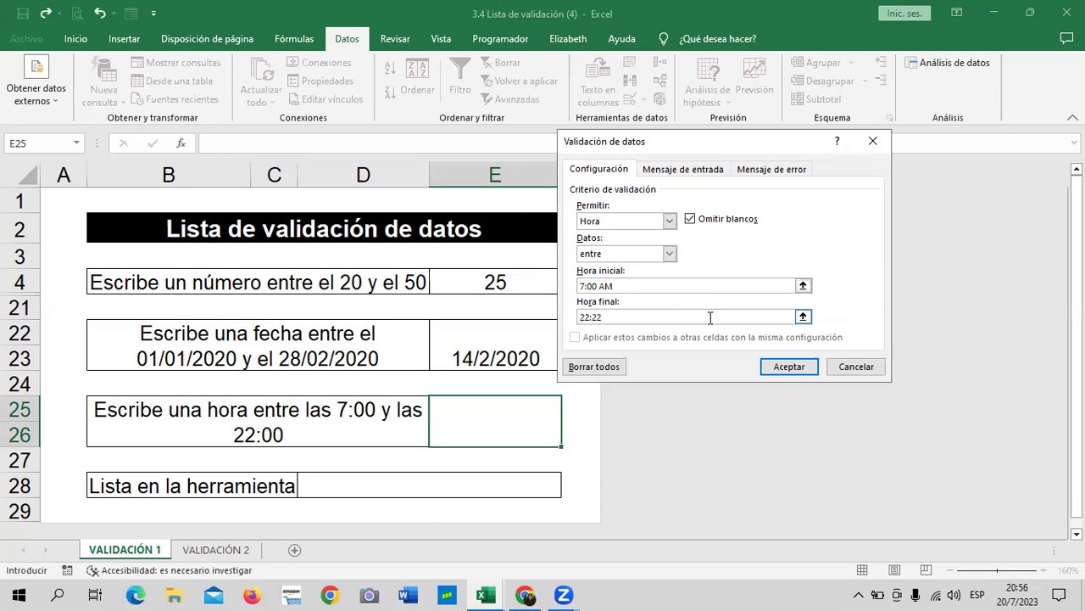
type("0")
left_click(799, 368)
type("8")
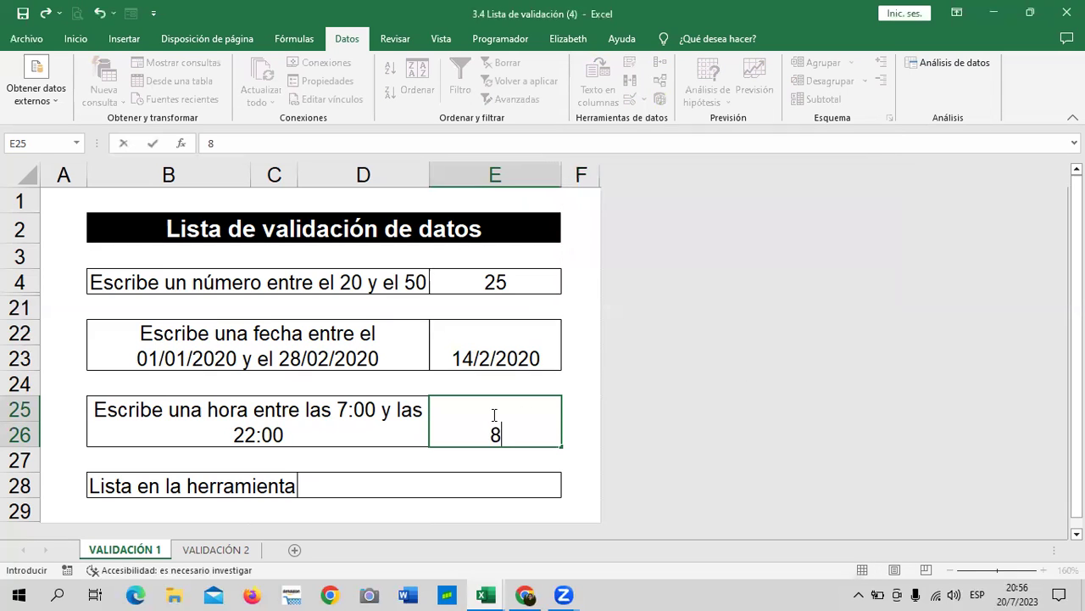
type(":")
type("00")
key("Return")
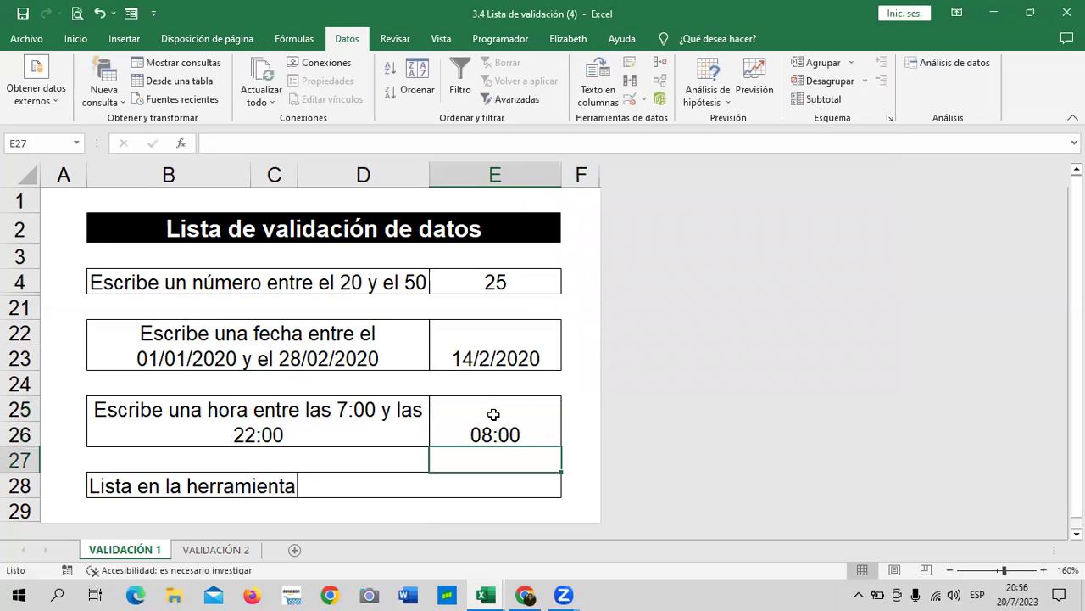
left_click(485, 417)
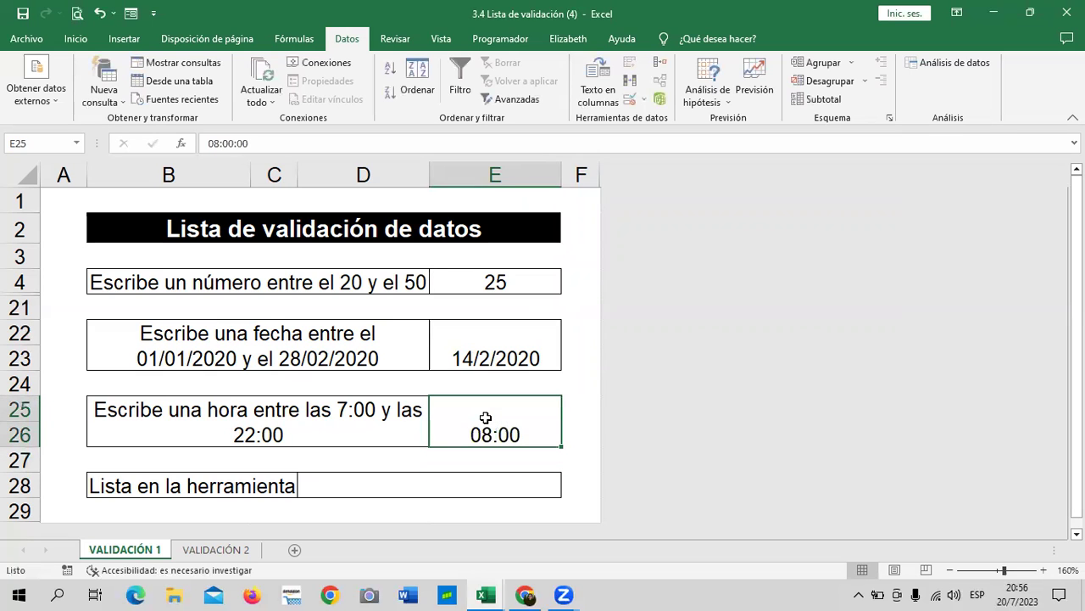
type("11:00")
key("Return")
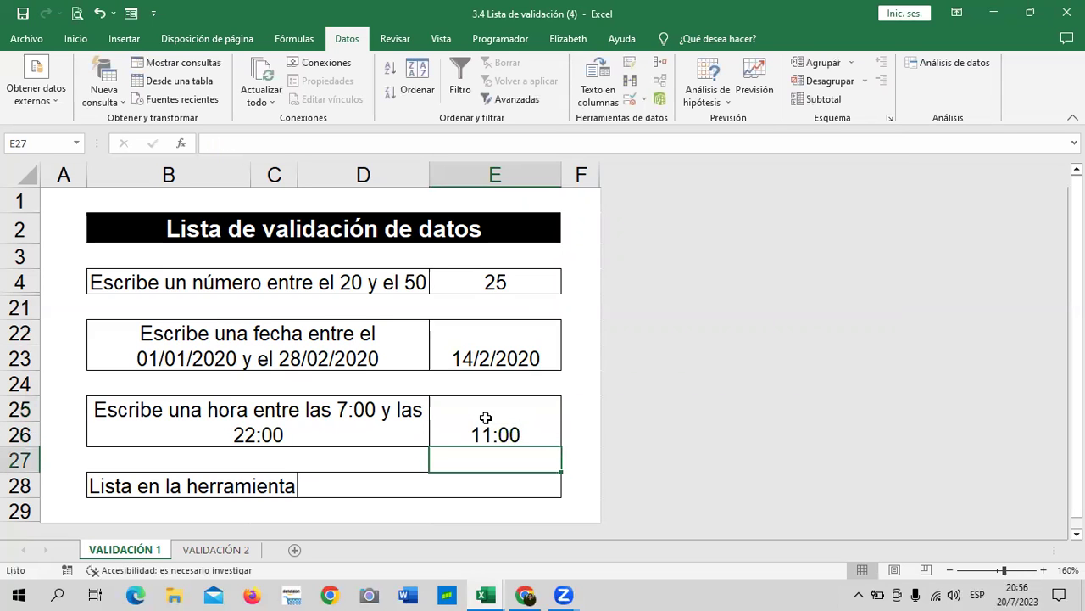
left_click(485, 417)
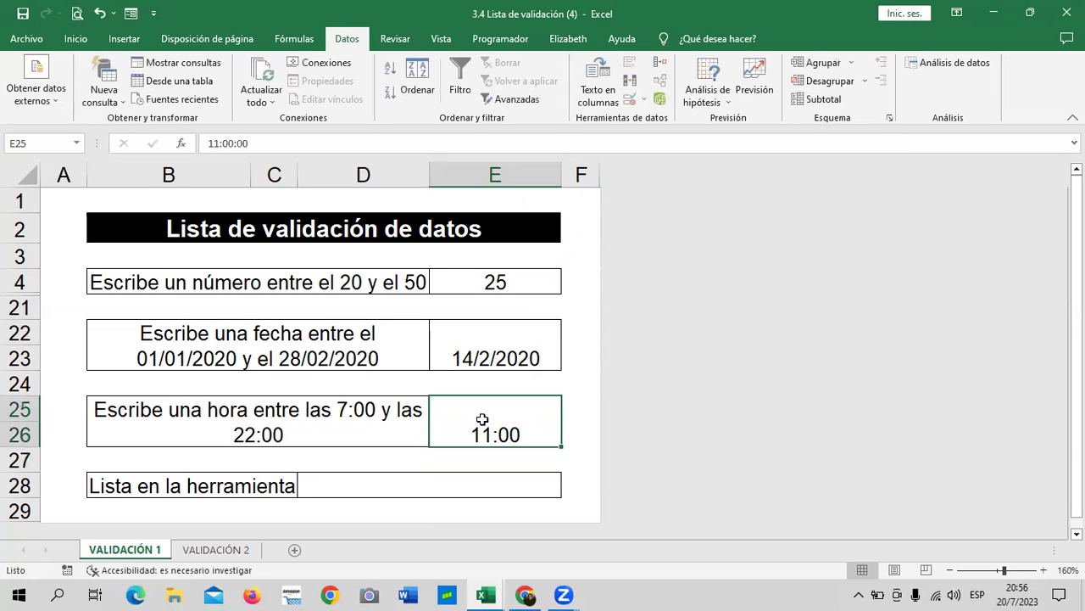
type("12:00")
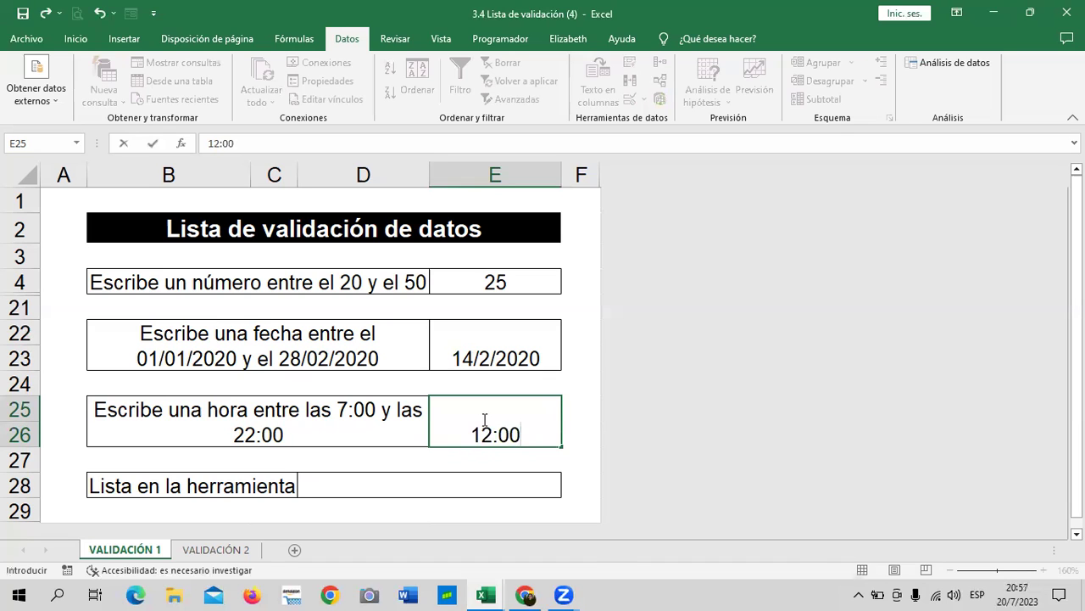
key("Return")
left_click(485, 419)
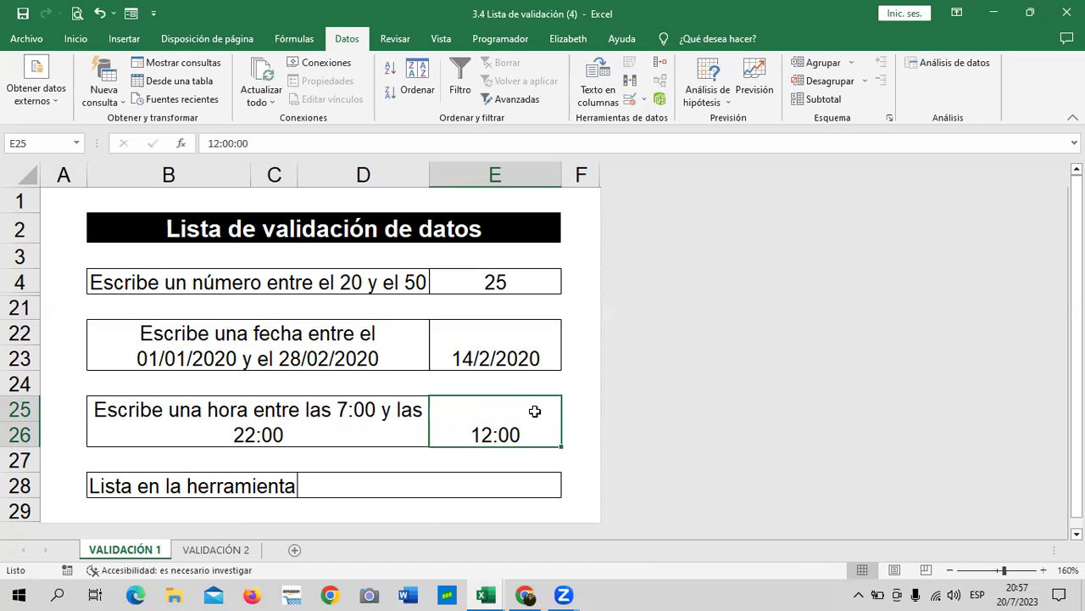
type("23")
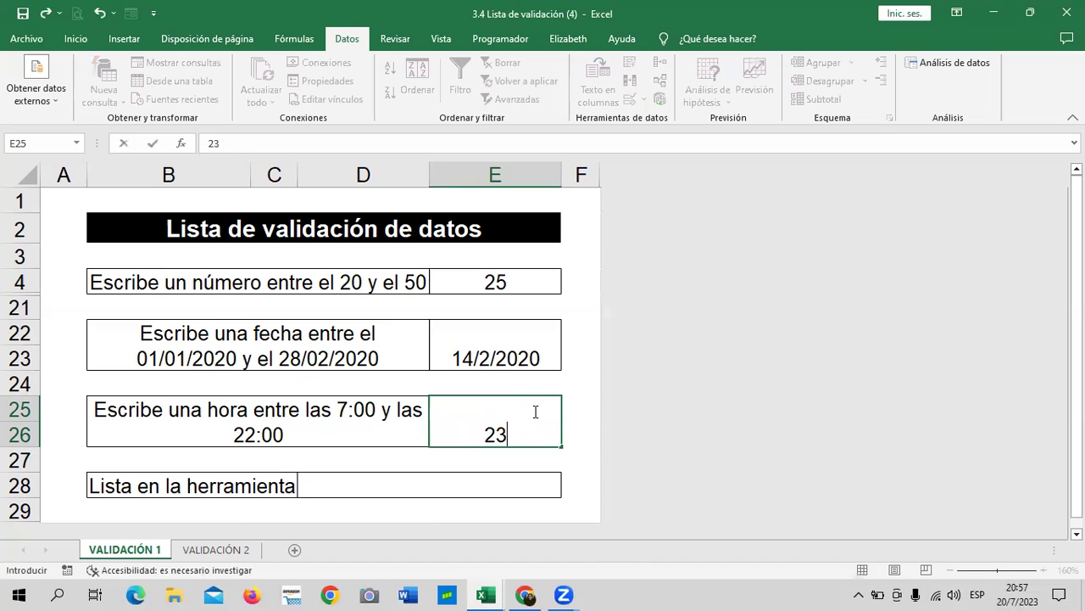
type(":00")
key("Return")
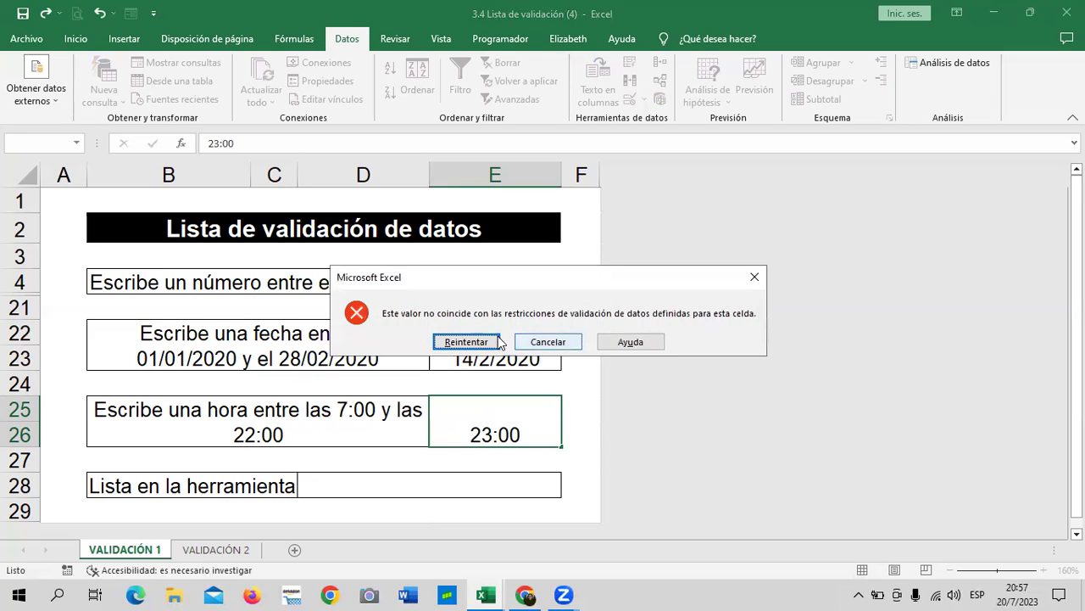
left_click(480, 339)
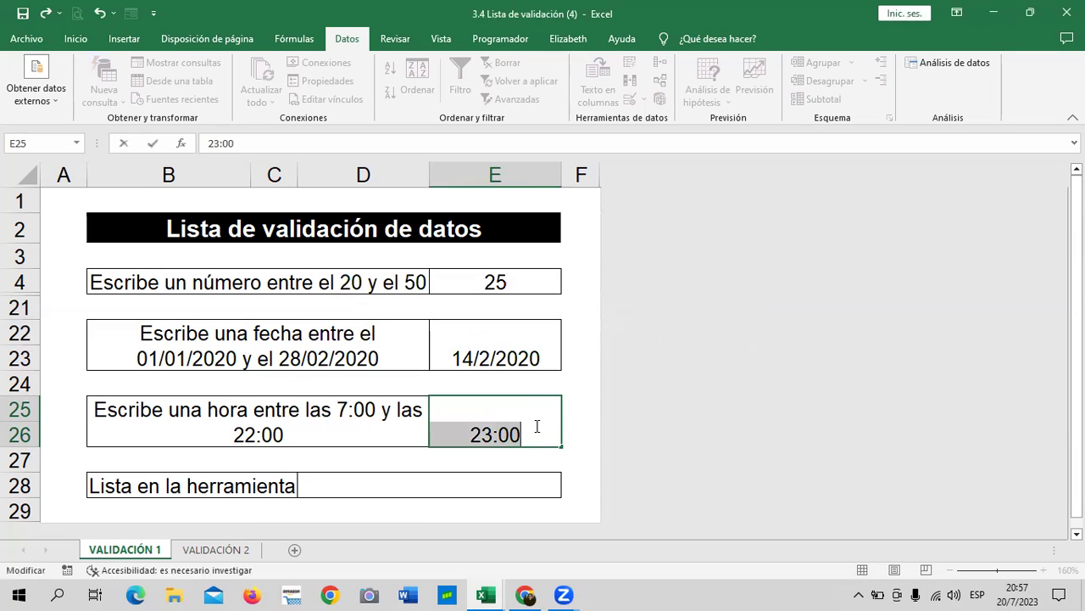
type("2:")
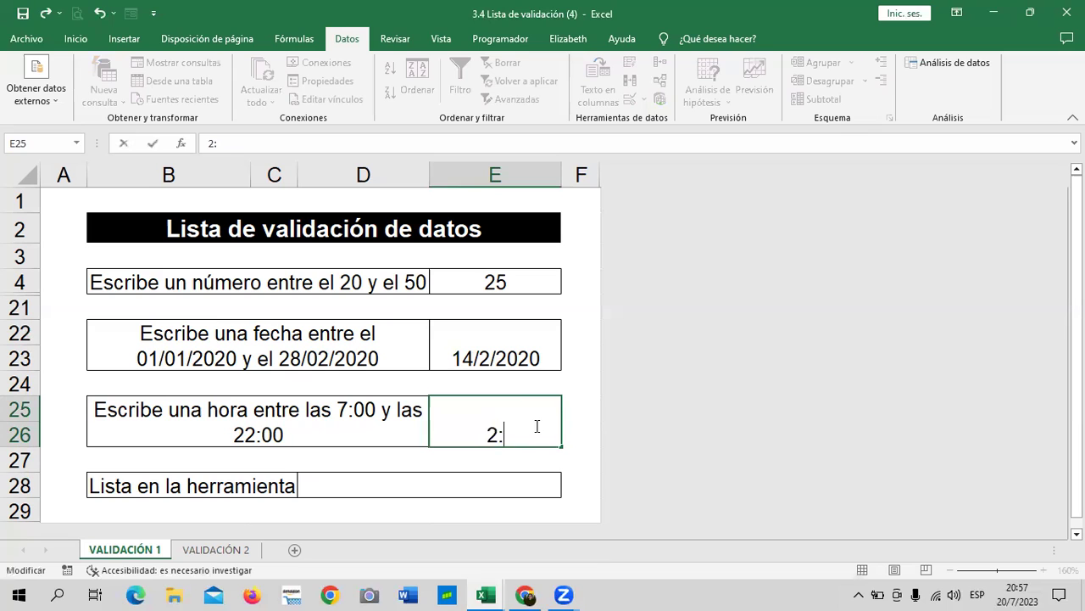
type("00")
type(" AM")
key("Return")
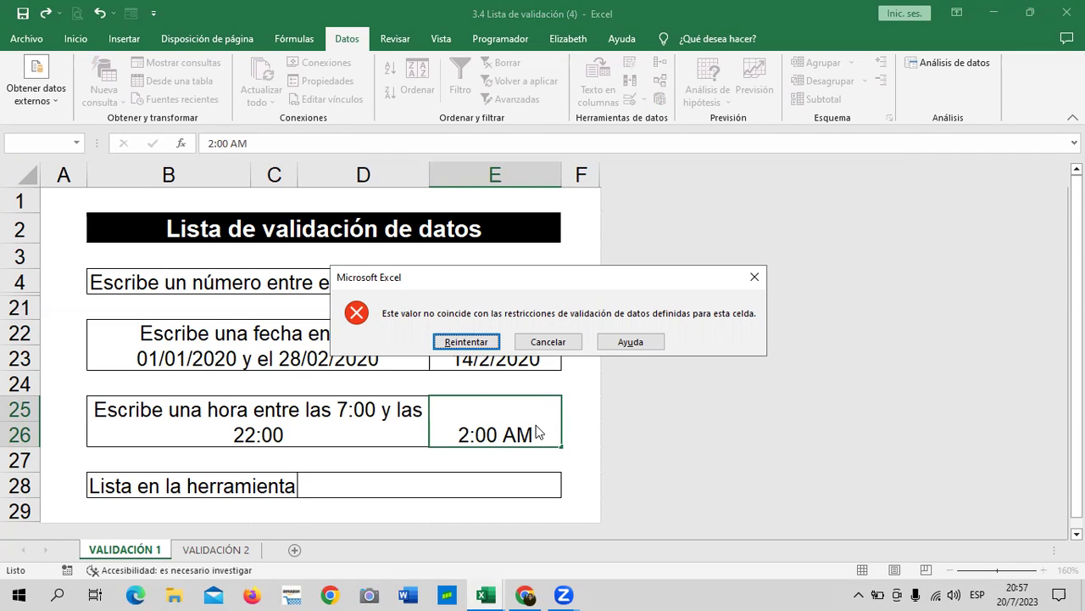
left_click(475, 344)
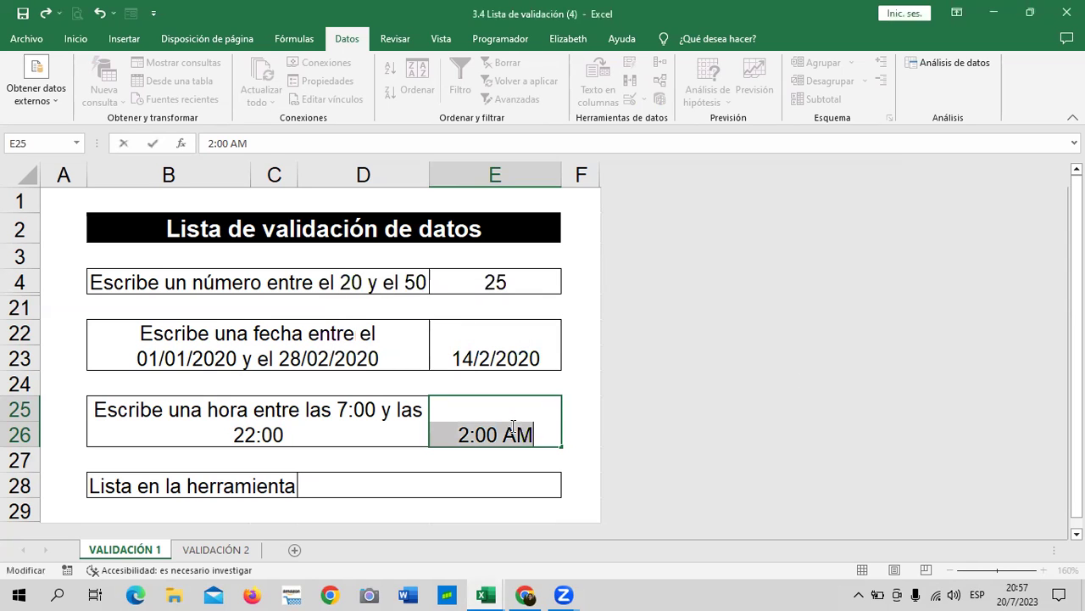
type("2:00 PM")
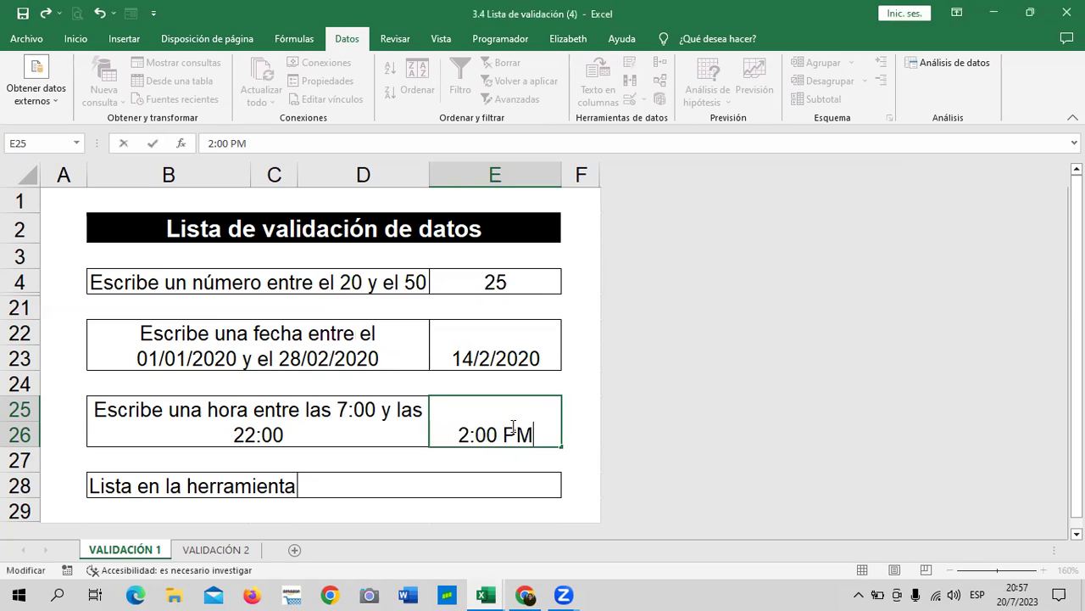
key("Return")
left_click(516, 422)
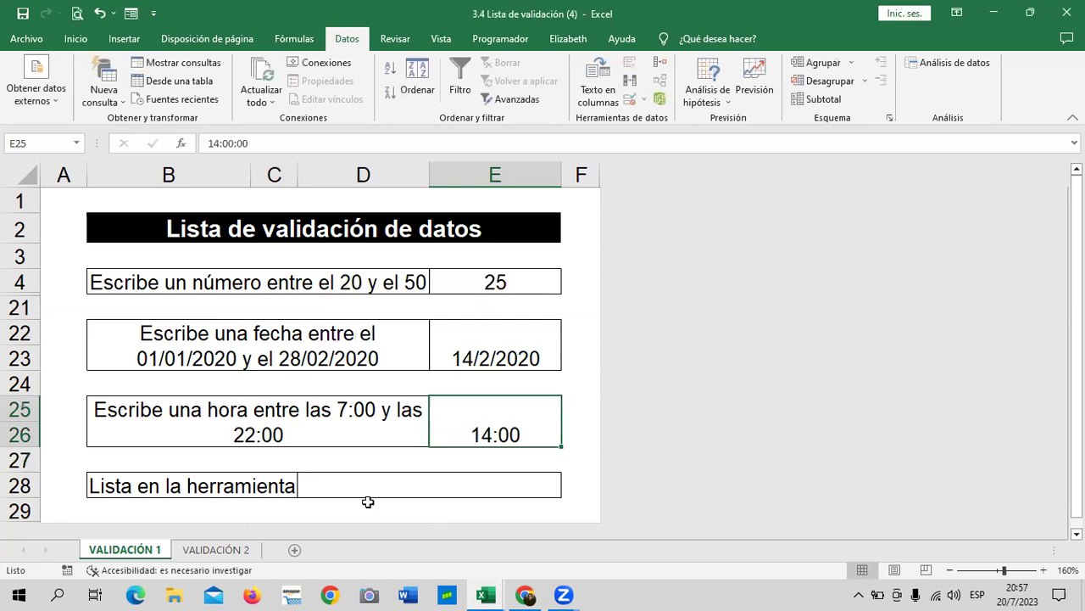
left_click(485, 480)
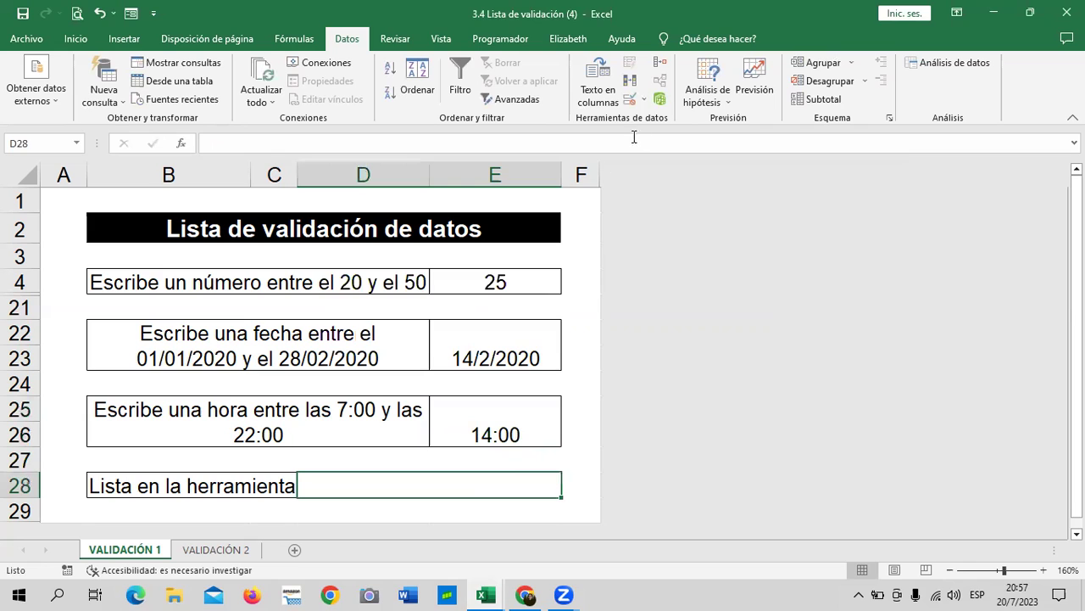
Set D28's validation to Lista with source CALCULADORA; COMPUTADORA; CELULAR
left_click(630, 99)
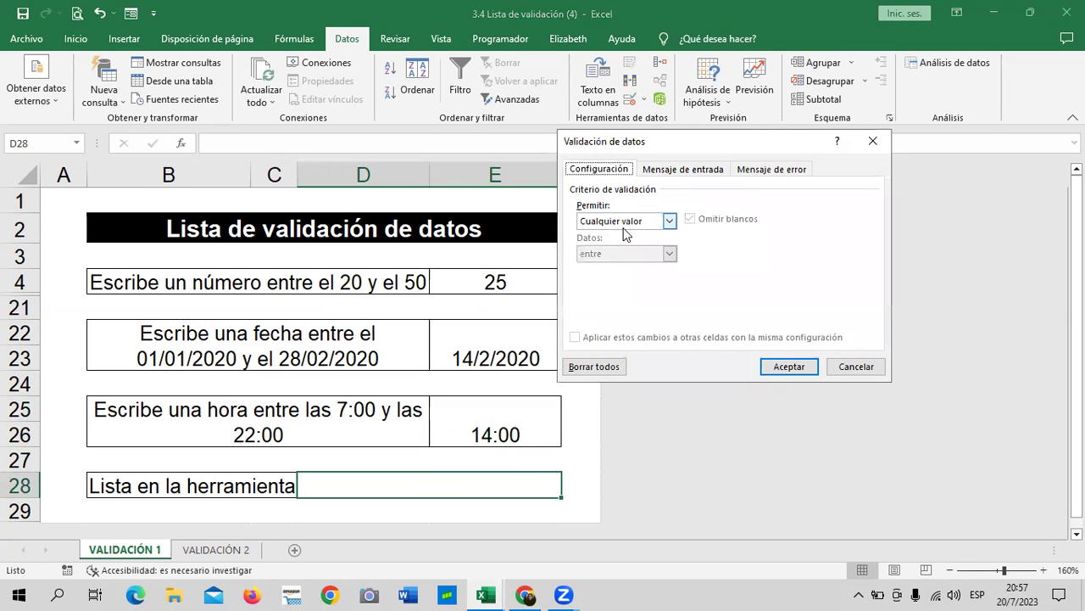
left_click(672, 221)
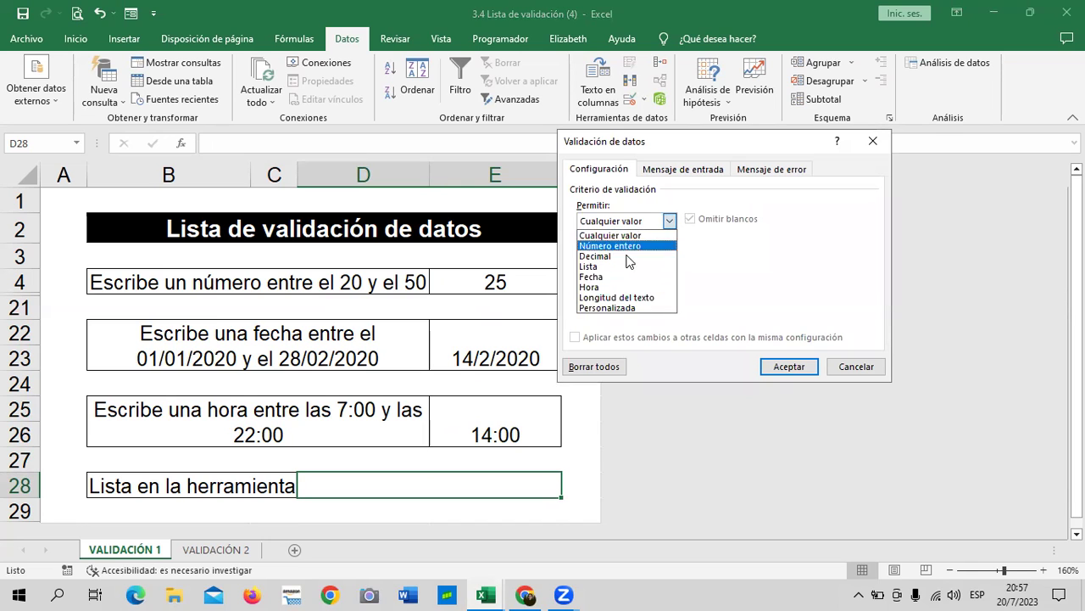
left_click(627, 268)
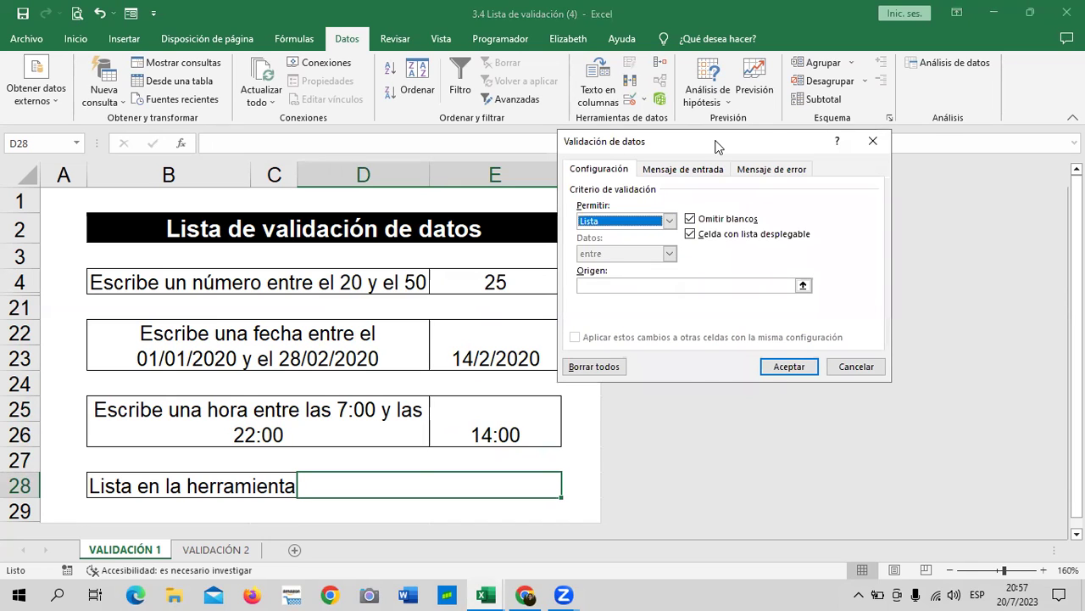
left_click_drag(721, 141, 611, 154)
left_click(639, 298)
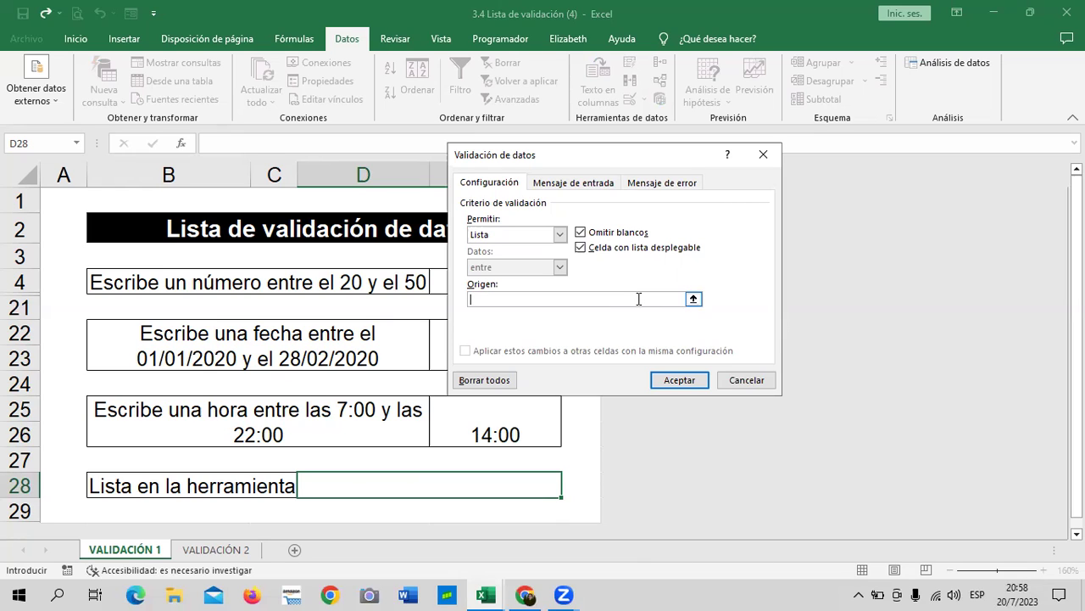
type("CALCULADORA")
type("; COMPUTADORA;")
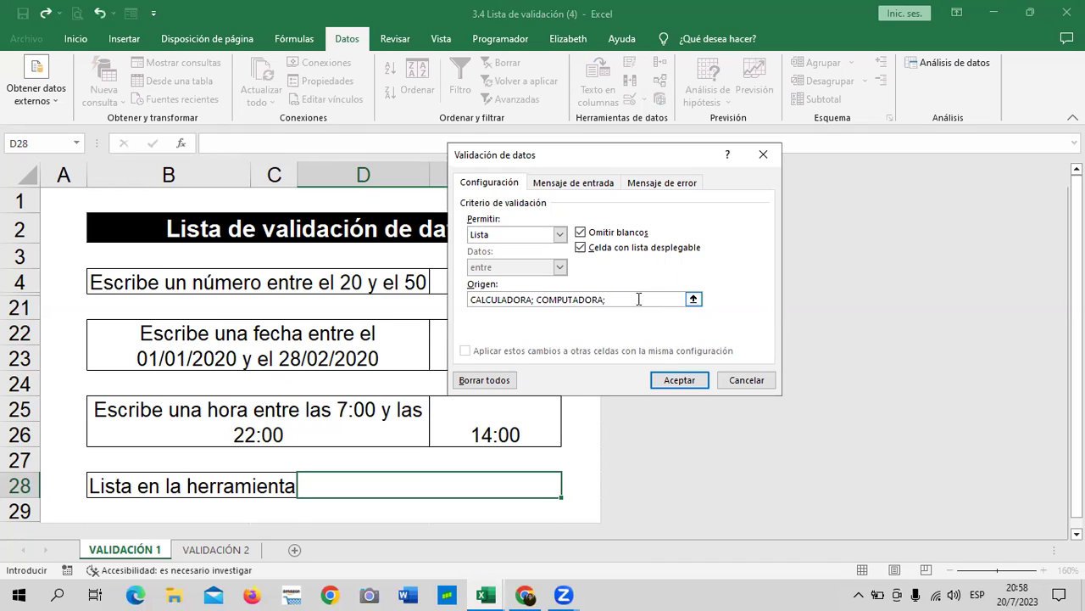
type(" CELULAR")
Confirm the list validation on D28
left_click(683, 380)
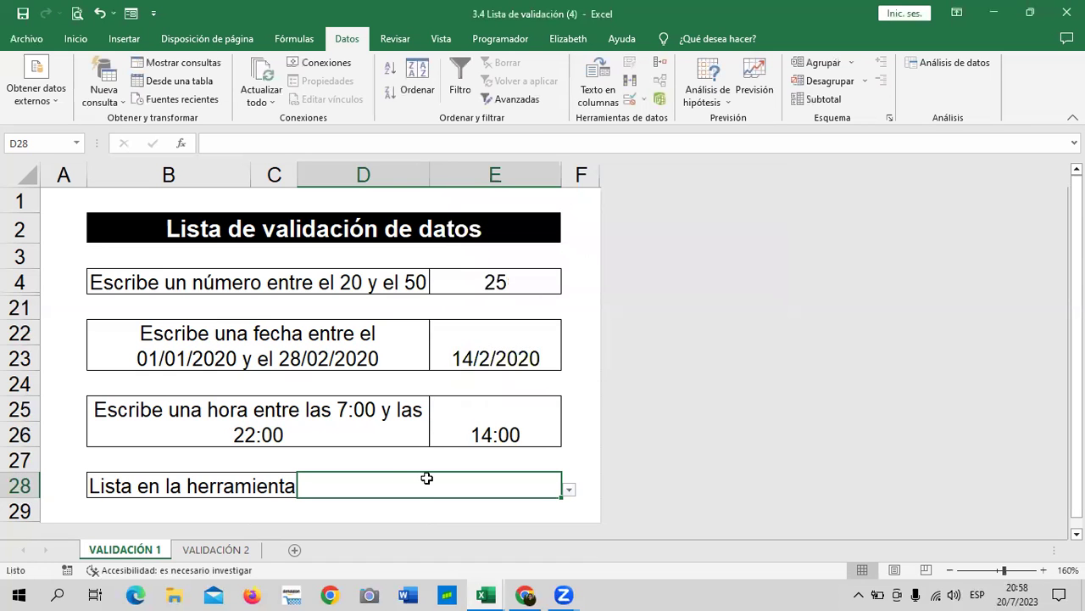
scroll(449, 449, "down", 3)
scroll(466, 390, "up", 1)
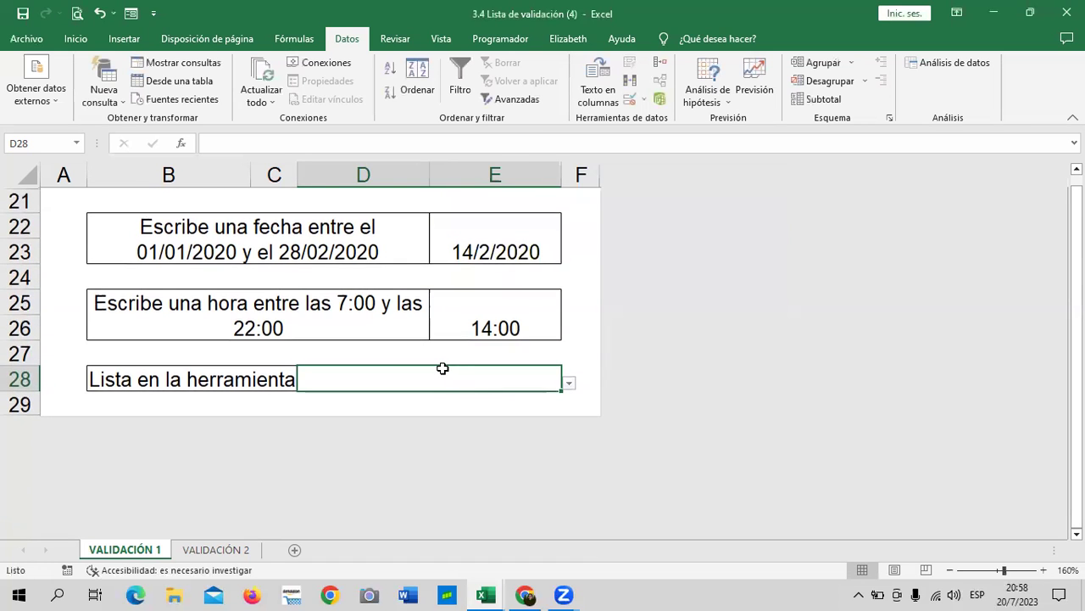
Pick COMPUTADORA, CELULAR, then CALCULADORA from D28's dropdown and show the VALIDACIÓN 2 sheet
left_click(569, 383)
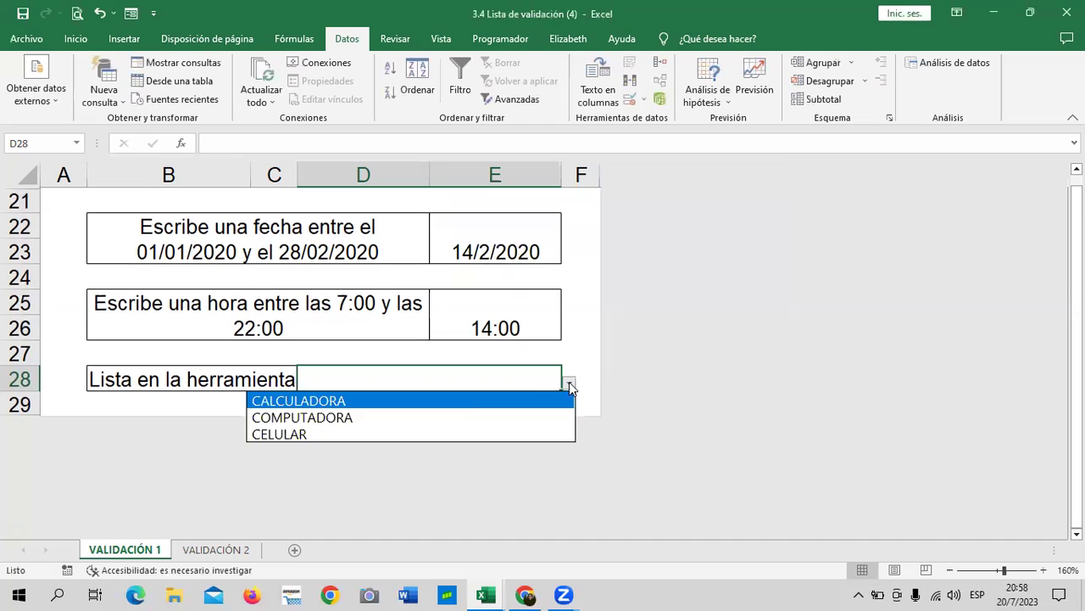
left_click(453, 417)
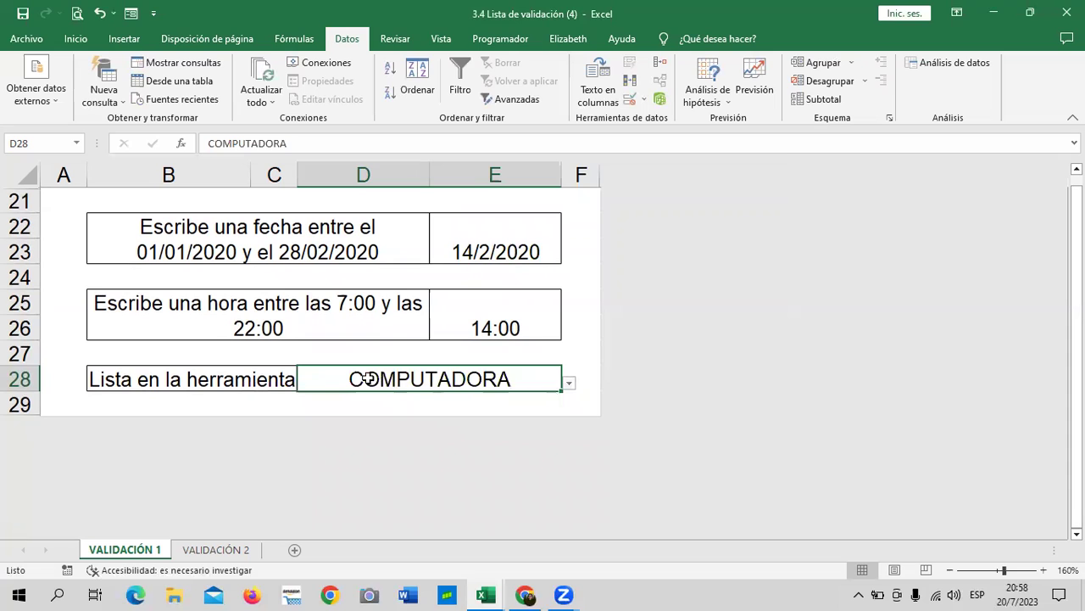
left_click(568, 382)
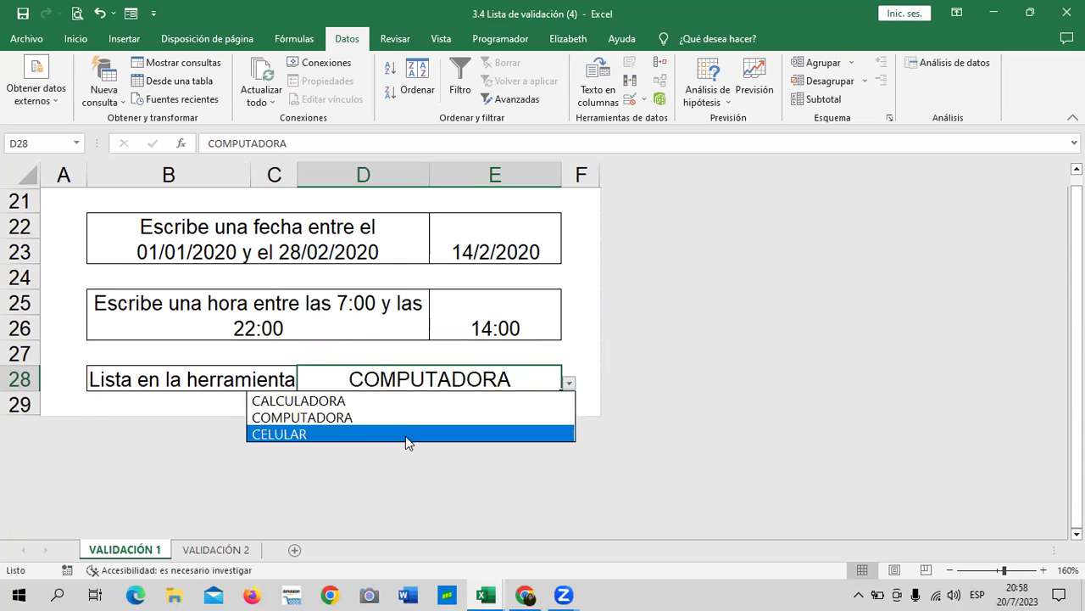
left_click(405, 436)
left_click(569, 382)
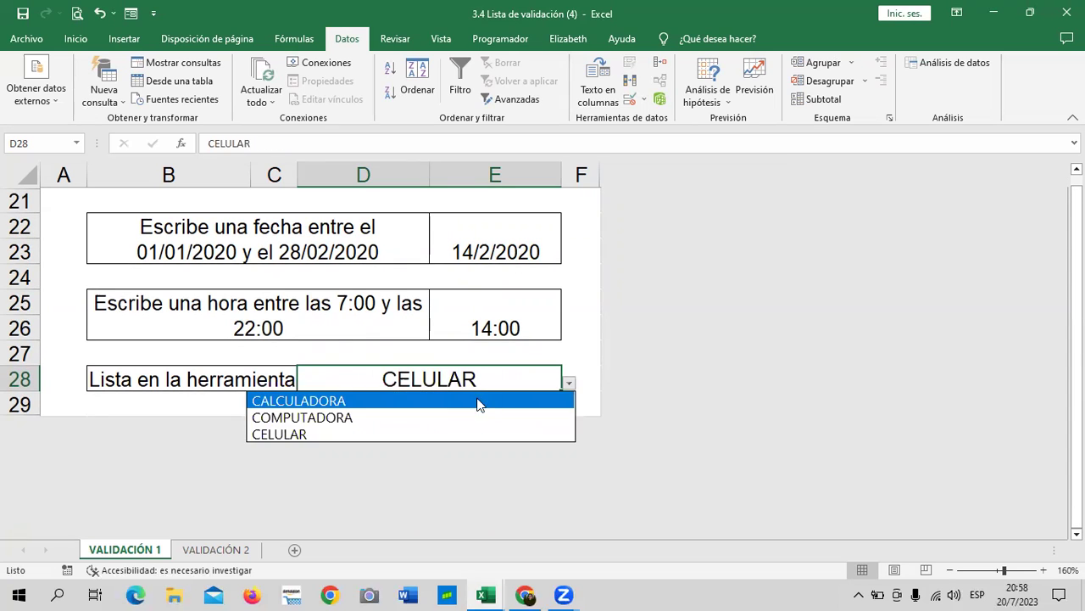
left_click(465, 402)
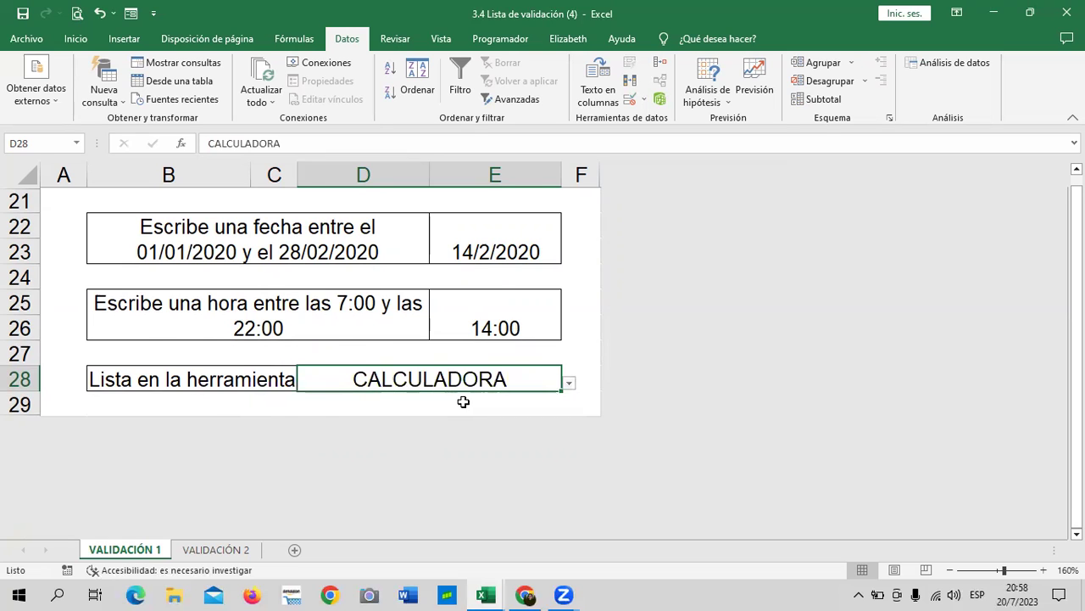
scroll(463, 401, "up", 2)
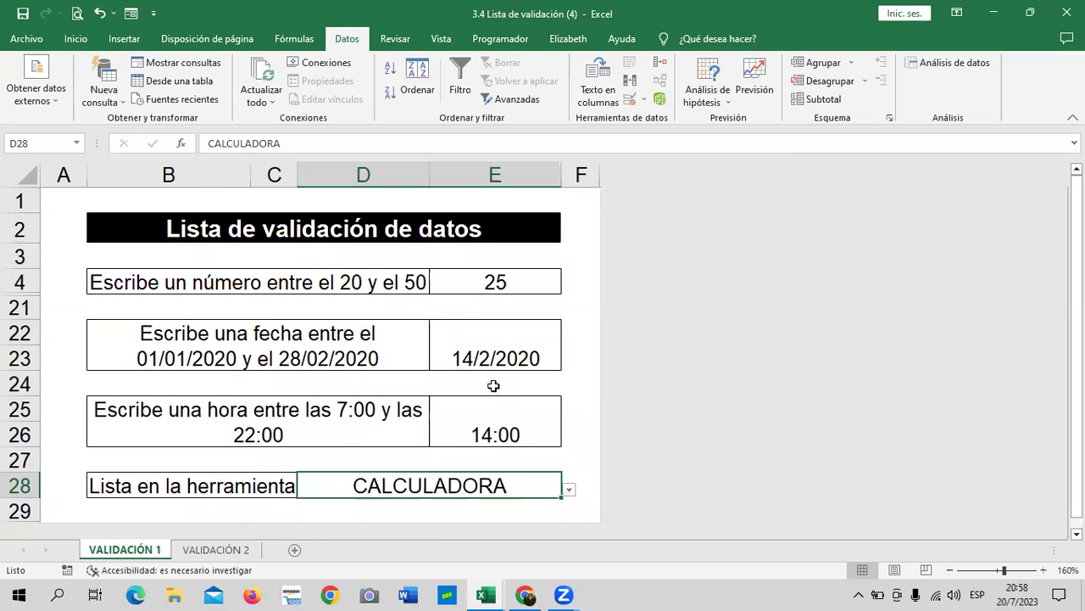
left_click(217, 549)
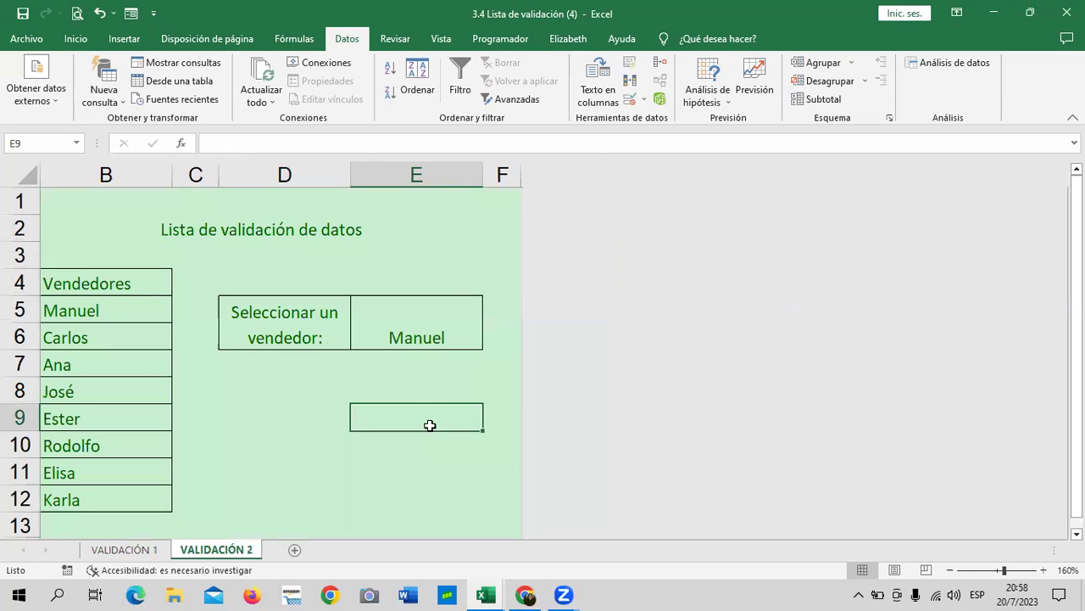
mouse_move(485, 595)
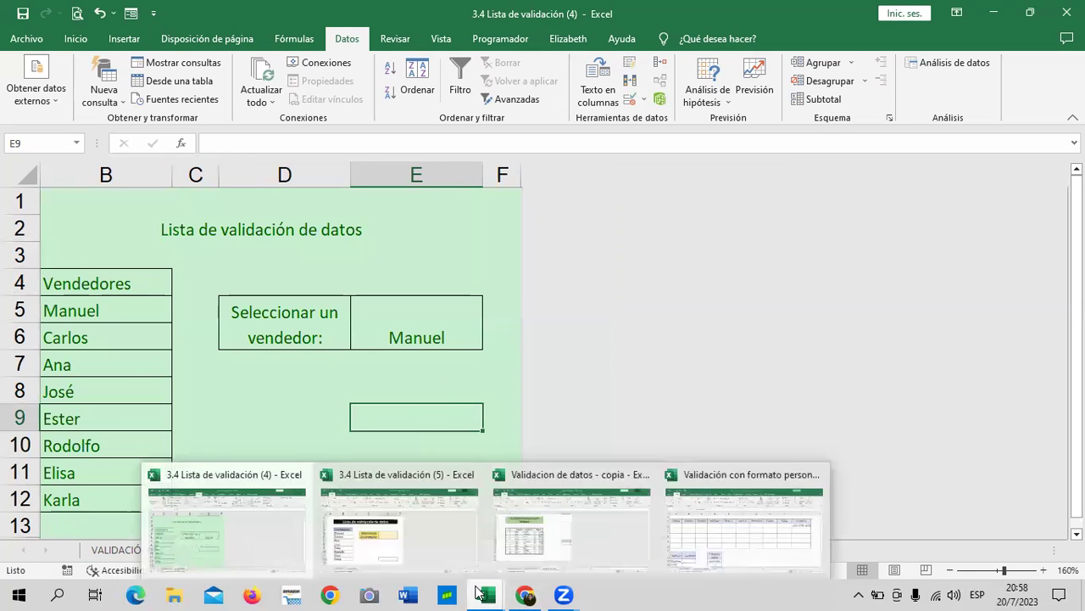
Bring the Validación con formato personalizado workbook forward and inspect phone cells J6 and J7
left_click(734, 531)
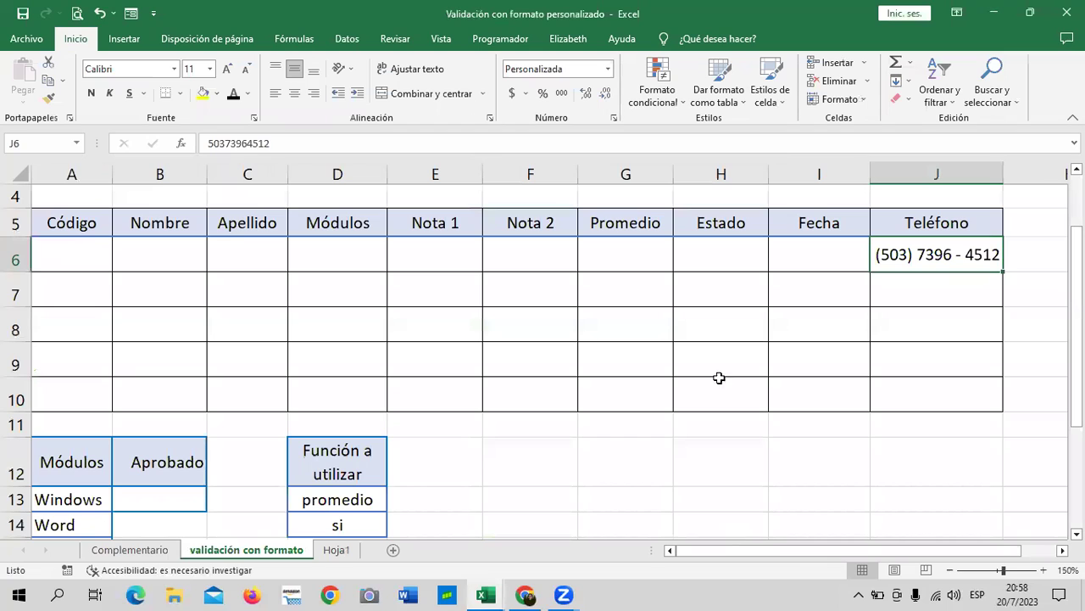
left_click(952, 291)
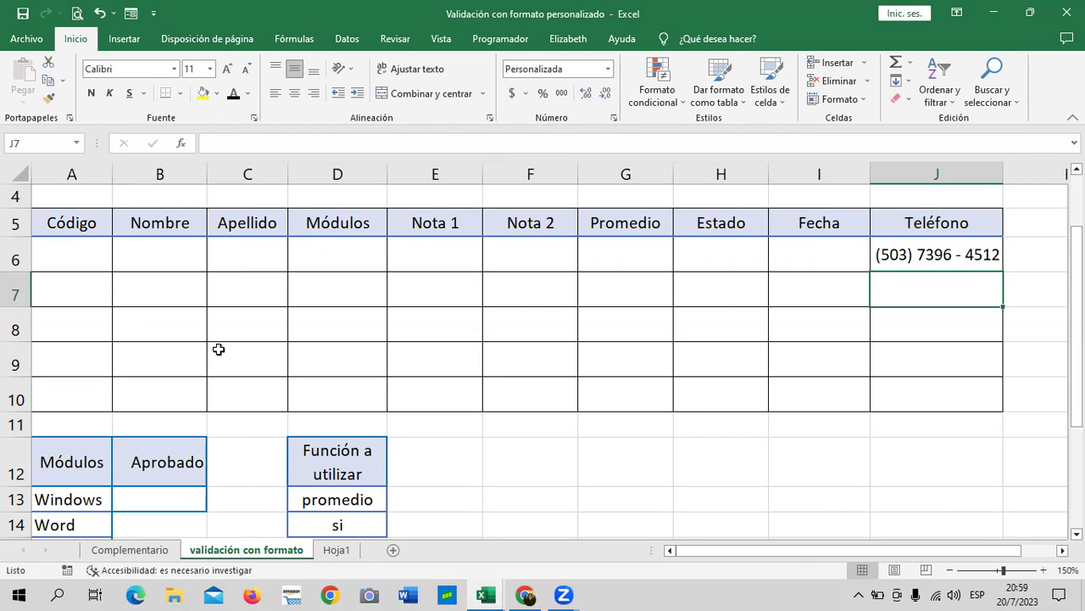
left_click(915, 333)
left_click(912, 252)
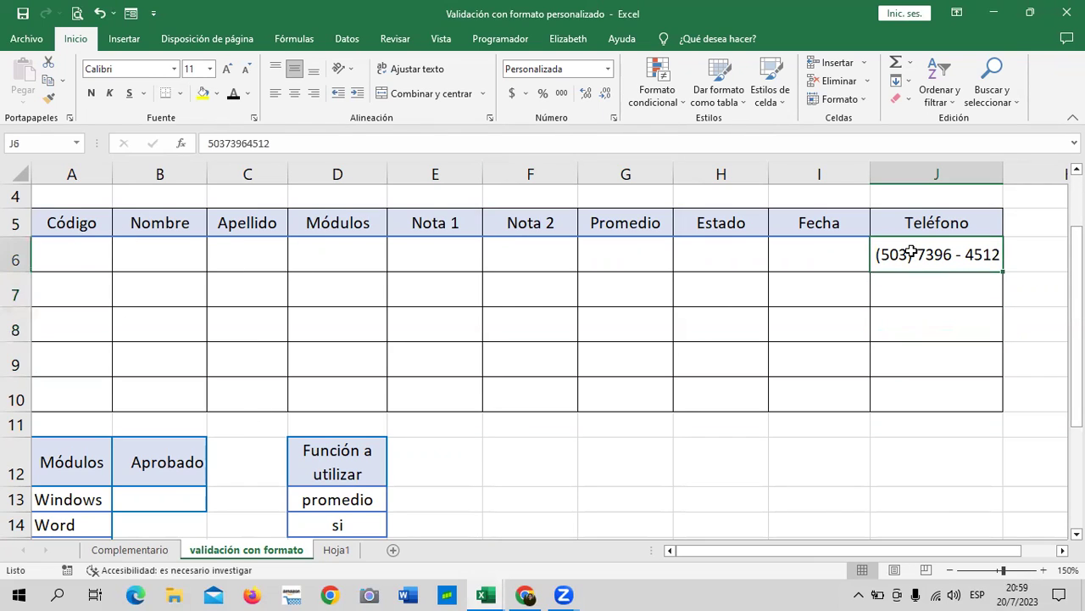
left_click(895, 289)
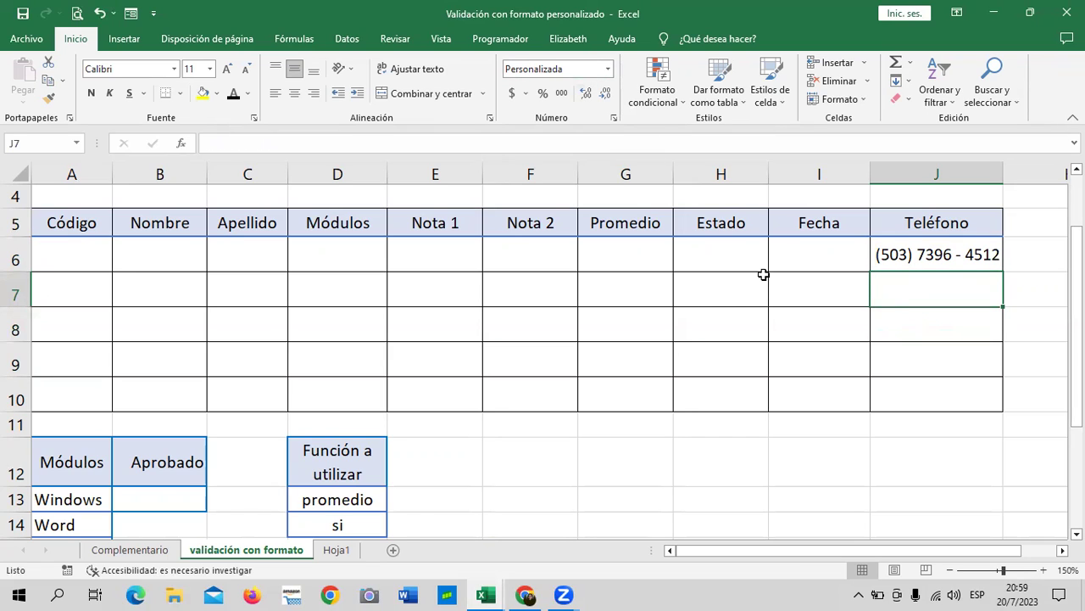
left_click(948, 253)
scroll(315, 427, "down", 1)
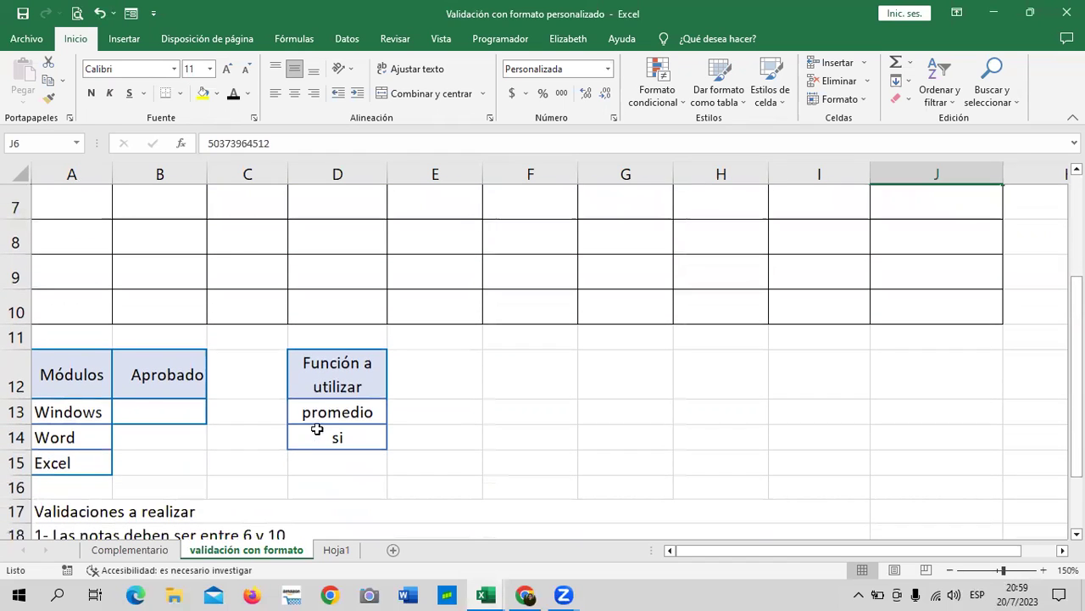
scroll(93, 458, "up", 2)
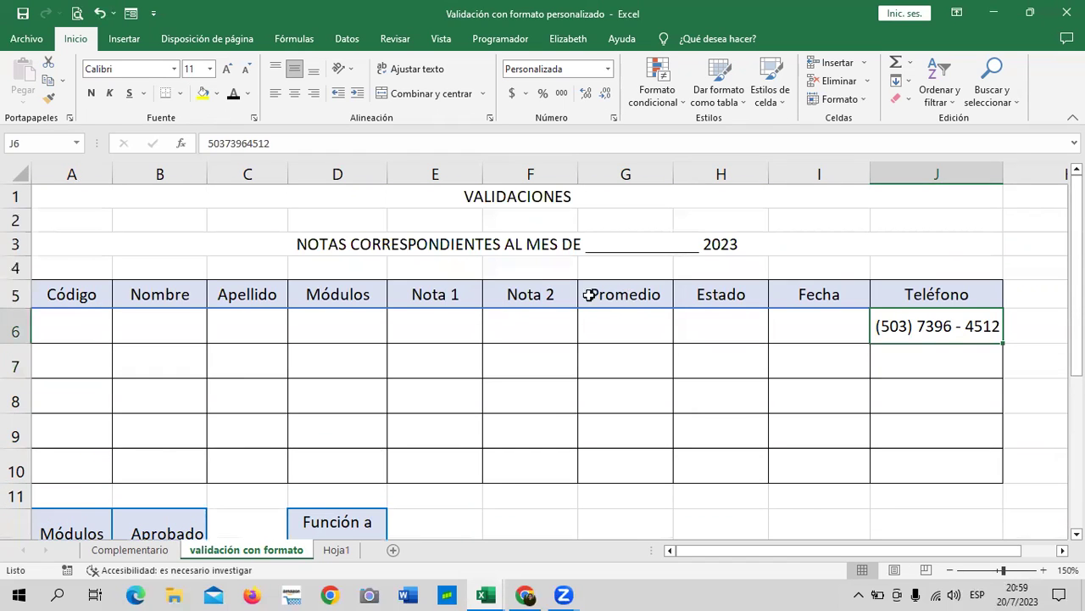
Review the Módulos and Estado columns and the row 21 phone-number requirement, ending on G12
left_click(327, 328)
scroll(312, 352, "down", 1)
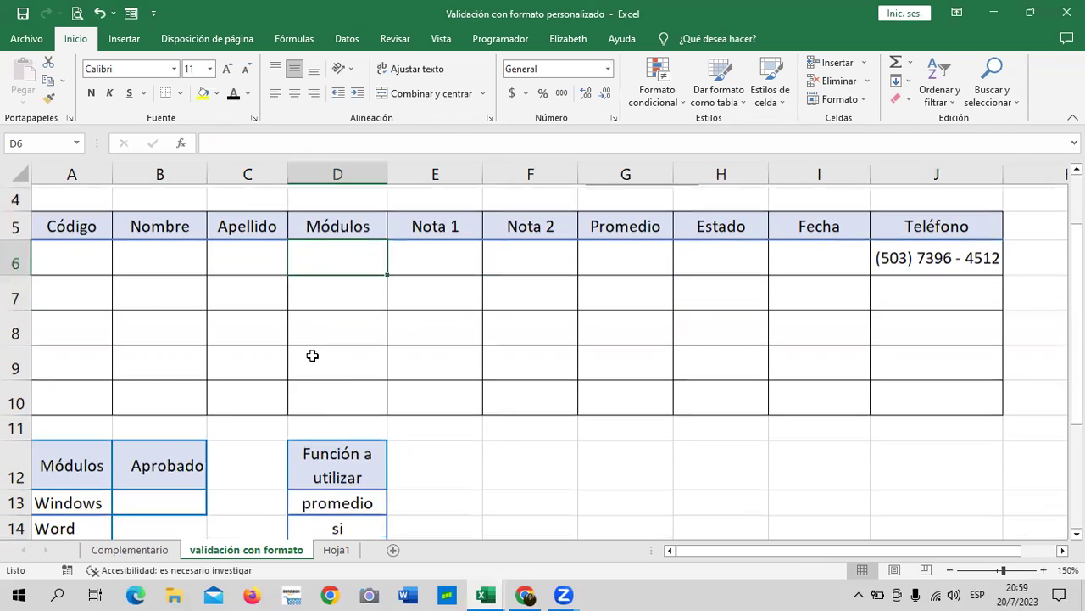
left_click(722, 274)
scroll(712, 331, "down", 2)
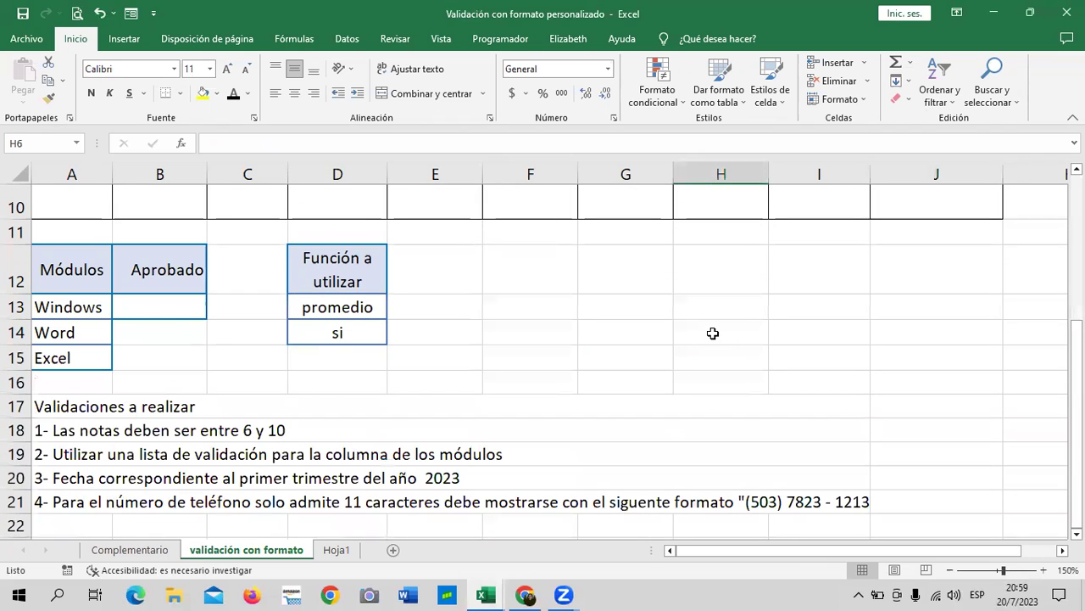
scroll(715, 333, "up", 3)
scroll(714, 333, "down", 1)
scroll(715, 333, "down", 1)
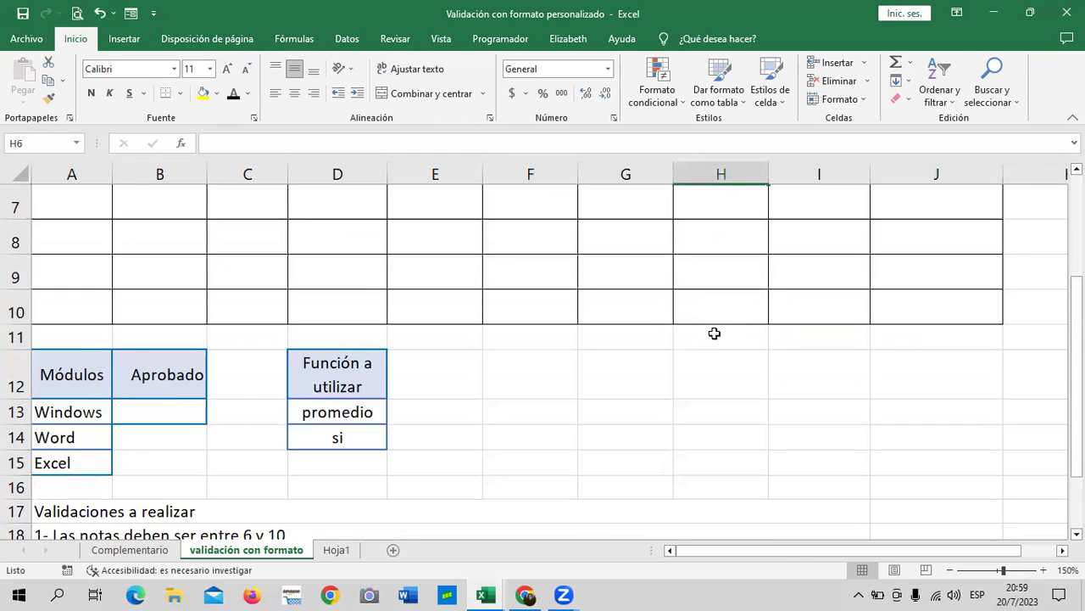
scroll(715, 333, "down", 2)
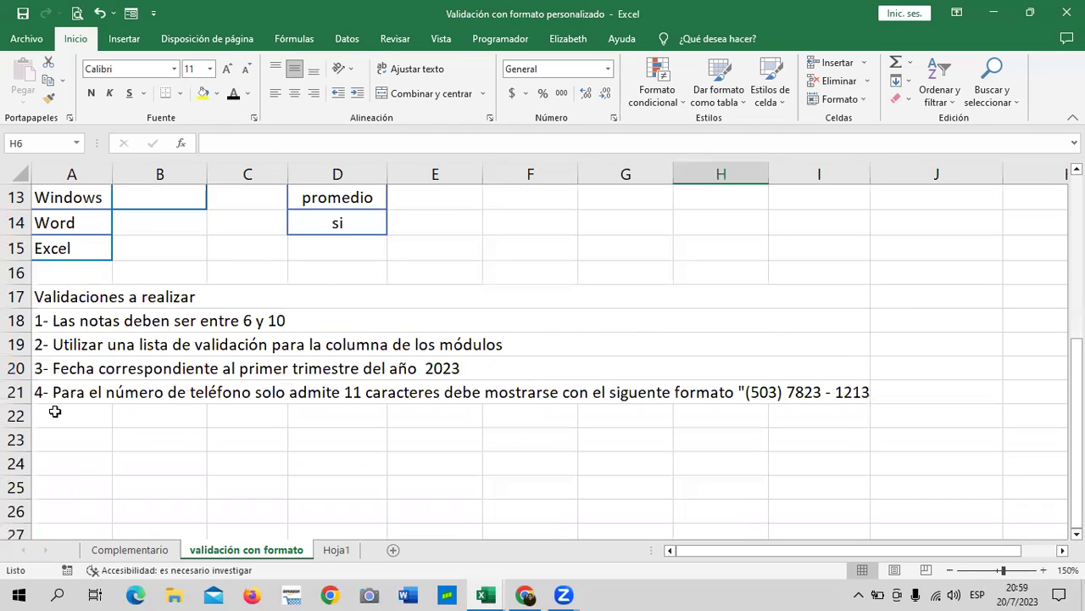
left_click(429, 399)
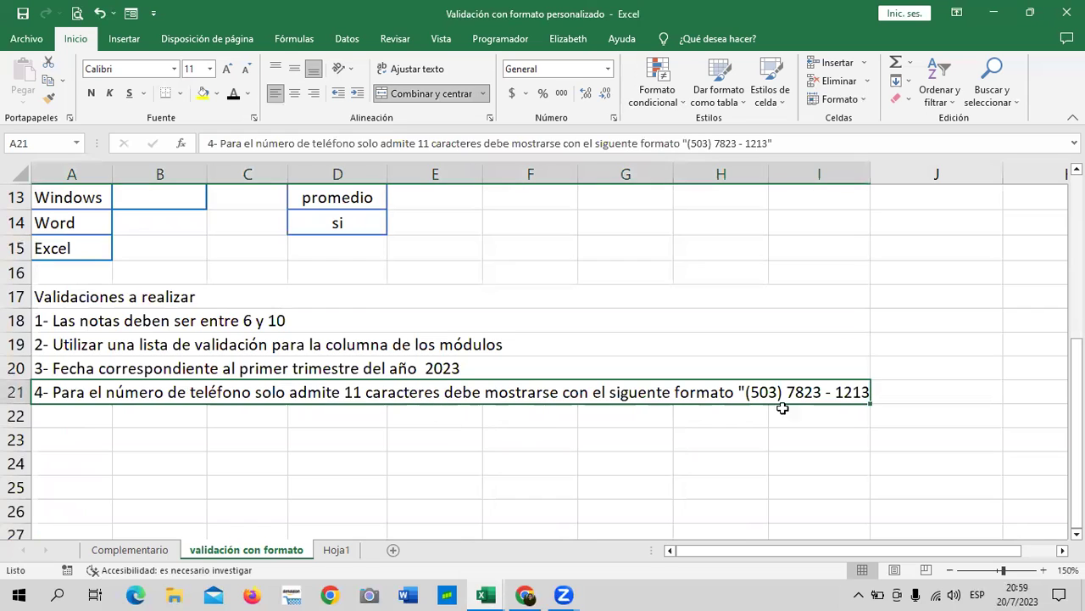
scroll(775, 453, "up", 3)
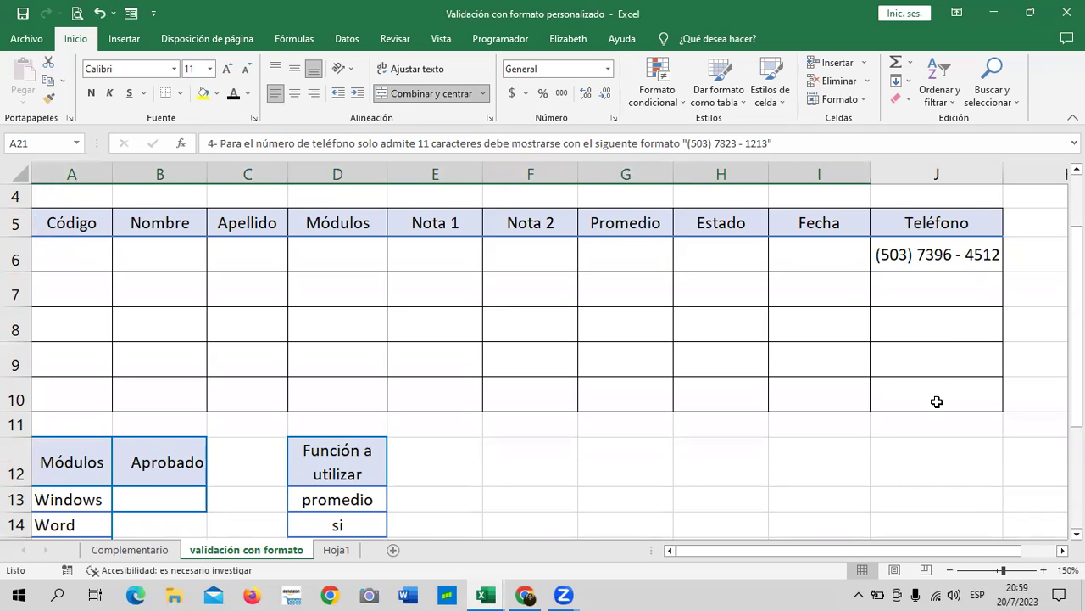
left_click(641, 454)
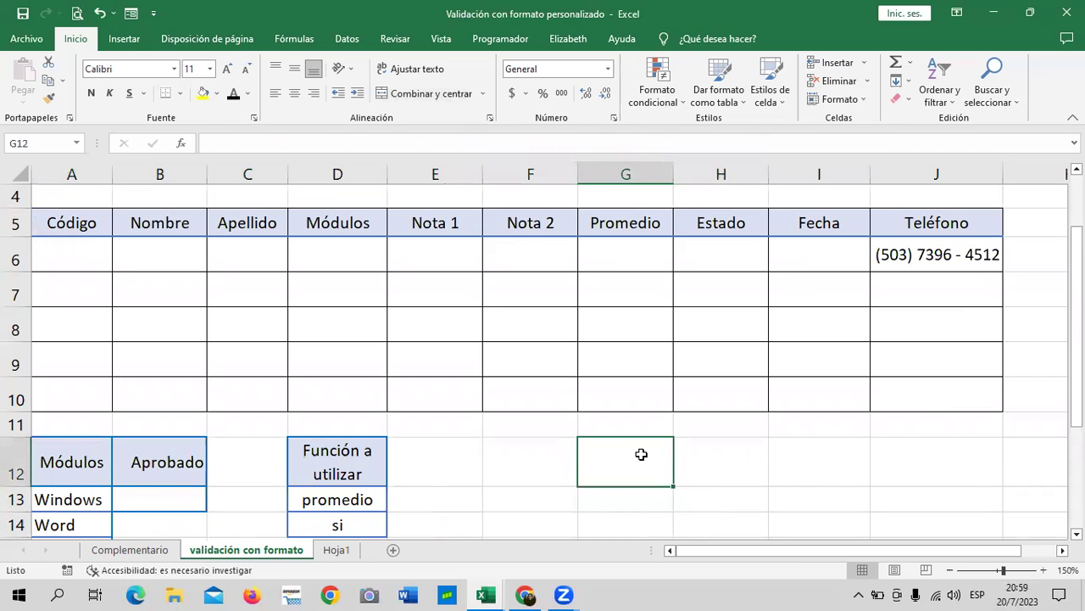